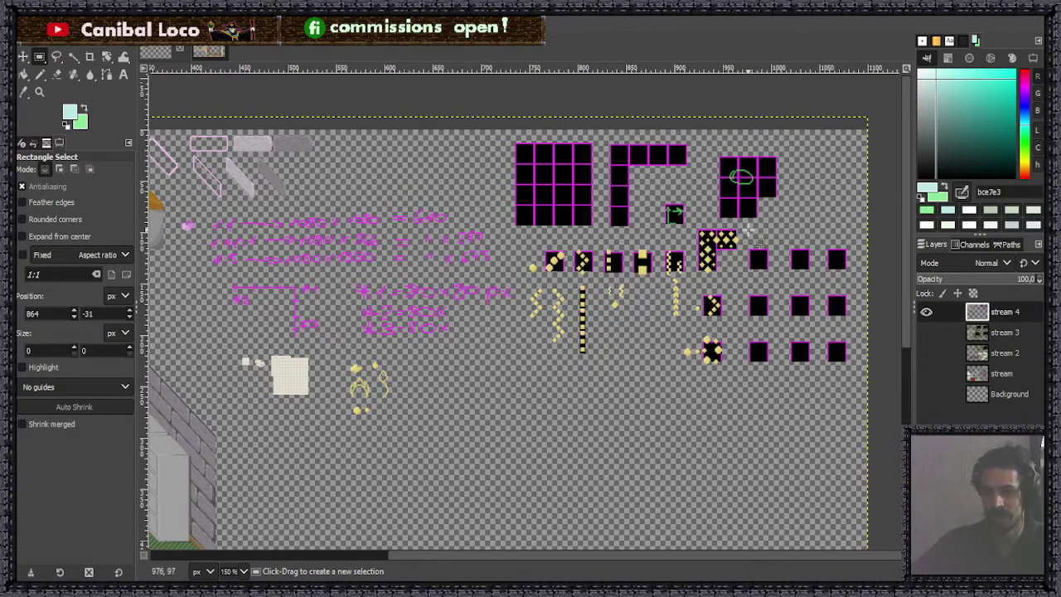
Step: Switch from rectangle selection to the Pencil tool with the 1. Pixel brush
key("ctrl")
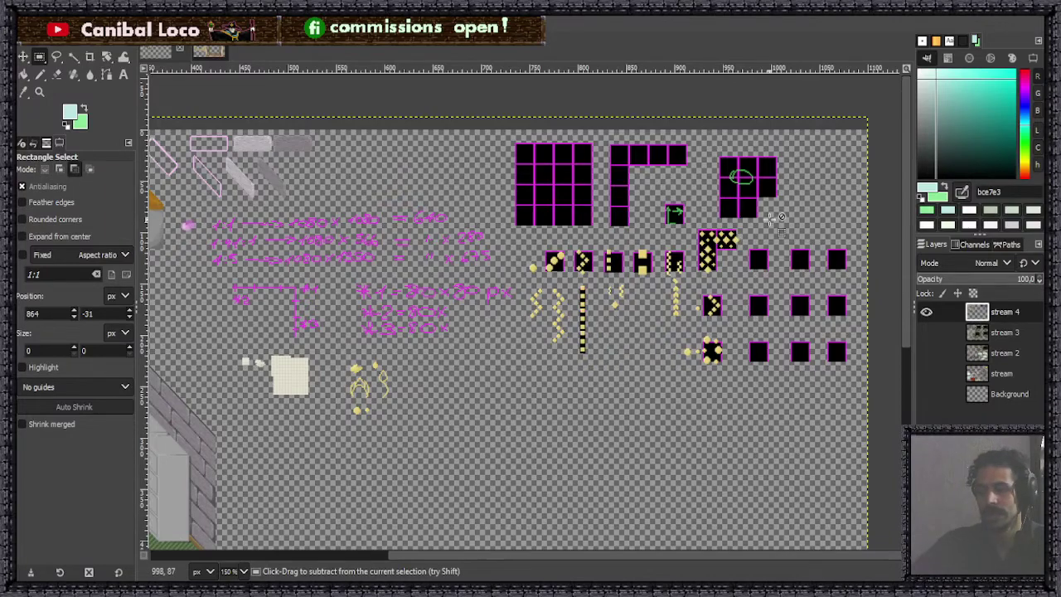
scroll(730, 241, "up", 3)
scroll(692, 330, "down", 2)
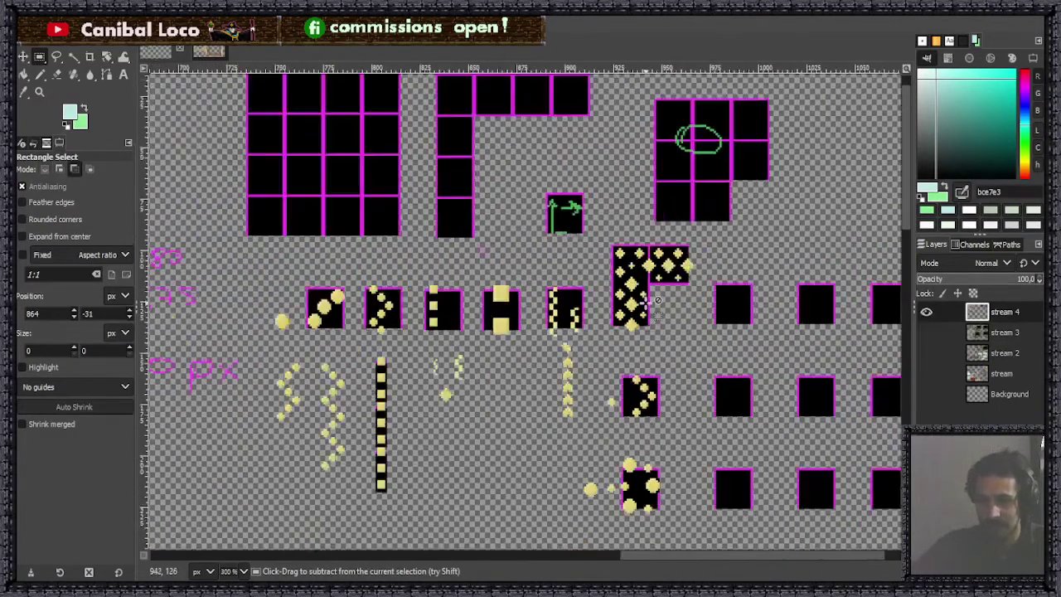
key("n")
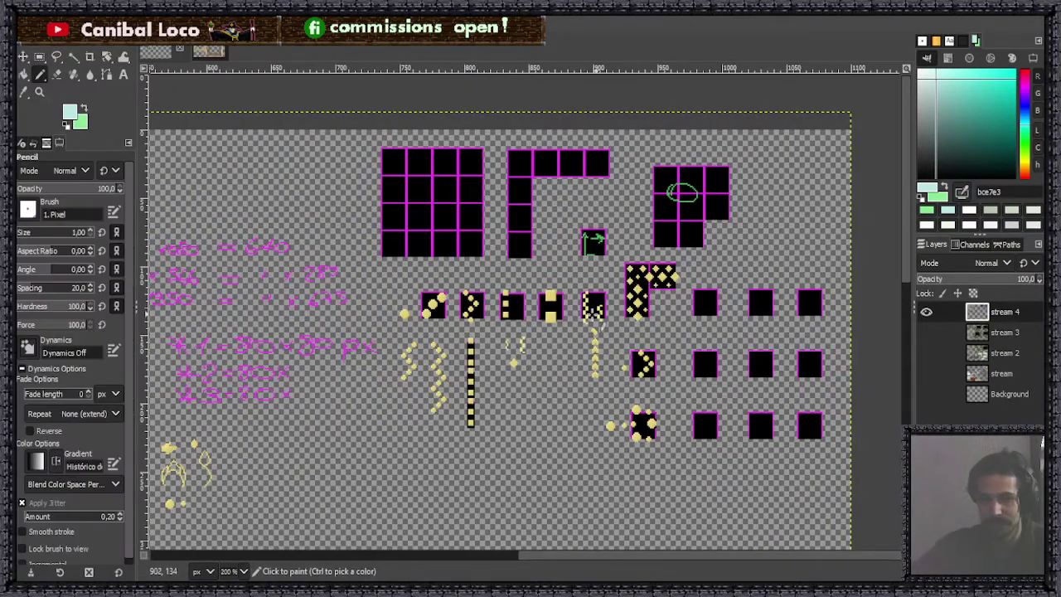
Step: Examine the round-dot pattern tile in the lowest row of the tile sheet against the whole layout
key("ctrl")
scroll(655, 326, "down", 2)
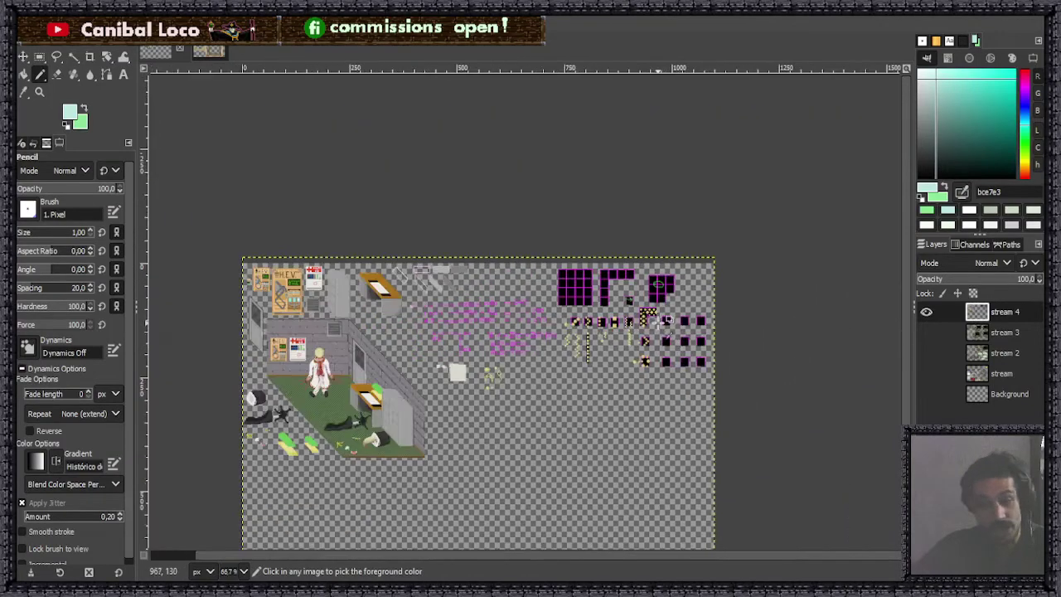
scroll(643, 316, "up", 3)
scroll(632, 334, "up", 5)
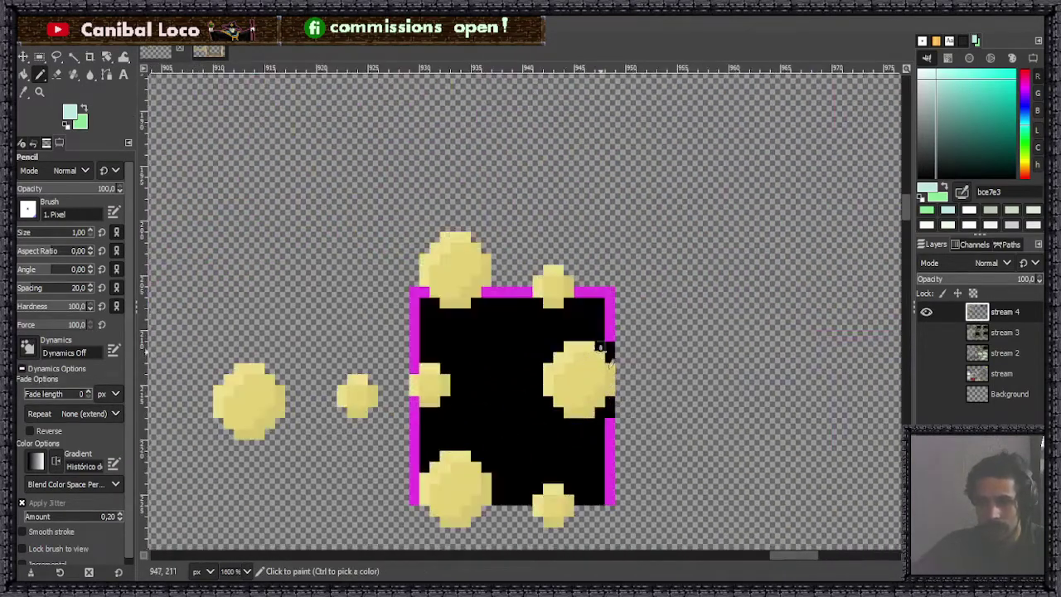
scroll(615, 305, "down", 4)
scroll(626, 332, "down", 1)
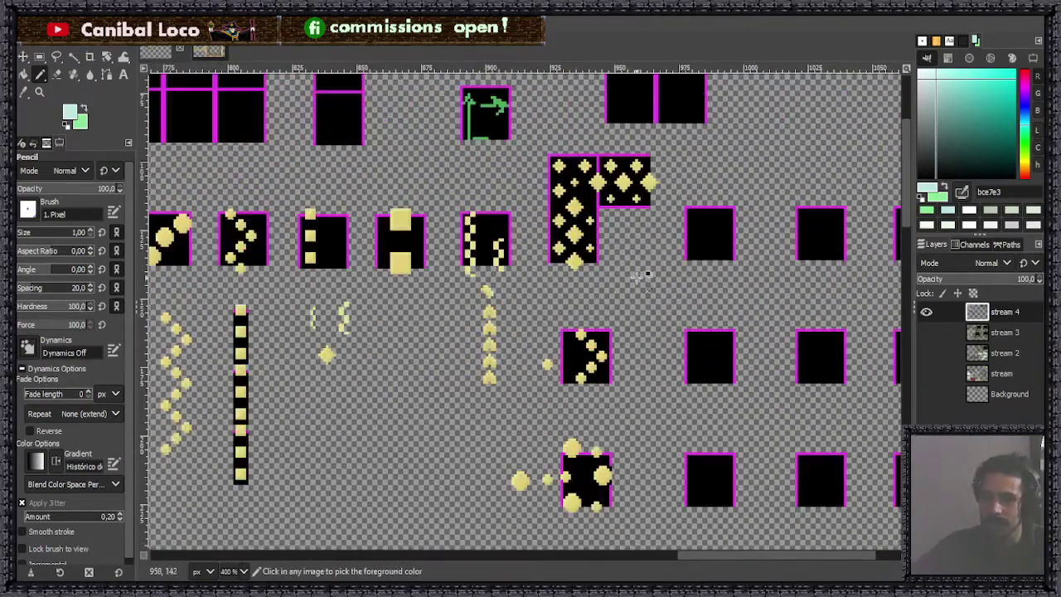
scroll(635, 282, "down", 2)
scroll(639, 289, "up", 1)
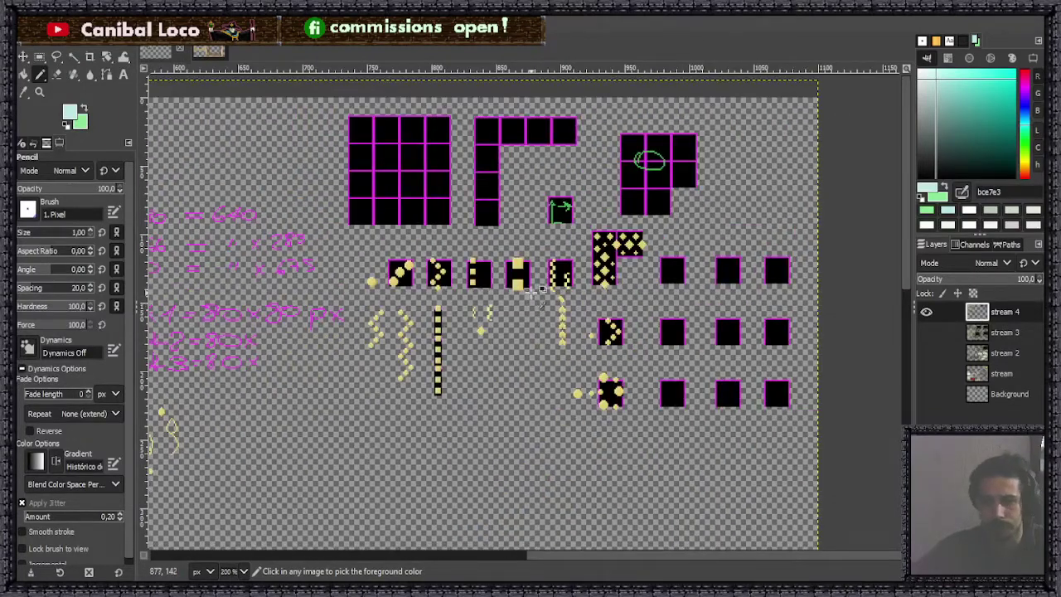
Step: Check the ornate picture frames in the reference image and return to the tile sheet
left_click(209, 51)
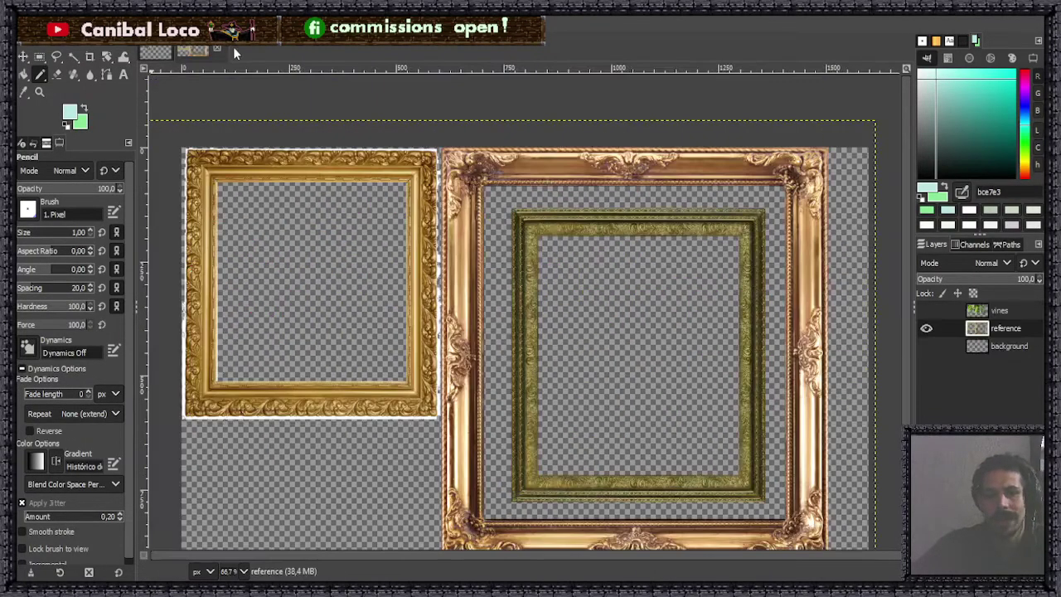
left_click(150, 52)
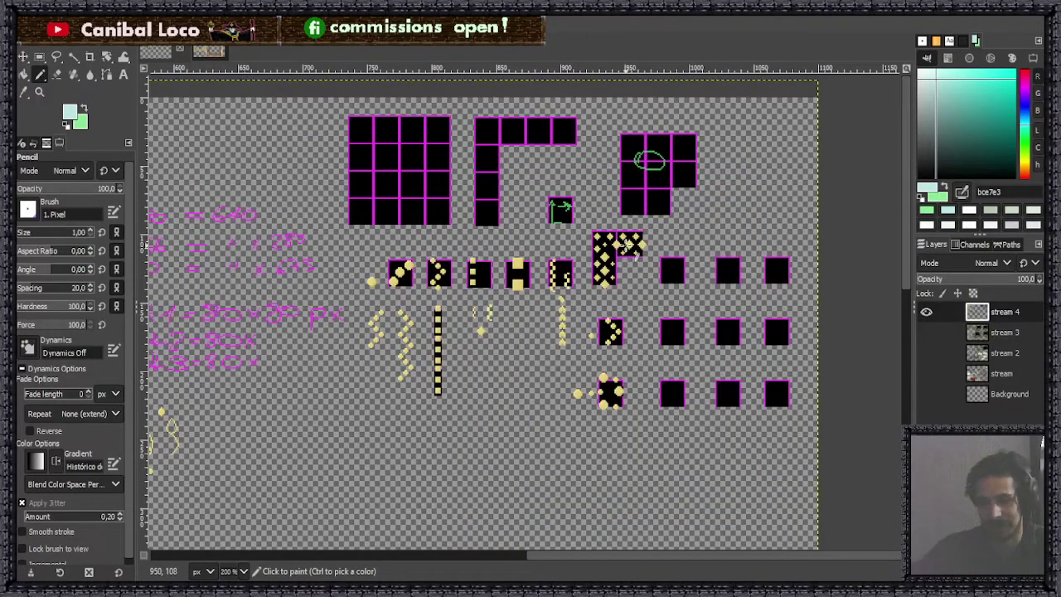
scroll(627, 243, "up", 3, "ctrl")
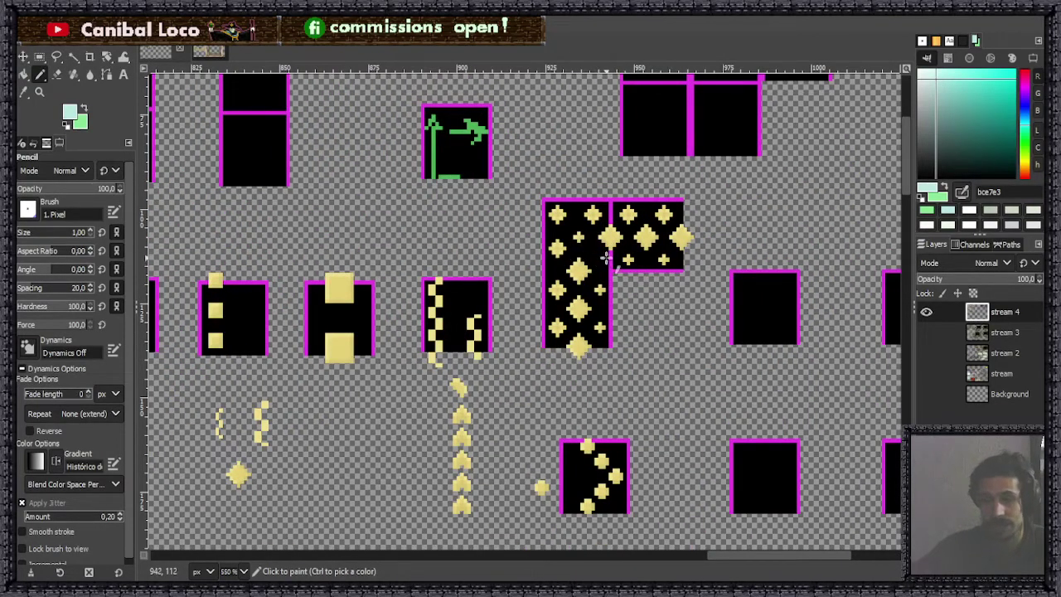
Step: Compare the yellow round-dot, zigzag and small-square border patterns drawn on the black test tiles
scroll(620, 344, "down", 5)
scroll(605, 320, "down", 2, "ctrl")
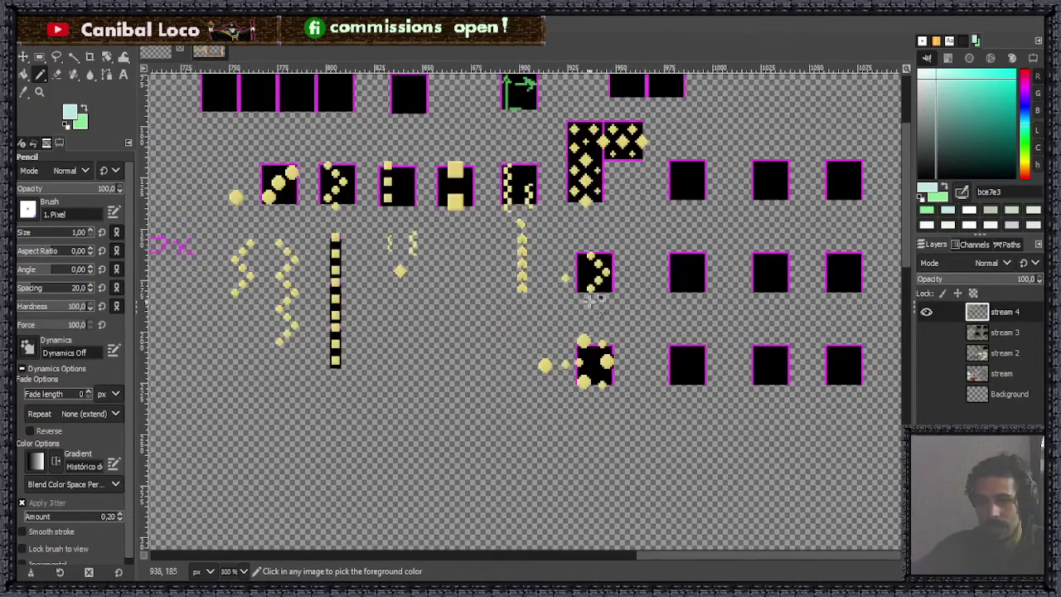
scroll(541, 282, "up", 2, "ctrl")
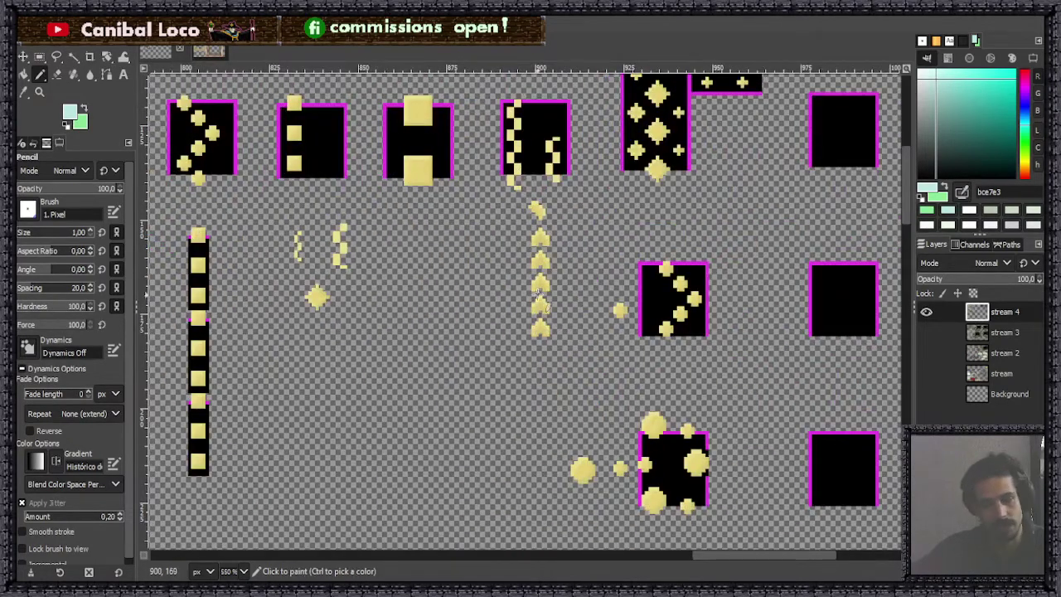
scroll(536, 288, "down", 3, "ctrl")
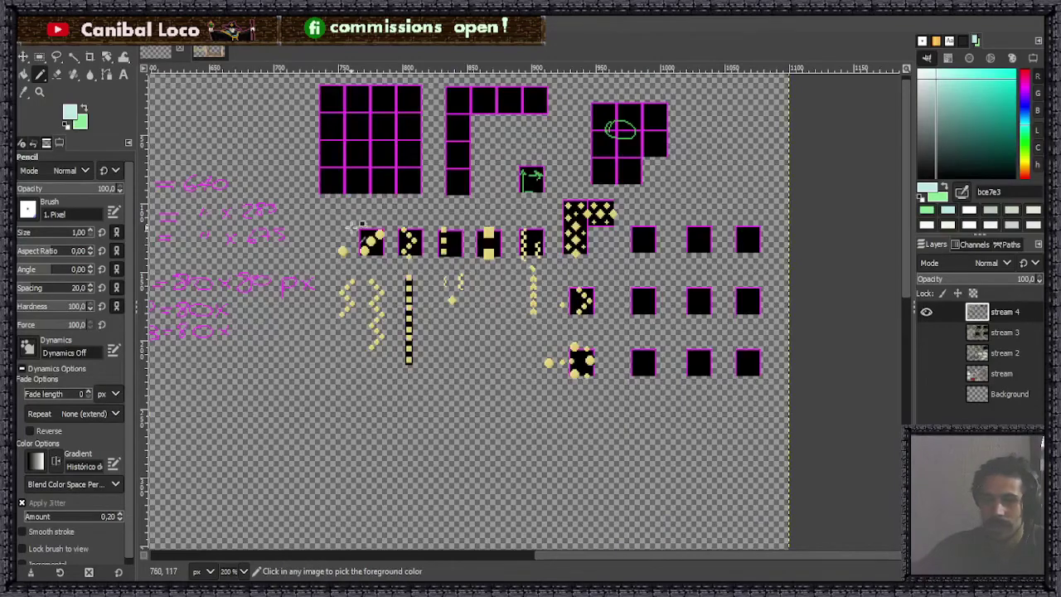
scroll(383, 239, "up", 4, "ctrl")
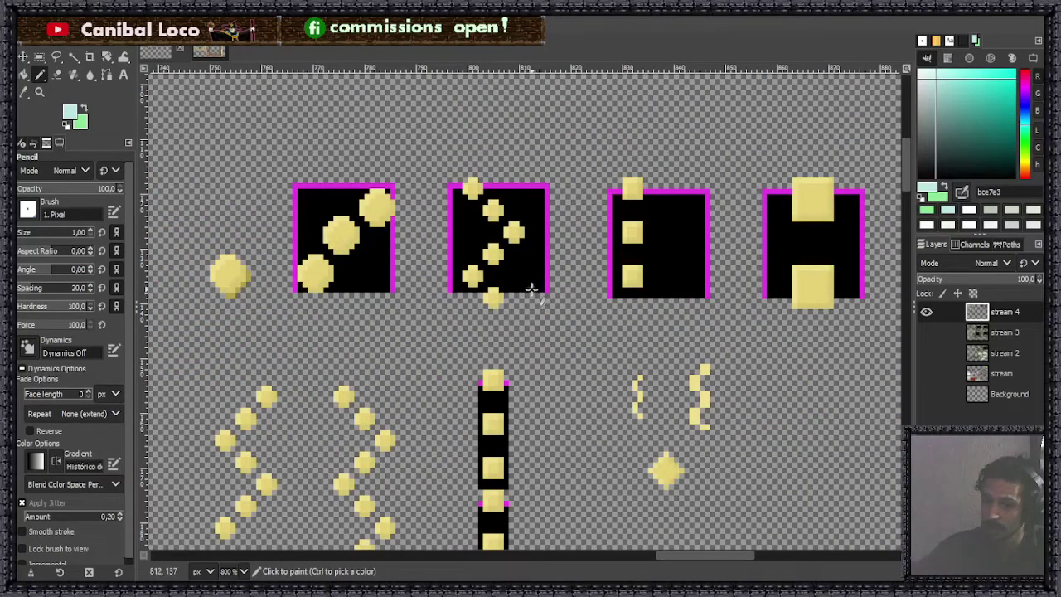
key("ctrl")
scroll(515, 314, "down", 6, "ctrl")
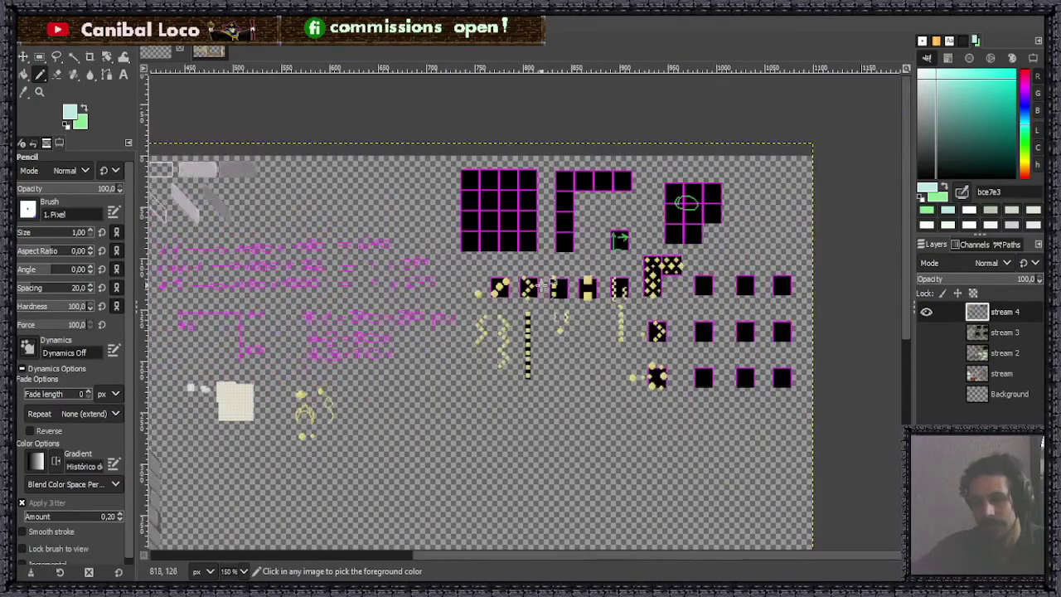
scroll(580, 294, "up", 3, "ctrl")
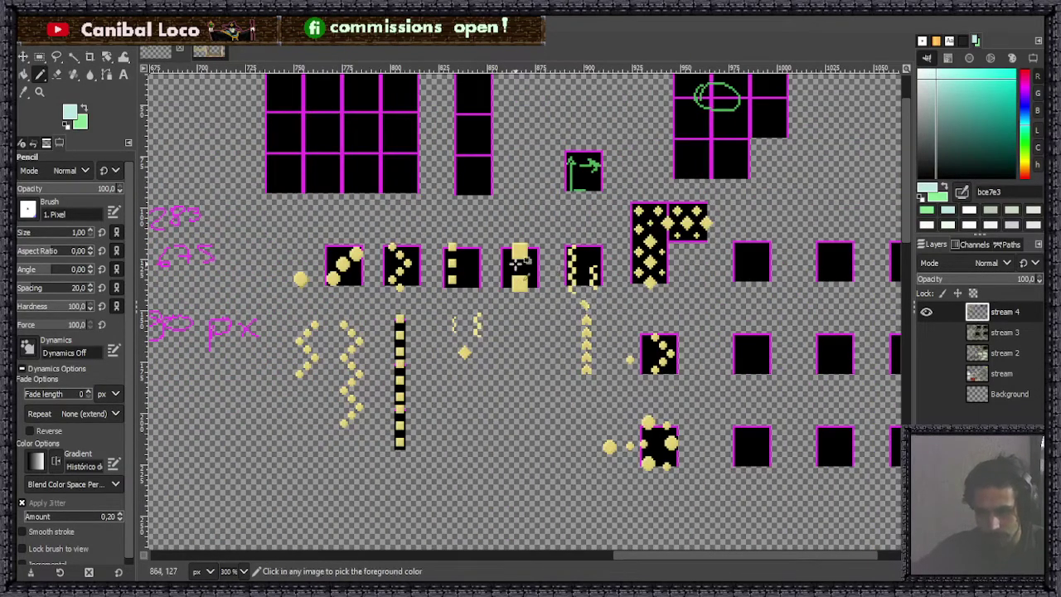
Step: Inspect the large-square pattern tile and the L-shaped corner tile with diamond shapes up close
scroll(520, 292, "up", 5, "ctrl")
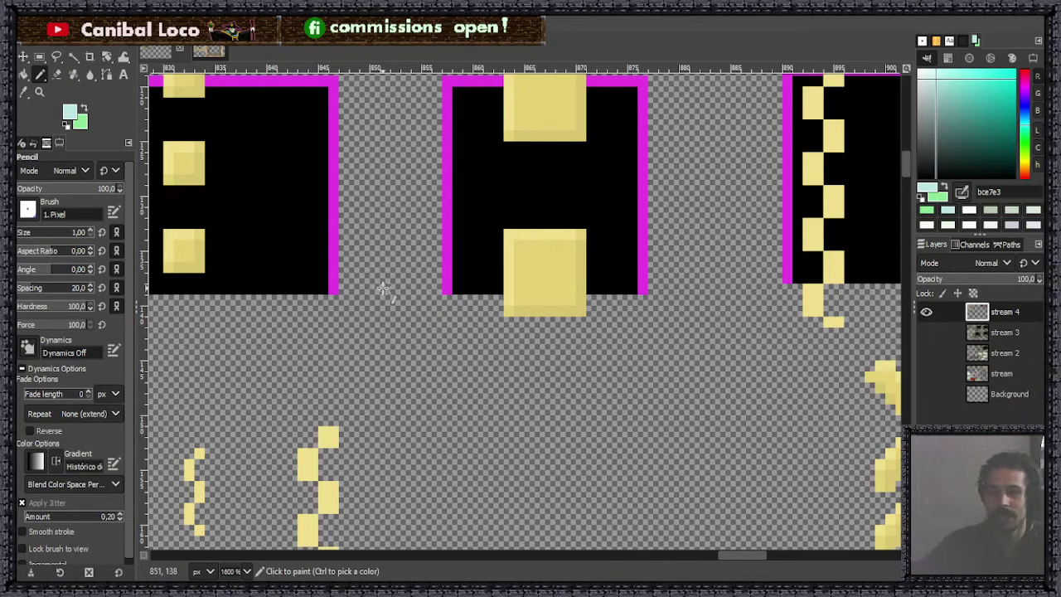
scroll(571, 383, "down", 3)
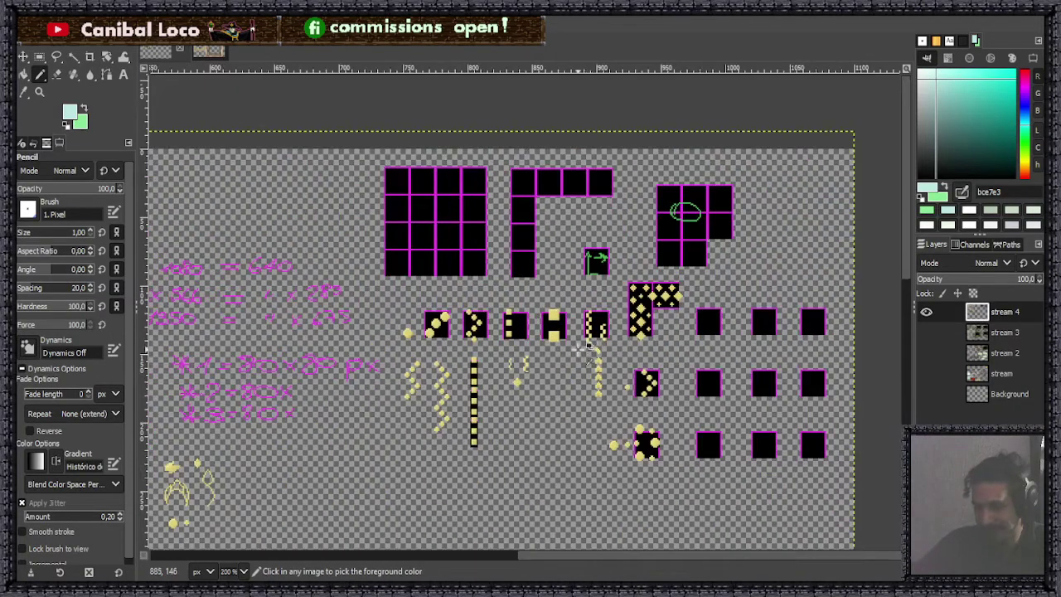
scroll(567, 324, "up", 8)
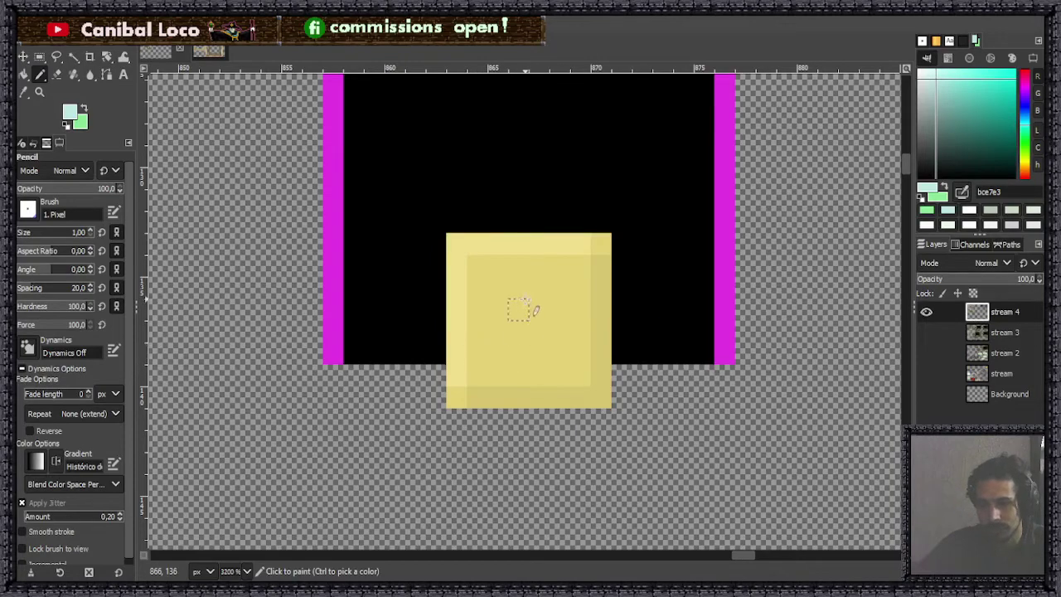
scroll(514, 332, "down", 8)
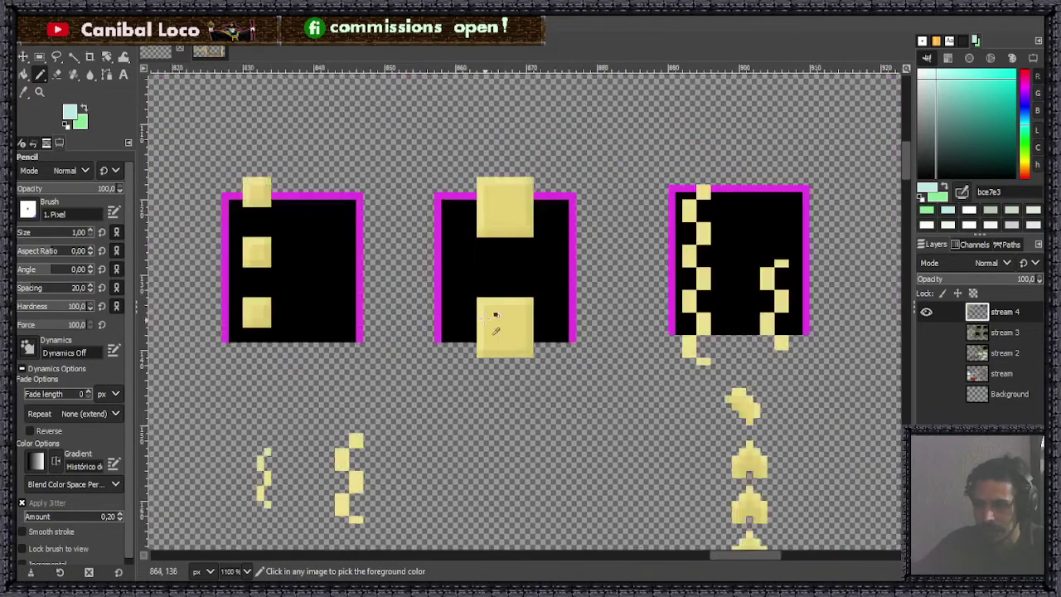
scroll(581, 274, "up", 6)
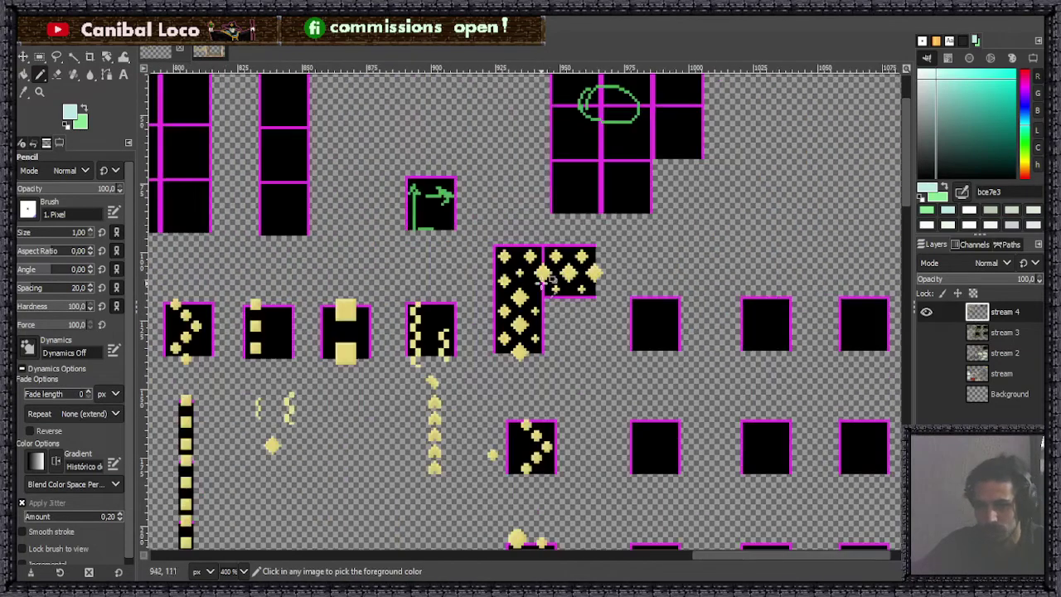
scroll(587, 302, "down", 2)
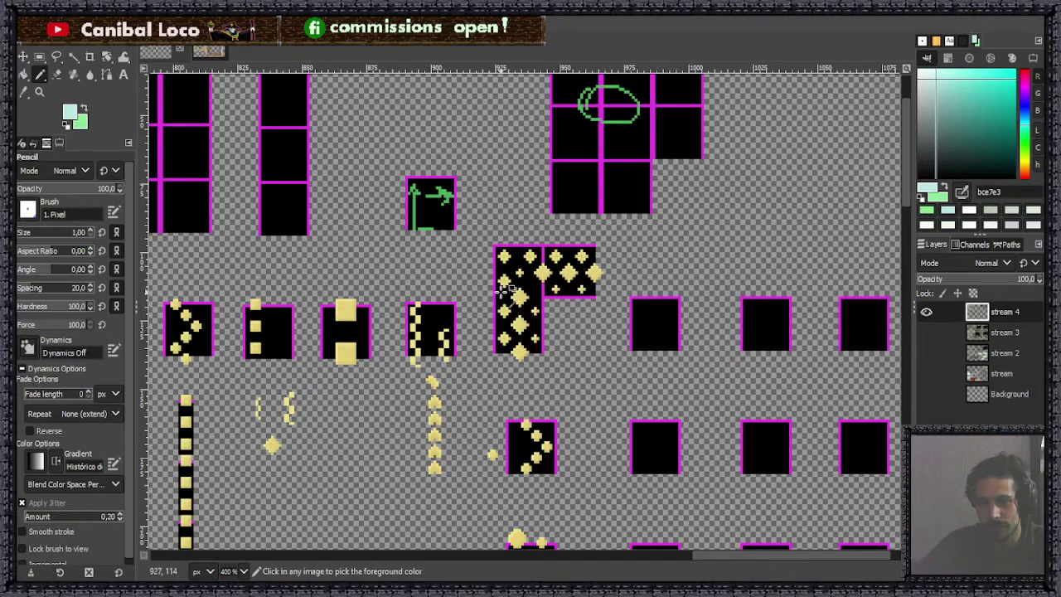
scroll(514, 286, "up", 3)
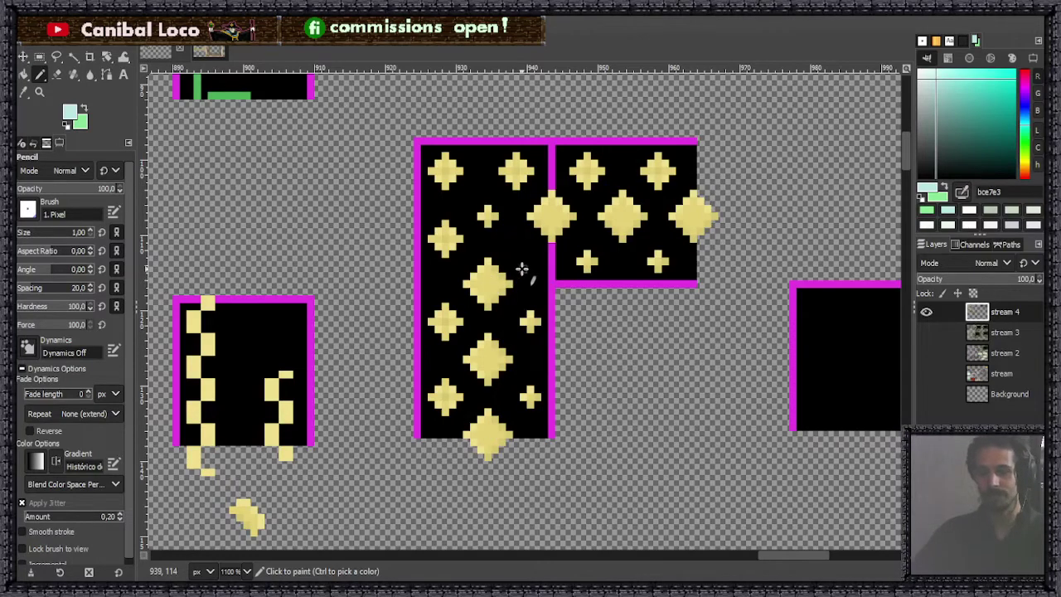
scroll(469, 322, "down", 7)
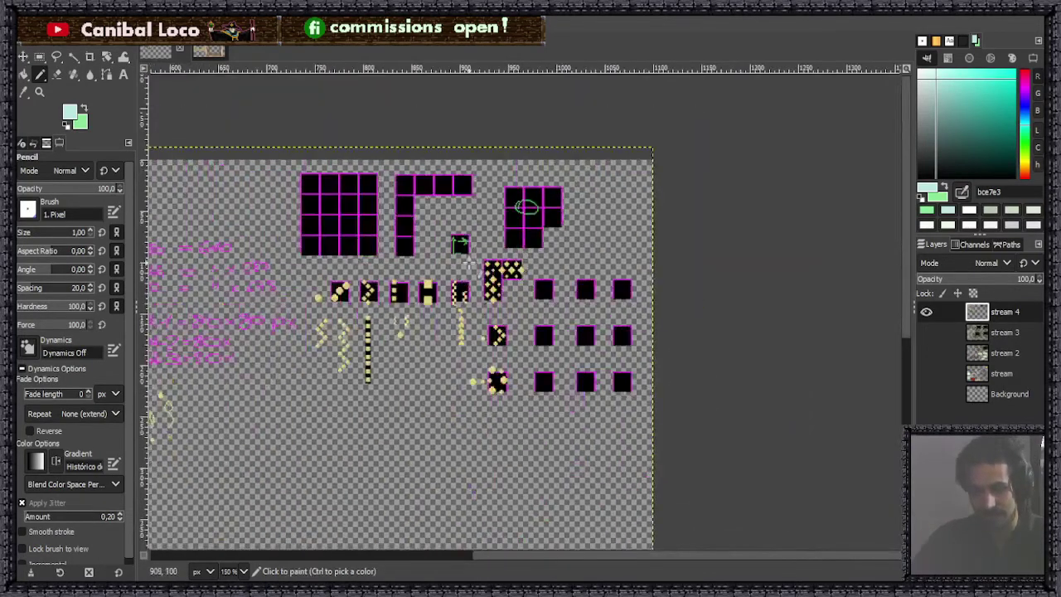
scroll(408, 311, "down", 1)
scroll(358, 306, "up", 2)
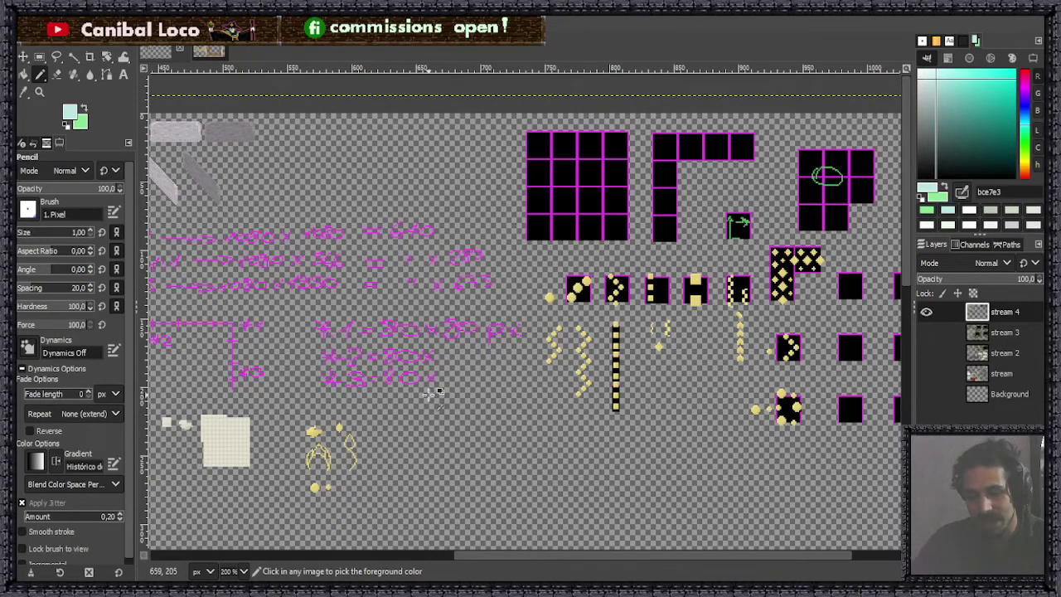
scroll(431, 382, "down", 3)
scroll(580, 398, "up", 4)
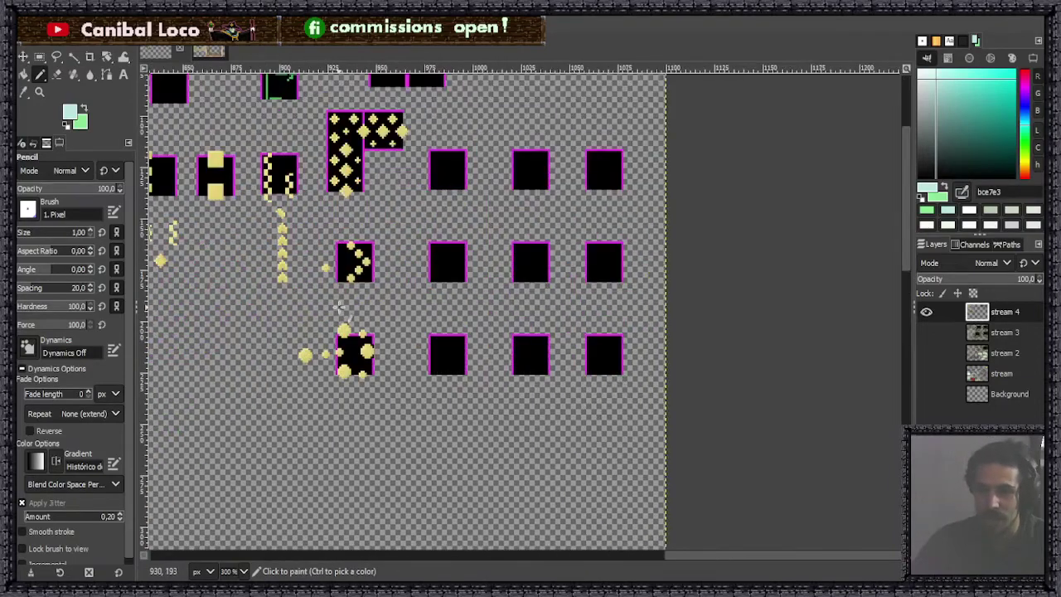
scroll(352, 315, "down", 4)
scroll(262, 284, "up", 3)
scroll(262, 284, "up", 1)
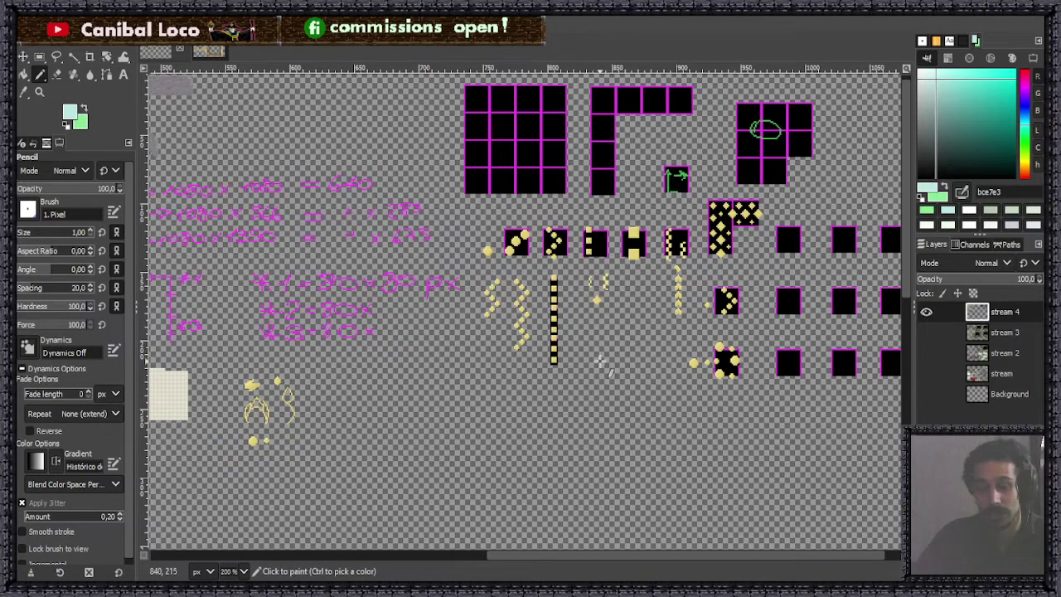
scroll(589, 371, "down", 3)
scroll(671, 217, "up", 2)
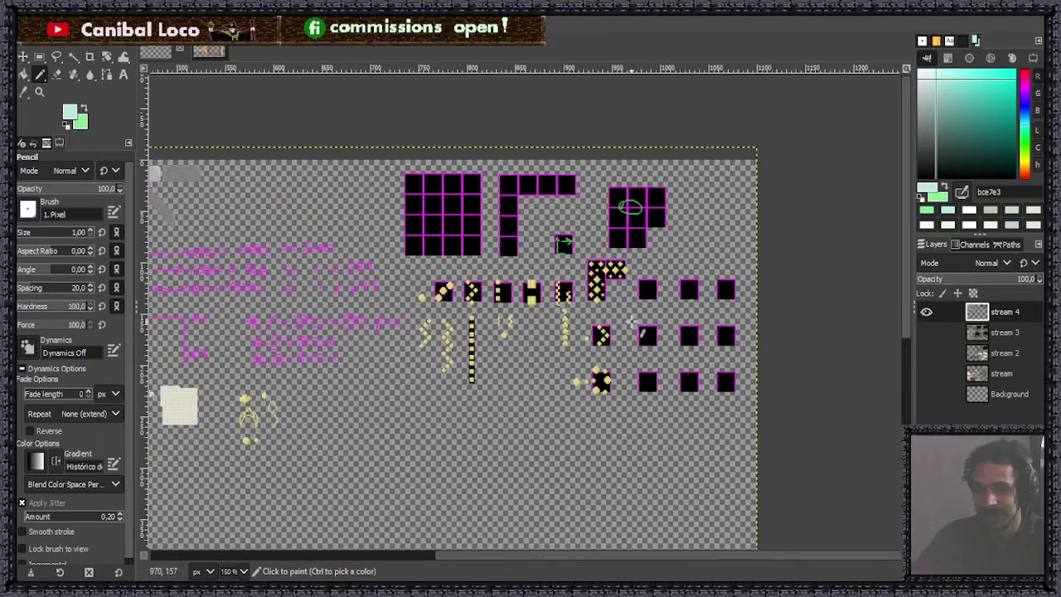
scroll(672, 219, "up", 3)
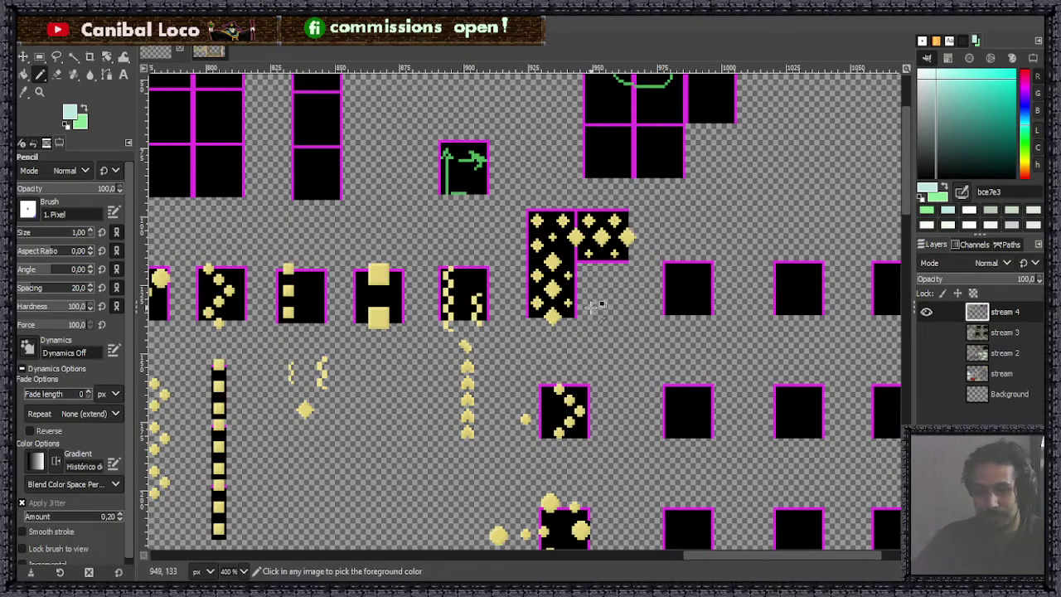
scroll(617, 300, "down", 3)
scroll(655, 243, "up", 3)
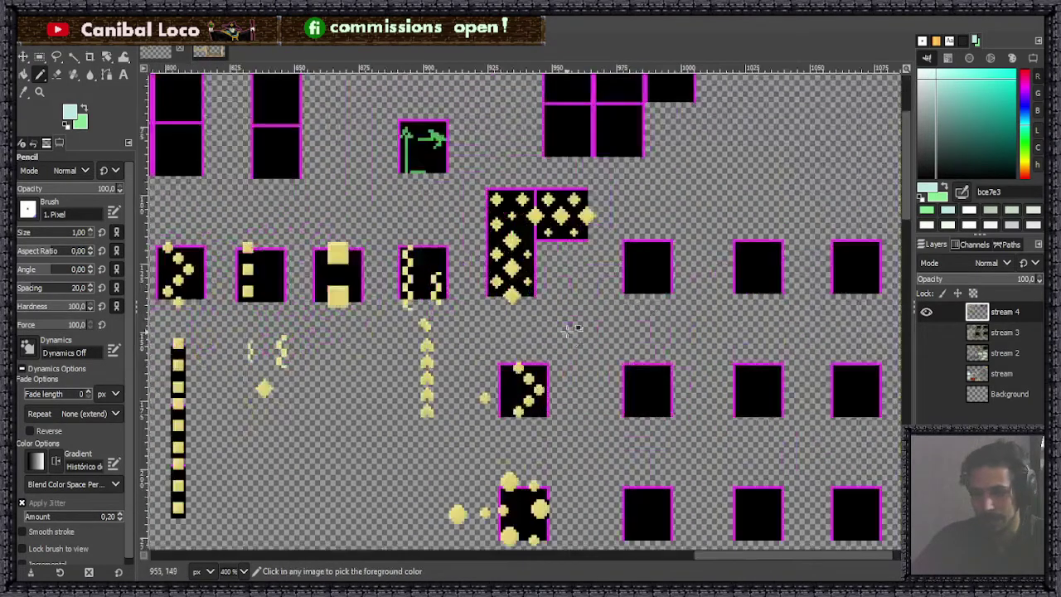
scroll(568, 326, "down", 4)
scroll(537, 308, "up", 3)
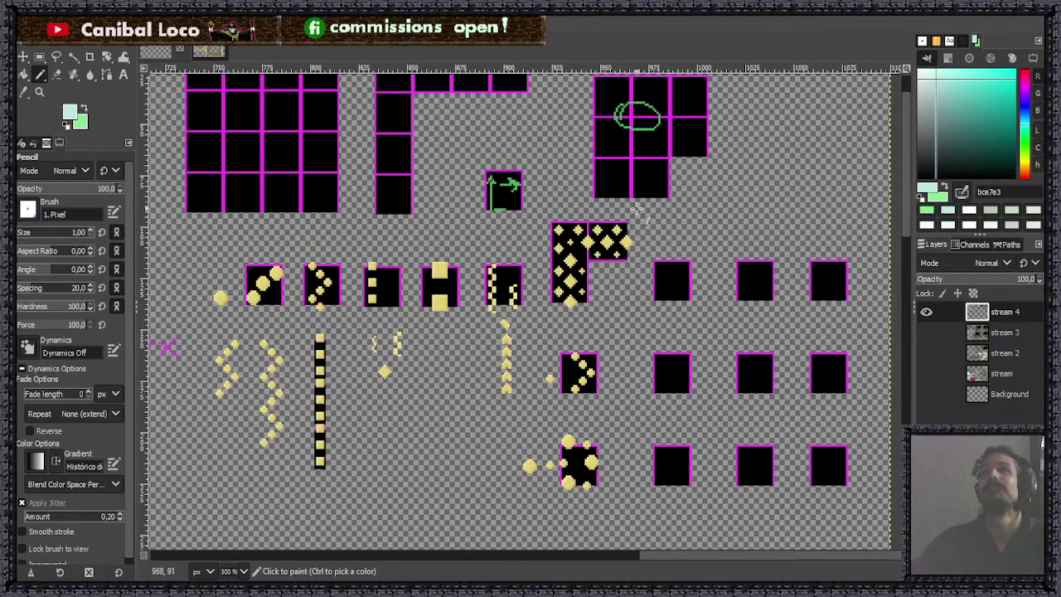
scroll(663, 209, "down", 4)
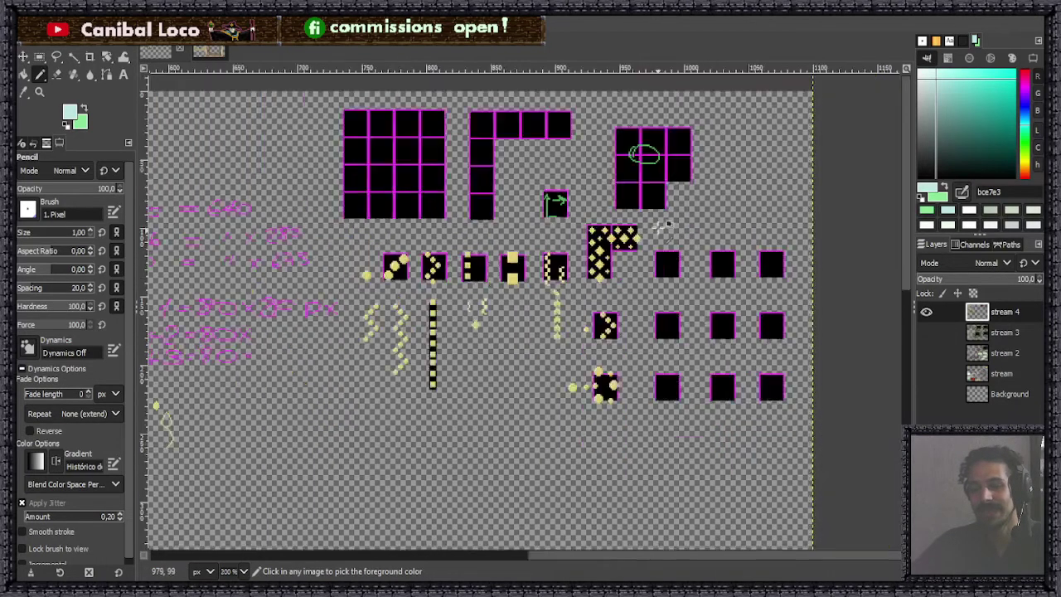
scroll(667, 209, "up", 3)
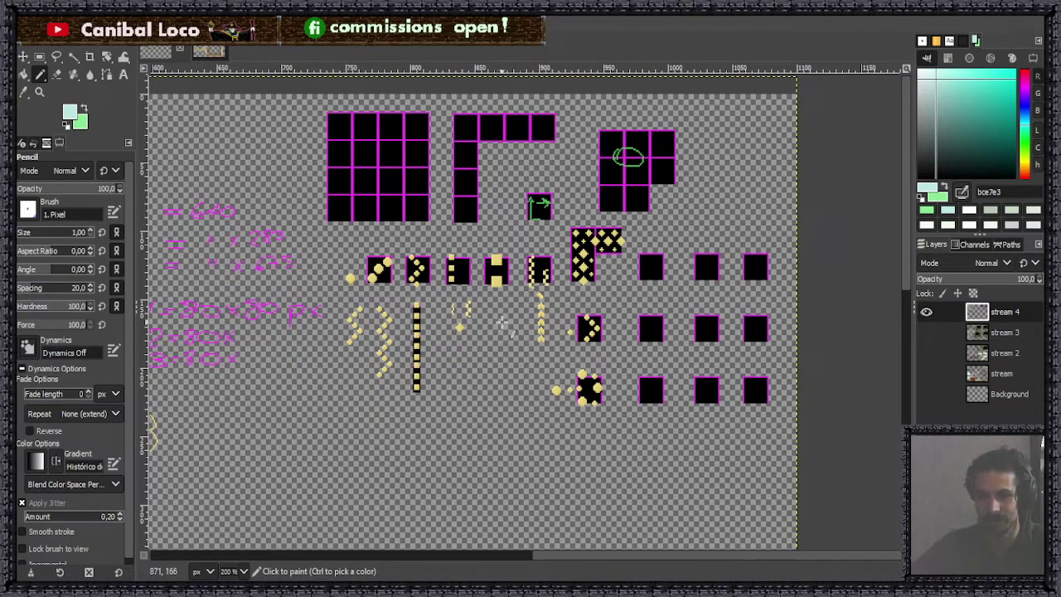
key("ctrl")
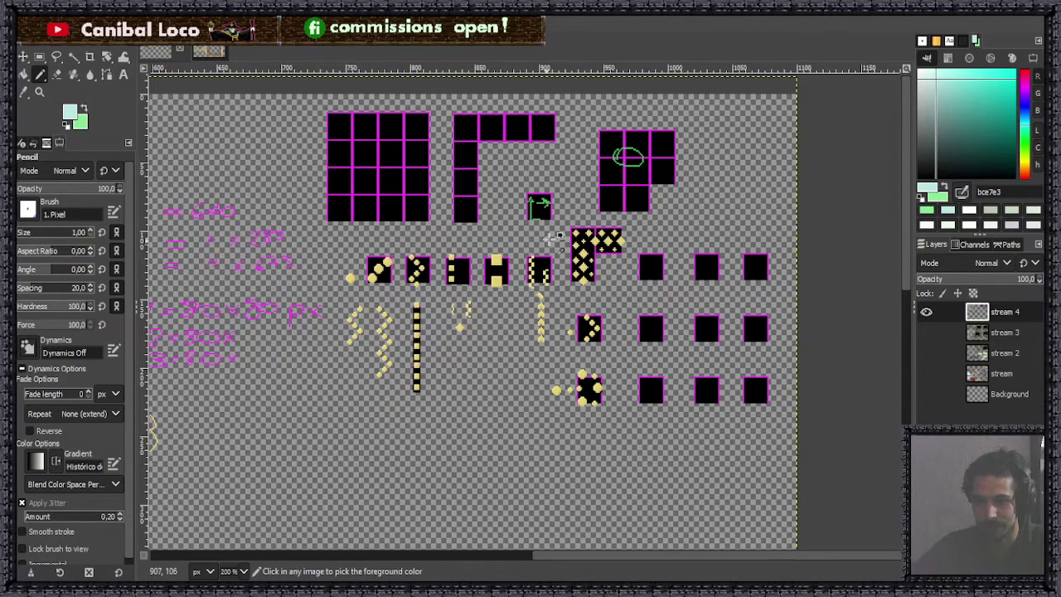
scroll(581, 257, "up", 4)
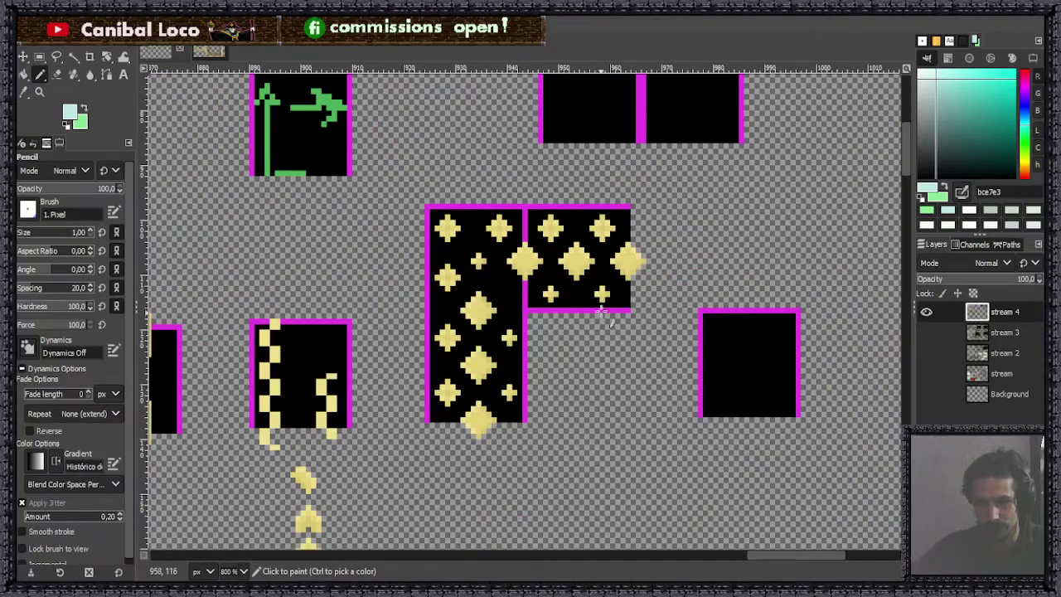
Step: Compare the L-shaped diamond corner tile with the other border-pattern tiles and the overall sheet layout
scroll(603, 324, "down", 3)
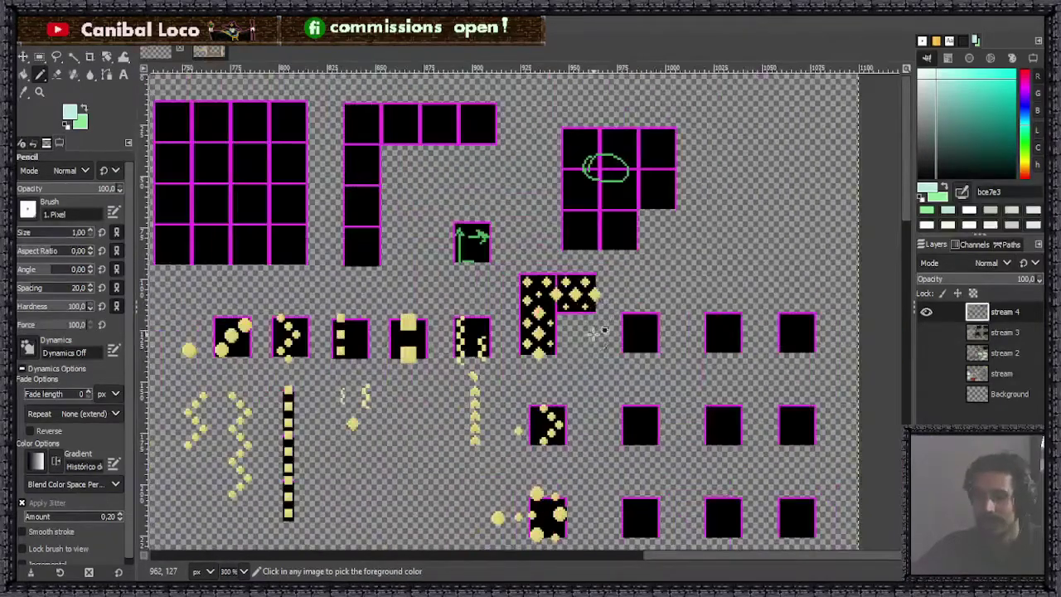
scroll(602, 330, "down", 3)
scroll(531, 299, "up", 3)
scroll(449, 265, "down", 3)
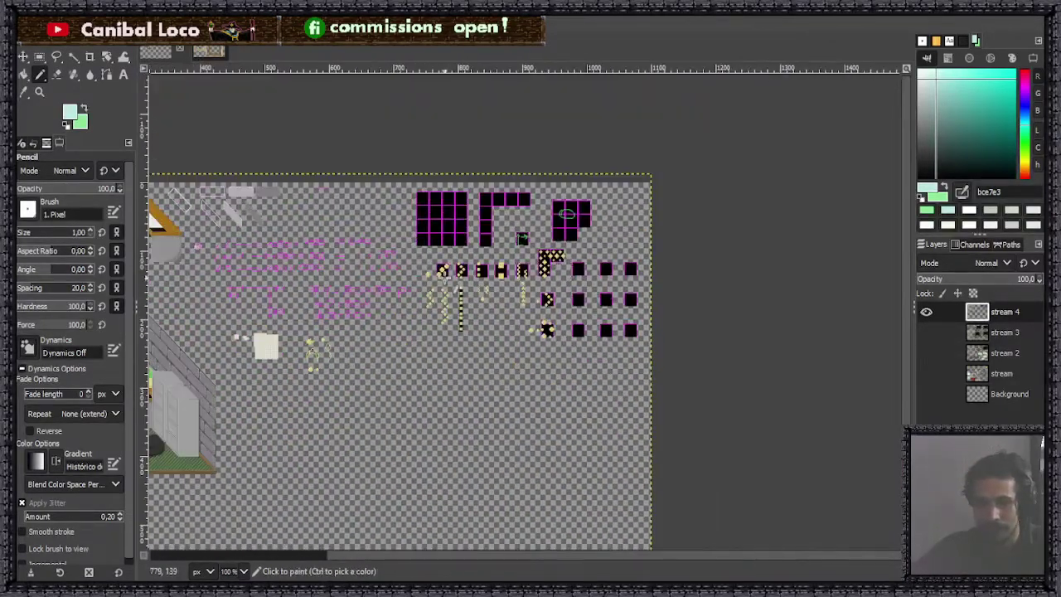
scroll(385, 365, "up", 2)
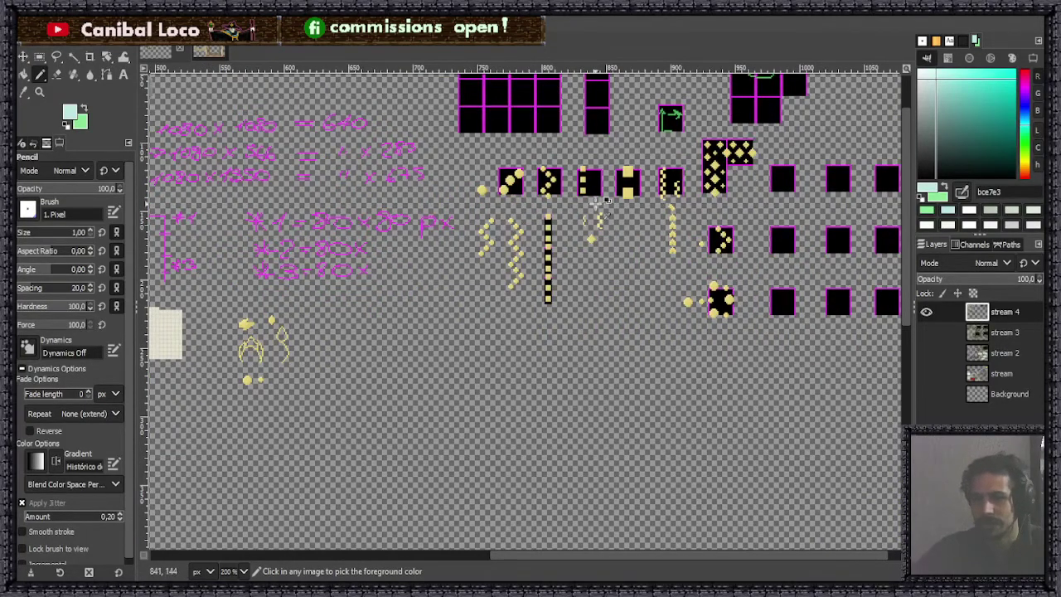
scroll(407, 247, "down", 2)
scroll(423, 237, "up", 2)
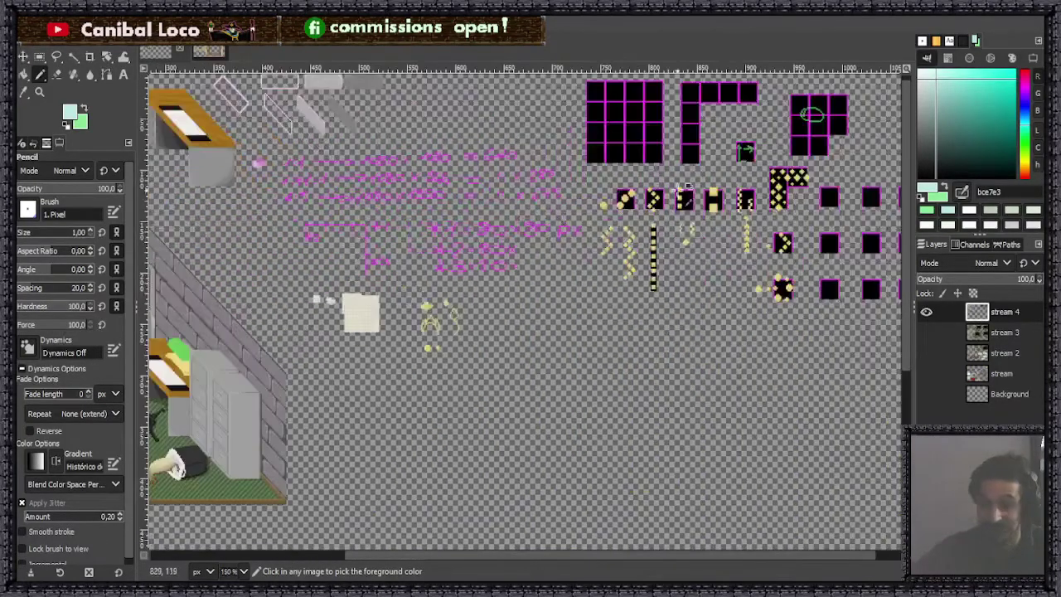
scroll(684, 209, "up", 4)
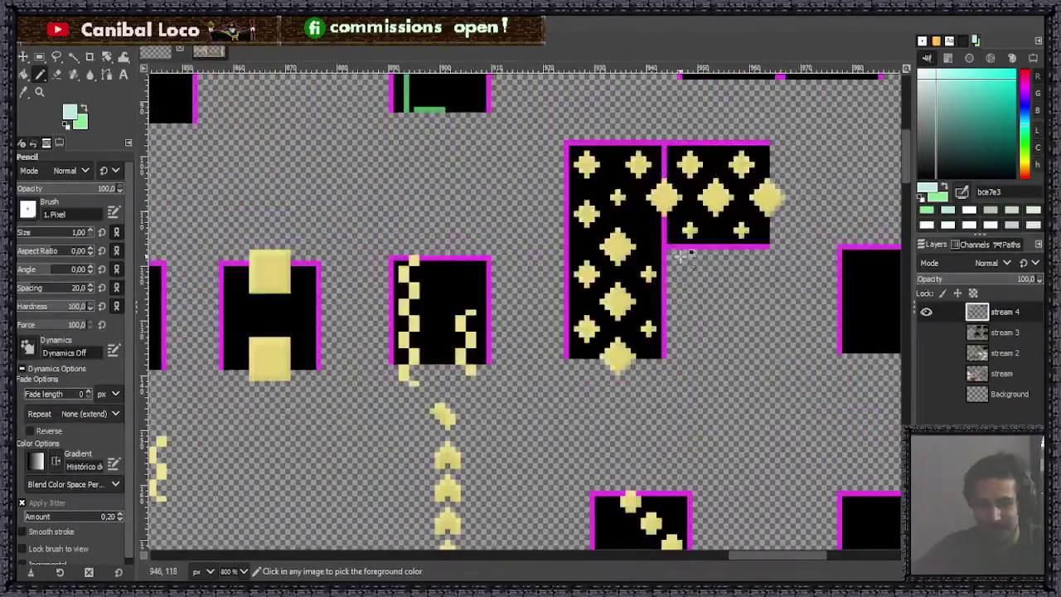
Step: Sample the diamonds' yellow, darken it to baaa5a, and draw a short vertical test stroke beside the L-shaped diamond corner tile
scroll(684, 209, "up", 6)
left_click(581, 182, "ctrl")
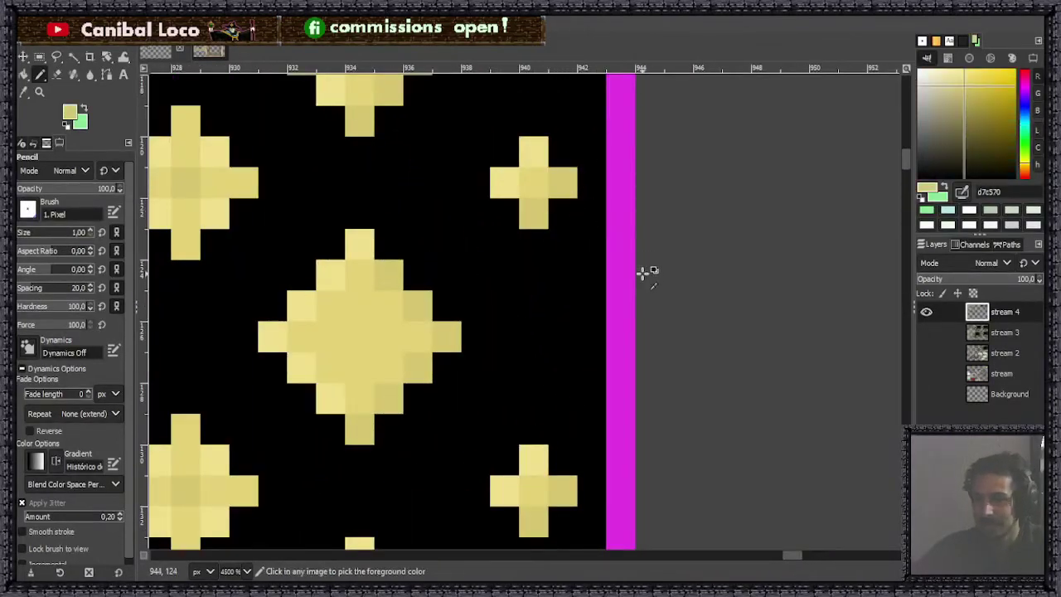
scroll(644, 273, "down", 4)
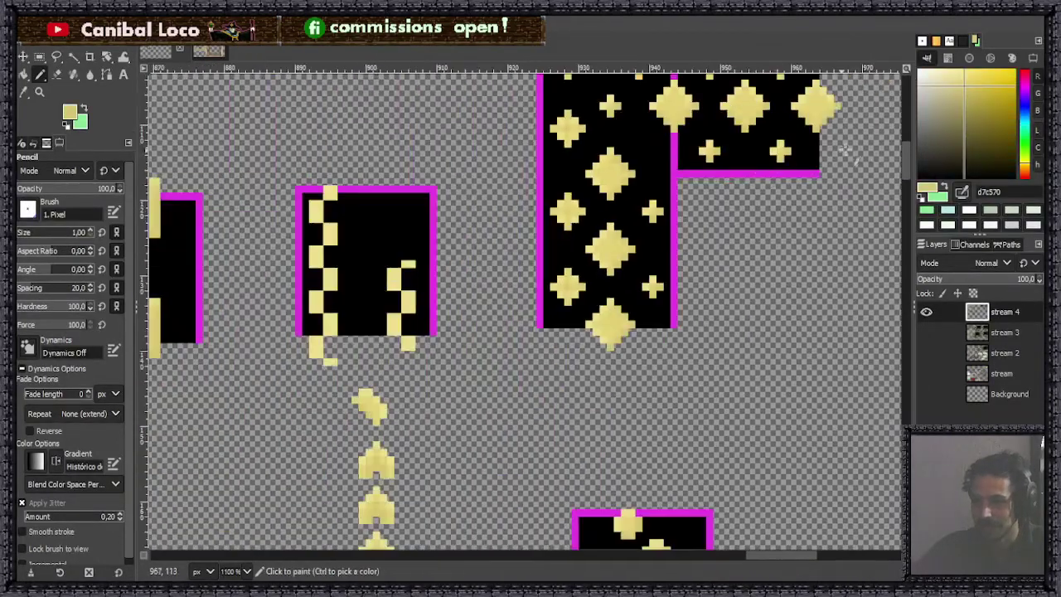
left_click(969, 98)
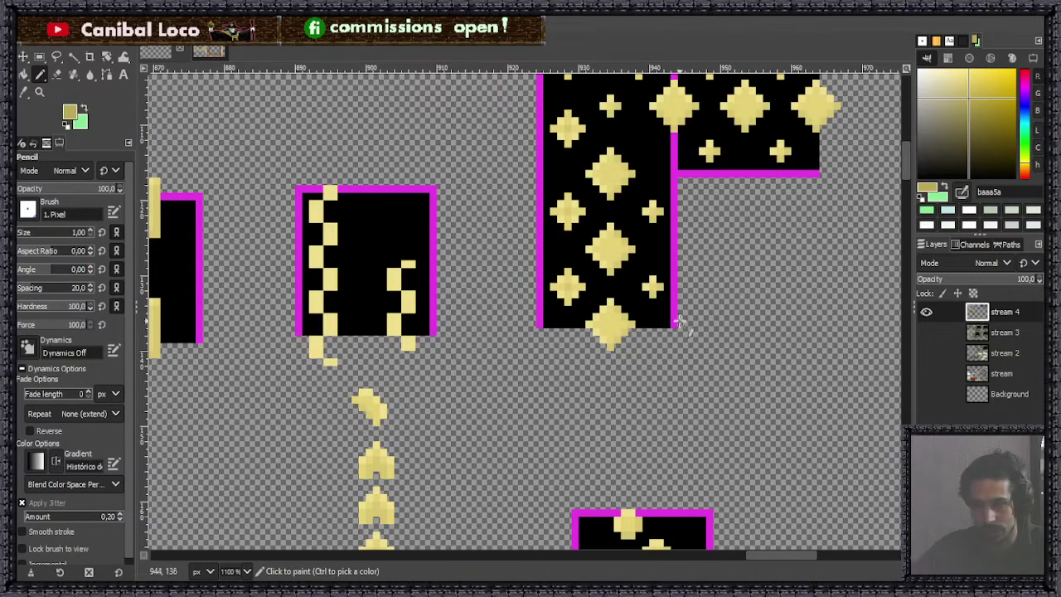
scroll(580, 348, "down", 4)
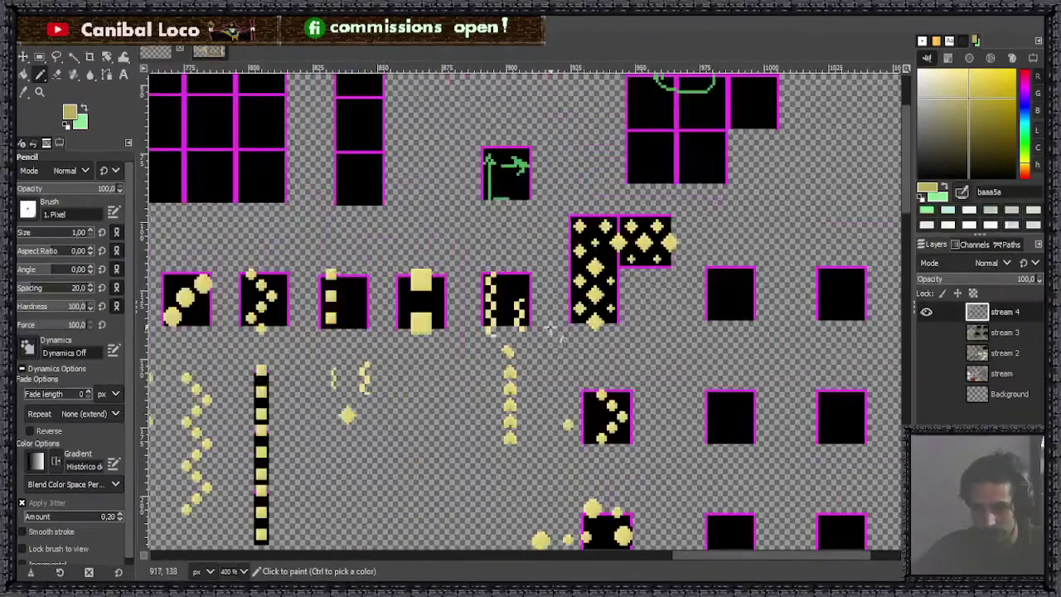
left_click_drag(549, 329, 548, 371)
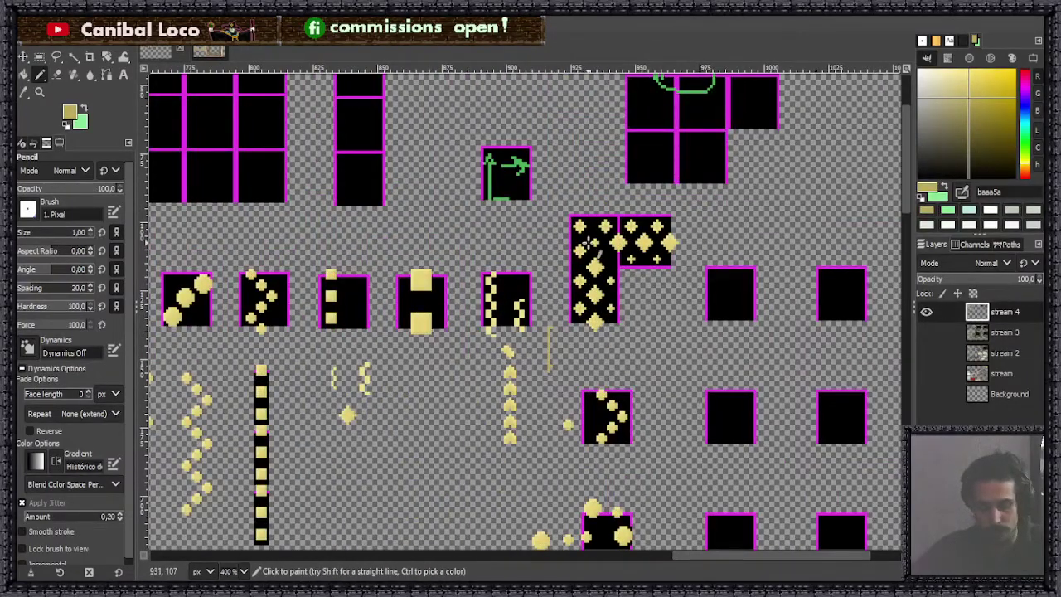
Step: Copy the L-shaped diamond corner tile and anchor the duplicate in the empty area below the small-square pattern tiles
key("r")
mouse_move(564, 206)
left_mouse_down()
mouse_move(716, 343)
mouse_move(681, 328)
left_mouse_up()
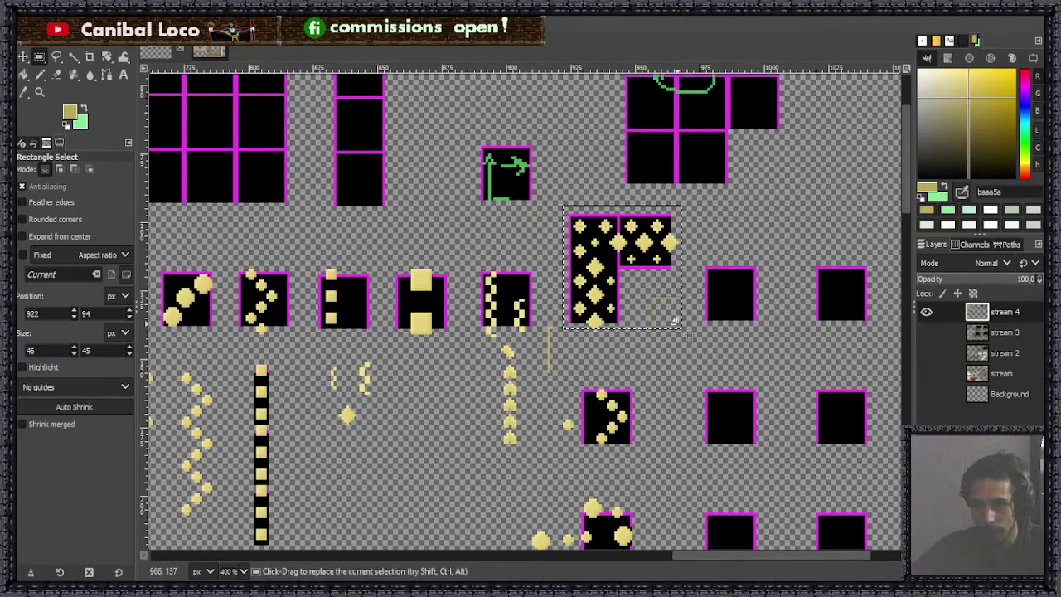
left_click_drag(614, 315, 615, 319)
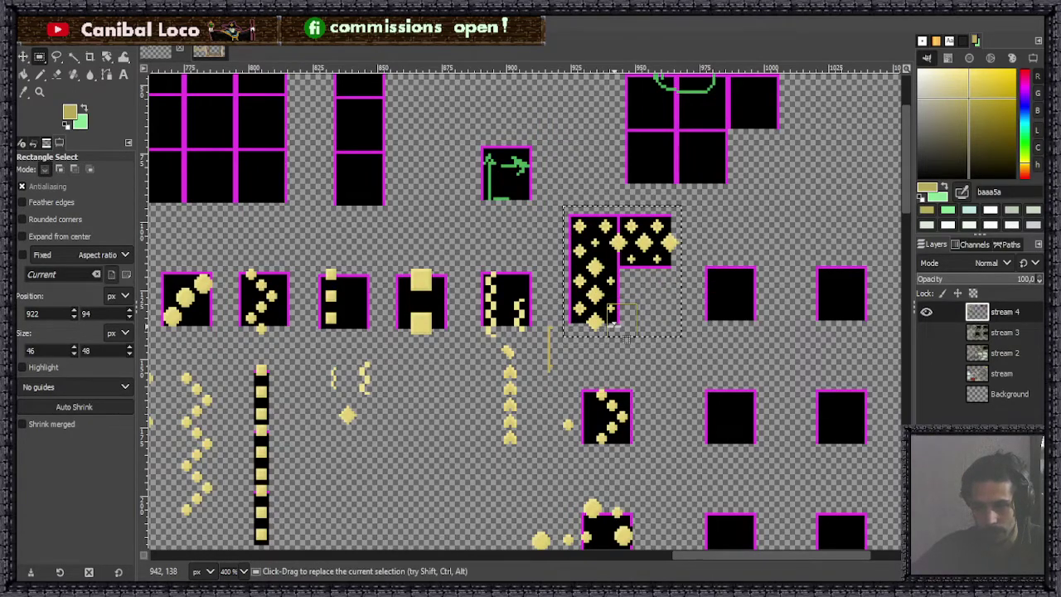
key("ctrl+c")
key("ctrl+v")
left_click_drag(601, 244, 384, 529)
scroll(443, 348, "down", 5)
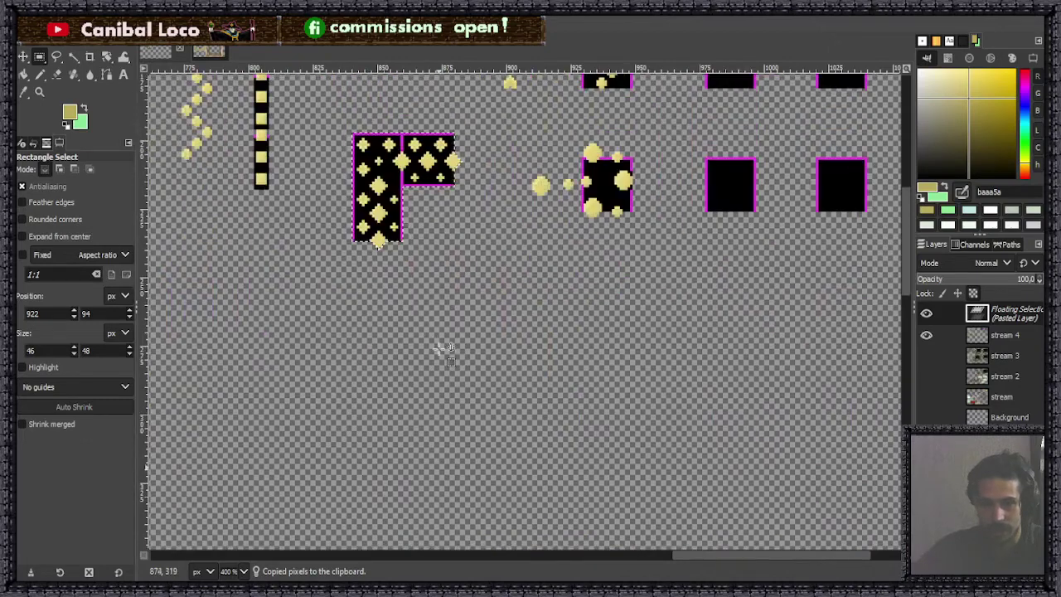
left_click(443, 349)
Step: Fill the black backgrounds of both sections in the copied corner tile with the darker yellow baaa5a
scroll(506, 340, "up", 3)
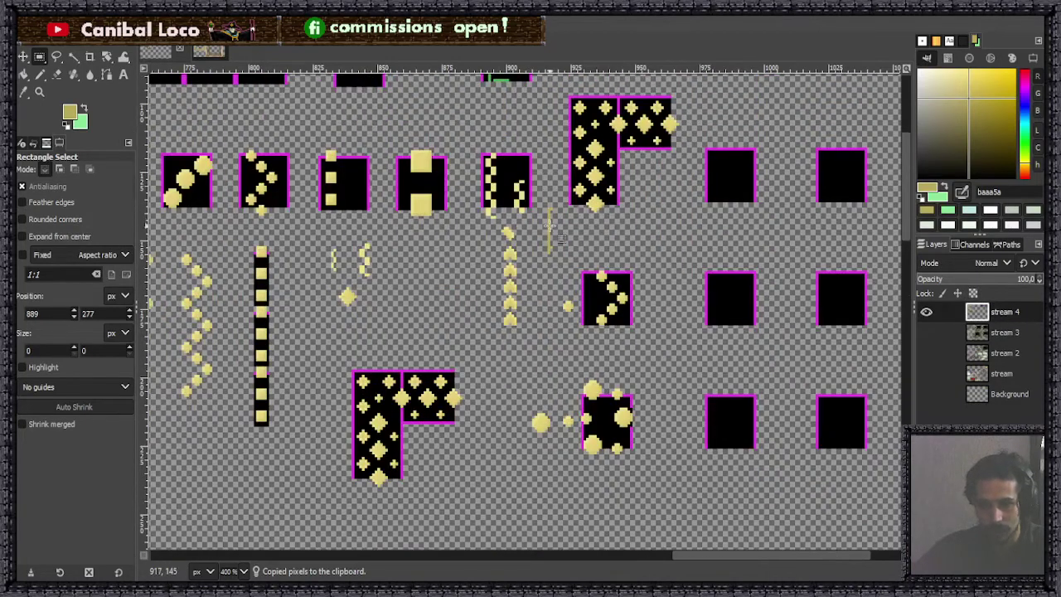
key("shift+b")
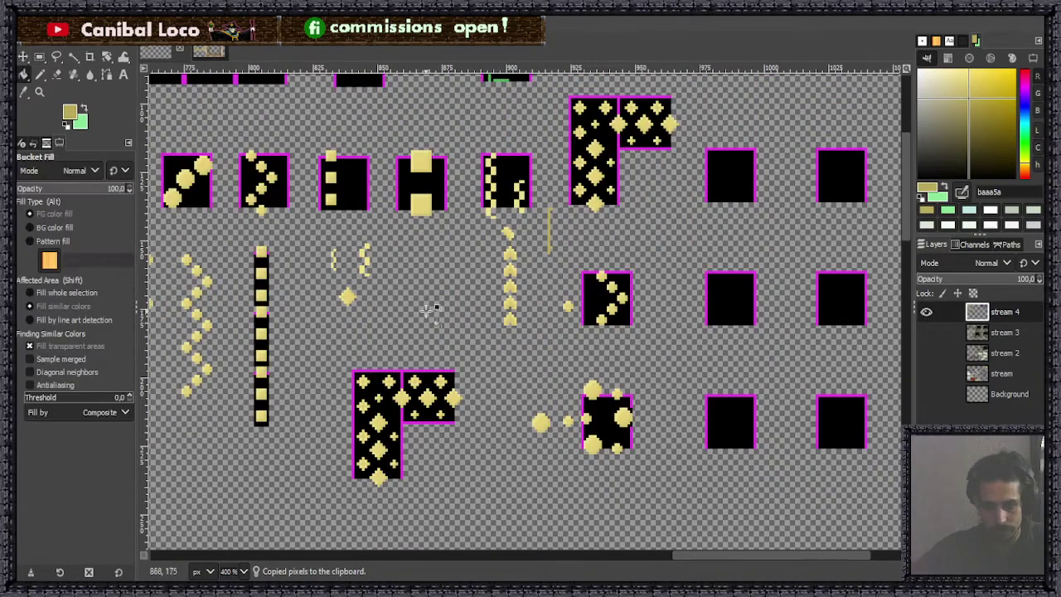
left_click(387, 410)
left_click(429, 401)
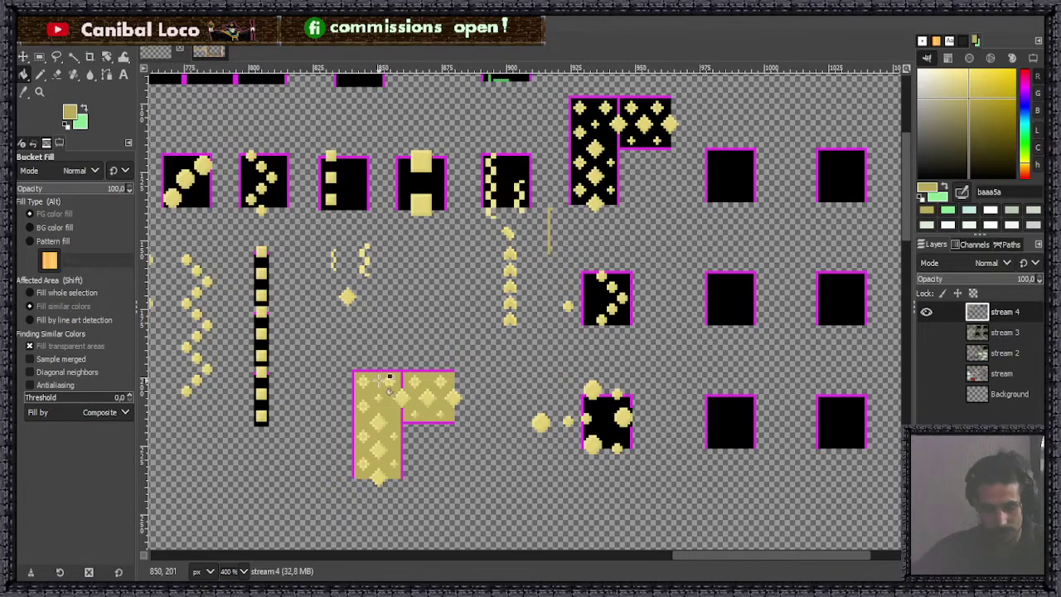
Step: Pencil over the magenta divider between the two sections of the copied corner tile with the background yellow
key("n")
scroll(404, 425, "up", 5)
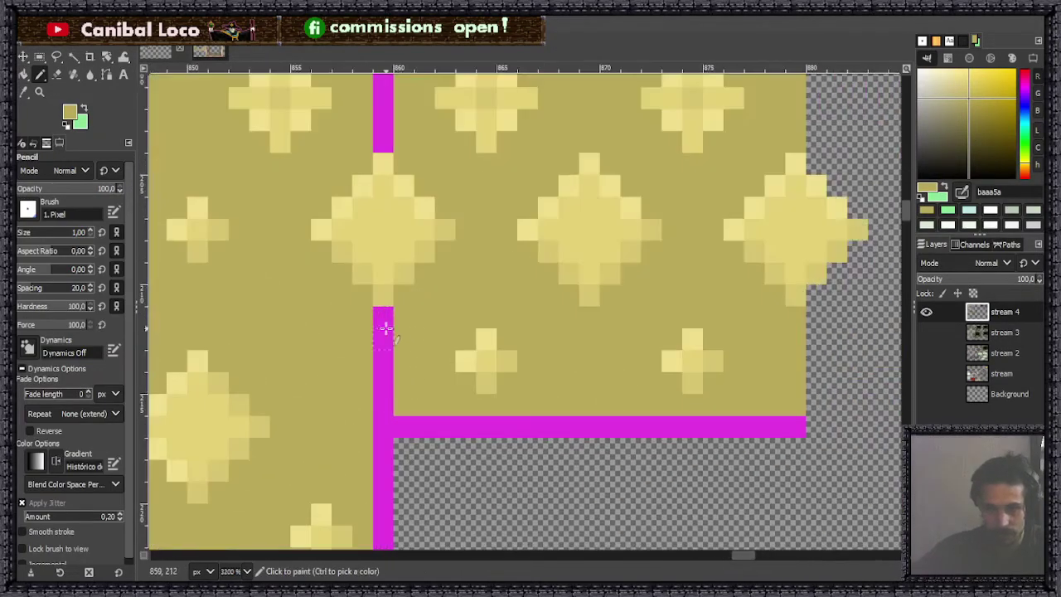
left_click_drag(386, 329, 384, 495)
scroll(390, 332, "up", 4)
scroll(383, 495, "down", 5)
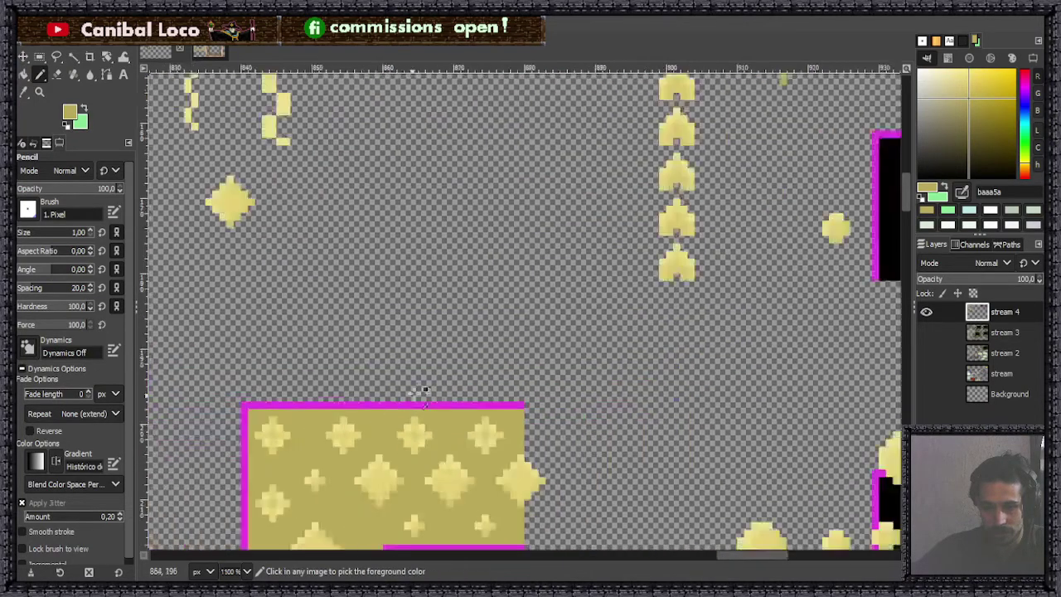
Step: Recolor the copied tile's inner horizontal and vertical magenta edges with straight lines in 9e8e45, leaving a few magenta pixels at the inner corner
scroll(398, 446, "up", 3)
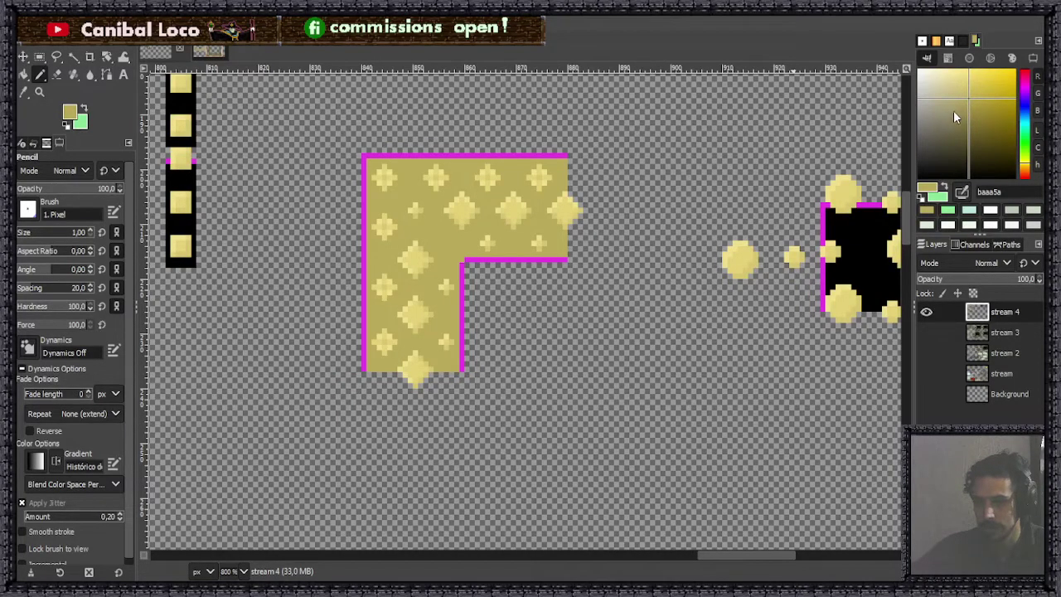
left_click(974, 111)
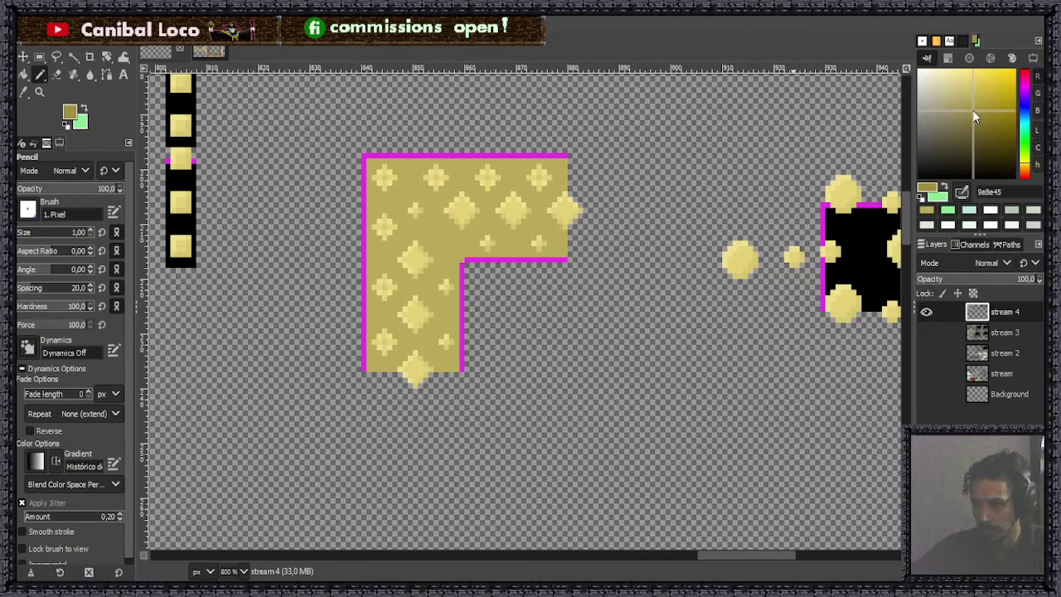
scroll(464, 275, "up", 3)
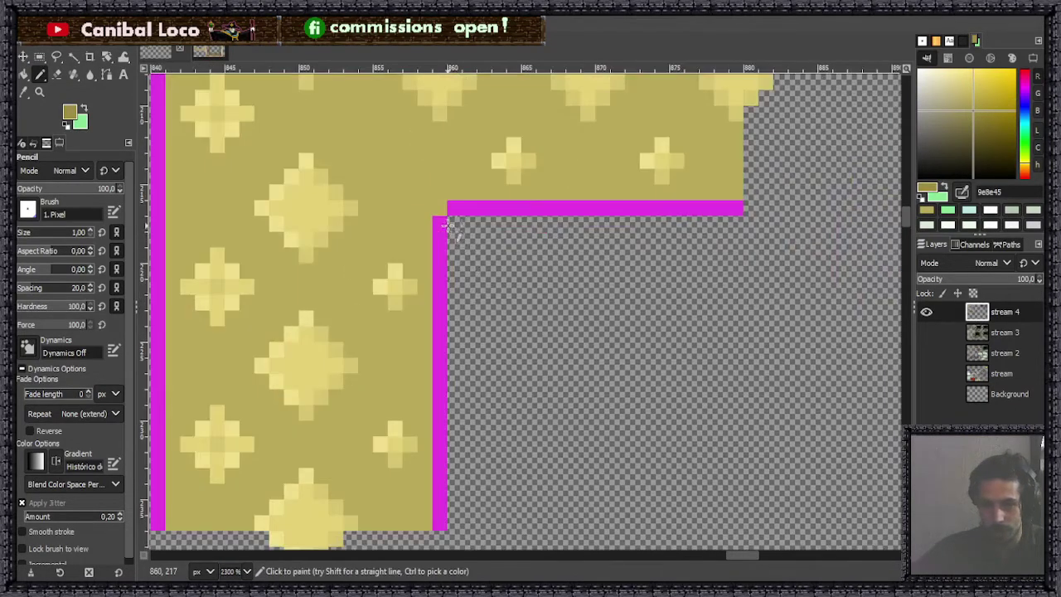
left_click(481, 227)
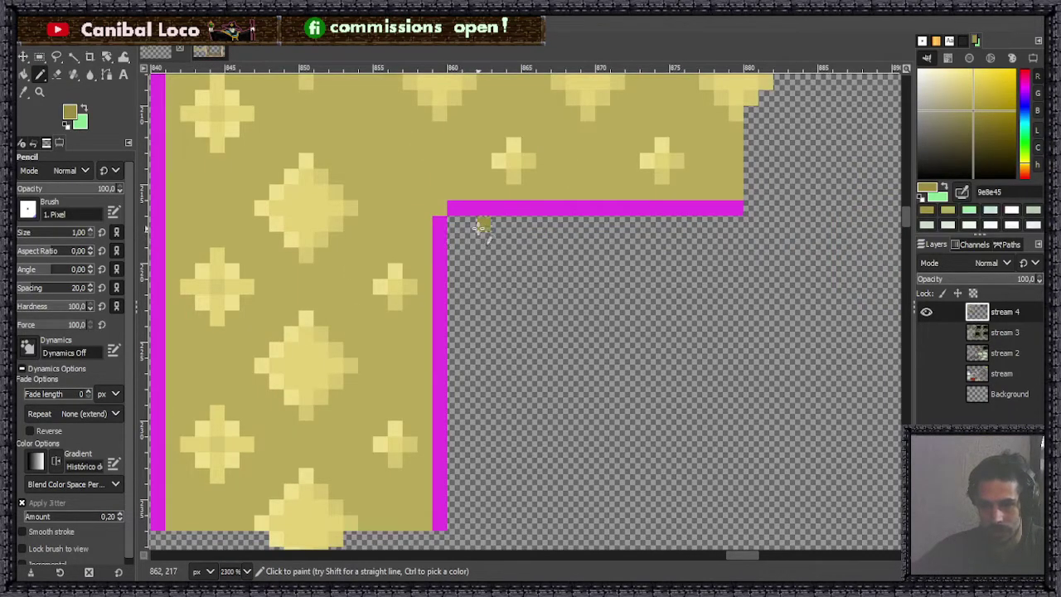
key("ctrl+z")
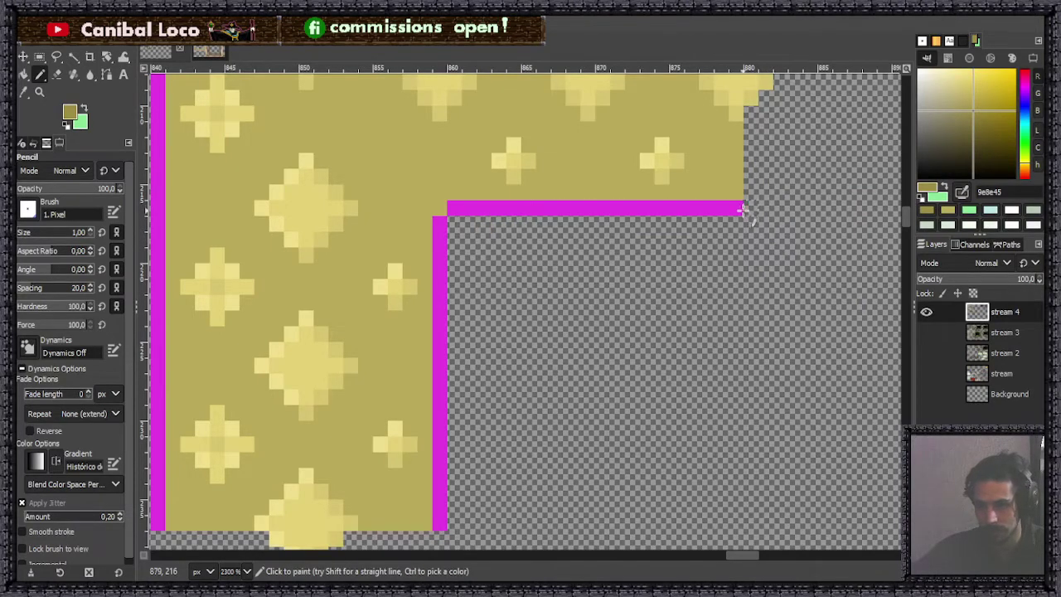
left_click(742, 209)
left_click(498, 209, "shift")
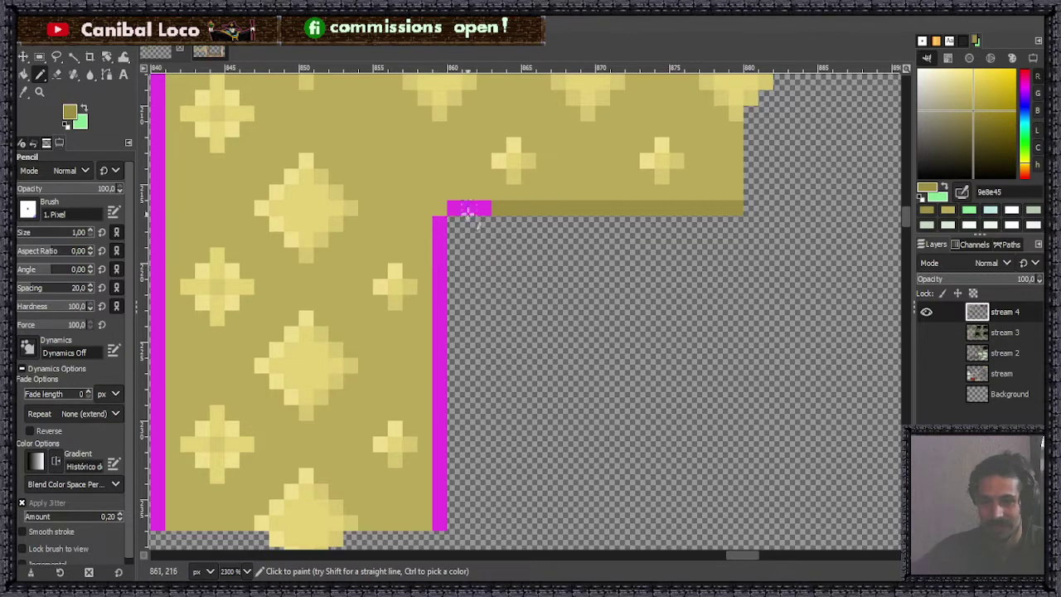
left_click(440, 268)
left_click(440, 522, "shift")
Step: Recolor the copied tile's outer top edge with a straight 9e8e45 line, leaving three magenta pixels at the outer corner
scroll(458, 385, "down", 2, "ctrl")
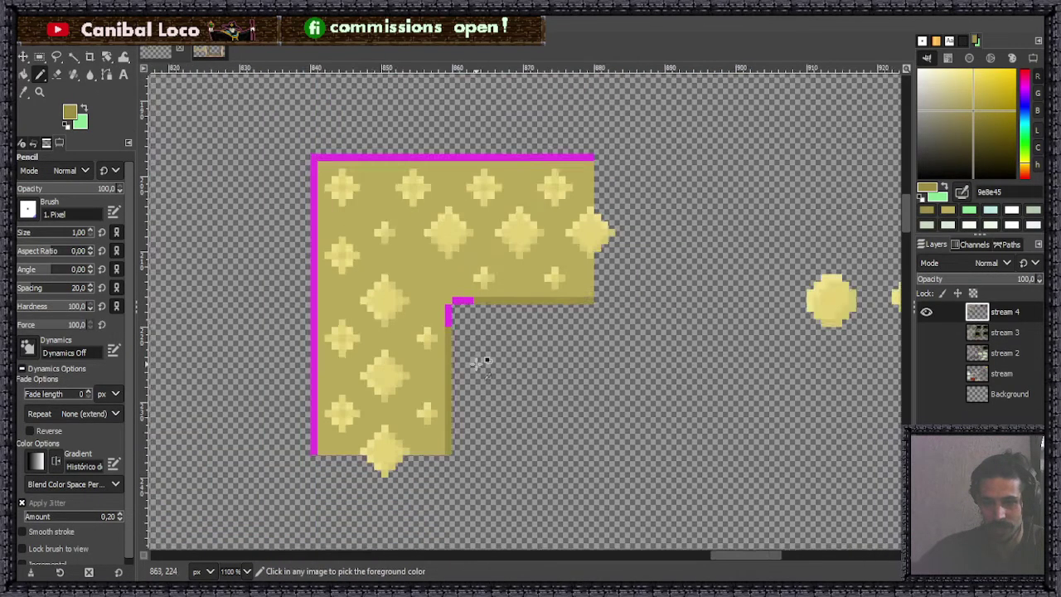
scroll(374, 182, "up", 2)
scroll(374, 183, "left", 1)
scroll(385, 243, "up", 2, "ctrl")
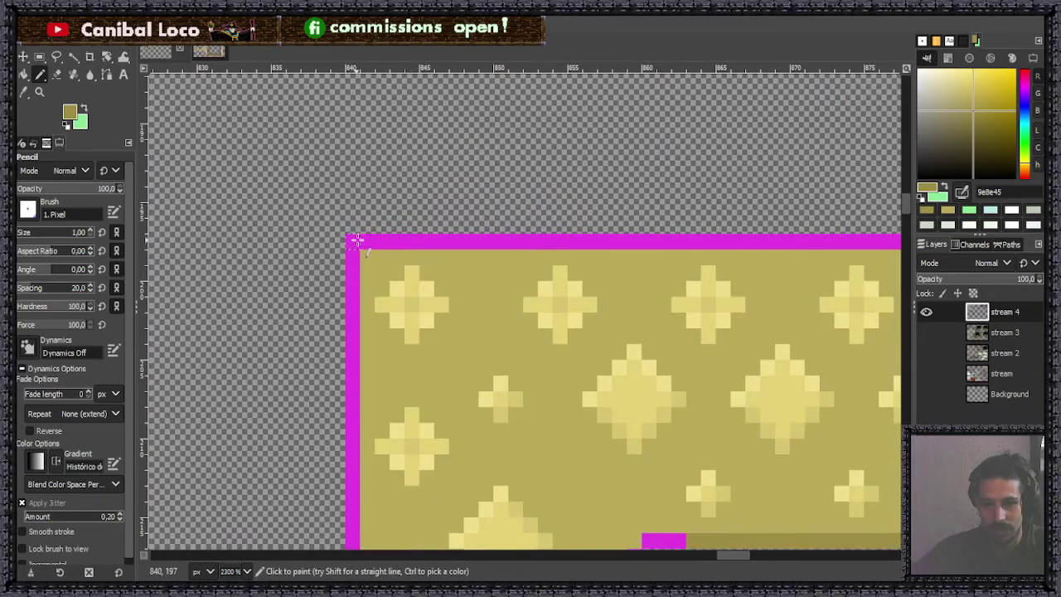
left_click(412, 241)
scroll(412, 239, "down", 3, "ctrl")
scroll(557, 262, "up", 2, "ctrl")
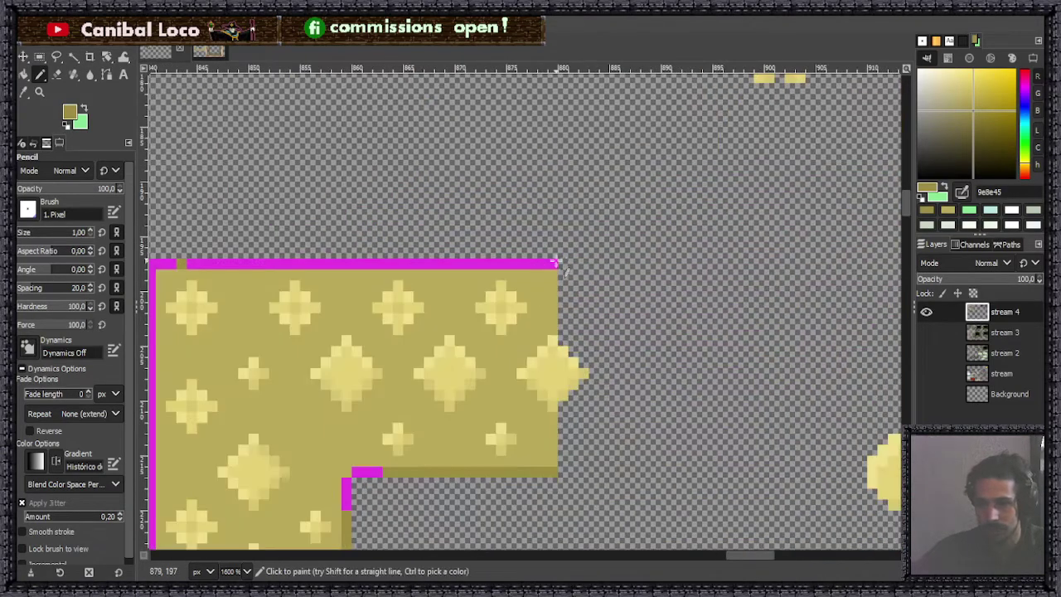
left_click(554, 264, "shift")
Step: Recolor the outer left edge with a straight 9e8e45 line down to the tile's bottom, leaving three magenta pixels at the corner
scroll(554, 264, "down", 3, "ctrl")
scroll(373, 305, "up", 6, "ctrl")
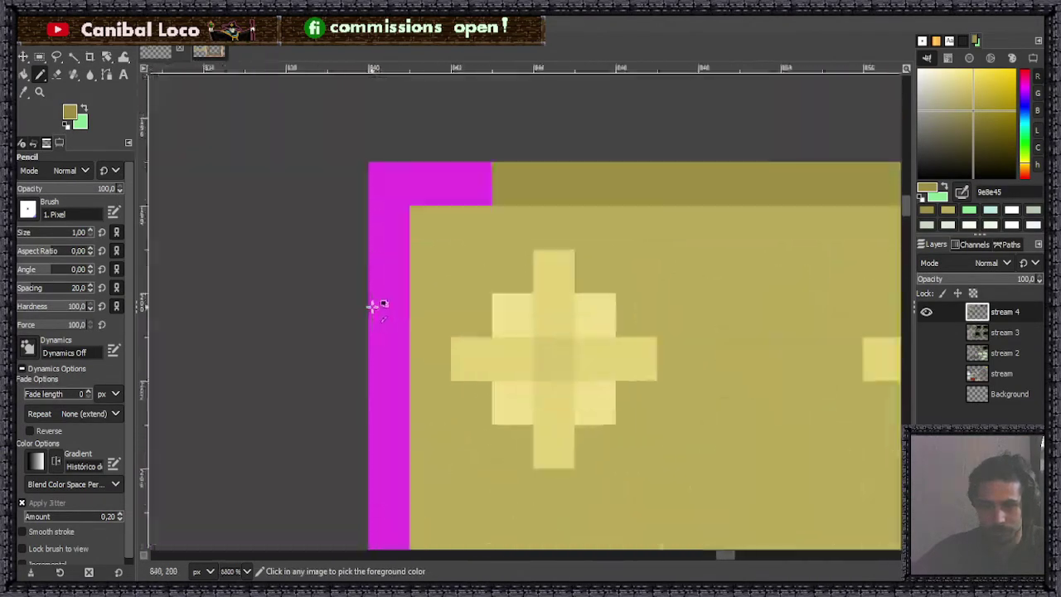
scroll(373, 305, "up", 1, "ctrl")
left_click(399, 281)
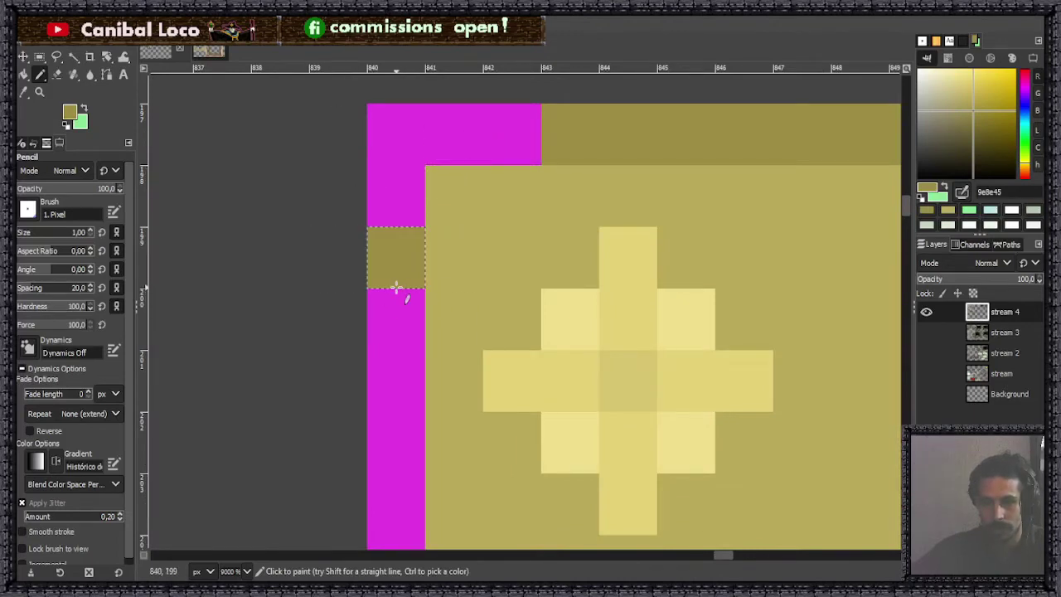
key("ctrl+z")
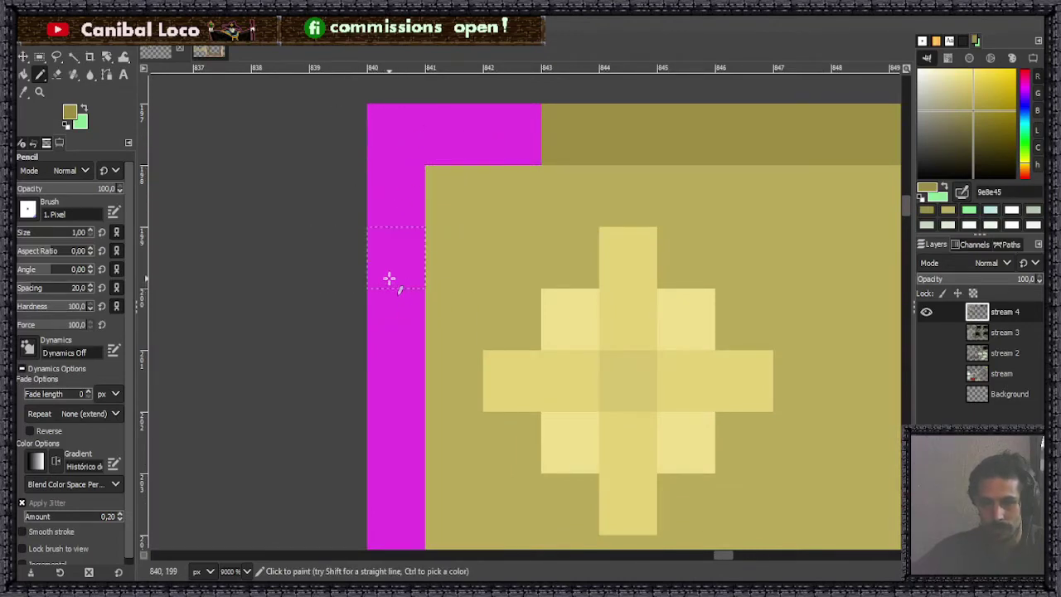
left_click(396, 319)
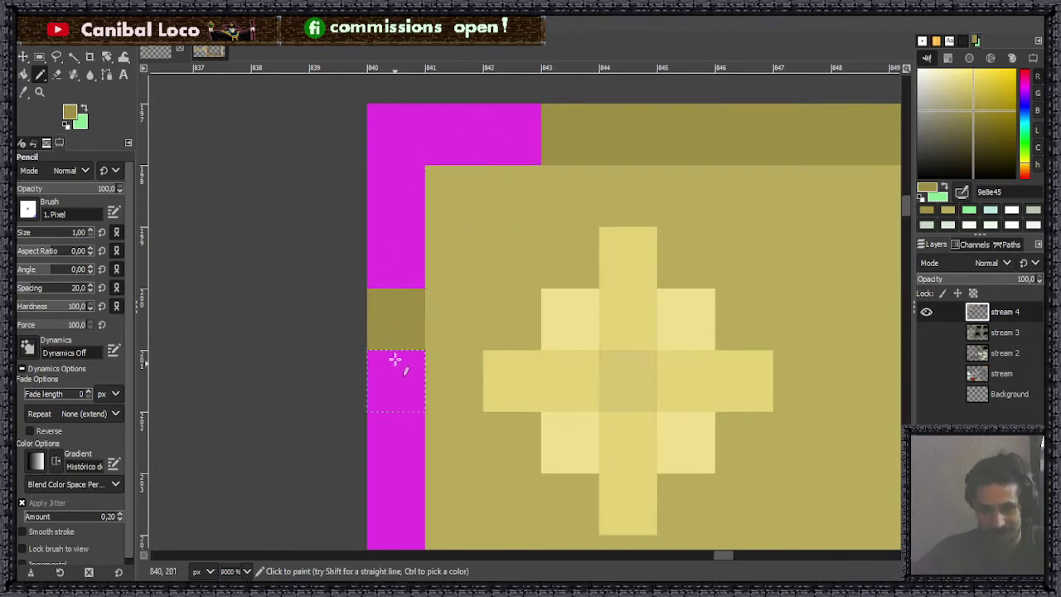
scroll(396, 358, "down", 6)
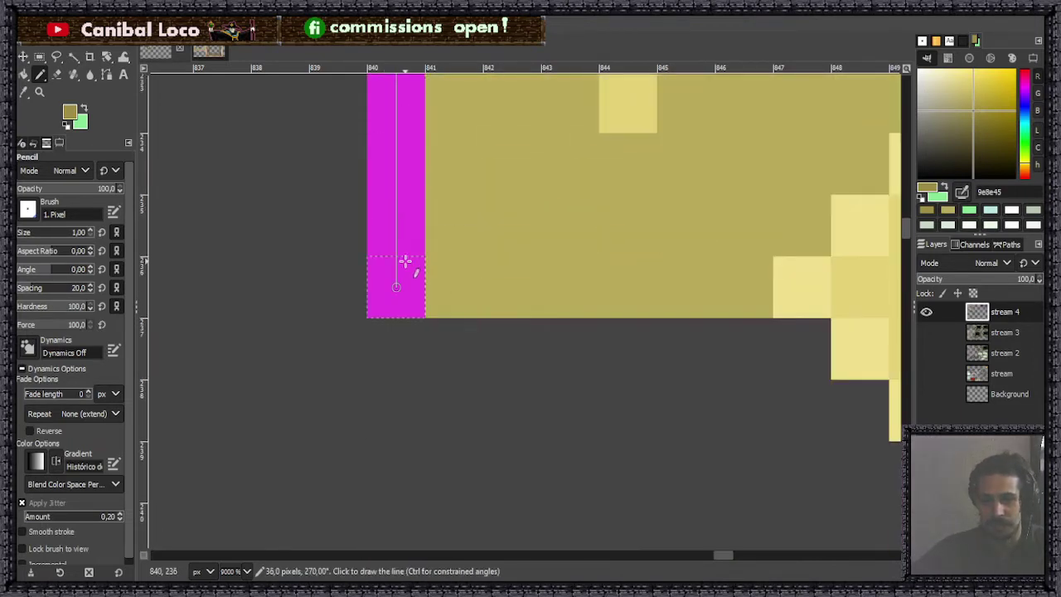
left_click(405, 262, "shift")
Step: Pencil a three-pixel diagonal in 9e8e45 across the frame's inner corner, just outside the remaining magenta pixels
scroll(407, 295, "down", 9, "ctrl")
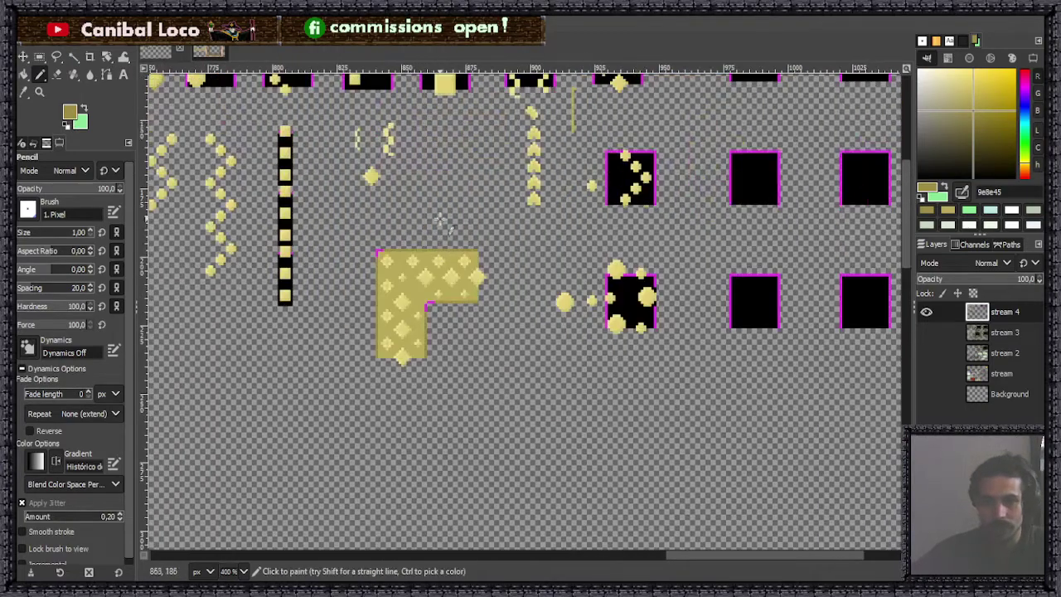
scroll(423, 300, "up", 7, "ctrl")
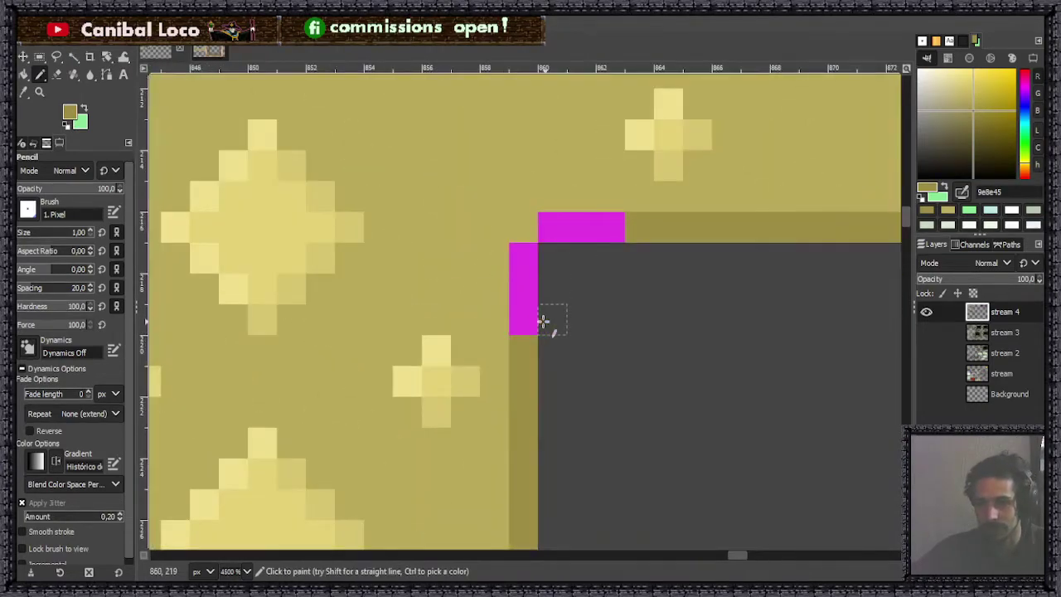
left_click(543, 320)
left_click(615, 262)
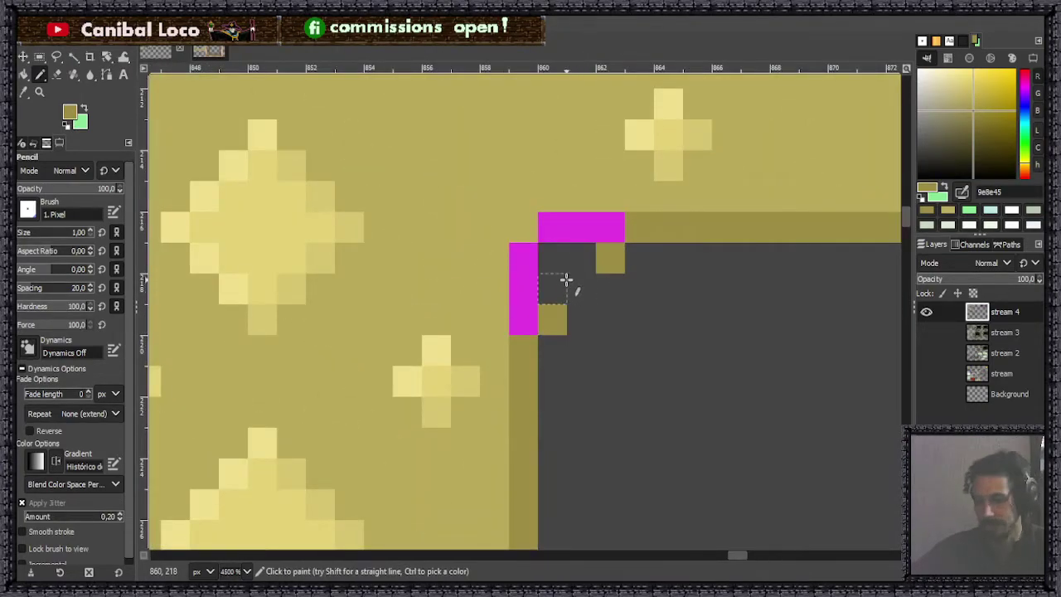
left_click(588, 292)
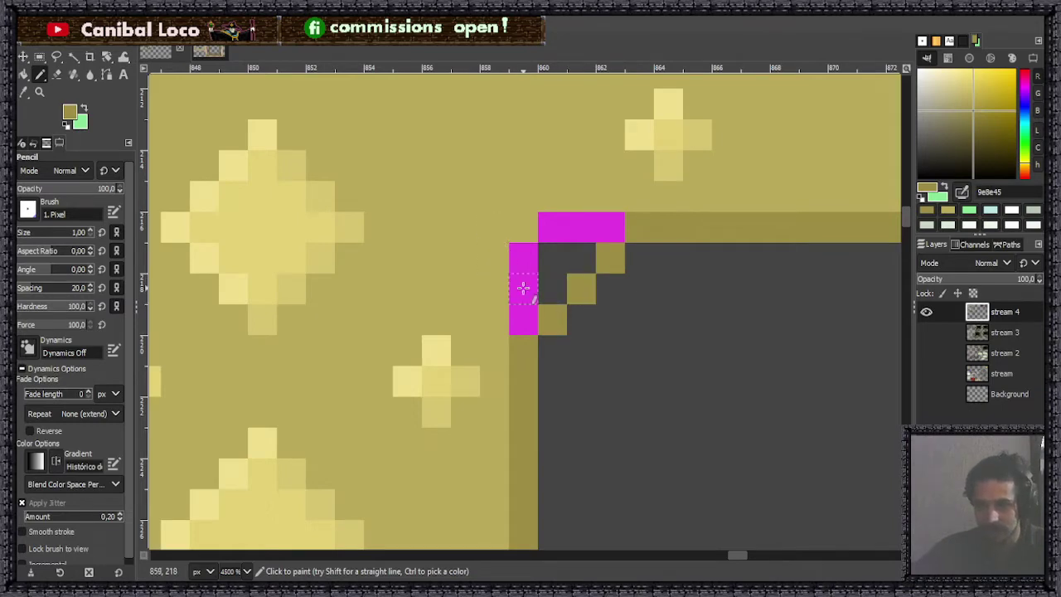
scroll(457, 298, "down", 5, "ctrl")
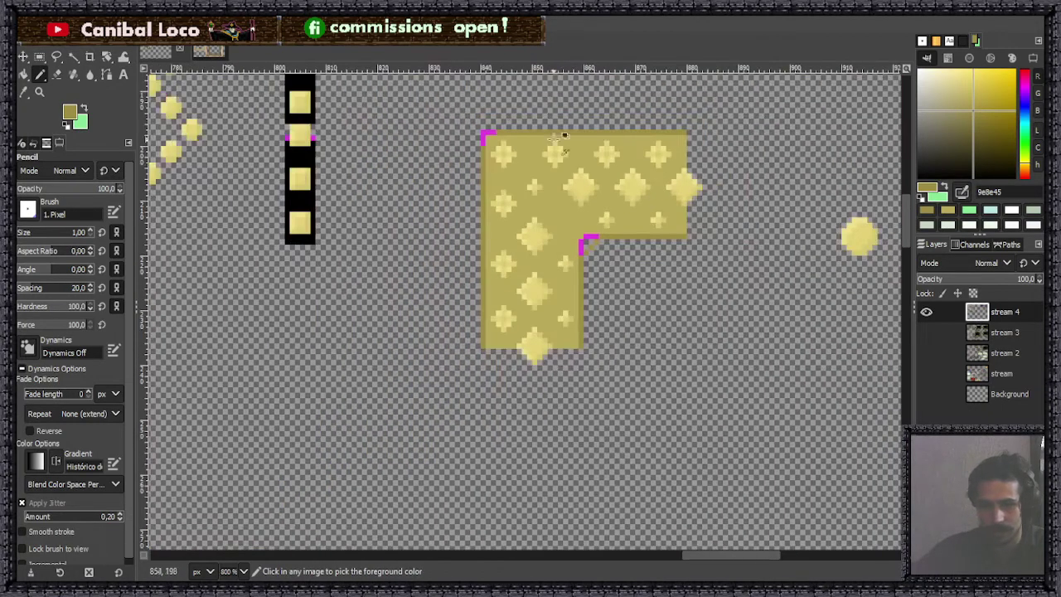
Step: Pencil two-pixel 9e8e45 bars above and to the left of the outer corner, and recolor the magenta corner pixel to match
scroll(489, 108, "up", 6, "ctrl")
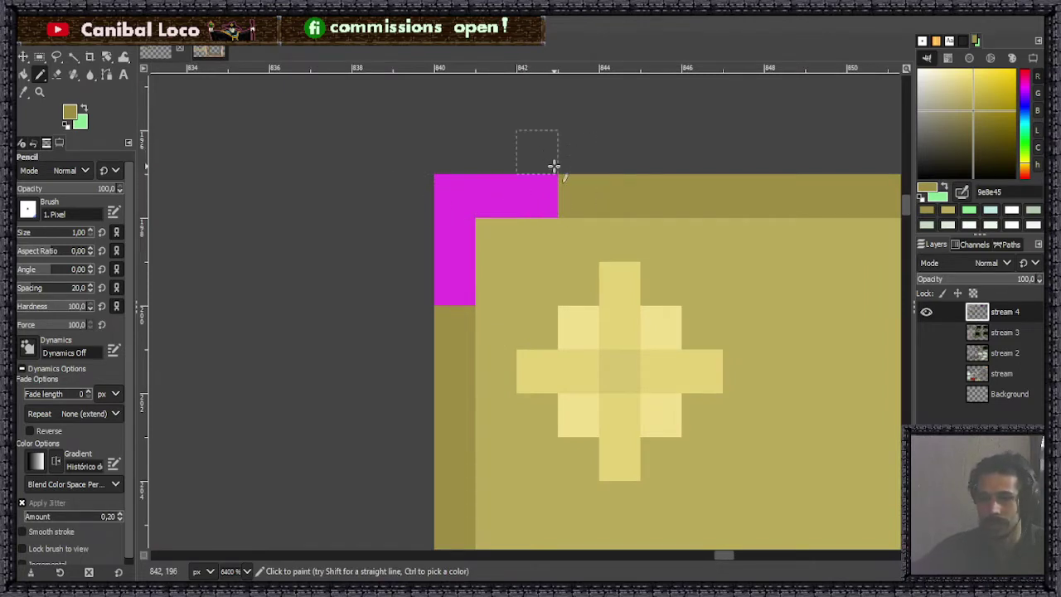
scroll(564, 191, "up", 3)
left_click(540, 390)
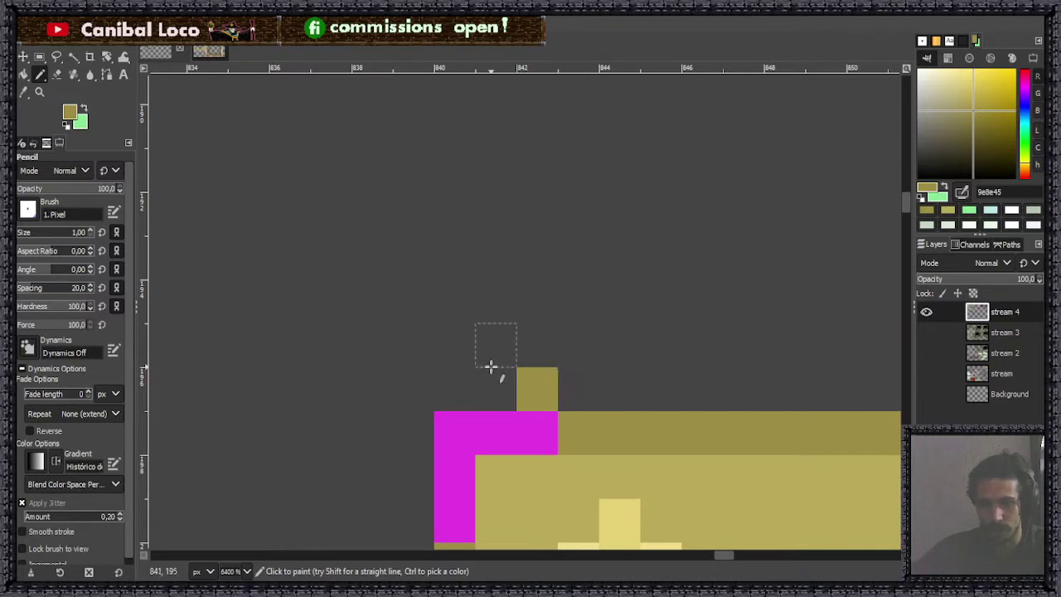
left_click(497, 380)
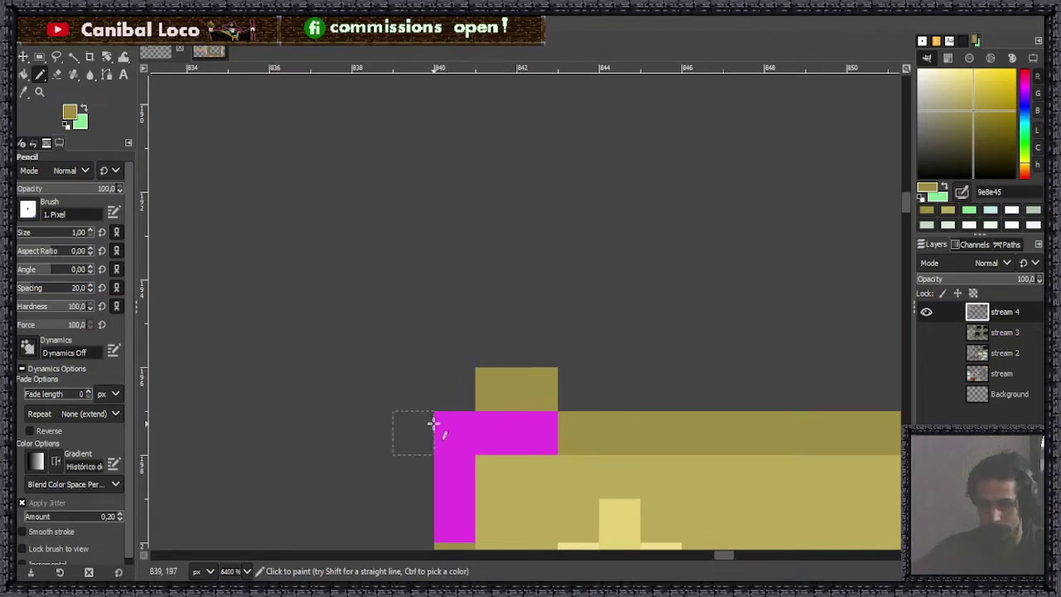
scroll(469, 352, "down", 1)
left_click_drag(411, 365, 412, 395)
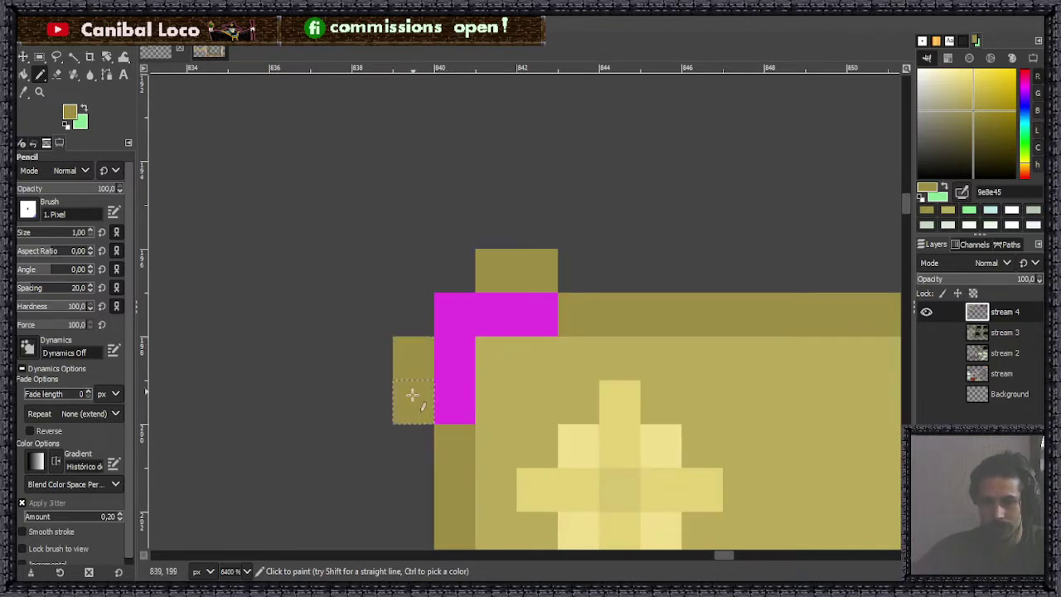
left_click(452, 329)
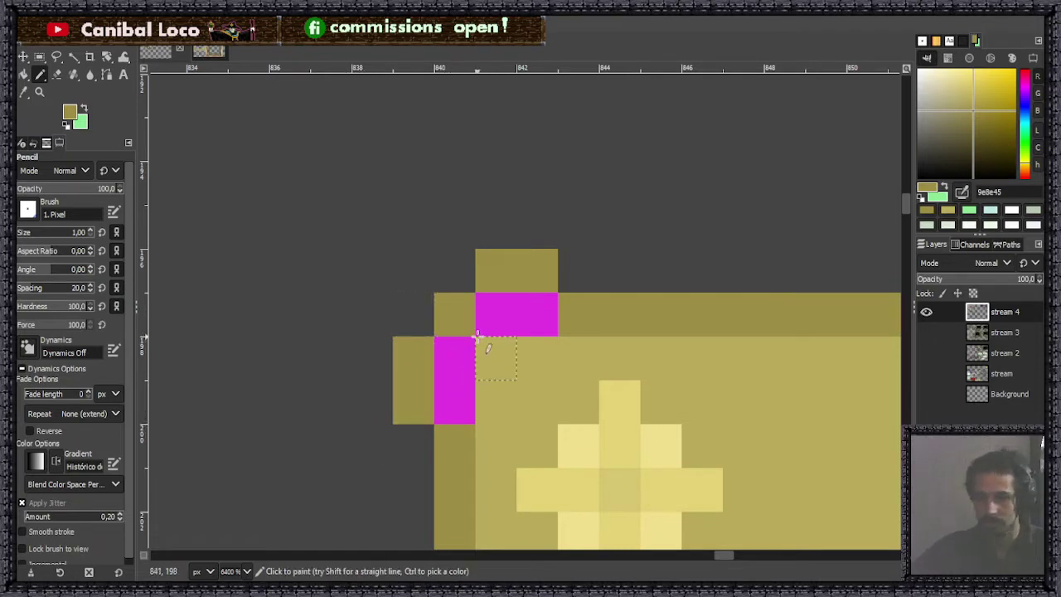
Step: Sample the background yellow baaa5a from the tile and recolor the remaining magenta pixels at the outer corner with it
left_click(542, 391, "ctrl")
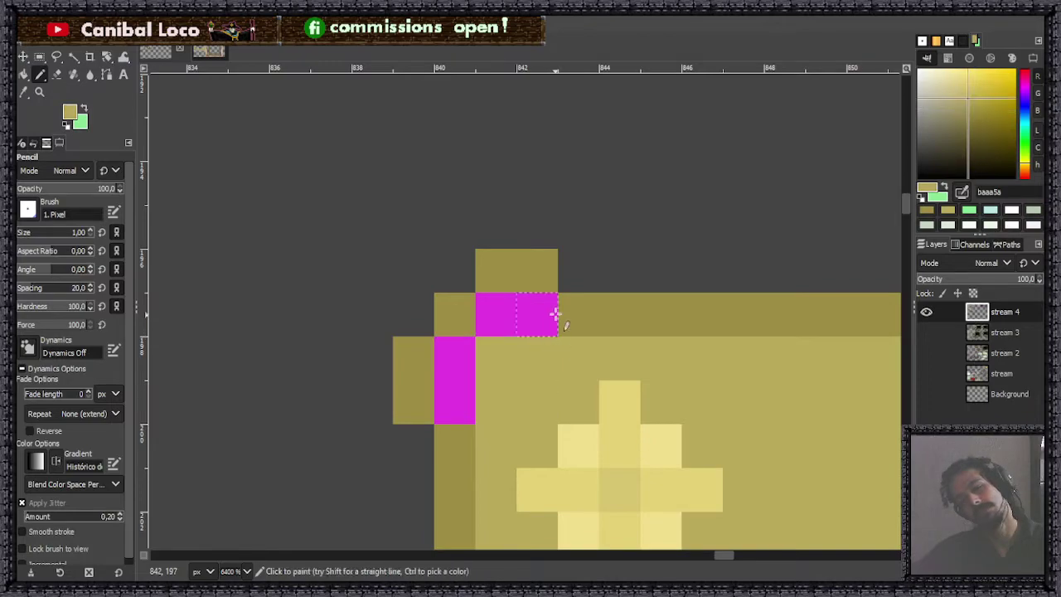
left_click_drag(556, 312, 500, 315)
left_click_drag(462, 366, 486, 386)
Step: Fill the magenta and empty pixels behind the inner corner's diagonal outline with baaa5a
scroll(493, 331, "down", 8)
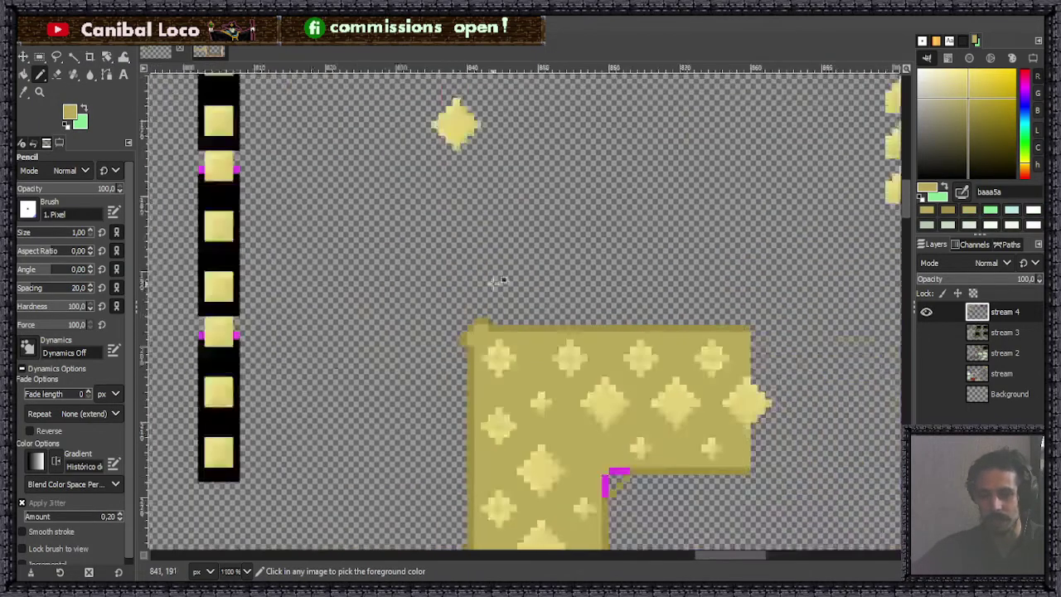
scroll(522, 325, "up", 7)
mouse_move(575, 141)
left_mouse_down()
mouse_move(492, 149)
mouse_move(498, 234)
left_mouse_up()
left_click_drag(529, 199, 550, 166)
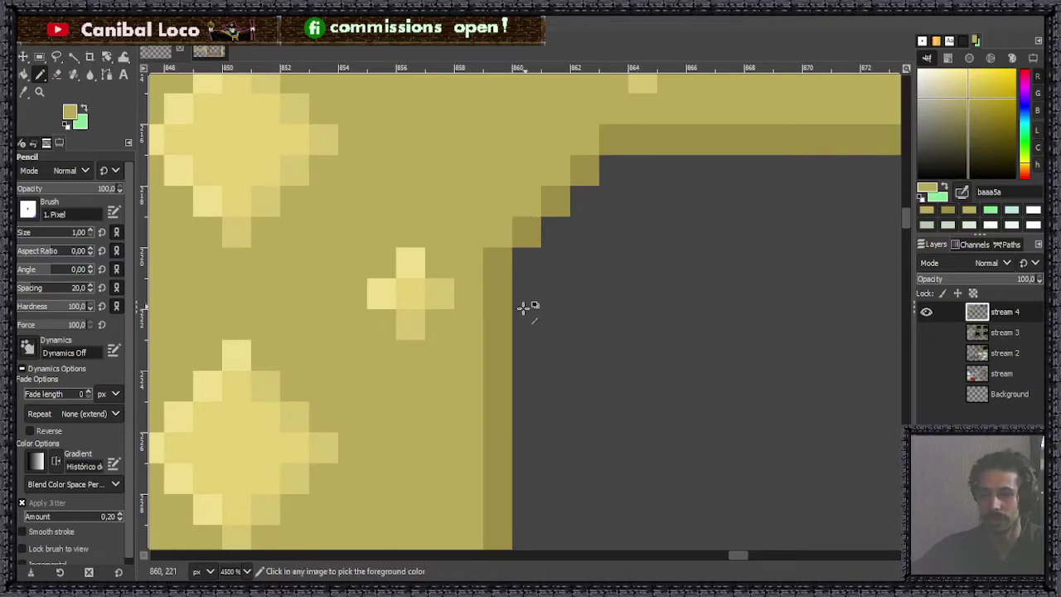
Step: Pick the edge color 9e8e45, then erase the dark bars protruding from the outer corner along with the corner pixel
scroll(525, 307, "down", 8)
scroll(467, 141, "up", 5)
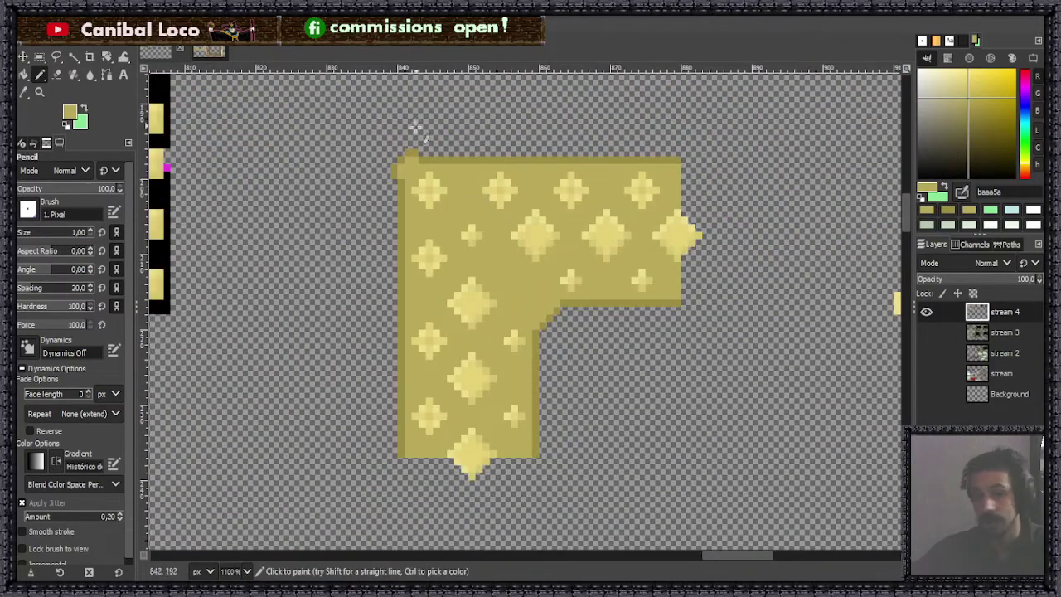
scroll(386, 142, "up", 3)
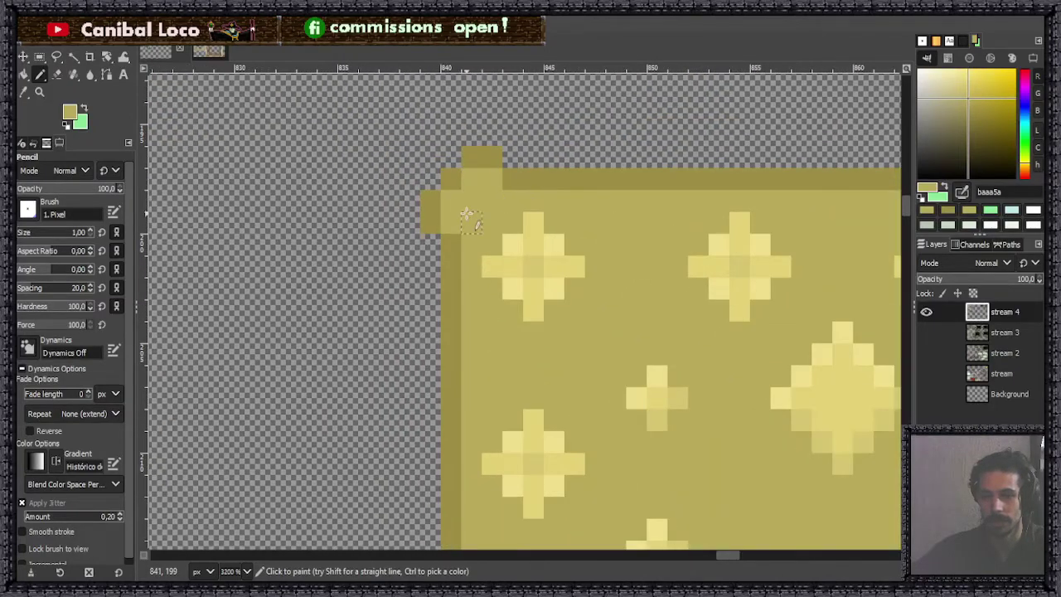
scroll(470, 177, "up", 2)
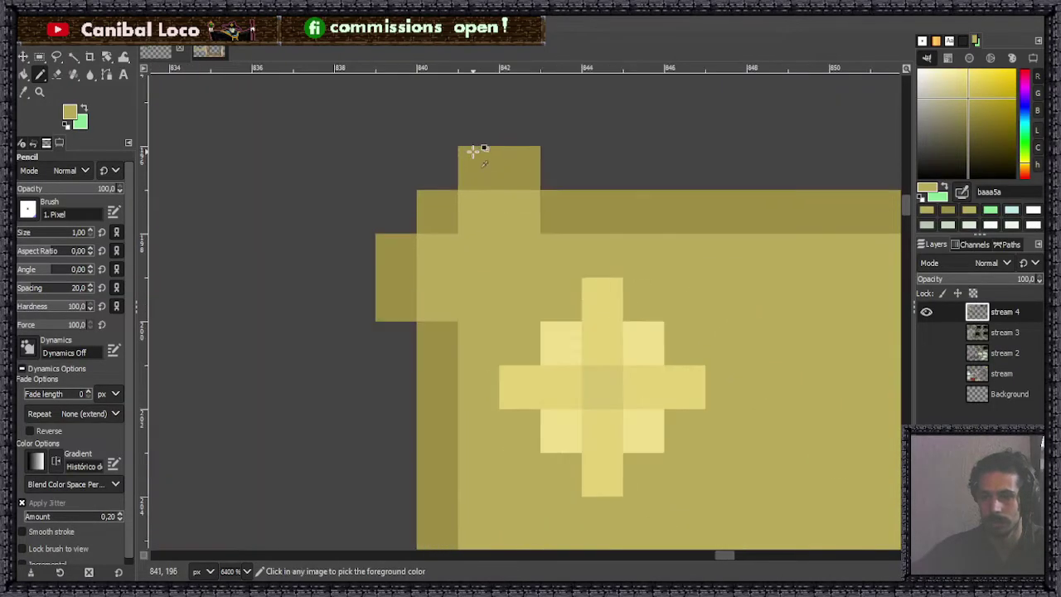
left_click(499, 177, "ctrl")
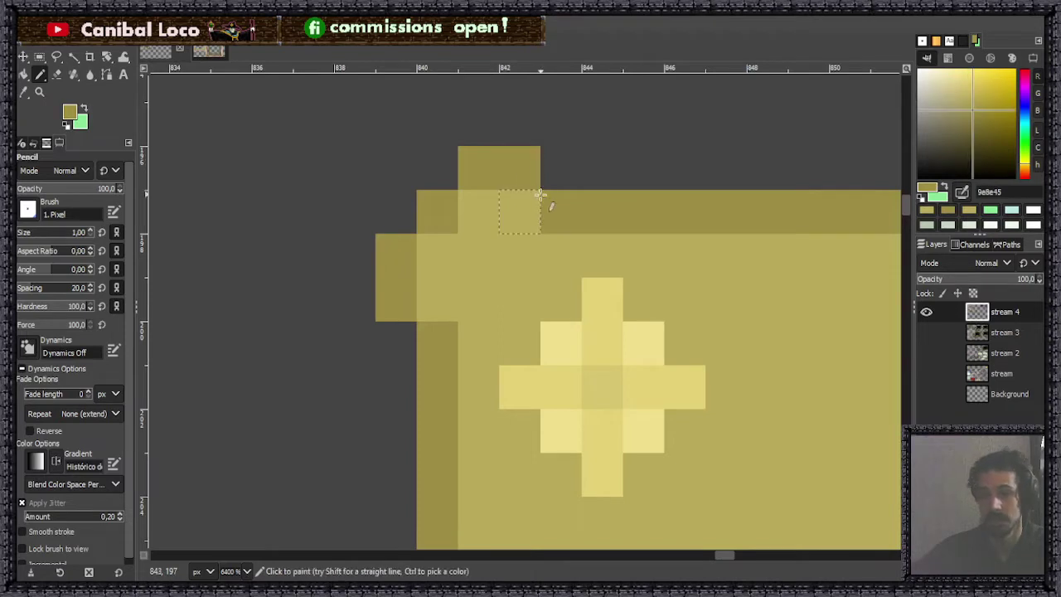
scroll(548, 224, "up", 3)
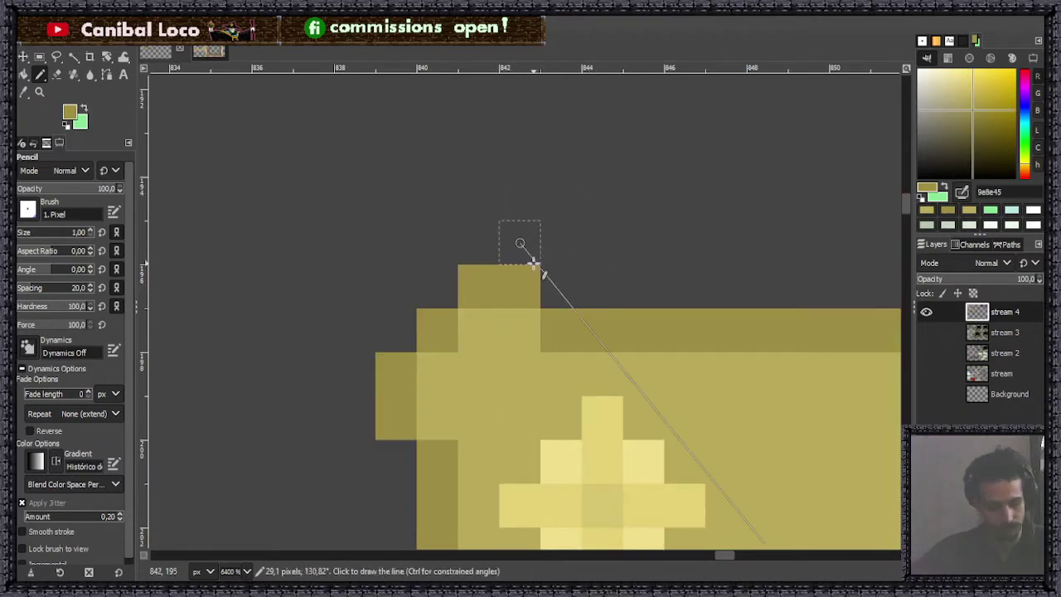
key("shift+e")
mouse_move(563, 270)
left_mouse_down()
mouse_move(340, 283)
mouse_move(391, 311)
mouse_move(408, 382)
mouse_move(395, 440)
left_mouse_up()
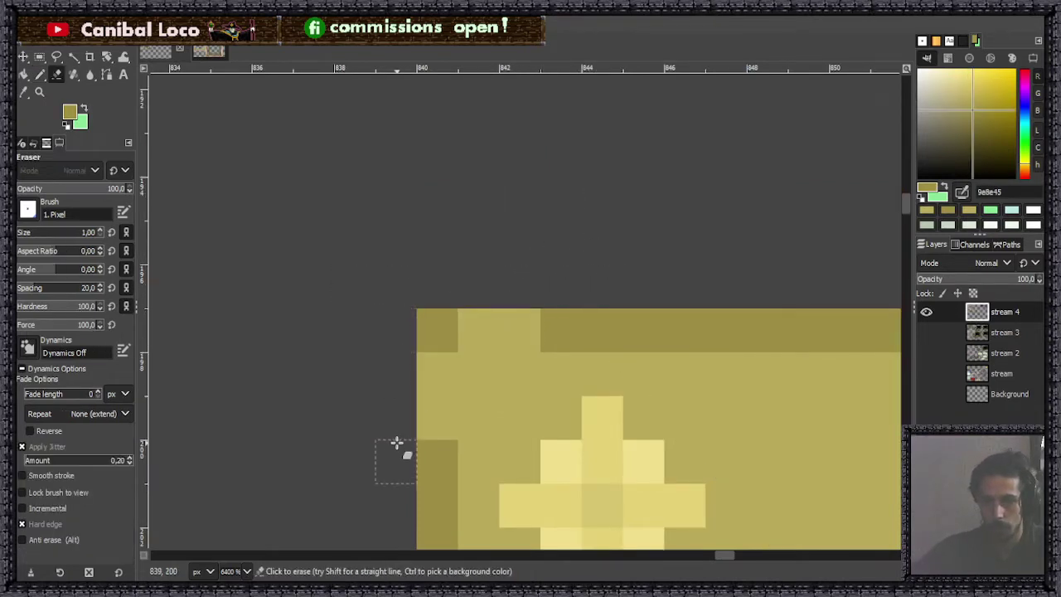
left_click(450, 336)
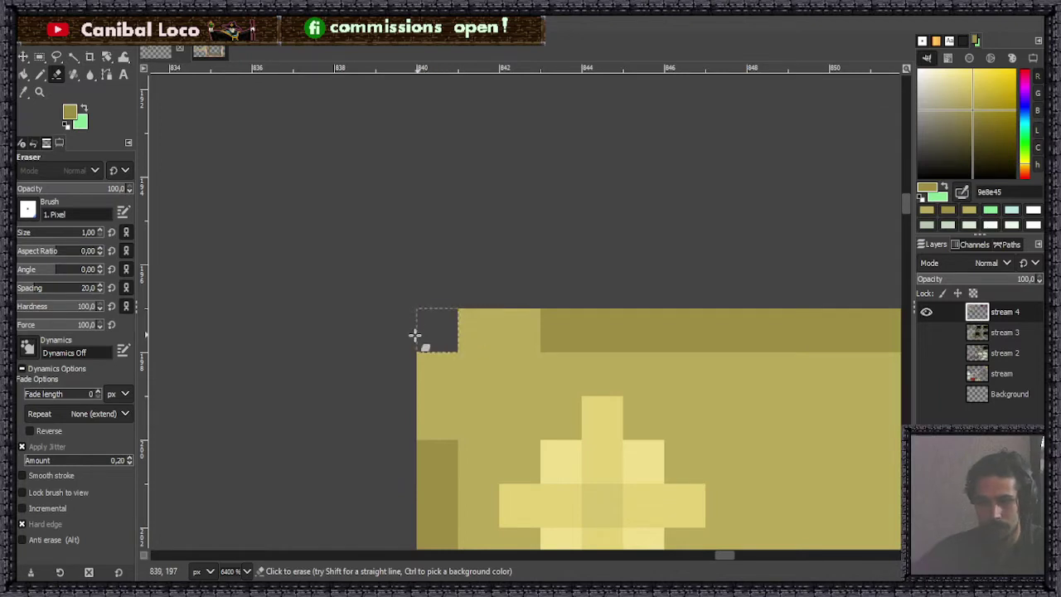
Step: Pencil a rounded knob outline in 9e8e45 around the frame's outer corner, extending two pixels beyond the top and left edges
key("n")
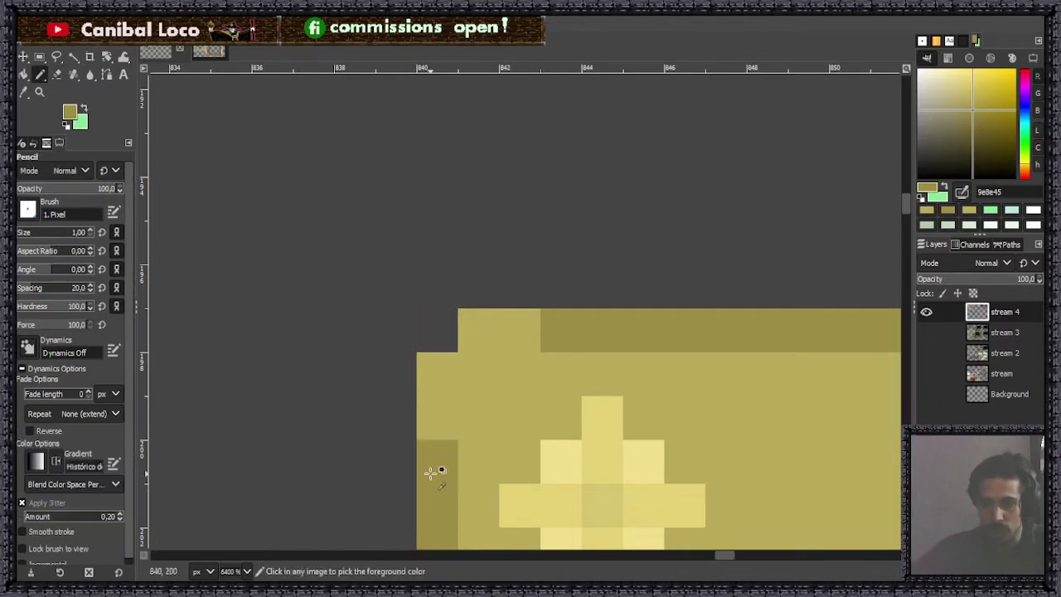
left_click(397, 417)
left_click(523, 284)
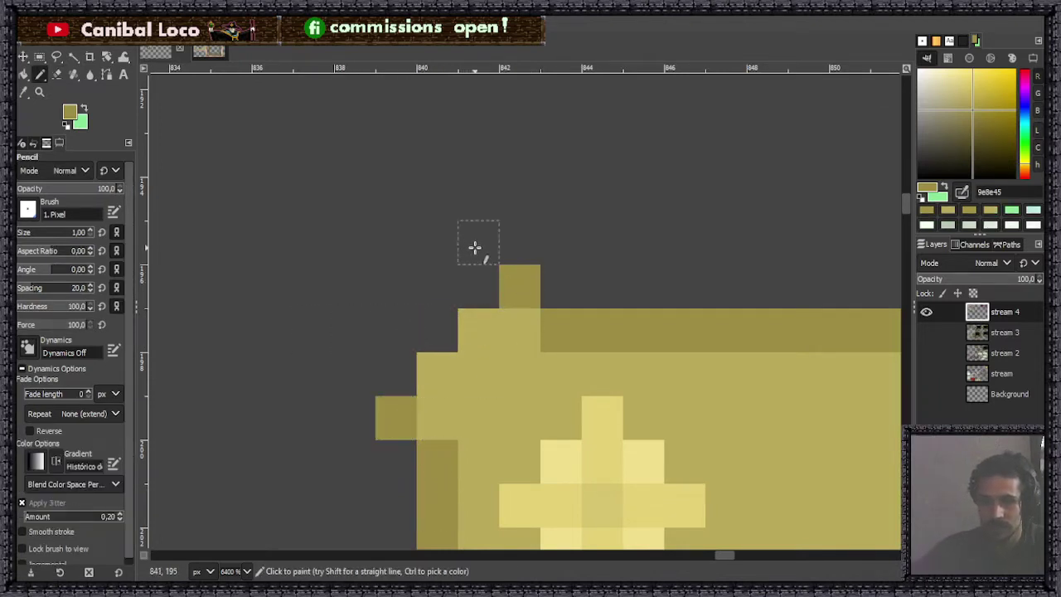
left_click_drag(475, 247, 437, 244)
left_click_drag(356, 374, 354, 330)
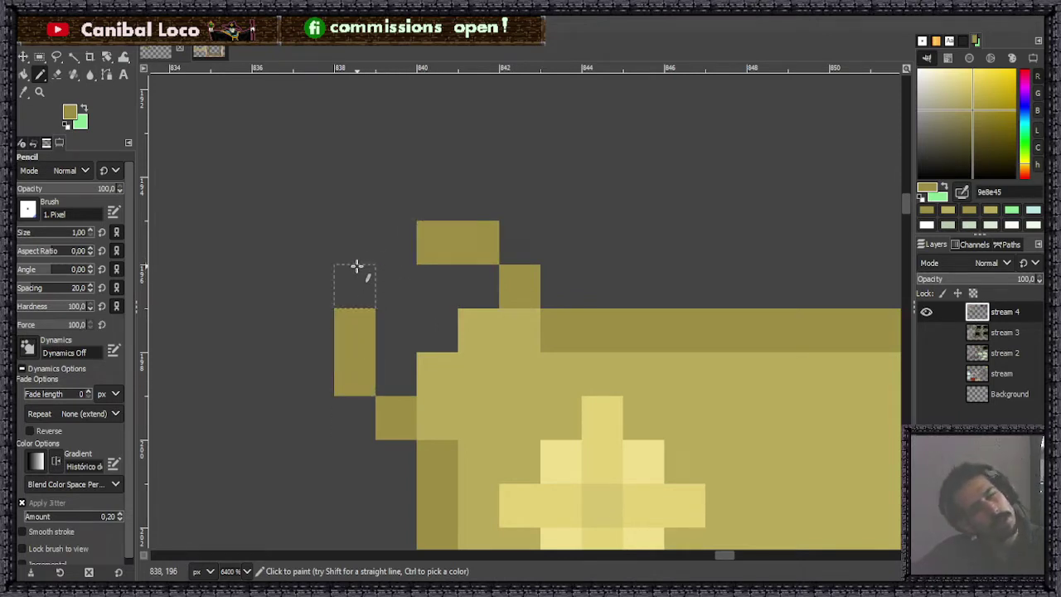
left_click(401, 284)
Step: Extend the knob's upper outline by one pixel and add a two-pixel 9e8e45 bar beside it along the frame's top edge
scroll(481, 376, "down", 6)
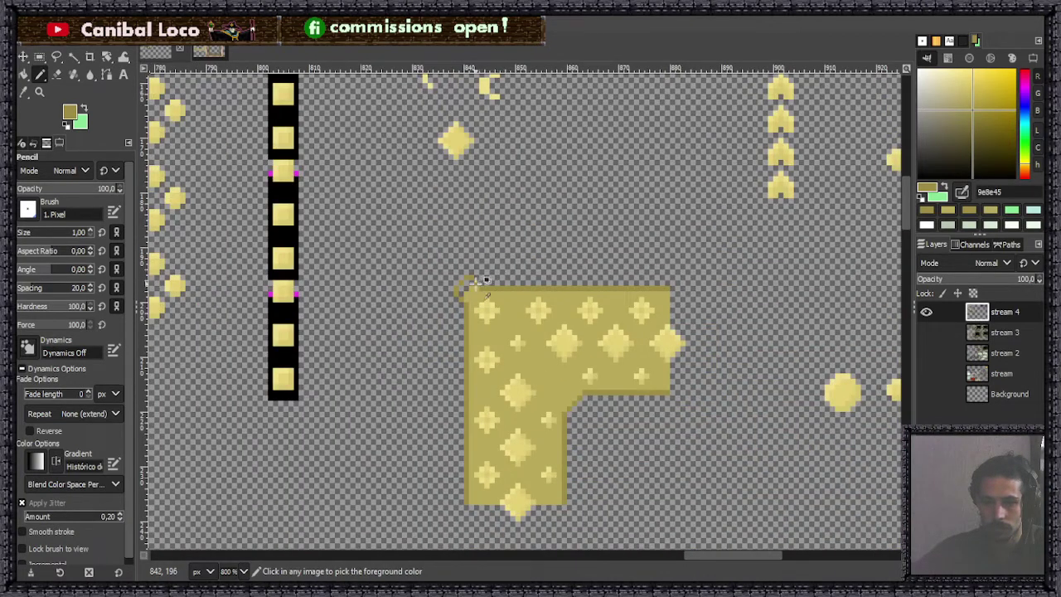
scroll(473, 287, "up", 5)
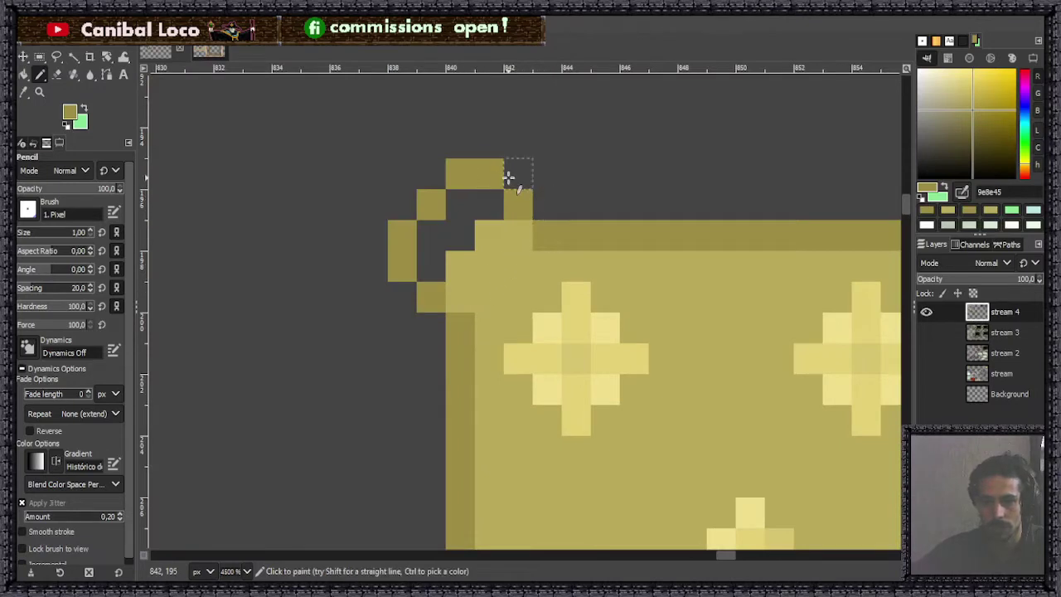
left_click(518, 173)
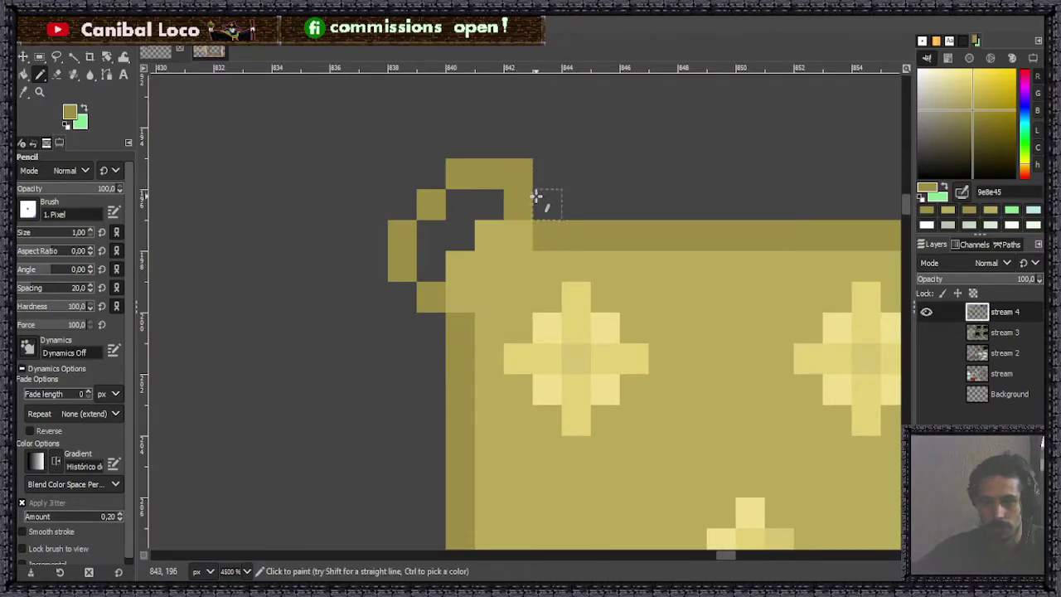
mouse_move(538, 203)
left_mouse_down()
mouse_move(586, 203)
mouse_move(591, 233)
mouse_move(581, 203)
left_mouse_up()
key("ctrl+z")
Step: Sample baaa5a and fill the knob's interior with it, including the old outline pixels where it joins the frame
left_click(535, 264, "ctrl")
left_click(517, 204)
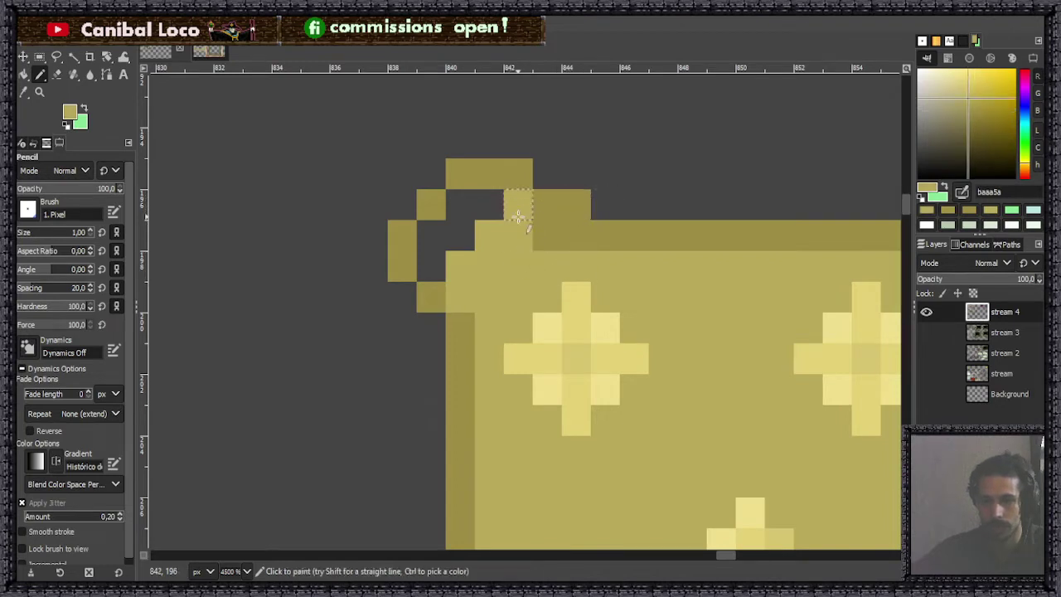
left_click(489, 208)
mouse_move(488, 207)
left_mouse_down()
mouse_move(431, 257)
mouse_move(436, 245)
mouse_move(468, 263)
mouse_move(491, 320)
mouse_move(443, 297)
mouse_move(482, 306)
left_mouse_up()
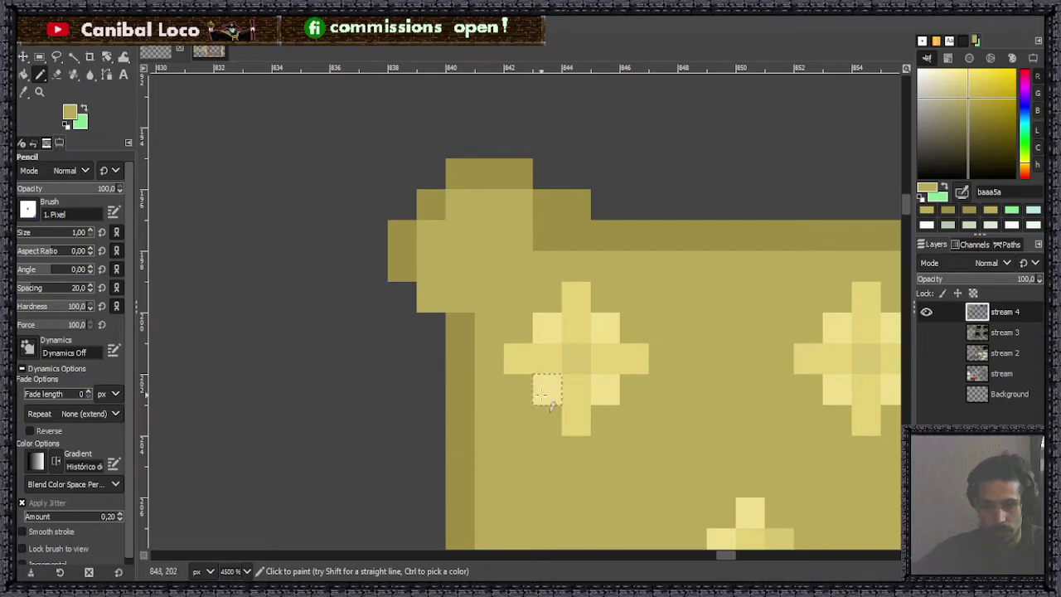
Step: Add matching 9e8e45 outline pixels at the knob's lower left, and recolor the old frame edge beside them with baaa5a
left_click(460, 332, "ctrl")
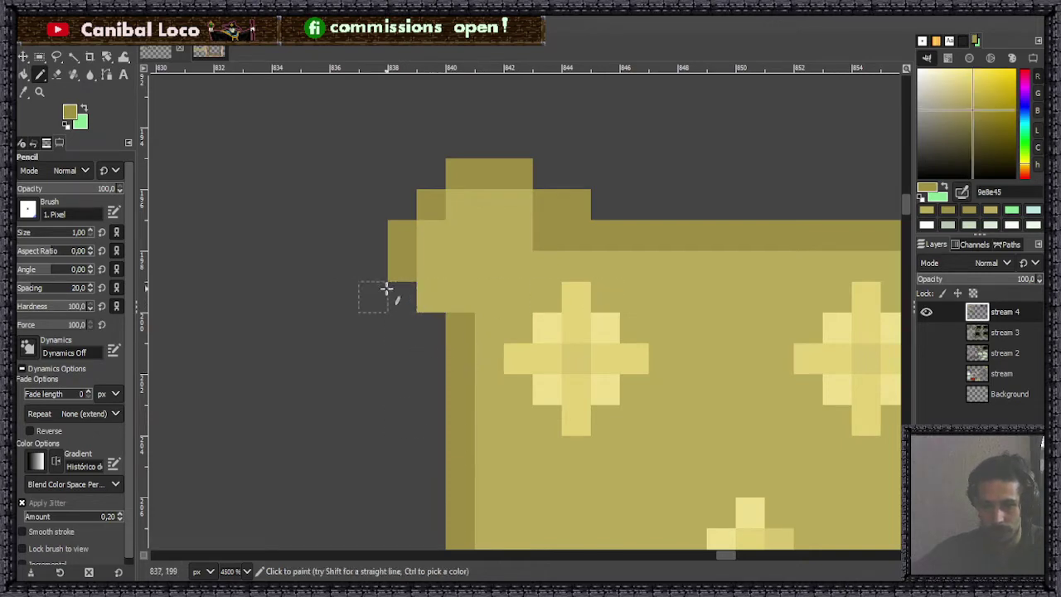
left_click(411, 308)
left_click(428, 326)
left_click(462, 303, "ctrl")
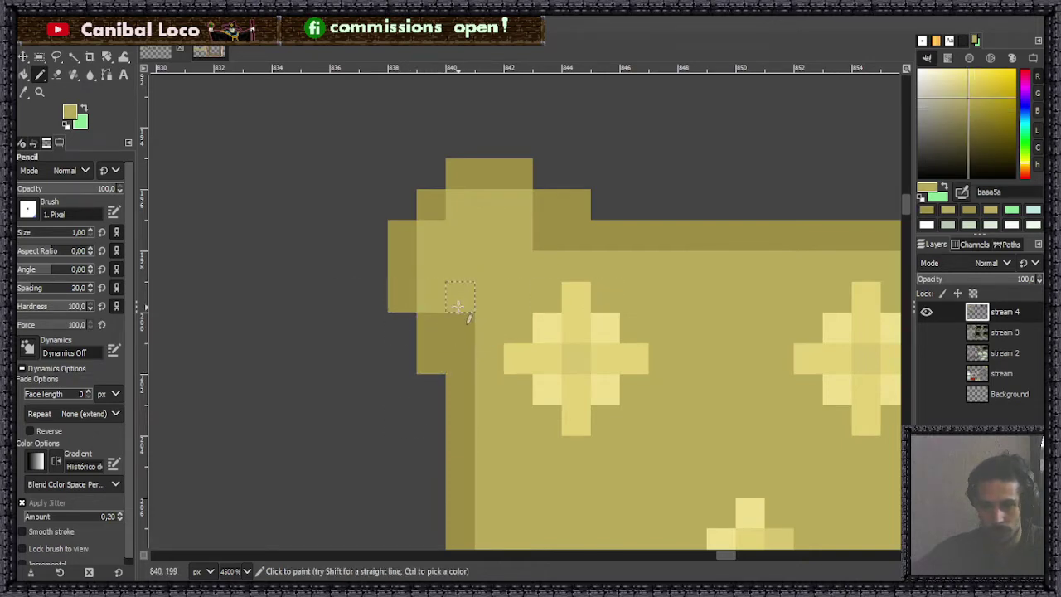
left_click_drag(461, 325, 468, 358)
Step: Sample e4d075 from a diamond and pencil a single highlight pixel inside the upper-left part of the corner knob
scroll(452, 282, "down", 5)
scroll(452, 281, "down", 3)
scroll(452, 281, "up", 4)
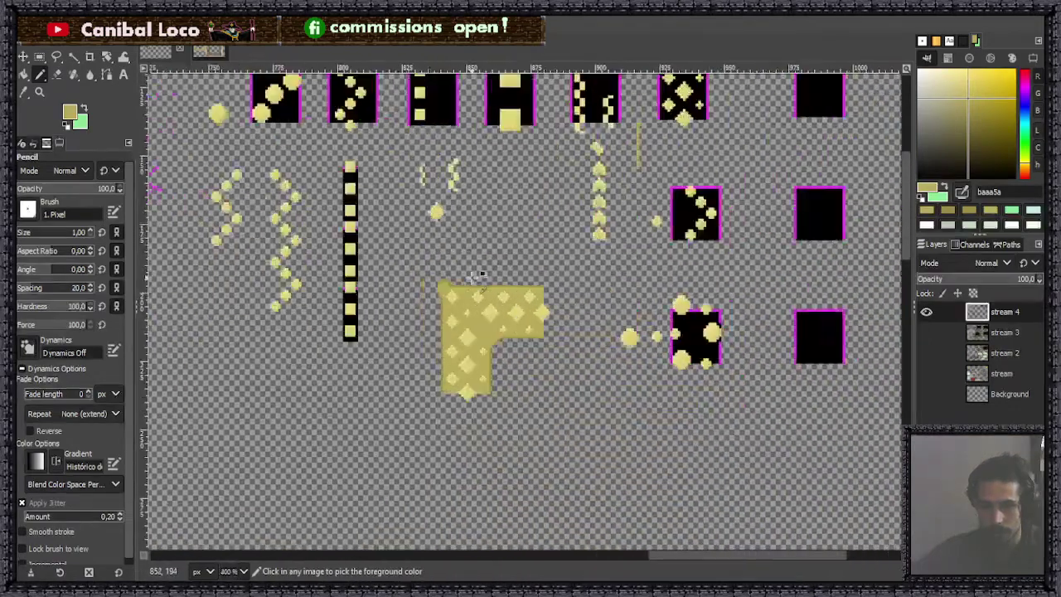
scroll(448, 282, "up", 2)
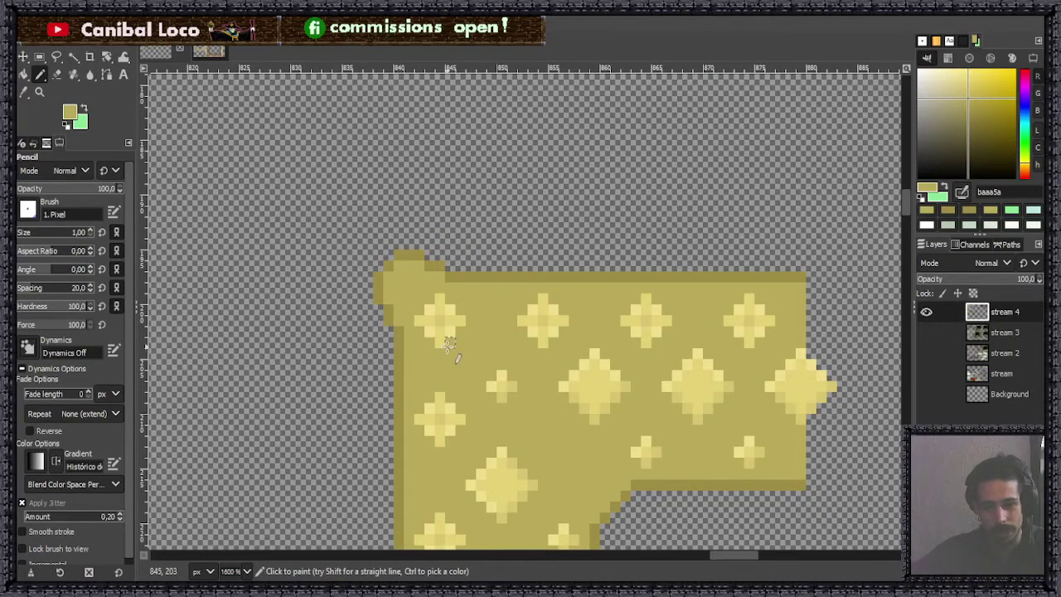
scroll(485, 365, "down", 4)
scroll(490, 356, "up", 6)
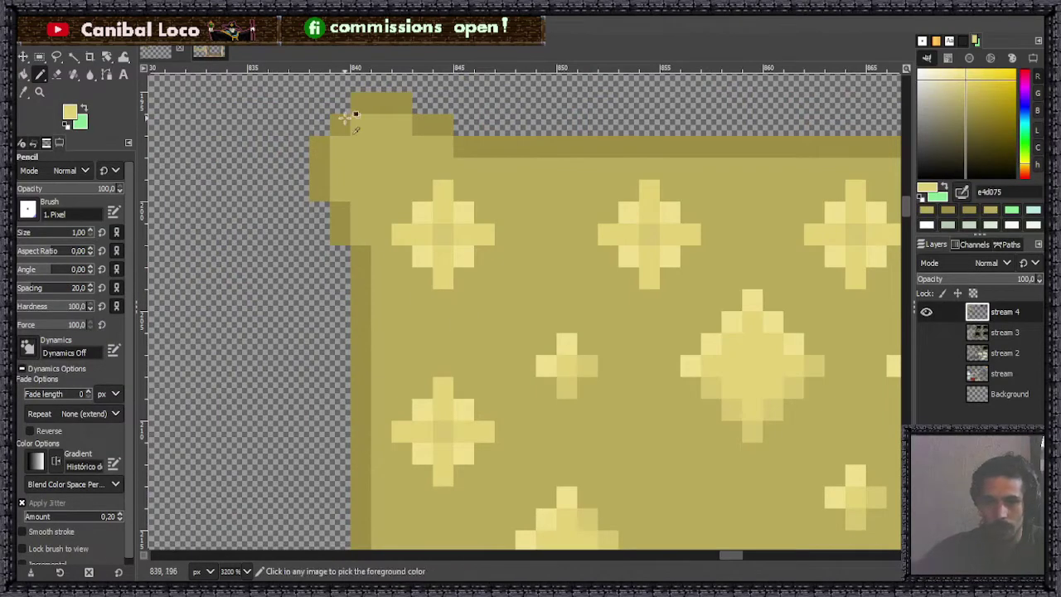
scroll(348, 116, "up", 4)
left_click(519, 245)
scroll(584, 315, "down", 2)
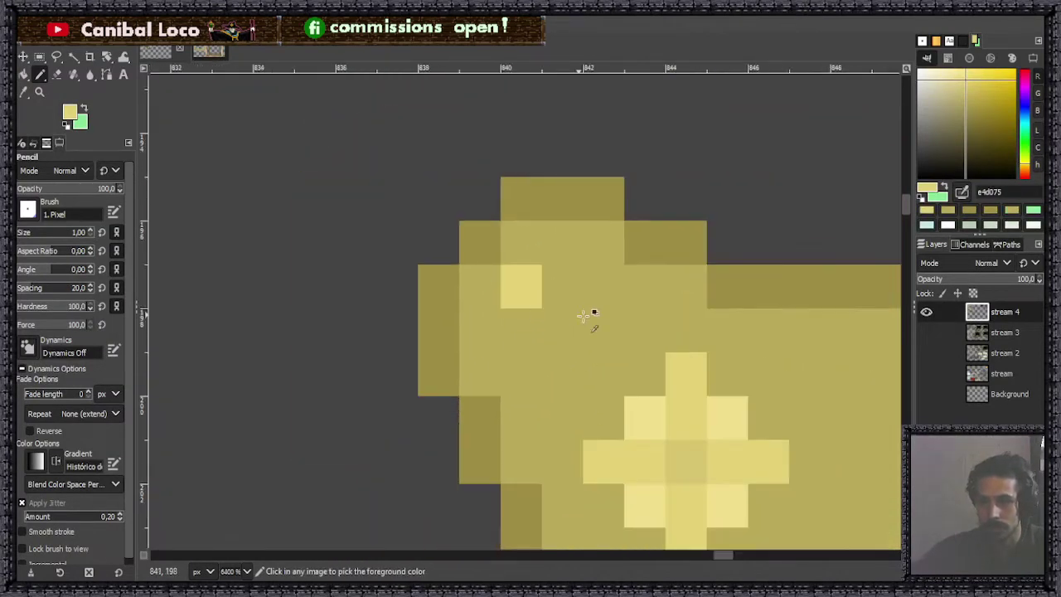
Step: Add efde8c pixels above and left of the knob's highlight pixel, and d7c570 pixels along its right side and lower-right corner
left_click(655, 410, "ctrl")
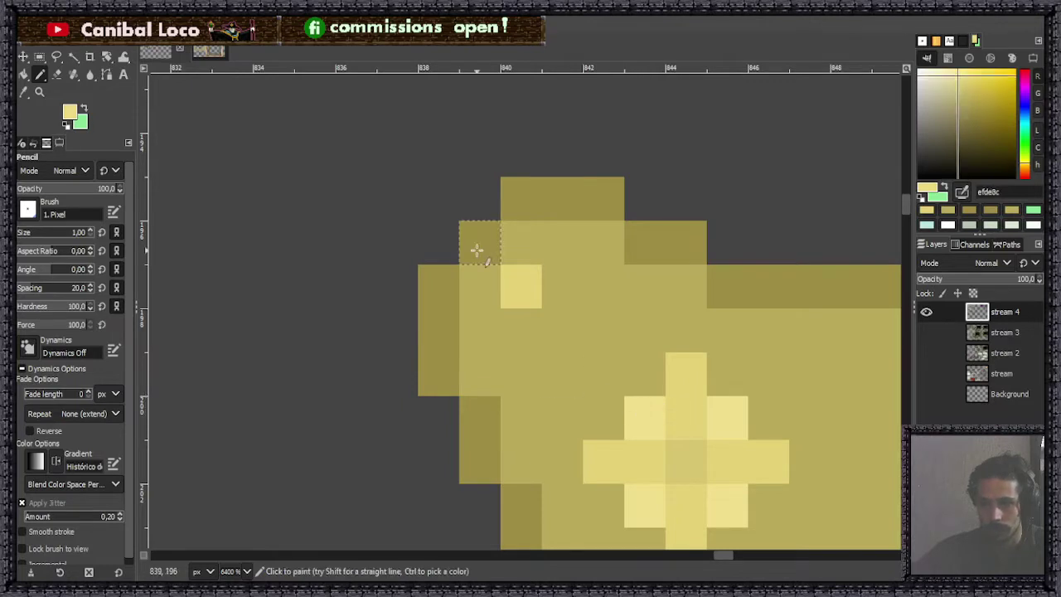
left_click_drag(490, 290, 521, 242)
left_click(691, 452, "ctrl")
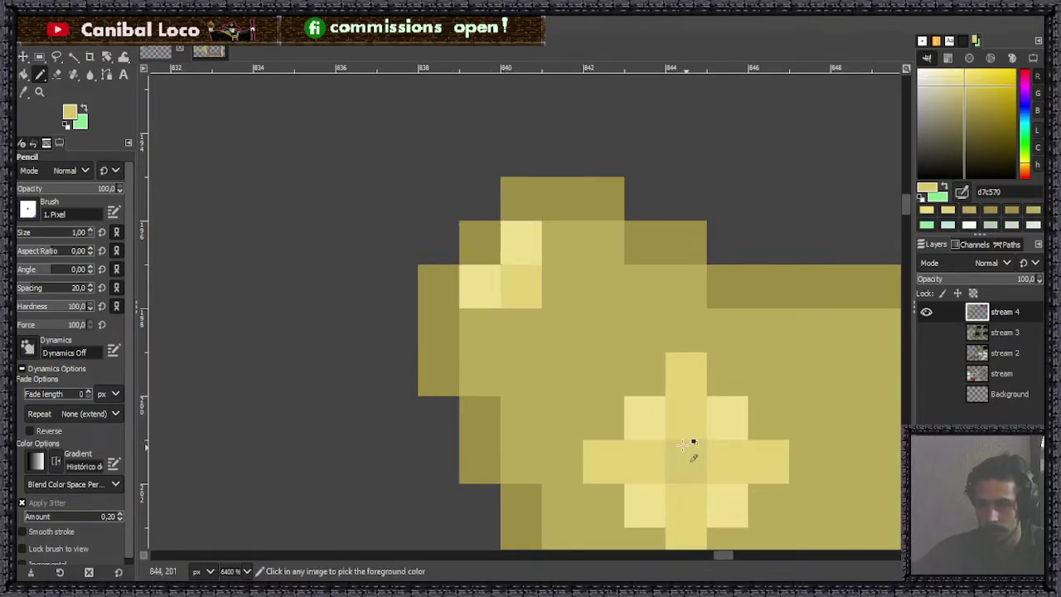
left_click(563, 328)
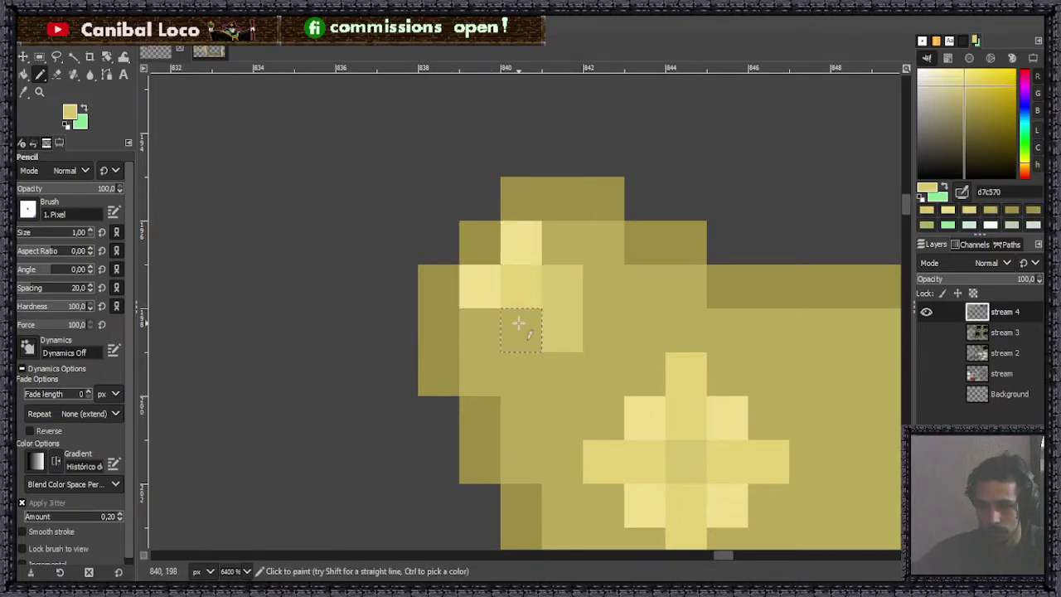
Step: Pencil a diagonal of d7c570 pixels along the frame's stepped inner corner and a parallel diagonal of e4d075 inside it
scroll(547, 365, "down", 8)
scroll(620, 332, "up", 5)
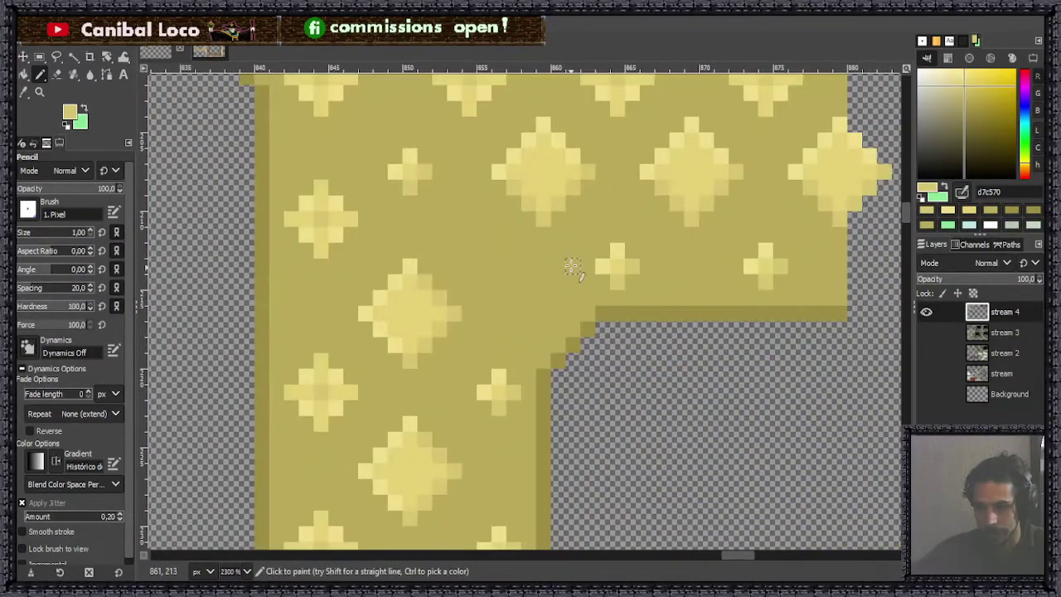
scroll(599, 263, "up", 2)
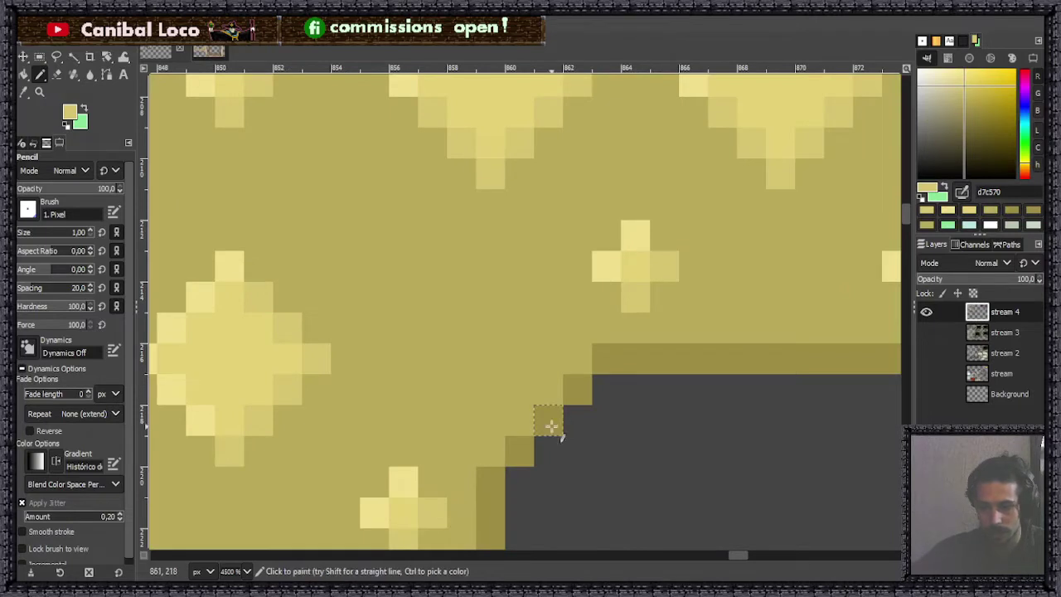
mouse_move(505, 448)
left_mouse_down()
mouse_move(584, 366)
mouse_move(564, 396)
left_mouse_up()
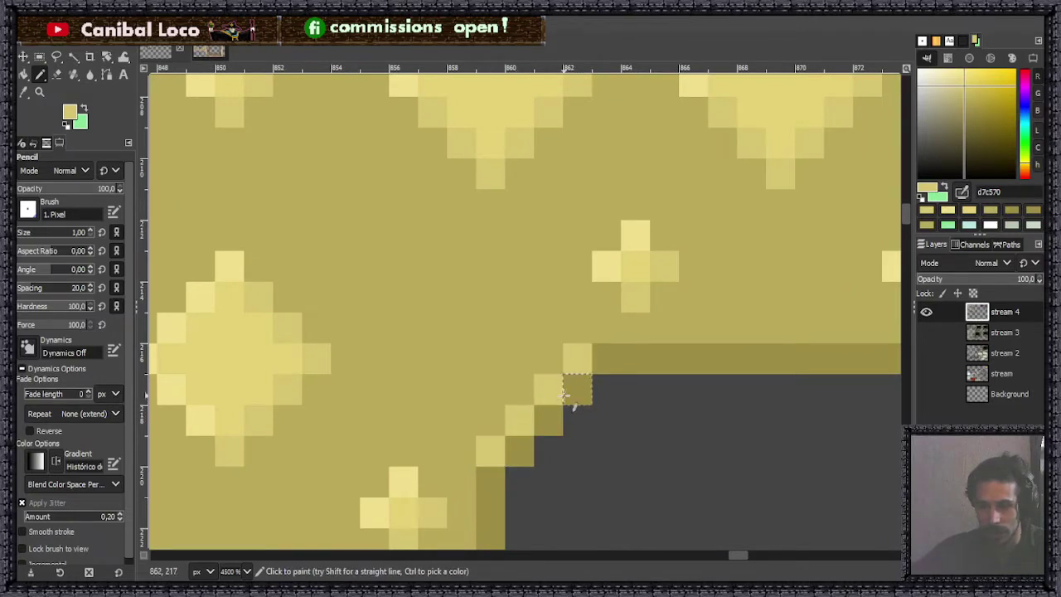
left_click(655, 261, "ctrl")
left_click_drag(491, 418, 548, 358)
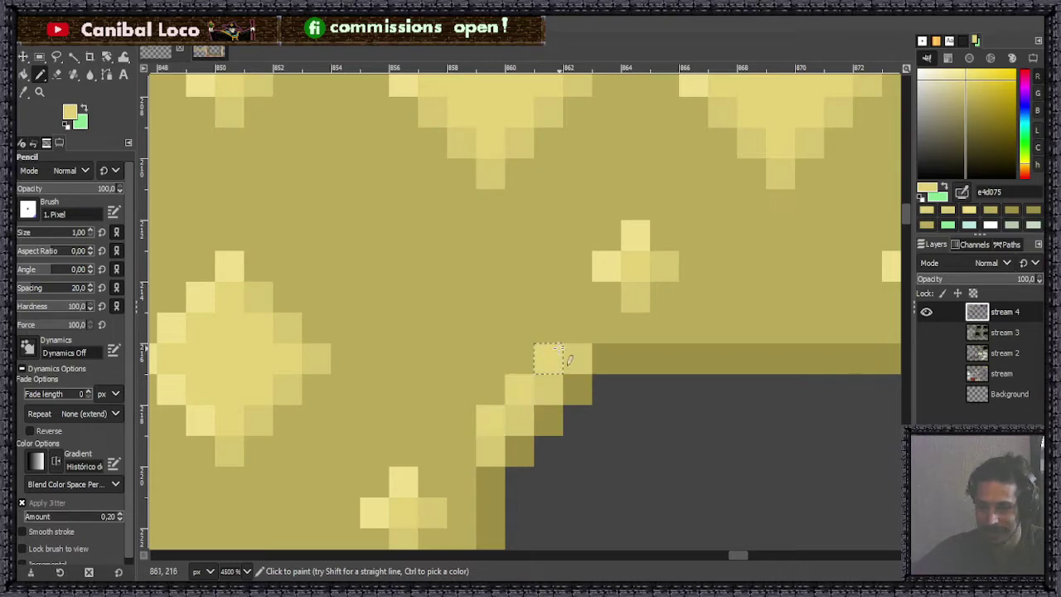
Step: Sample efde8c and pencil highlight pixels along the upper-left side of the inner corner's diagonals
left_click(635, 237, "ctrl")
left_click_drag(498, 388, 520, 361)
left_click(495, 355)
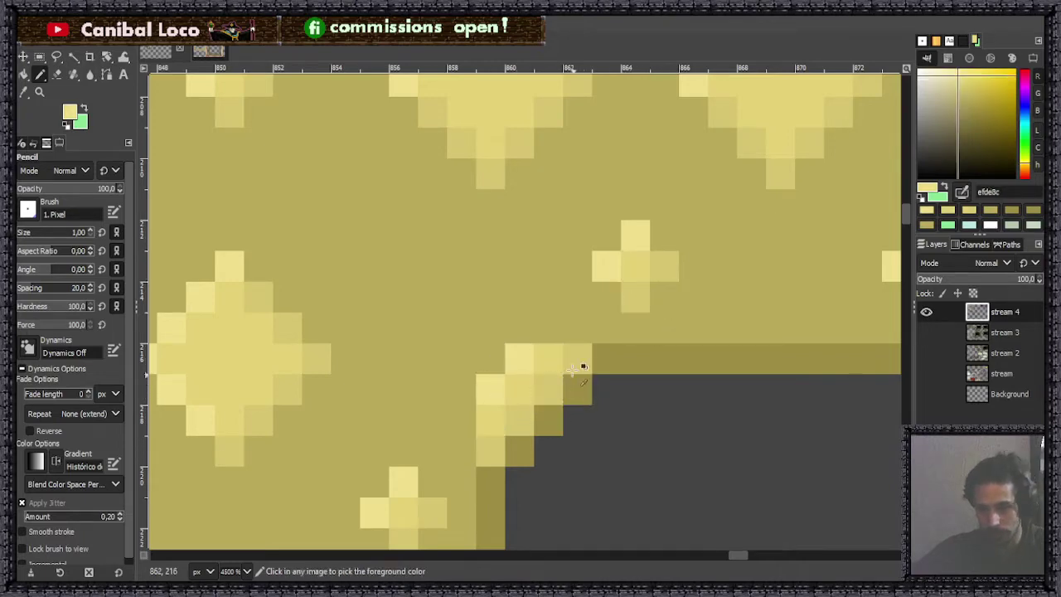
scroll(581, 365, "down", 8)
scroll(674, 343, "up", 3)
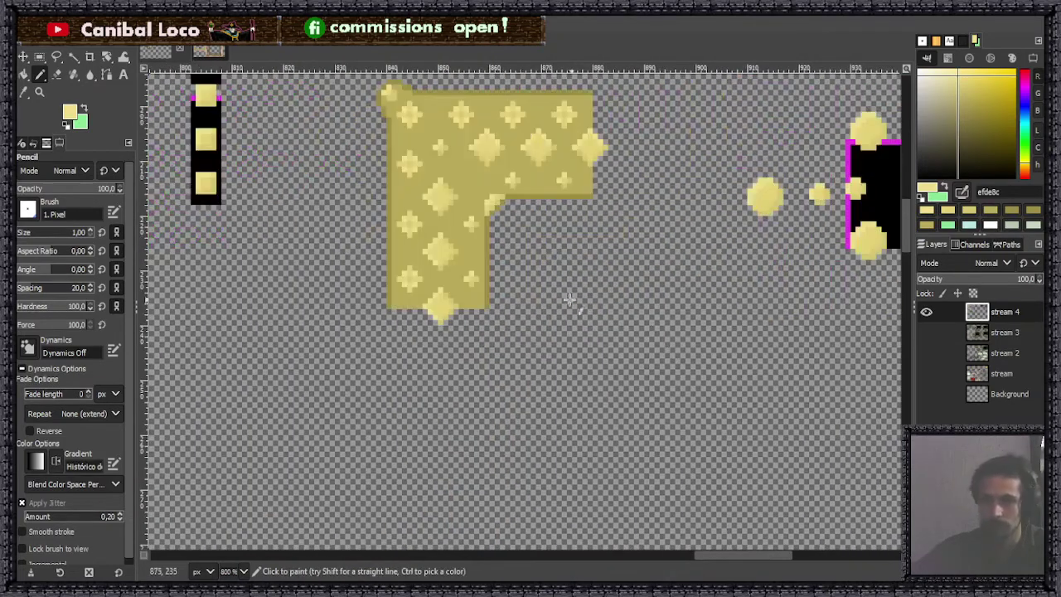
Step: Try a 9c8e4e shadow along the right-hand edges of the large diamond nearest the inner corner, and remove it, covering leftovers with baaa5a
left_click(464, 162, "ctrl")
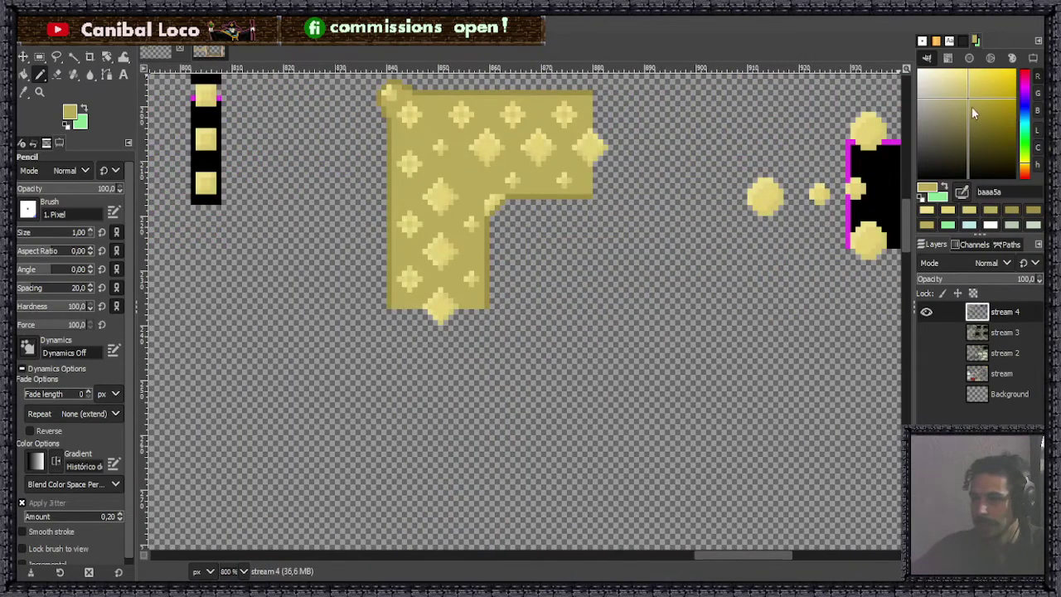
scroll(518, 214, "up", 3)
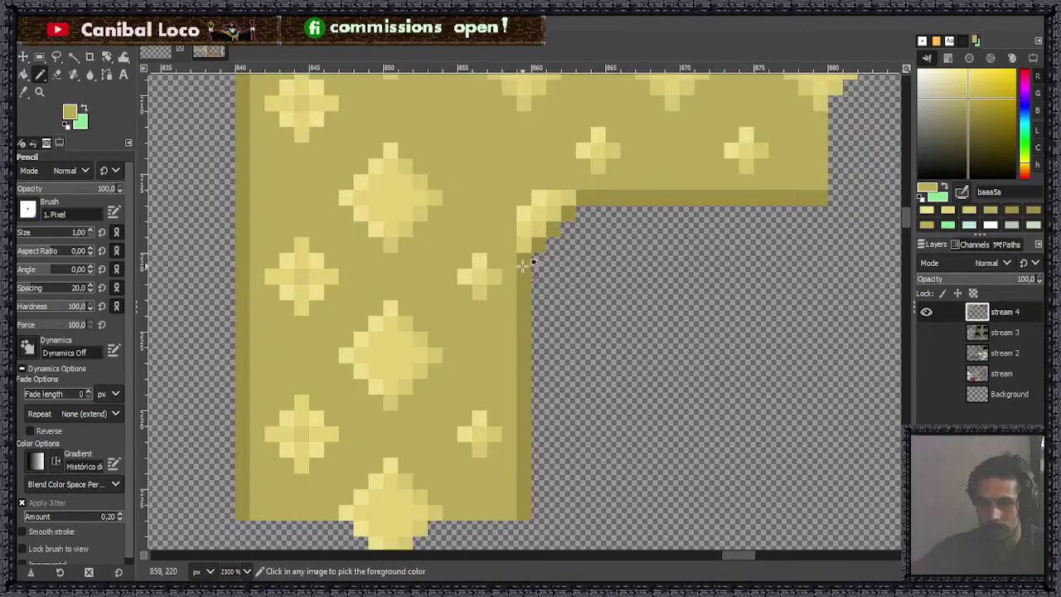
left_click(526, 267, "ctrl")
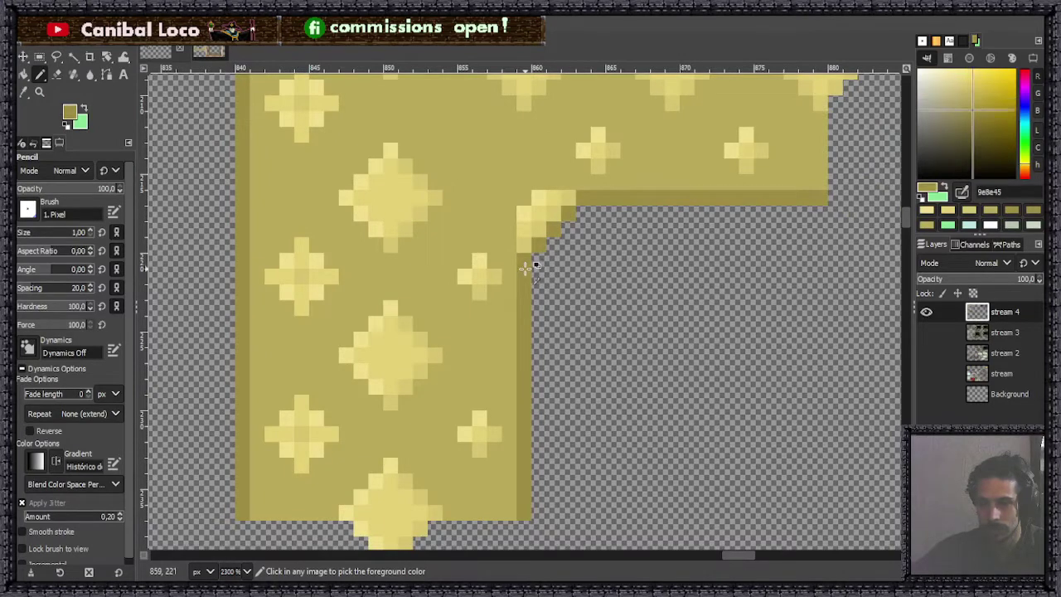
left_click(964, 110)
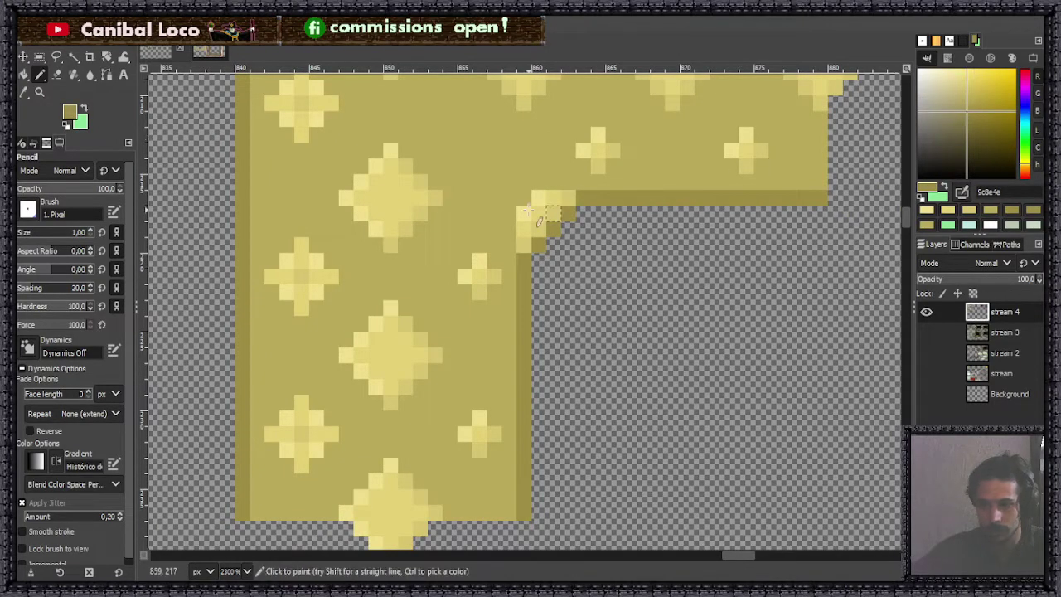
left_click(391, 258)
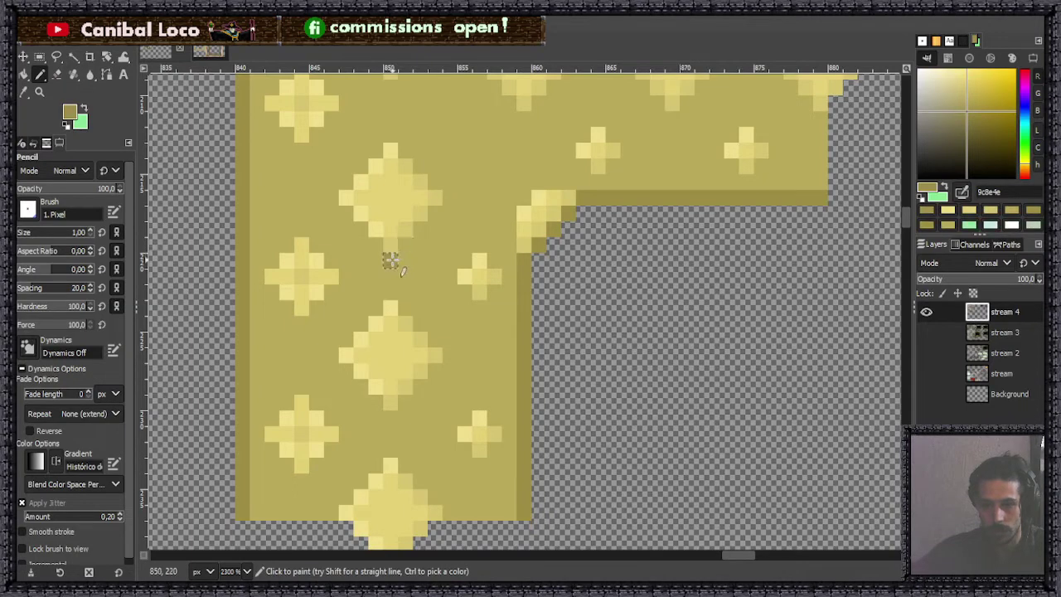
left_click(449, 199, "shift")
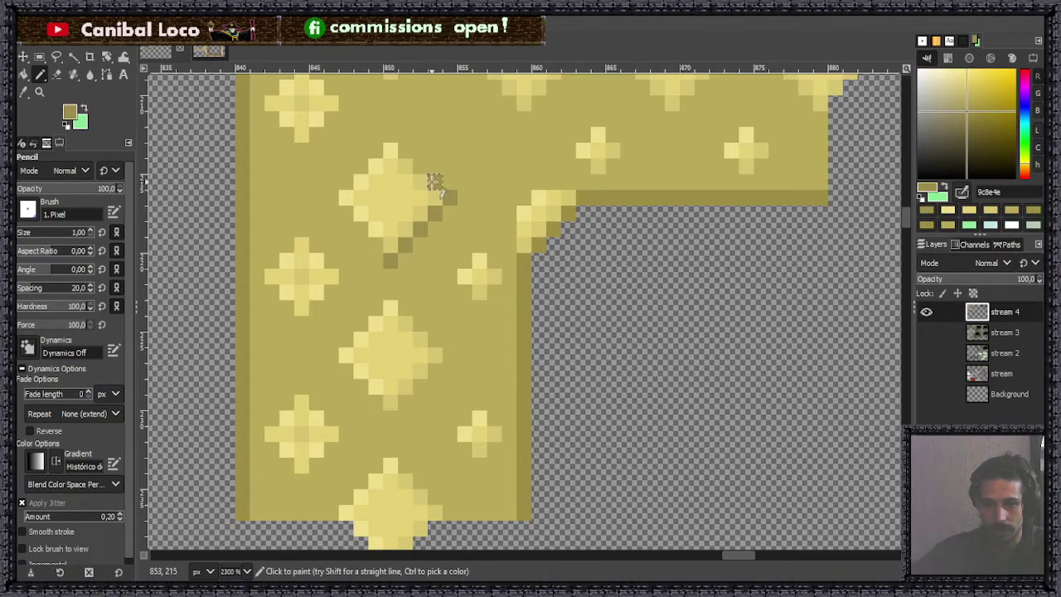
scroll(419, 166, "down", 3)
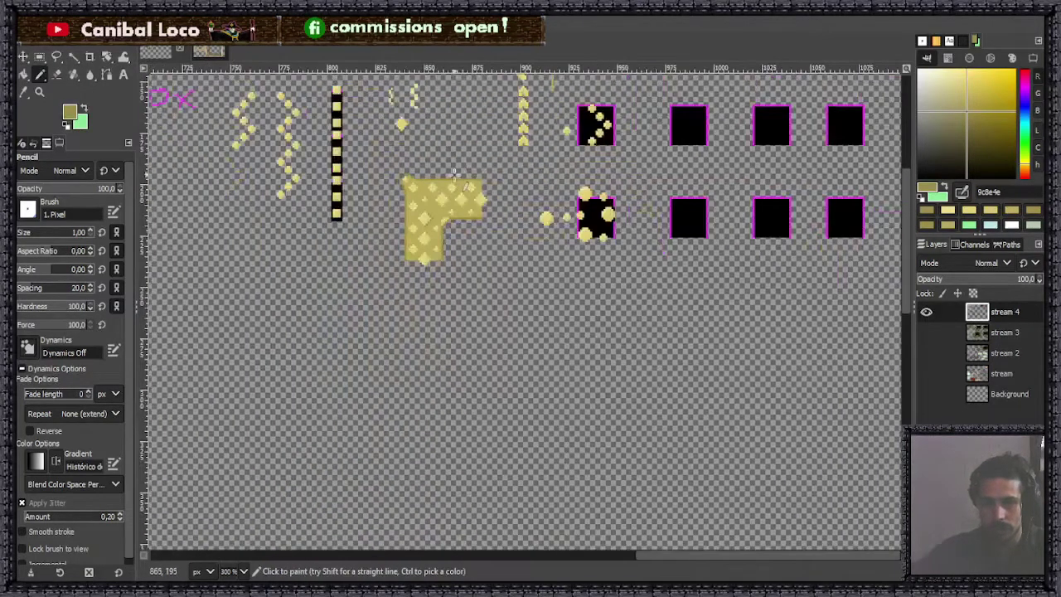
scroll(430, 196, "up", 5)
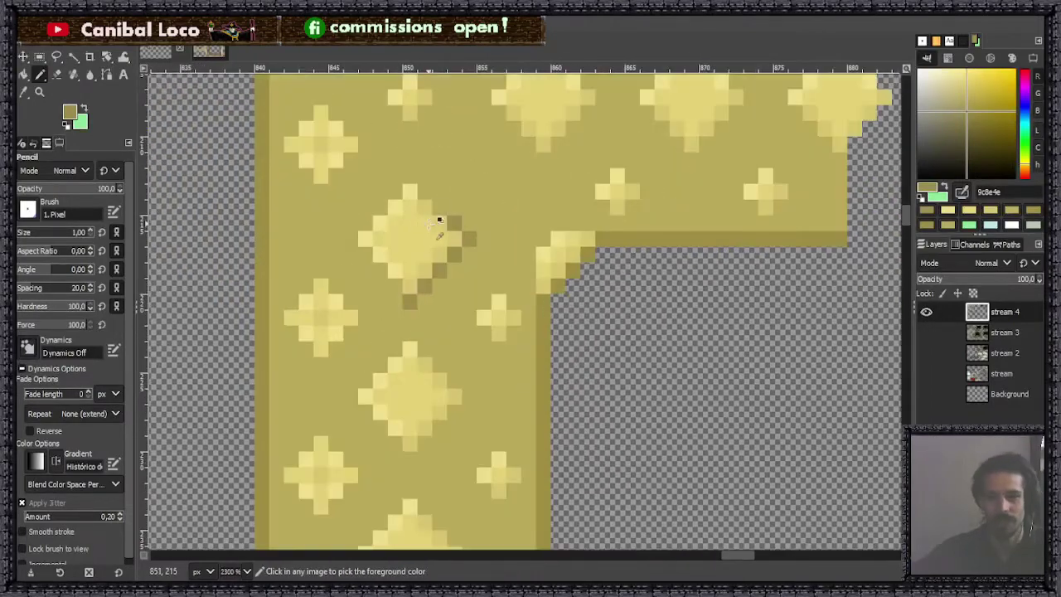
scroll(425, 222, "up", 3)
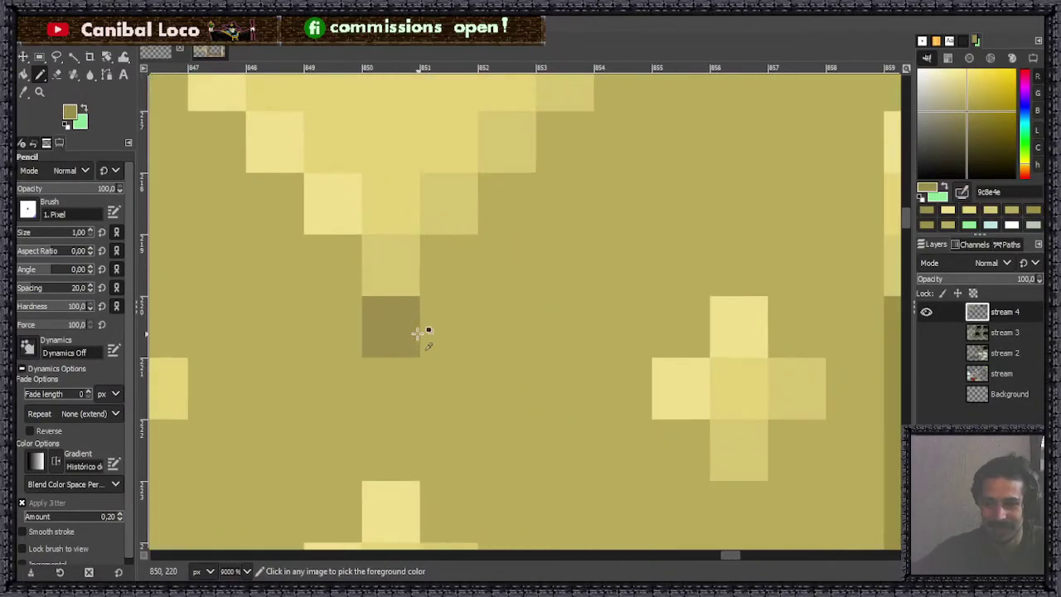
left_click(464, 325, "ctrl")
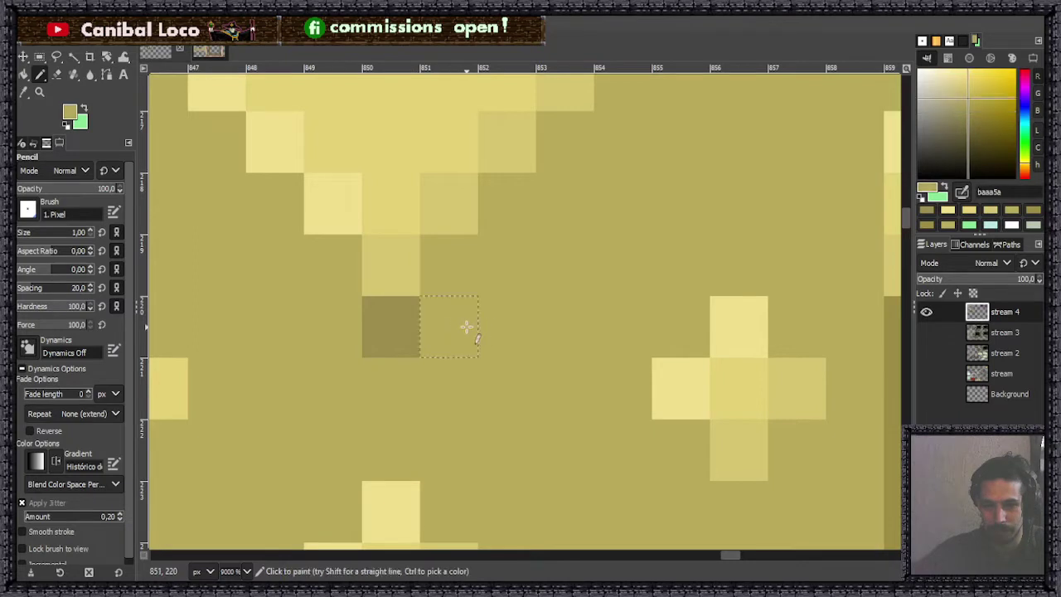
left_click(388, 328)
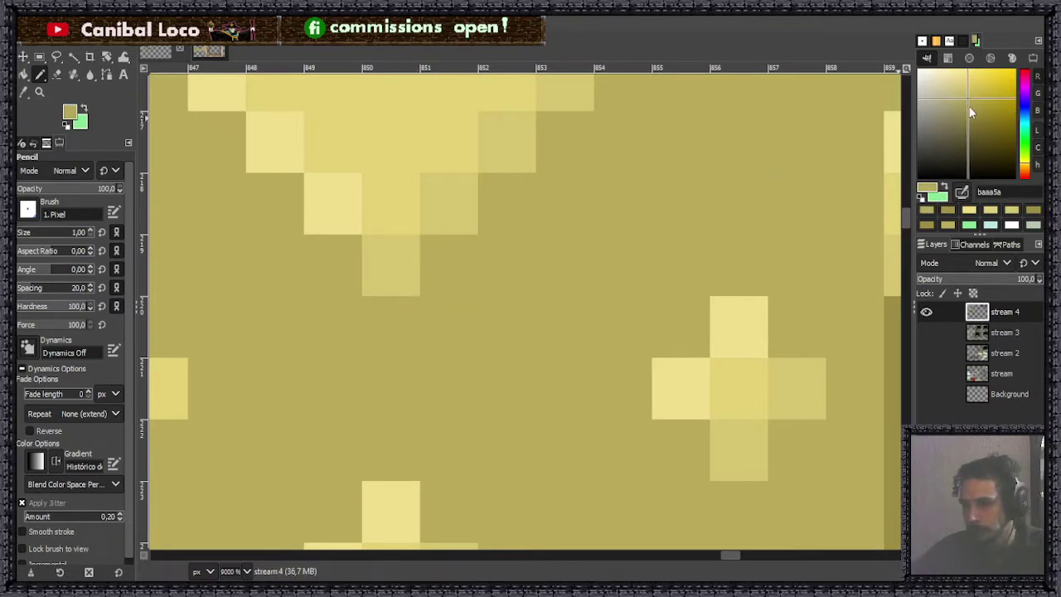
Step: Try a 9f9252 shadow on two pixels at the lower tip of the same diamond, and undo it
left_click(967, 158)
left_click_drag(390, 328, 466, 266)
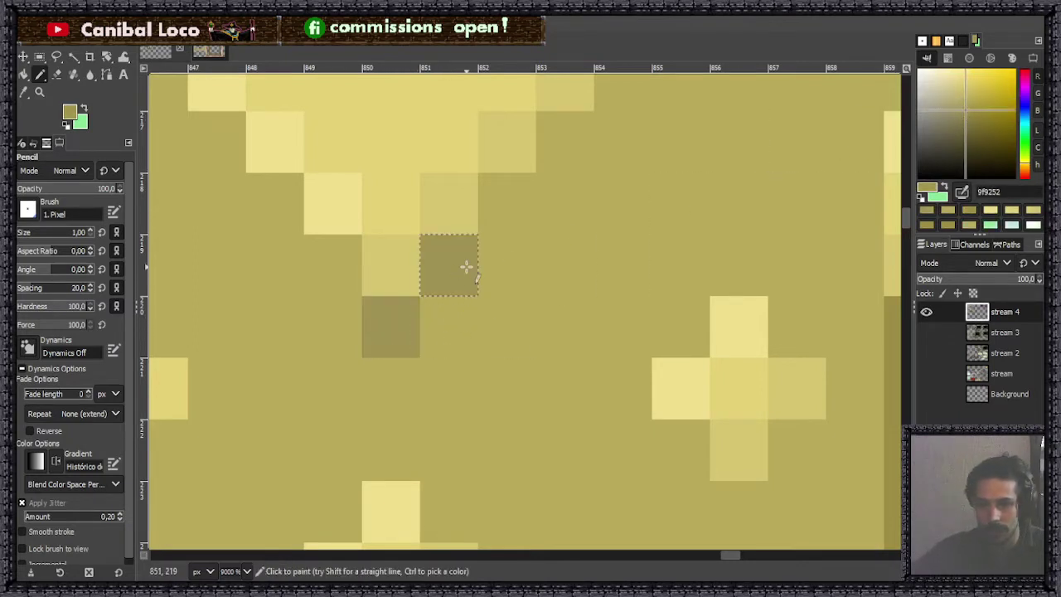
key("ctrl+z")
key("ctrl+z")
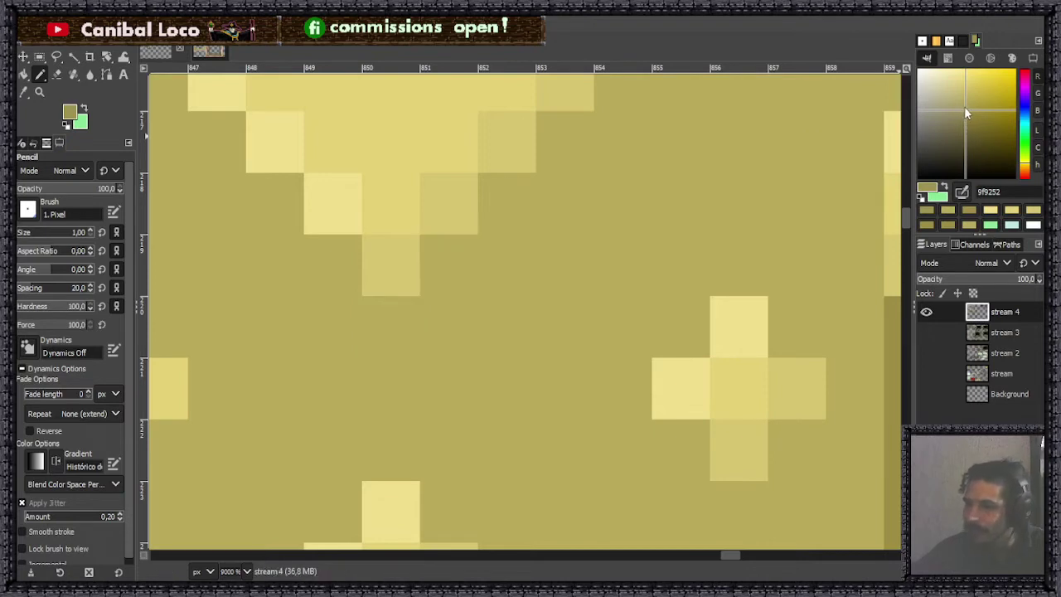
Step: Set the color to a99b57 and pencil a one-pixel shadow along the lower-right and upper-right edges of the large diamond
left_click(966, 107)
left_click_drag(390, 328, 464, 262)
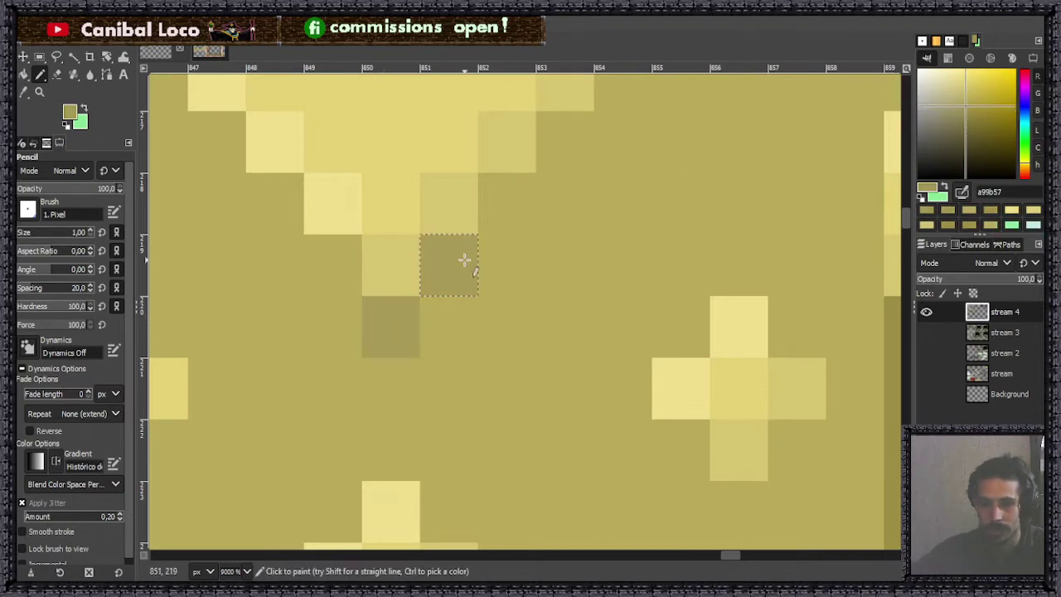
scroll(574, 226, "up", 3)
left_click(623, 318, "shift")
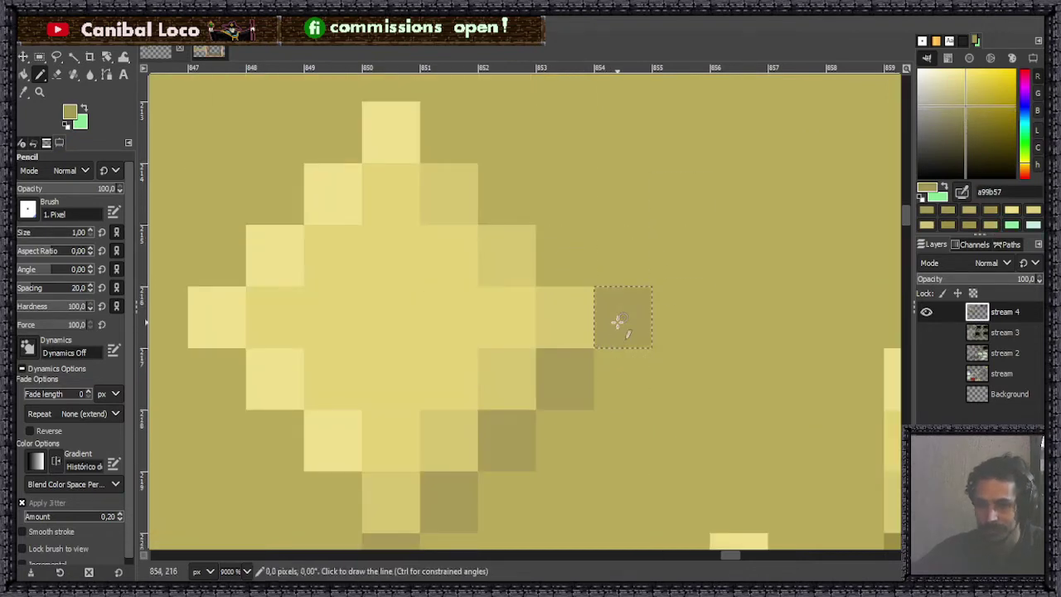
left_click(565, 254)
left_click(514, 199)
Step: Add matching a99b57 shadows along the right-hand edges of the bottommost large diamond and the lower-right edge of the small diamond beside it
scroll(497, 182, "down", 7)
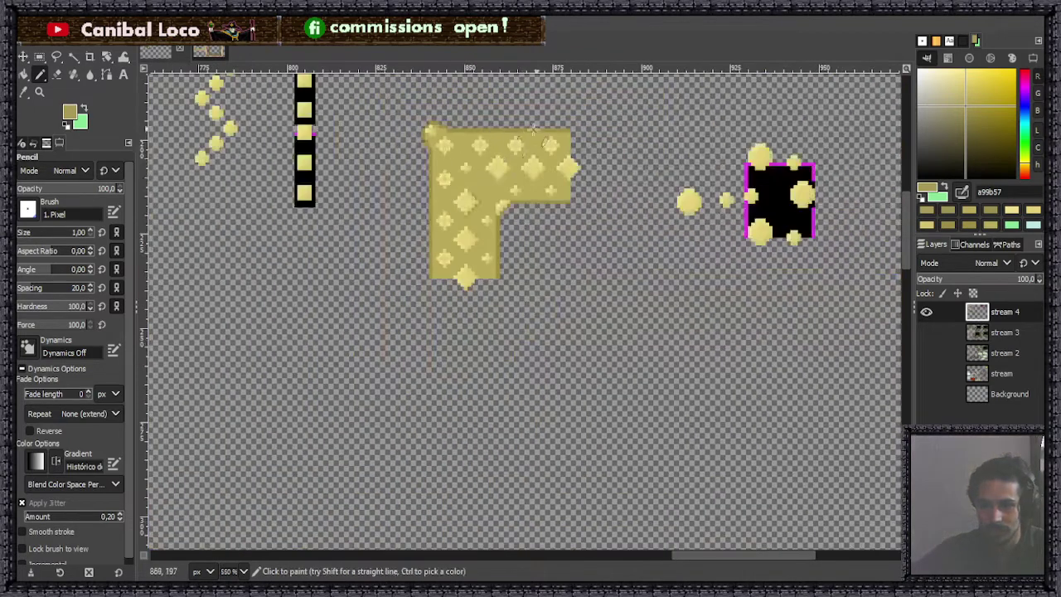
scroll(473, 277, "up", 6)
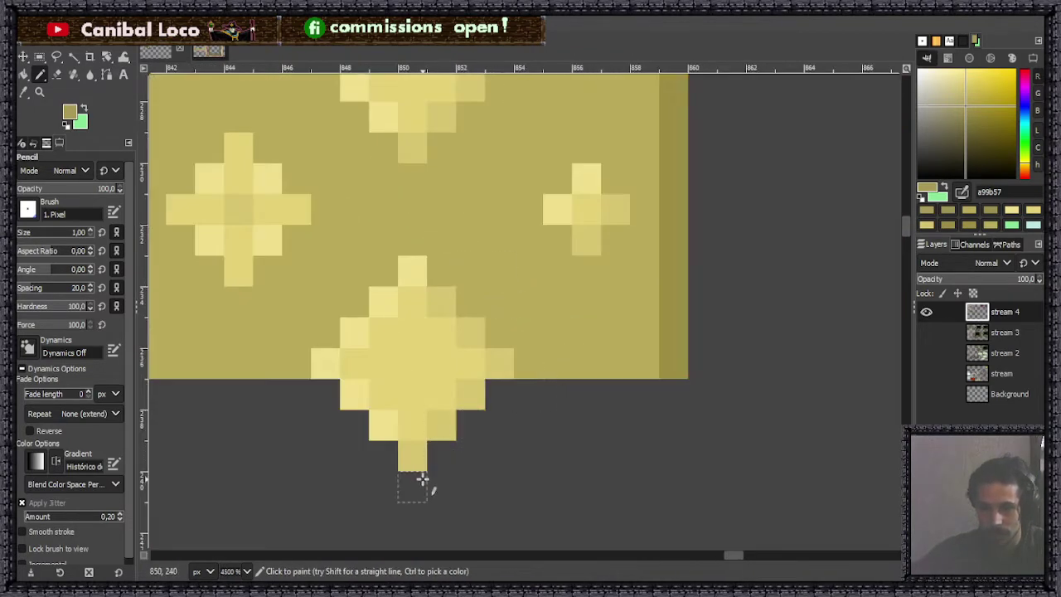
left_click(422, 480)
left_click(528, 362, "shift")
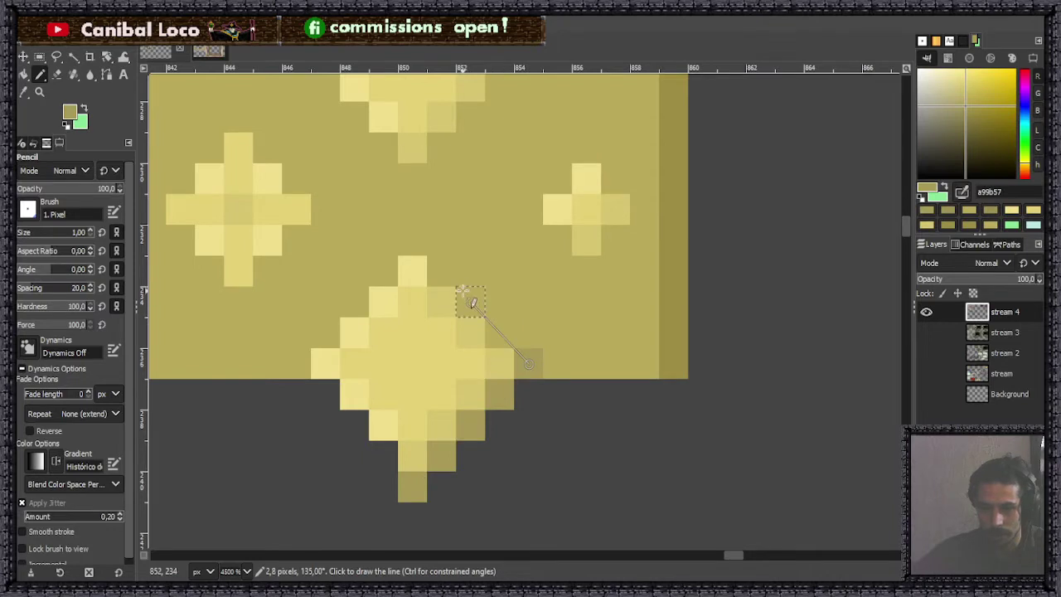
left_click(463, 290, "shift")
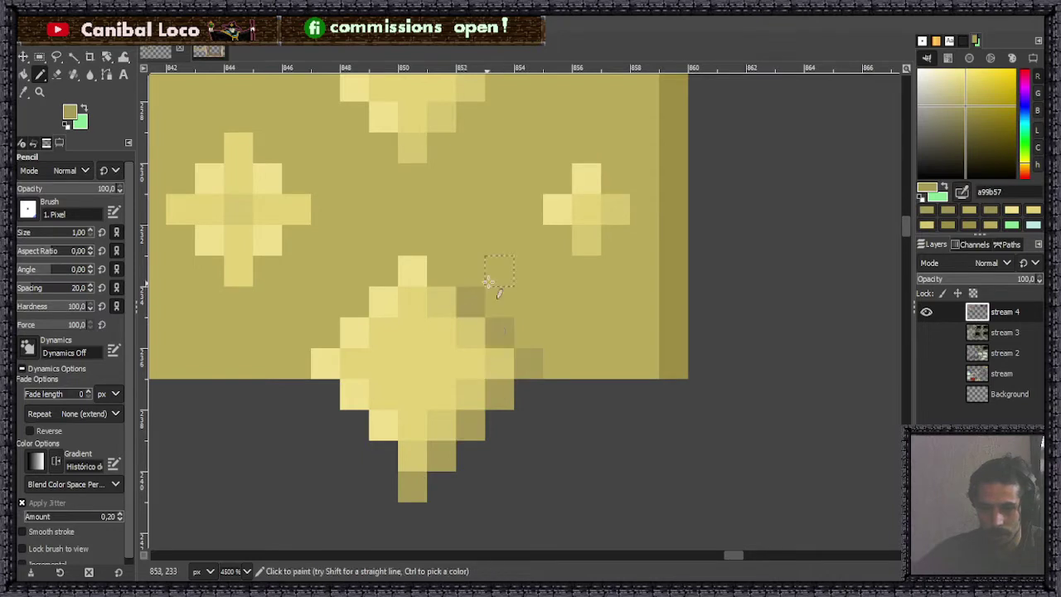
left_click(589, 270)
left_click_drag(609, 240, 644, 209)
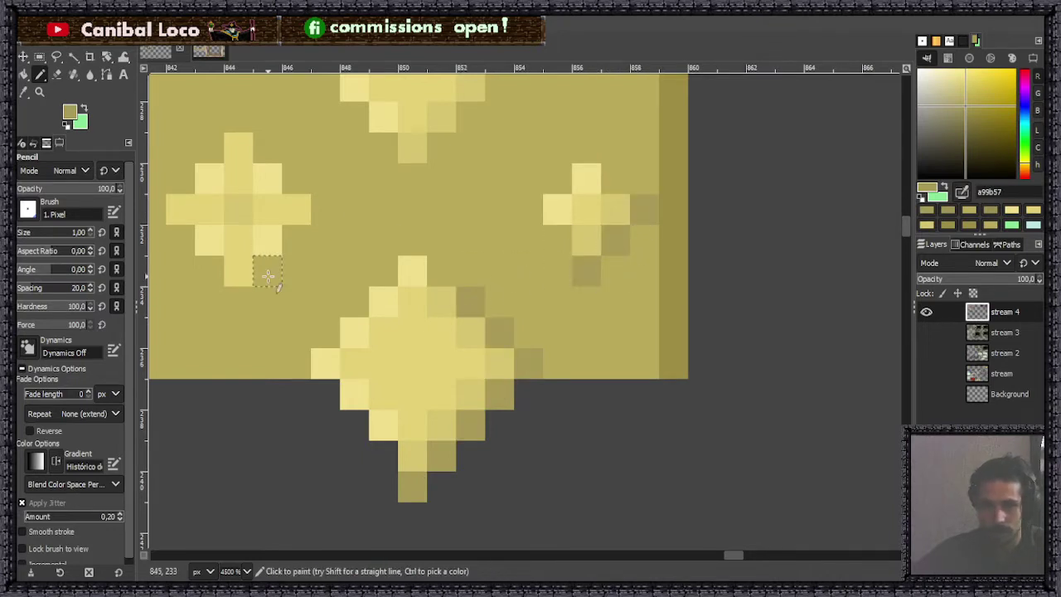
Step: Pencil a one-pixel a99b57 shadow along the lower-right and upper-right edges of the bottommost medium diamond beside the vertical arm's outer edge
left_click(247, 298)
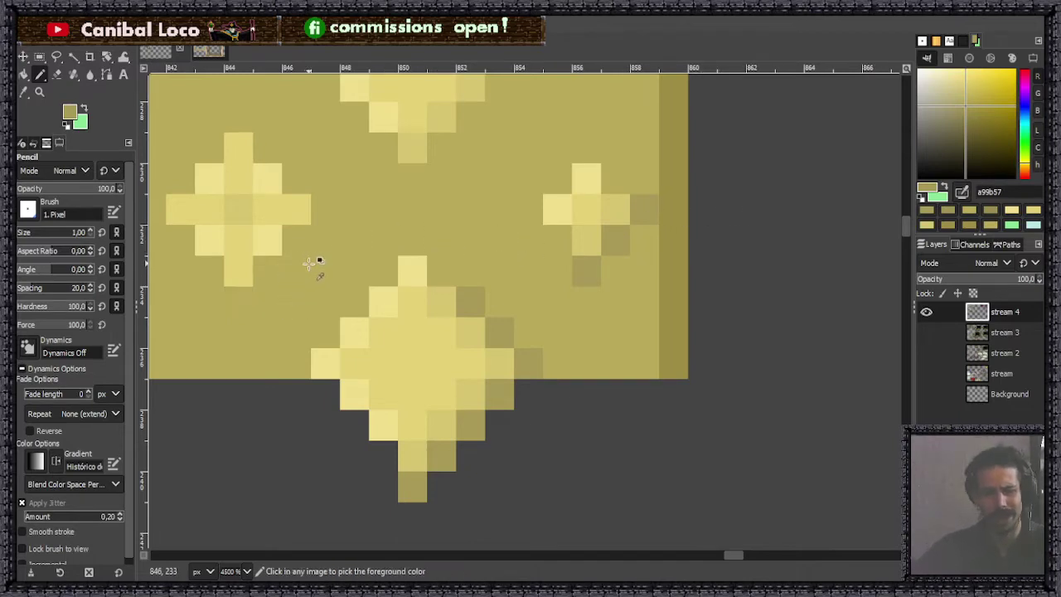
scroll(390, 258, "down", 1)
scroll(383, 248, "down", 1)
scroll(412, 347, "up", 3)
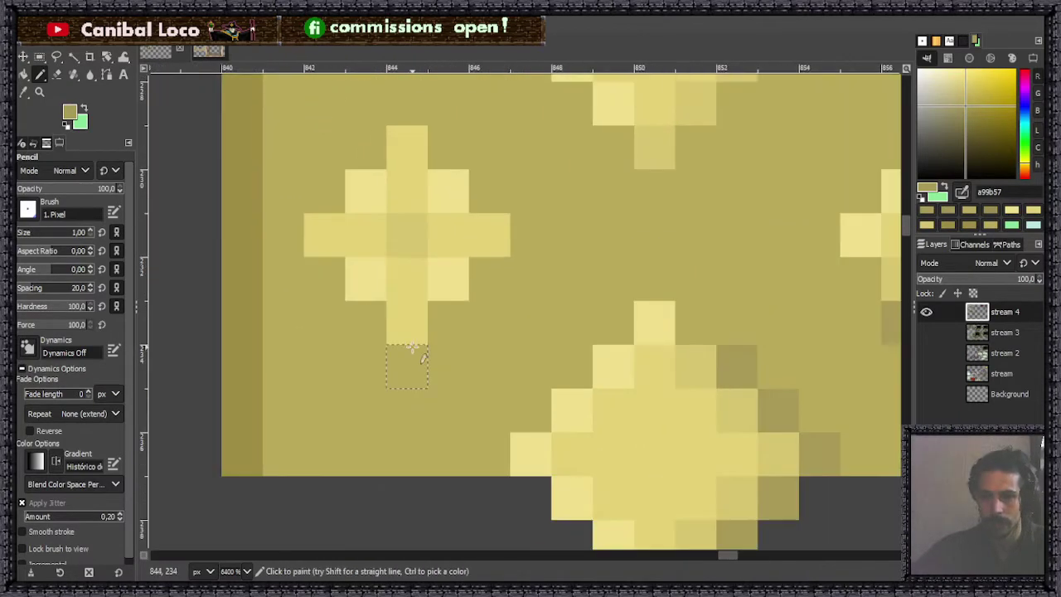
left_click(407, 365)
left_click(448, 321)
left_click(489, 278)
left_click(530, 233)
left_click(448, 191)
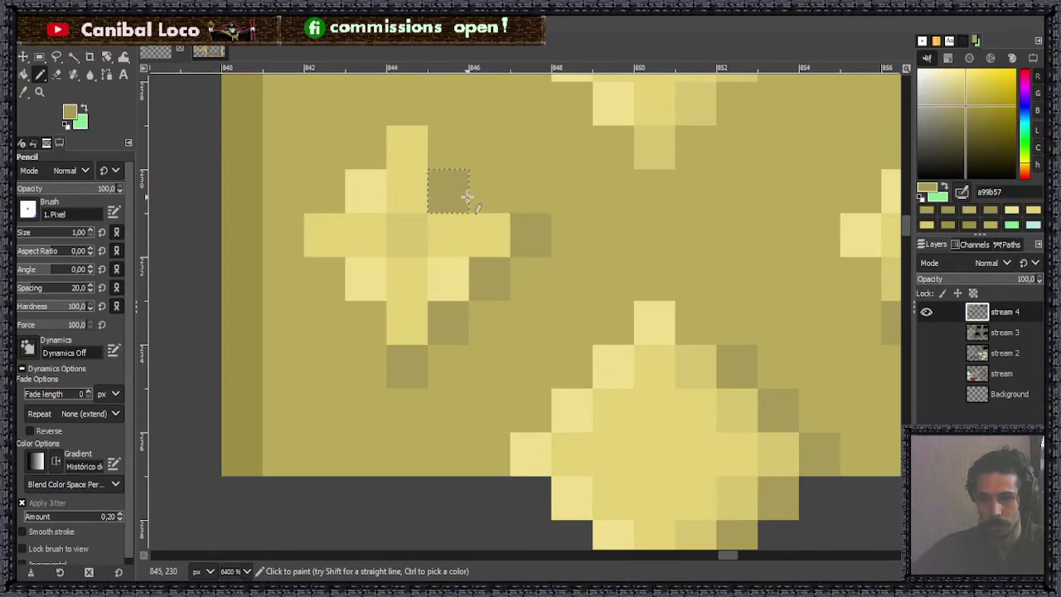
key("ctrl+z")
left_click(489, 190)
Step: Add a one-pixel a99b57 shadow along the lower-right and lower-left edges of the first large diamond in the horizontal arm
scroll(487, 225, "down", 4)
scroll(485, 224, "down", 2)
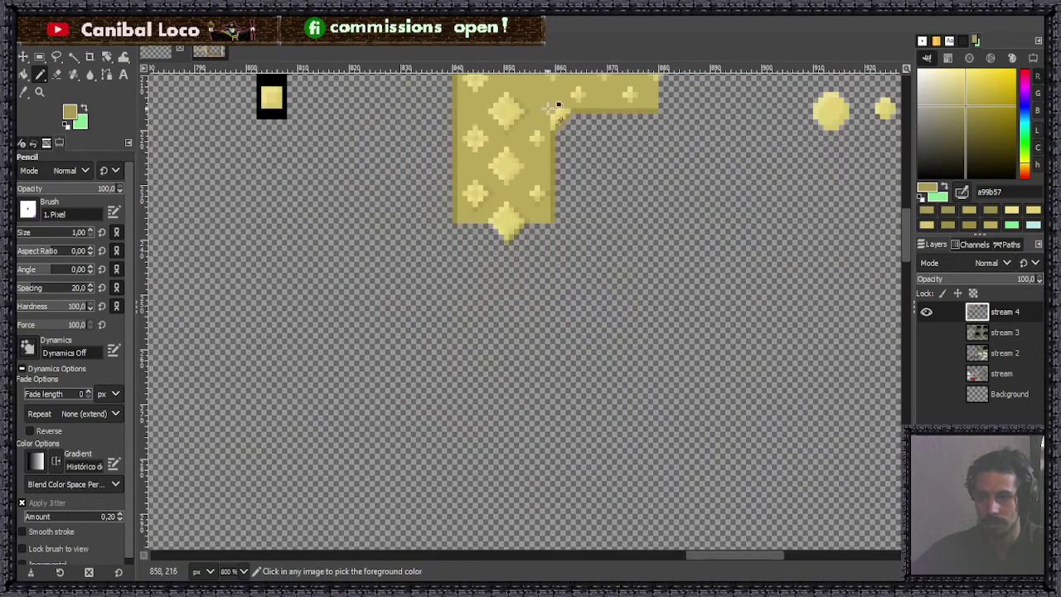
scroll(531, 156, "up", 3)
scroll(552, 282, "down", 3)
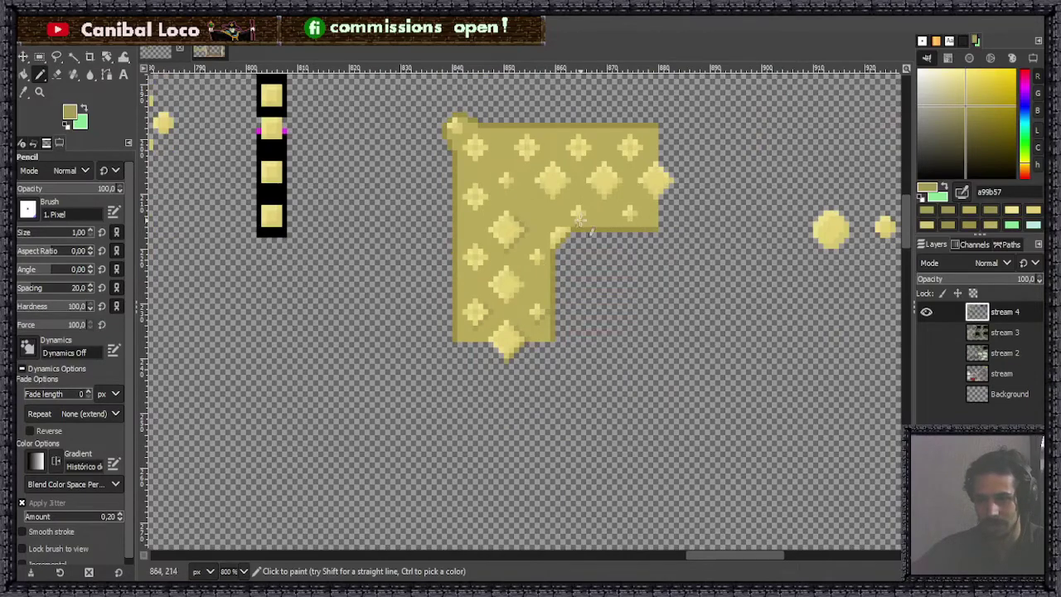
scroll(609, 161, "up", 6)
left_click(464, 213)
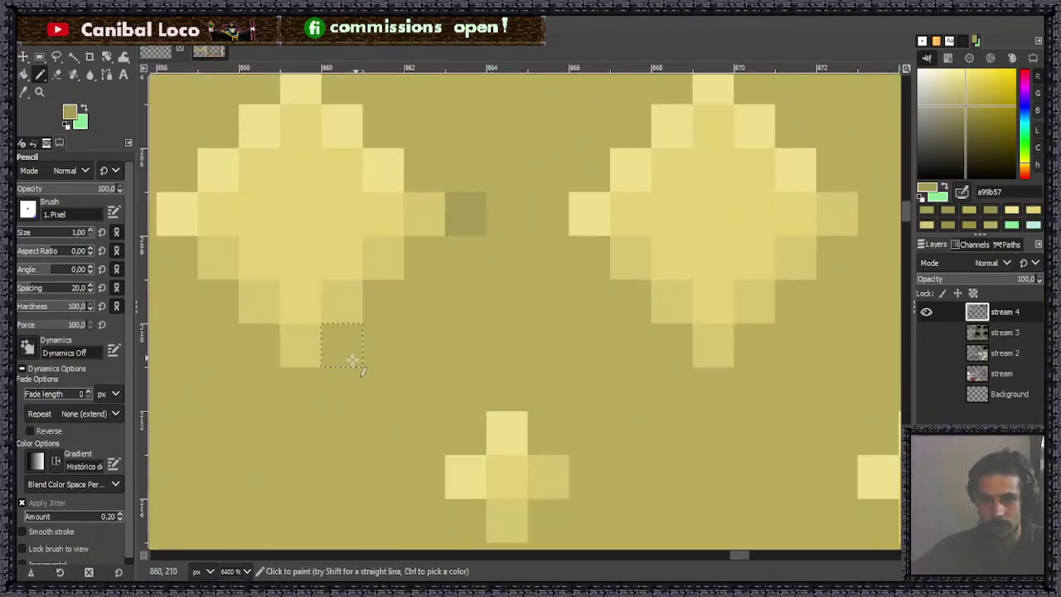
left_click(300, 388, "shift")
left_click(208, 294, "shift")
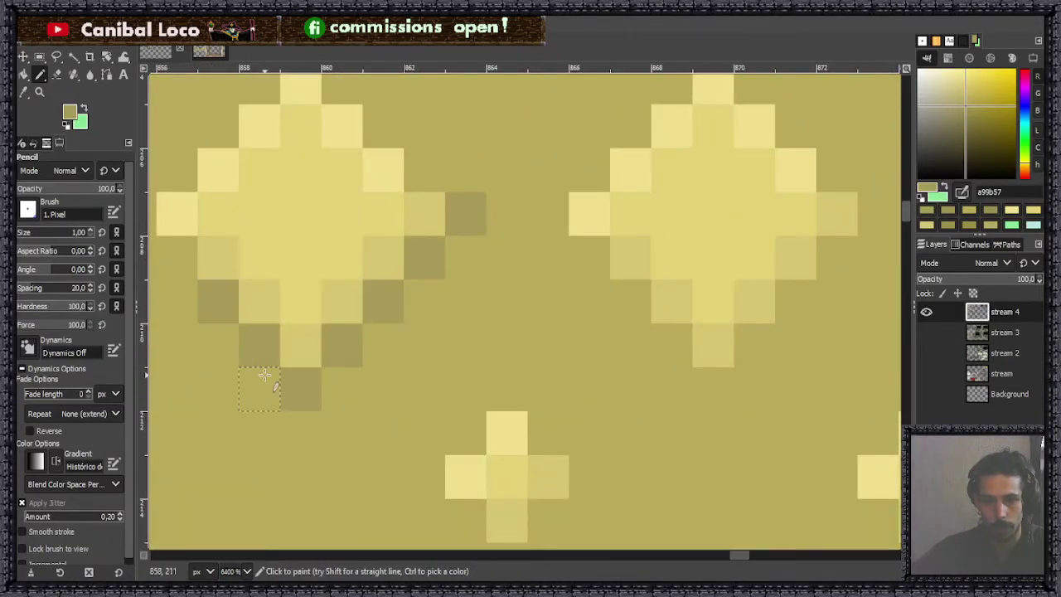
Step: Shadow the lower-left and lower-right edges of the middle large diamond in the horizontal arm with a99b57
scroll(434, 266, "down", 5)
scroll(439, 257, "up", 3)
scroll(440, 257, "up", 2)
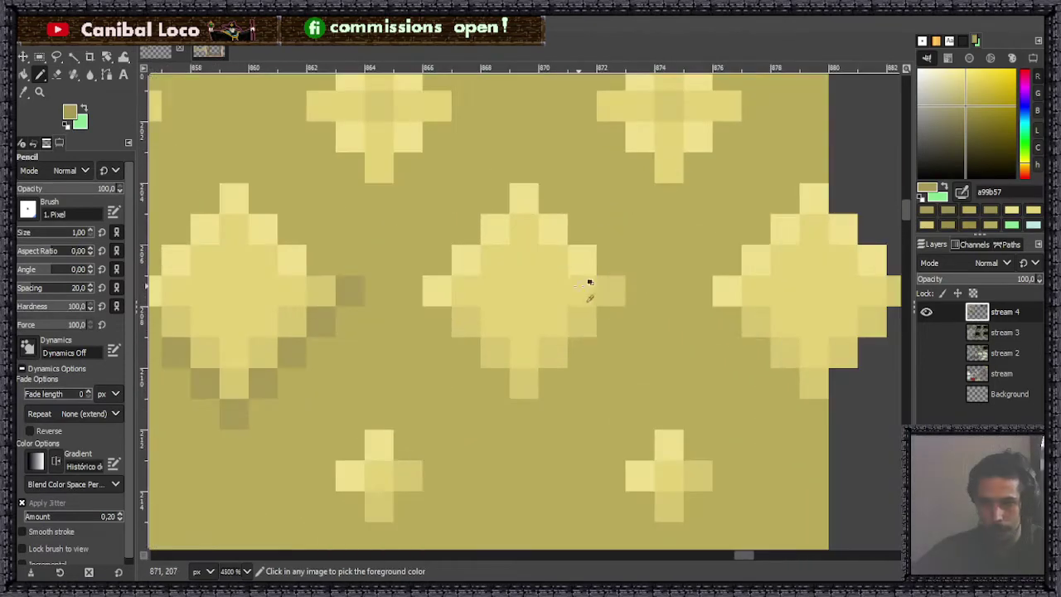
left_click(465, 351)
left_click(524, 414, "shift")
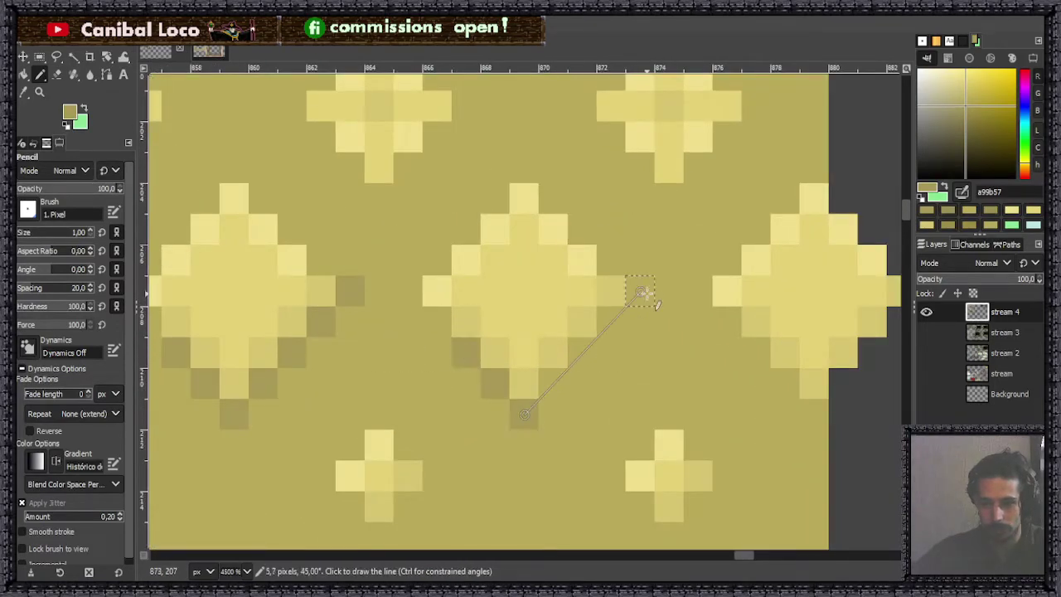
left_click(639, 292, "shift")
Step: Add a99b57 shadows to the lower-right edges of both small diamonds along the horizontal arm's inner edge, and save the image
scroll(609, 226, "down", 5)
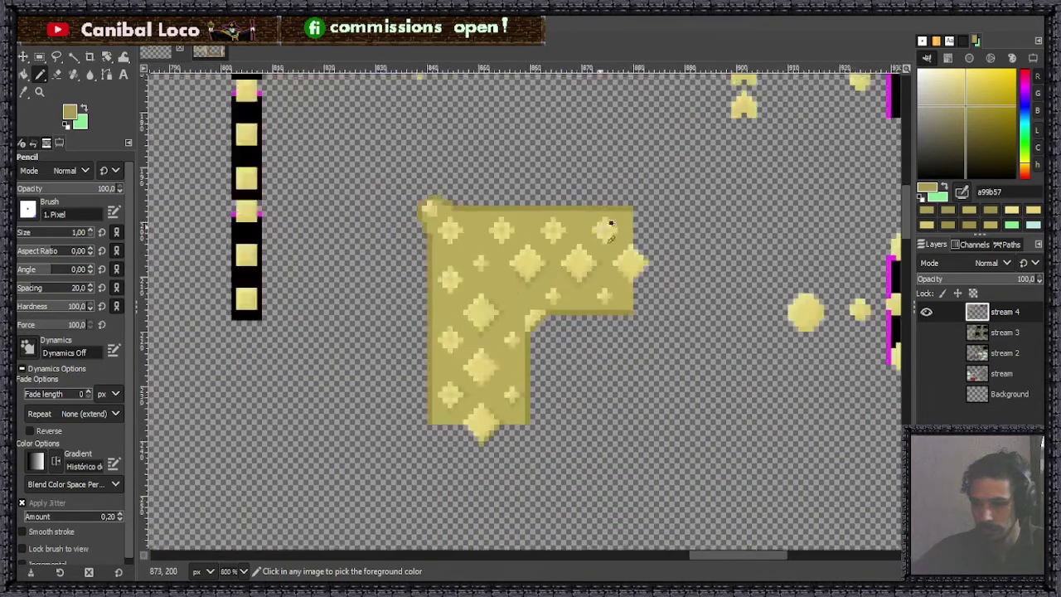
scroll(584, 278, "up", 1)
scroll(589, 274, "up", 4)
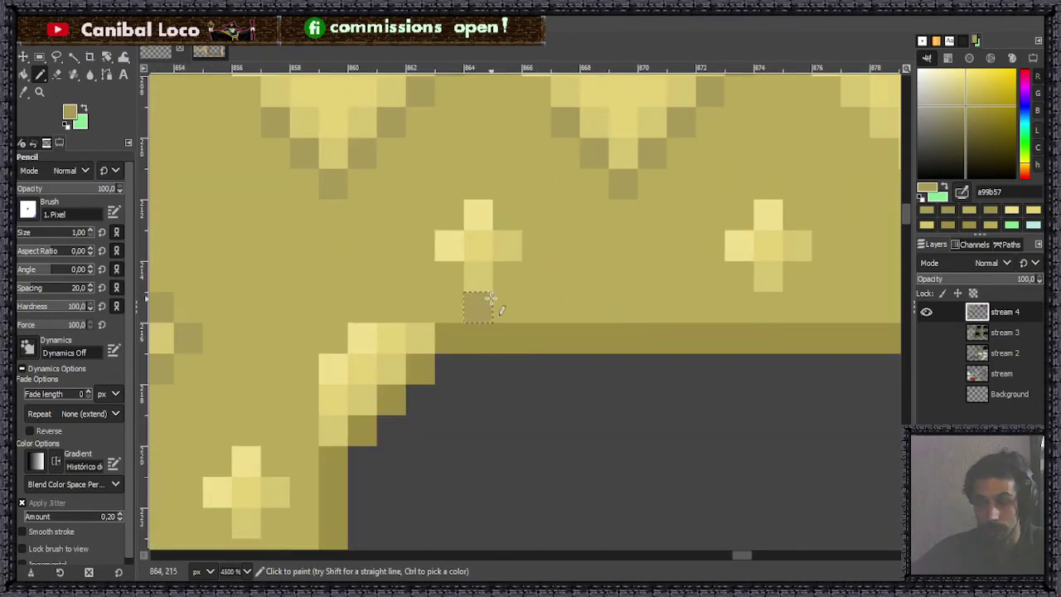
scroll(539, 249, "down", 4)
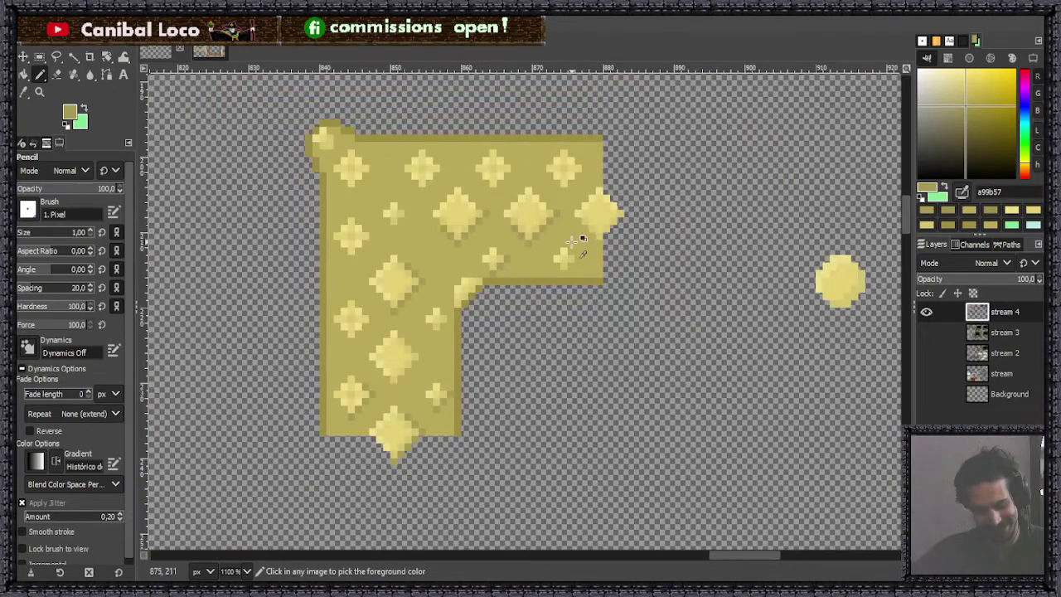
scroll(572, 241, "up", 5)
left_click(431, 427)
left_click(473, 385)
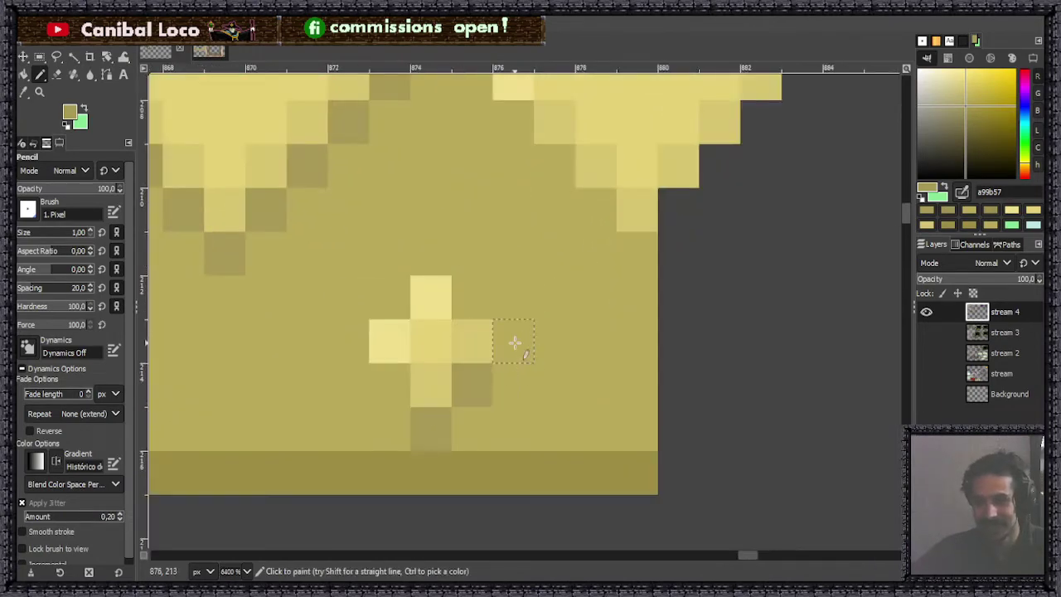
left_click(514, 341)
scroll(498, 344, "down", 9)
key("ctrl+s")
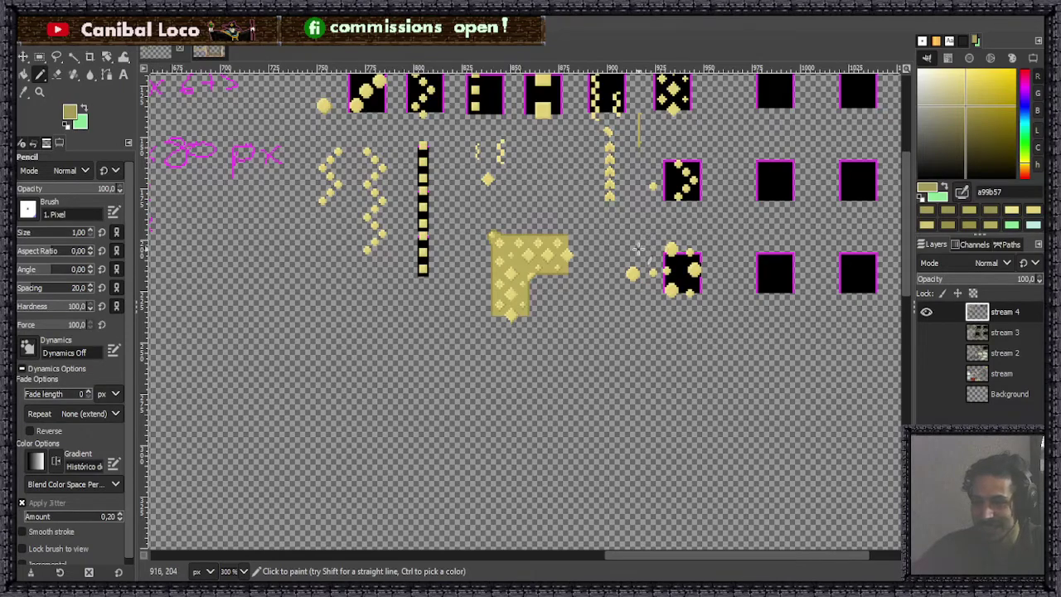
Step: Set the color to 897c43 and bucket-fill the frame corner's outer outline along its vertical and horizontal sides
scroll(638, 249, "up", 4)
scroll(390, 266, "down", 2)
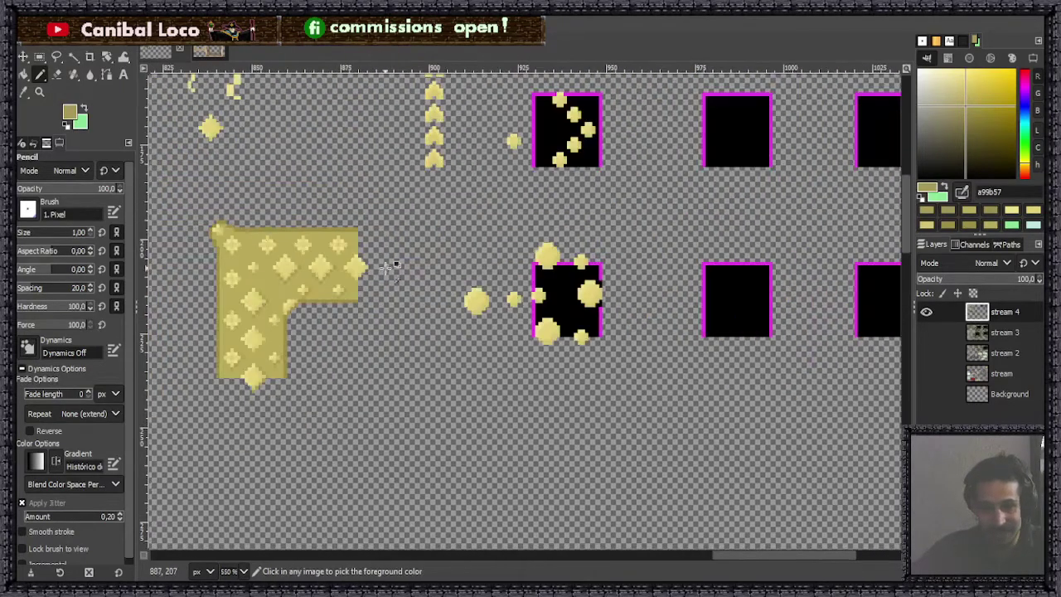
scroll(213, 232, "up", 4)
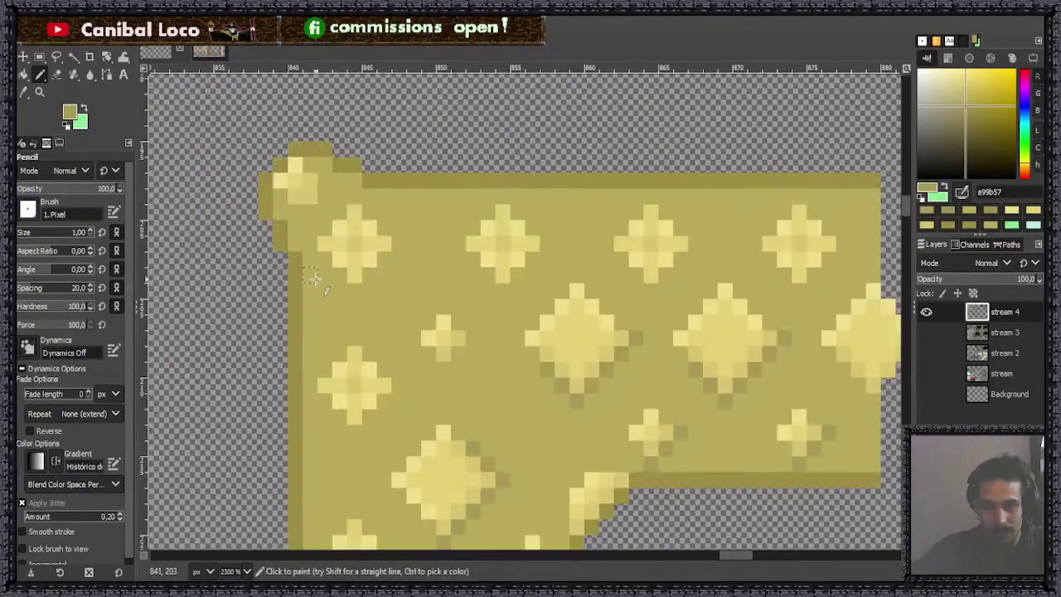
left_click(398, 177, "ctrl")
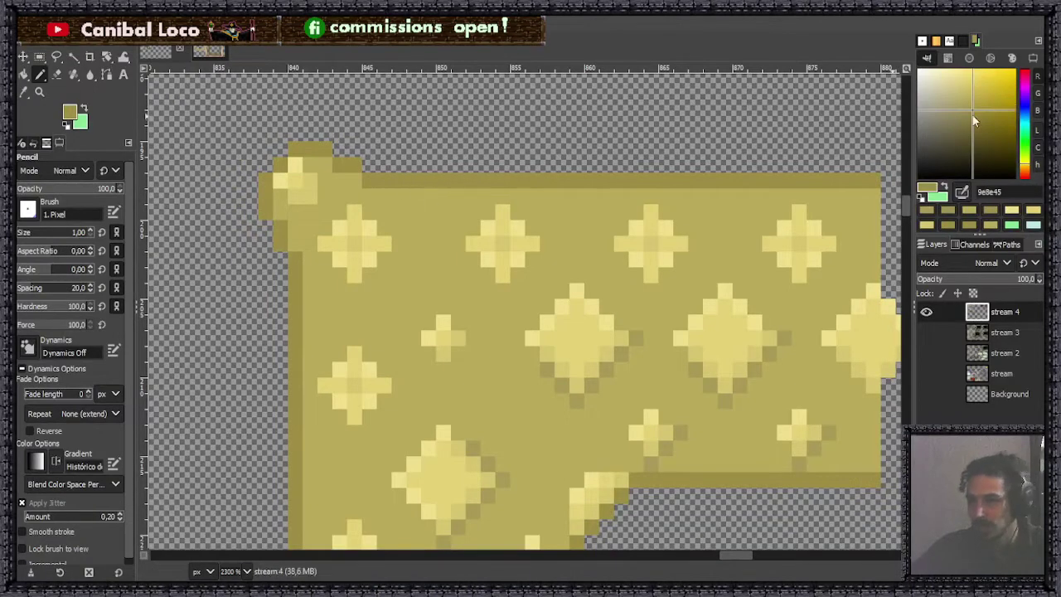
left_click(972, 120)
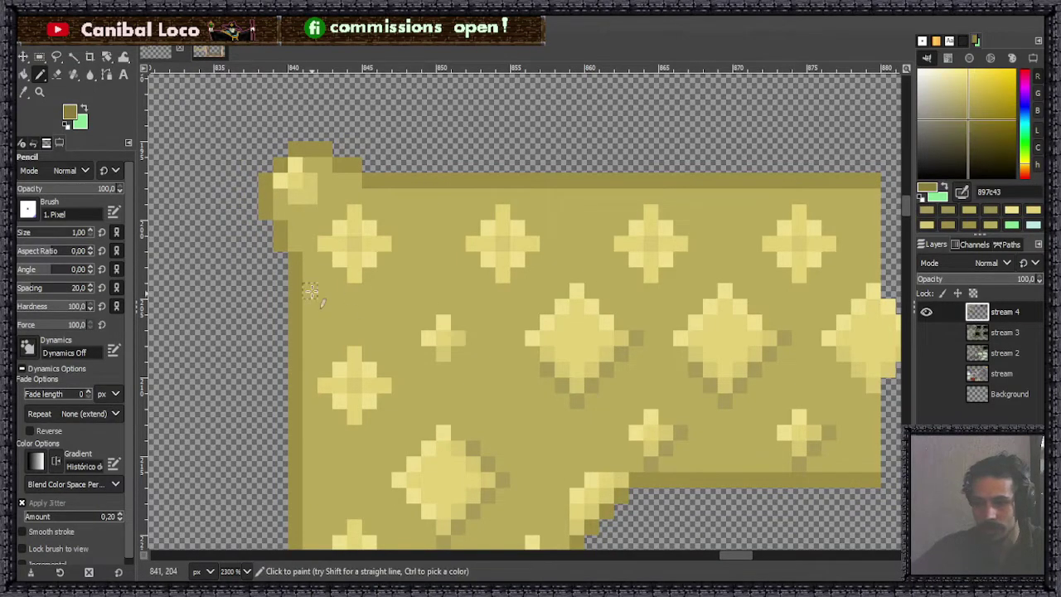
key("shift+b")
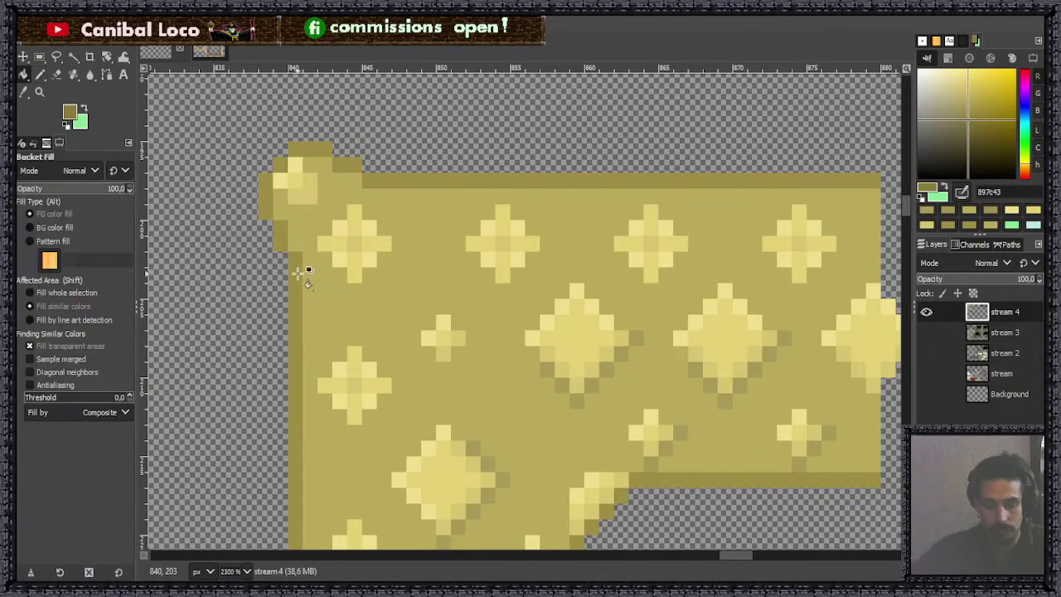
left_click(294, 275)
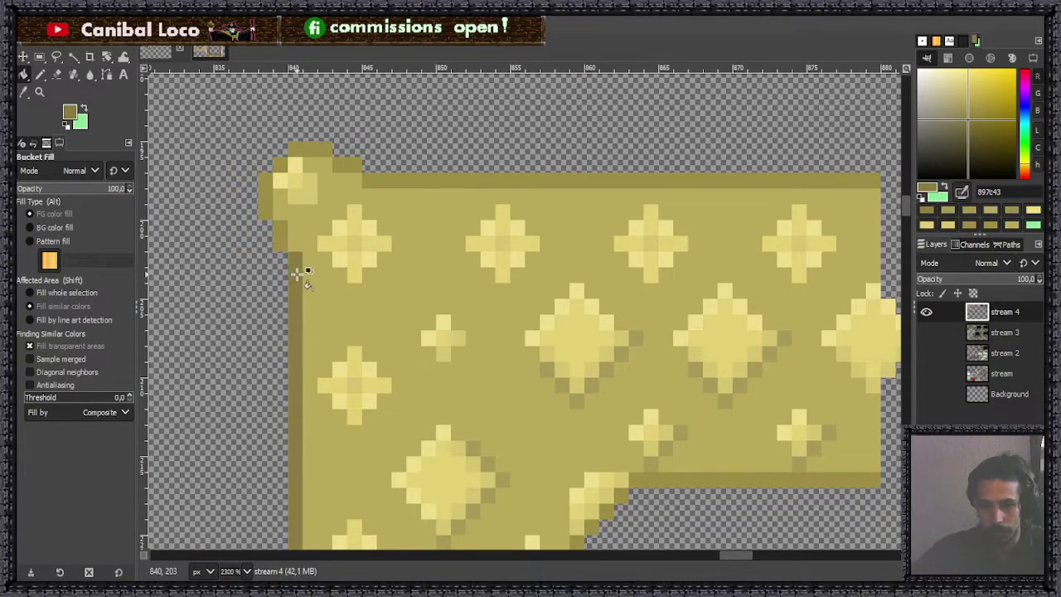
left_click(390, 181)
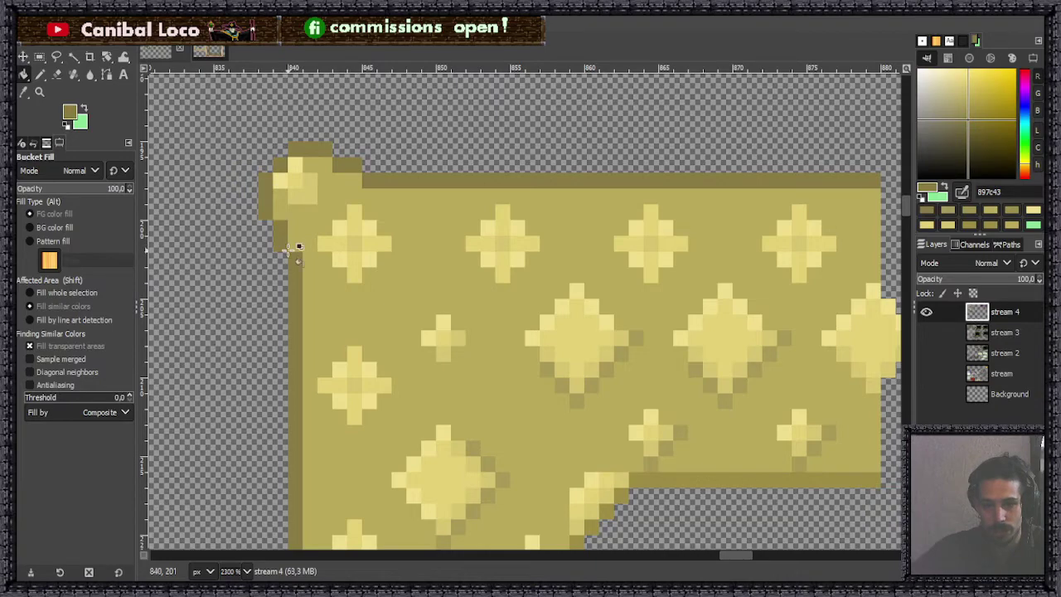
Step: Fill the inner outline with 897c43 on both arms and along the stepped edge of the inner corner
scroll(350, 240, "down", 4)
scroll(350, 240, "up", 4)
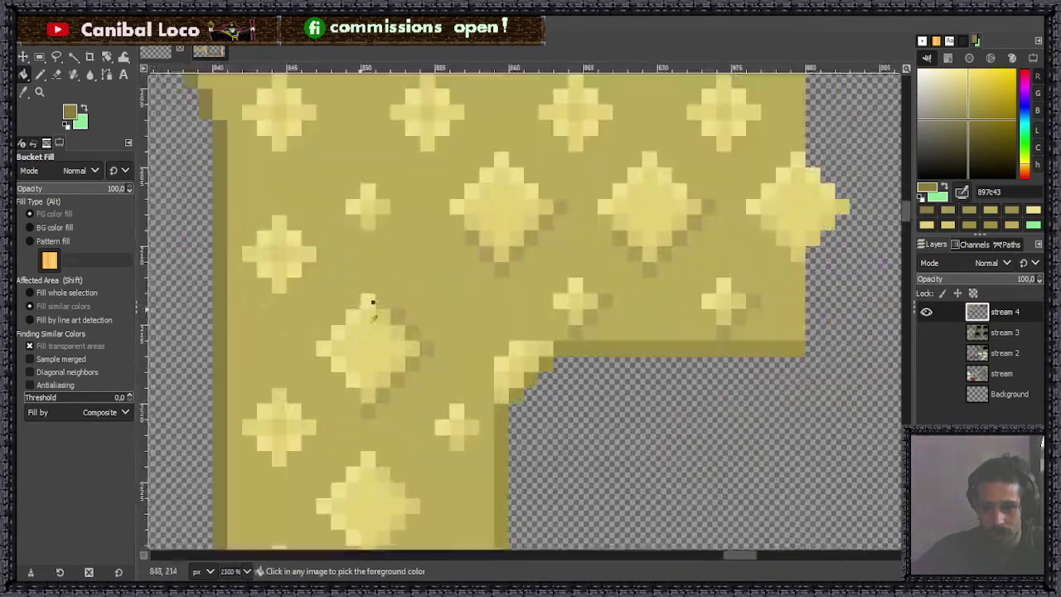
left_click(608, 346)
left_click(555, 367)
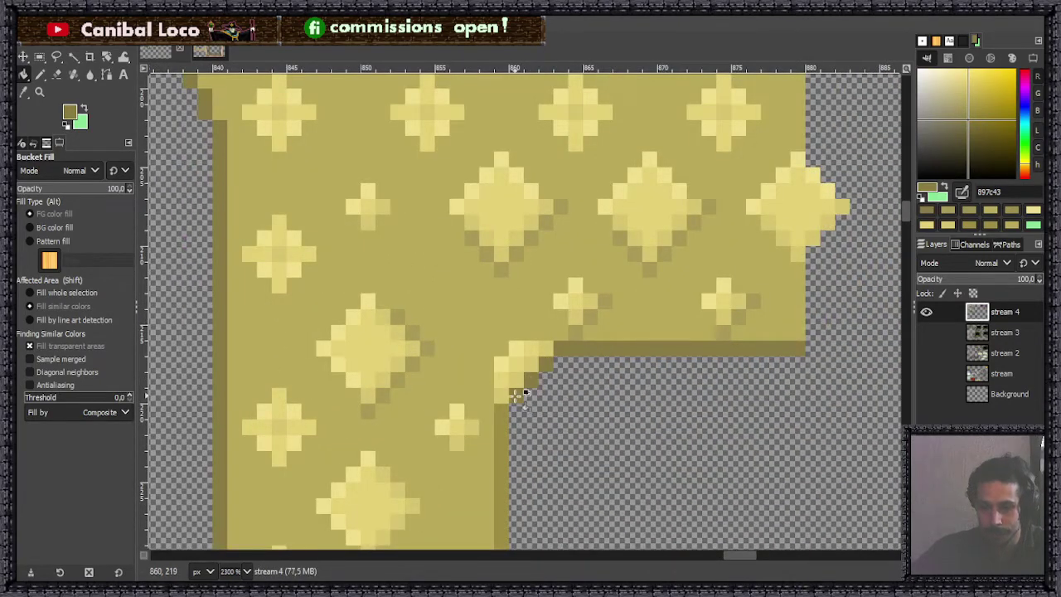
left_click(507, 422)
Step: Try a warmer ead071 fill on the frame's background based on its existing color, and undo it
scroll(505, 427, "down", 5)
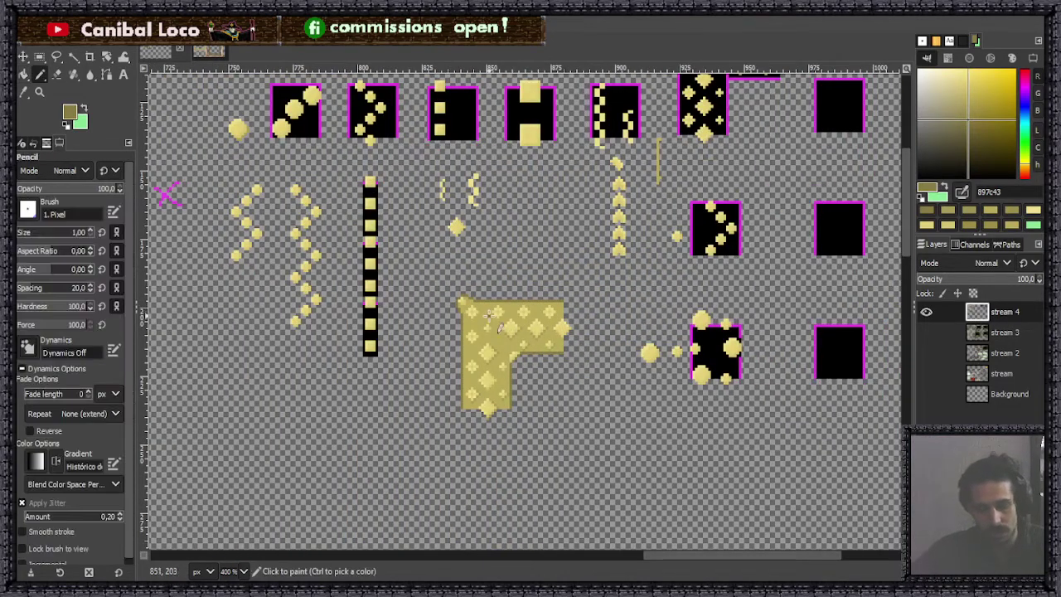
key("n")
scroll(479, 301, "up", 6)
left_click(476, 301, "ctrl")
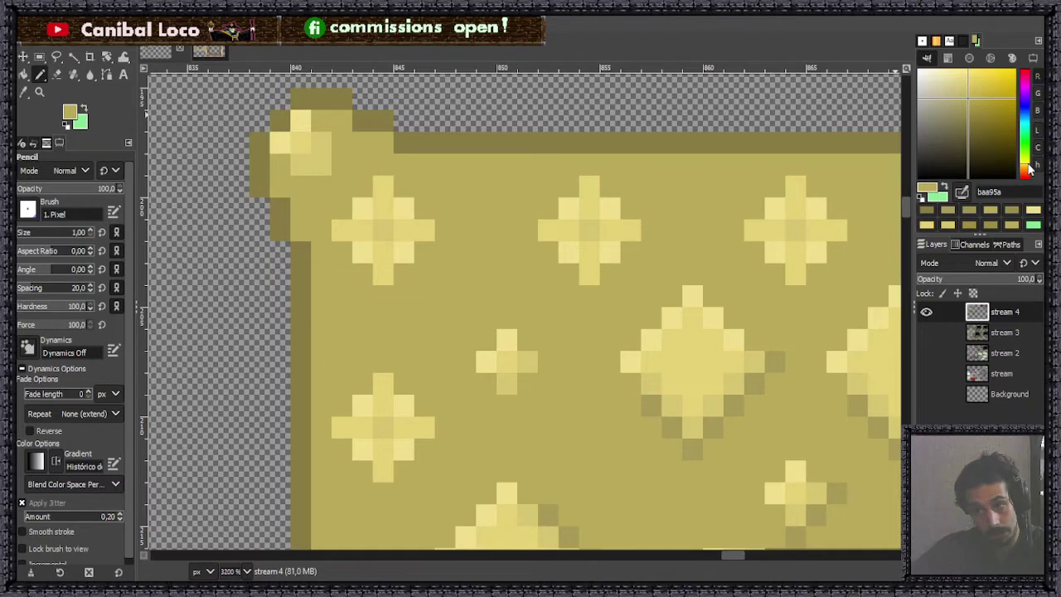
mouse_move(958, 94)
left_mouse_down()
mouse_move(970, 91)
mouse_move(959, 83)
mouse_move(968, 79)
left_mouse_up()
left_click(962, 83)
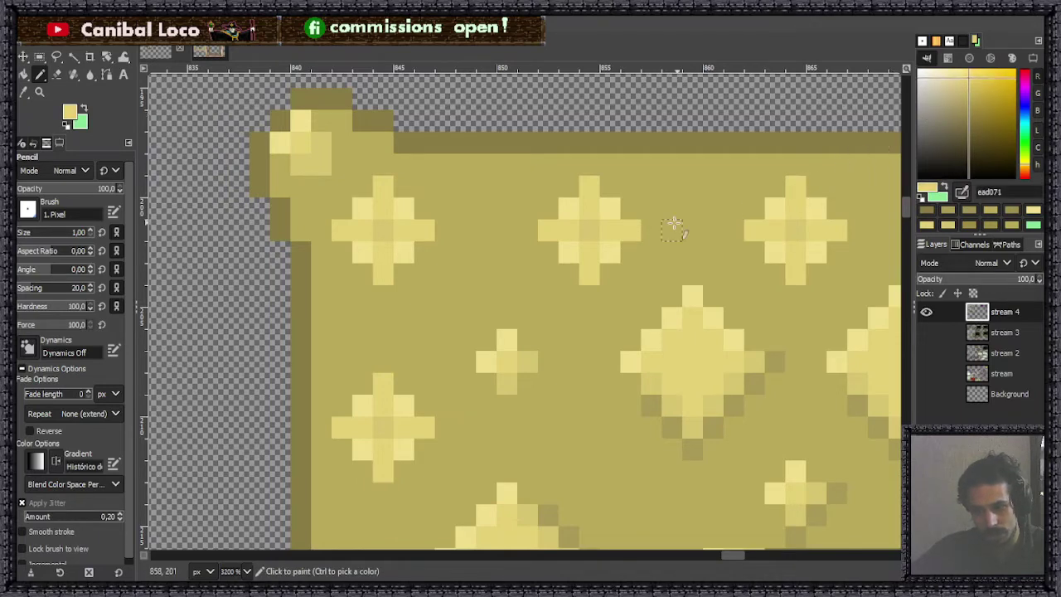
key("shift+b")
left_click(467, 283)
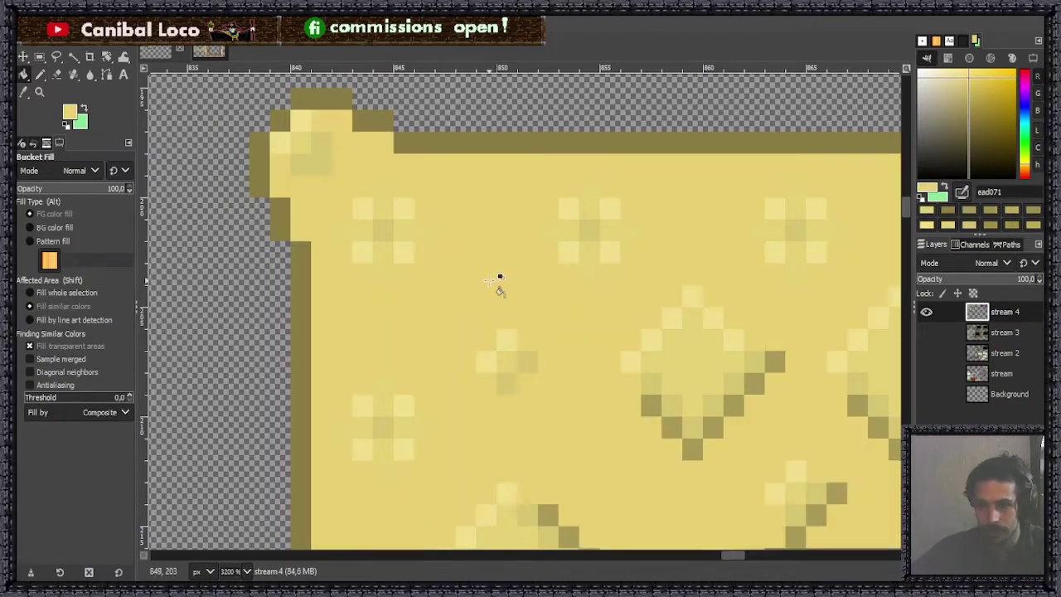
key("ctrl+z")
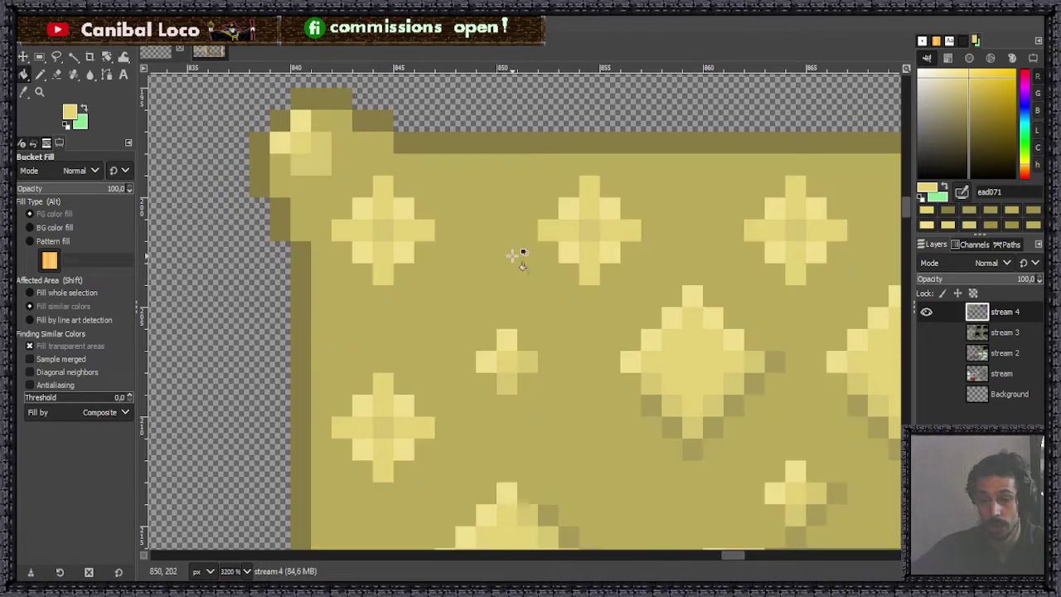
Step: Try filling the frame's background with e1c767, and undo it
left_click(970, 81)
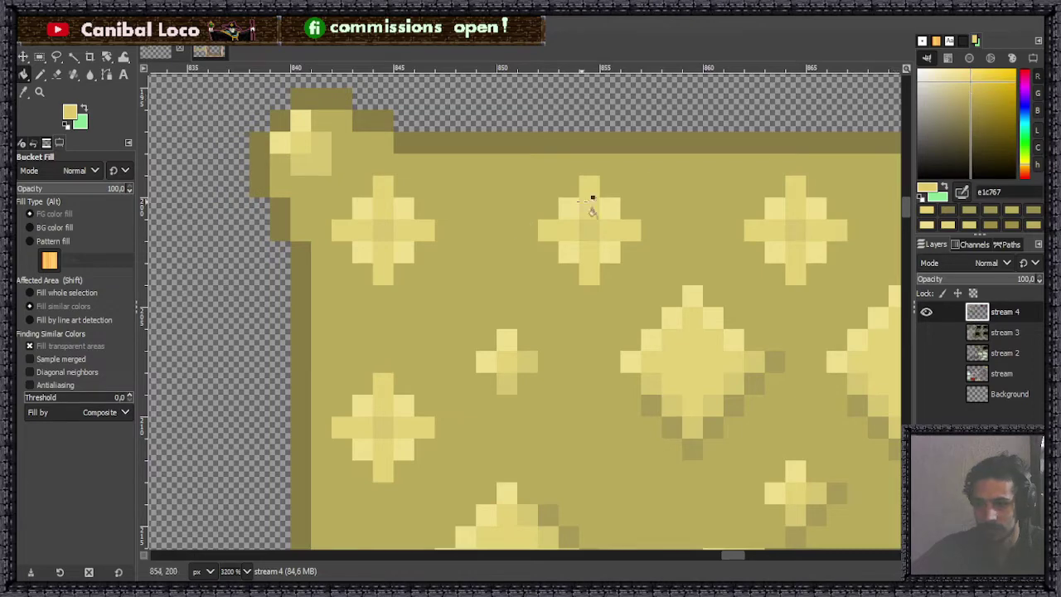
left_click(477, 278)
key("ctrl+z")
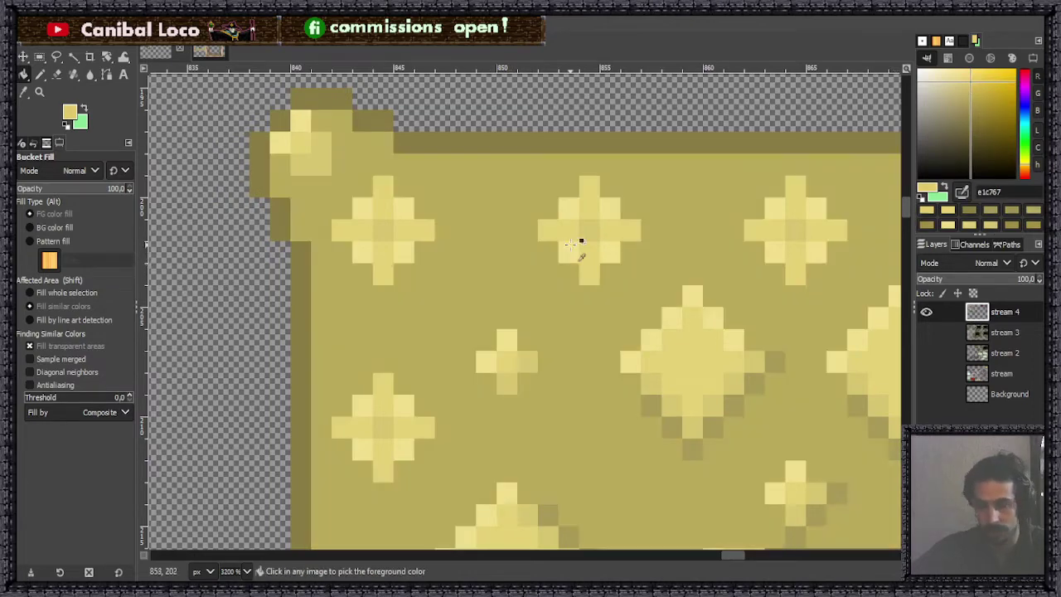
Step: Darken the fill color to baa34c and fill the frame's background with it
left_click(975, 98)
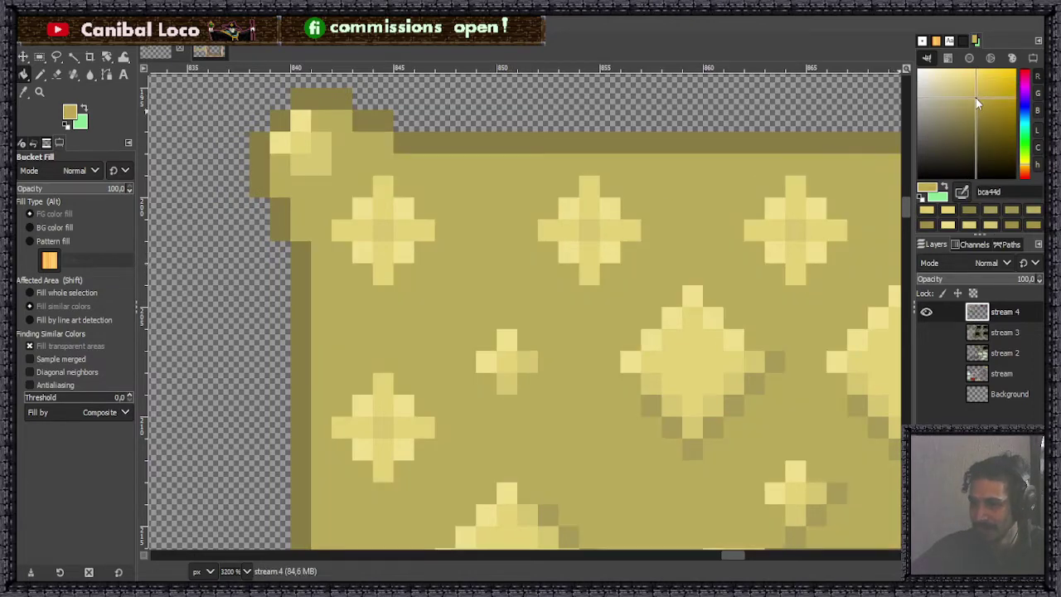
scroll(490, 274, "down", 5)
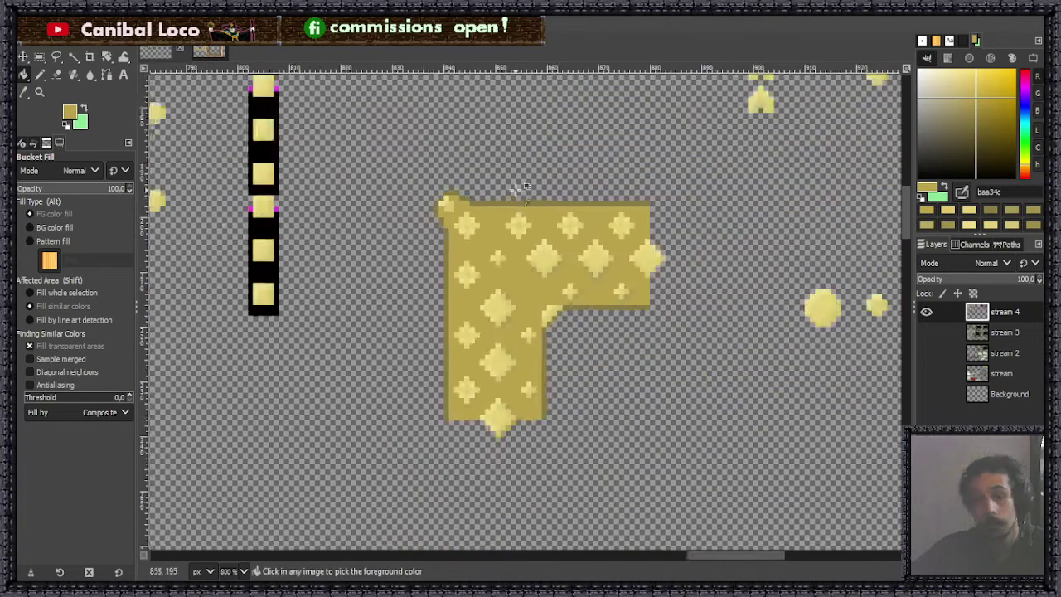
scroll(570, 257, "up", 3)
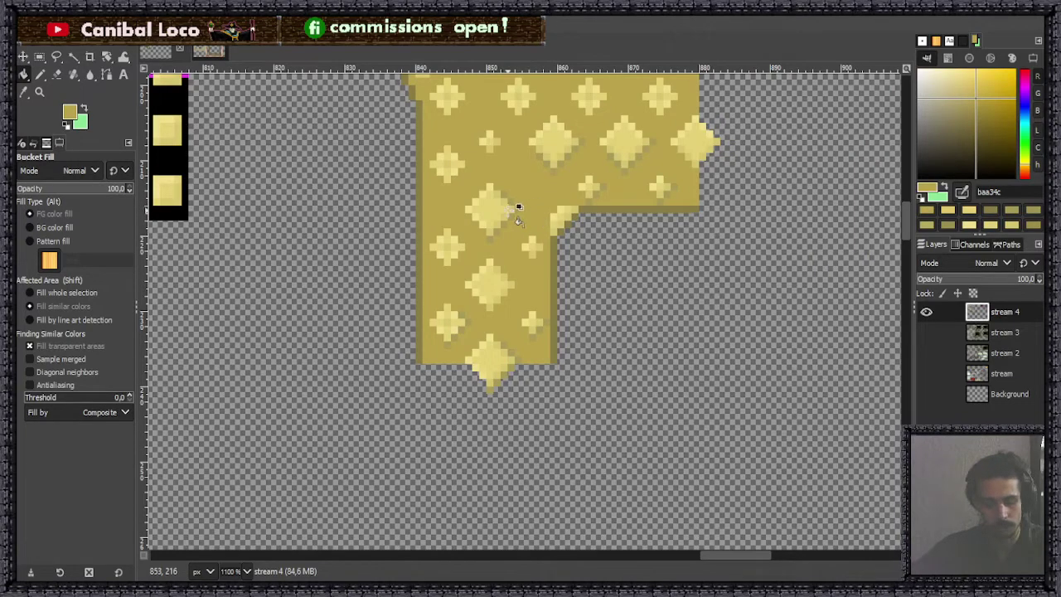
Step: Darken the pencil color to 9c8941 and repaint the shadow pixels of the vertical arm's uppermost large diamond
key("n")
scroll(522, 215, "up", 6)
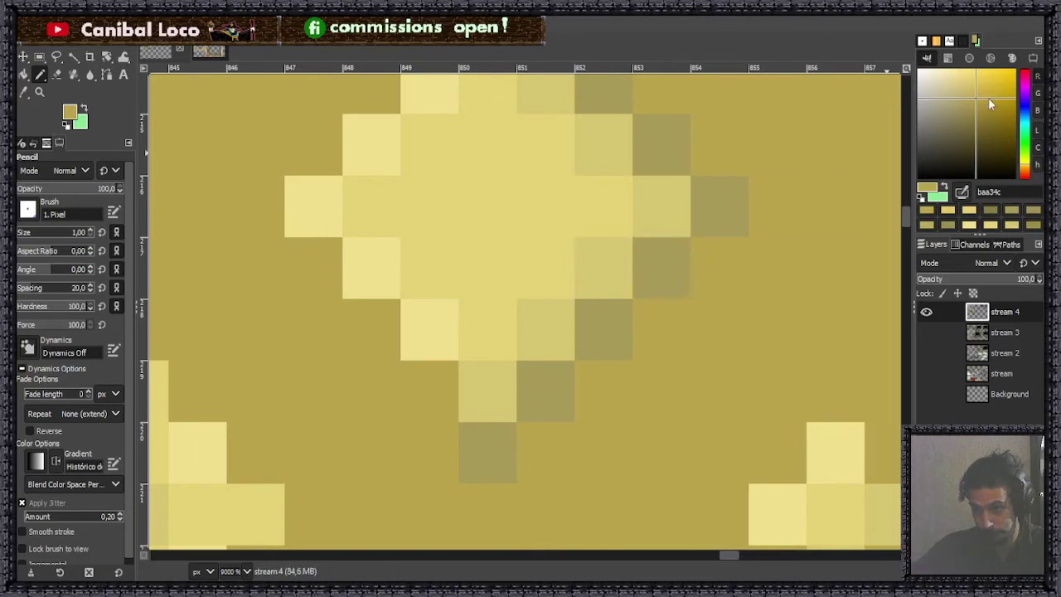
left_click_drag(975, 111, 975, 111)
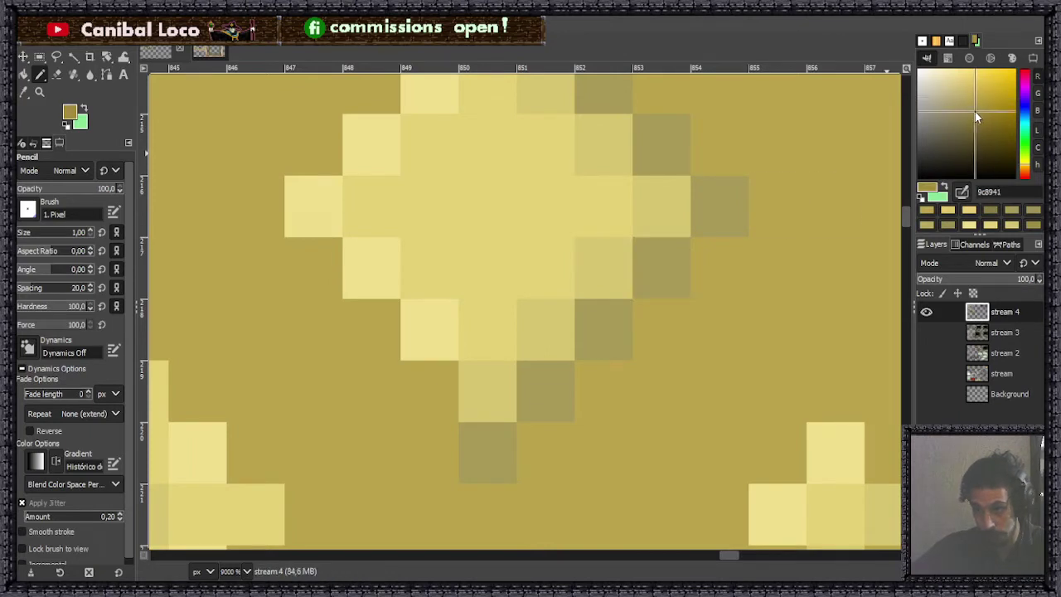
left_click(462, 424)
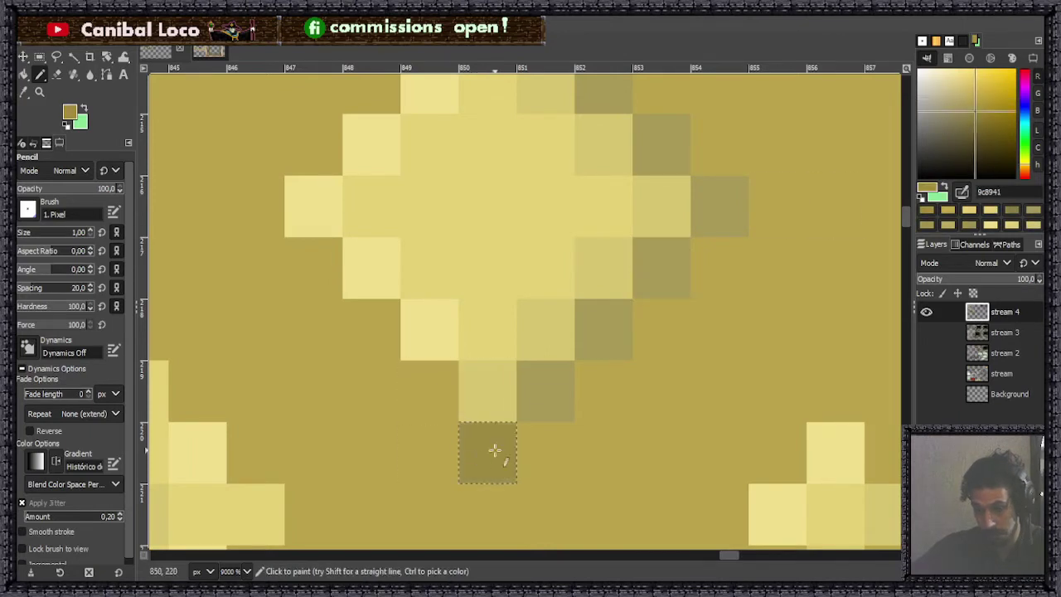
left_click(735, 215, "shift")
left_click(610, 98)
left_click(655, 141)
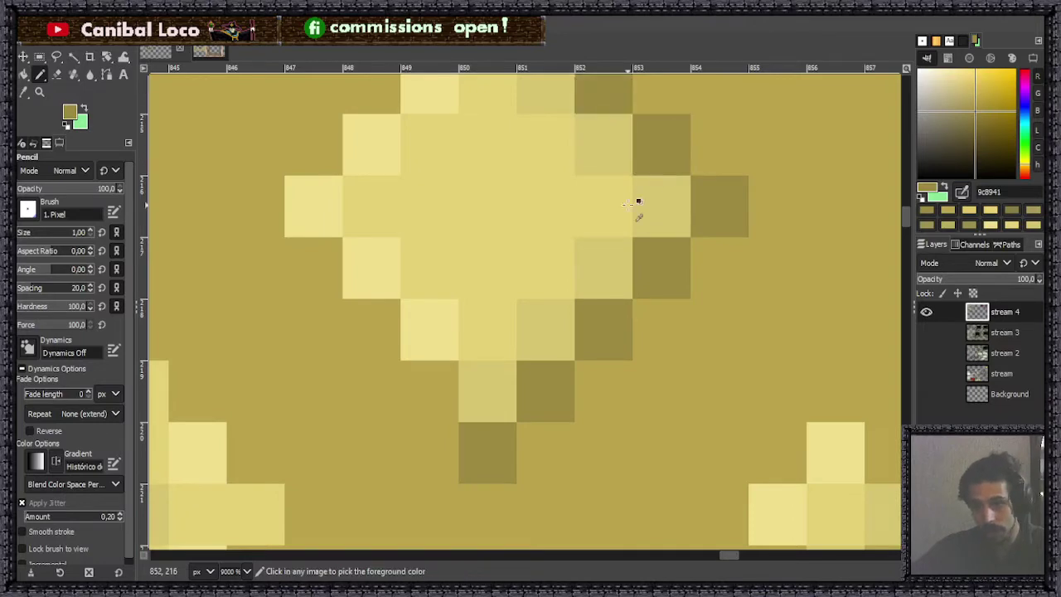
scroll(580, 158, "down", 6, "ctrl")
scroll(584, 214, "down", 3)
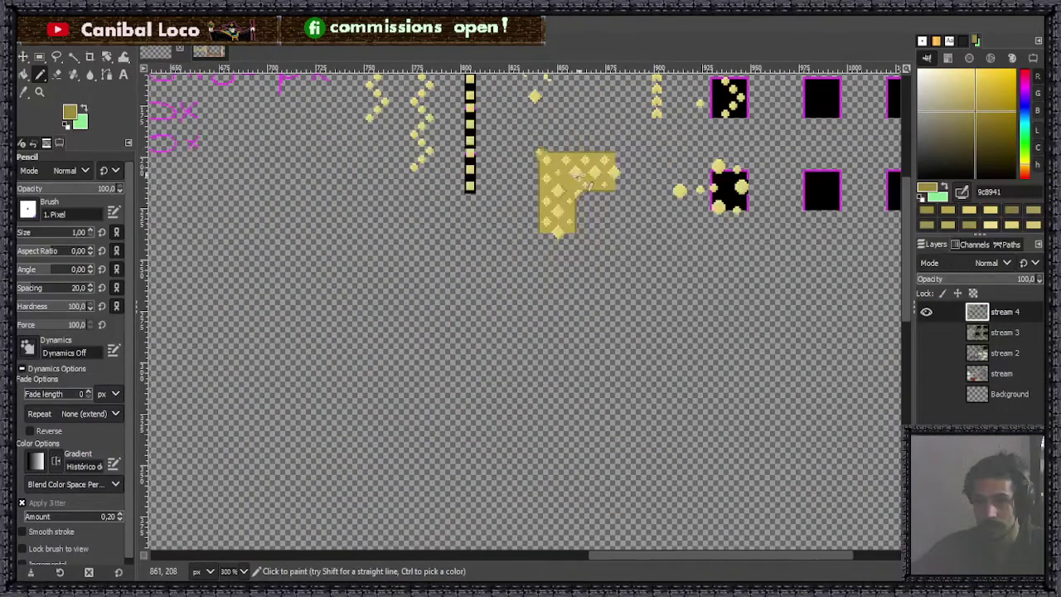
Step: Repaint the shadow pixels of the medium, large and small diamonds at the vertical arm's lower end with 9c8941
scroll(589, 178, "up", 10)
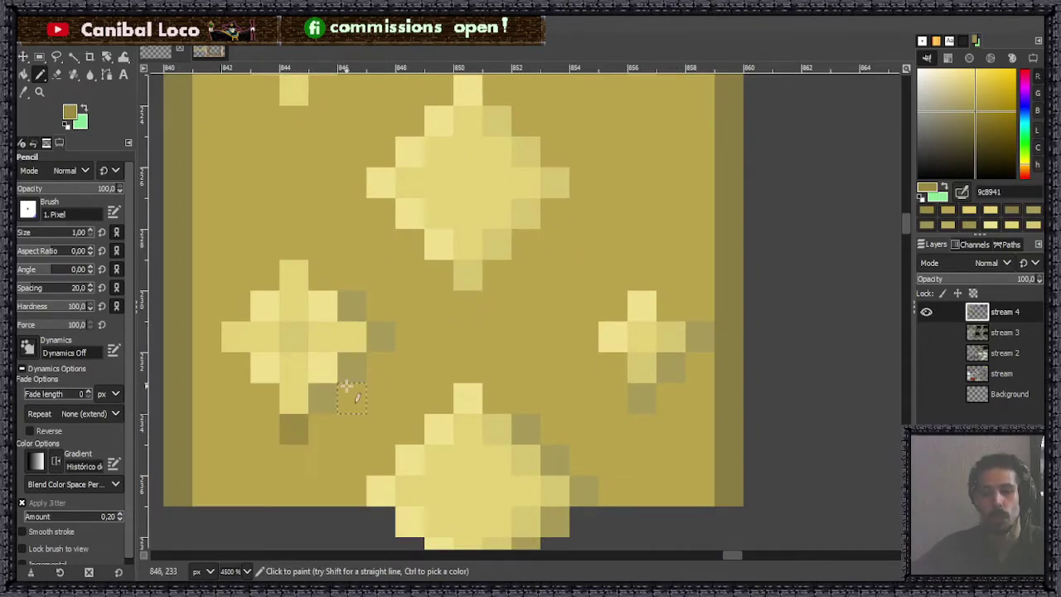
scroll(576, 211, "down", 5)
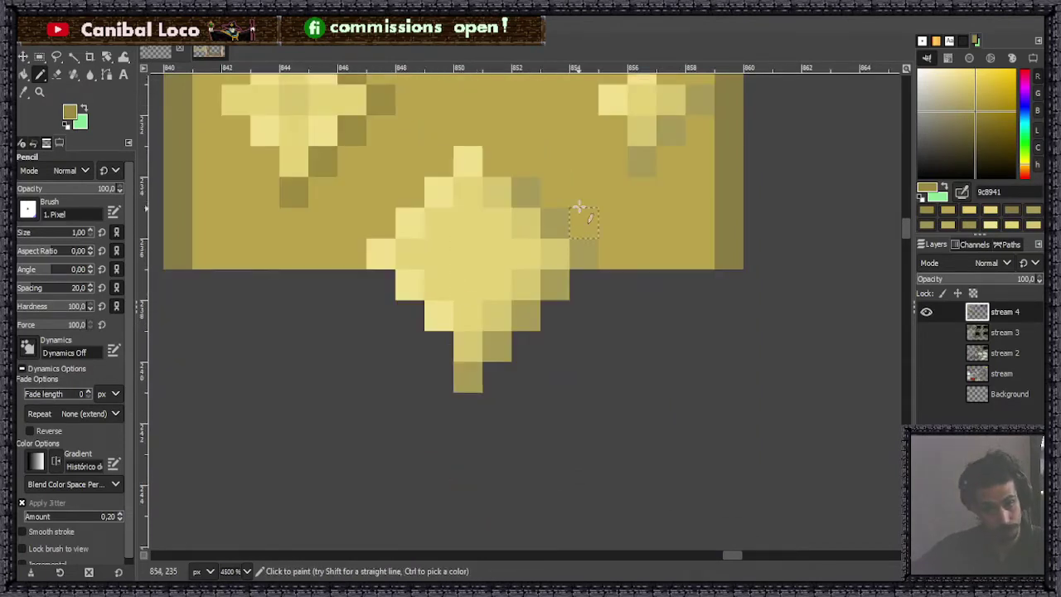
left_click(523, 195)
left_click(585, 254)
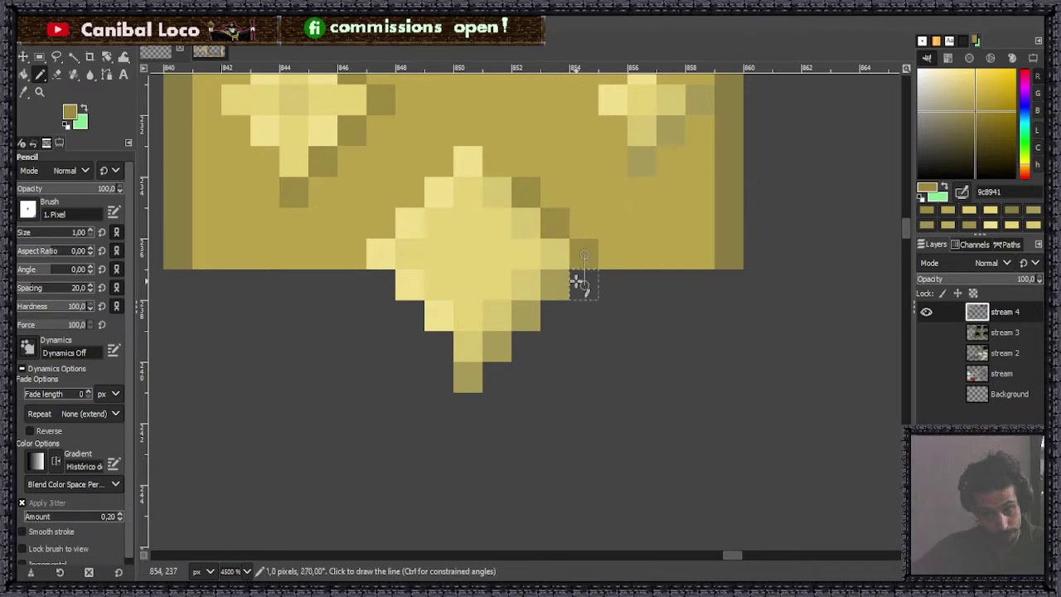
left_click(472, 377, "shift")
scroll(671, 274, "up", 5)
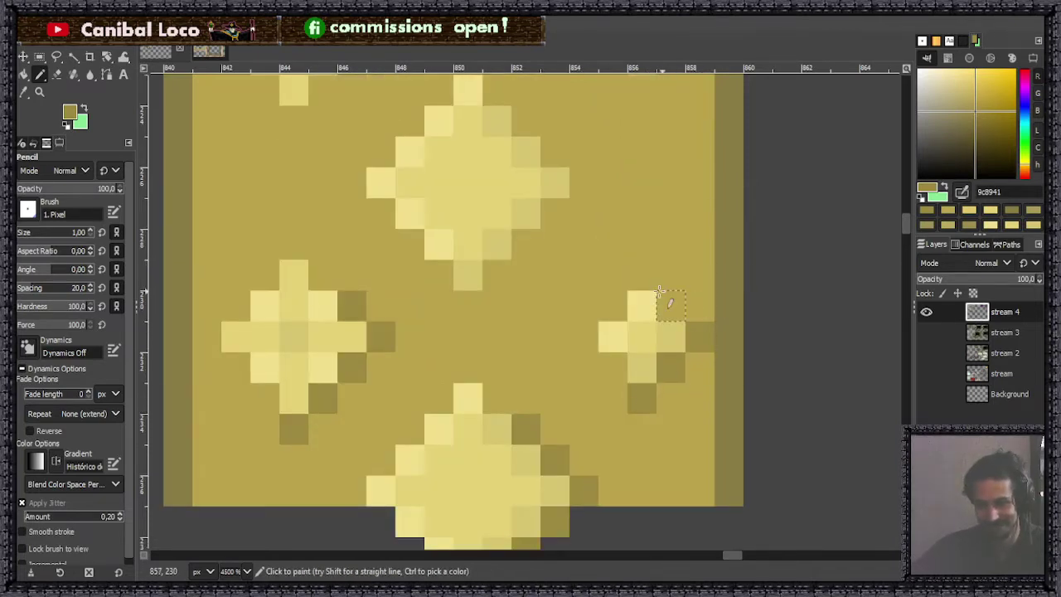
Step: Repaint the shadows of the horizontal arm's first large diamond and first small inner-edge diamond with 9c8941
scroll(631, 320, "up", 7)
scroll(576, 279, "down", 6)
scroll(782, 218, "up", 3)
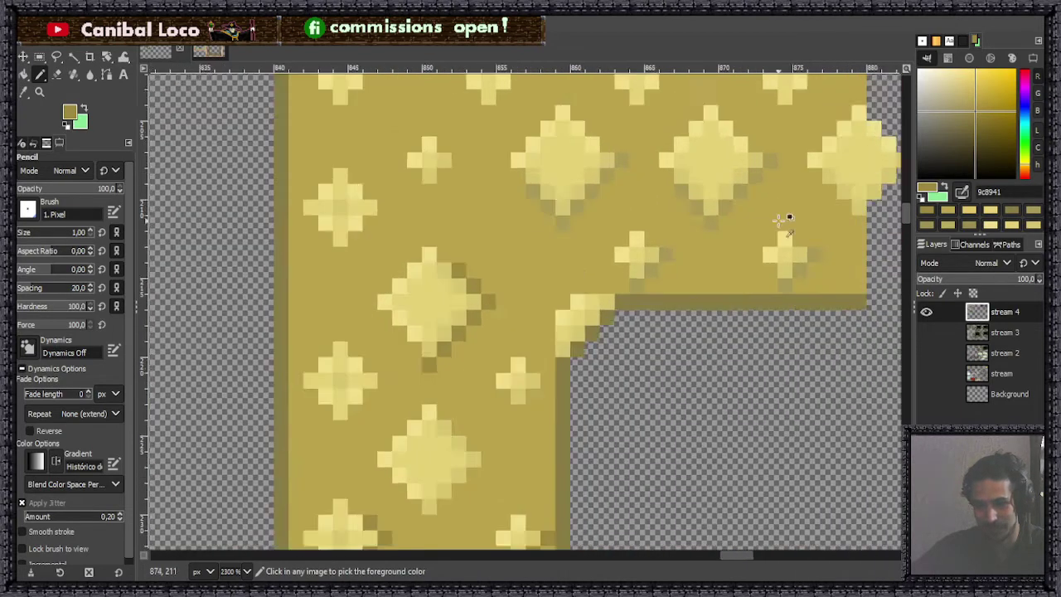
scroll(407, 351, "up", 5)
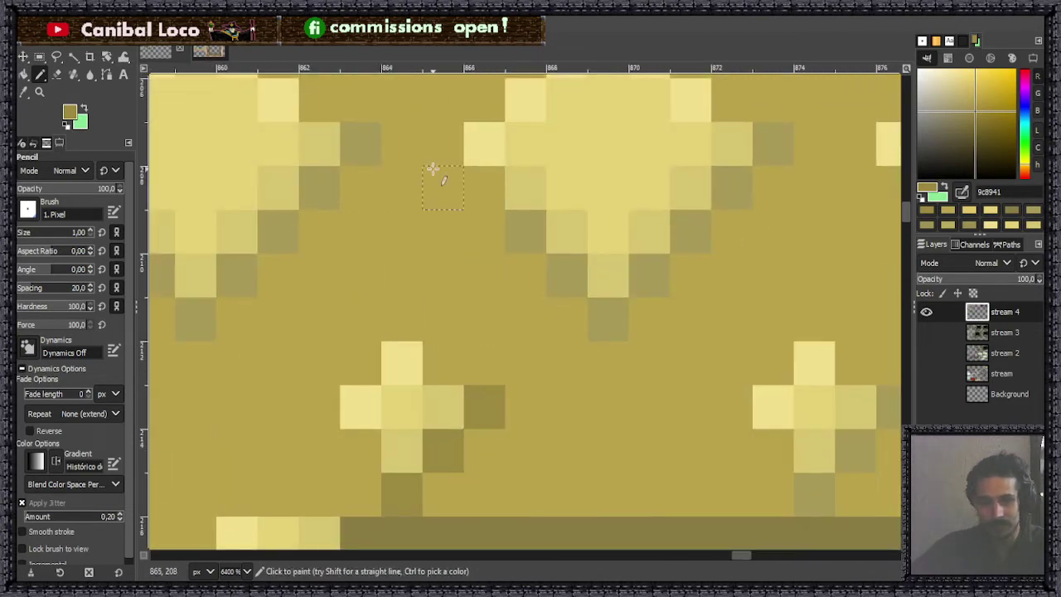
scroll(426, 218, "down", 2)
scroll(295, 228, "up", 1)
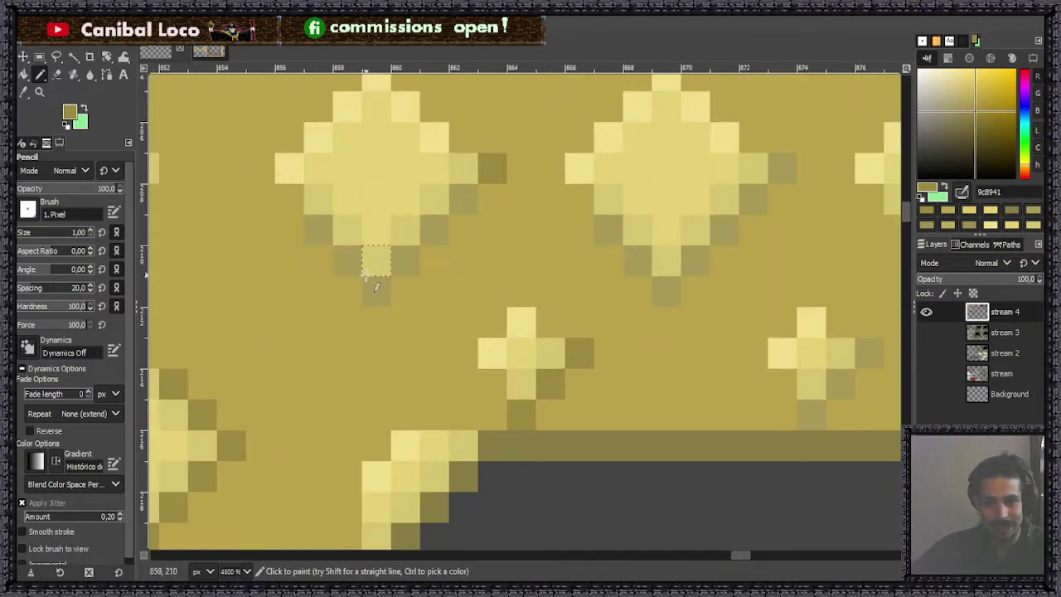
left_click(374, 294, "shift")
left_click(315, 232, "shift")
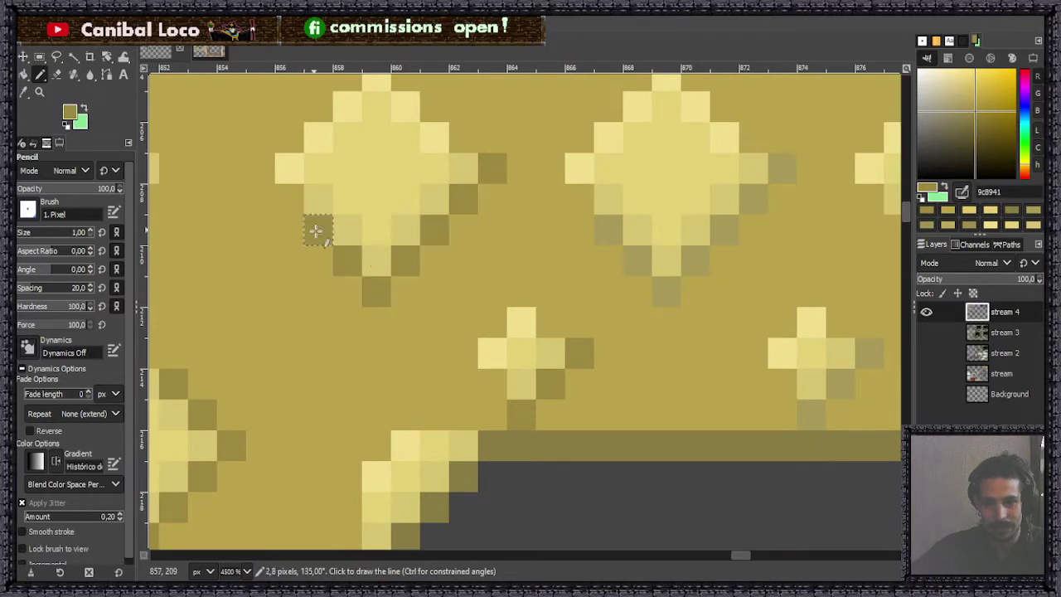
Step: Repaint the shadows of the horizontal arm's second large diamond and last small inner-edge diamond with 9c8941
left_click(611, 237)
left_click(674, 289, "shift")
left_click(771, 178, "shift")
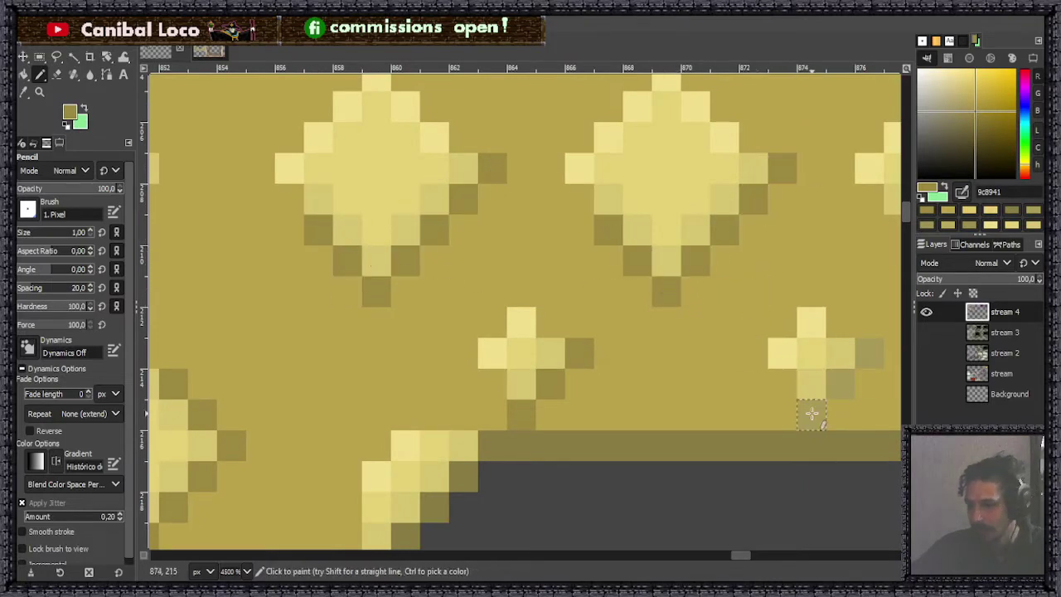
left_click(880, 349)
scroll(881, 349, "down", 7)
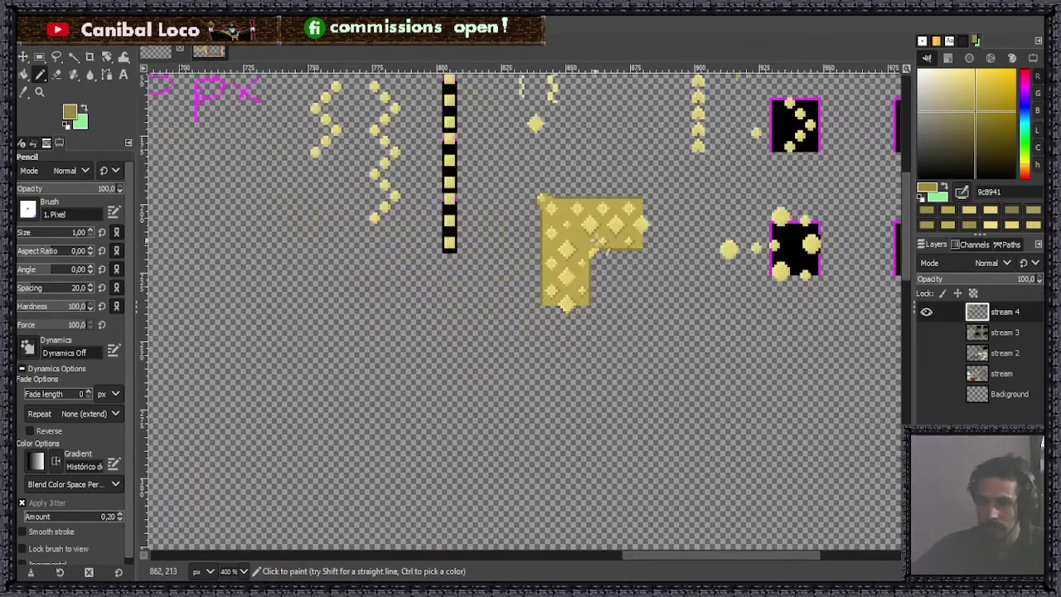
Step: Add a 9c8941 shadow along the lower-right edge of the second medium diamond in the horizontal arm's outer row
scroll(581, 190, "up", 8)
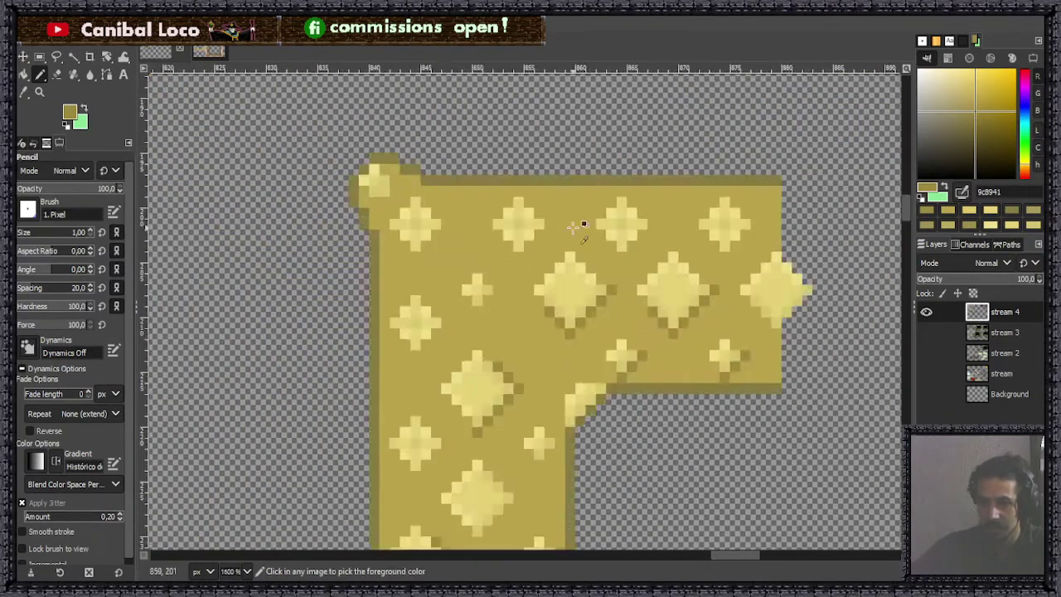
left_click(452, 265)
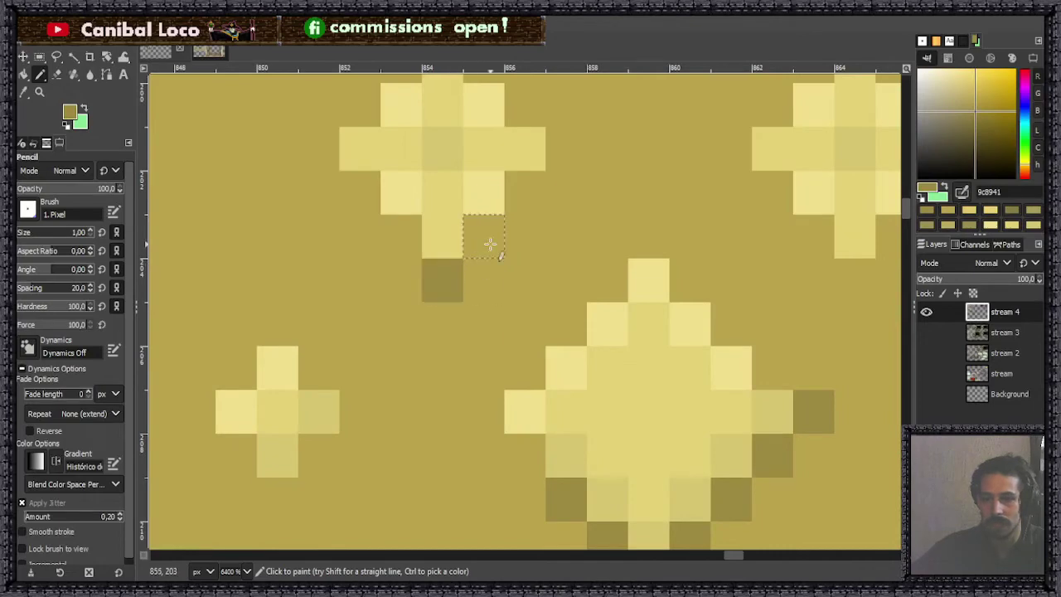
key("ctrl+z")
left_click(484, 234)
left_click(525, 194)
left_click(566, 147)
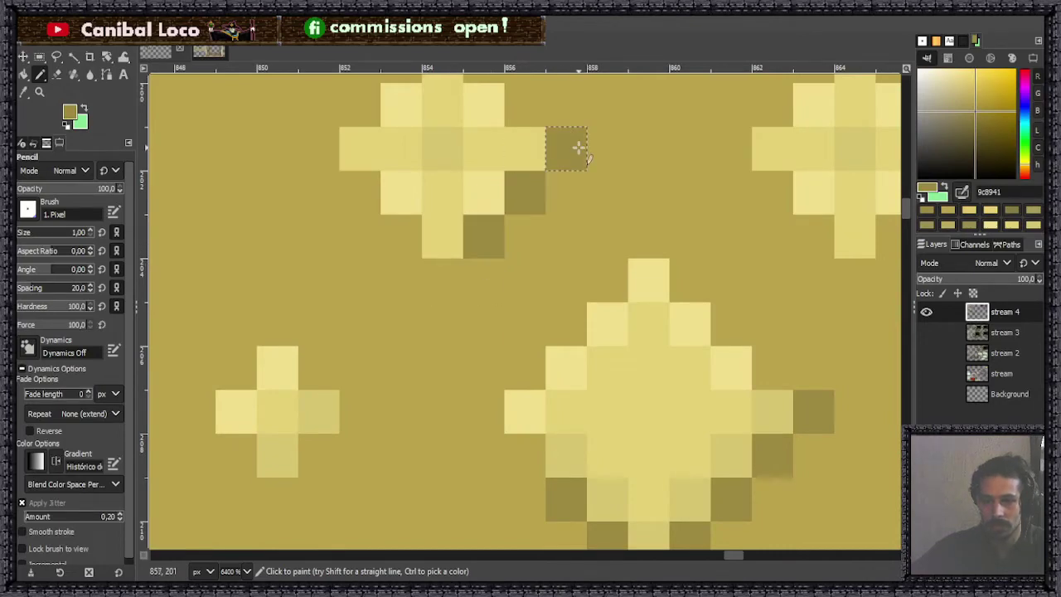
left_click(522, 108)
Step: Add matching 9c8941 shadows to the right edges of the third and fourth medium diamonds in the outer row
scroll(390, 190, "down", 5)
scroll(450, 169, "up", 3)
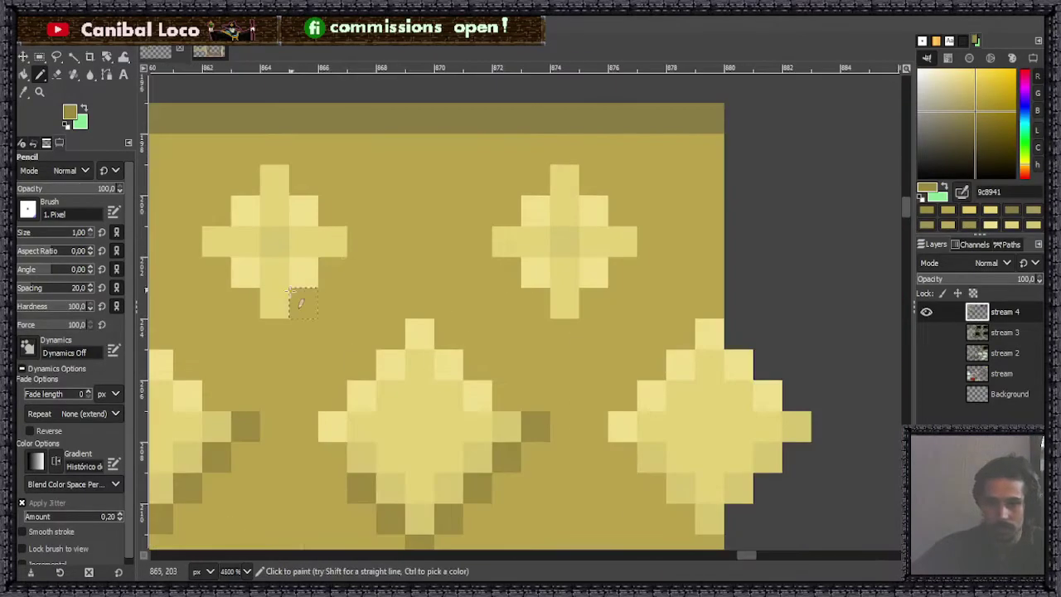
scroll(404, 247, "down", 3)
scroll(377, 247, "up", 4)
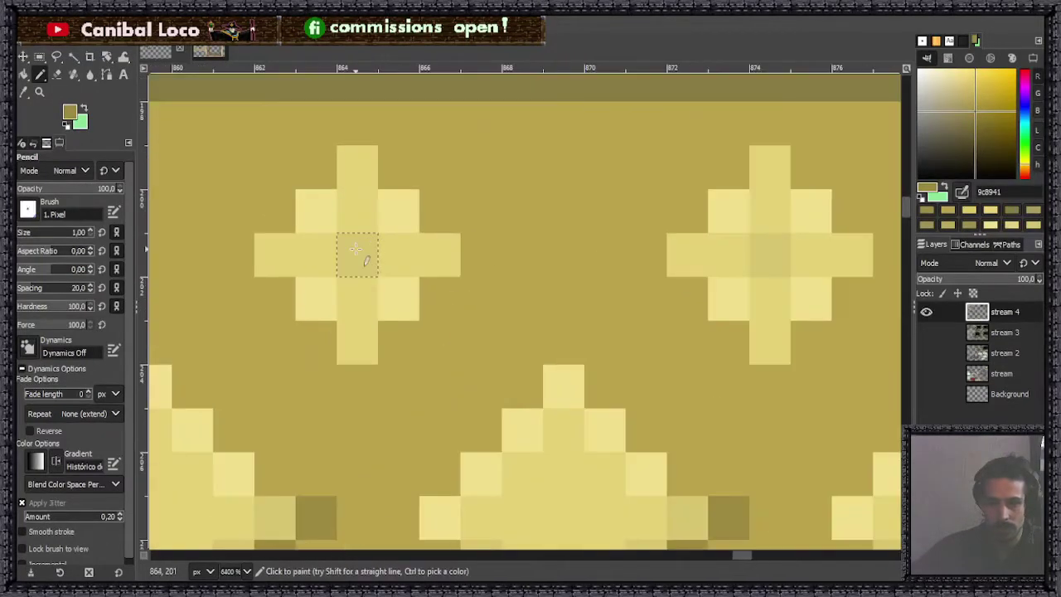
left_click(438, 209)
left_click(481, 254)
left_click(393, 343, "shift")
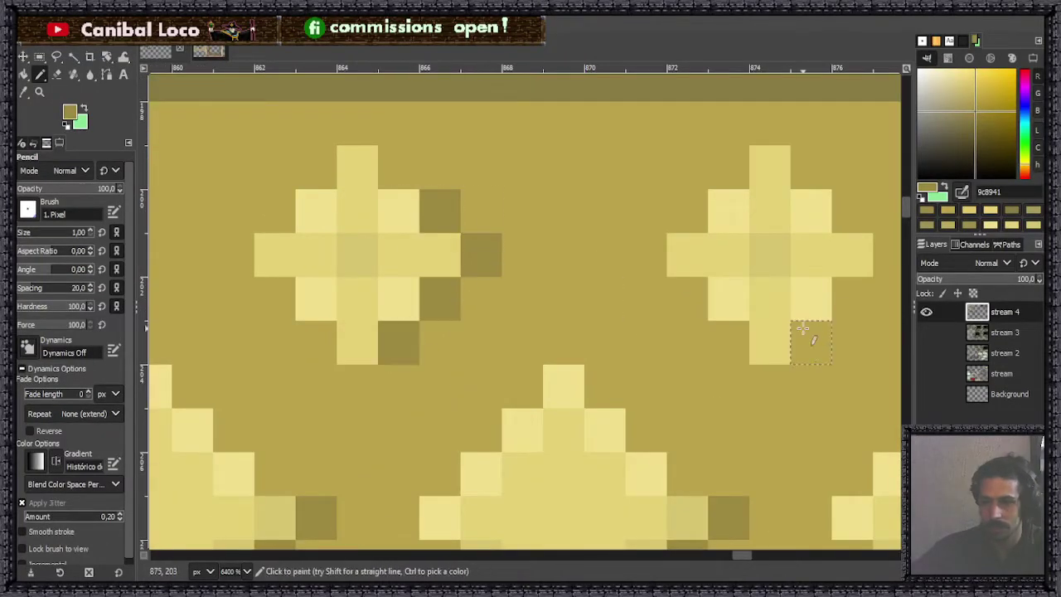
left_click(811, 341)
left_click(883, 252, "shift")
left_click(847, 214)
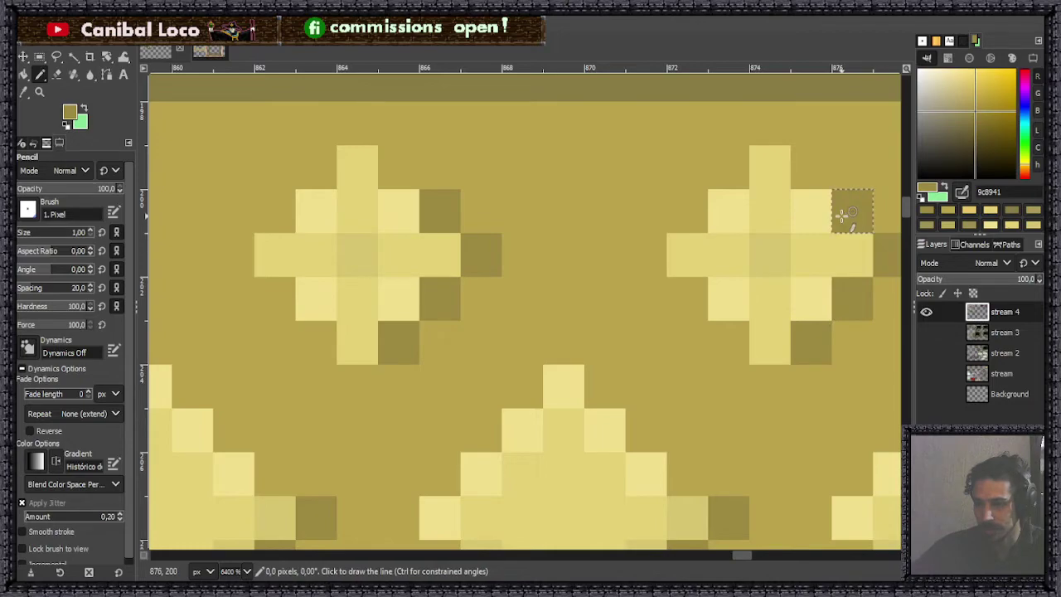
Step: Shade the lower-right edge of the small diamond near the frame's outer corner with three 9c8941 pixels
scroll(538, 296, "down", 4)
scroll(444, 303, "up", 3)
scroll(443, 302, "up", 3)
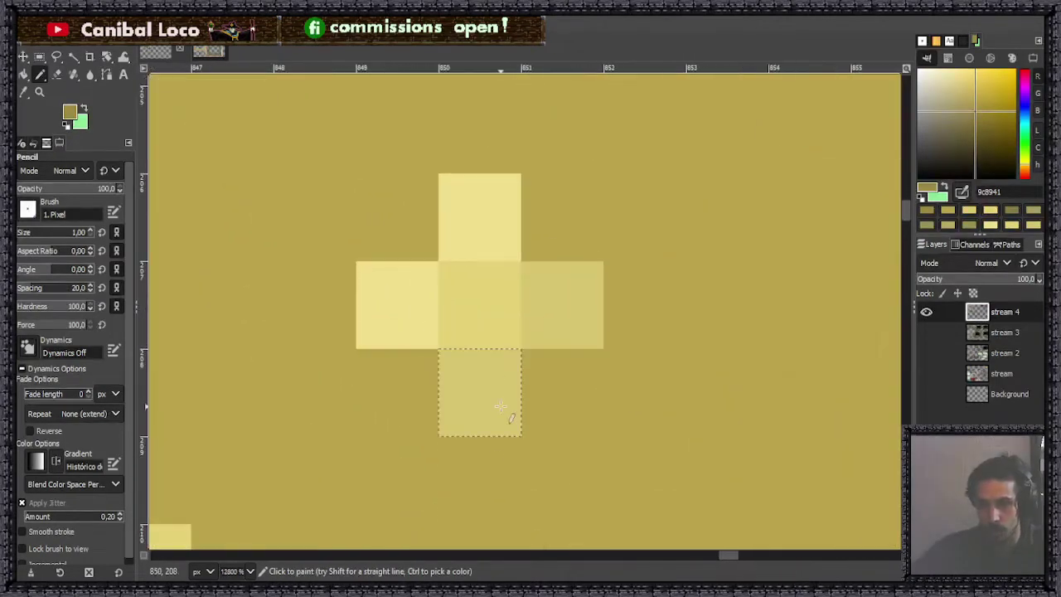
left_click(505, 442)
left_click(564, 392)
left_click(627, 339)
scroll(538, 404, "down", 3)
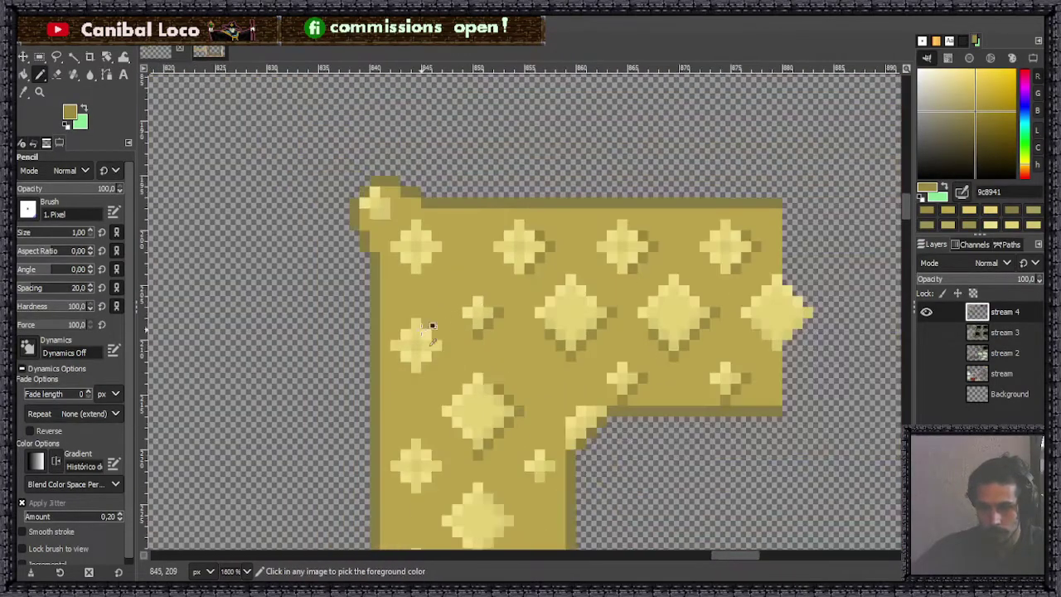
Step: Add 9c8941 shadow pixels around the underside of the vertical arm's upper medium diamond, just below the corner one
scroll(429, 331, "up", 2)
left_click(471, 302)
left_click(512, 259)
left_click(553, 221)
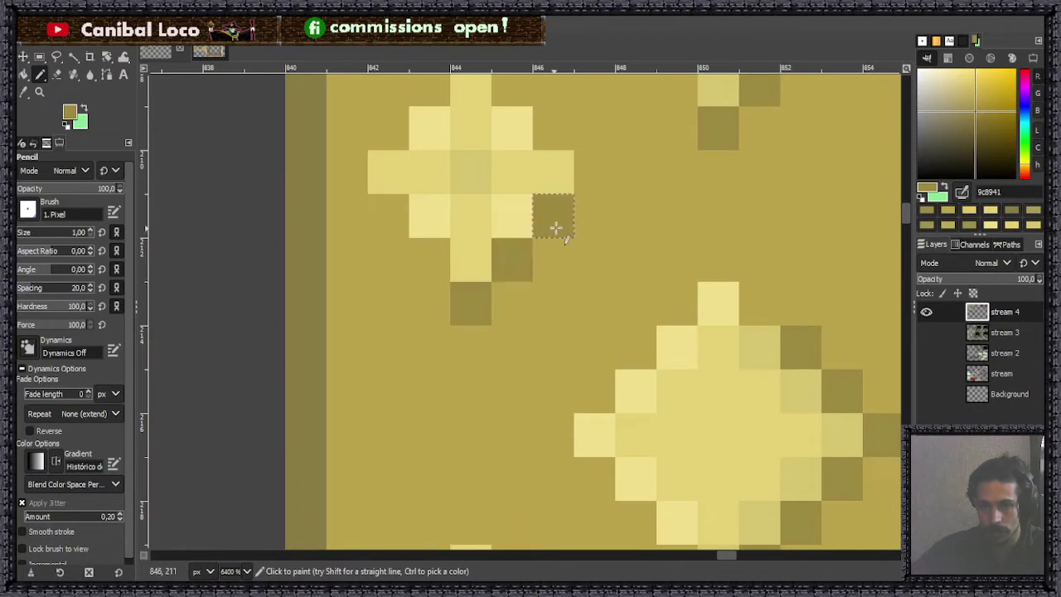
left_click(433, 272)
scroll(456, 338, "down", 4)
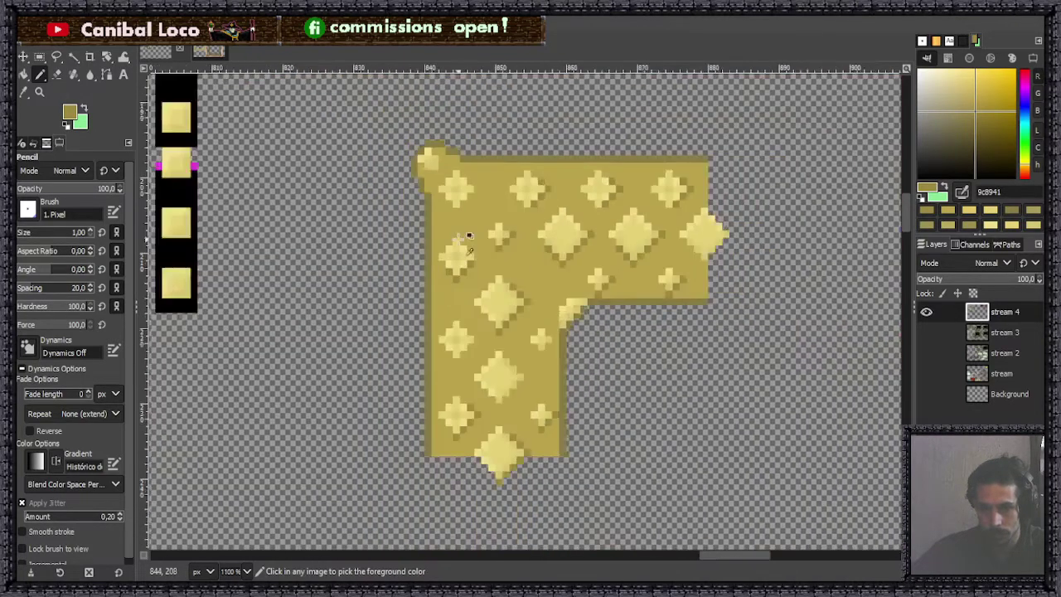
Step: Add a 9c8941 shadow down the right edge and under the tip of the vertical arm's middle medium diamond
scroll(461, 241, "up", 3)
left_click(434, 162)
left_click(454, 182)
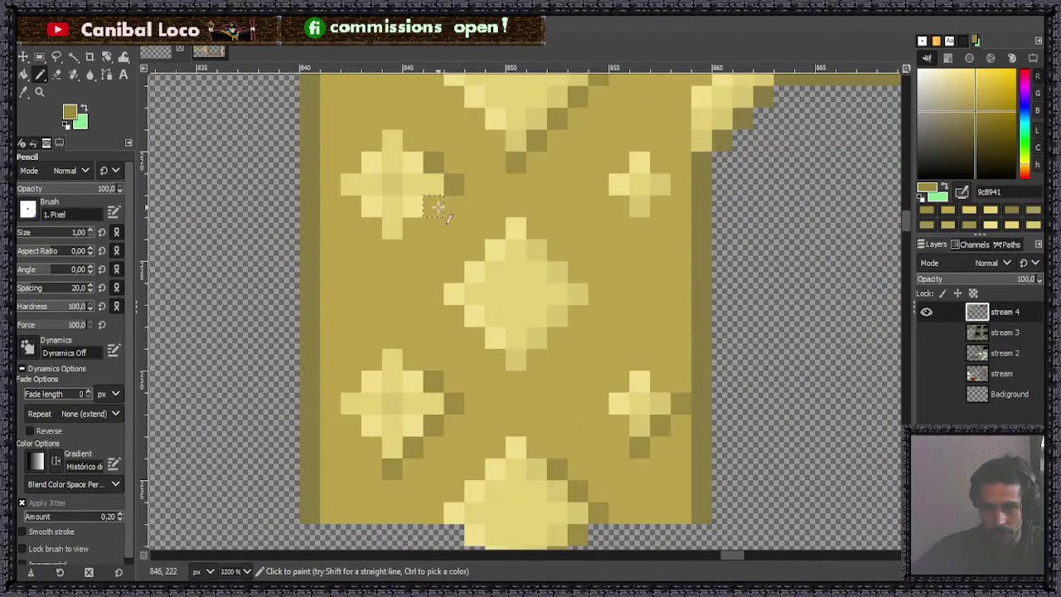
left_click(434, 203)
left_click(398, 250)
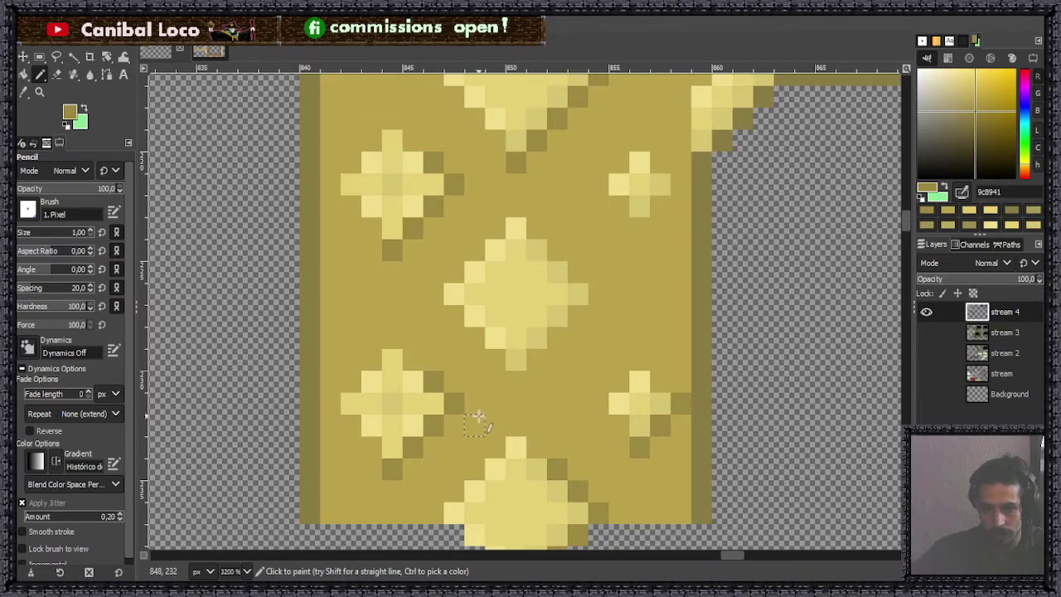
Step: Shade the lower-right edge of the medium diamond in the frame's outer corner with three 9c8941 pixels
scroll(461, 434, "down", 4)
scroll(467, 286, "up", 5)
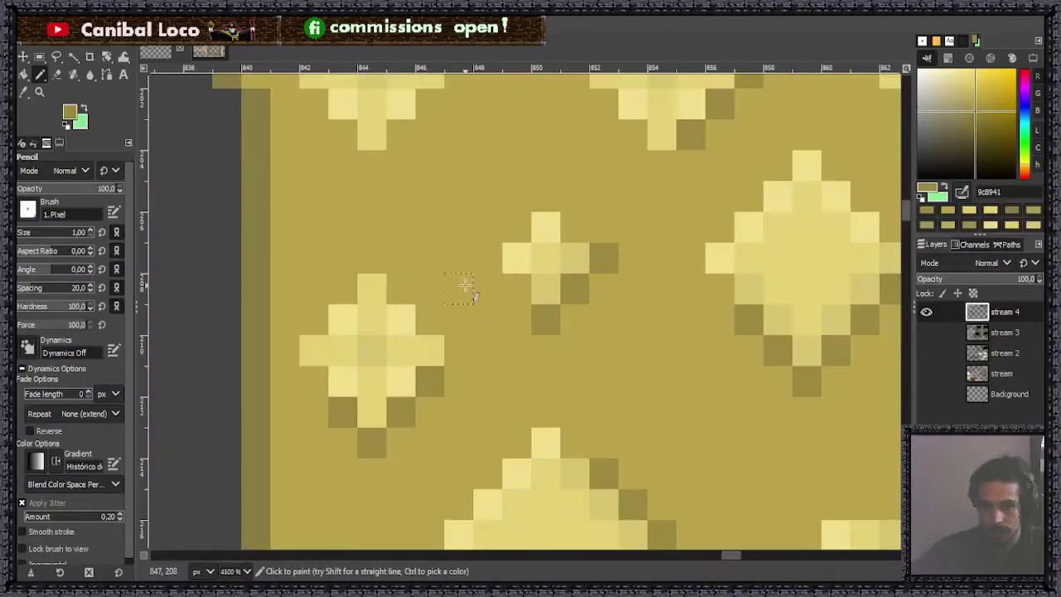
scroll(476, 367, "down", 4)
scroll(462, 277, "up", 6)
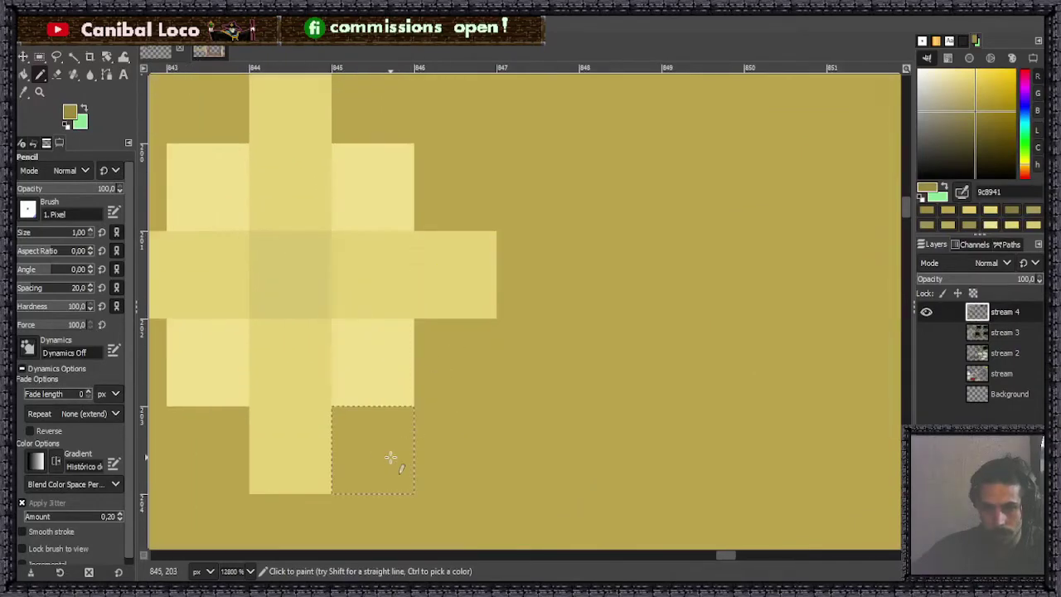
left_click(390, 457)
left_click(456, 362)
left_click(516, 311)
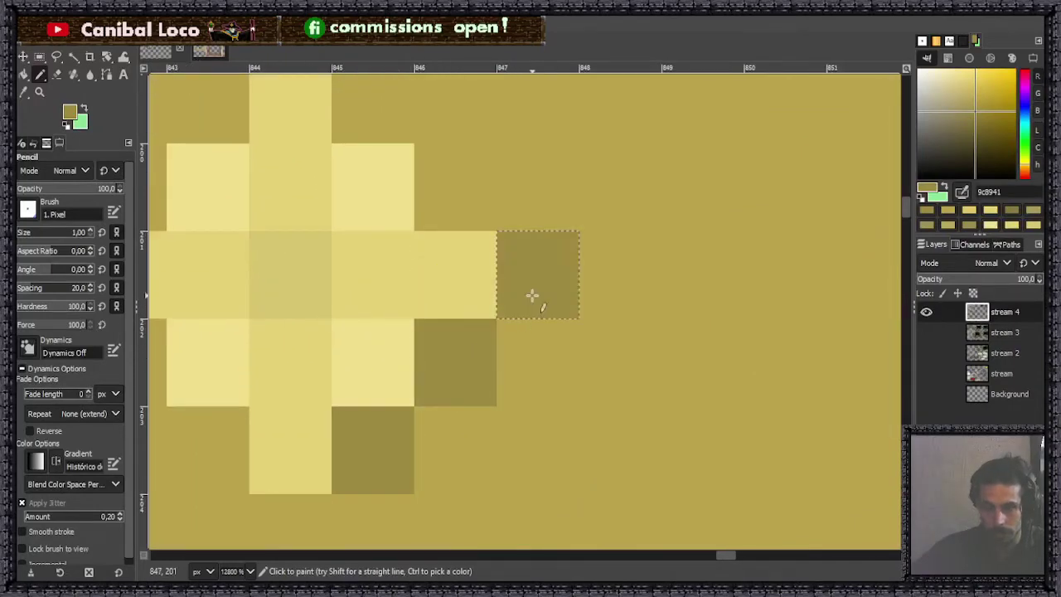
Step: Draw a 9c8941 diagonal shadow along the lower-right edge of the vertical arm's middle large diamond
scroll(530, 299, "down", 6)
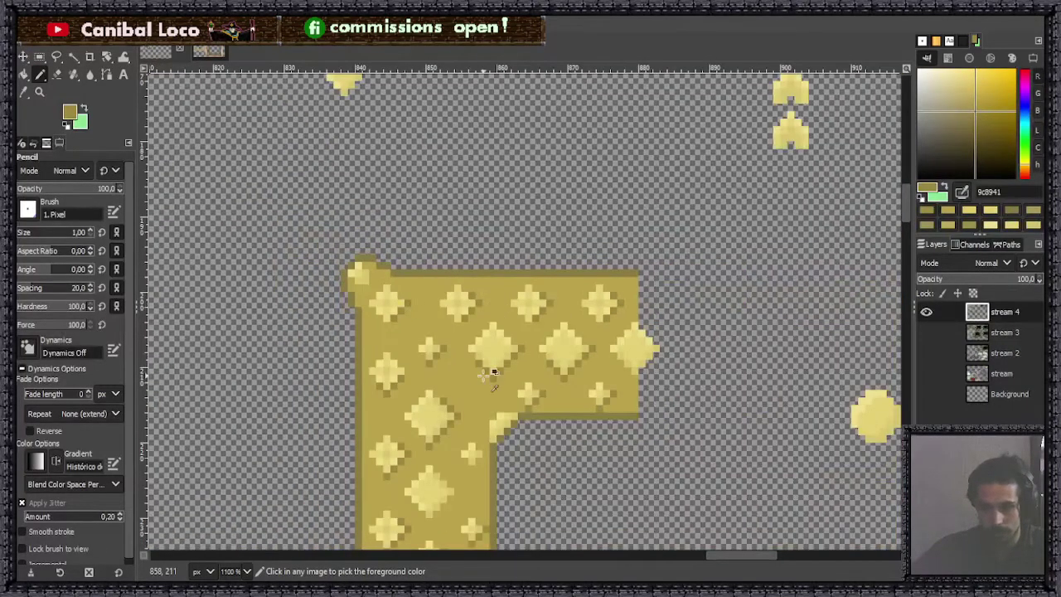
scroll(493, 373, "down", 3)
scroll(545, 378, "up", 6)
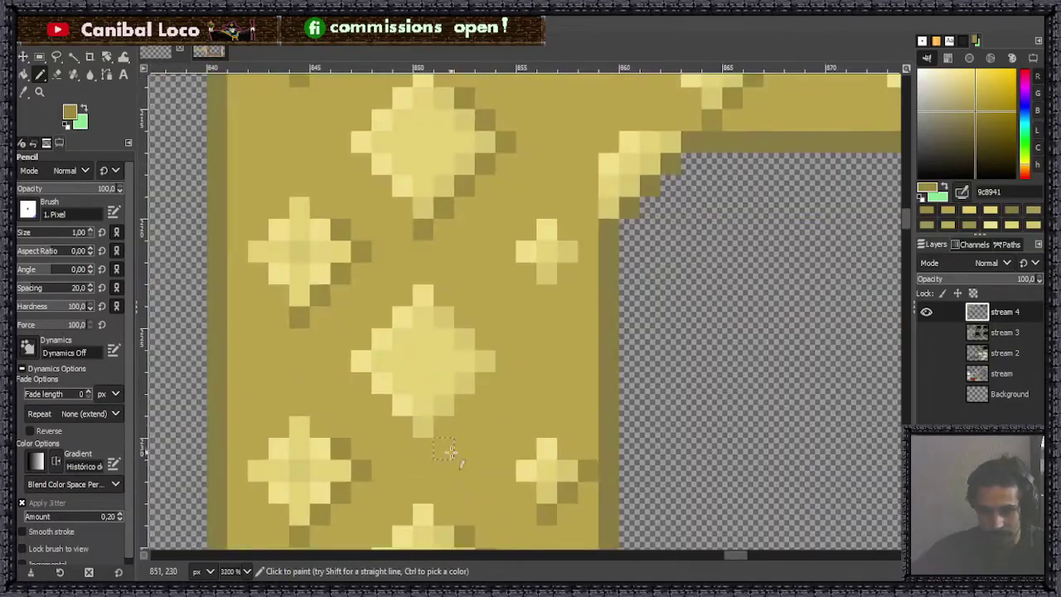
left_click(425, 447)
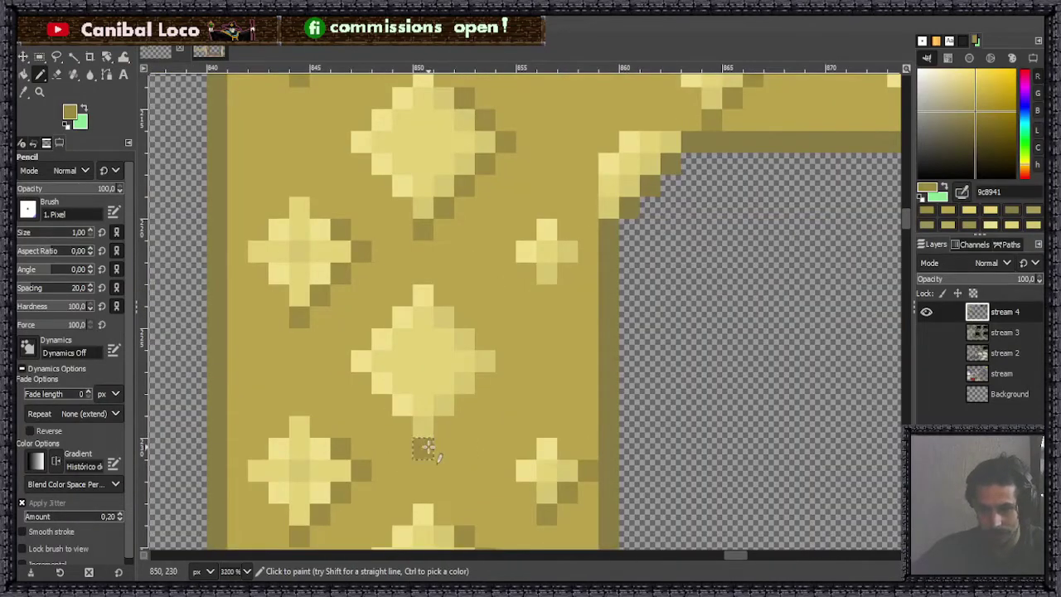
left_click(506, 360, "shift")
scroll(476, 332, "down", 5)
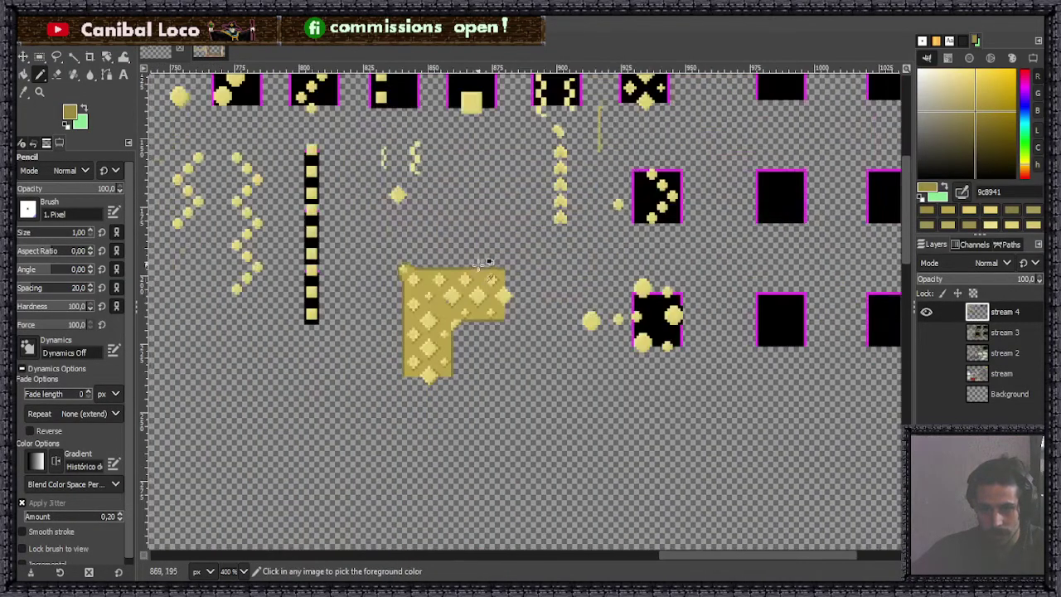
Step: Shade the lower-right edge of the vertical arm's small diamond nearest the inner corner with 9c8941 pixels
scroll(456, 344, "up", 3)
scroll(456, 344, "up", 3)
left_click(506, 388)
left_click(545, 383)
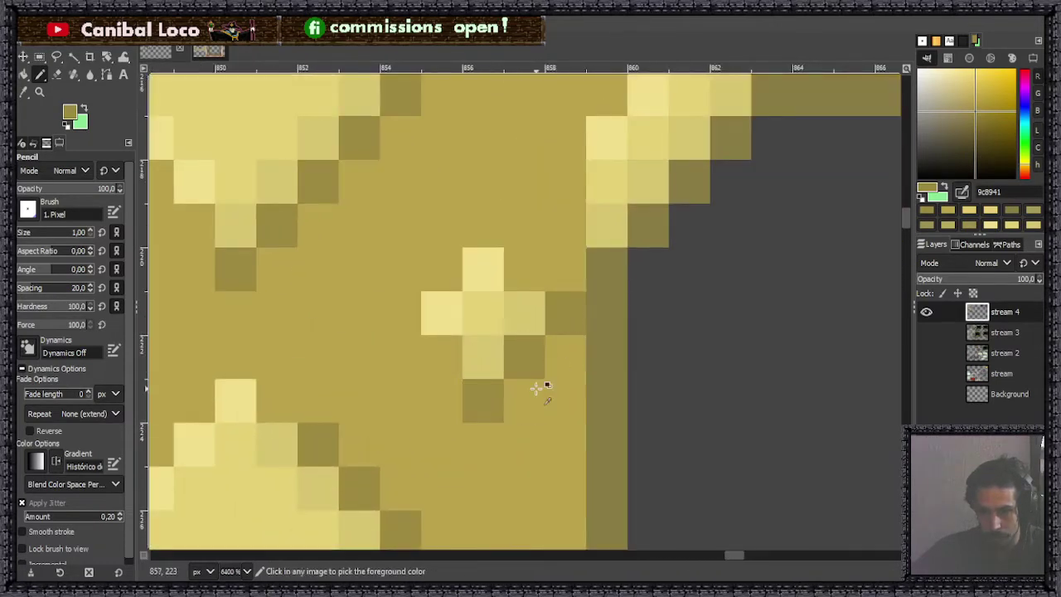
scroll(545, 383, "down", 2)
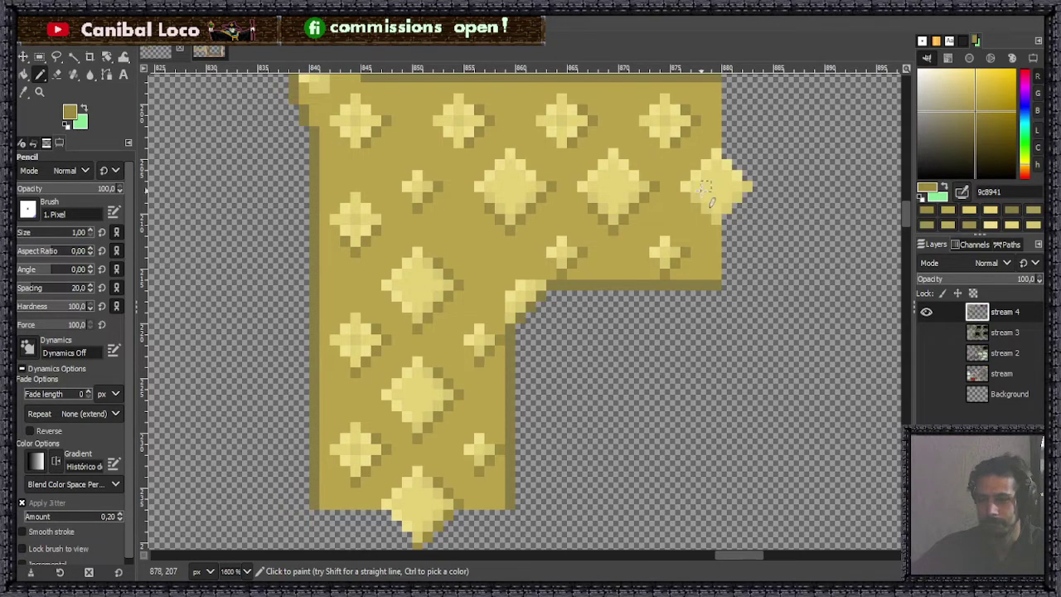
Step: Draw a 9c8941 diagonal shadow along the lower-right edge of the large diamond overhanging the horizontal arm's end
scroll(481, 362, "up", 3)
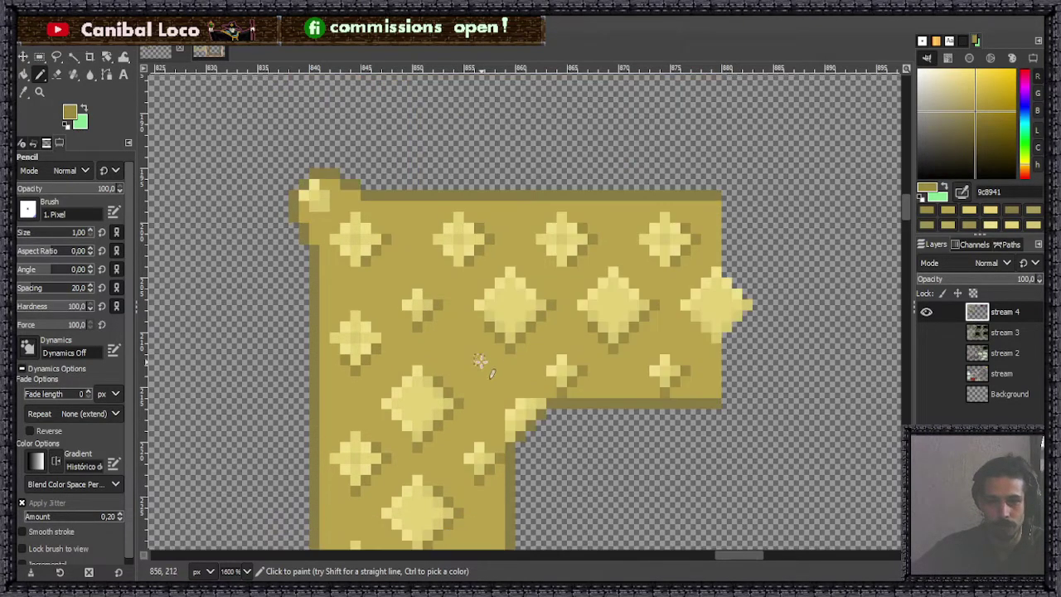
scroll(350, 244, "up", 6)
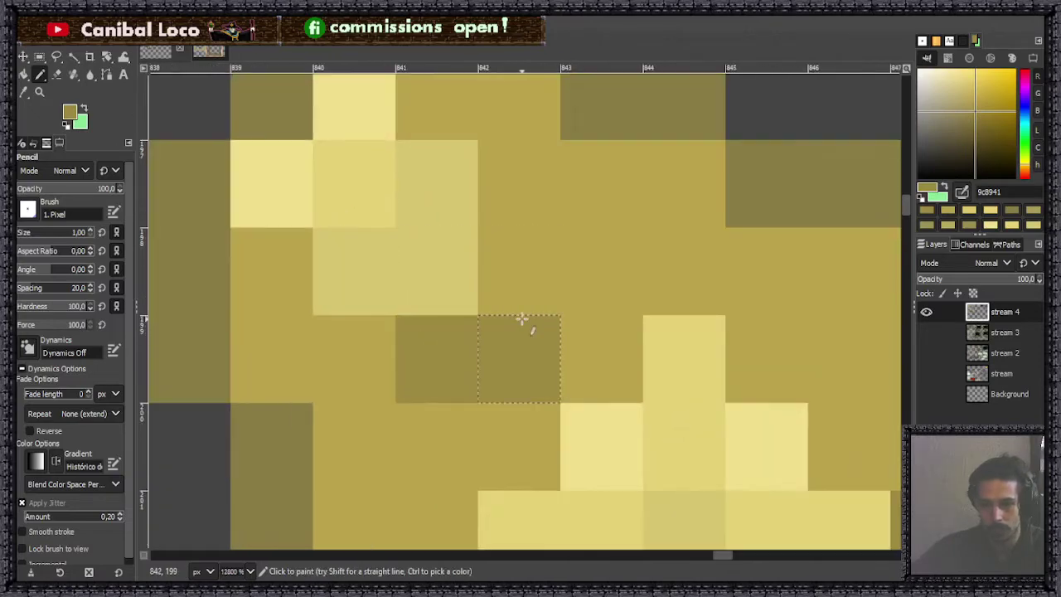
scroll(490, 355, "down", 8)
scroll(605, 280, "up", 5)
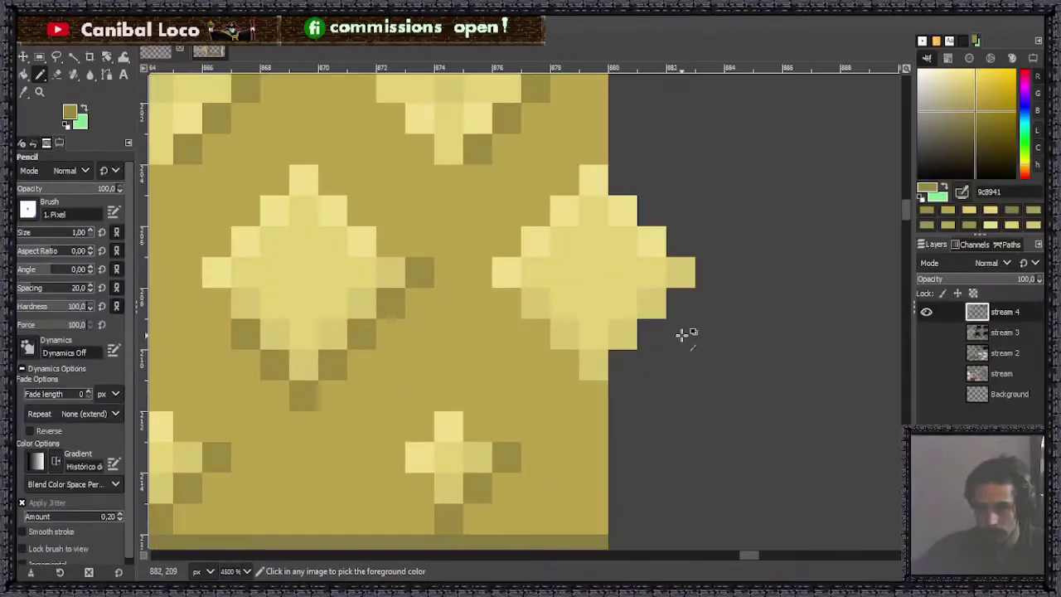
left_click(593, 386)
left_click(708, 276, "shift")
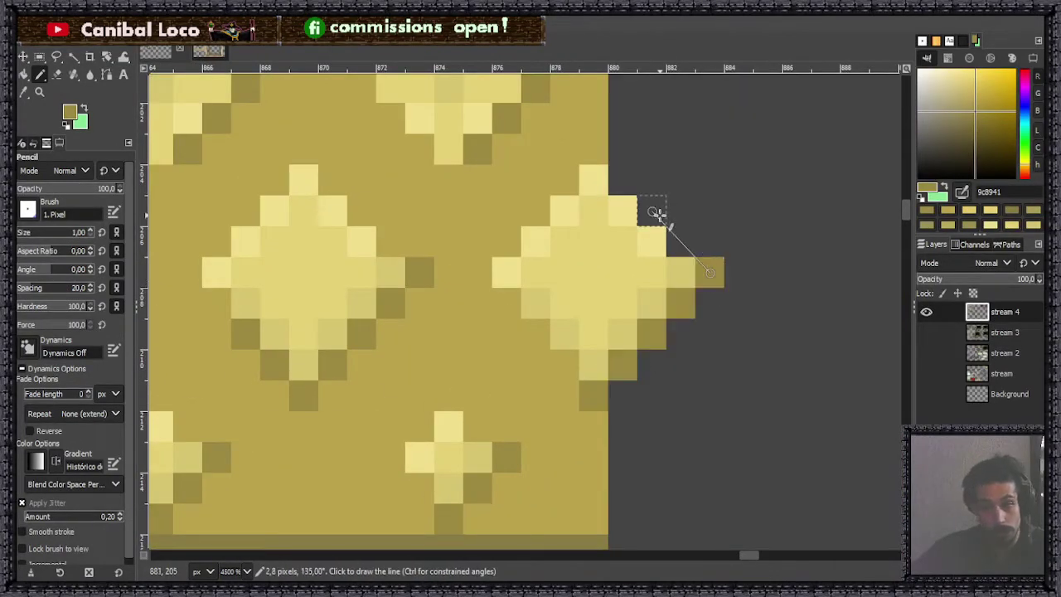
scroll(531, 278, "down", 5)
scroll(531, 277, "up", 6)
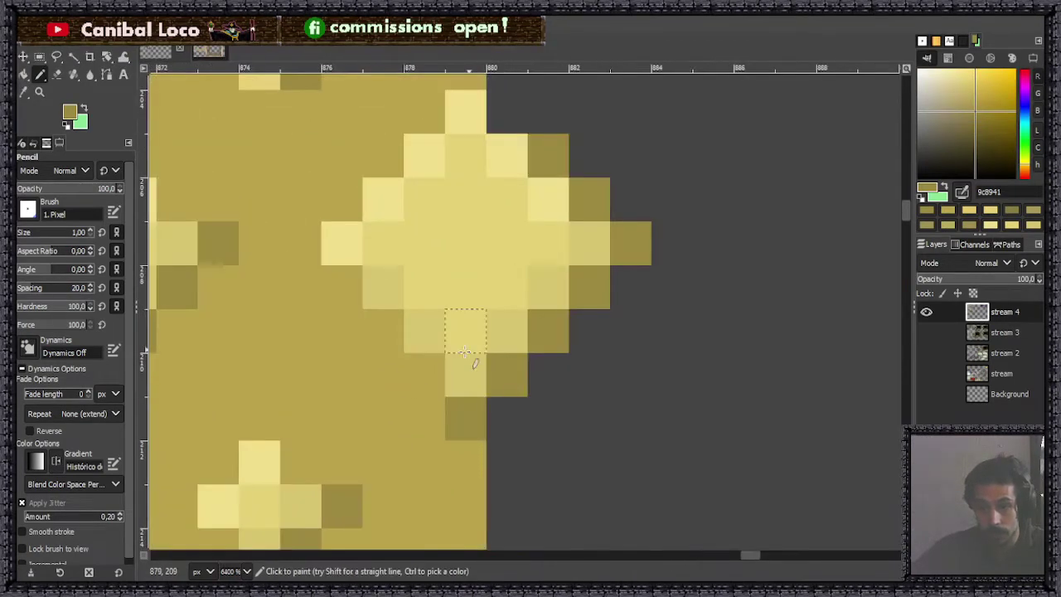
left_click(425, 373)
left_click(383, 330)
key("ctrl+z")
key("ctrl+z")
key("ctrl+z")
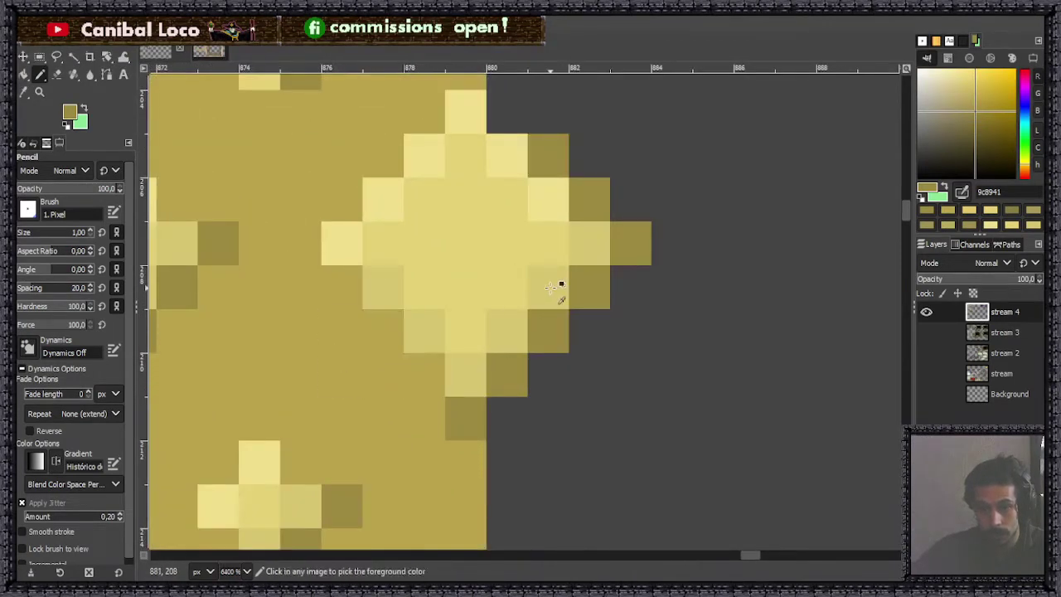
Step: Add 9c8941 shadow pixels along the lower-left edge of the large diamond at the horizontal arm's end
left_click(413, 375)
left_click(383, 332)
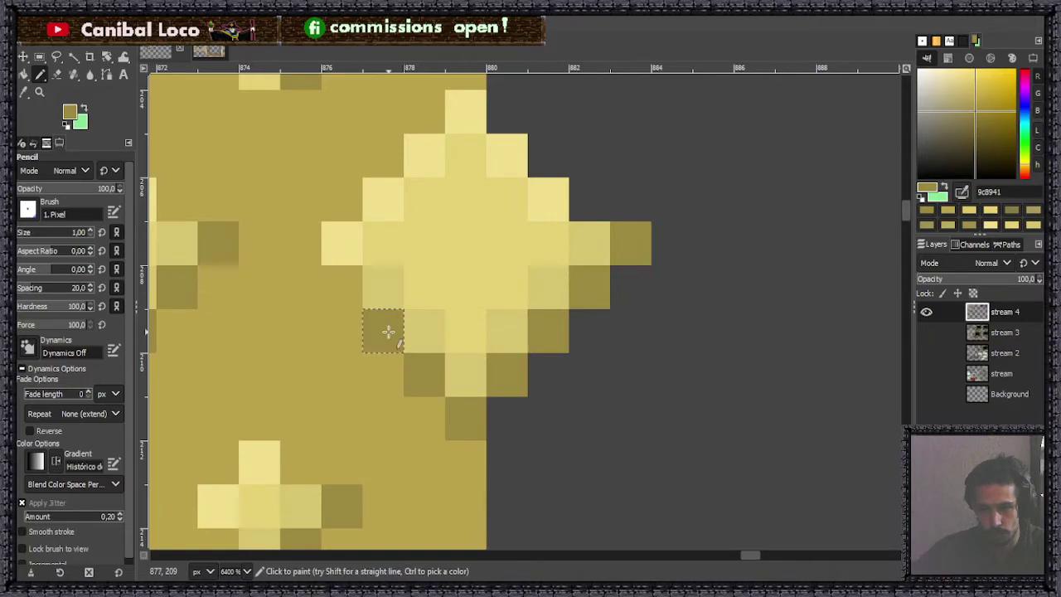
scroll(383, 331, "down", 6)
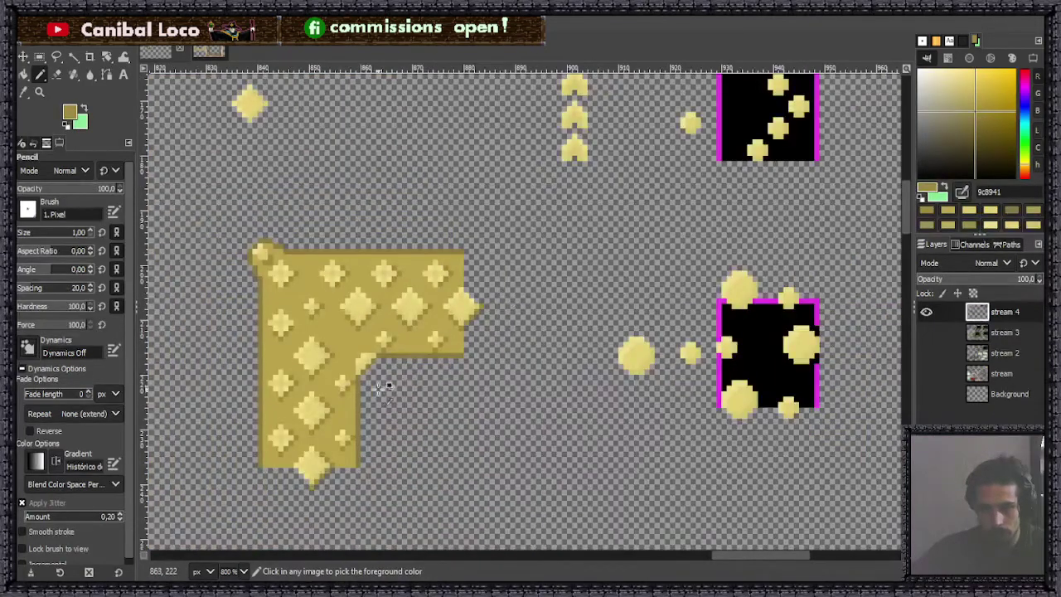
scroll(471, 277, "up", 5)
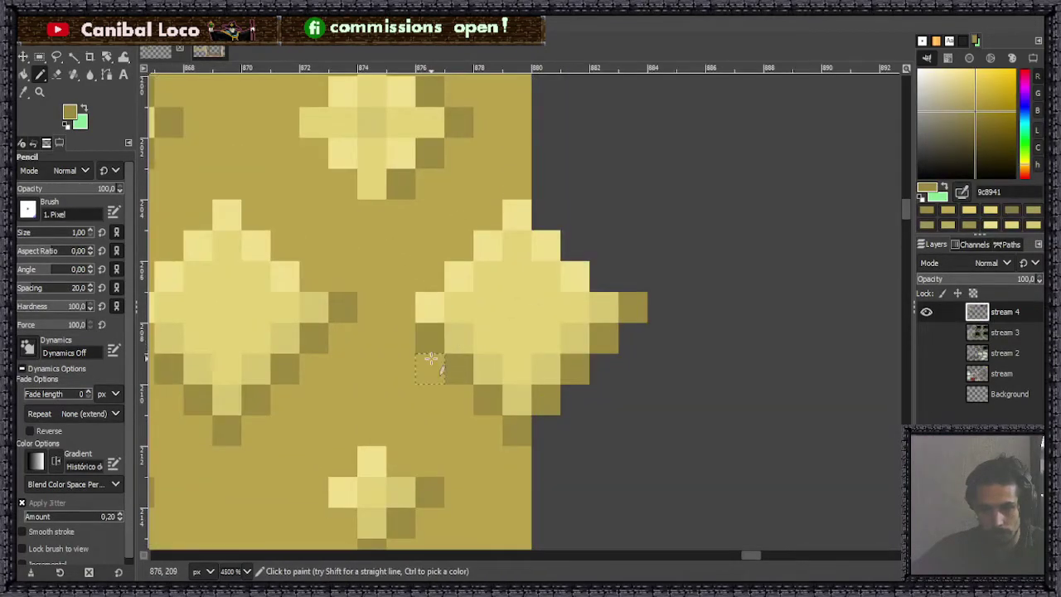
Step: Check the diamond shading across the whole frame corner and save the image
scroll(448, 356, "down", 4)
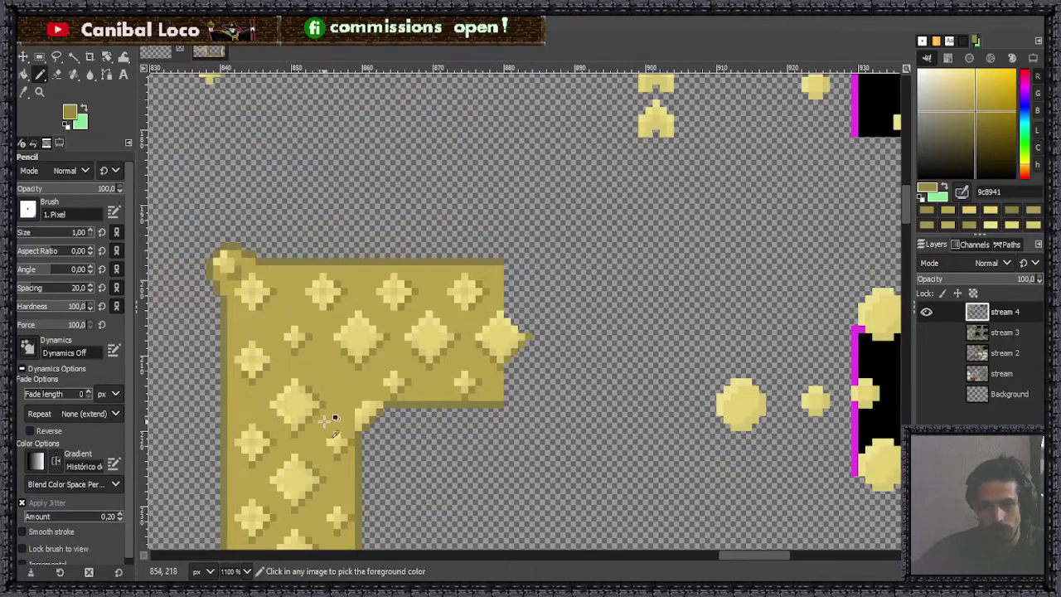
scroll(405, 362, "up", 1)
scroll(405, 362, "up", 1)
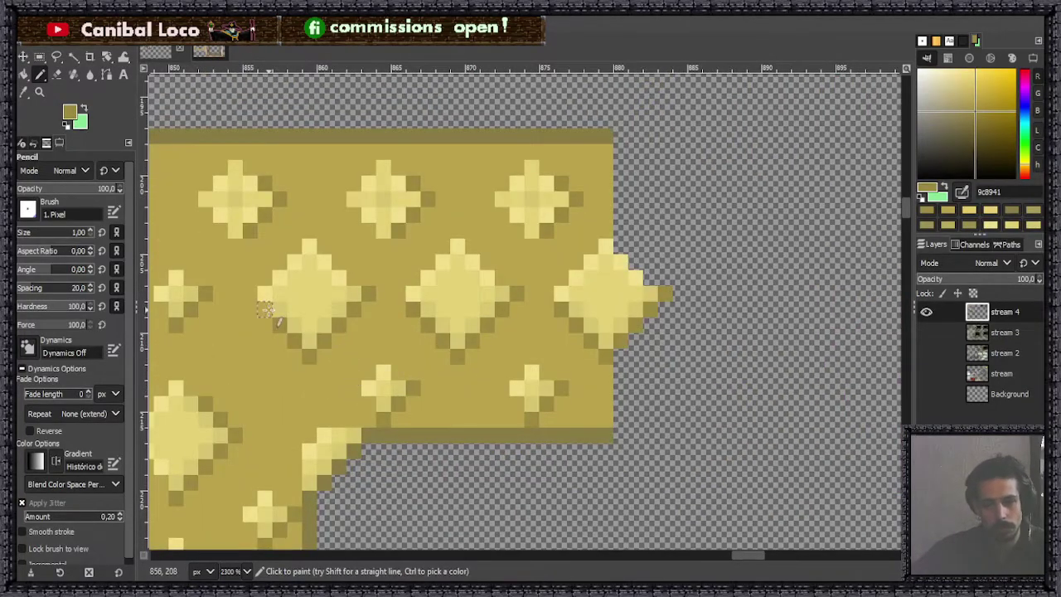
scroll(384, 350, "down", 7)
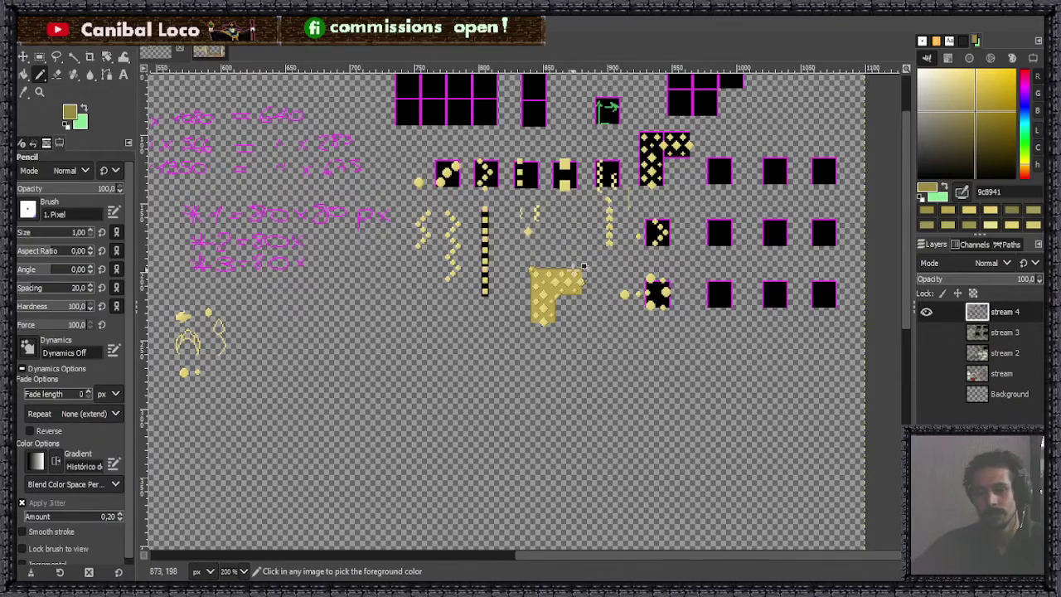
scroll(580, 264, "up", 3)
scroll(616, 272, "up", 2)
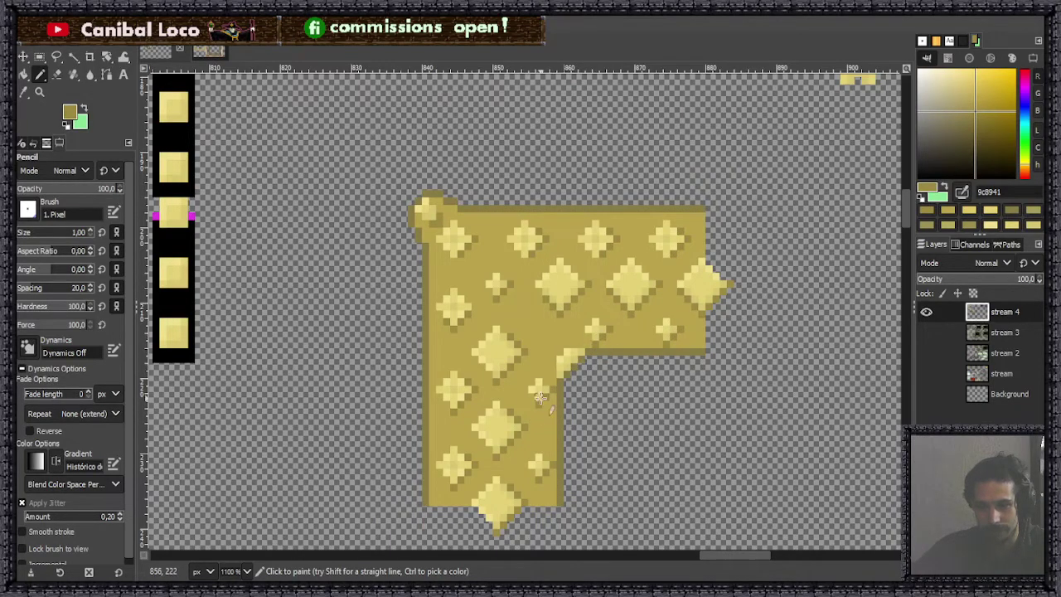
scroll(557, 380, "down", 2)
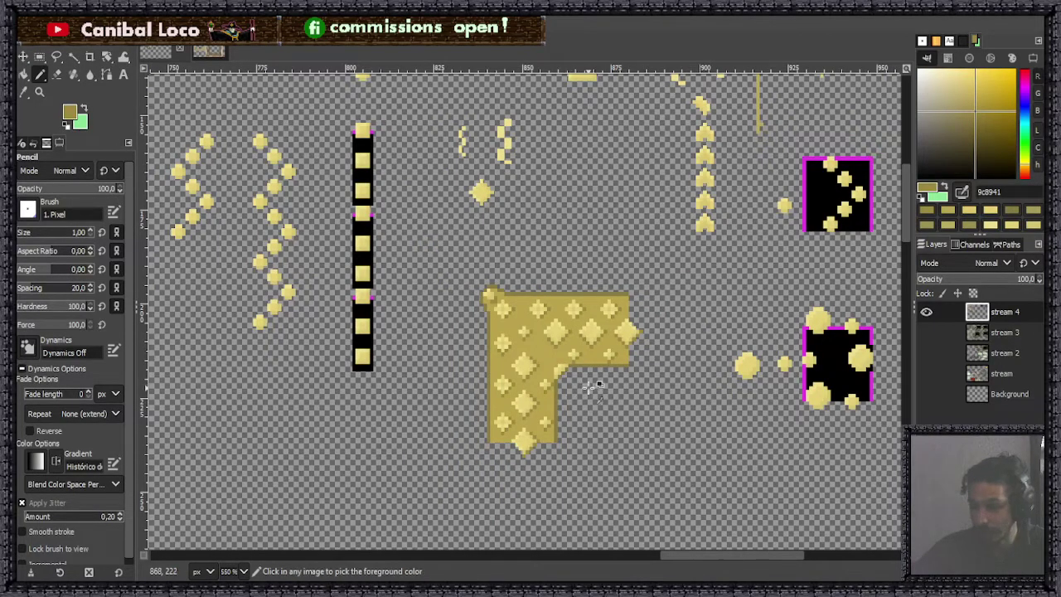
scroll(580, 402, "down", 2)
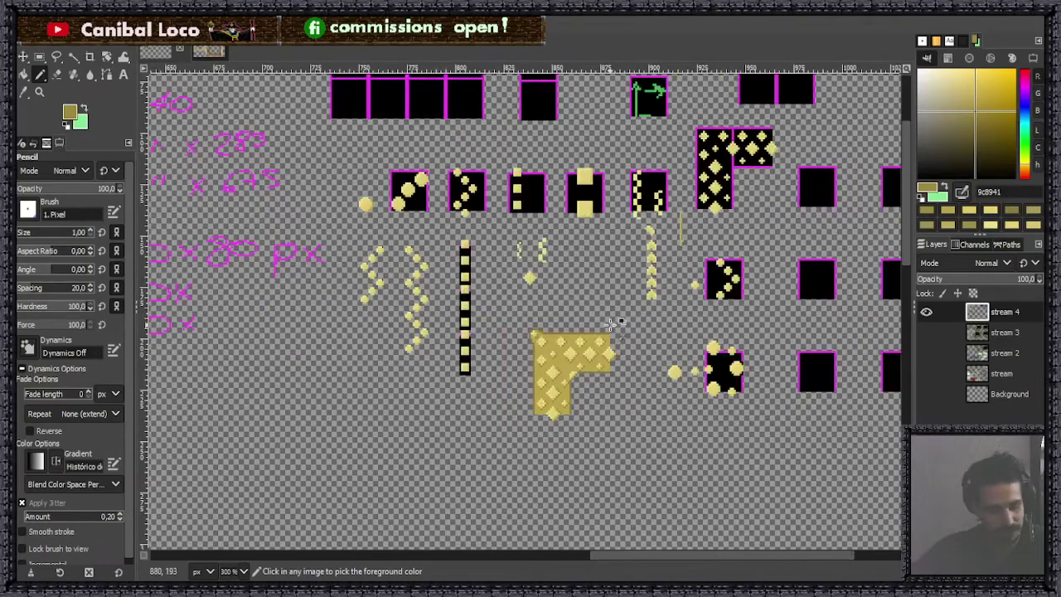
key("ctrl+s")
Step: Bucket-fill the black interior of the square tile with round studs using the frame's base gold baa34c
key("shift+b")
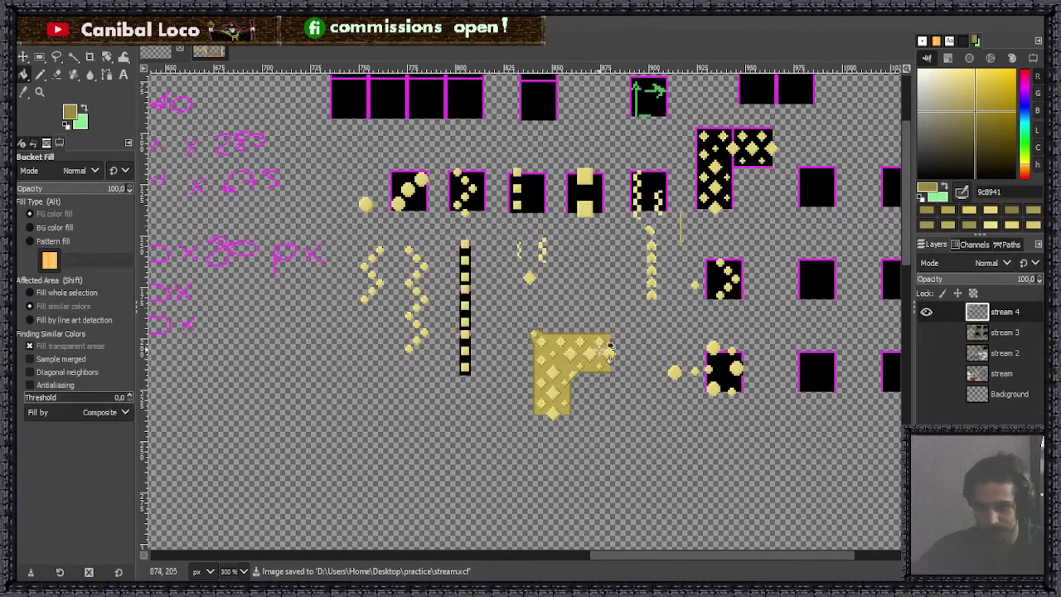
scroll(597, 357, "up", 5)
left_click(580, 373, "ctrl")
scroll(580, 382, "down", 5)
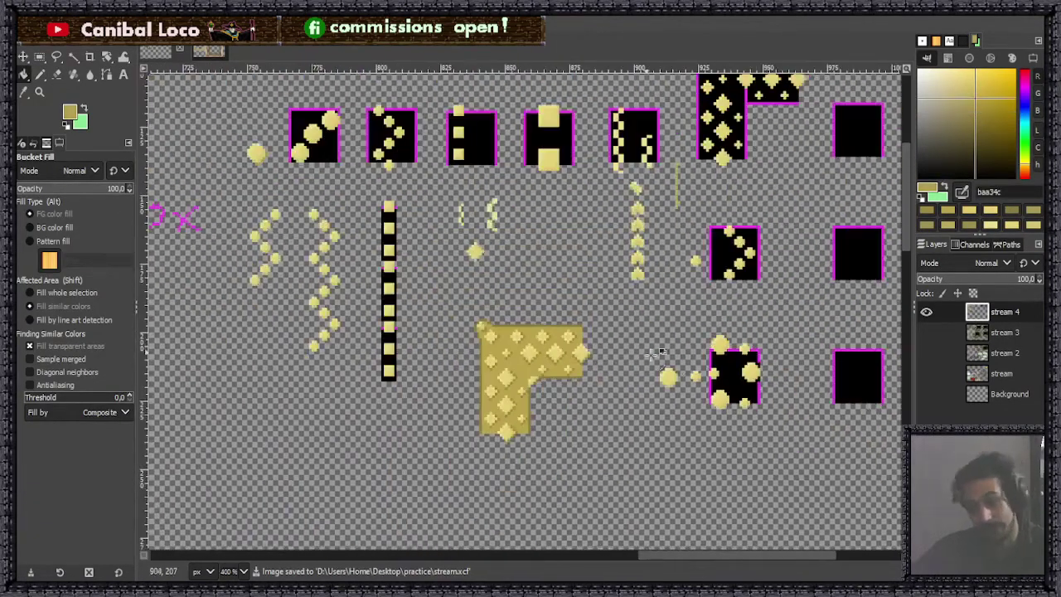
scroll(658, 374, "up", 6)
left_click(655, 381)
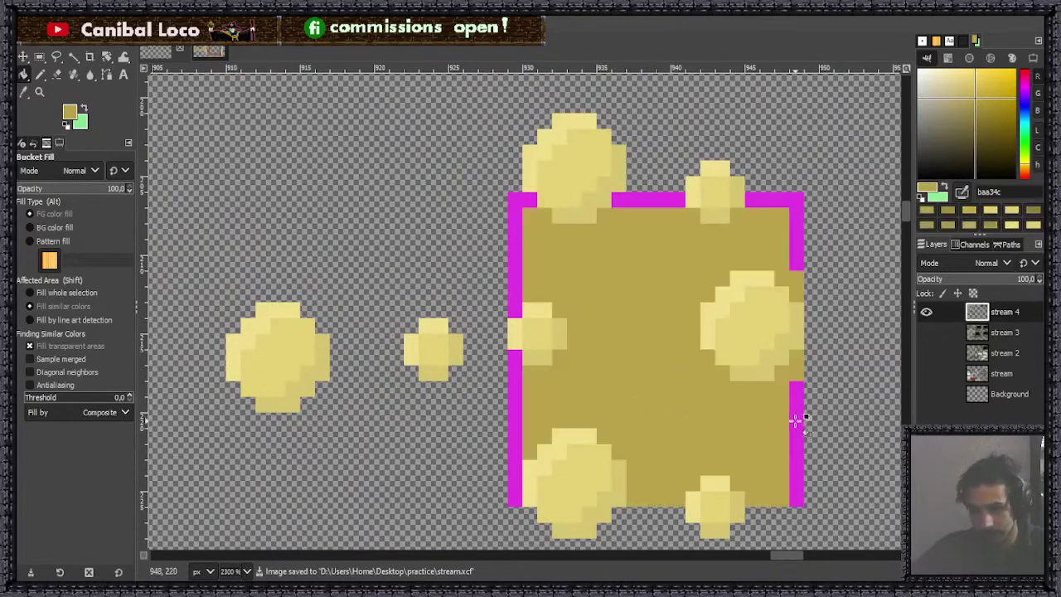
Step: Fill the magenta border segments around the round-stud tile with baa34c
left_click(798, 423)
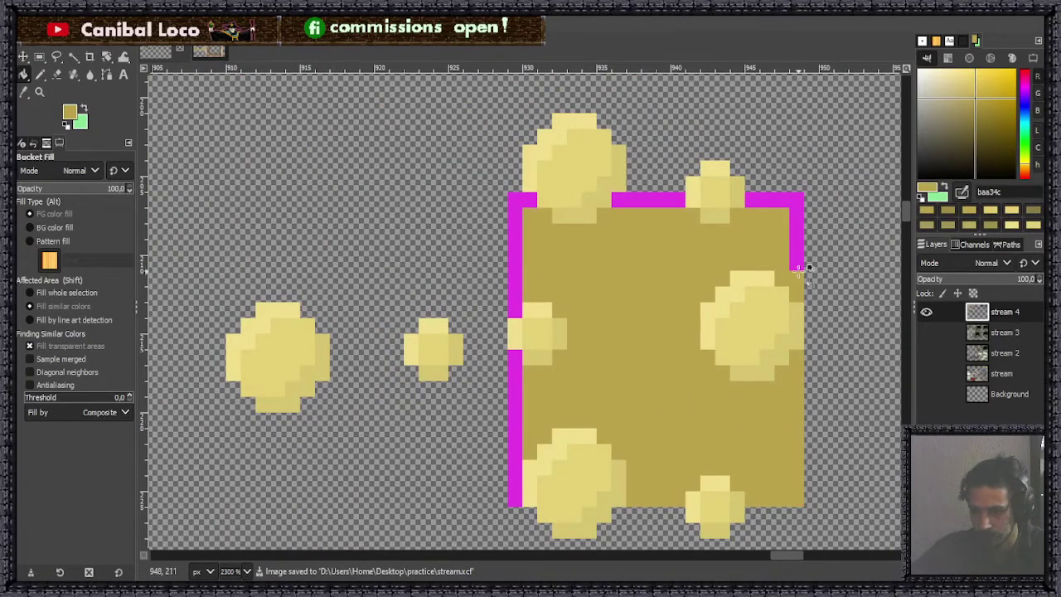
left_click(797, 207)
left_click(642, 200)
left_click(514, 231)
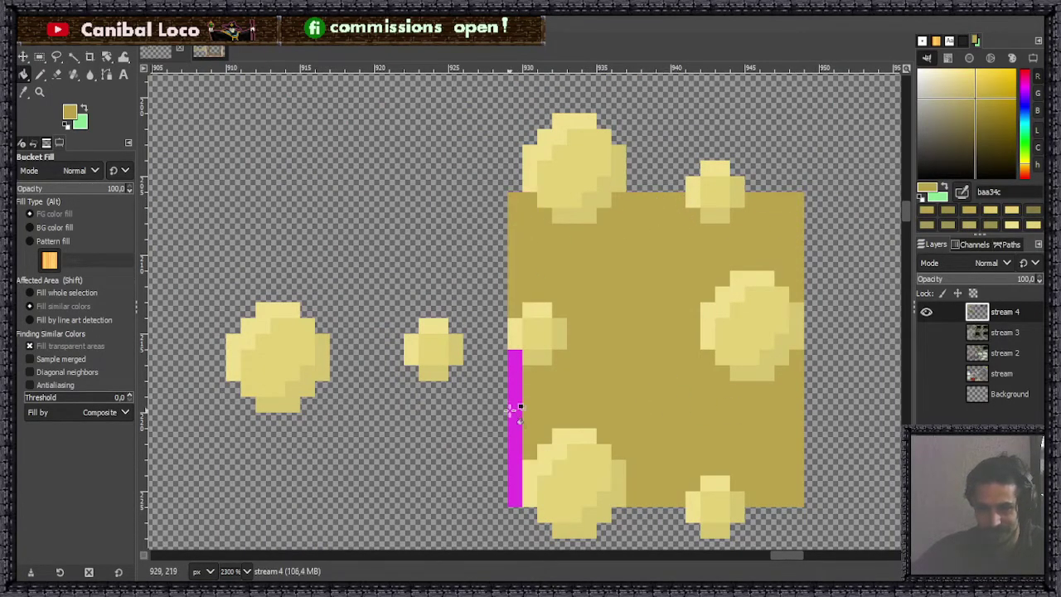
left_click(515, 407)
Step: Pick shadow color 9c8941 from the frame corner and pencil a shadow under and right of the tile's left small stud
key("n")
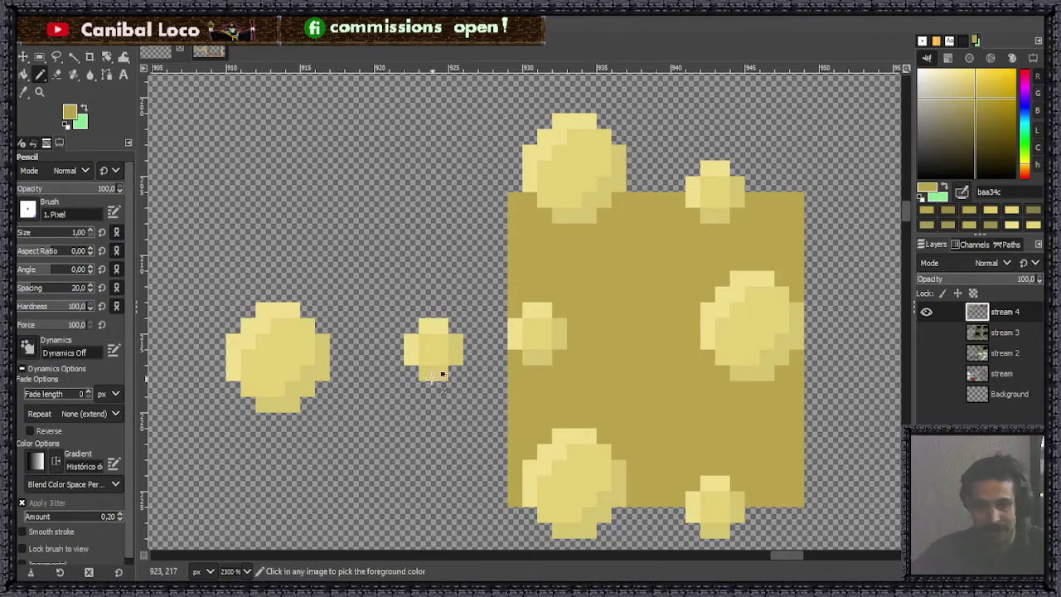
scroll(611, 316, "down", 5)
scroll(391, 320, "up", 5)
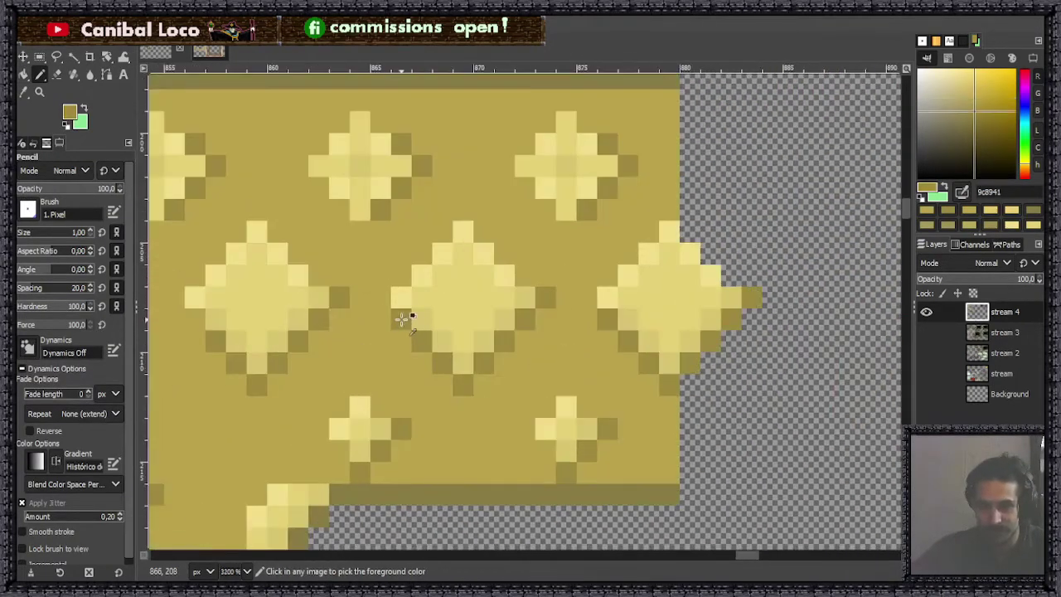
scroll(415, 340, "down", 1)
scroll(427, 355, "down", 4)
scroll(730, 336, "up", 5)
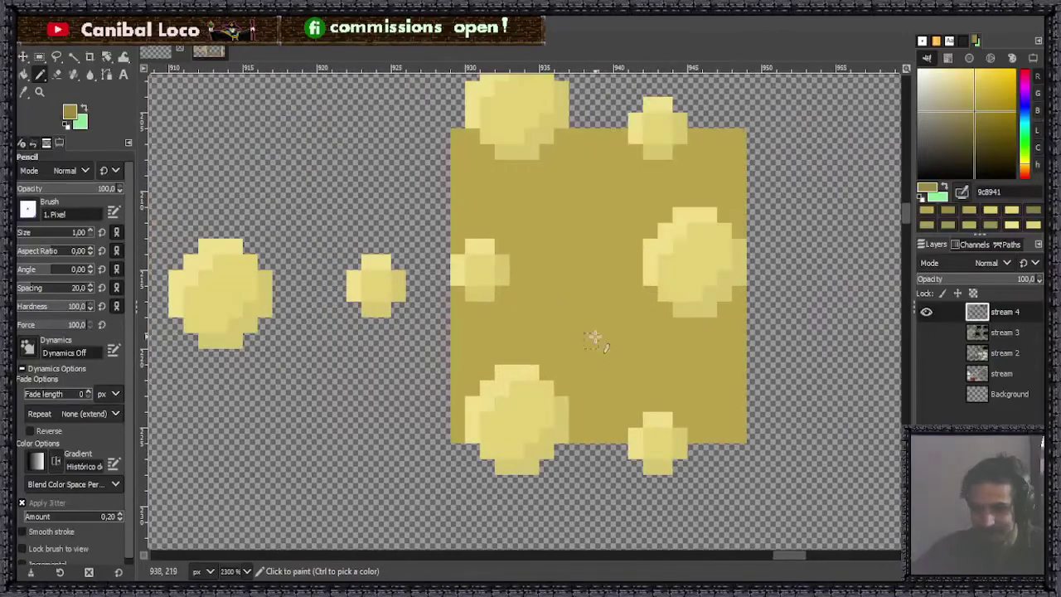
left_click_drag(486, 309, 472, 309)
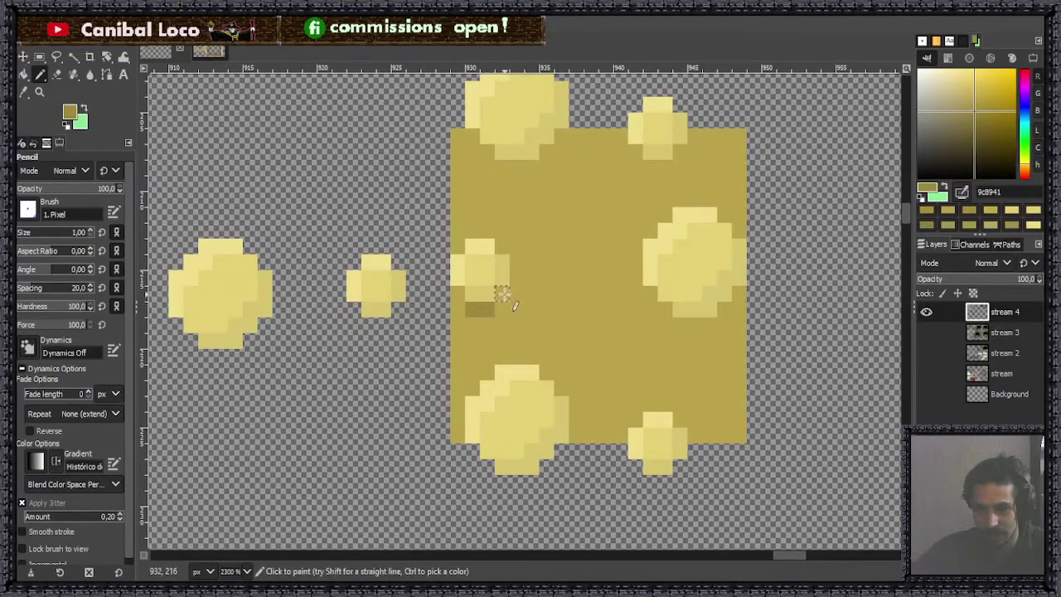
left_click(503, 293)
left_click(516, 277)
left_click(516, 262)
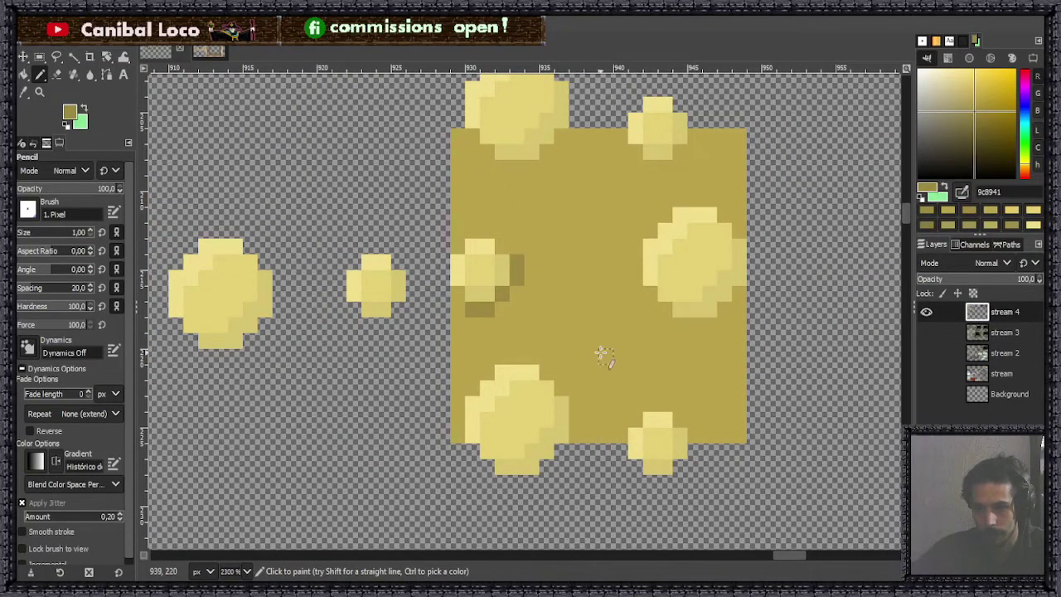
Step: Draw a 9c8941 shadow beneath and along the right side of the large stud in the tile's lower-left corner
scroll(602, 355, "down", 4)
scroll(597, 291, "up", 5)
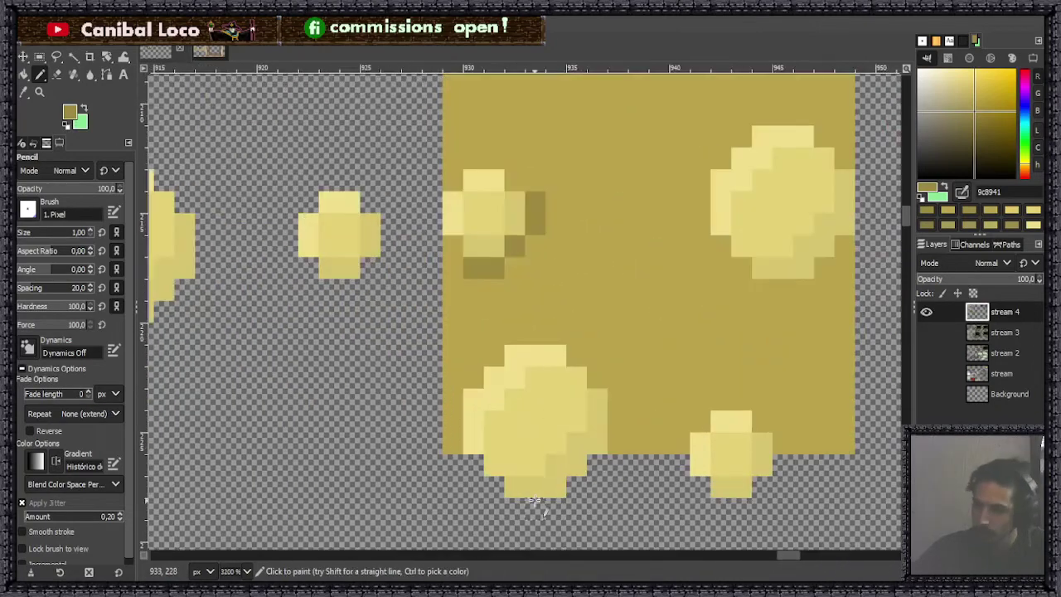
left_click_drag(514, 507, 556, 507)
left_click(620, 444, "shift")
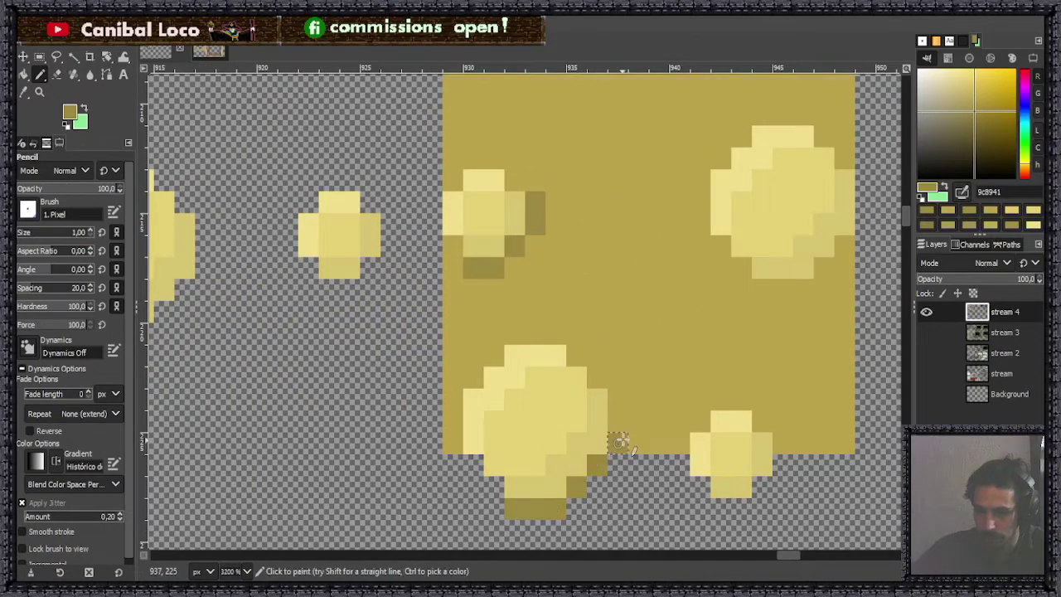
mouse_move(620, 442)
left_mouse_down()
mouse_move(613, 421)
mouse_move(626, 423)
left_mouse_up()
left_click(596, 381)
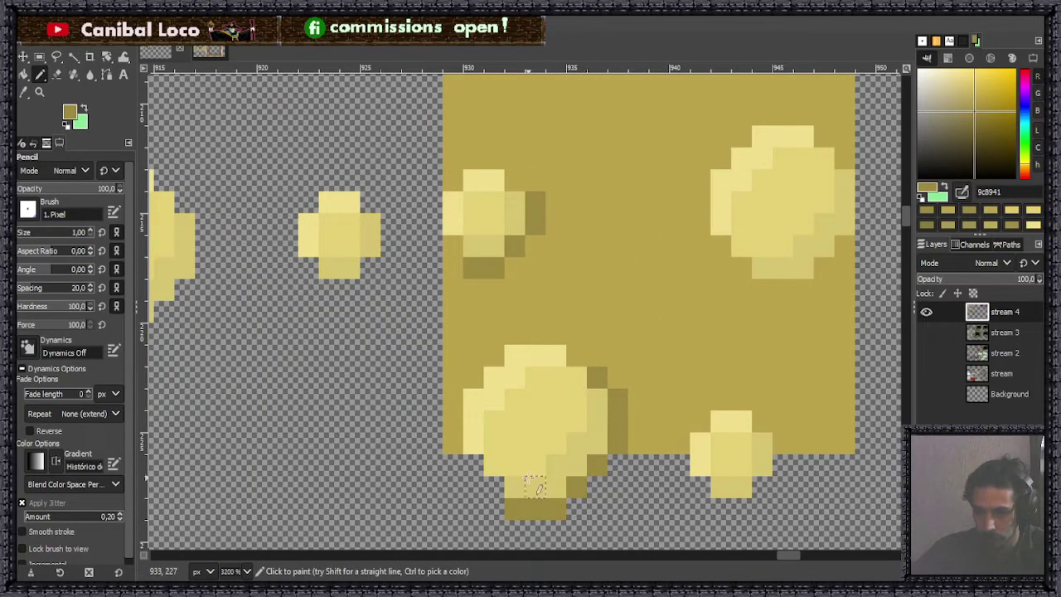
Step: Draw a 9c8941 shadow along the right side, lower-right edge and underside of the large stud on the tile's right edge
scroll(541, 485, "down", 5)
scroll(496, 438, "up", 5)
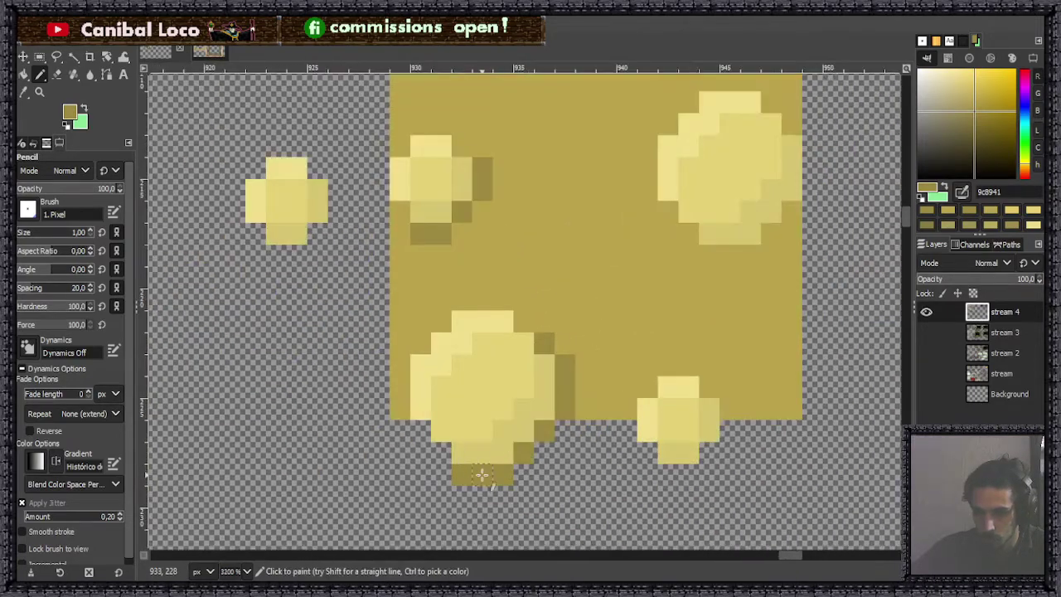
scroll(688, 448, "down", 4)
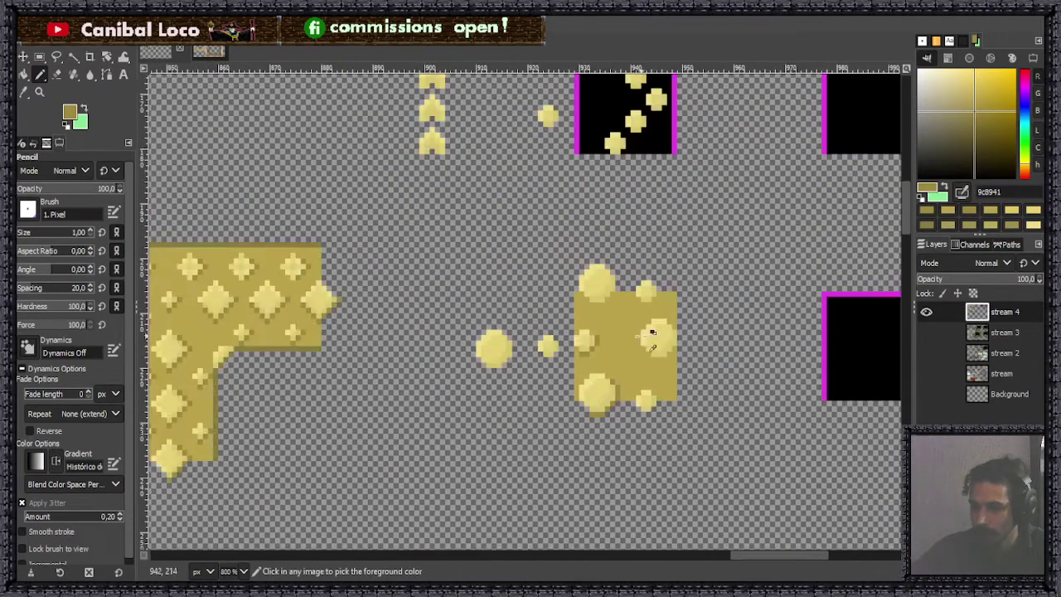
scroll(630, 404, "down", 2)
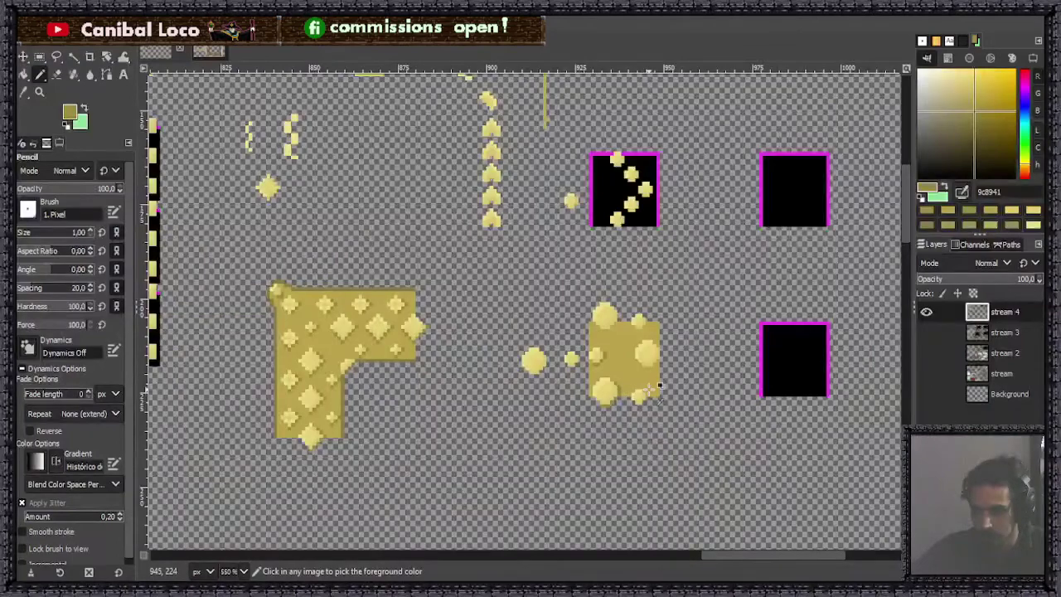
scroll(671, 344, "up", 6)
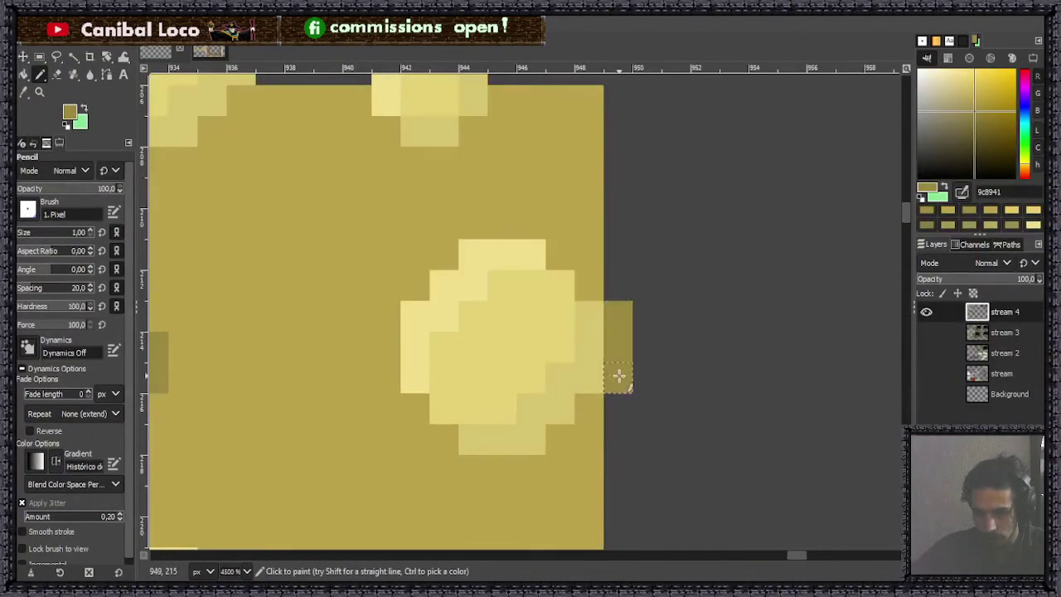
left_click(539, 469, "shift")
left_click(469, 478, "shift")
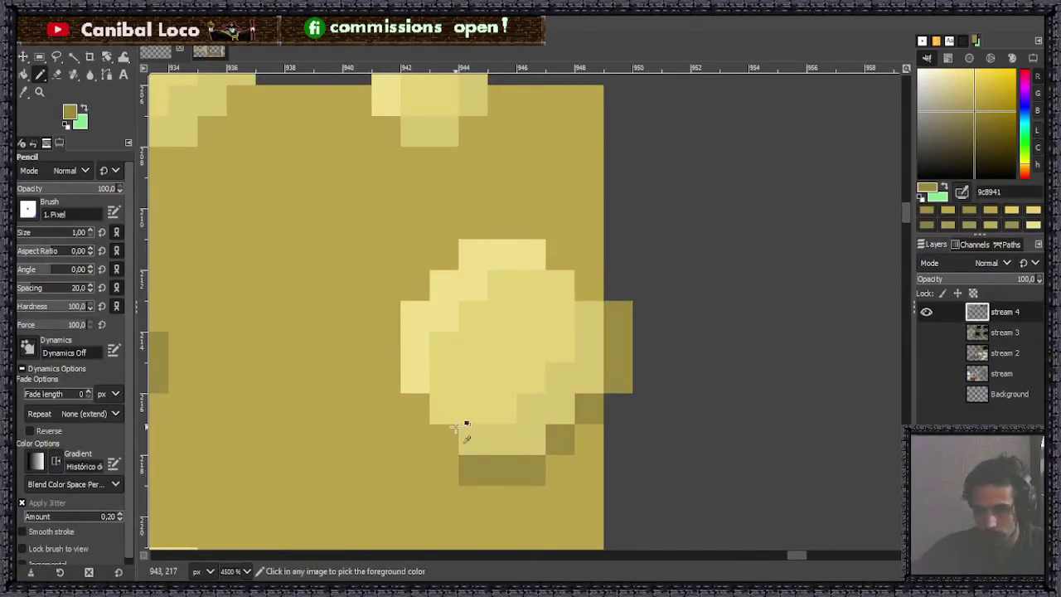
Step: Save the image with the finished stud shadows
key("3")
key("ctrl+s")
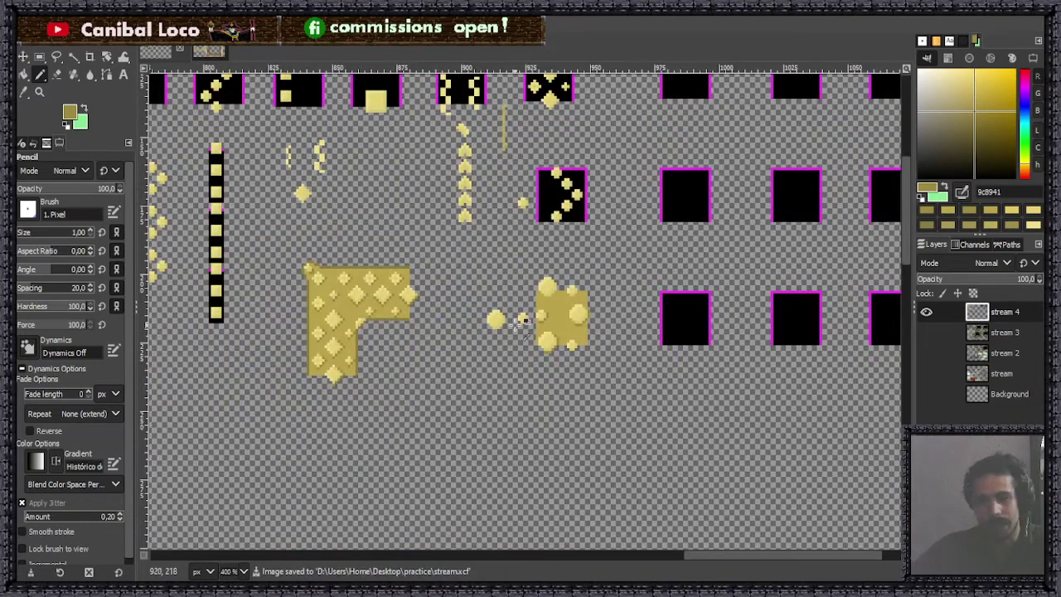
scroll(522, 321, "down", 3)
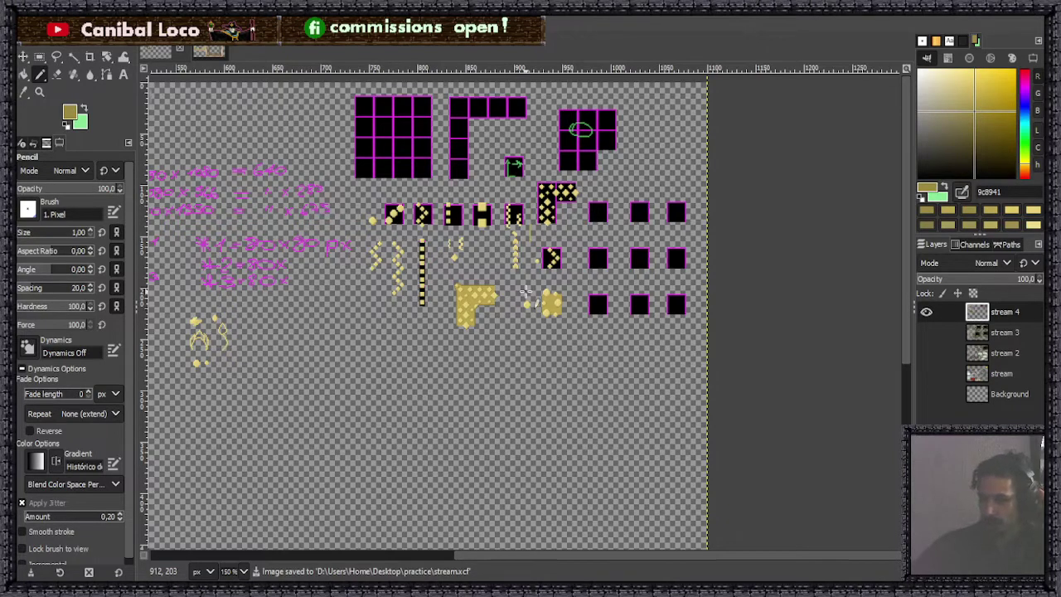
key("ctrl+s")
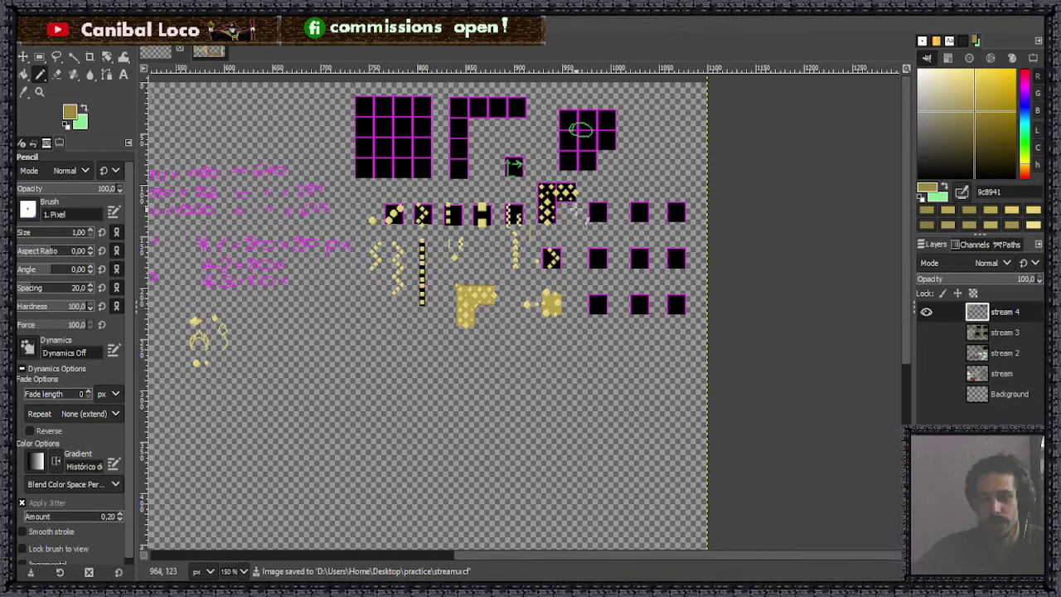
Step: Examine the handwritten size notes and the black tile grid layouts across the canvas
left_click_drag(557, 250, 540, 258)
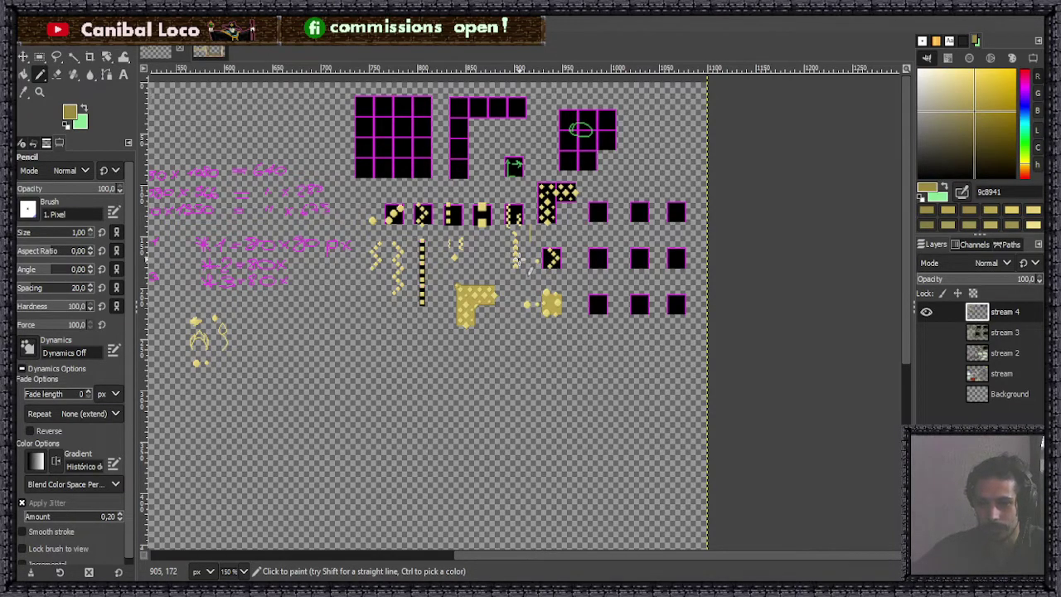
scroll(514, 258, "down", 4)
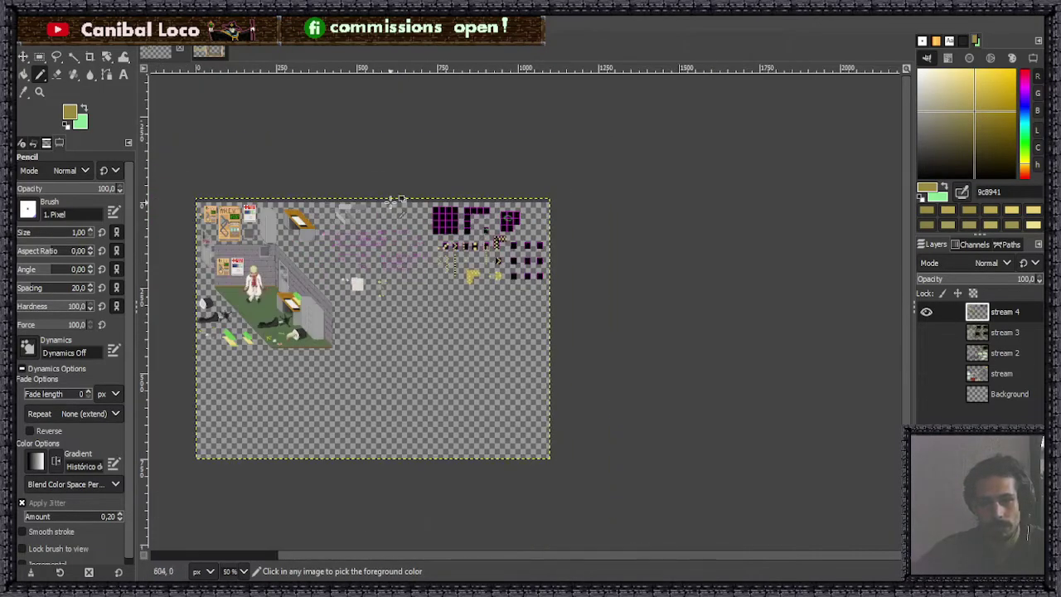
scroll(423, 286, "up", 6)
scroll(423, 286, "down", 6)
scroll(389, 299, "up", 6)
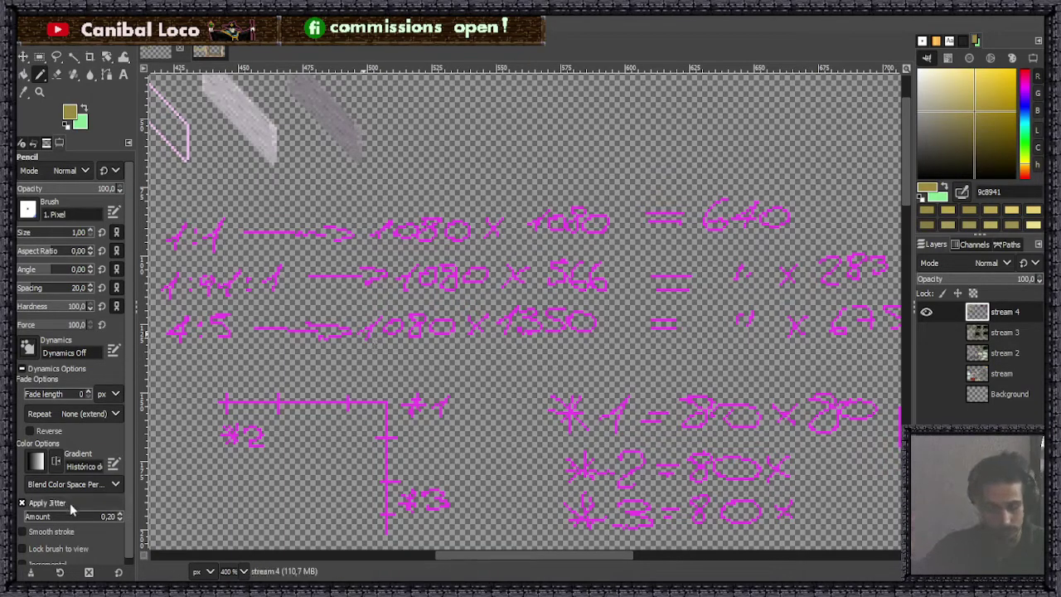
scroll(470, 407, "down", 7)
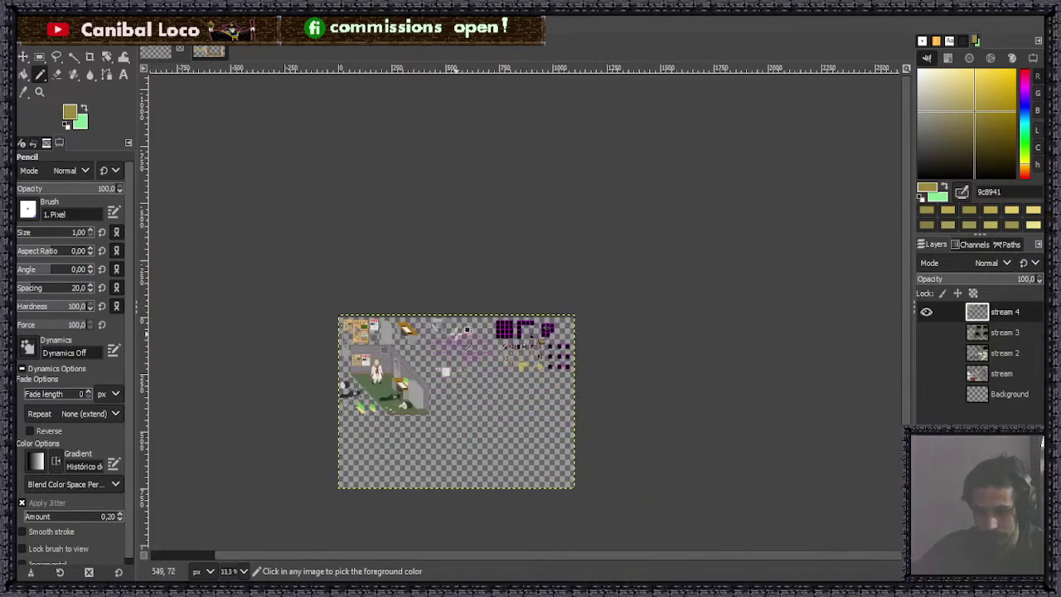
scroll(489, 476, "up", 2)
scroll(578, 193, "up", 6)
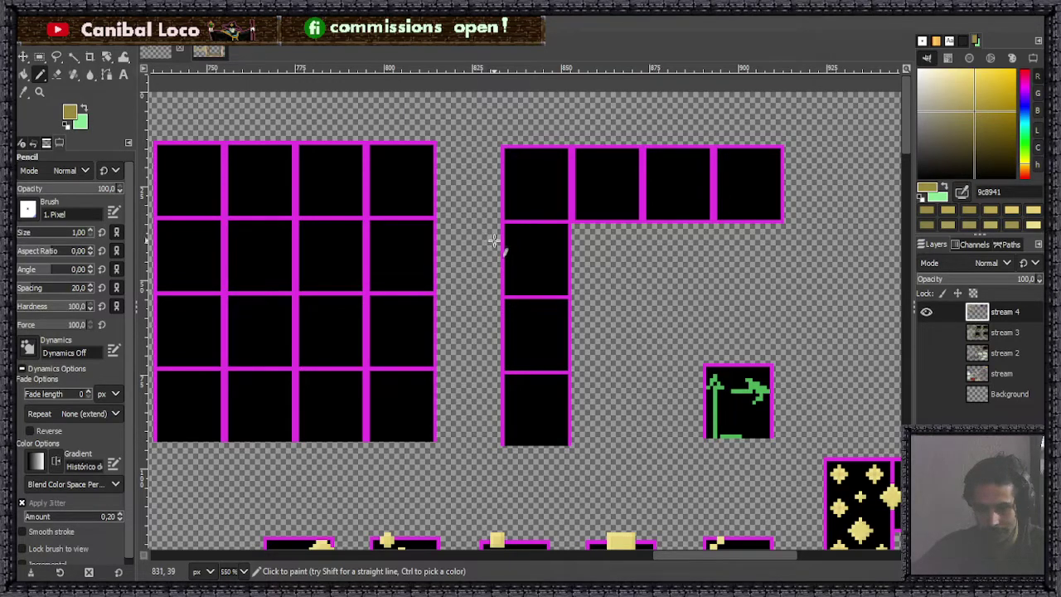
scroll(498, 248, "down", 4)
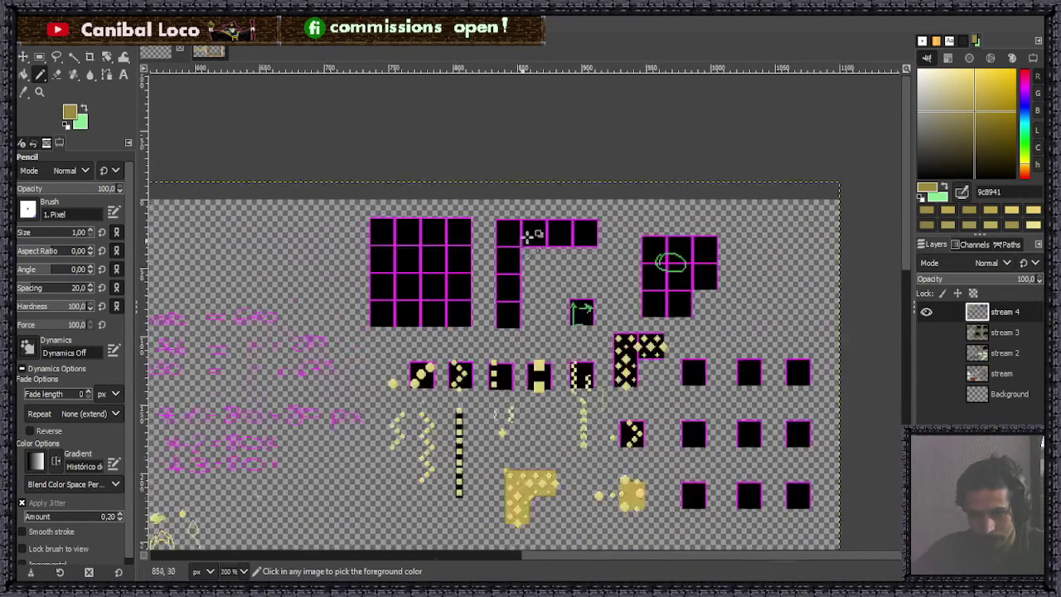
scroll(530, 235, "down", 2)
scroll(391, 257, "up", 4)
scroll(423, 272, "down", 3)
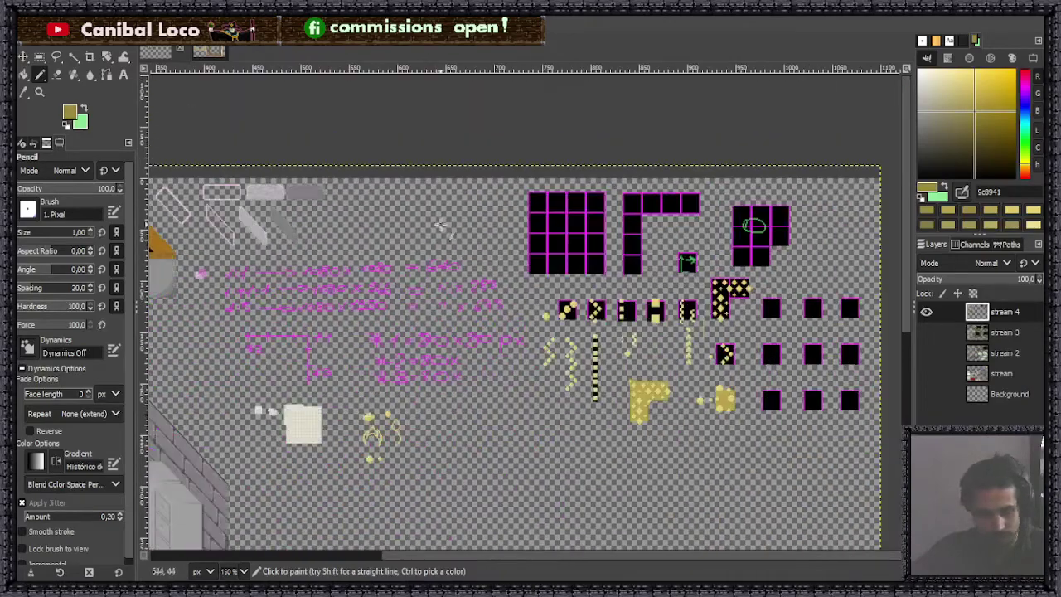
Step: Pick magenta ec43e9 from the handwritten notes, pencil "640/2=320" in the empty area above them, and save the image
scroll(402, 291, "up", 7)
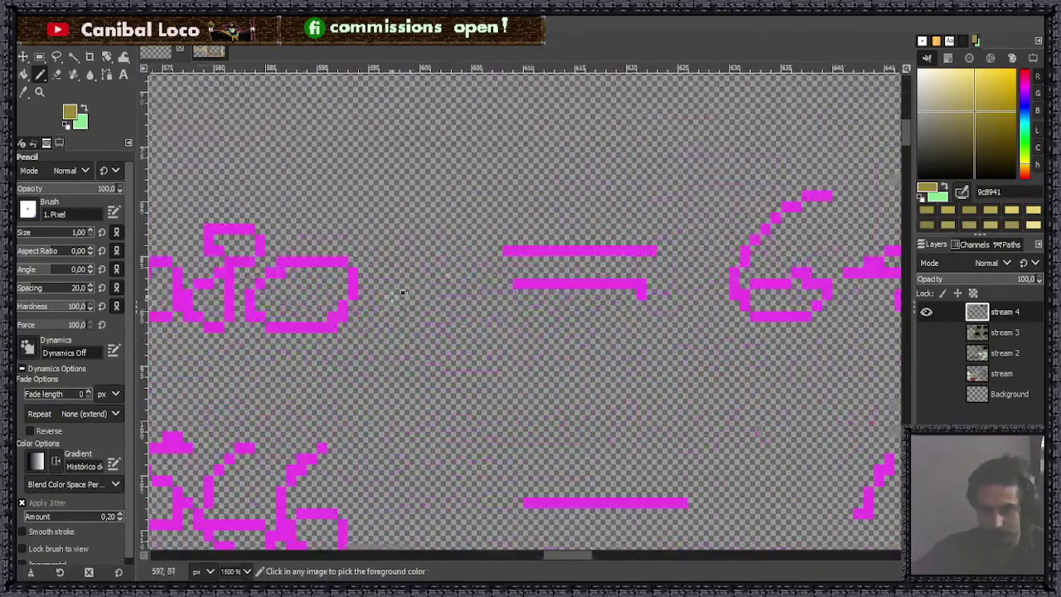
left_click(539, 251, "ctrl")
scroll(539, 251, "down", 3)
scroll(526, 249, "up", 3)
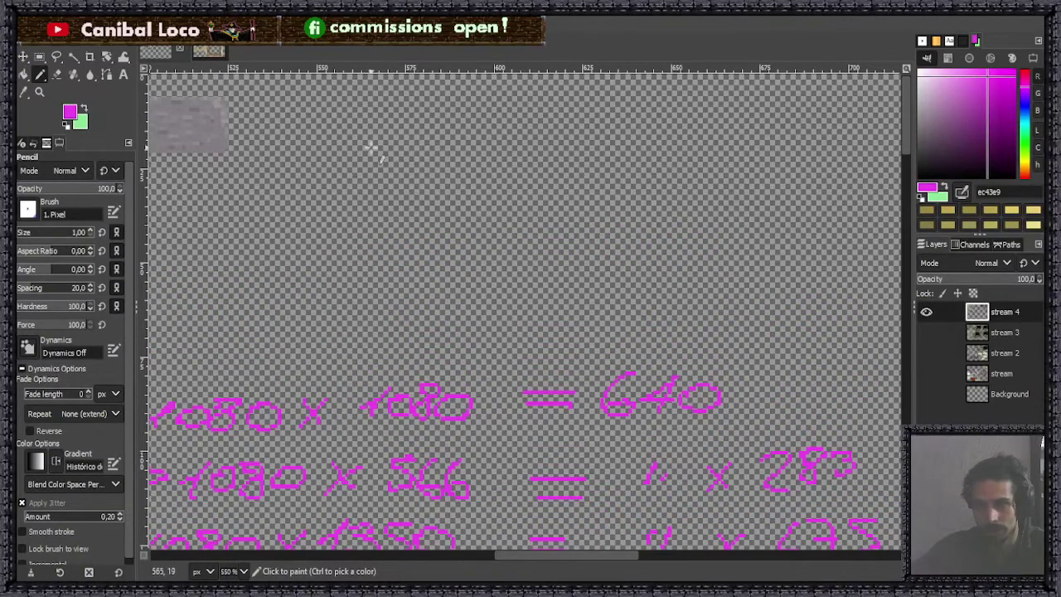
mouse_move(373, 131)
left_mouse_down()
mouse_move(349, 165)
mouse_move(411, 143)
mouse_move(432, 168)
mouse_move(465, 164)
left_mouse_up()
mouse_move(524, 126)
left_mouse_down()
mouse_move(474, 195)
mouse_move(562, 176)
mouse_move(600, 151)
left_mouse_up()
mouse_move(572, 167)
left_mouse_down()
mouse_move(596, 153)
mouse_move(593, 163)
mouse_move(701, 151)
left_mouse_up()
key("ctrl+s")
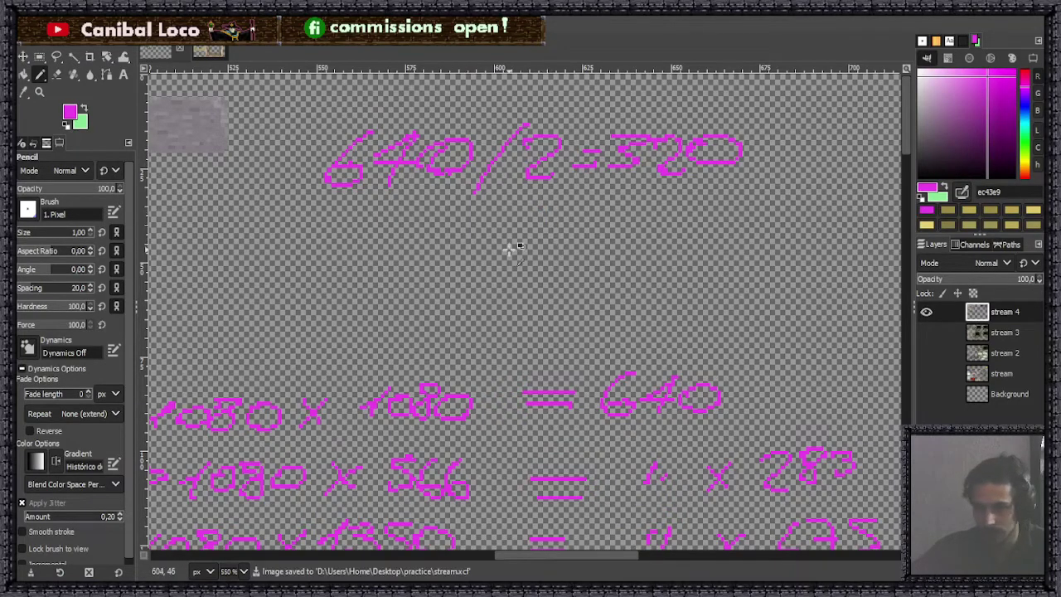
Step: Pencil the unit "px" in magenta after the 320 in the new calculation
scroll(498, 246, "down", 6)
scroll(539, 223, "up", 8)
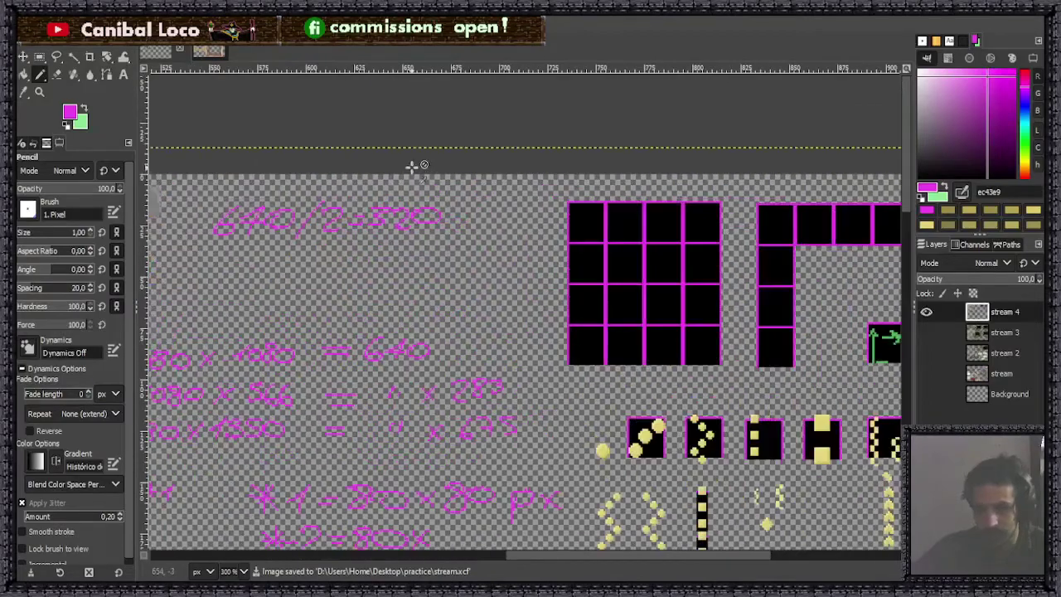
left_click_drag(603, 261, 603, 342)
left_click_drag(603, 263, 610, 290)
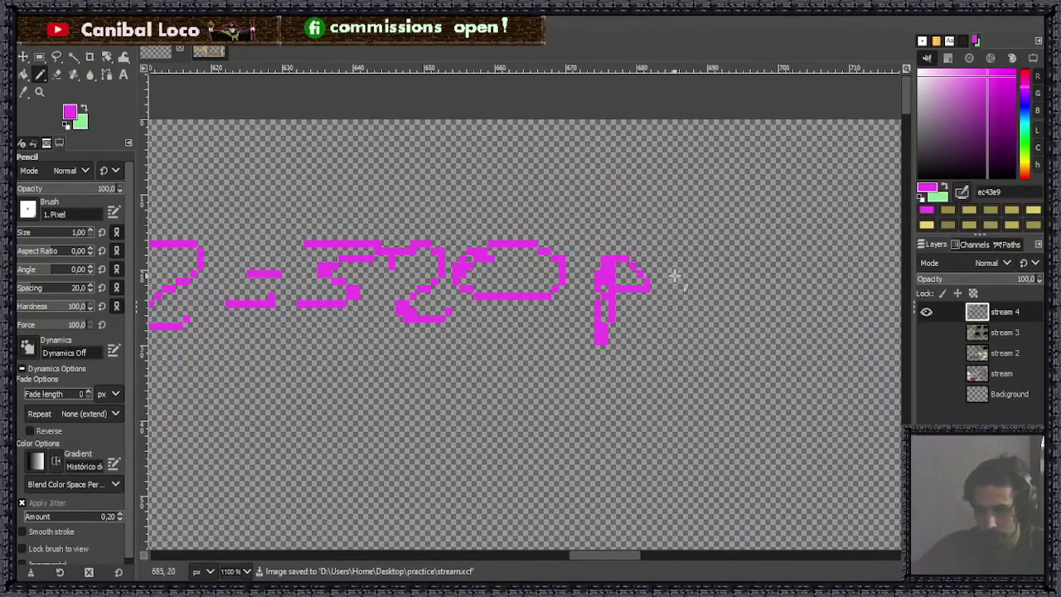
left_click_drag(668, 259, 728, 305)
left_click_drag(728, 249, 681, 300)
Step: Extend the calculation by drawing a fraction line under "320 px" and writing "2 = 160" beneath it
scroll(597, 208, "down", 4)
scroll(718, 296, "up", 2)
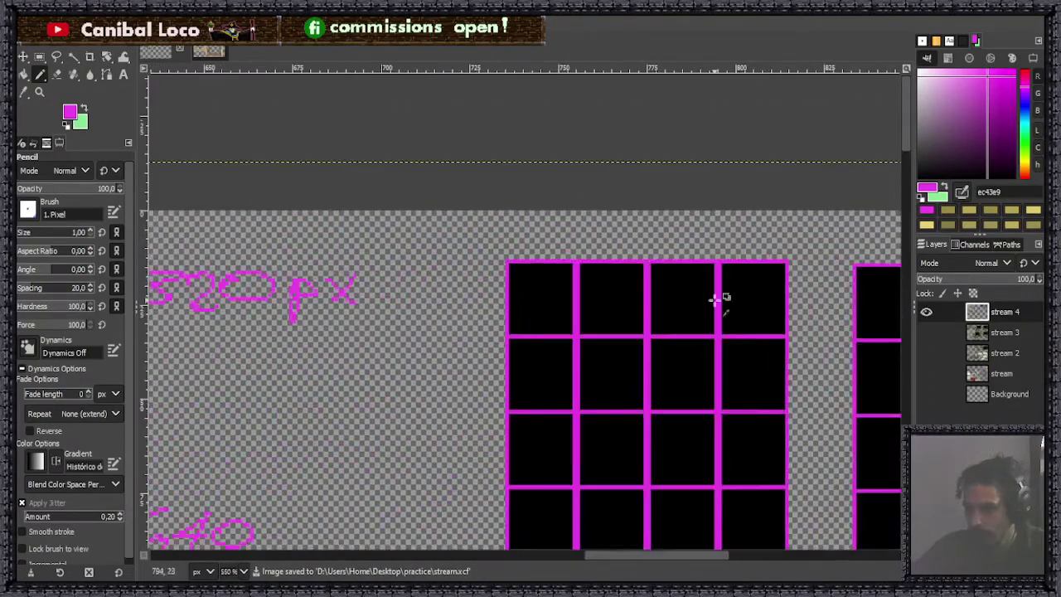
scroll(770, 256, "down", 2)
scroll(775, 294, "up", 2)
scroll(774, 294, "up", 2)
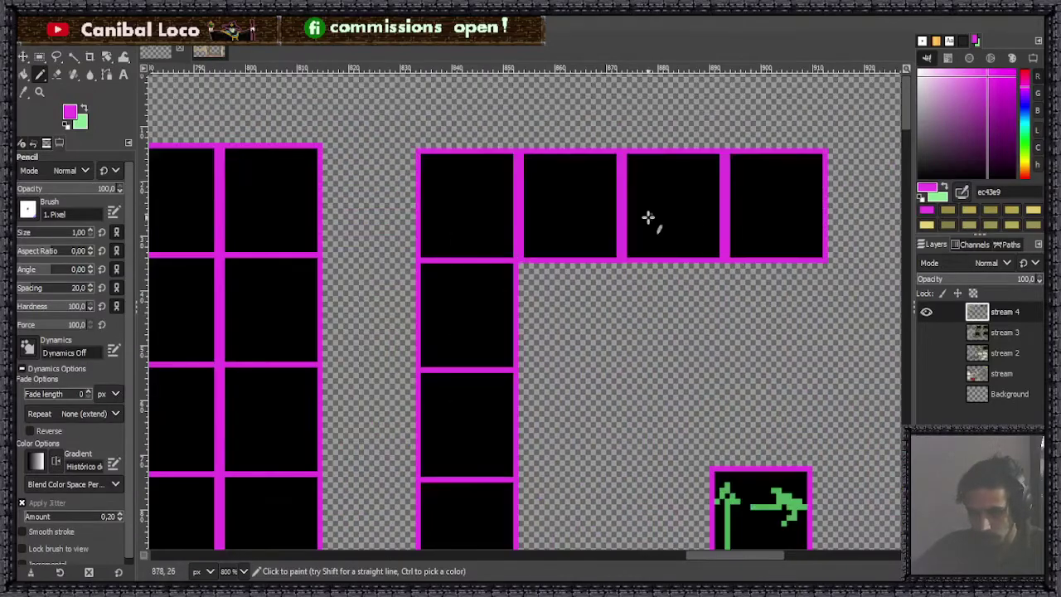
scroll(584, 305, "down", 5)
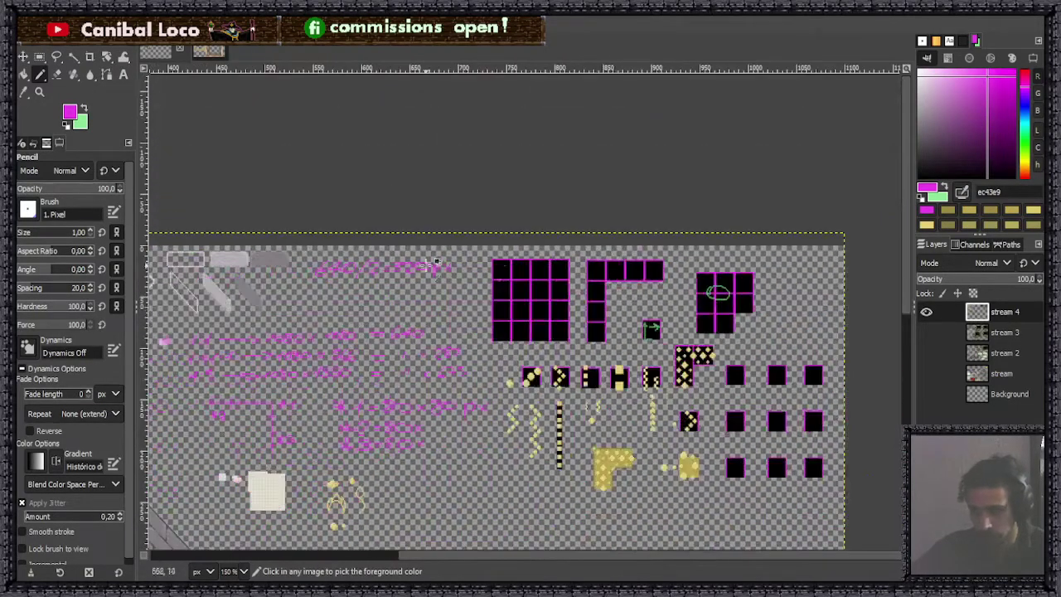
scroll(348, 274, "up", 4)
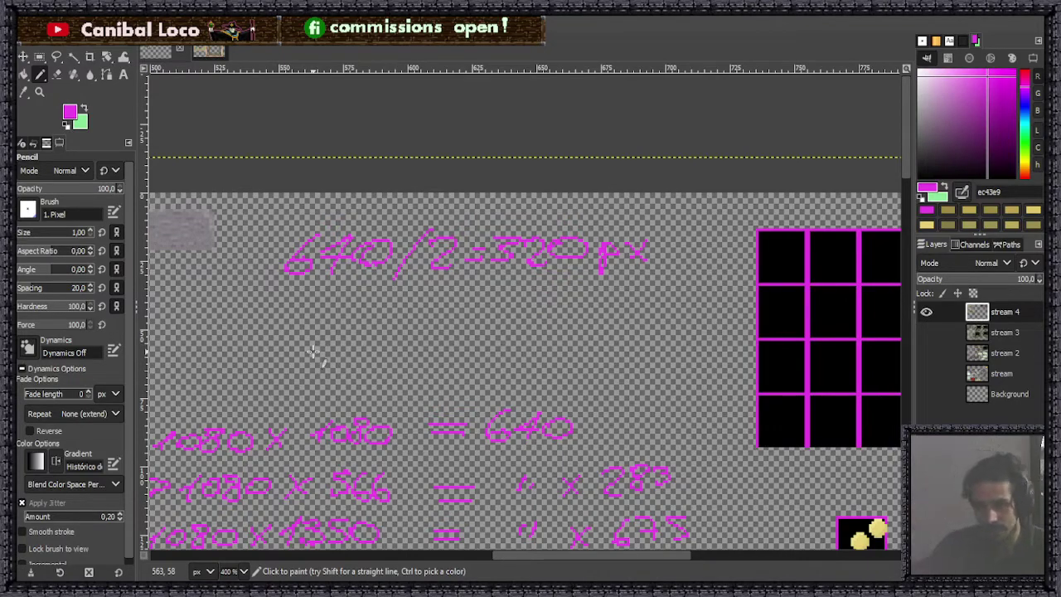
scroll(516, 254, "up", 2, "ctrl")
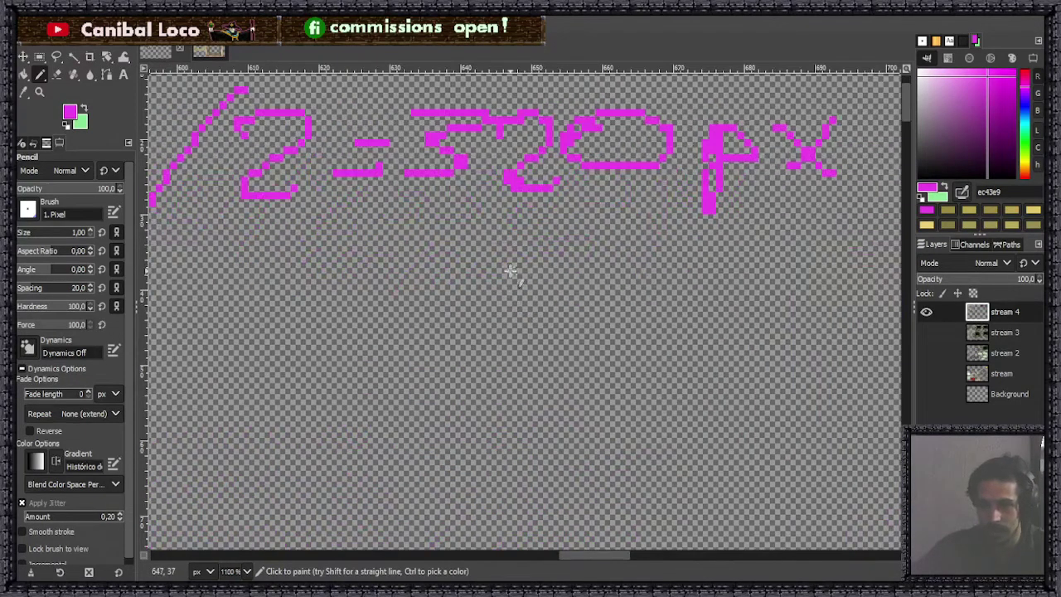
scroll(512, 247, "down", 2, "ctrl")
left_click_drag(485, 250, 597, 250)
mouse_move(519, 263)
left_mouse_down()
mouse_move(559, 282)
mouse_move(516, 306)
mouse_move(547, 308)
left_mouse_up()
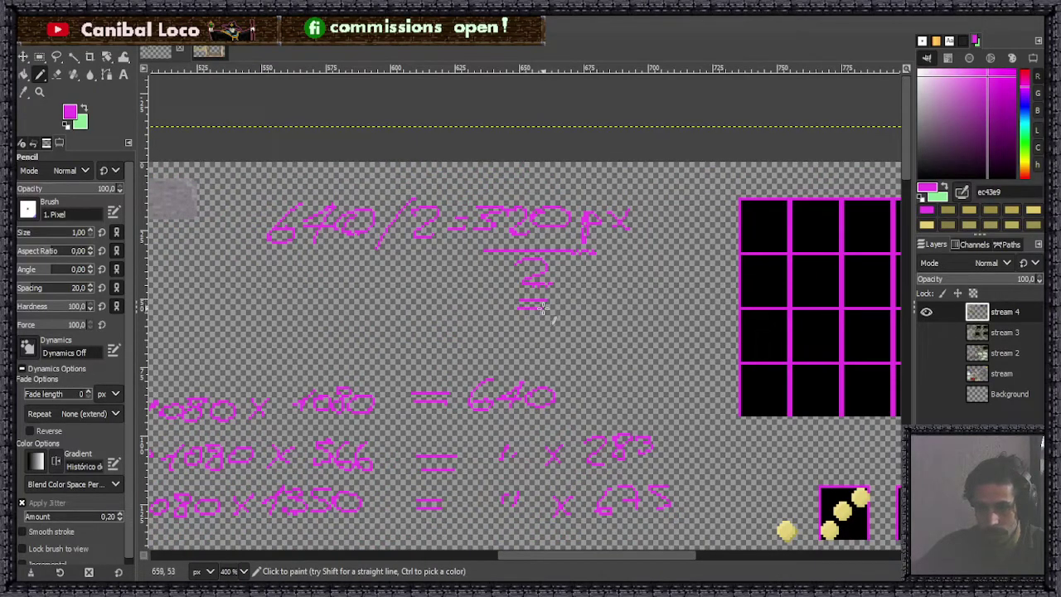
left_click_drag(493, 341, 516, 333)
mouse_move(525, 326)
left_mouse_down()
mouse_move(529, 348)
mouse_move(540, 349)
left_mouse_up()
Step: Outline the L-shaped arrangement of black tiles with a free selection and copy it
scroll(580, 348, "down", 5)
scroll(539, 290, "up", 5)
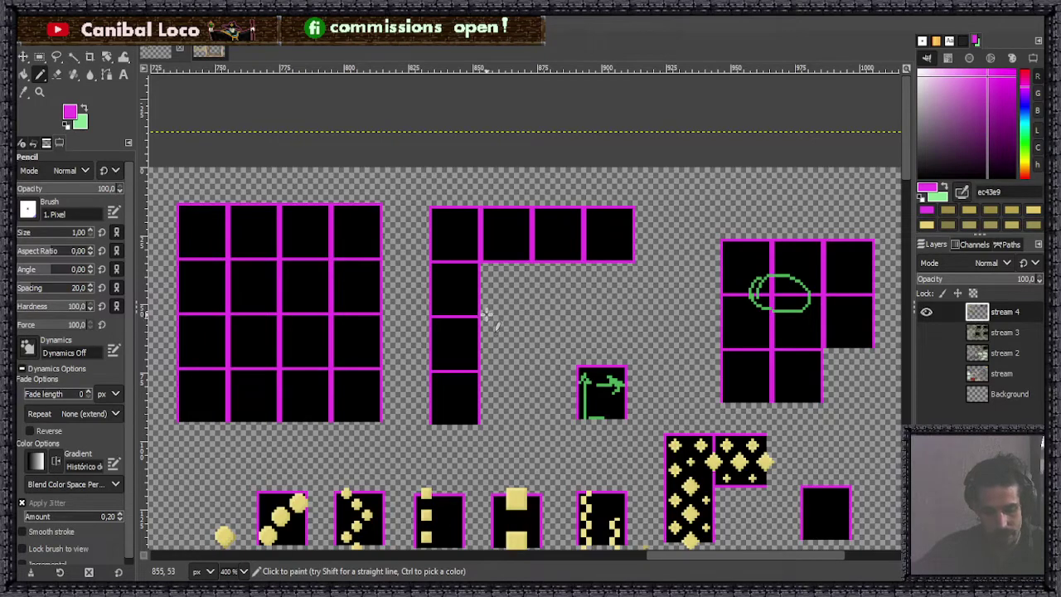
key("f")
mouse_move(409, 237)
left_mouse_down()
mouse_move(453, 178)
mouse_move(605, 177)
mouse_move(672, 198)
mouse_move(661, 267)
mouse_move(552, 289)
mouse_move(521, 425)
mouse_move(434, 446)
mouse_move(413, 406)
mouse_move(409, 238)
left_mouse_up()
key("Return")
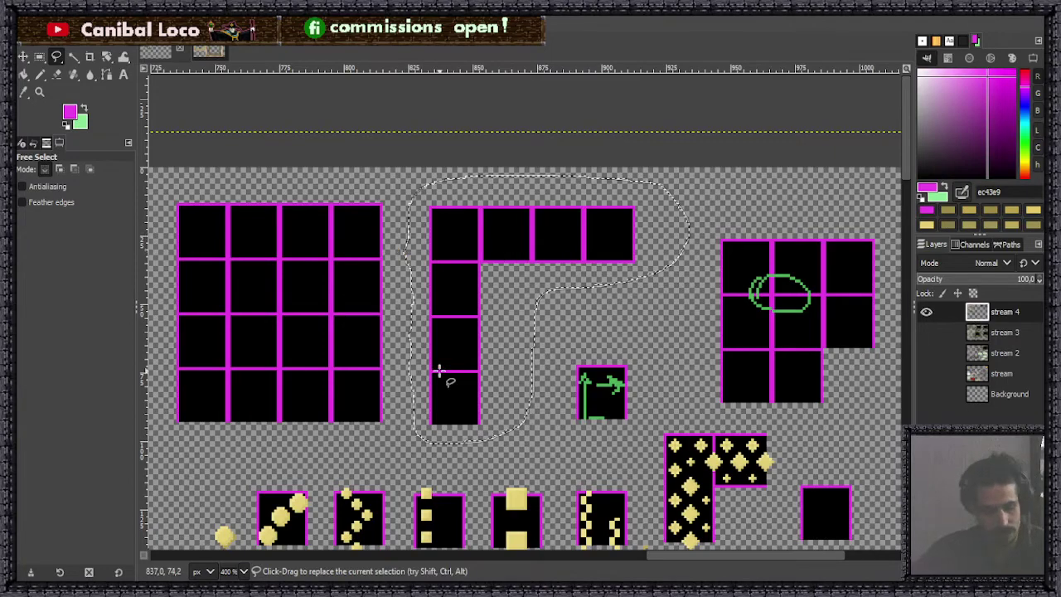
key("ctrl+c")
Step: Paste the copied L-shaped tile frame, place it in the empty canvas area below the golden tiles, and anchor it
key("r")
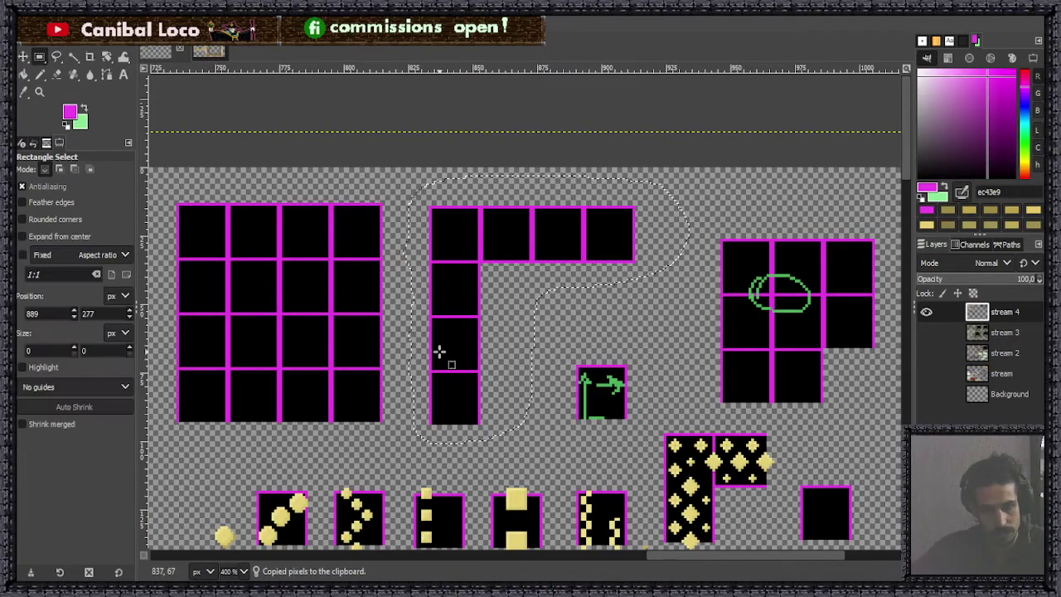
scroll(589, 333, "down", 4)
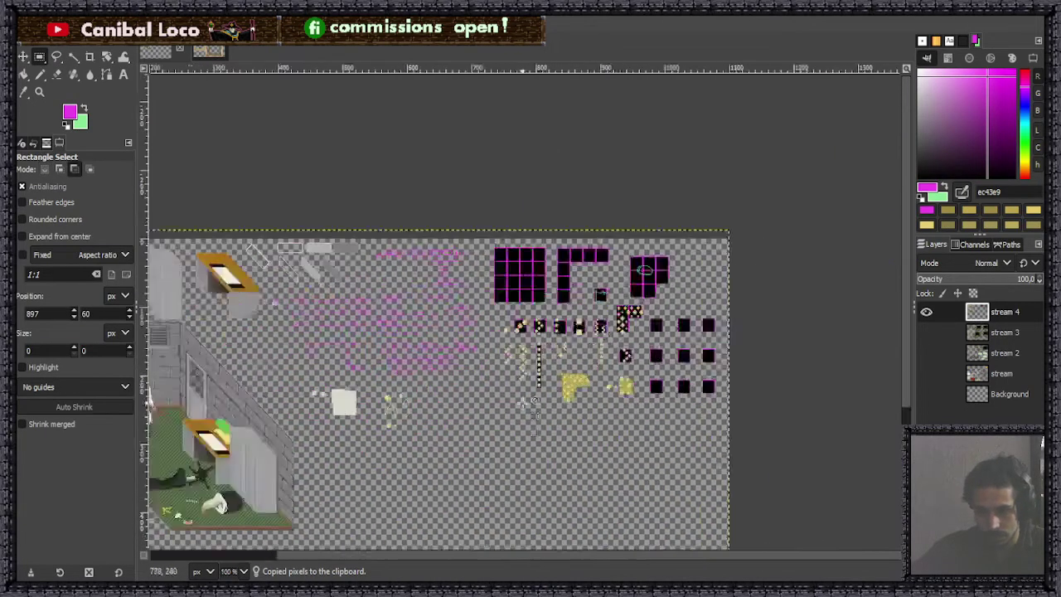
scroll(576, 426, "up", 3)
key("ctrl+v")
left_click_drag(492, 264, 521, 481)
left_click(569, 437)
Step: Measure the pasted L-shaped frame with a rectangular selection, clear the selection, and compare the size with the handwritten calculations
scroll(569, 437, "down", 3)
scroll(572, 447, "up", 3)
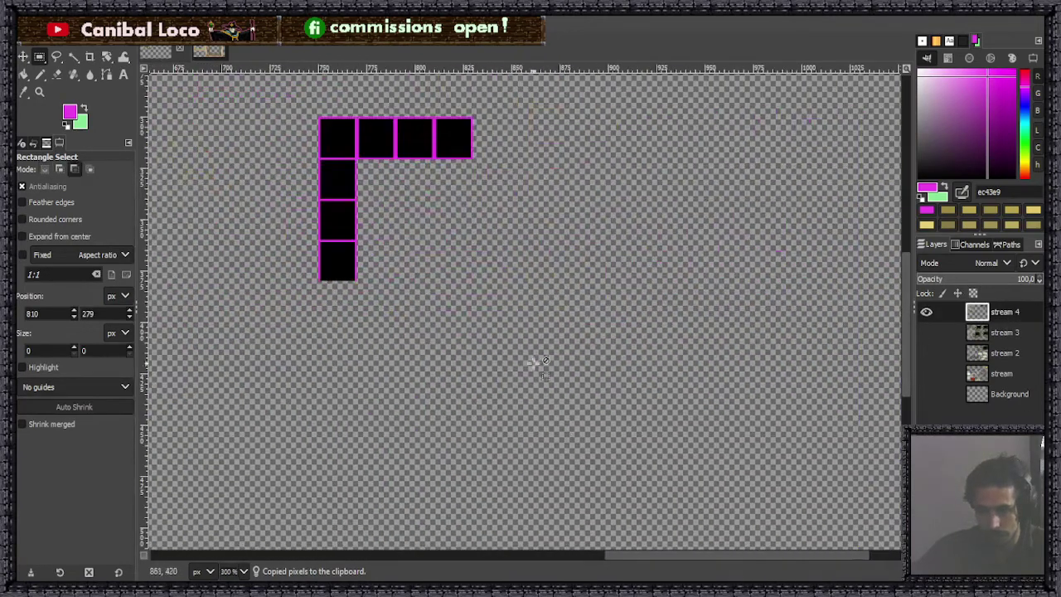
scroll(340, 121, "up", 2)
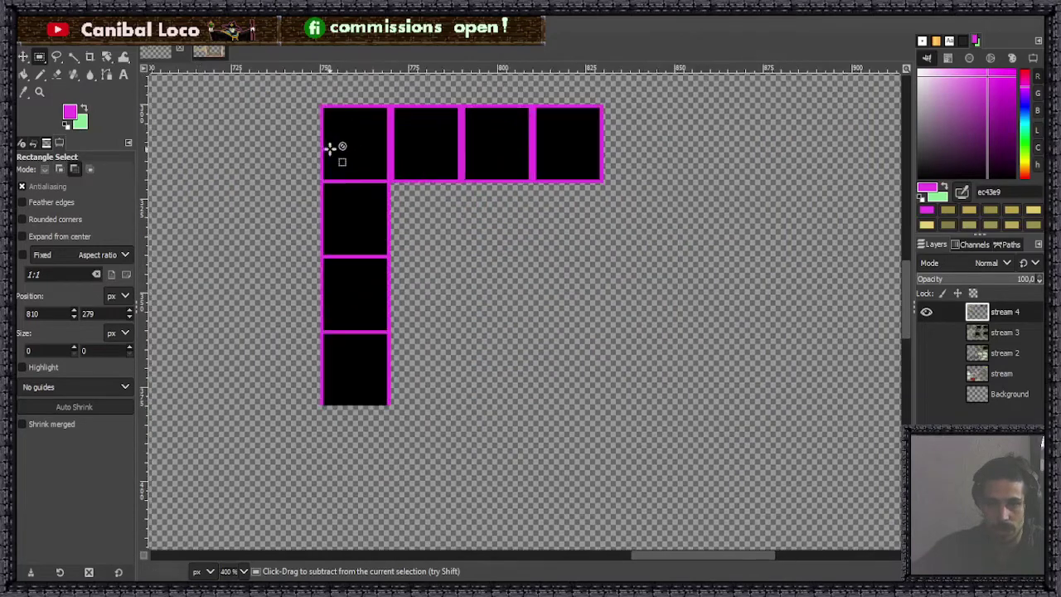
left_click_drag(320, 105, 603, 406)
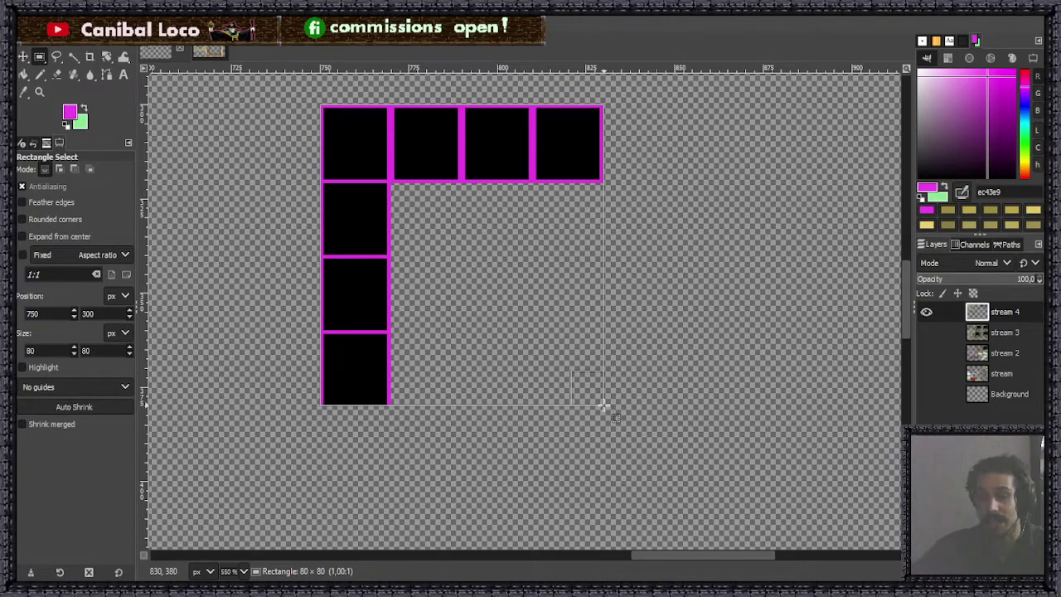
left_click_drag(605, 407, 604, 405)
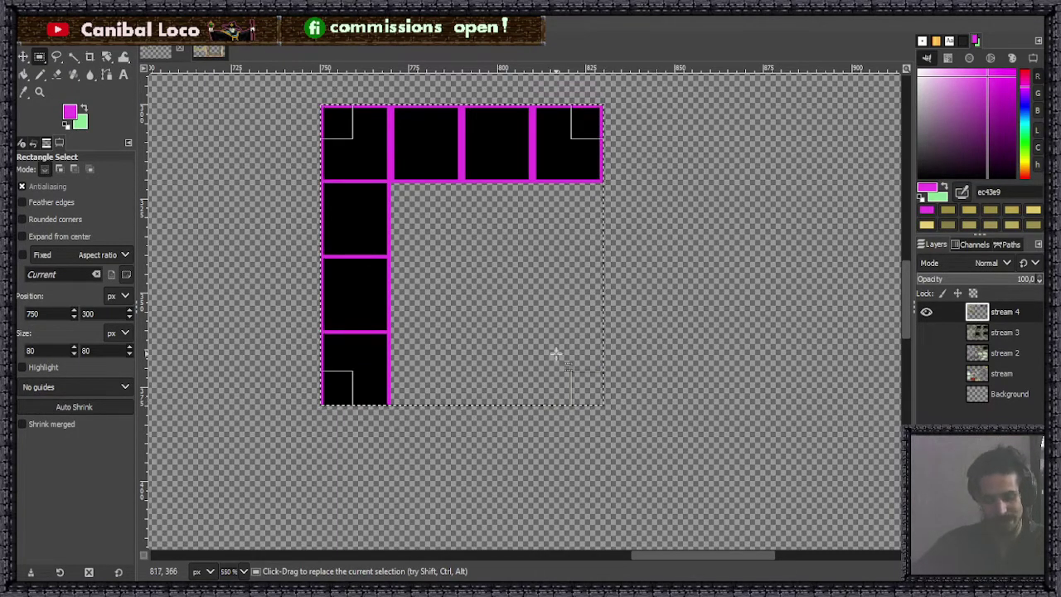
left_click(666, 329)
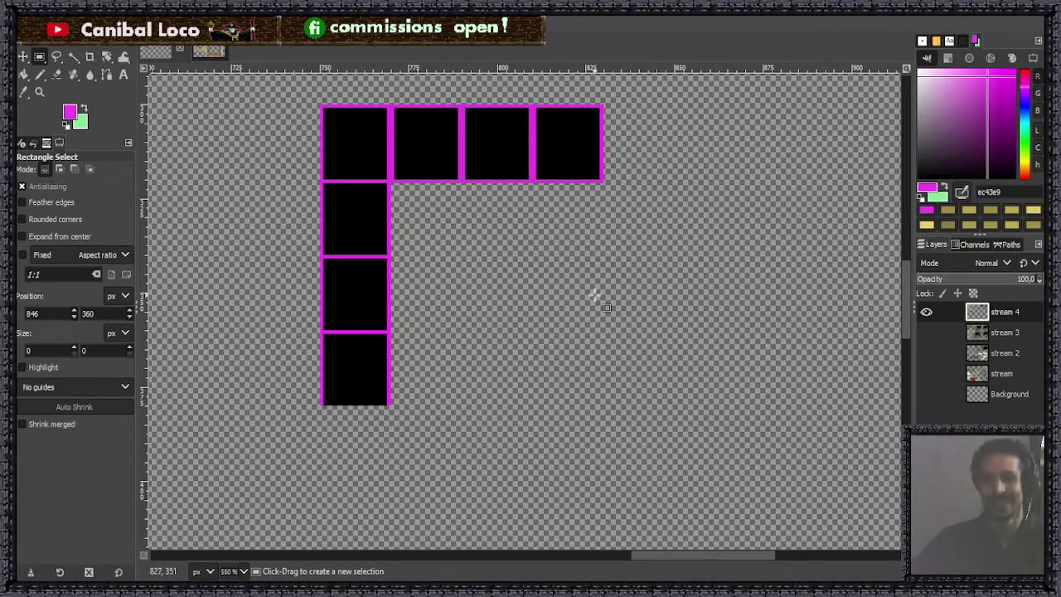
scroll(540, 308, "down", 3)
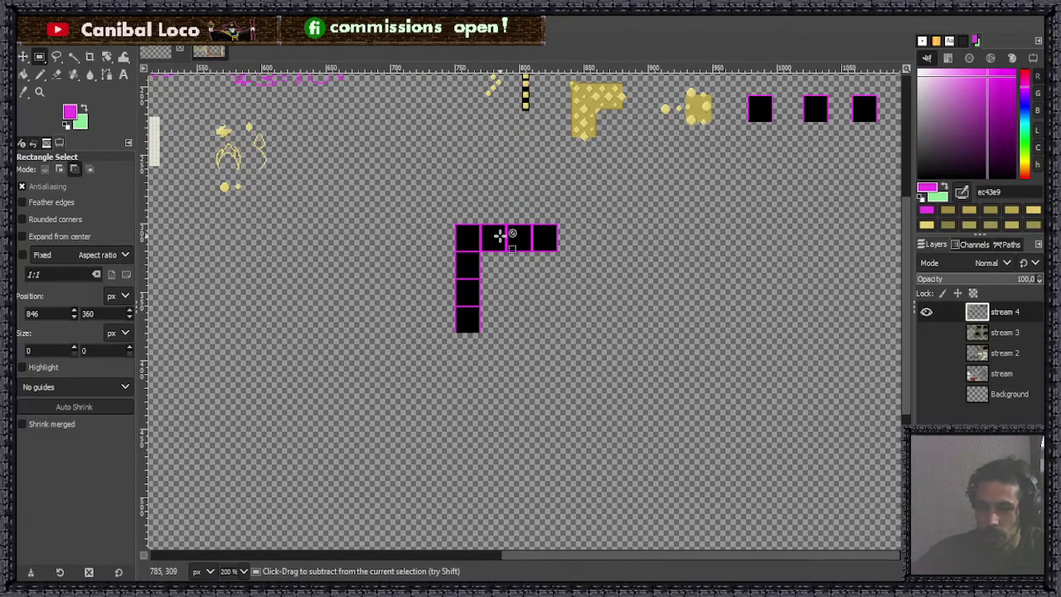
scroll(504, 235, "up", 3)
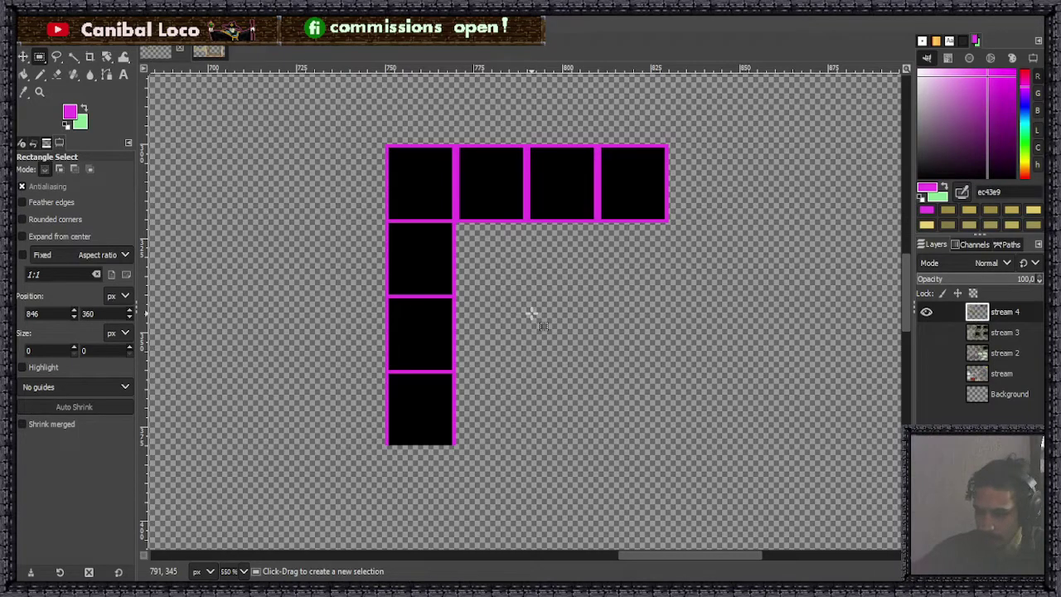
scroll(533, 313, "down", 6)
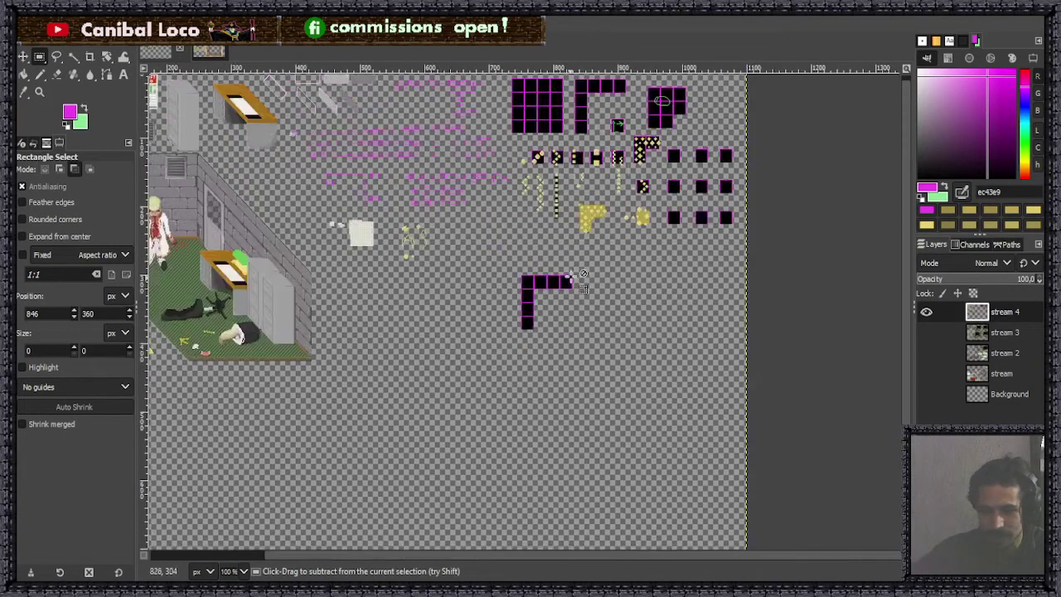
scroll(423, 95, "up", 6)
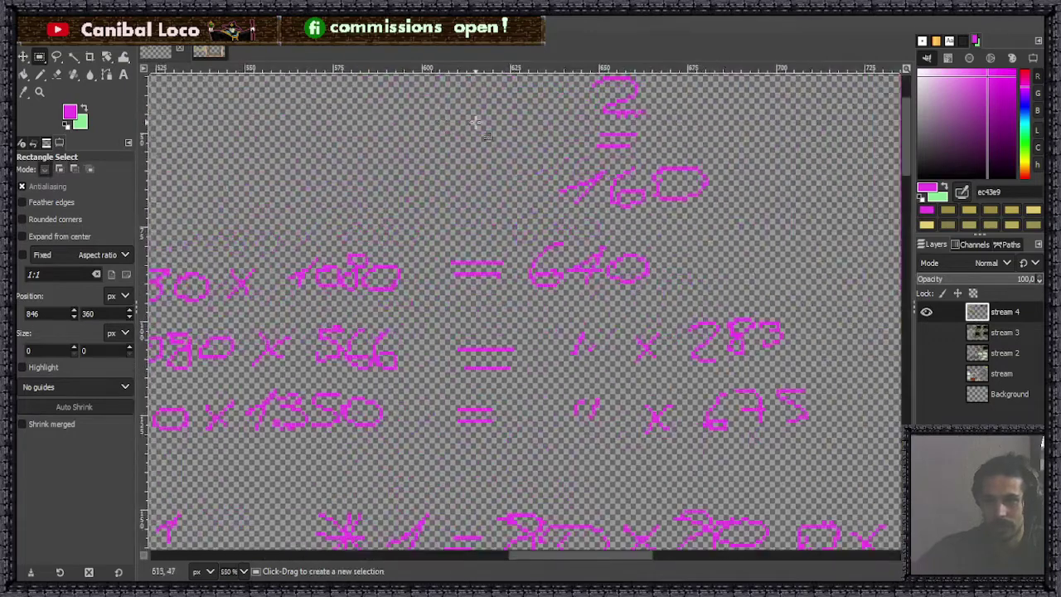
scroll(456, 183, "down", 2)
scroll(464, 202, "up", 1)
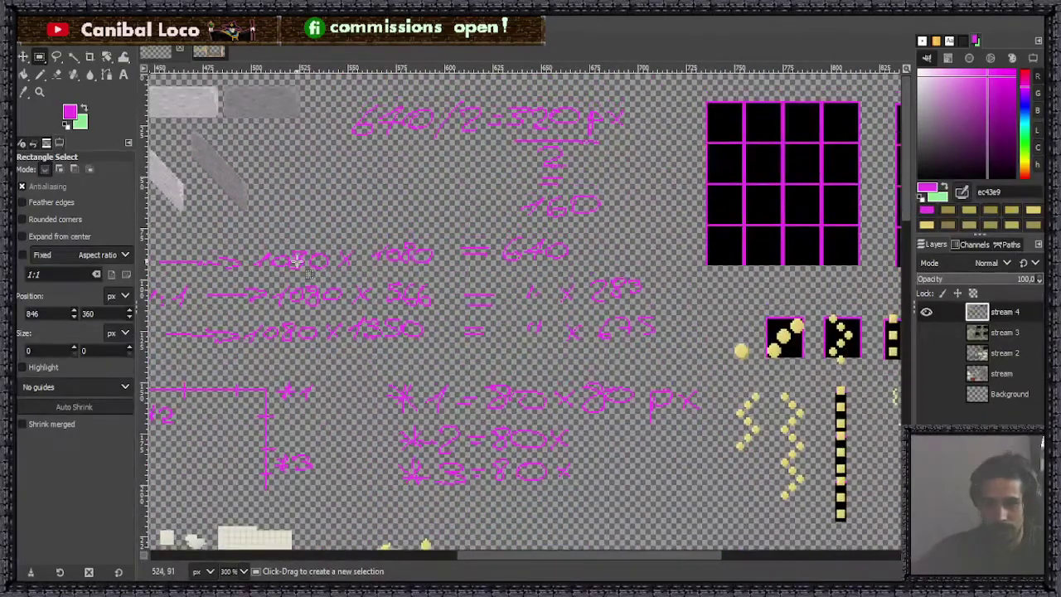
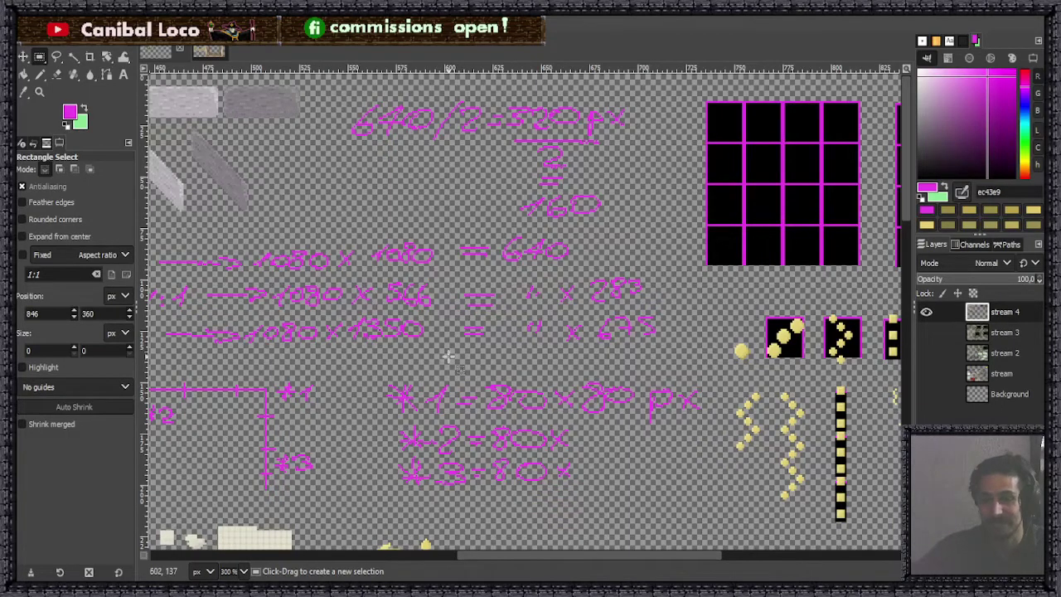
Step: Measure the overall width and height of the pasted L-shaped tile frame with a rectangular selection, and clear the selection
scroll(497, 401, "down", 4)
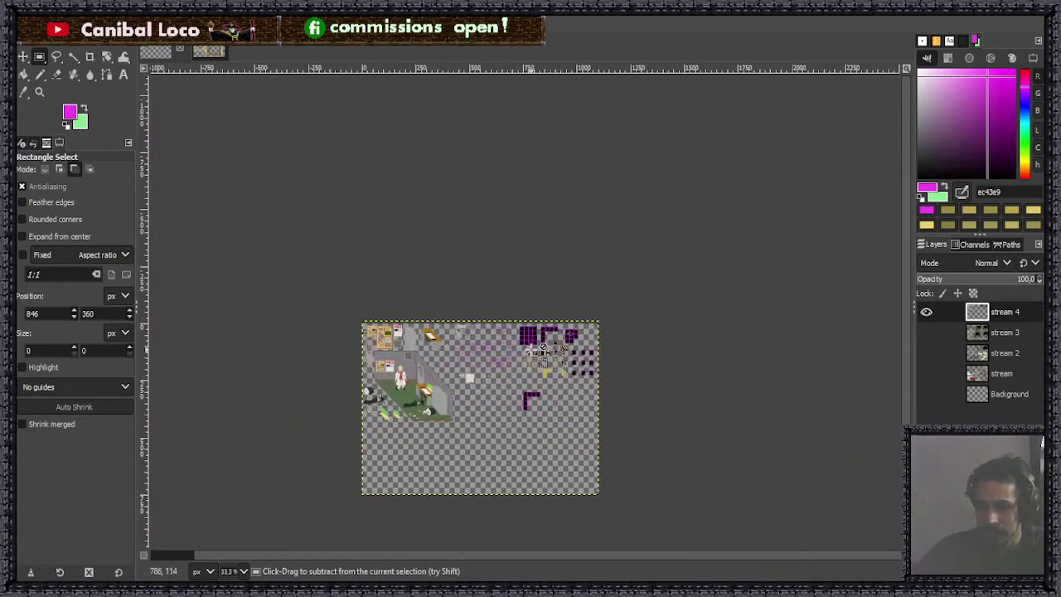
scroll(514, 374, "up", 7)
scroll(469, 365, "down", 3)
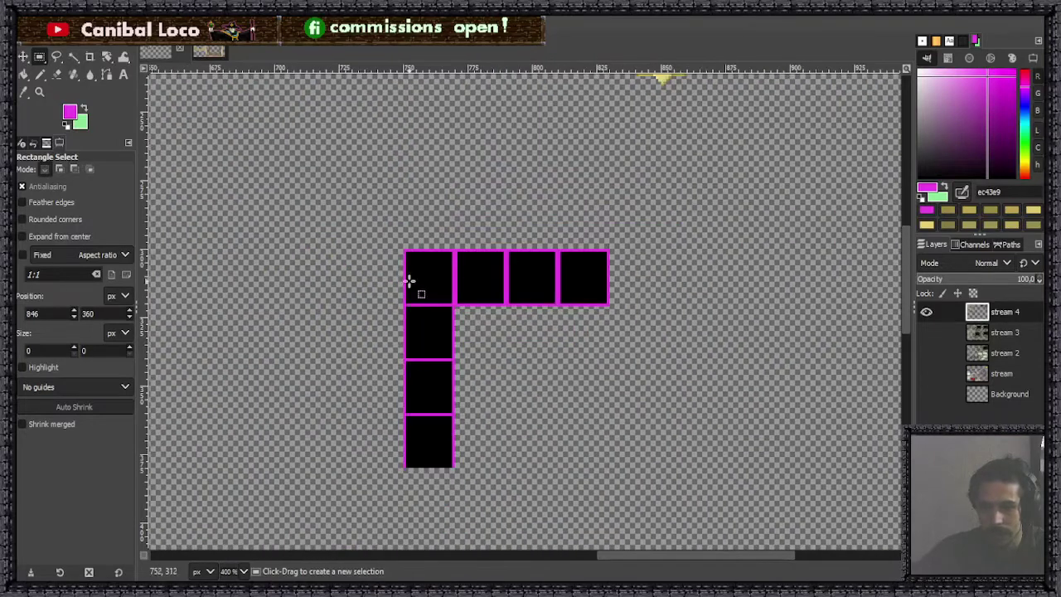
left_click_drag(404, 250, 635, 467)
left_click(639, 464)
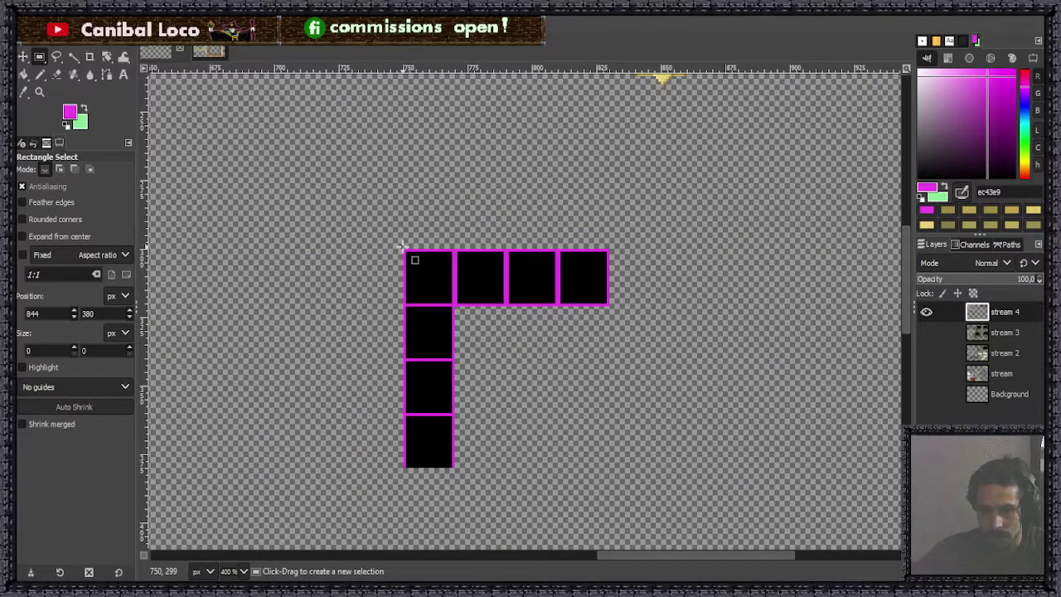
left_click_drag(406, 250, 609, 469)
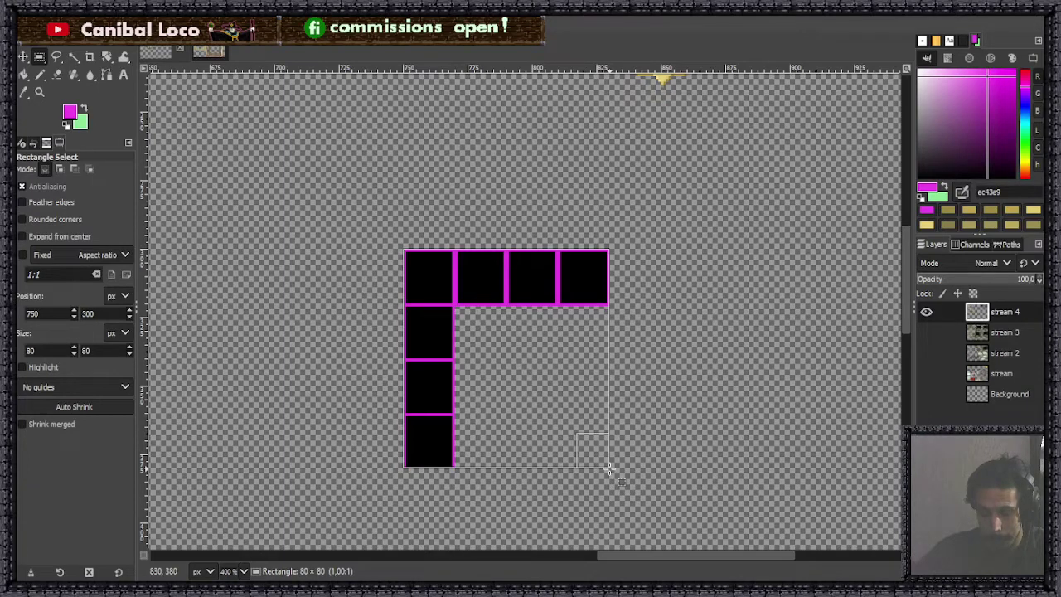
left_click_drag(609, 468, 608, 469)
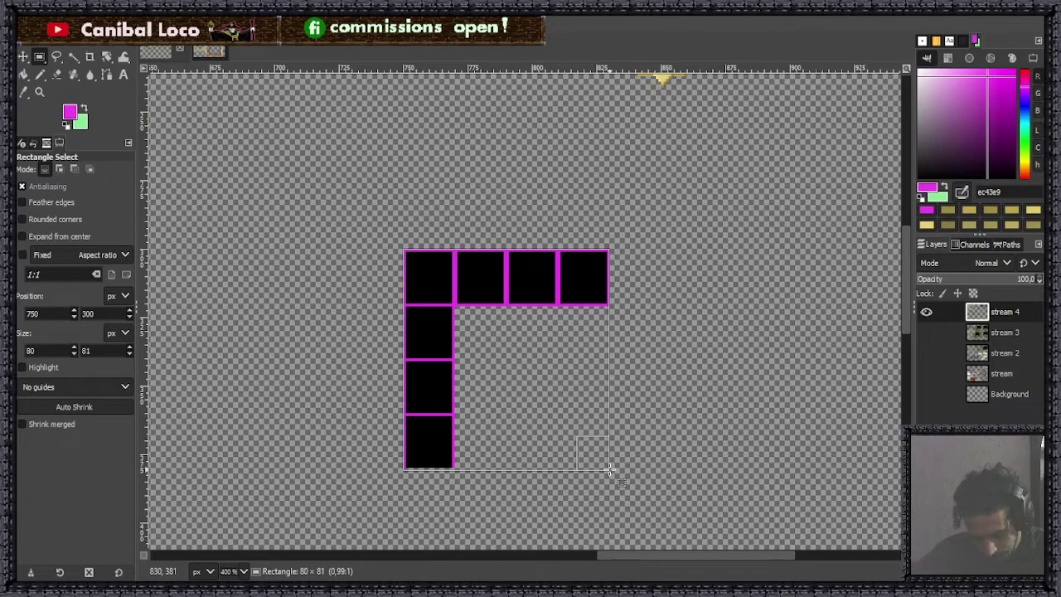
left_click_drag(608, 470, 610, 469)
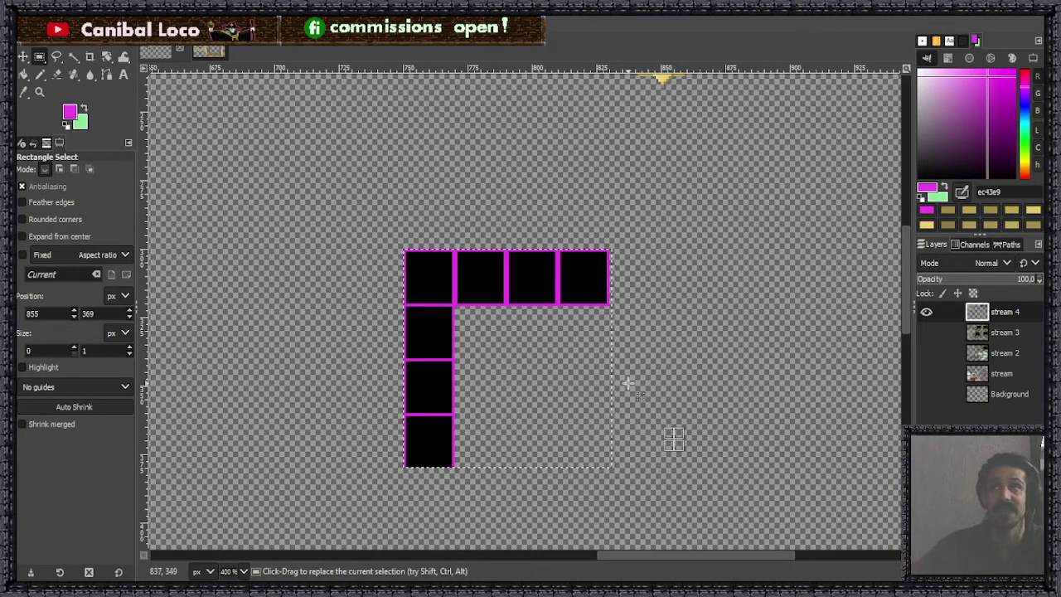
key("n")
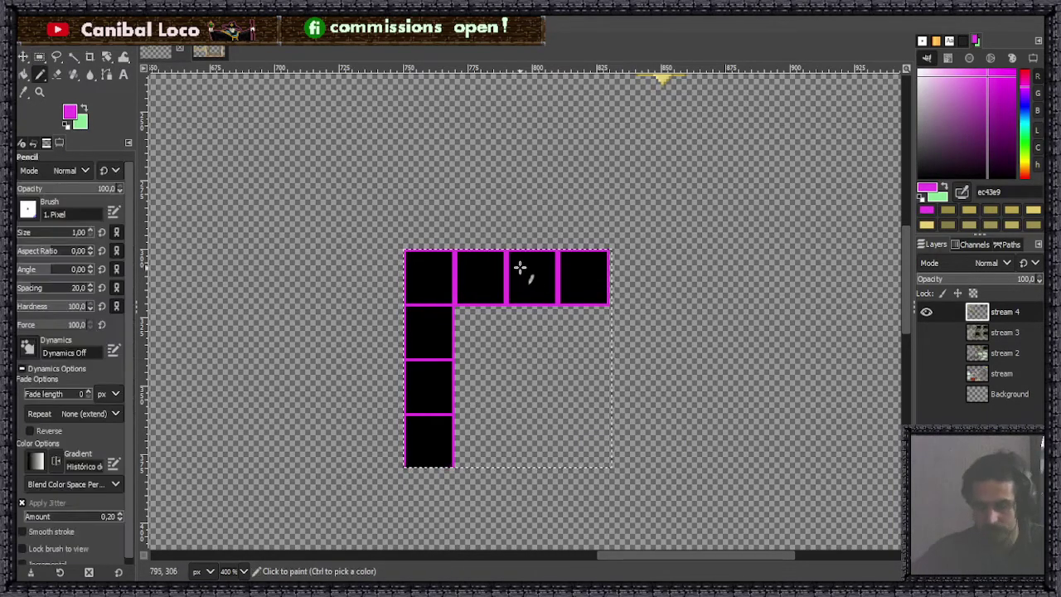
key("r")
left_click(665, 389)
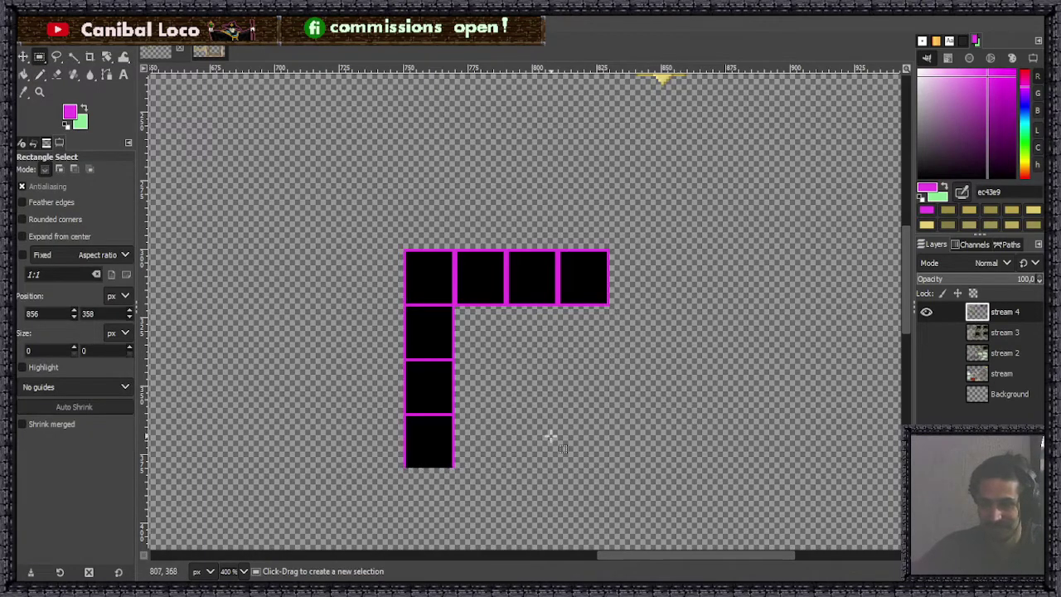
Step: Switch to the Pencil and set the foreground colour to the muted pink d48395
key("n")
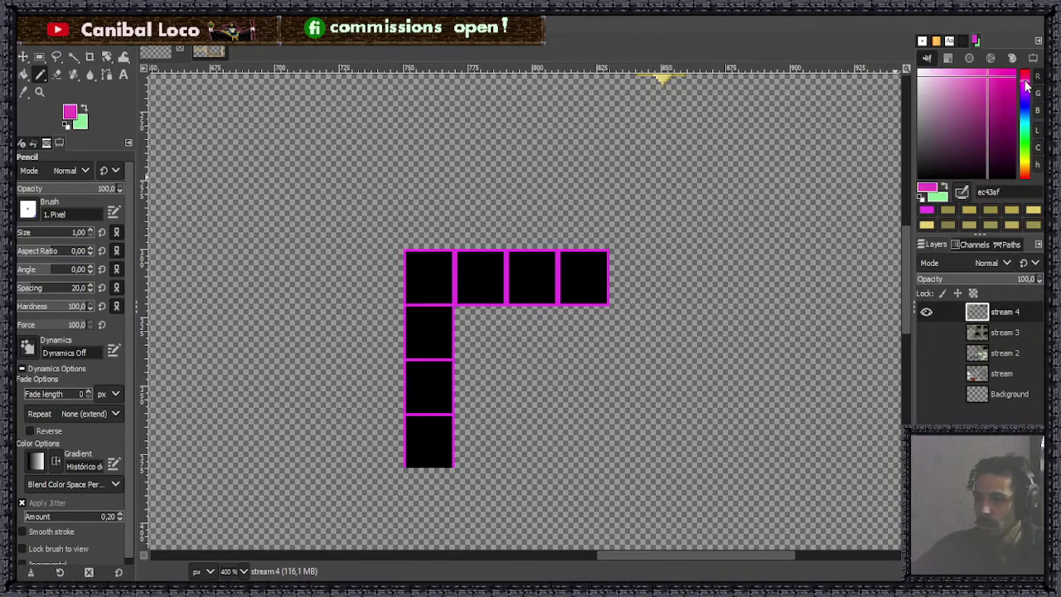
left_click_drag(939, 106, 956, 86)
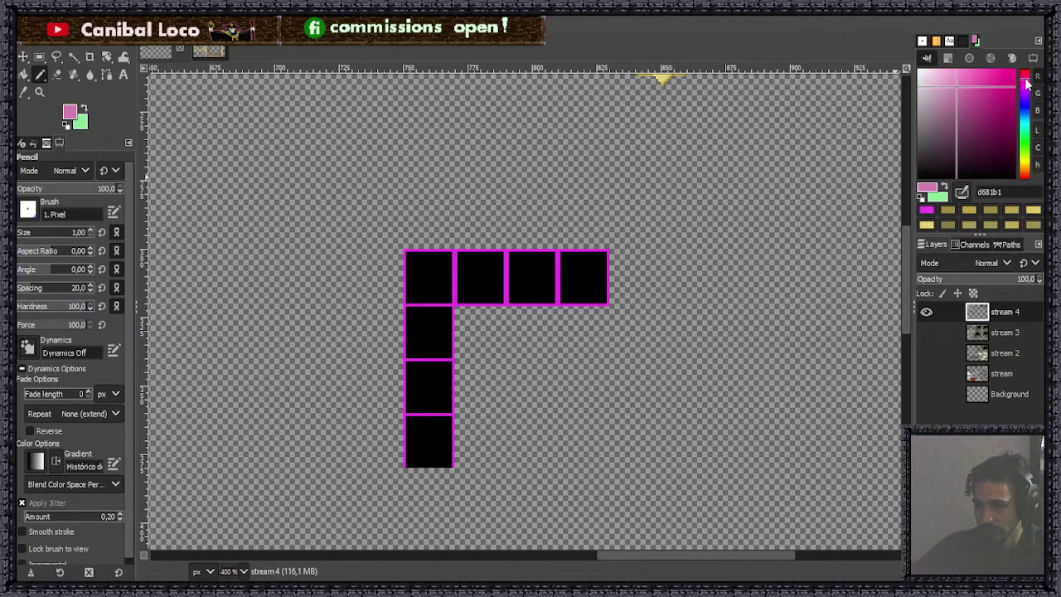
left_click_drag(1027, 79, 1027, 177)
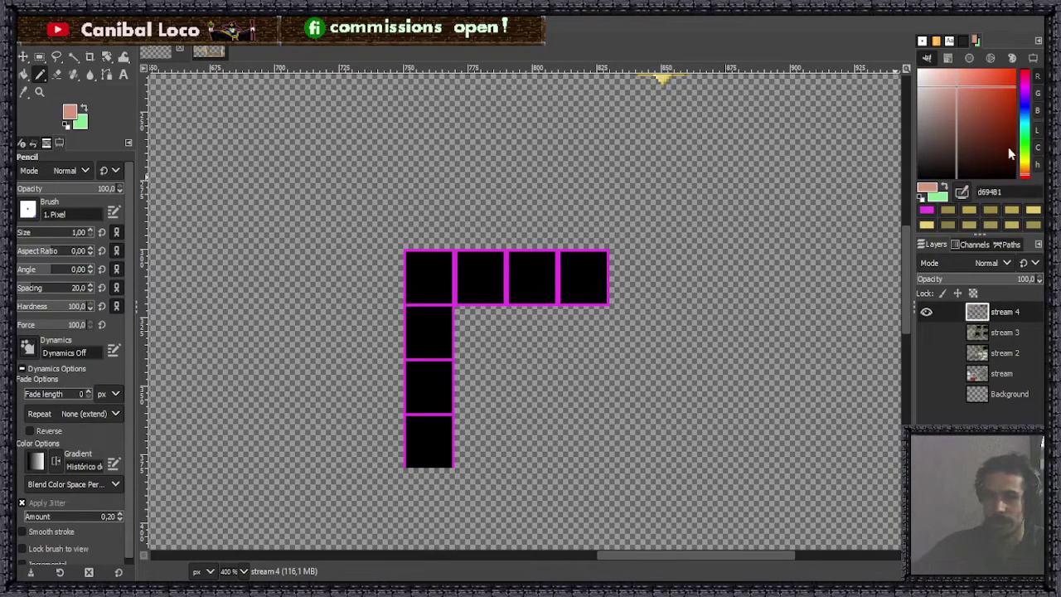
left_click(1025, 79)
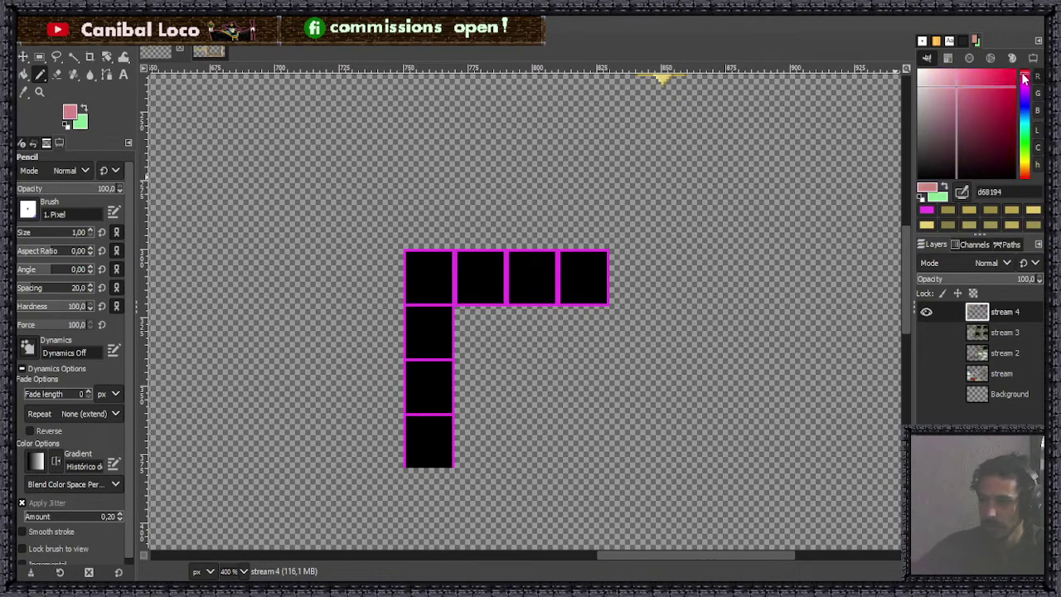
mouse_move(971, 86)
left_mouse_down()
mouse_move(958, 81)
mouse_move(954, 105)
mouse_move(963, 91)
mouse_move(955, 87)
left_mouse_up()
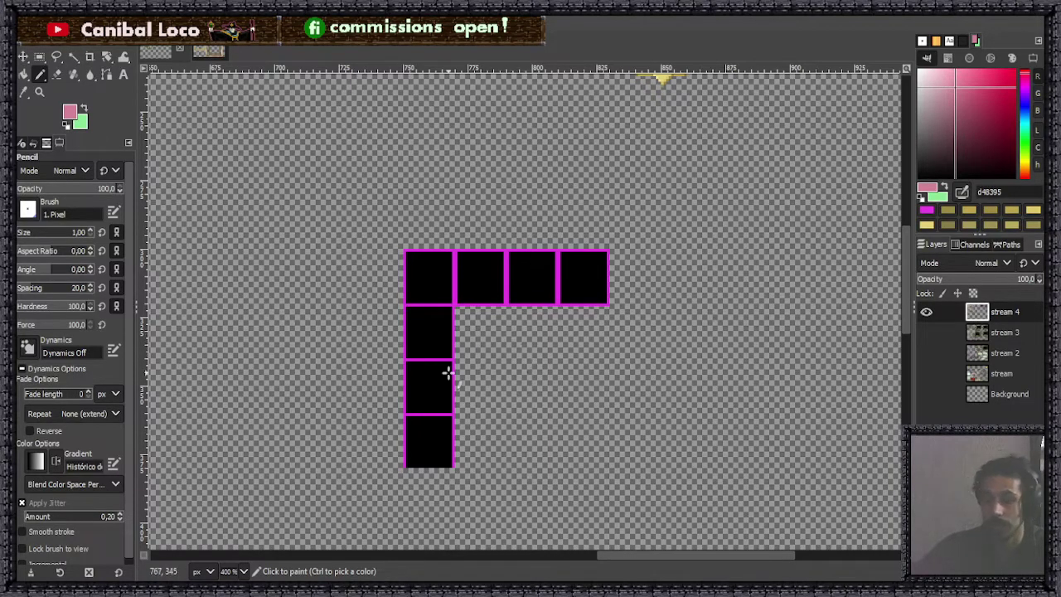
Step: Draw a closed, chevron-like blob outline in the empty area beside the L-shaped frame and fill it with the pink d48395
scroll(446, 373, "up", 3)
scroll(410, 315, "down", 3)
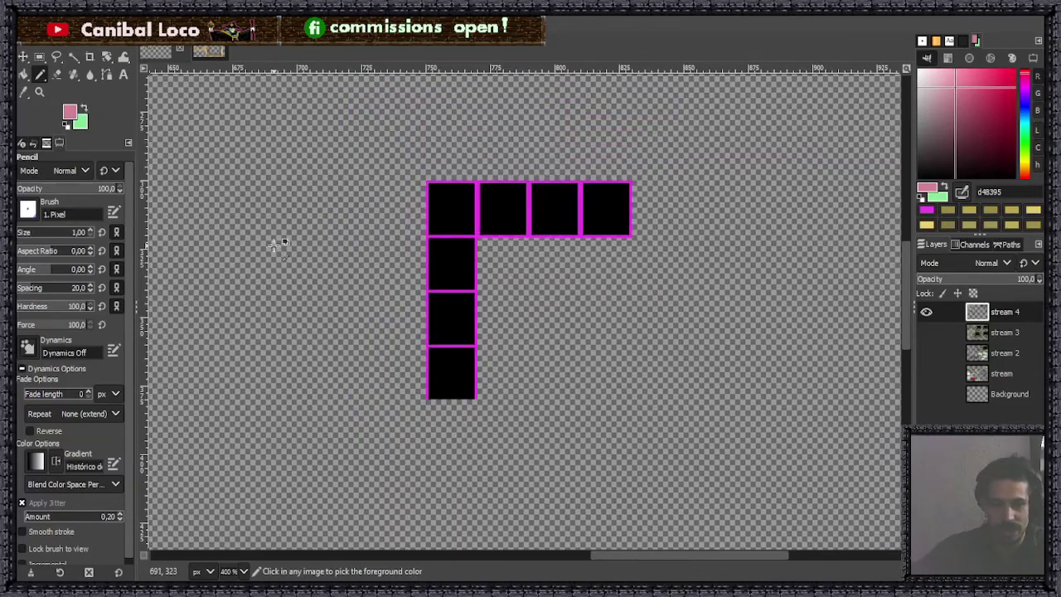
scroll(315, 282, "up", 3)
mouse_move(347, 320)
left_mouse_down()
mouse_move(345, 292)
mouse_move(334, 377)
mouse_move(348, 309)
left_mouse_up()
key("ctrl+z")
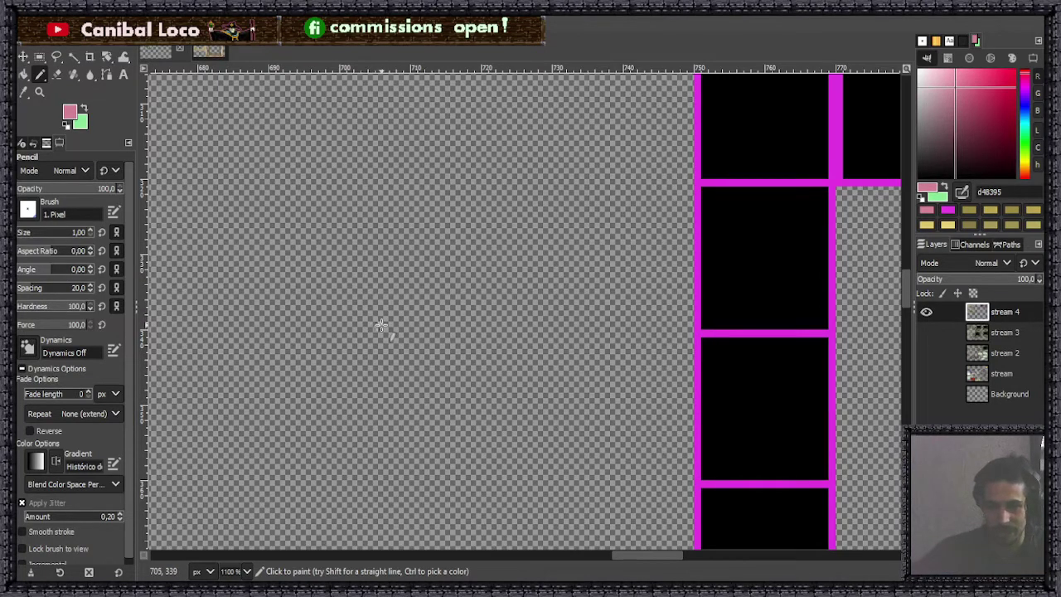
mouse_move(381, 326)
left_mouse_down()
mouse_move(360, 303)
mouse_move(427, 323)
mouse_move(400, 365)
mouse_move(399, 347)
mouse_move(375, 374)
mouse_move(381, 338)
left_mouse_up()
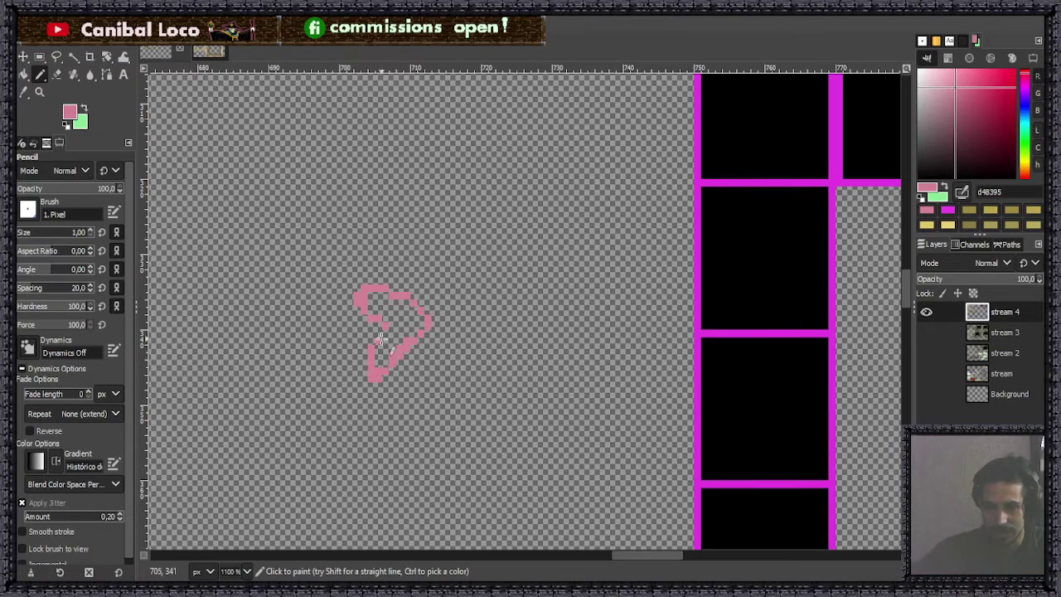
scroll(402, 320, "up", 2)
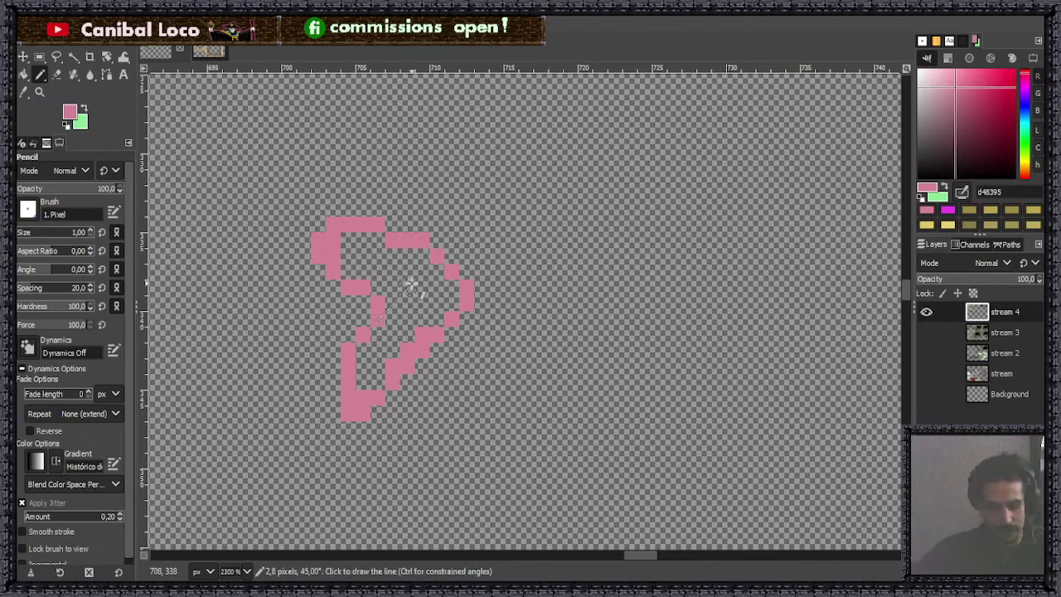
key("shift+b")
left_click(422, 300)
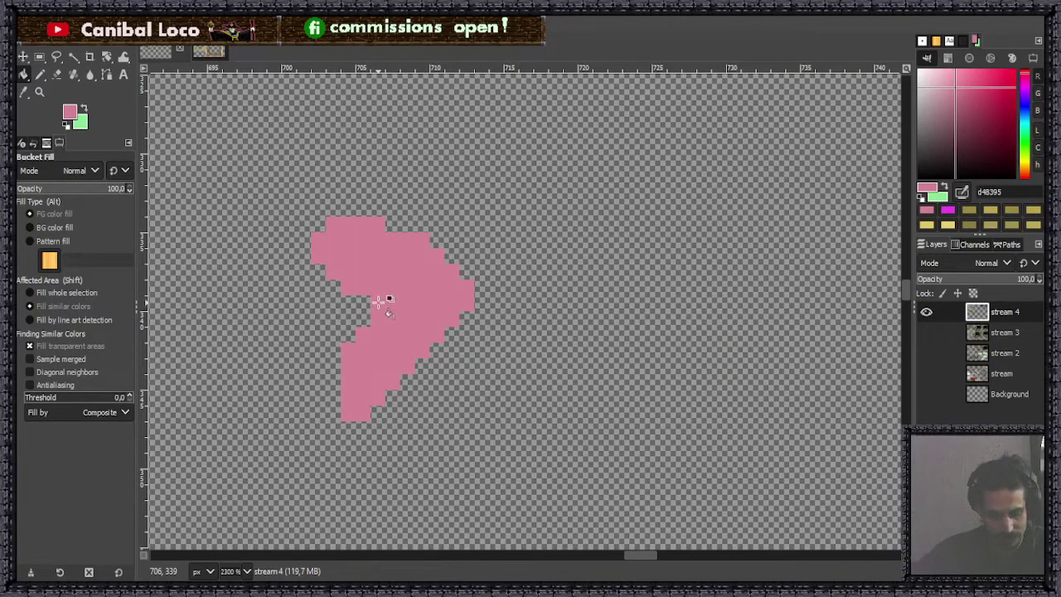
key("n")
left_click_drag(342, 365, 340, 379)
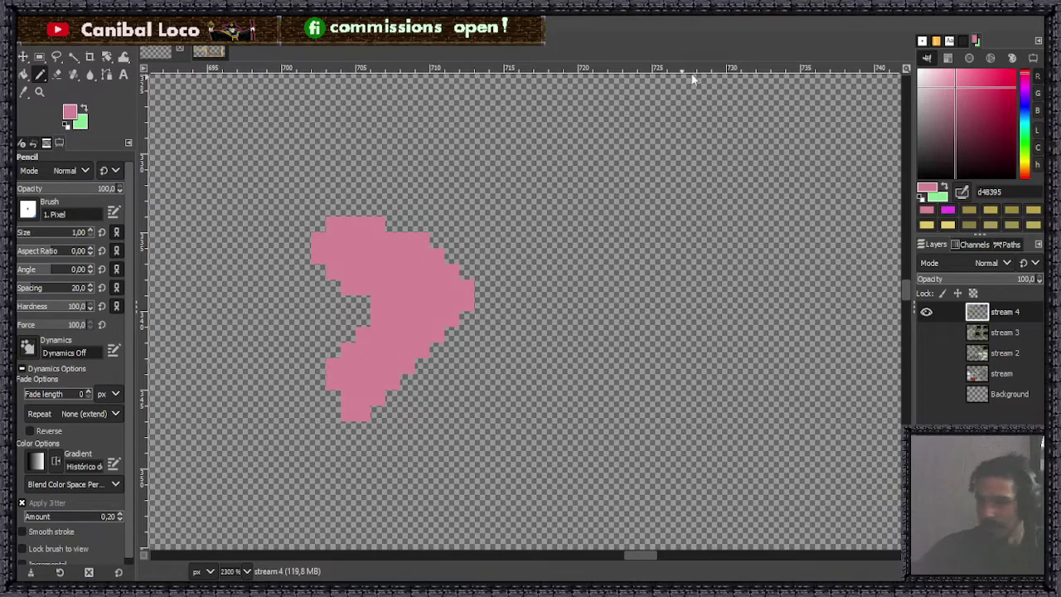
Step: Try the brighter pinks e4768f, ef8aa1 and df748c with pencil strokes on the upper part of the blob
left_click_drag(957, 96, 966, 80)
left_click_drag(386, 278, 378, 278)
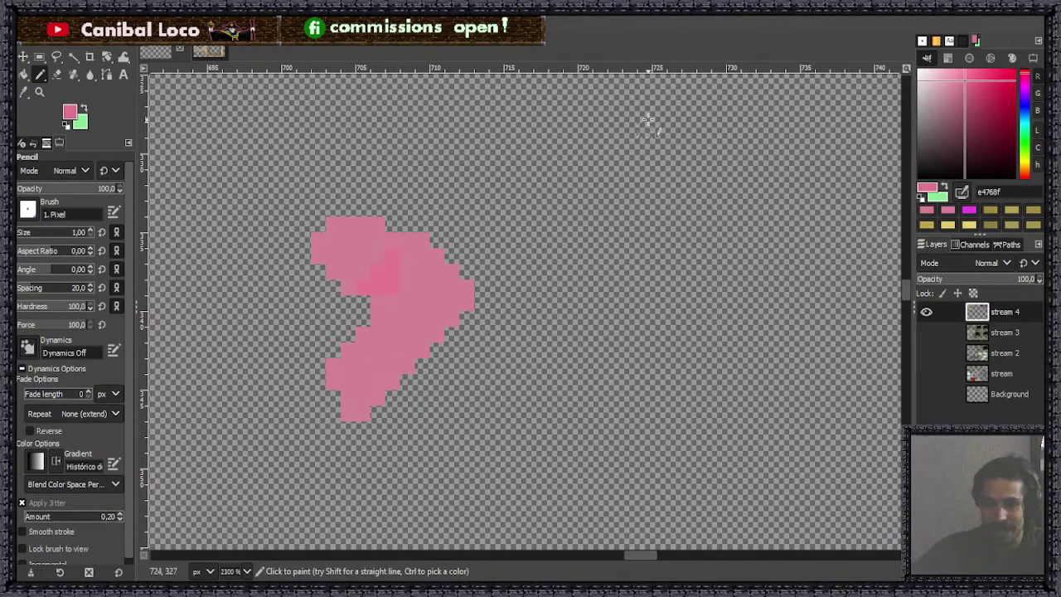
left_click_drag(970, 83, 960, 76)
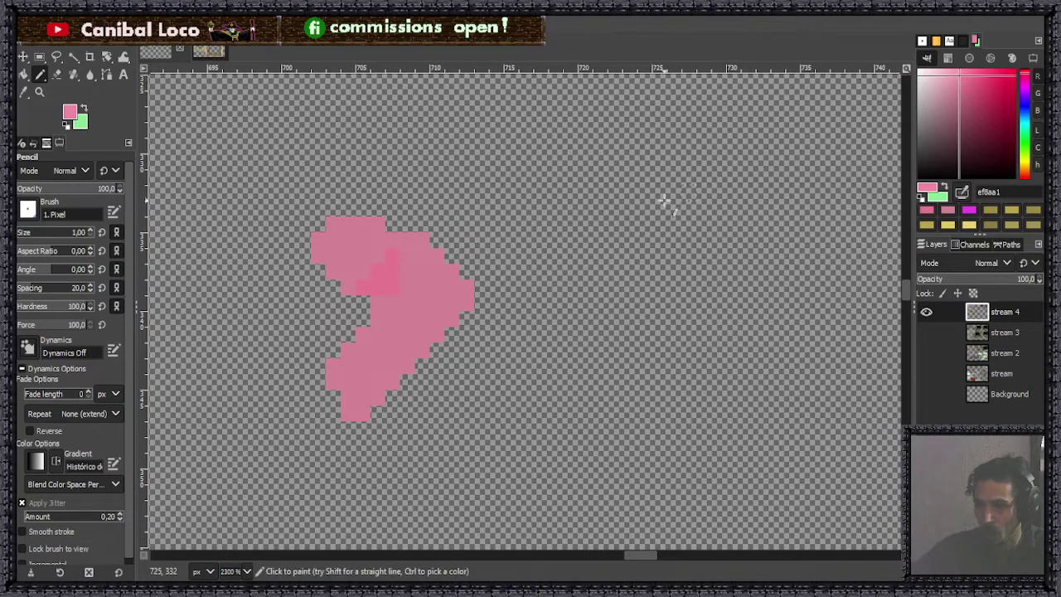
left_click_drag(421, 257, 390, 273)
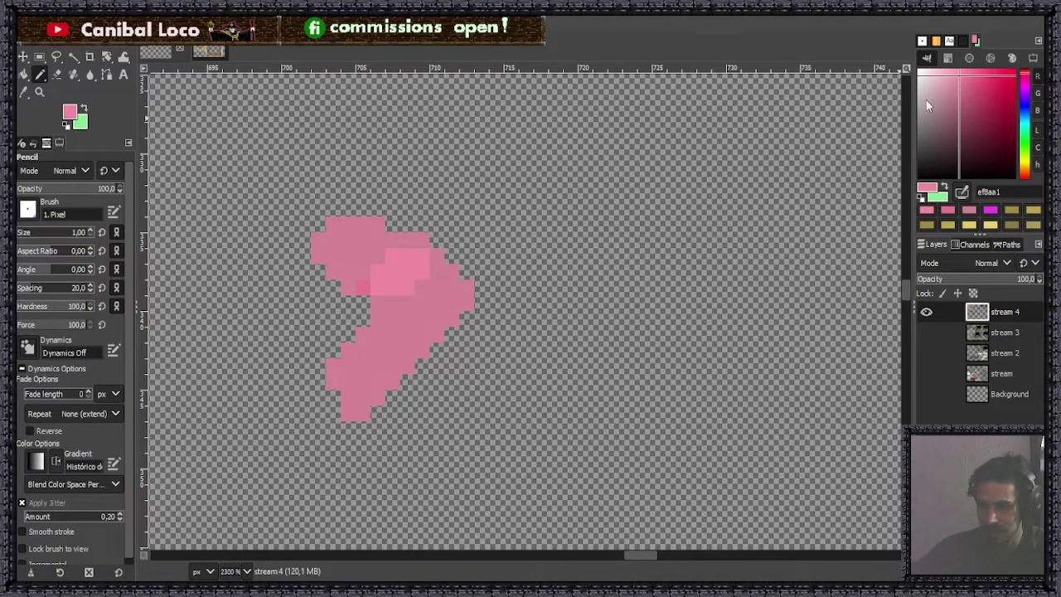
left_click_drag(963, 83, 965, 81)
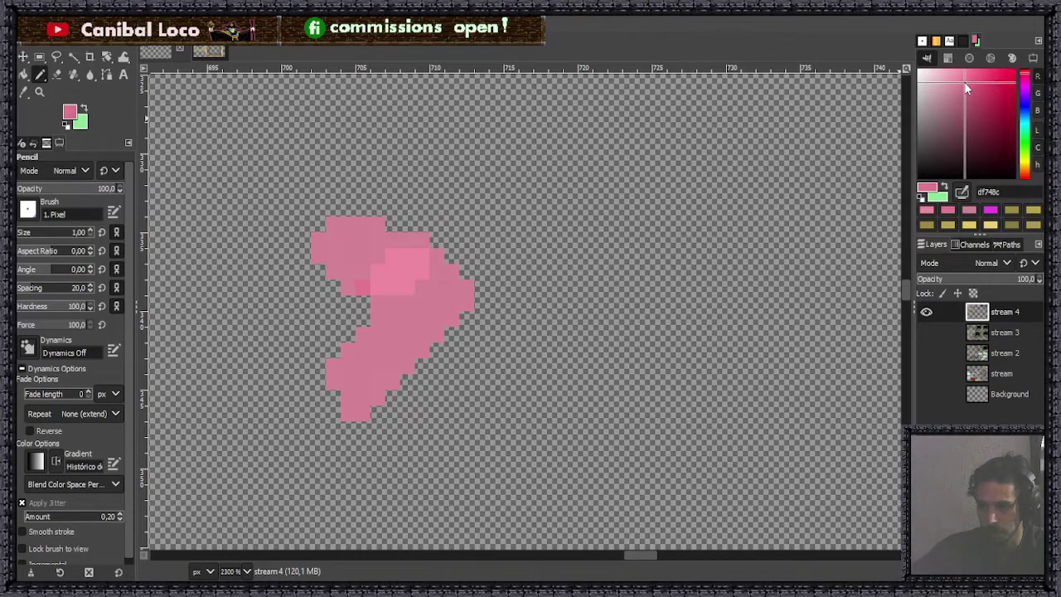
mouse_move(341, 284)
left_mouse_down()
mouse_move(428, 270)
mouse_move(418, 255)
mouse_move(395, 267)
left_mouse_up()
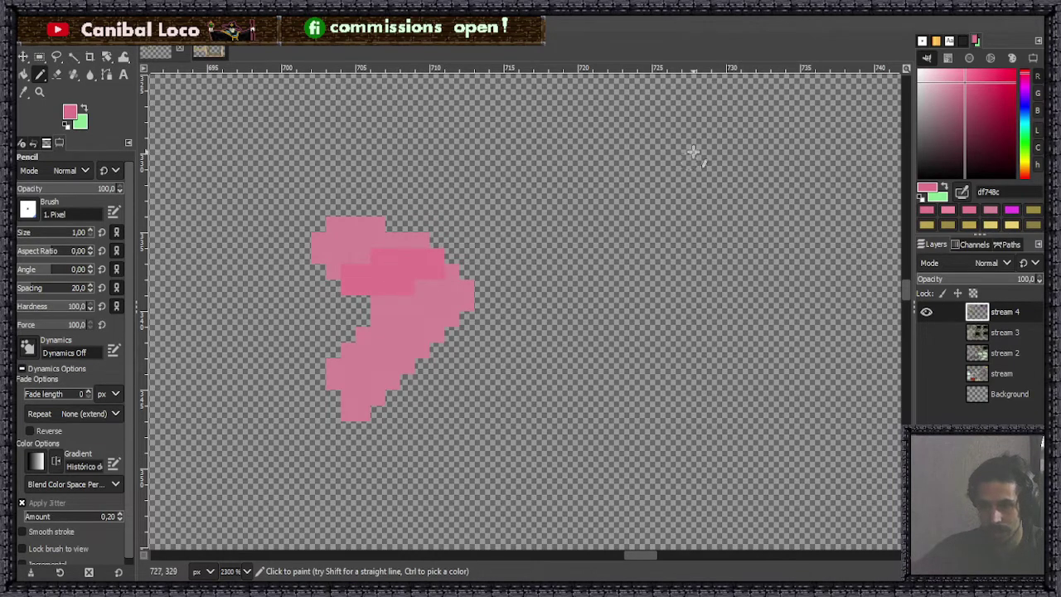
Step: Test the deeper pinks d7657e and c25d74 over the same patch on the blob
left_click(970, 88)
mouse_move(367, 279)
left_mouse_down()
mouse_move(386, 279)
mouse_move(357, 281)
mouse_move(386, 270)
mouse_move(427, 292)
mouse_move(459, 259)
left_mouse_up()
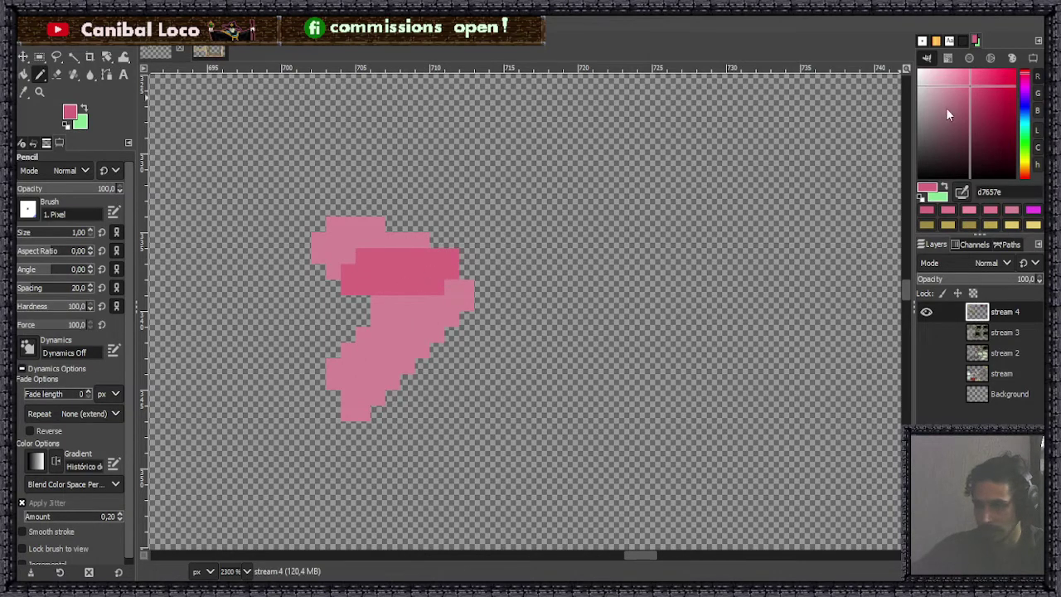
left_click_drag(975, 90, 970, 92)
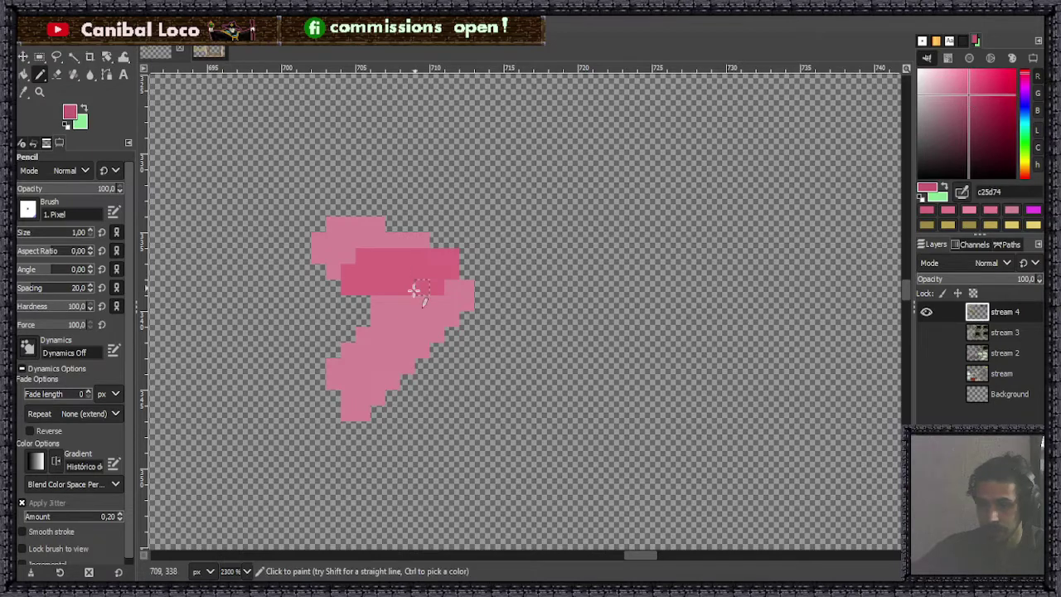
mouse_move(412, 291)
left_mouse_down()
mouse_move(392, 291)
mouse_move(368, 259)
mouse_move(353, 275)
left_mouse_up()
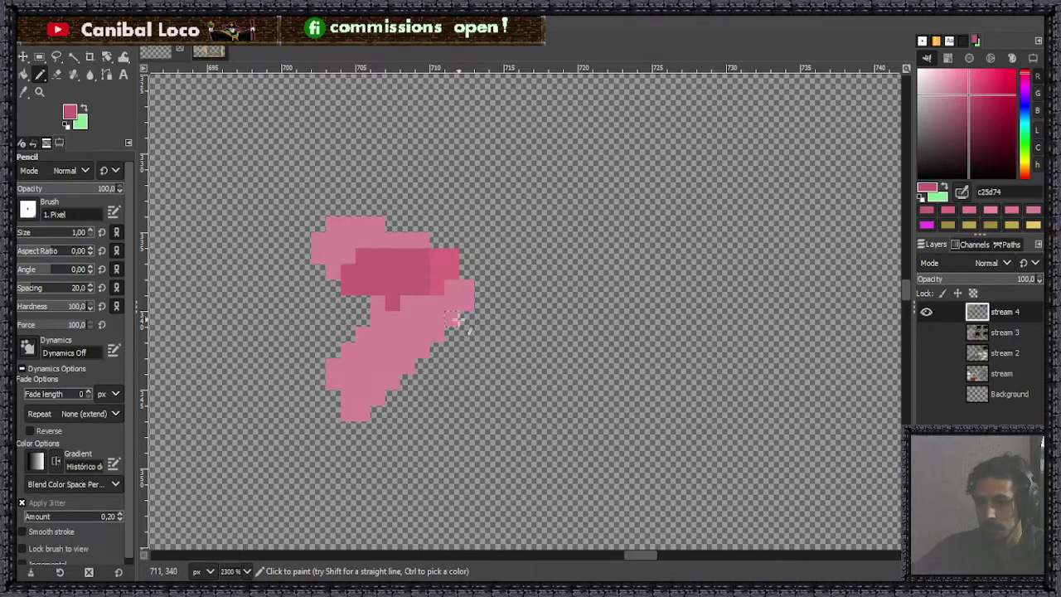
mouse_move(441, 287)
left_mouse_down()
mouse_move(438, 255)
mouse_move(455, 289)
left_mouse_up()
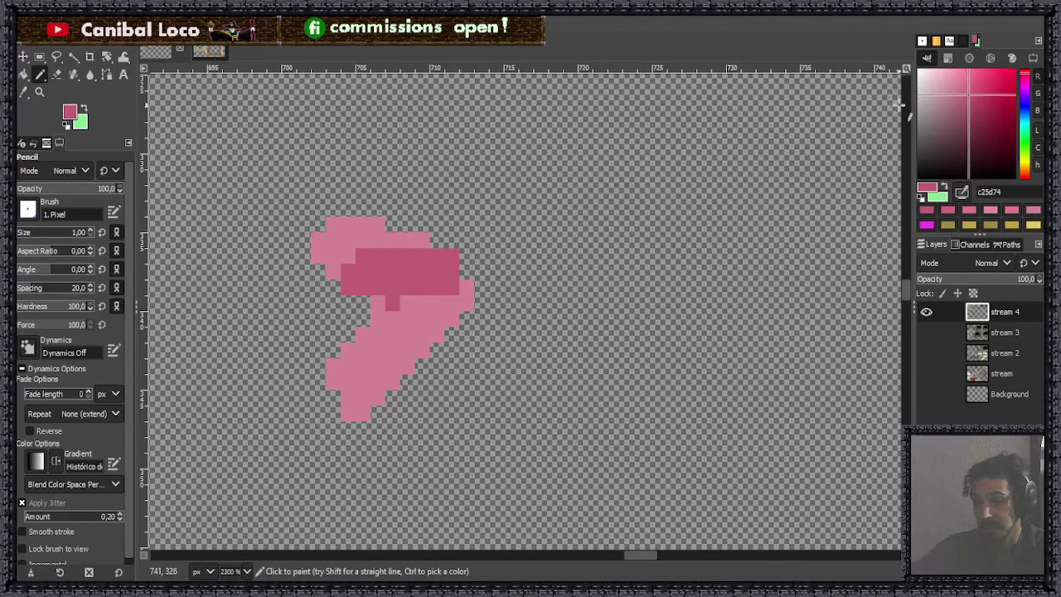
Step: Test the duller pinks bf6f81 and b46174 in the middle of the blob's colour patch
left_click(968, 103)
left_click_drag(967, 99, 958, 98)
mouse_move(393, 270)
left_mouse_down()
mouse_move(373, 306)
mouse_move(414, 294)
mouse_move(419, 267)
mouse_move(365, 272)
left_mouse_up()
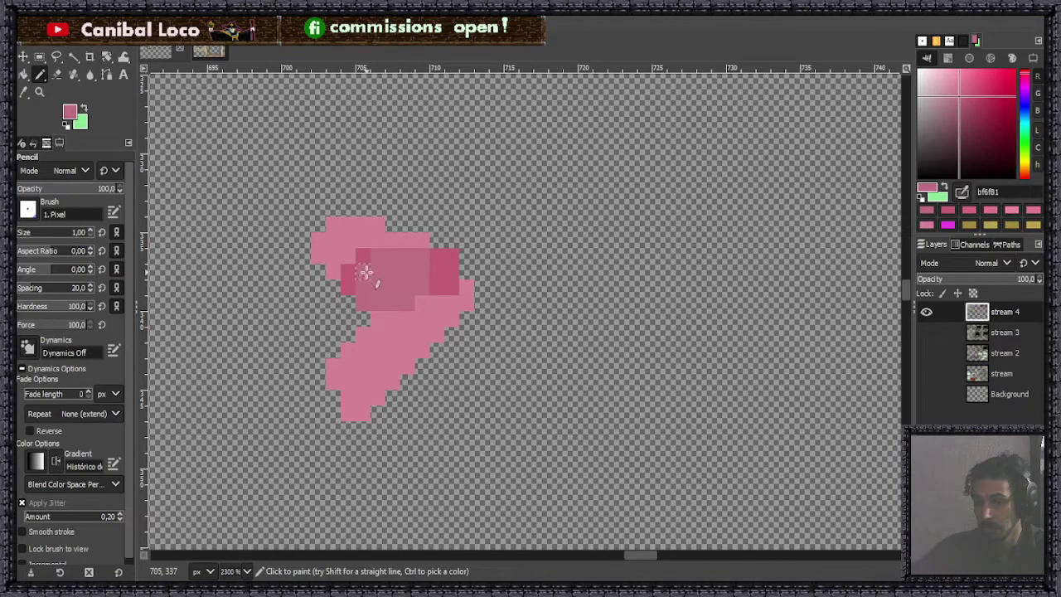
left_click(963, 101)
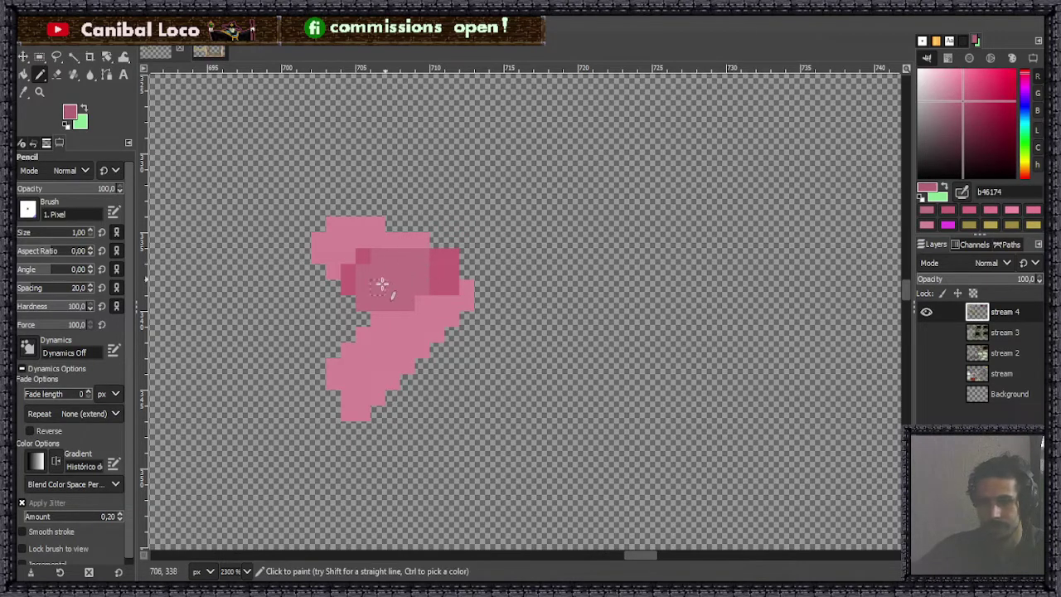
mouse_move(382, 284)
left_mouse_down()
mouse_move(407, 274)
mouse_move(410, 298)
left_mouse_up()
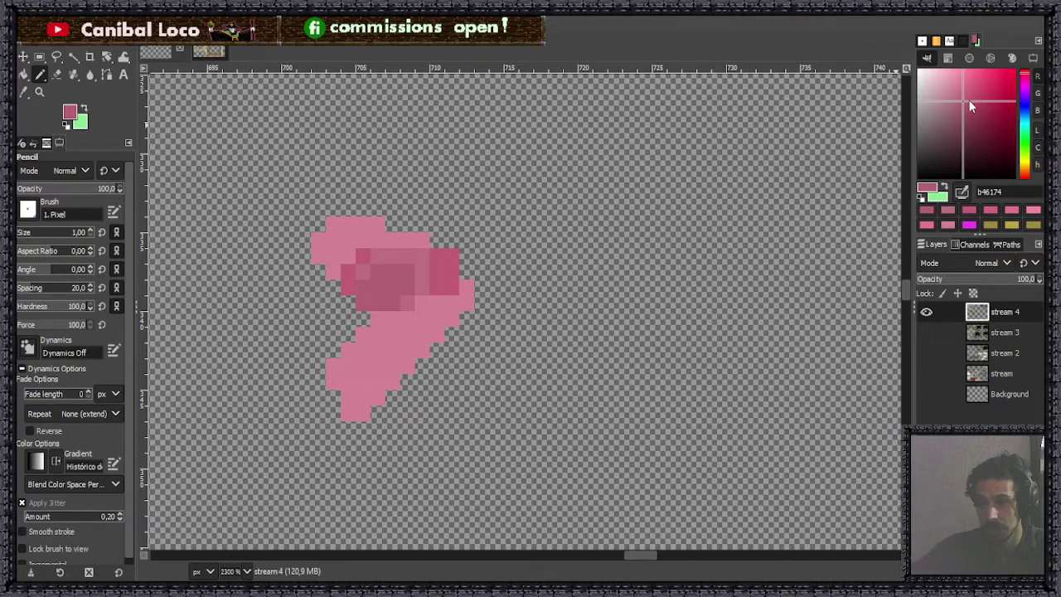
Step: Choose the crimson pink b44c63 and recolour the whole blob with it, filling every leftover lighter patch
left_click(975, 101)
mouse_move(394, 274)
left_mouse_down()
mouse_move(371, 290)
mouse_move(428, 284)
mouse_move(419, 296)
mouse_move(433, 280)
left_mouse_up()
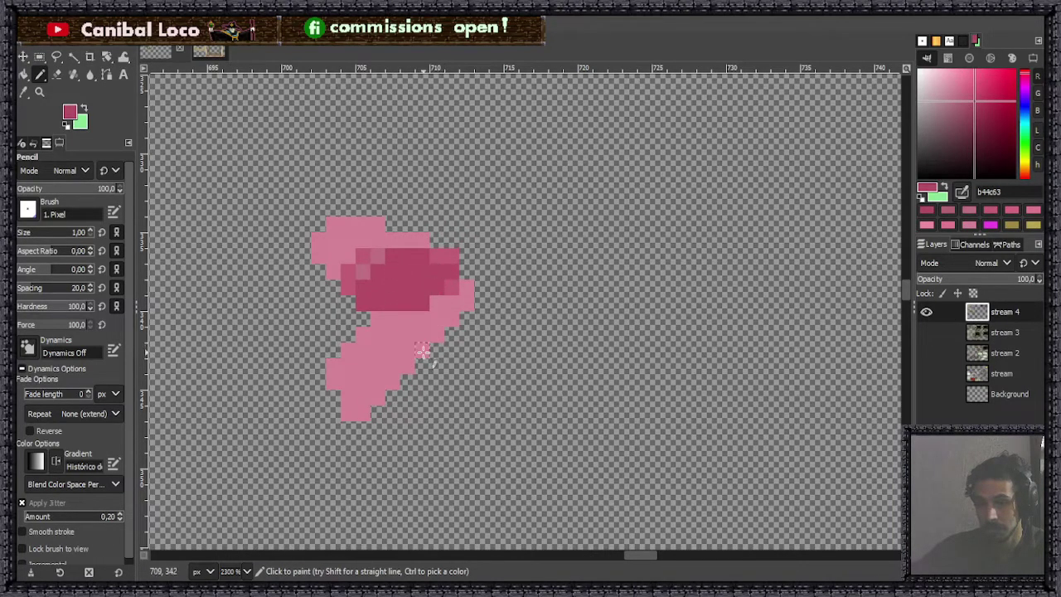
key("shift+b")
left_click(378, 333)
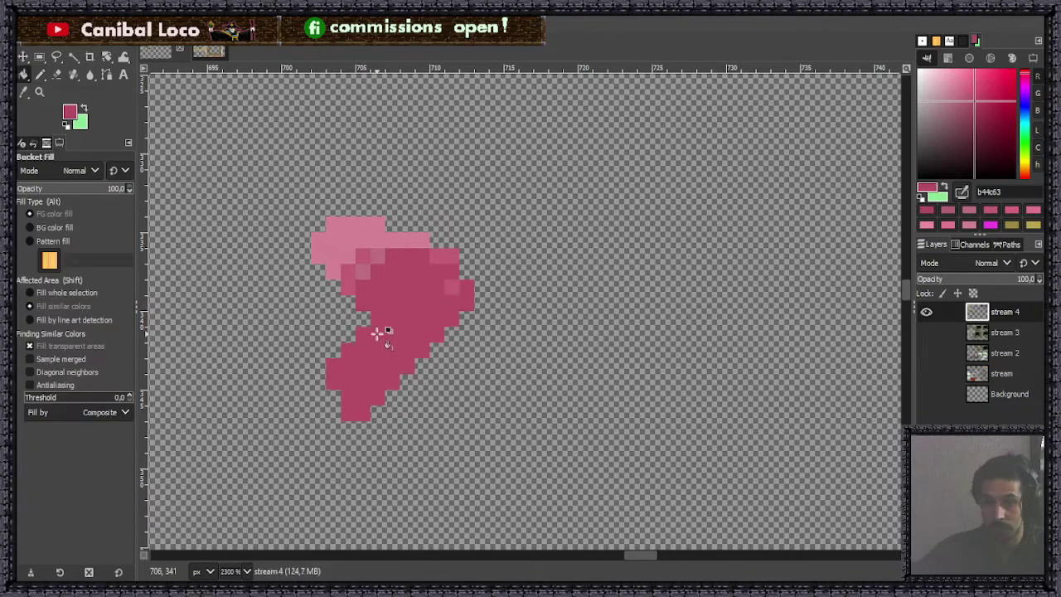
left_click(452, 286)
left_click(444, 256)
left_click(369, 258)
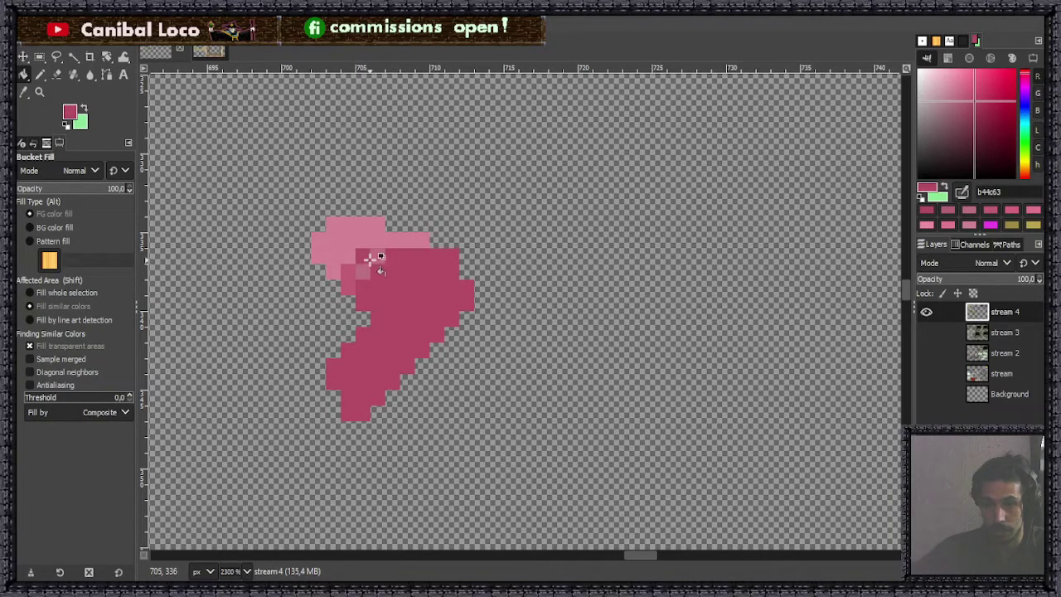
left_click(350, 272)
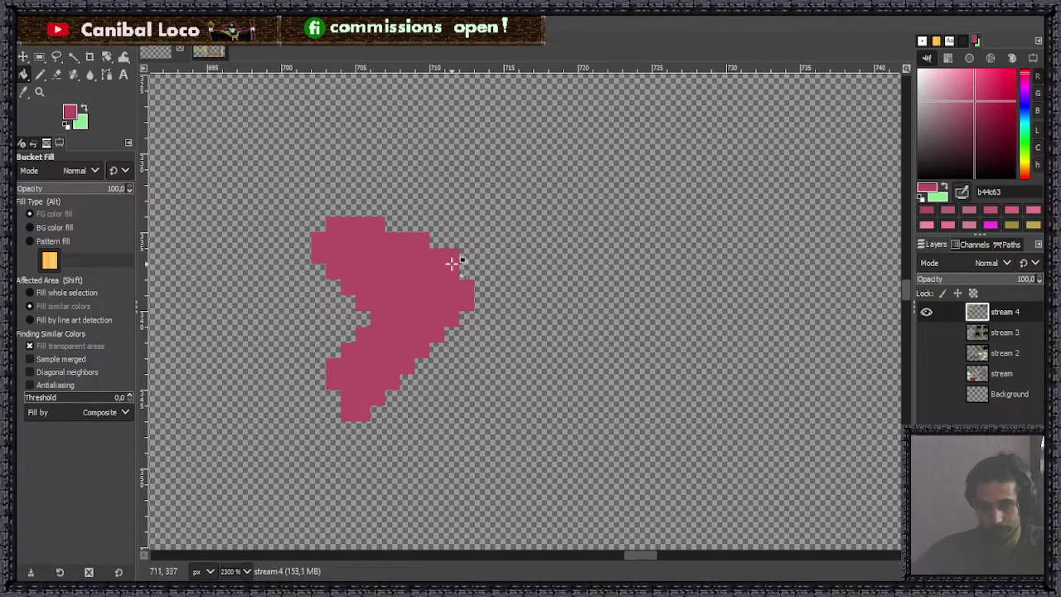
Step: Set the pencil colour to the darker 9f4358 and draw a shadow line along the blob's lower-right edge
key("n")
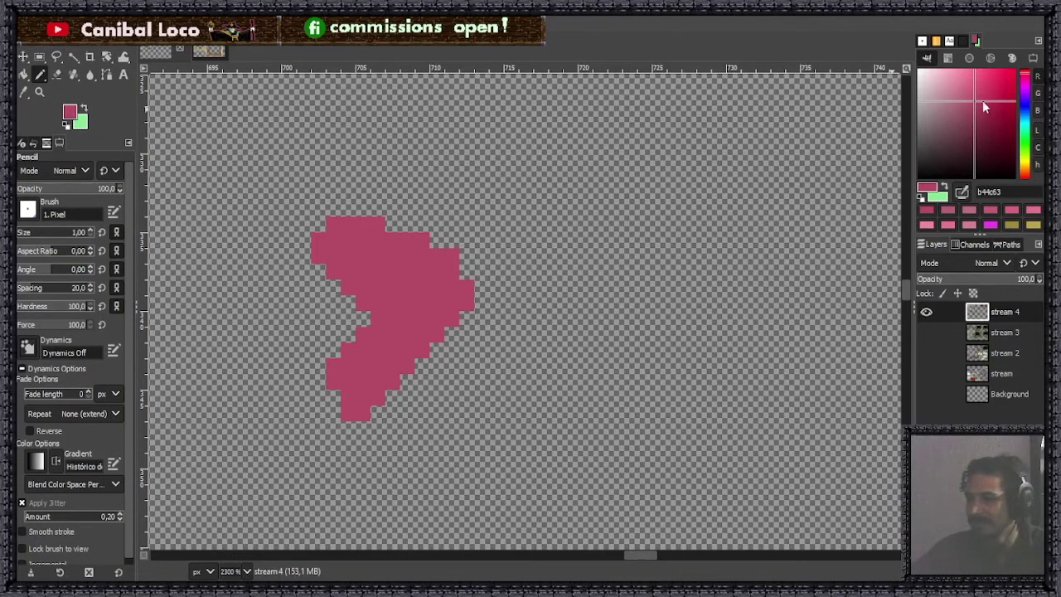
left_click_drag(976, 104, 983, 101)
left_click(424, 270, "ctrl")
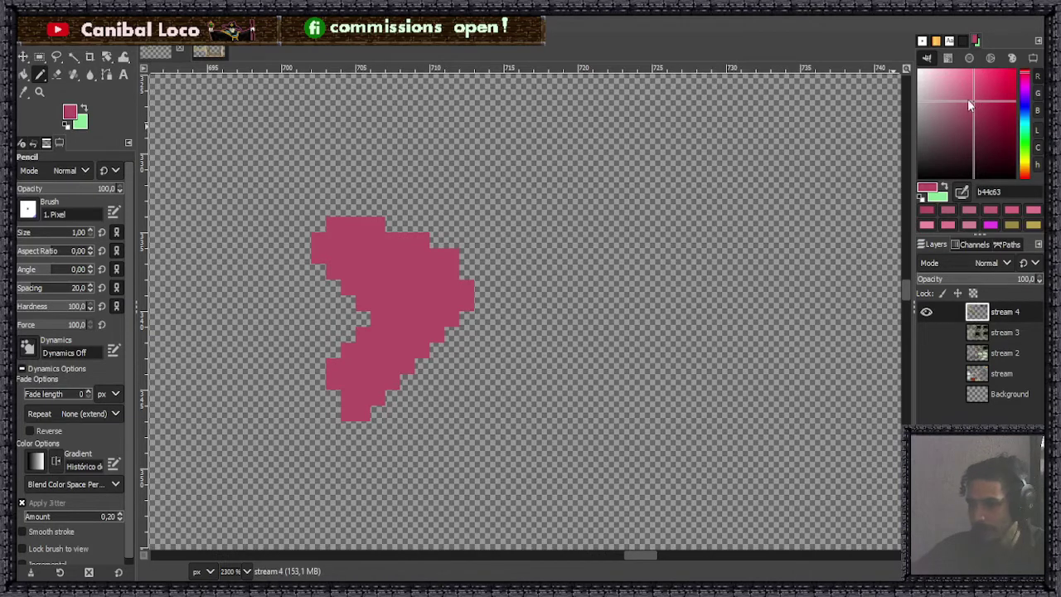
left_click_drag(973, 107, 975, 109)
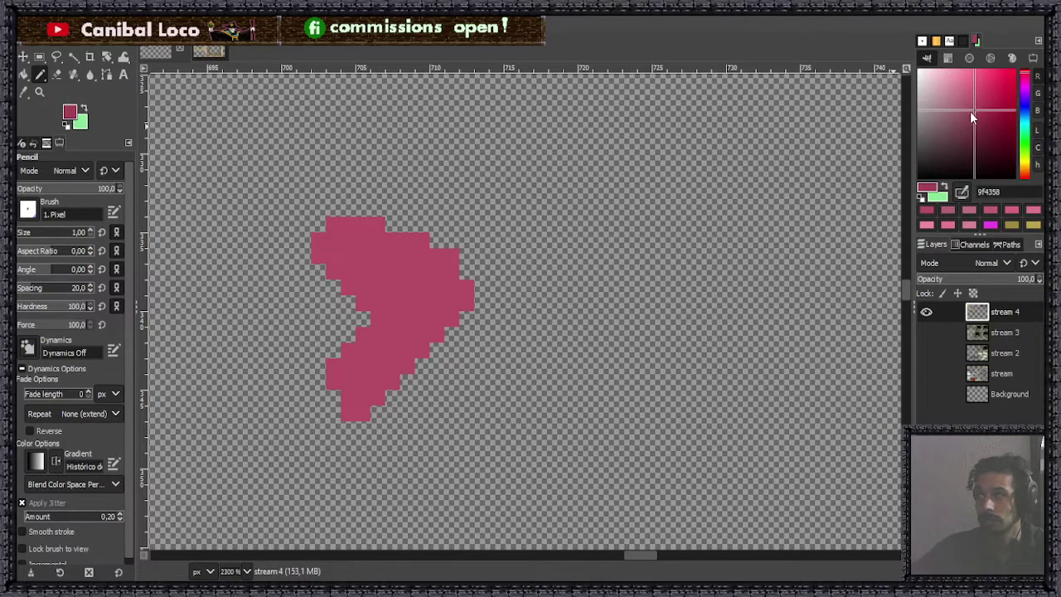
left_click_drag(479, 320, 408, 390)
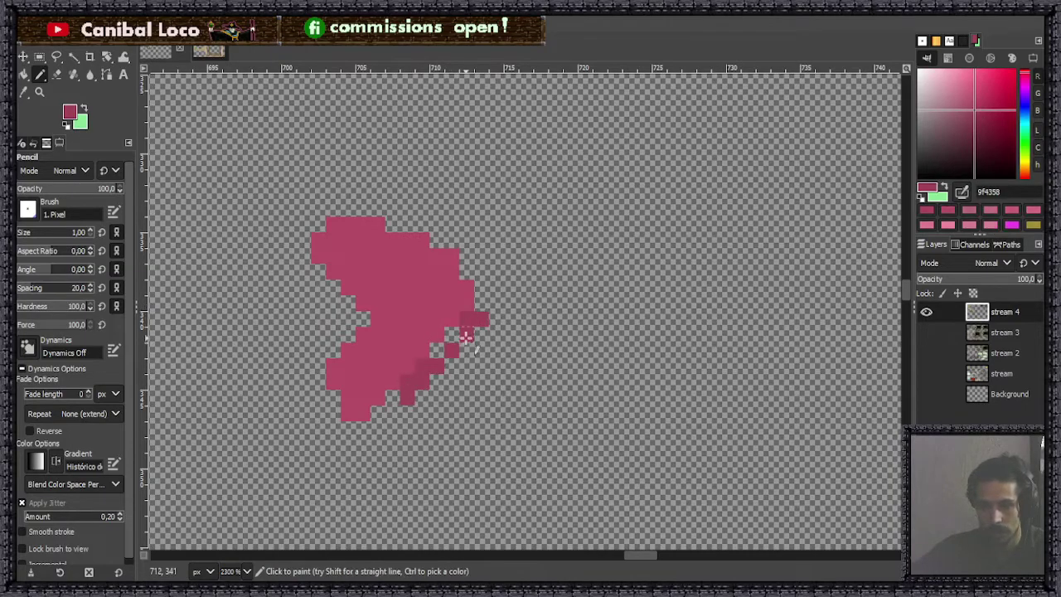
Step: Shade the lower-right diagonal edge of the heart-like pink shape with the darker pink 9f4358
mouse_move(471, 325)
left_mouse_down()
mouse_move(386, 395)
mouse_move(390, 411)
left_mouse_up()
scroll(417, 381, "down", 4)
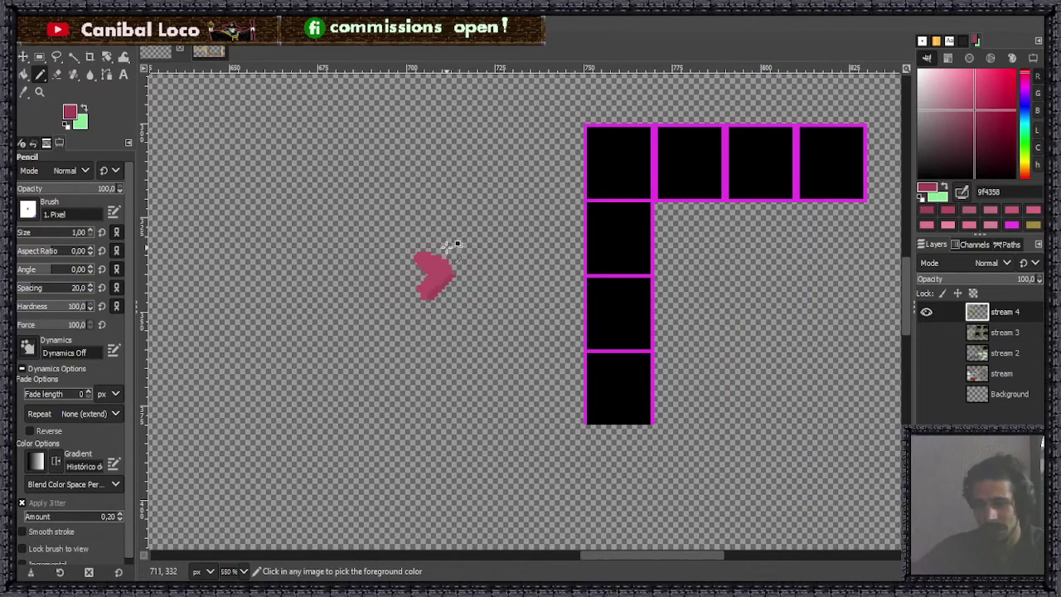
Step: Mix the pale pink dccdd1 and paint a 2 by 2 pixel highlight on the upper part of the pink shape
scroll(426, 282, "up", 6)
left_click(434, 265, "ctrl")
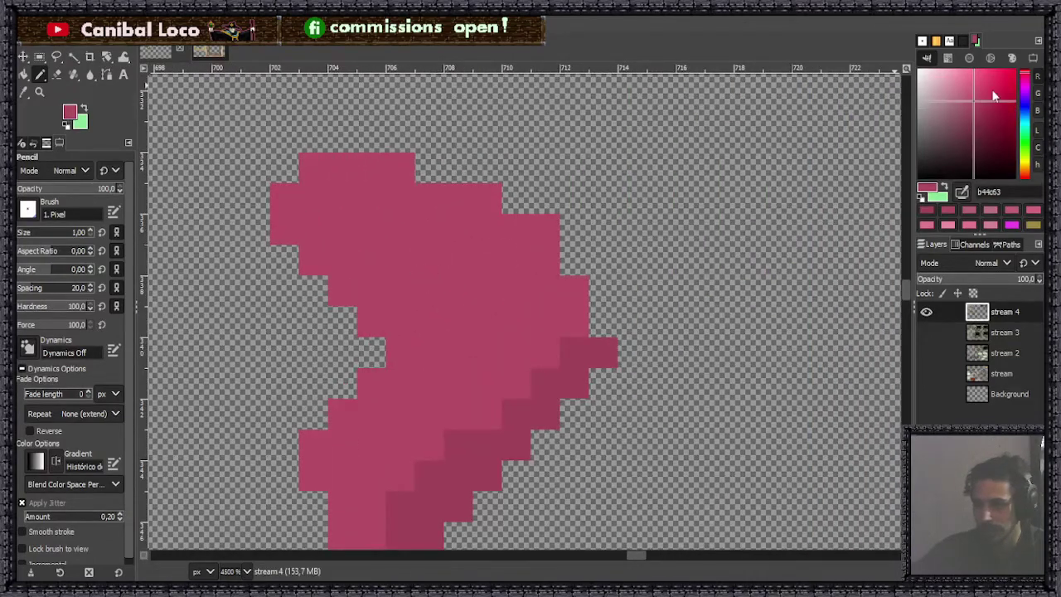
mouse_move(946, 97)
left_mouse_down()
mouse_move(926, 88)
mouse_move(930, 106)
left_mouse_up()
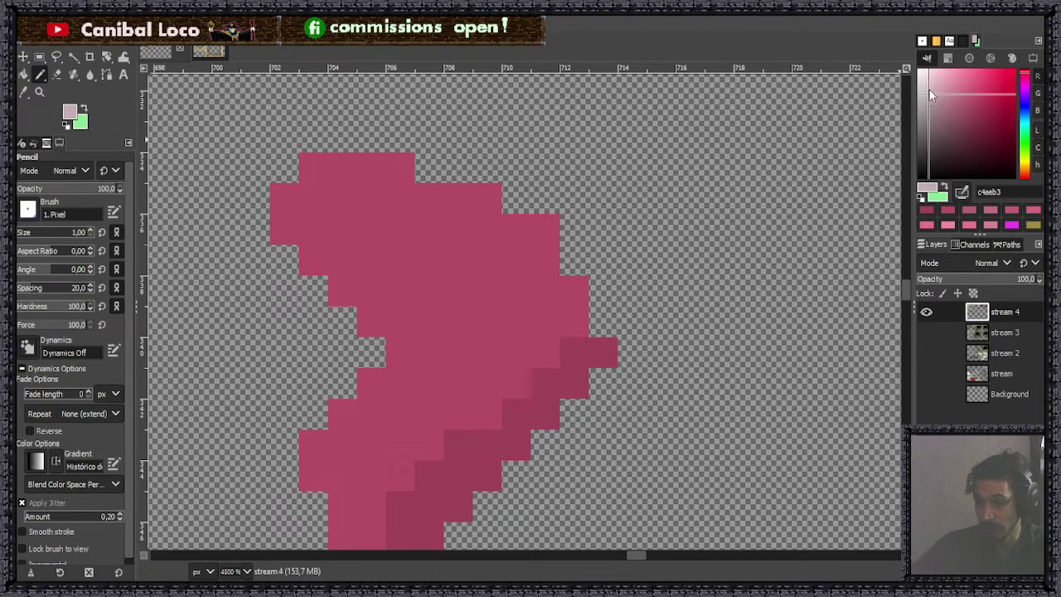
left_click_drag(930, 90, 919, 82)
left_click_drag(429, 275, 455, 281)
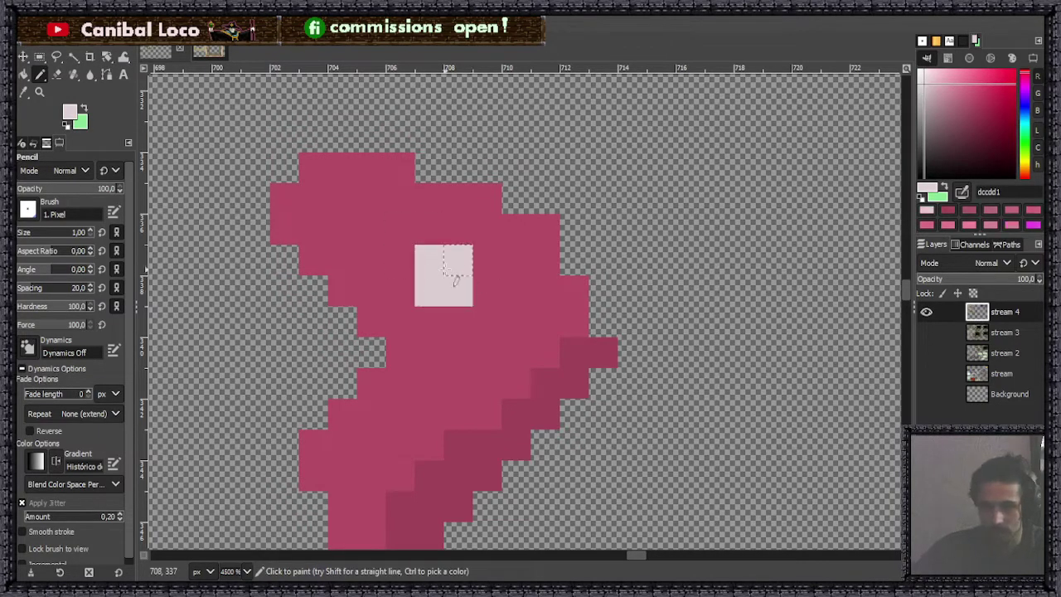
scroll(560, 324, "down", 3)
scroll(497, 227, "up", 2)
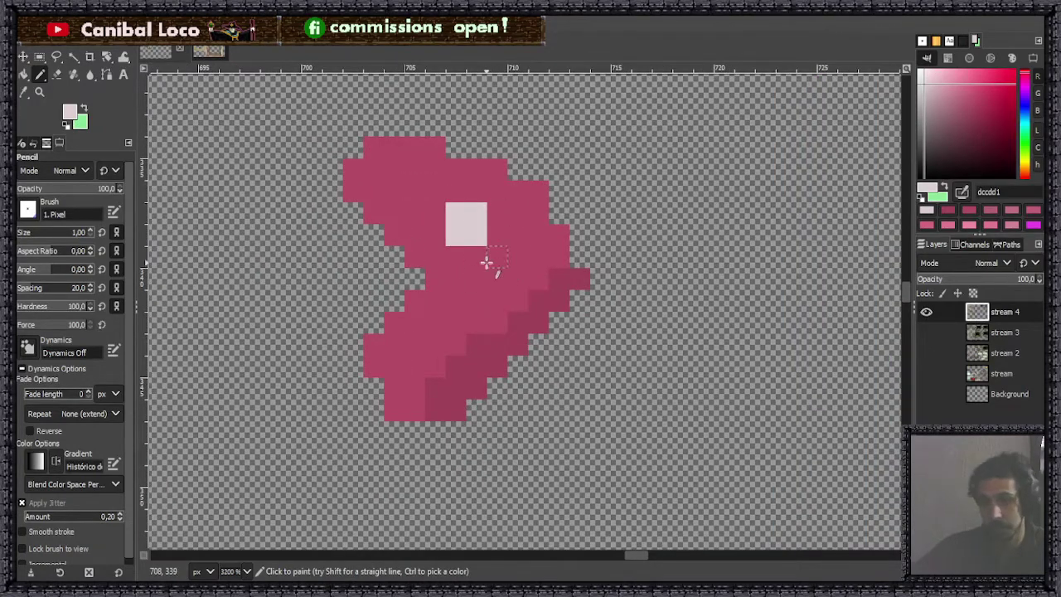
left_click(480, 285, "ctrl")
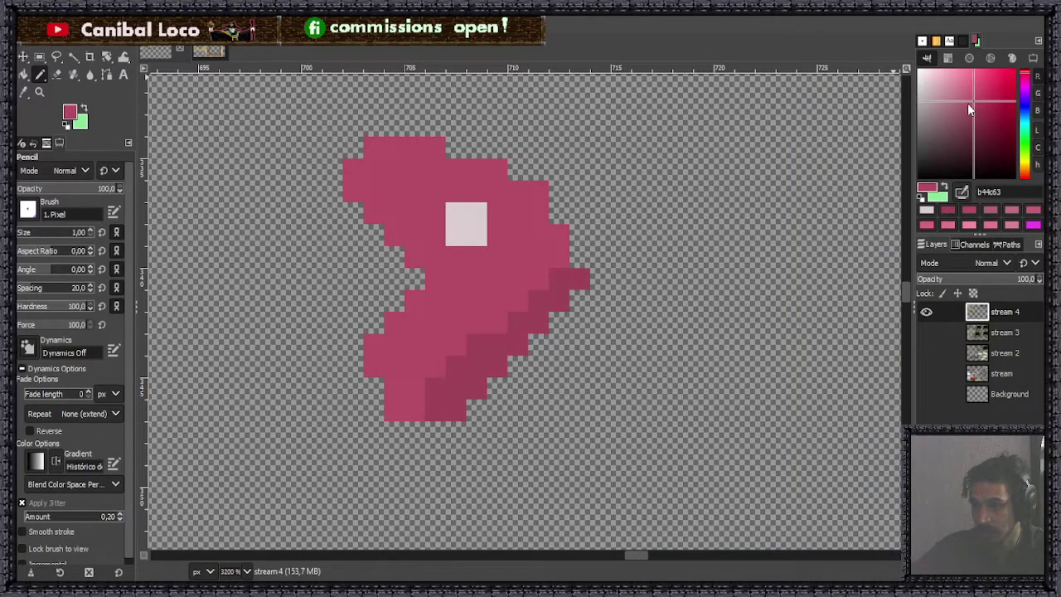
left_click_drag(969, 104, 964, 104)
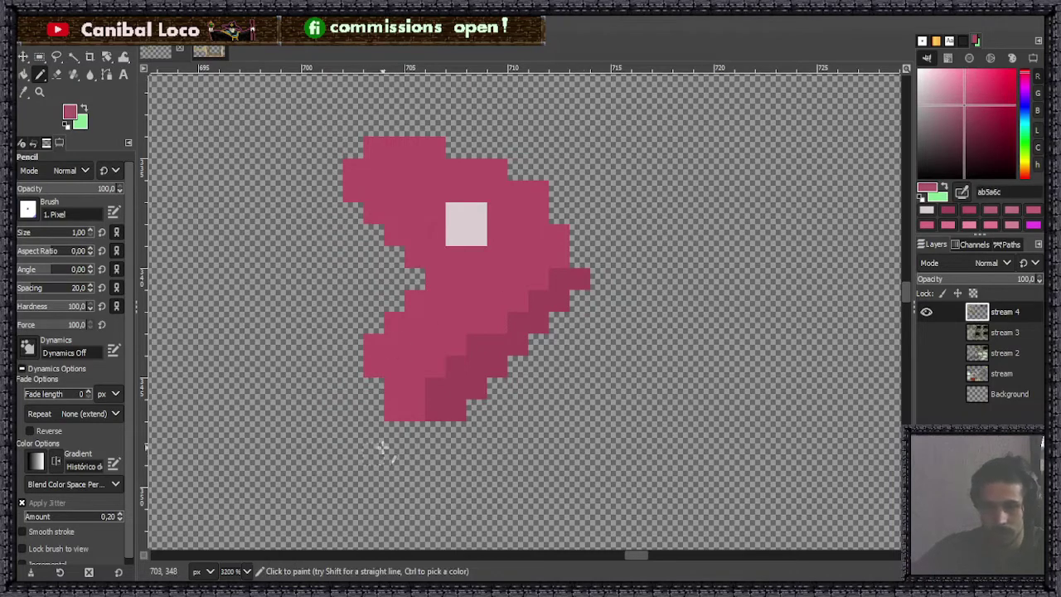
left_click(353, 433)
left_click_drag(323, 453, 318, 479)
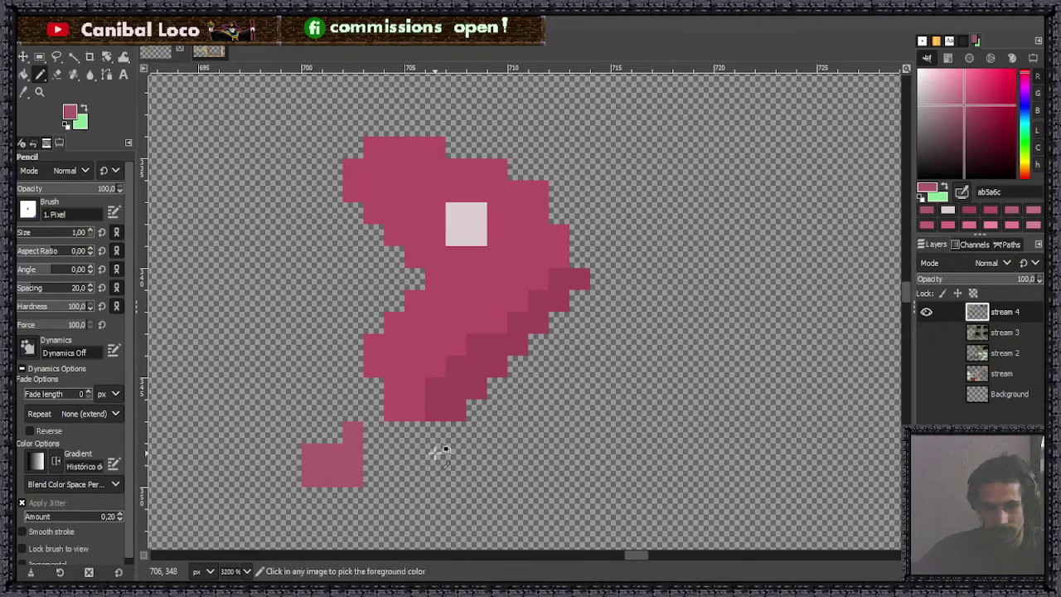
key("ctrl+z")
key("ctrl+z")
Step: Sample the base pink b44c63 from the shape as the foreground colour and save the image
left_click(489, 280, "ctrl")
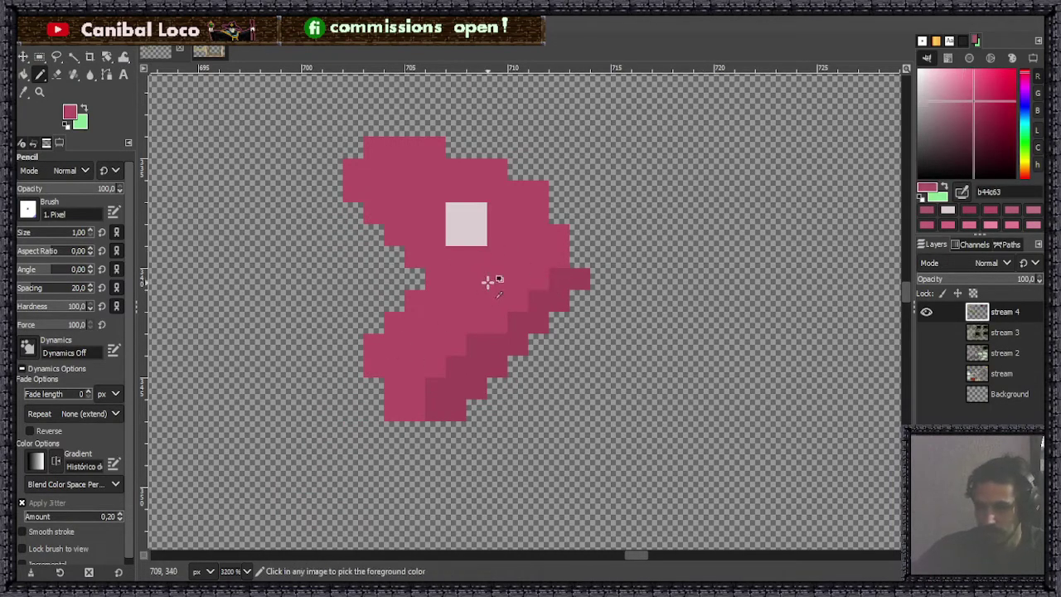
scroll(521, 276, "down", 3, "ctrl")
scroll(638, 172, "down", 3, "ctrl")
scroll(742, 279, "up", 3, "ctrl")
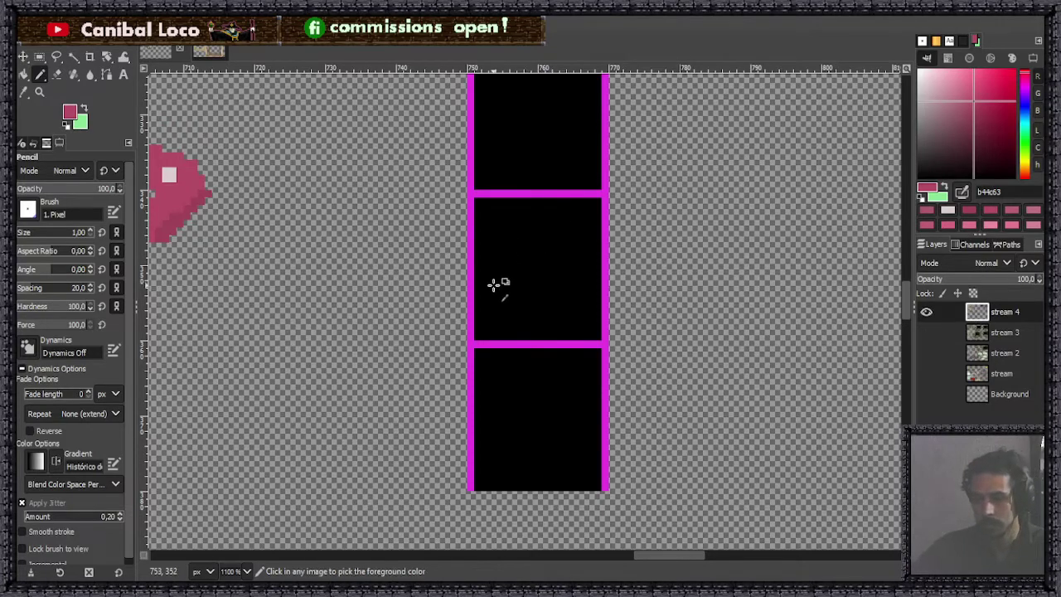
scroll(495, 285, "down", 3)
key("ctrl+s")
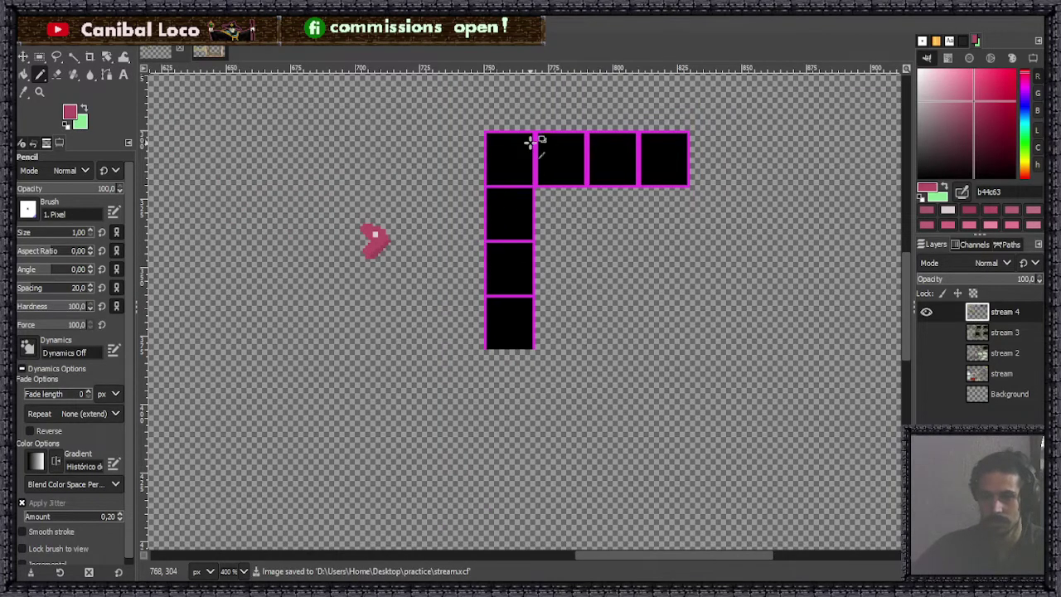
scroll(537, 159, "up", 3)
scroll(524, 194, "down", 3)
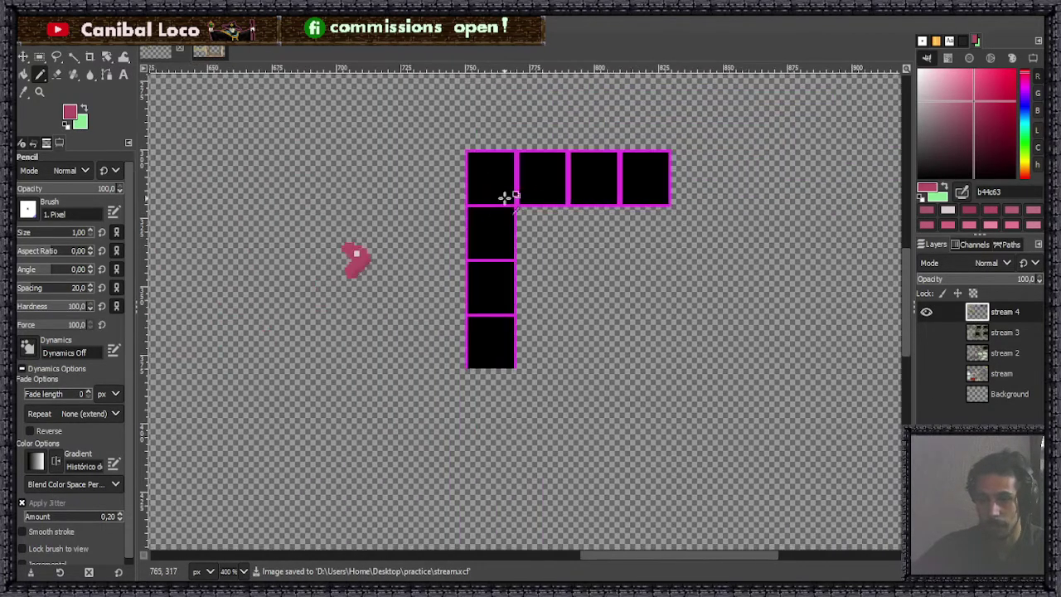
scroll(502, 187, "up", 2)
scroll(500, 183, "up", 3)
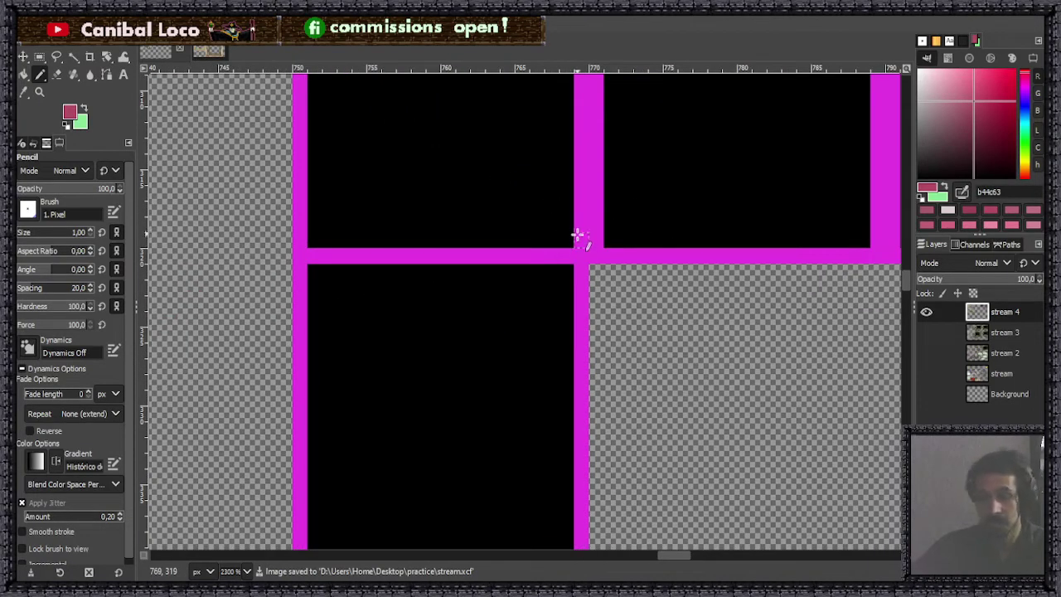
scroll(613, 174, "down", 3)
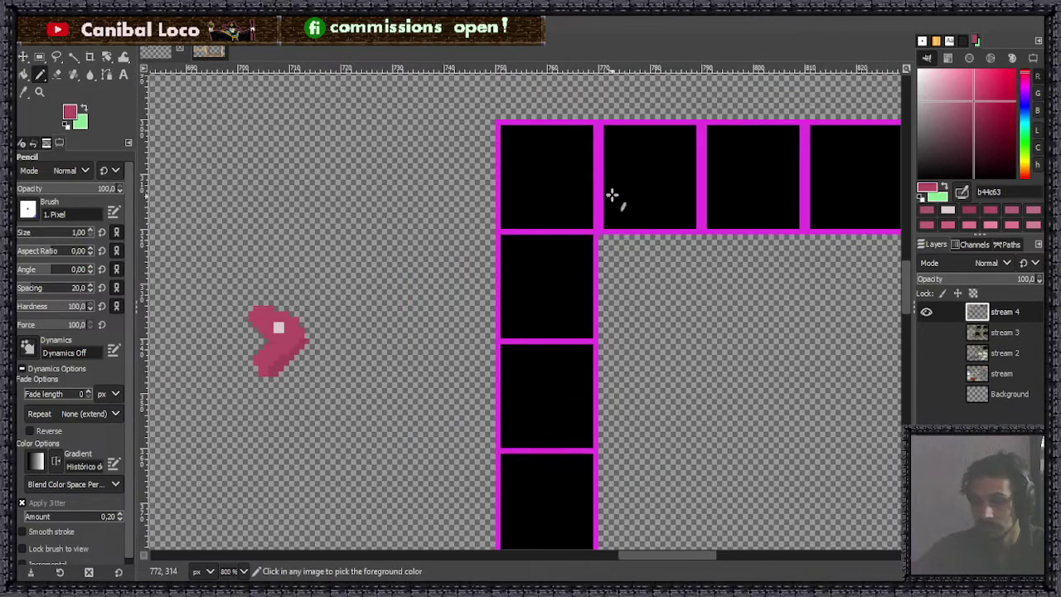
scroll(535, 268, "down", 3)
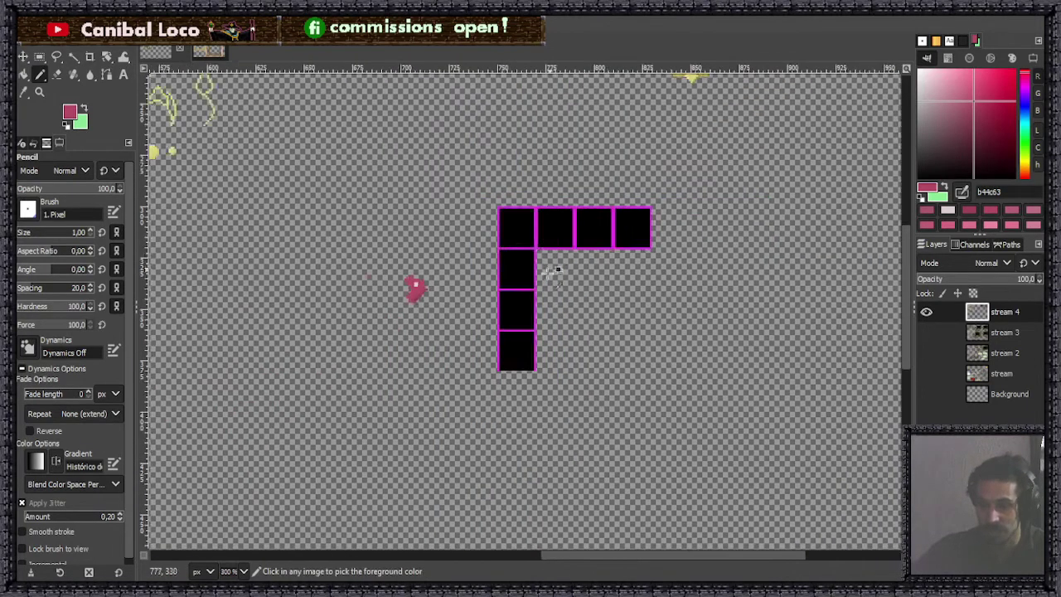
scroll(544, 265, "up", 2)
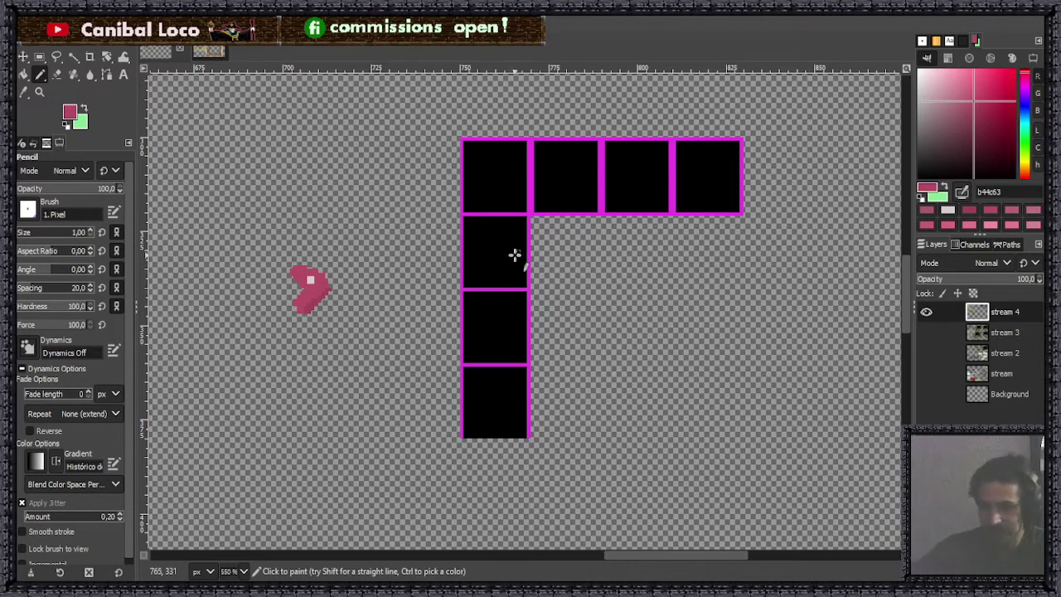
Step: Trace the outer sides of the L-shaped tile grid with straight one-pixel pencil lines in pink b44c63, leaving the column's bottom edge open
scroll(514, 255, "up", 4)
left_click(349, 504)
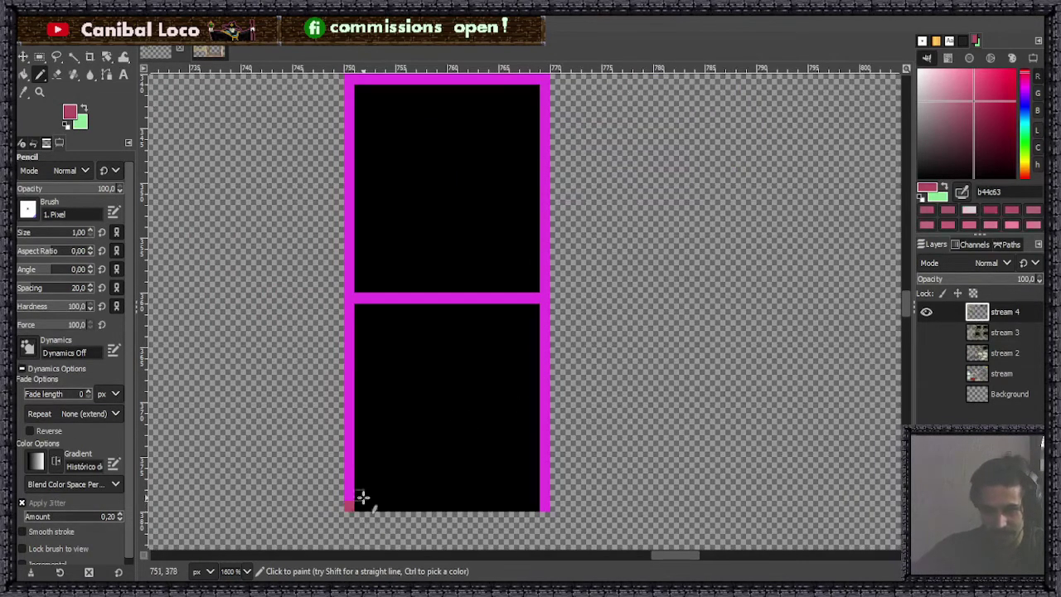
scroll(398, 398, "up", 10)
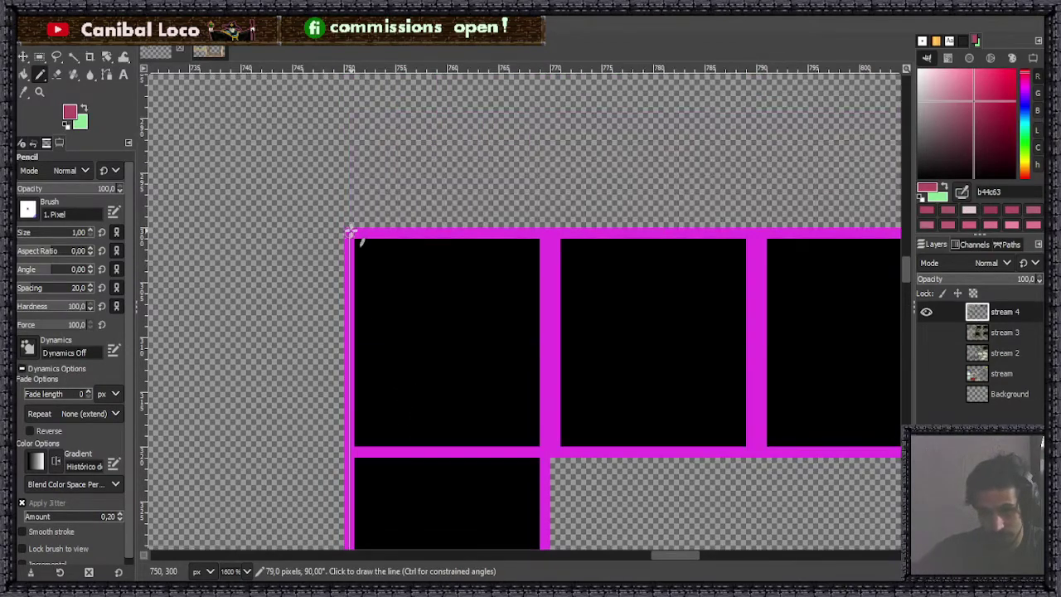
left_click(349, 233, "shift")
scroll(390, 249, "down", 2)
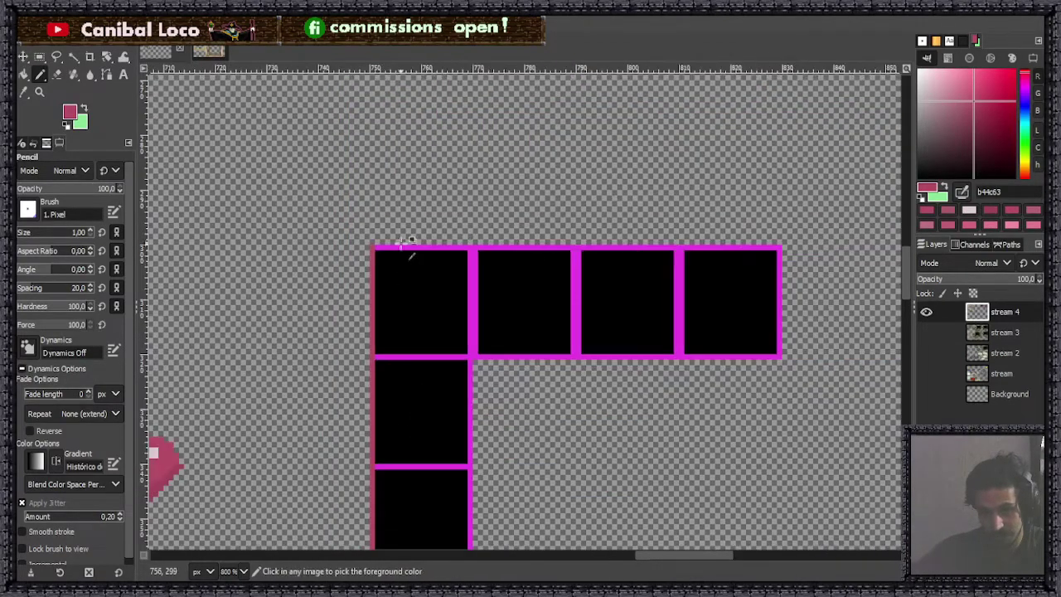
left_click(781, 247, "shift")
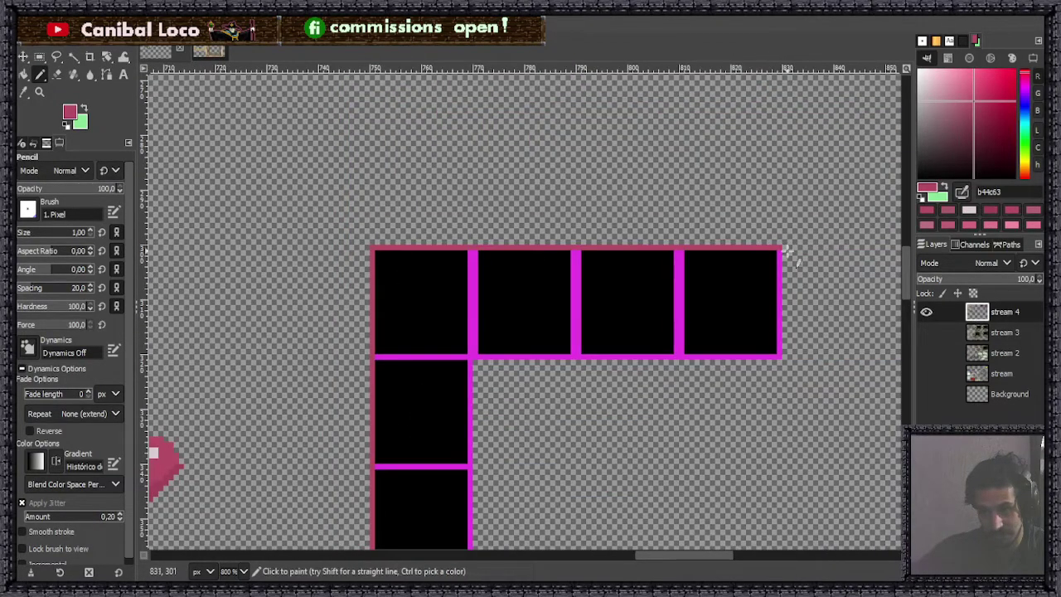
left_click(781, 357, "shift")
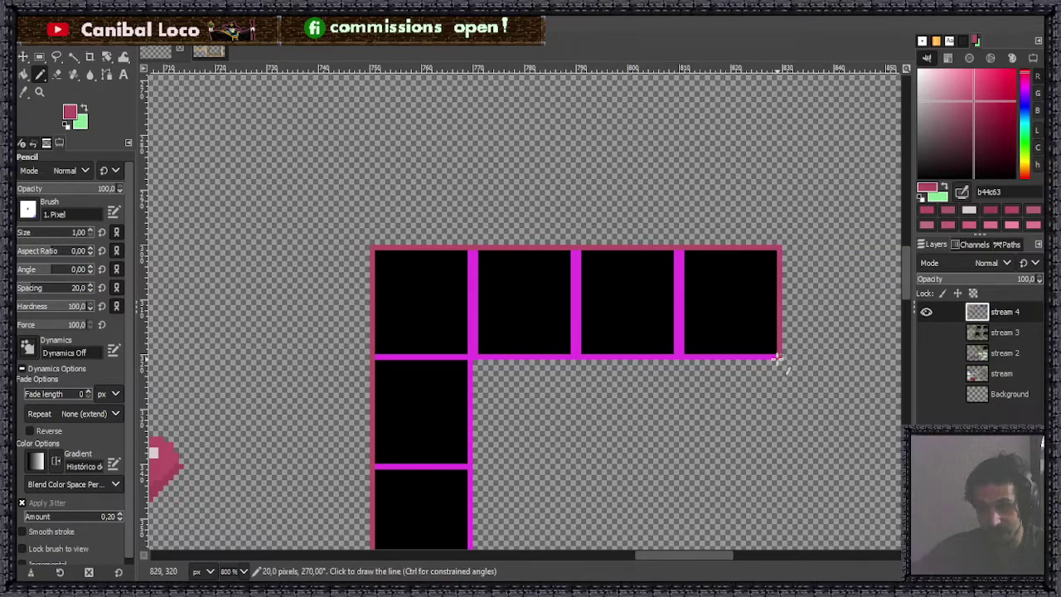
left_click(471, 357, "shift")
scroll(503, 391, "down", 5)
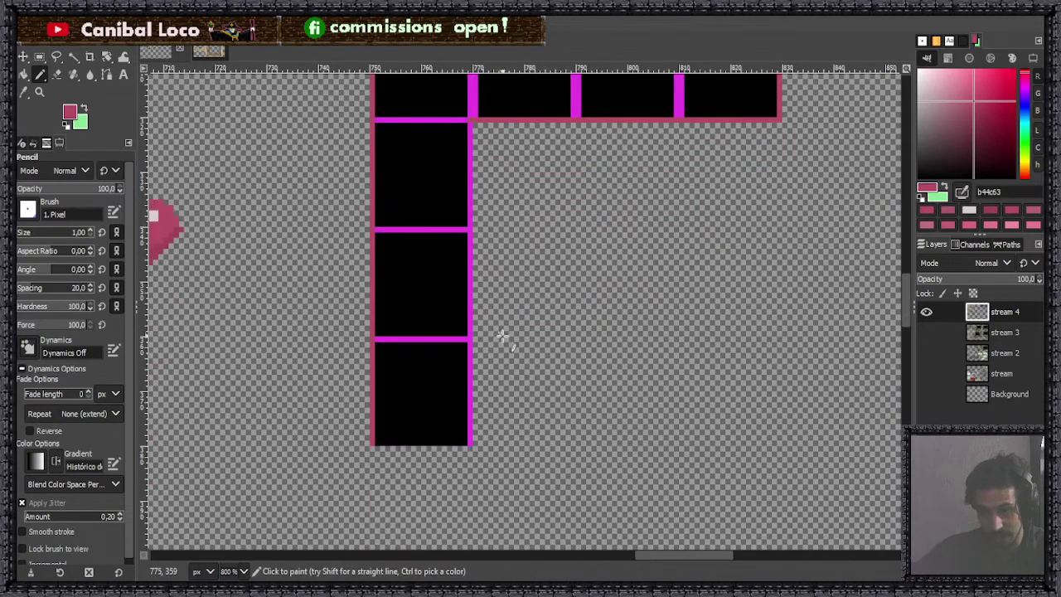
left_click(469, 442, "shift")
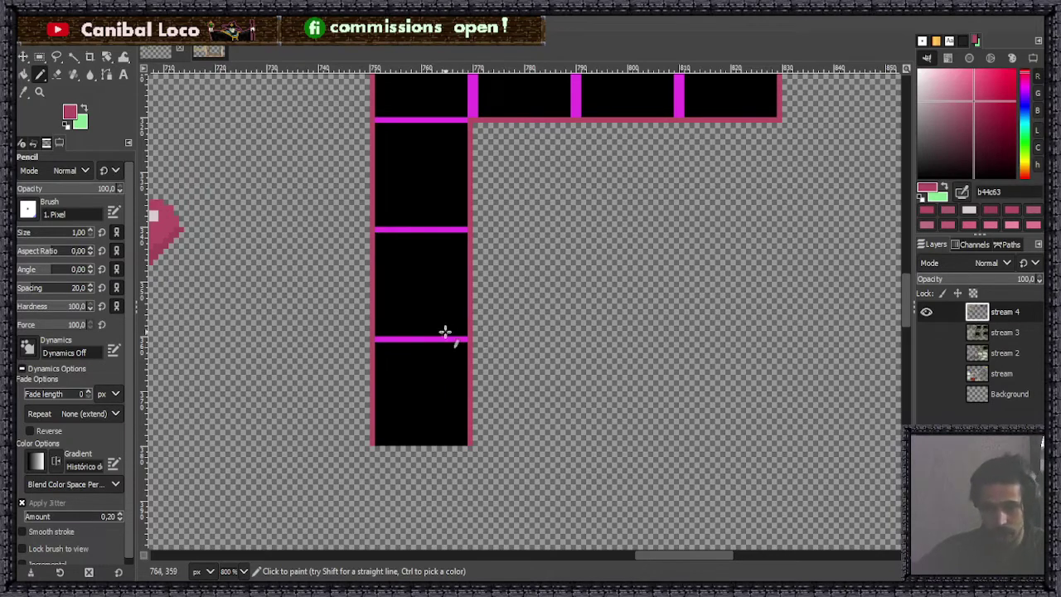
Step: Bucket-fill the column's bottom tile and all tiles and dividers of the top row with pink b44c63
key("shift+b")
left_click(432, 380)
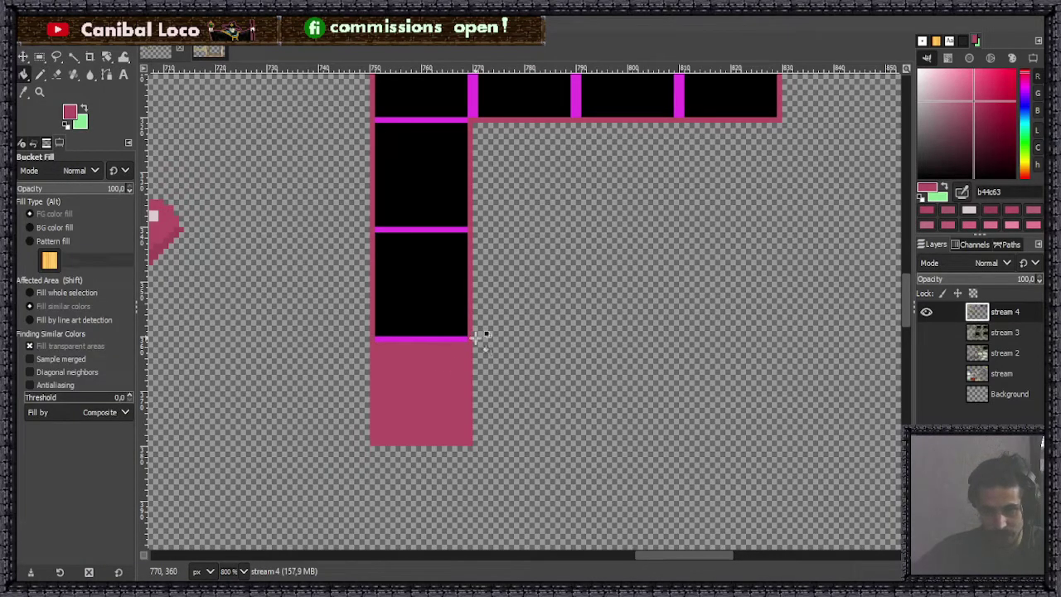
scroll(588, 334, "up", 3)
left_click(747, 176)
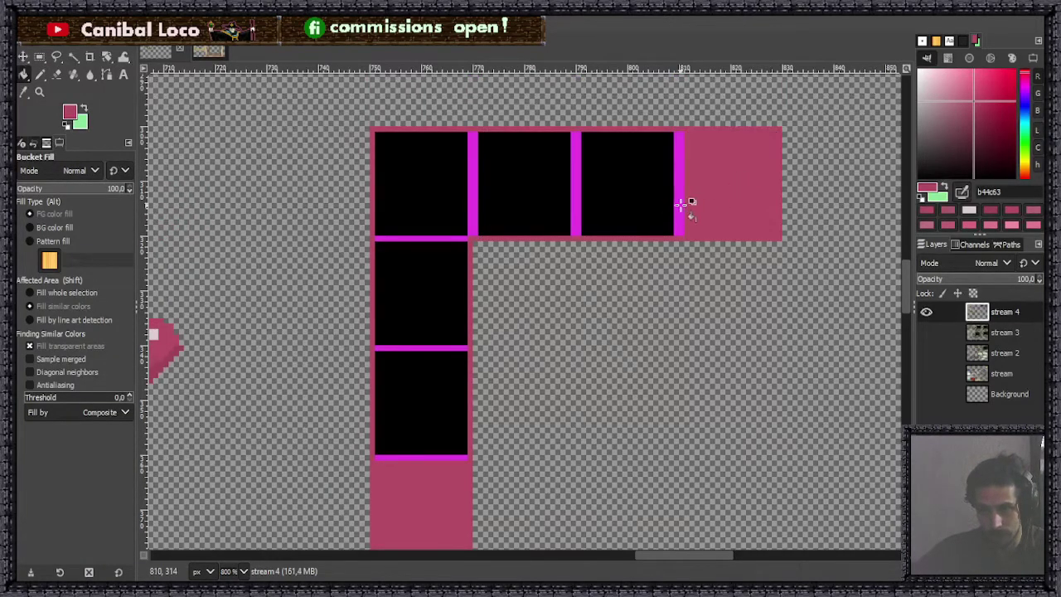
left_click(635, 212)
left_click(547, 208)
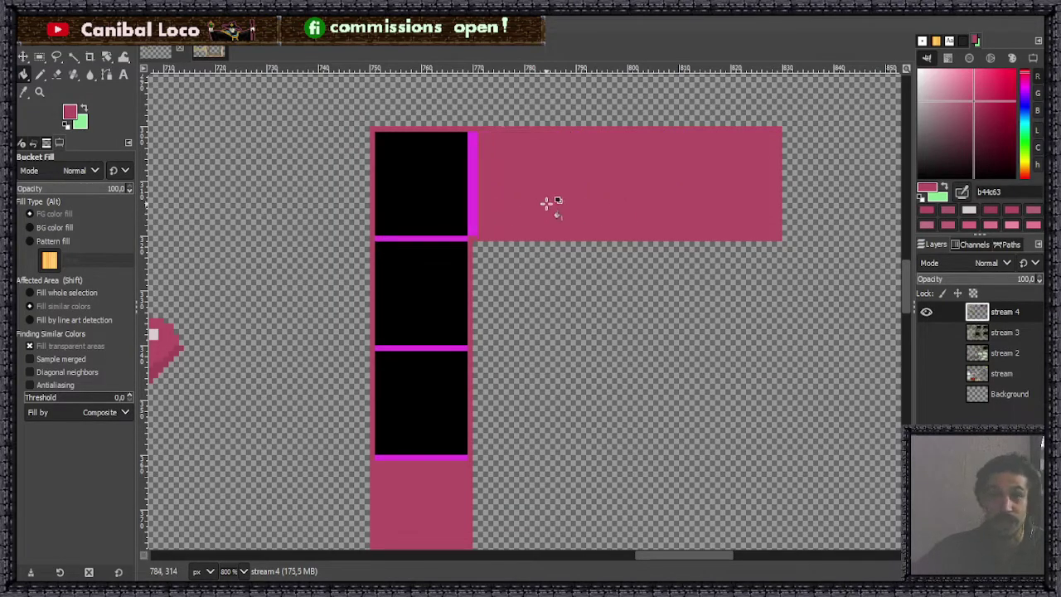
left_click(474, 209)
left_click(461, 225)
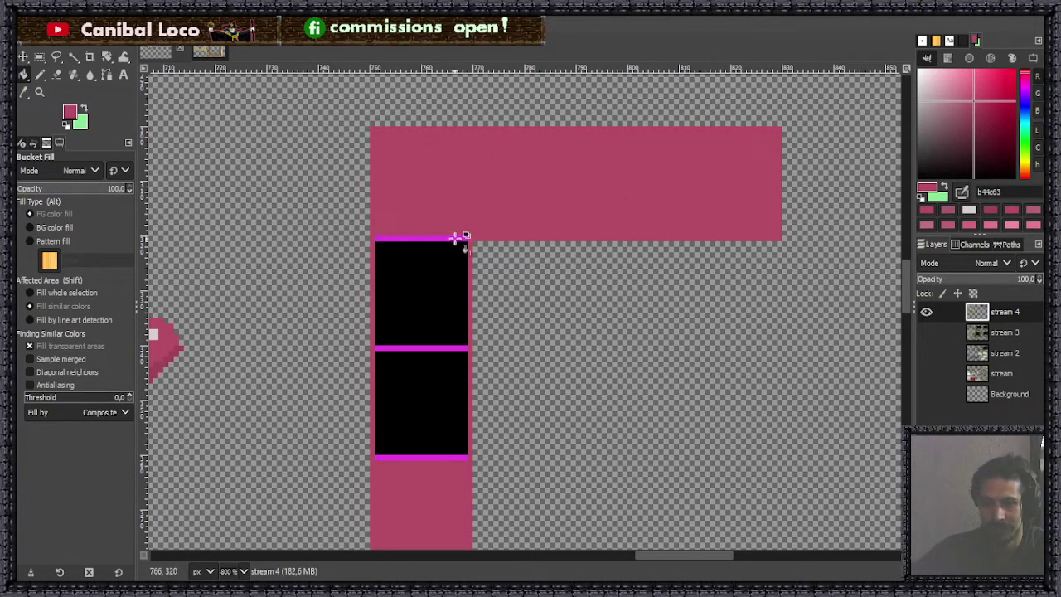
Step: Bucket-fill the two remaining black tiles and the magenta dividers of the vertical column with the same pink
left_click(460, 239)
left_click(442, 298)
left_click(450, 351)
left_click(456, 398)
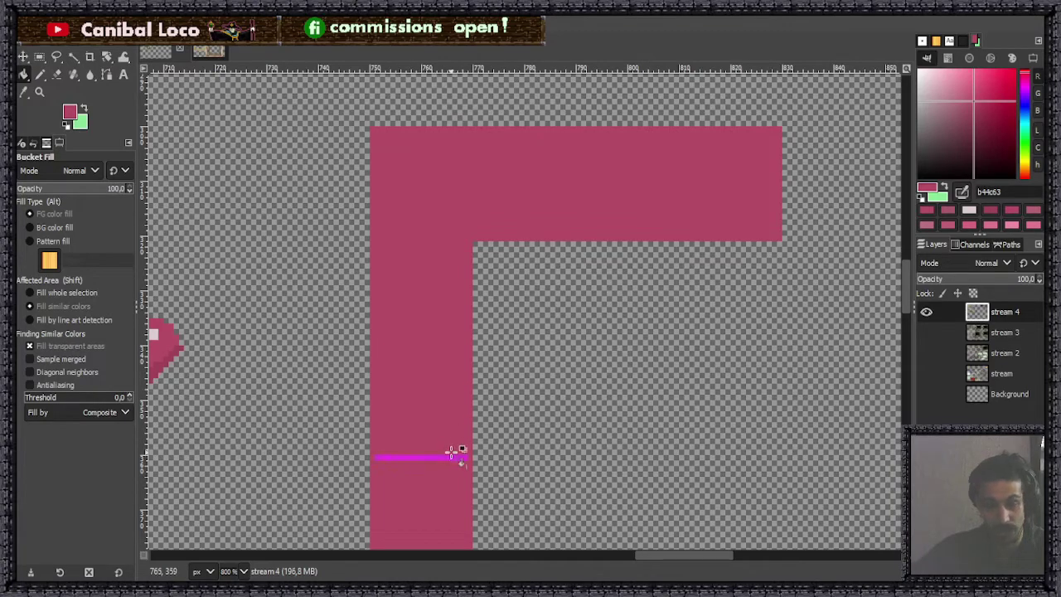
left_click(451, 455)
Step: Sample the pale pink dccdd1 from the small shape's highlight and lighten it to near-white as the pencil colour
key("n")
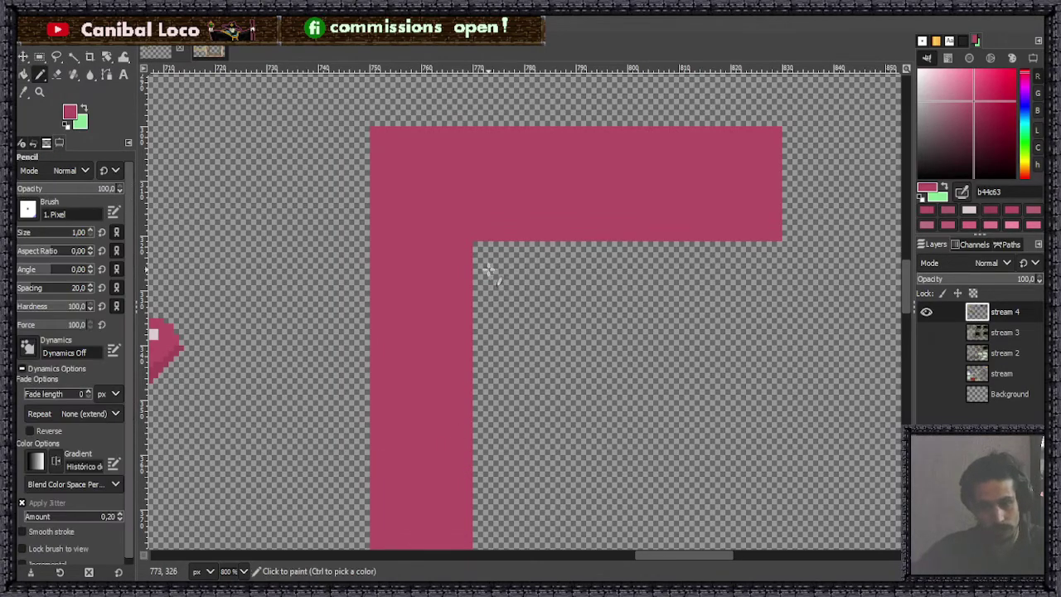
scroll(476, 269, "down", 4)
scroll(388, 295, "up", 5)
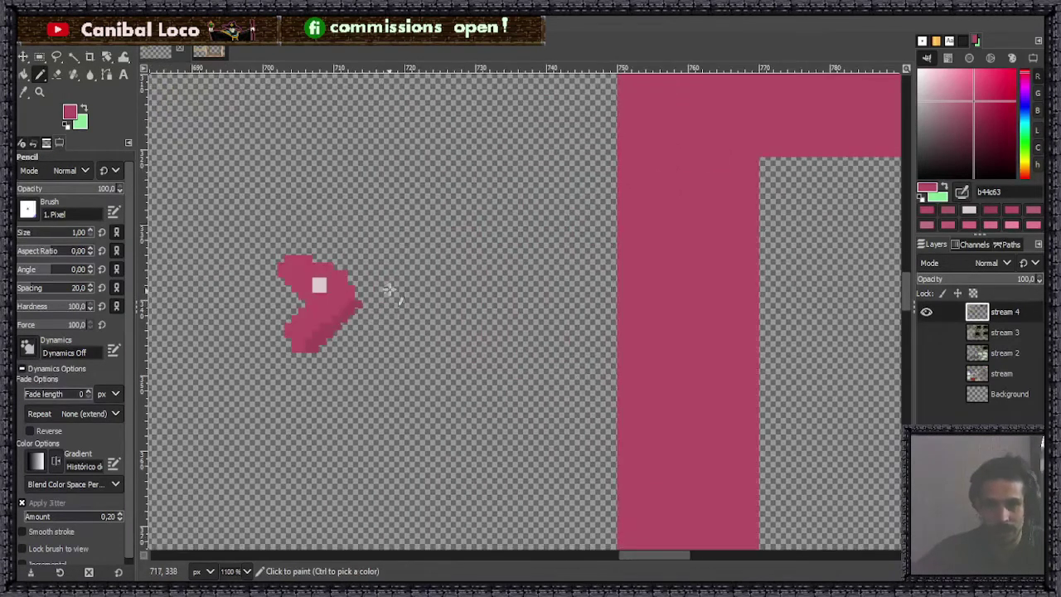
key("ctrl")
left_click(332, 282, "ctrl")
scroll(428, 337, "down", 3)
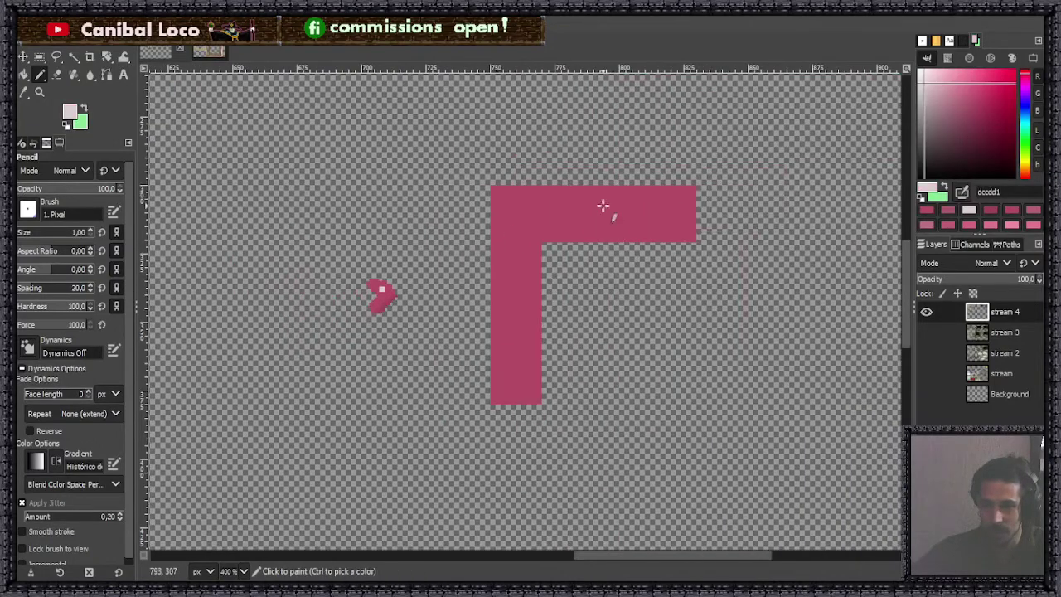
scroll(604, 203, "up", 3)
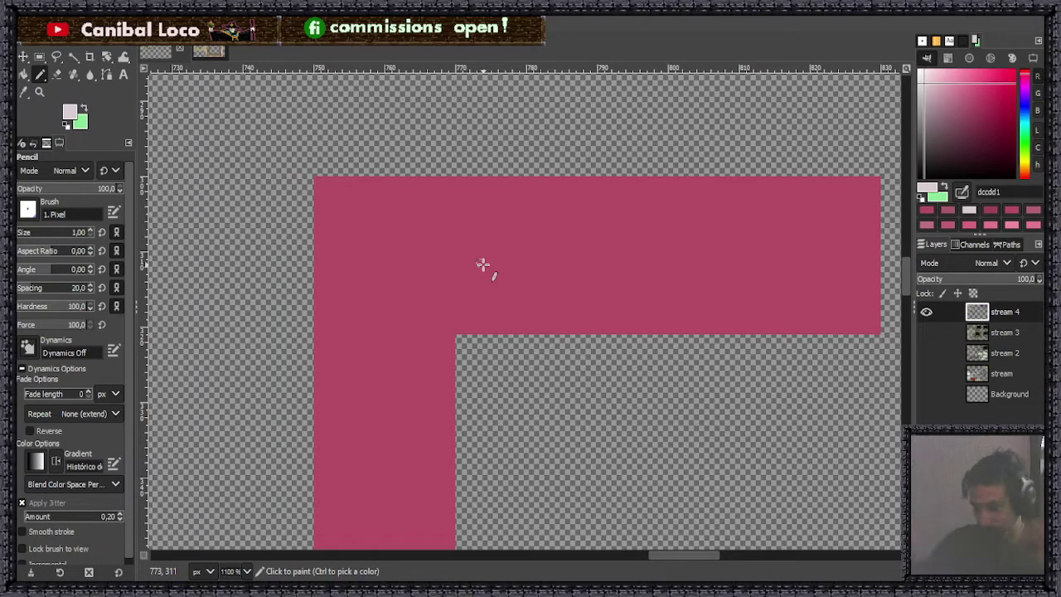
left_click(923, 79)
left_click(923, 78)
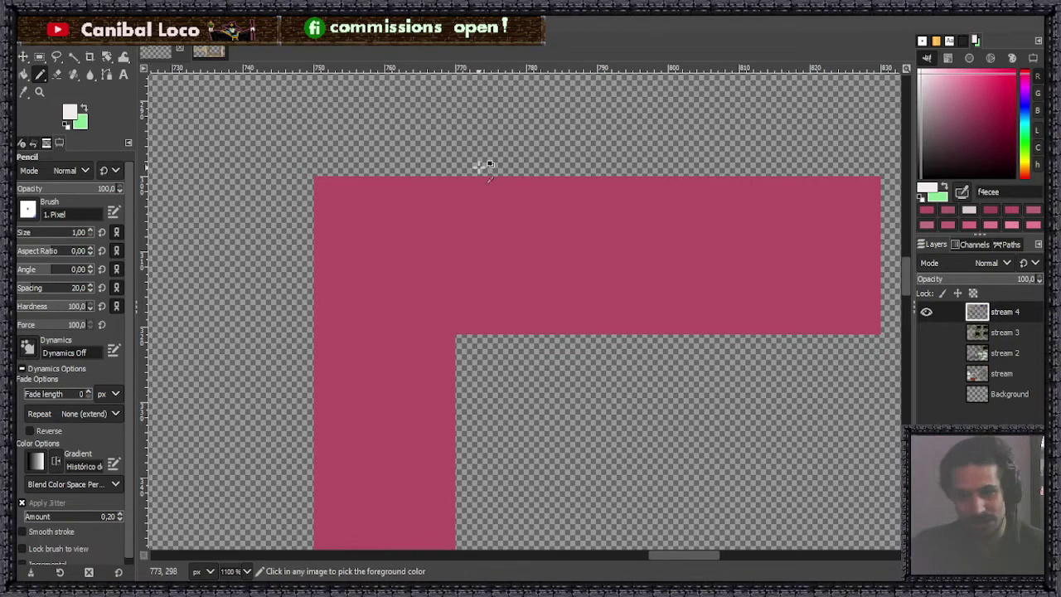
scroll(547, 166, "up", 1)
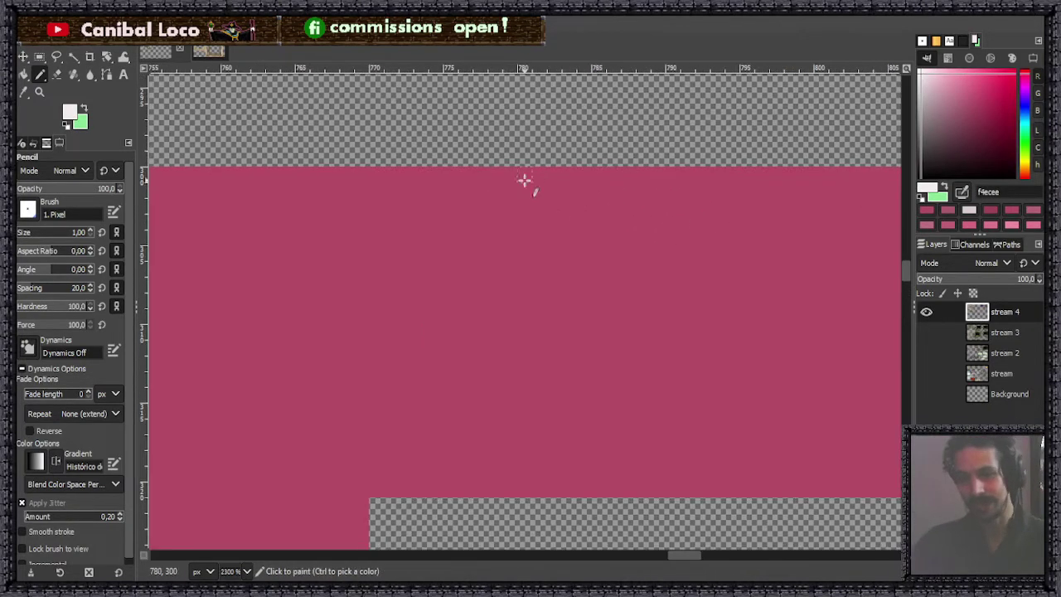
scroll(523, 174, "down", 2)
scroll(563, 186, "up", 1)
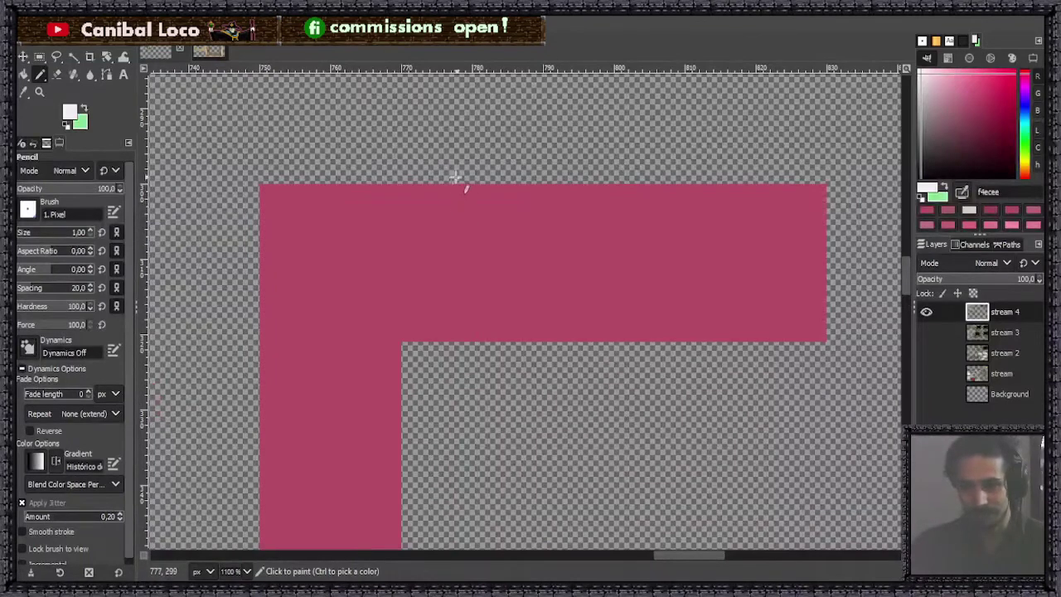
Step: Draw a curved near-white pencil stroke over the pink row's upper edge and paste a copy of its 6 × 16 px area
left_click_drag(456, 187, 448, 257)
mouse_move(468, 186)
left_mouse_down()
mouse_move(455, 237)
mouse_move(474, 185)
mouse_move(474, 208)
mouse_move(477, 195)
mouse_move(454, 288)
left_mouse_up()
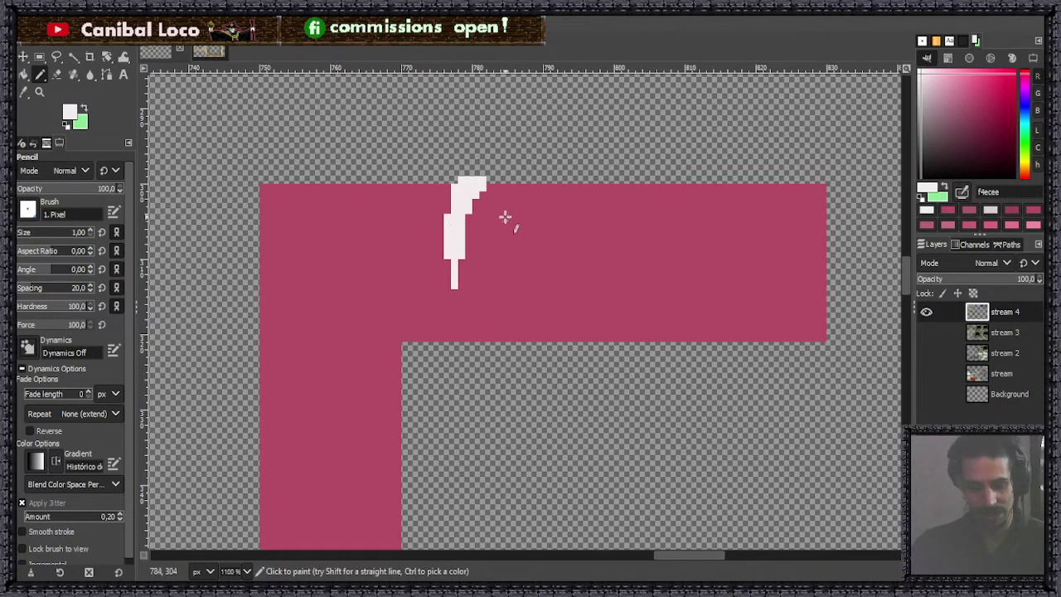
key("r")
mouse_move(445, 170)
left_mouse_down()
mouse_move(498, 268)
mouse_move(485, 289)
left_mouse_up()
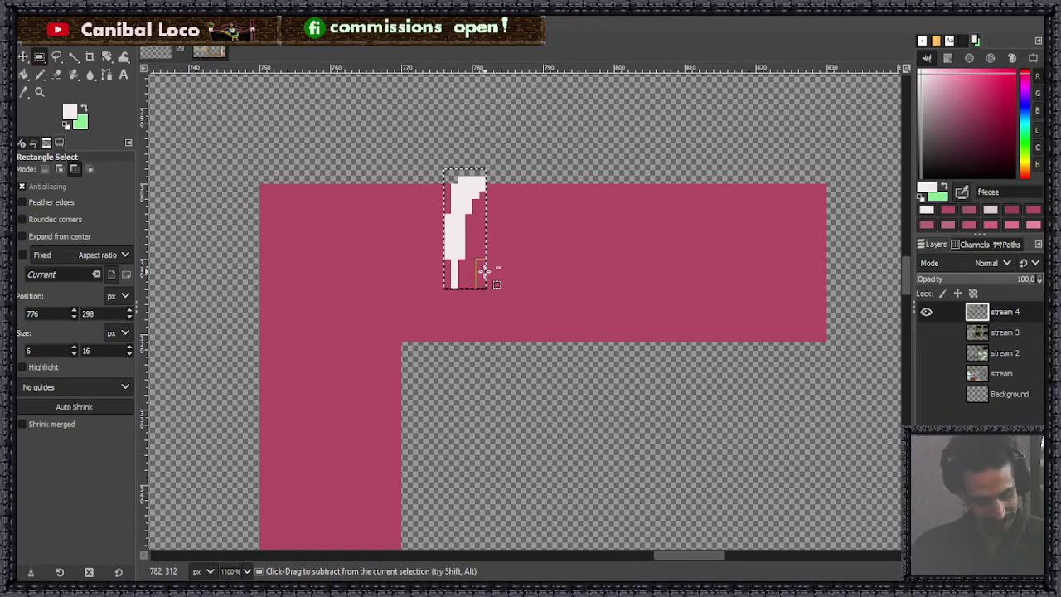
key("ctrl+c")
key("ctrl+v")
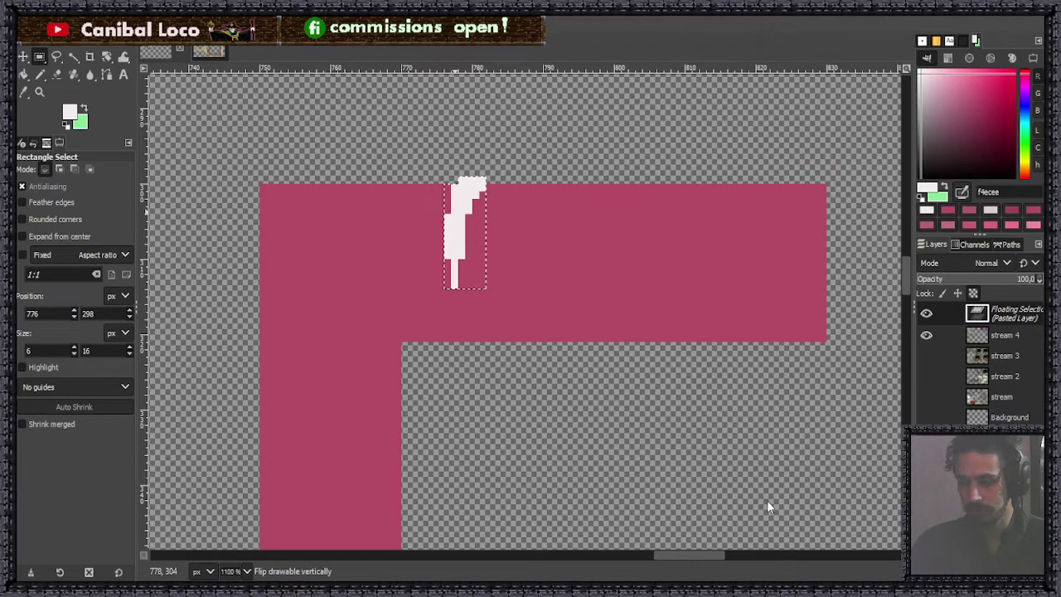
Step: Flip the pasted stroke vertically and anchor it in the empty area below the pink row
key("shift+v")
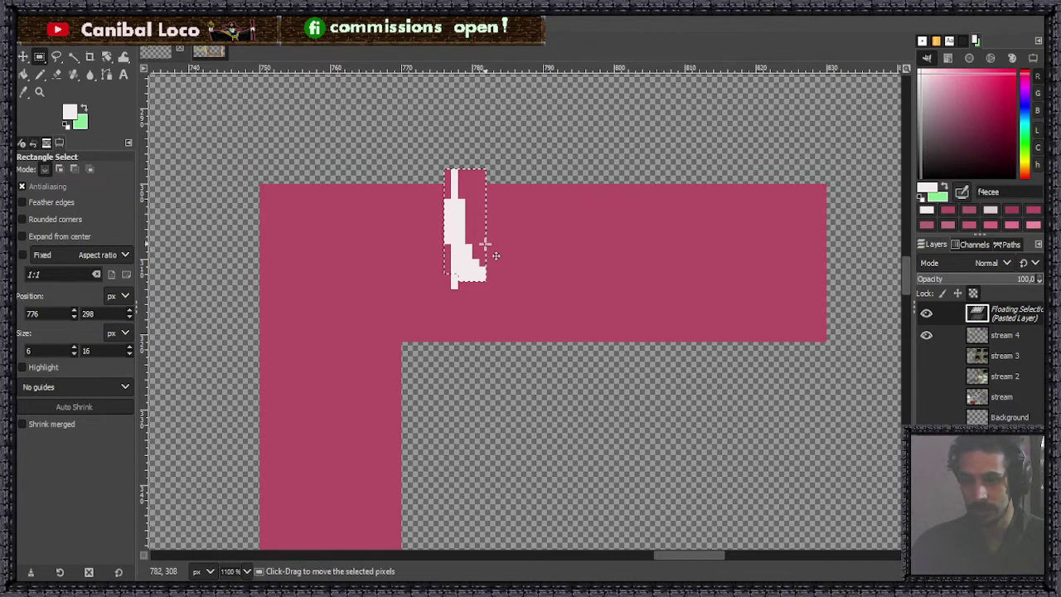
mouse_move(478, 251)
left_mouse_down()
mouse_move(526, 359)
mouse_move(515, 330)
left_mouse_up()
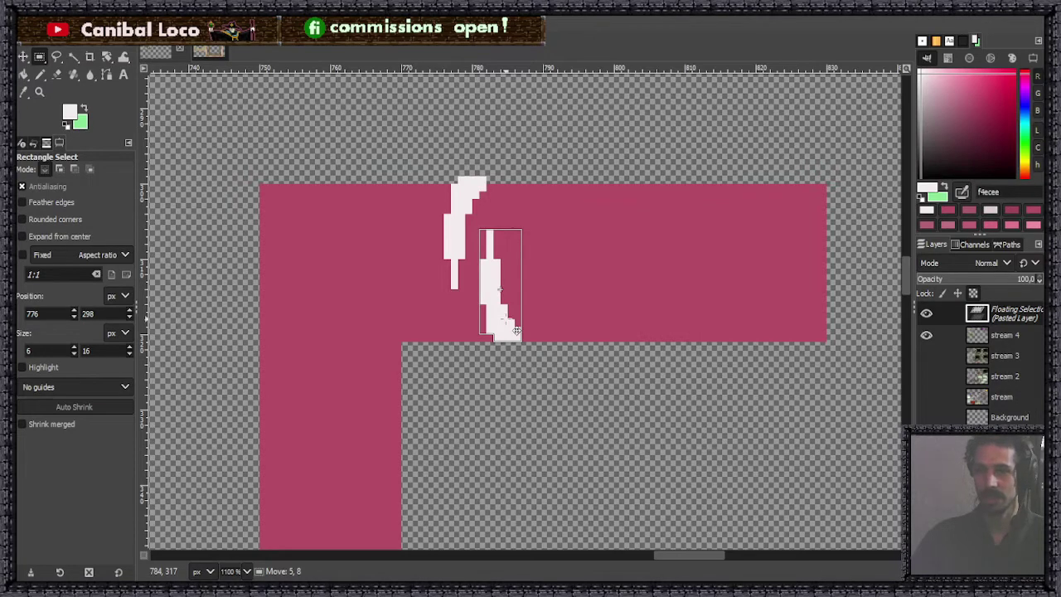
left_click_drag(516, 330, 520, 330)
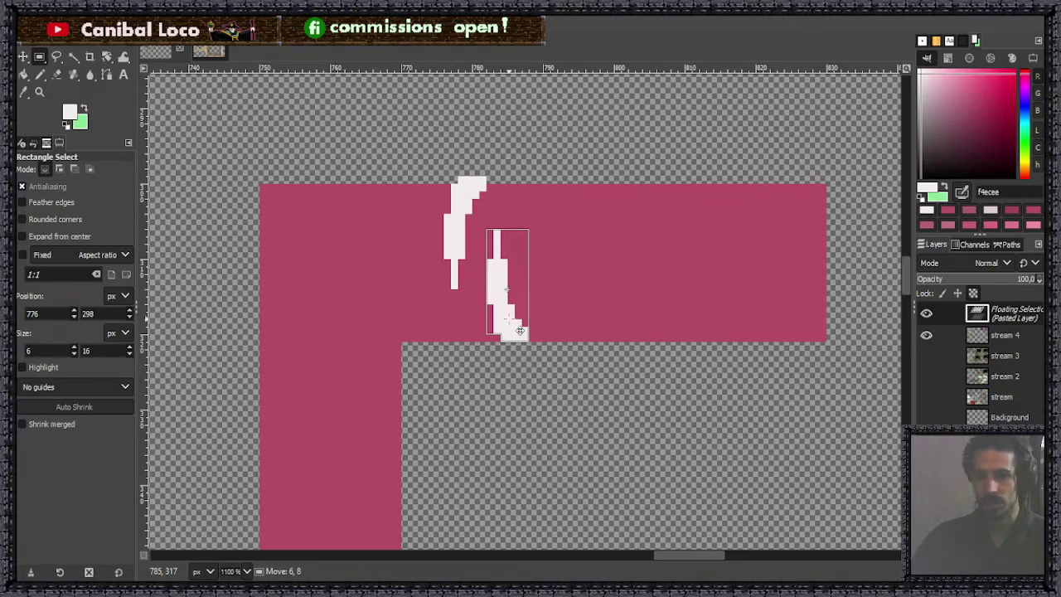
left_click_drag(519, 330, 518, 328)
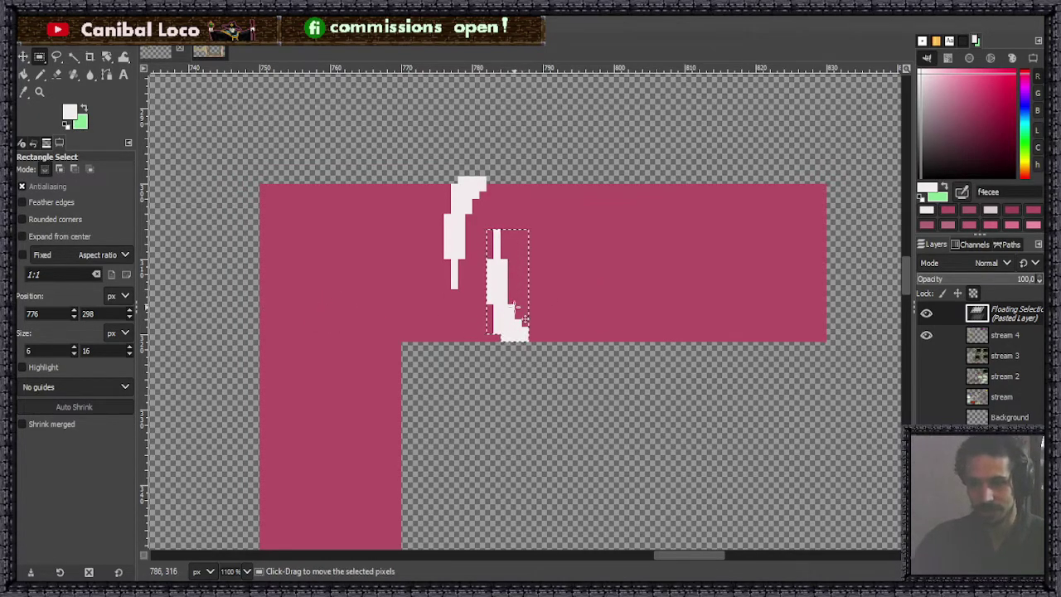
left_click_drag(516, 327, 623, 436)
left_click(705, 423)
scroll(413, 359, "down", 3)
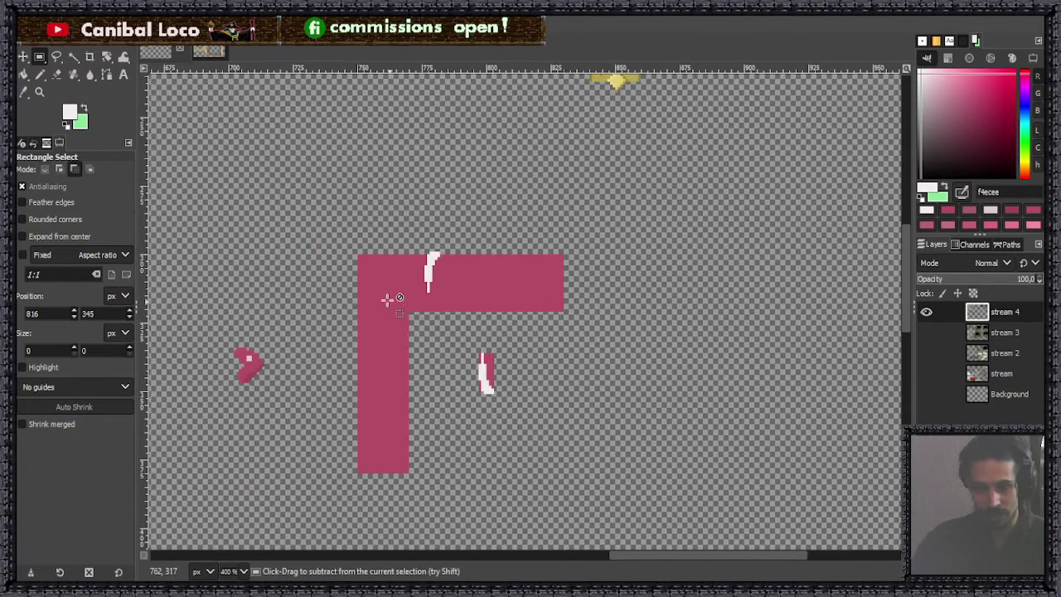
Step: Sketch a small near-white snake with an oval head, a dot eye and a wavy body above the small pink shape
key("n")
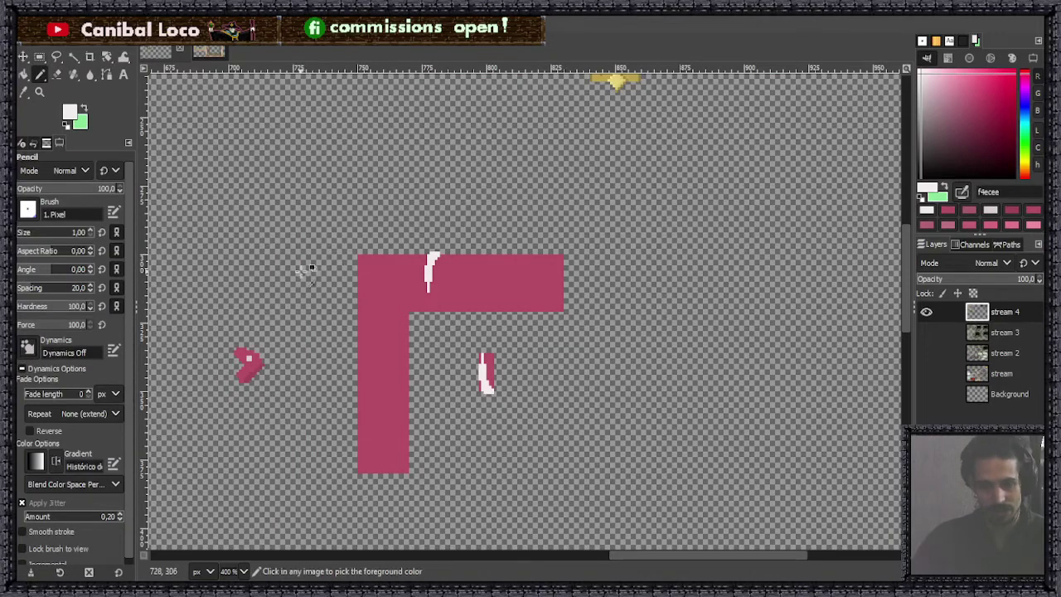
scroll(299, 236, "down", 2)
scroll(372, 268, "up", 4)
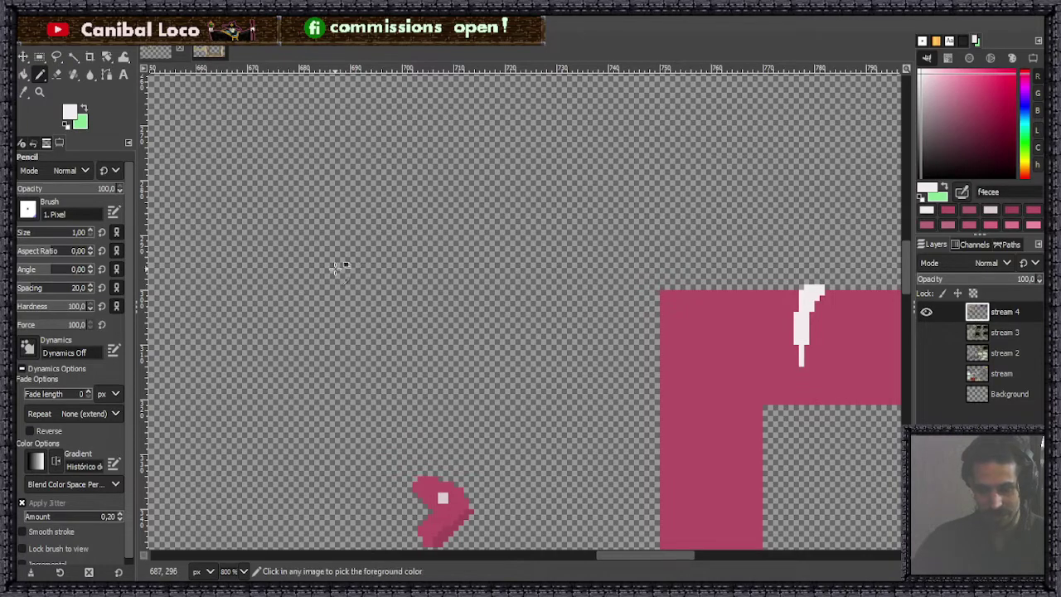
scroll(335, 267, "up", 2)
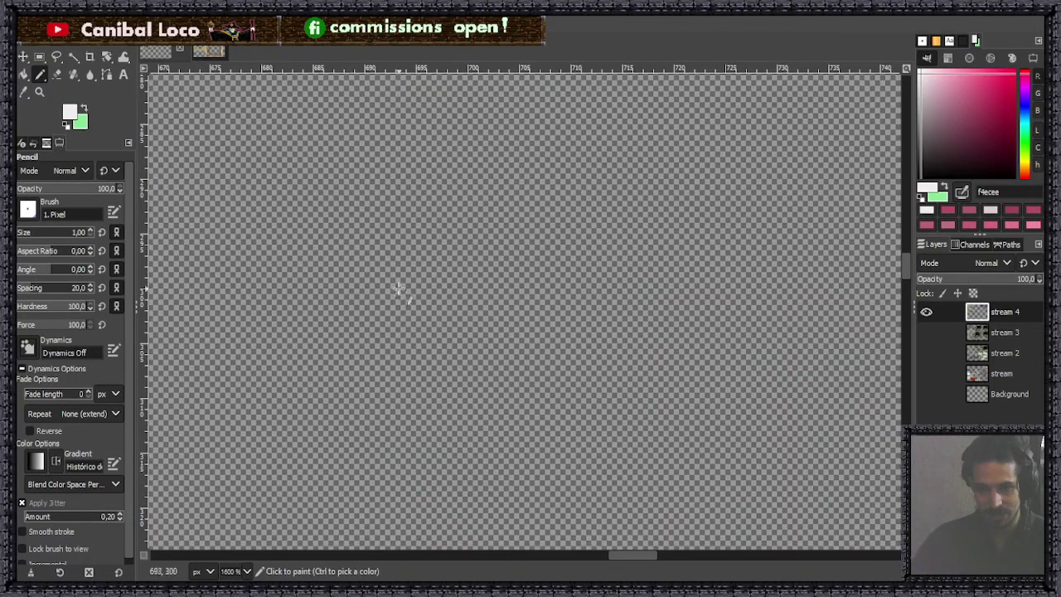
left_click(302, 265)
mouse_move(308, 240)
left_mouse_down()
mouse_move(244, 281)
mouse_move(287, 229)
left_mouse_up()
mouse_move(344, 287)
left_mouse_down()
mouse_move(371, 298)
mouse_move(388, 283)
mouse_move(414, 372)
left_mouse_up()
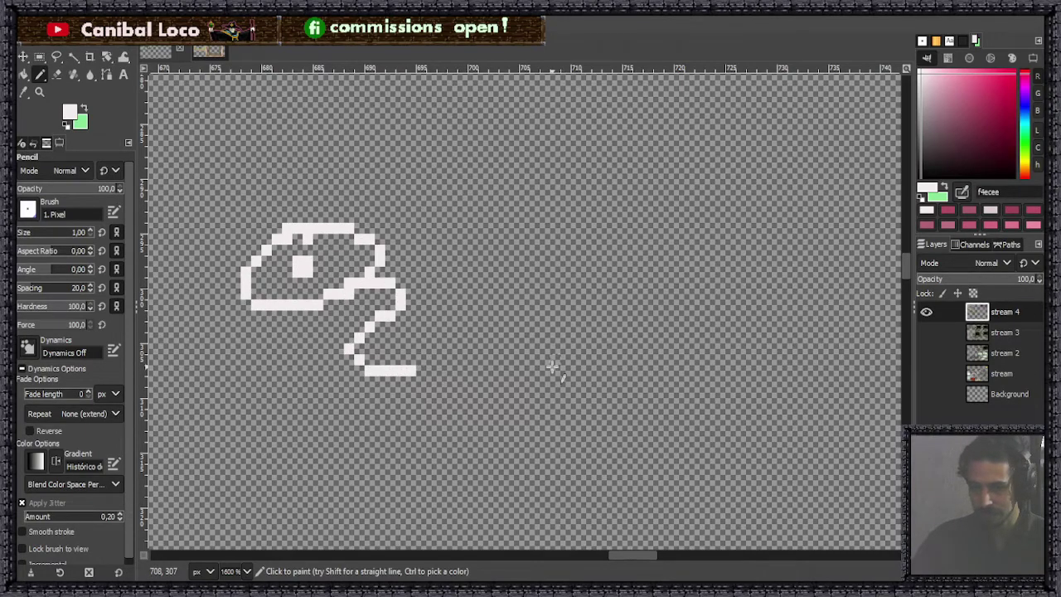
Step: Draw a near-white stick figure with legs, body, arms and an oval head beside the snake doodle
scroll(552, 366, "down", 2)
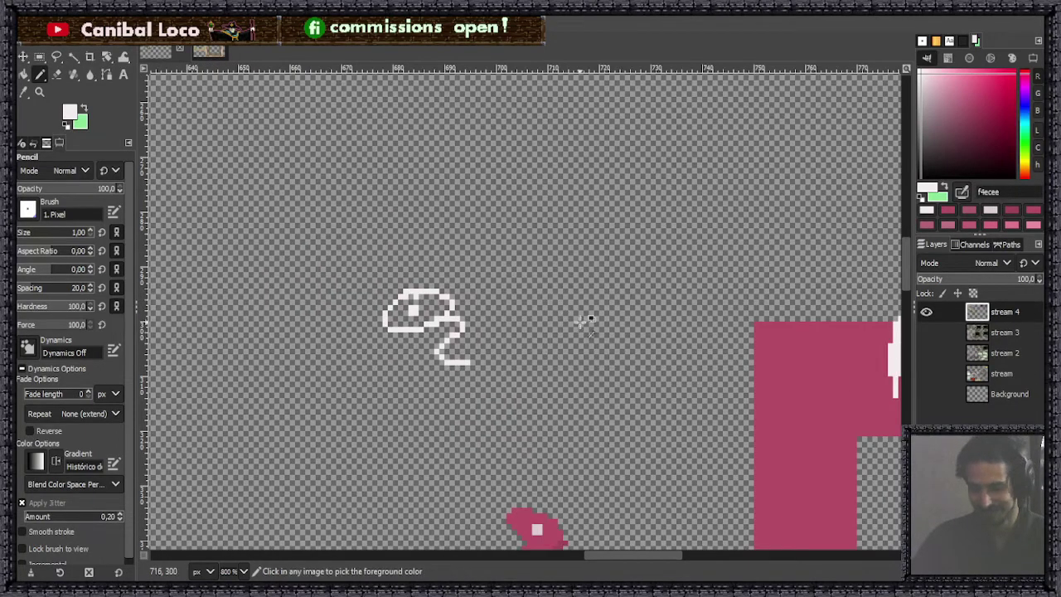
scroll(590, 319, "up", 2)
mouse_move(491, 371)
left_mouse_down()
mouse_move(524, 330)
mouse_move(584, 378)
left_mouse_up()
mouse_move(531, 327)
left_mouse_down()
mouse_move(532, 295)
mouse_move(554, 231)
left_mouse_up()
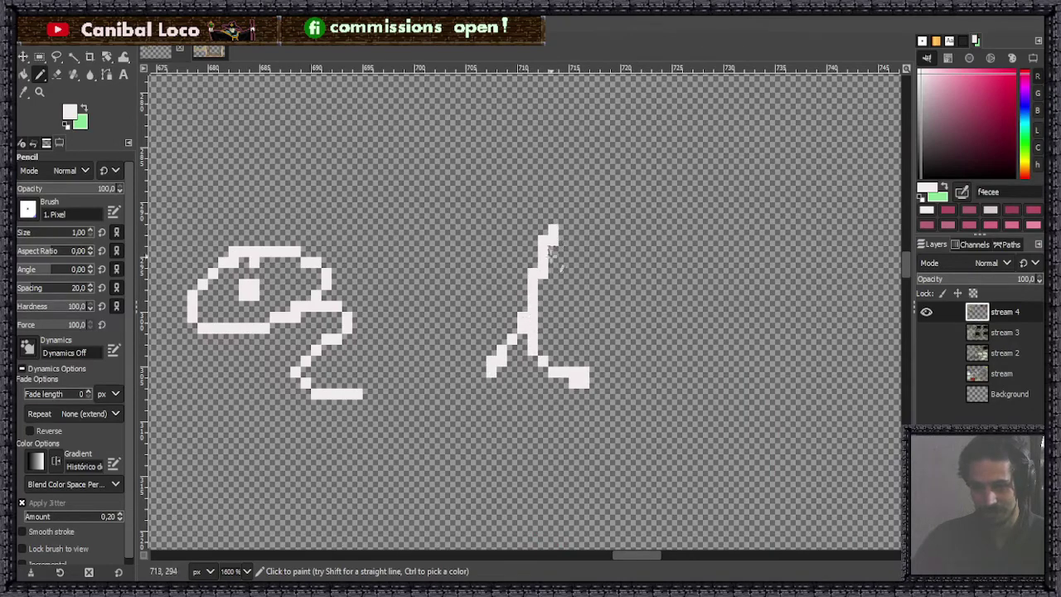
mouse_move(528, 282)
left_mouse_down()
mouse_move(478, 284)
mouse_move(591, 273)
left_mouse_up()
mouse_move(586, 176)
left_mouse_down()
mouse_move(576, 173)
mouse_move(591, 176)
left_mouse_up()
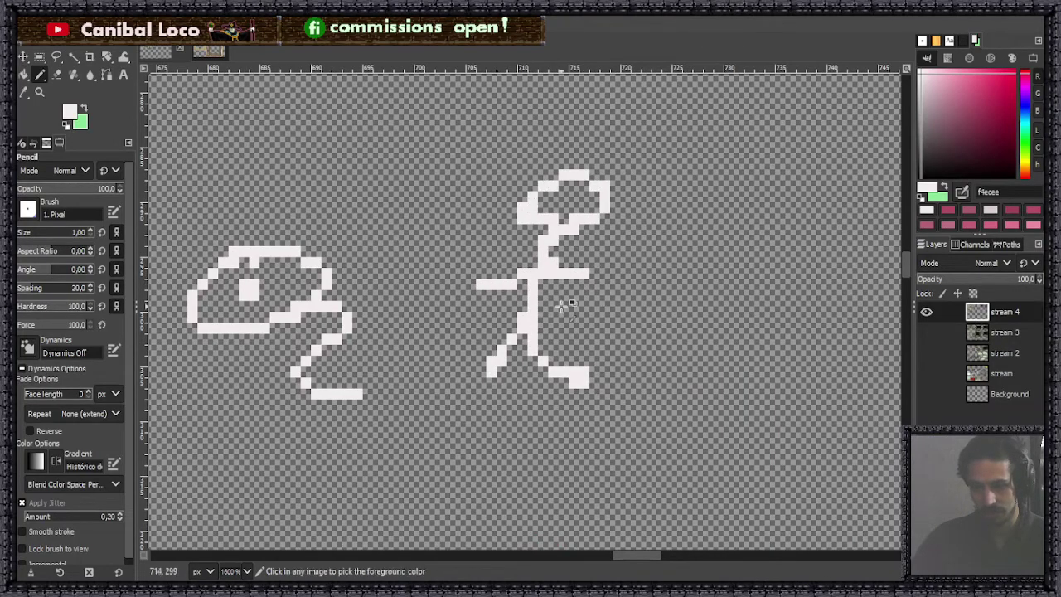
Step: Outline a rough near-white box between the doodles and the small pink shape
scroll(566, 305, "down", 2)
scroll(635, 268, "up", 2)
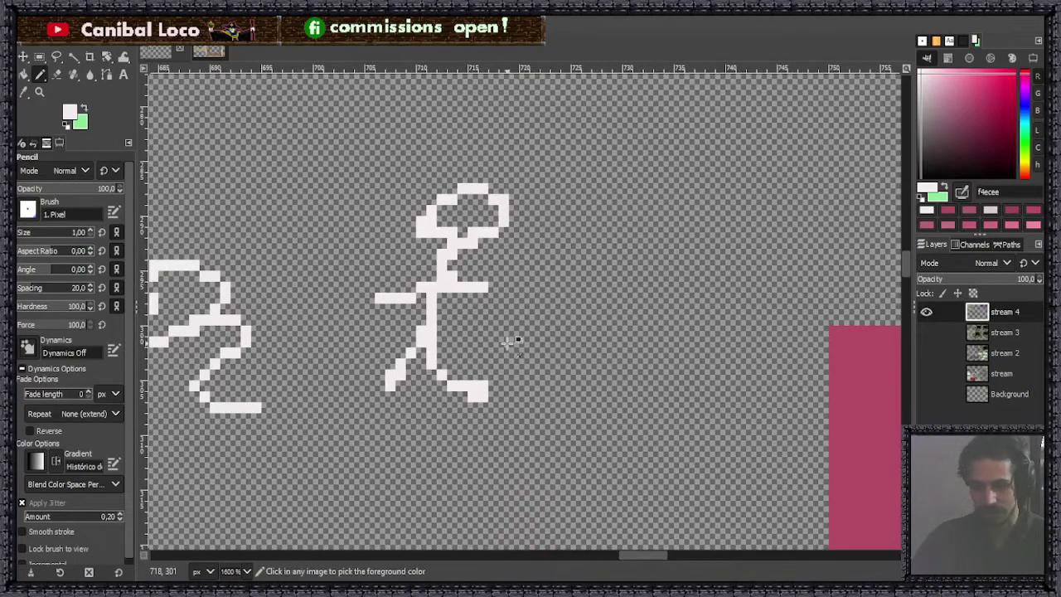
scroll(497, 348, "down", 2)
scroll(471, 332, "up", 2)
mouse_move(355, 373)
left_mouse_down()
mouse_move(538, 373)
mouse_move(513, 471)
mouse_move(364, 483)
mouse_move(357, 375)
left_mouse_up()
scroll(489, 328, "down", 3)
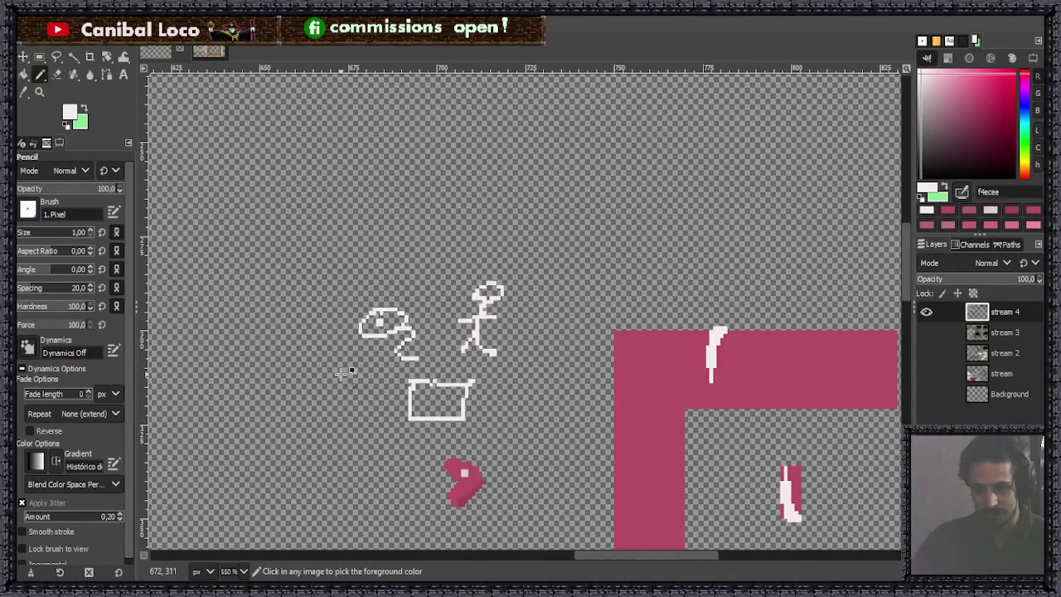
scroll(344, 361, "down", 3)
scroll(442, 332, "up", 4)
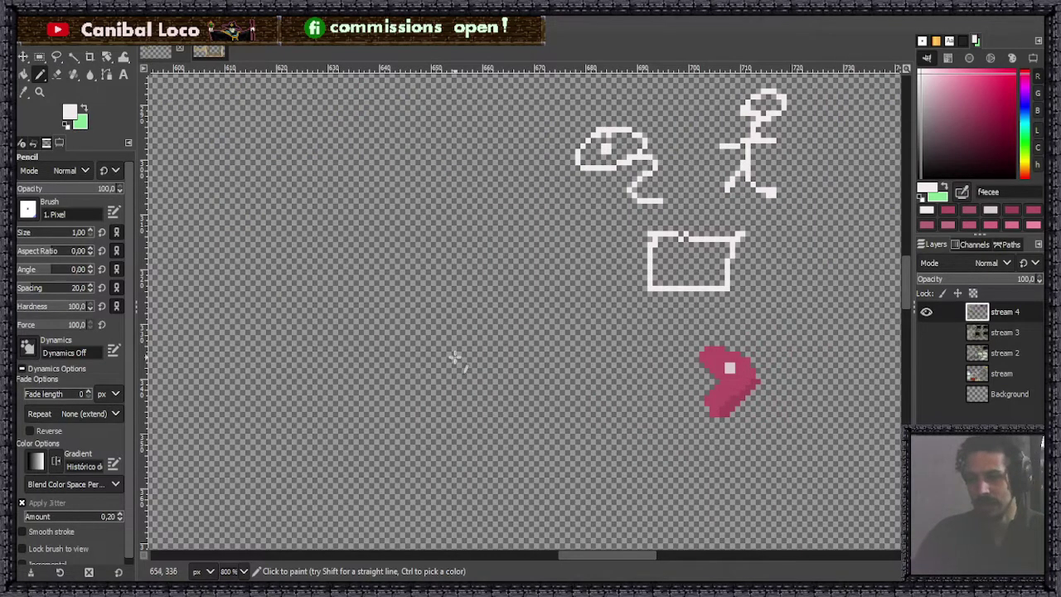
scroll(555, 315, "up", 2)
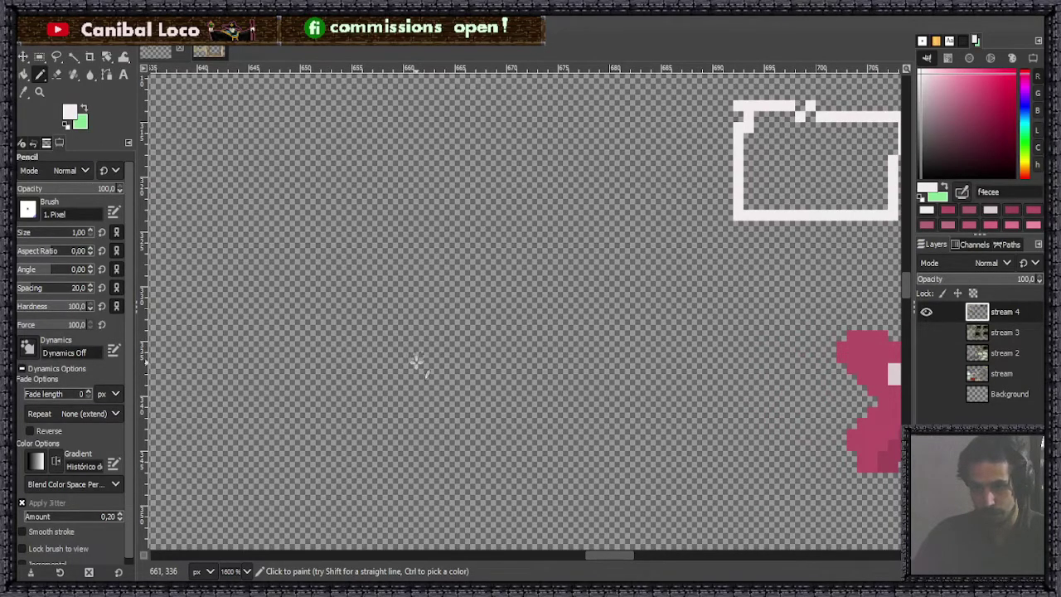
left_click_drag(416, 356, 443, 357)
left_click_drag(468, 368, 492, 368)
key("ctrl+z")
key("ctrl+z")
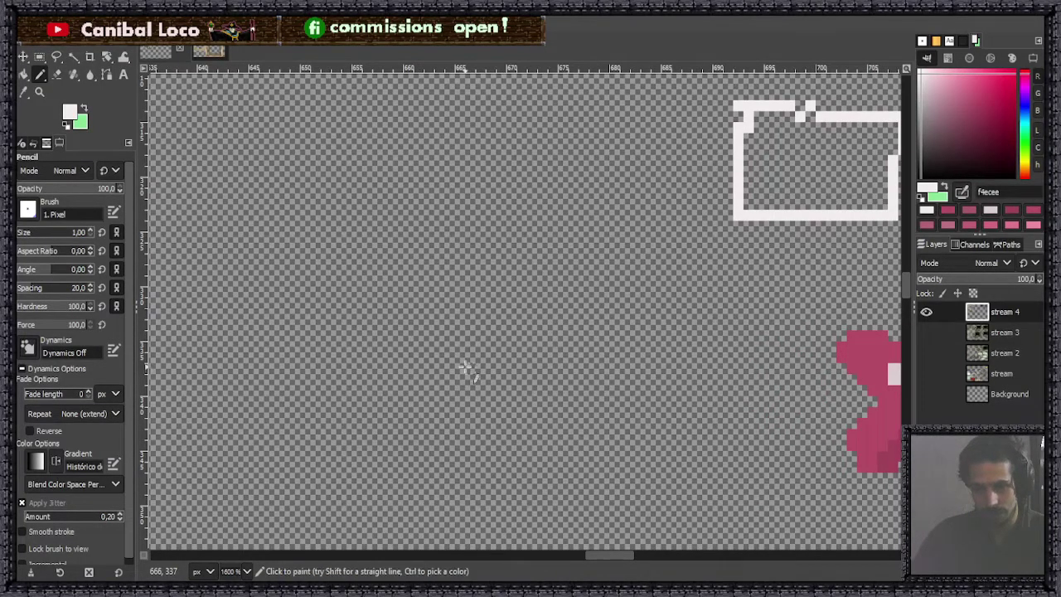
Step: Paint a row of six small near-white blobs beside the small pink shape, with a curved line beneath the first blob
mouse_move(386, 370)
left_mouse_down()
mouse_move(399, 369)
mouse_move(384, 376)
left_mouse_up()
mouse_move(447, 368)
left_mouse_down()
mouse_move(462, 360)
mouse_move(542, 374)
left_mouse_up()
mouse_move(622, 360)
left_mouse_down()
mouse_move(675, 357)
mouse_move(658, 349)
mouse_move(685, 364)
mouse_move(799, 346)
mouse_move(771, 365)
left_mouse_up()
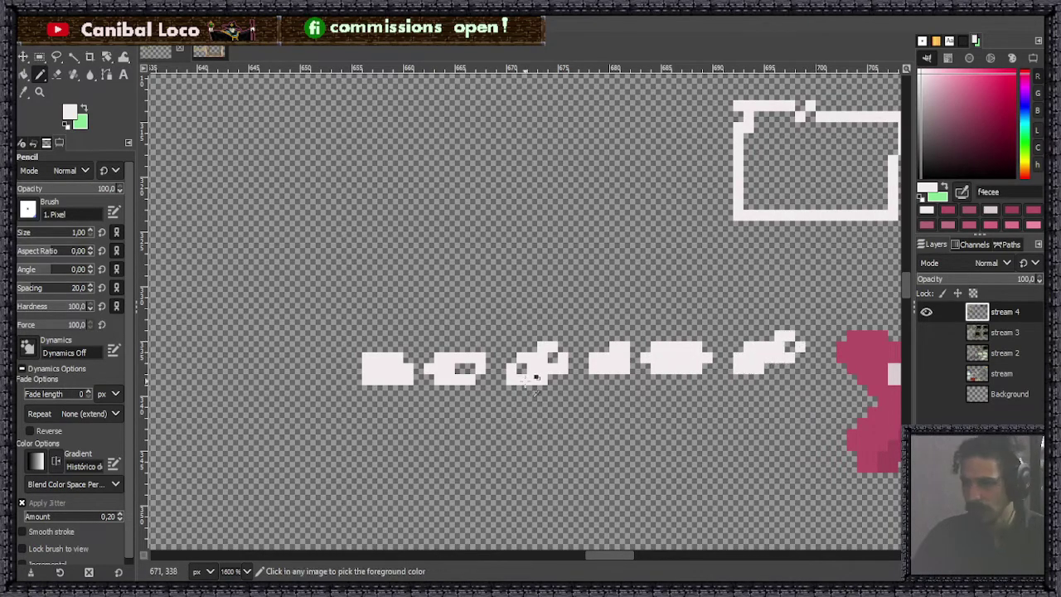
scroll(548, 348, "down", 3, "ctrl")
scroll(548, 349, "up", 3, "ctrl")
scroll(490, 362, "down", 4, "ctrl")
scroll(466, 372, "up", 3, "ctrl")
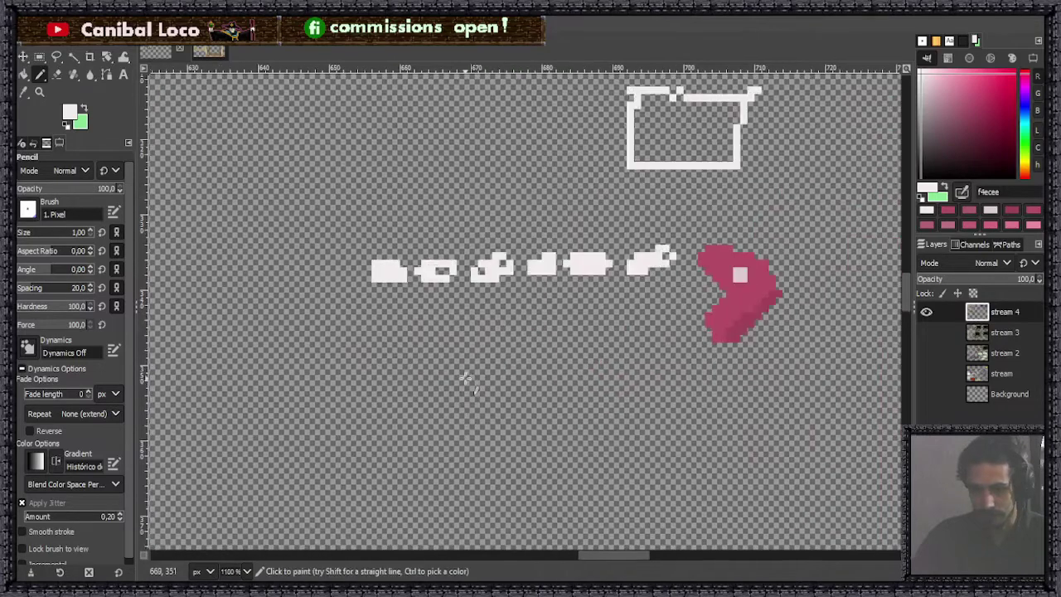
left_click_drag(389, 294, 367, 348)
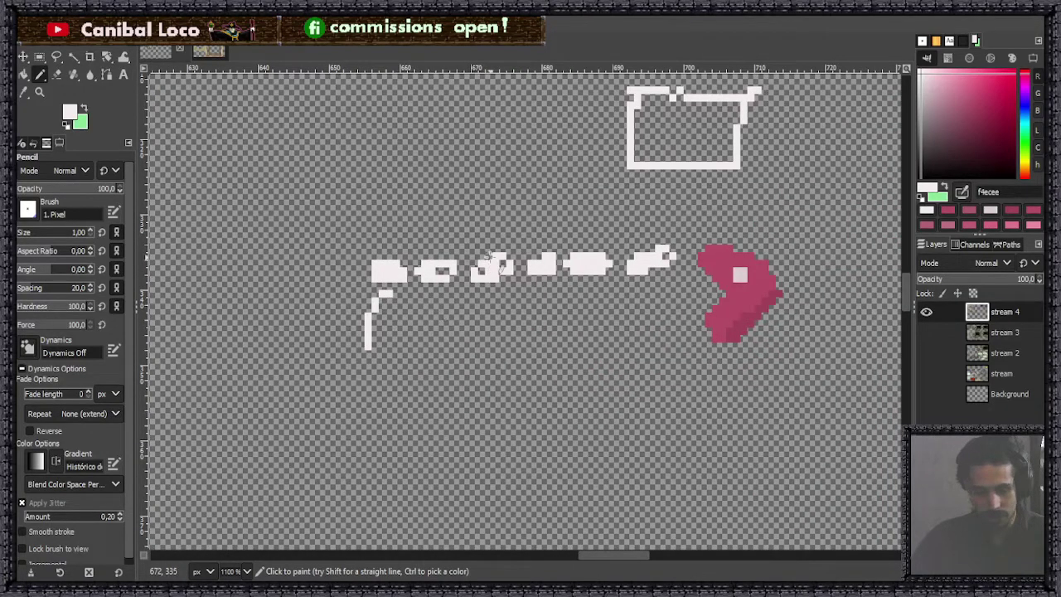
Step: Duplicate the 46 × 8 px row of blobs and anchor the copy below the curved line as a parallel second row
key("r")
mouse_move(357, 224)
left_mouse_down()
mouse_move(636, 286)
mouse_move(685, 282)
left_mouse_up()
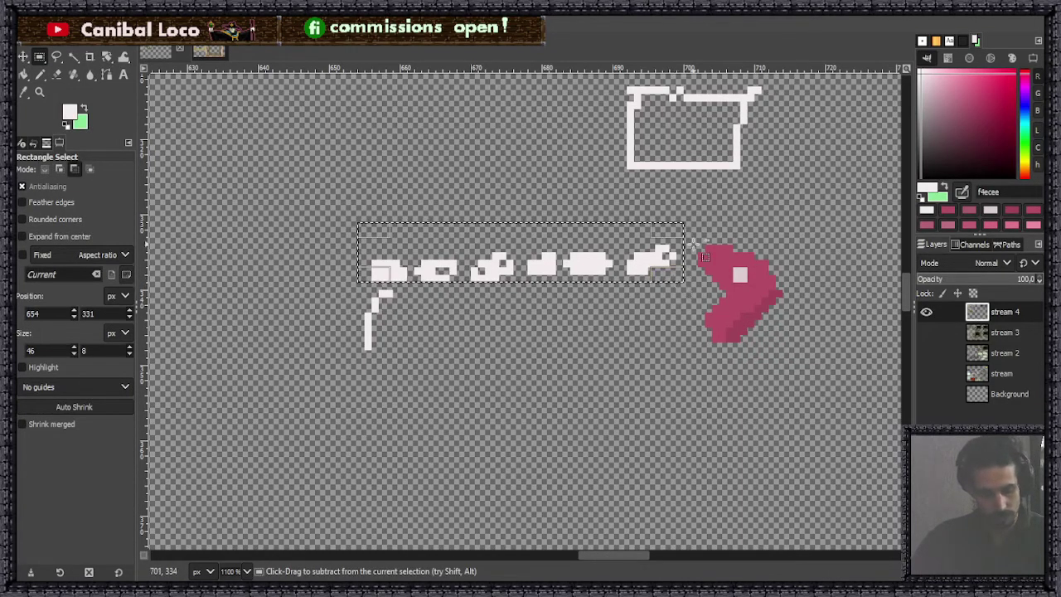
key("ctrl+c")
key("ctrl+v")
left_click_drag(650, 243, 582, 371)
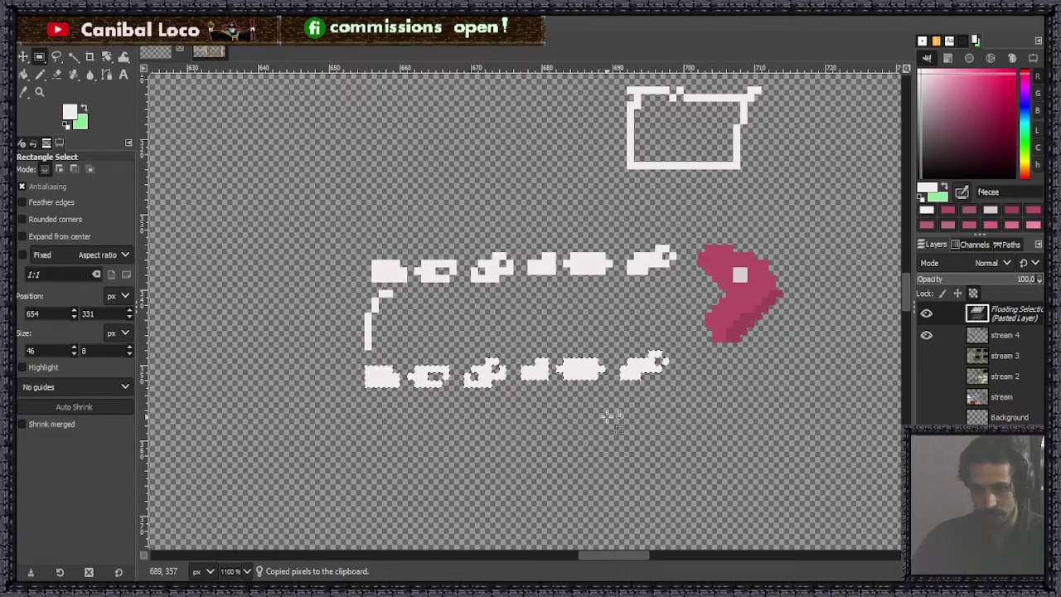
left_click(630, 452)
Step: Draw five more curved and slanted near-white one-pixel strokes across the gap between the two rows of blobs
key("n")
scroll(411, 326, "up", 2)
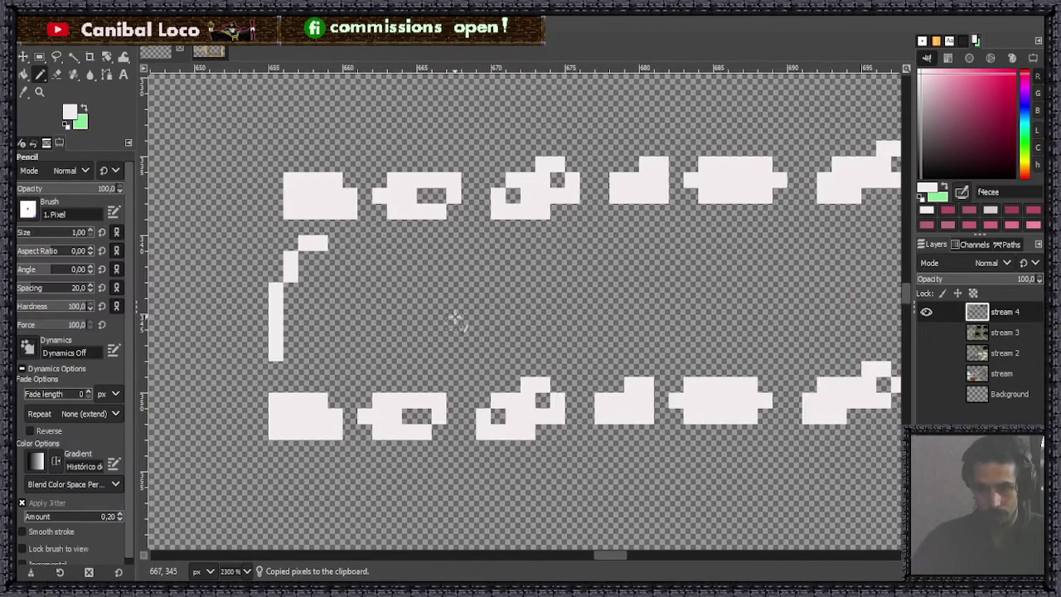
left_click_drag(407, 364, 378, 267)
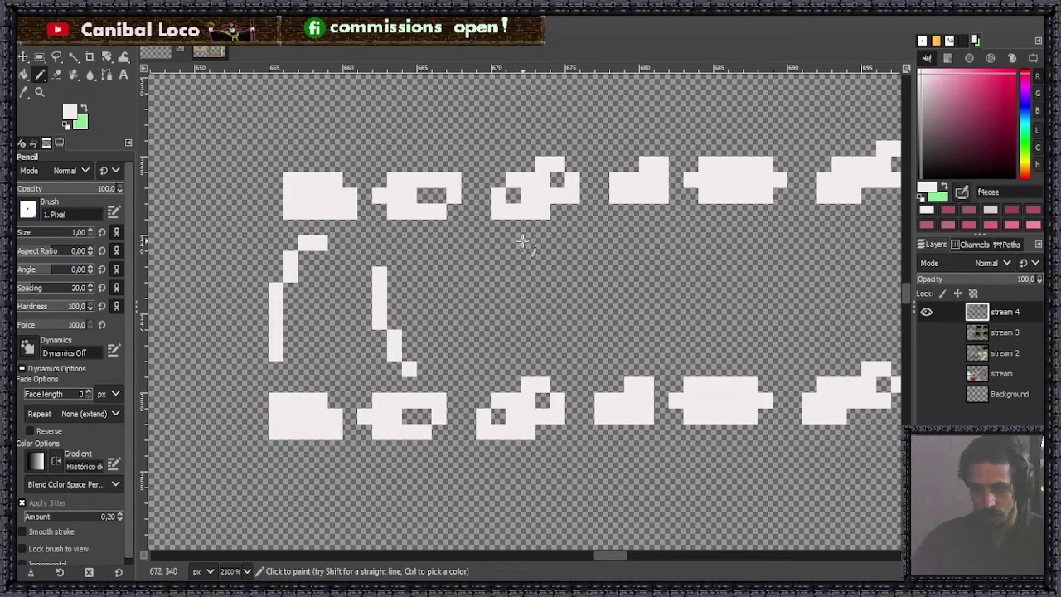
left_click_drag(522, 242, 484, 330)
left_click_drag(630, 371, 663, 270)
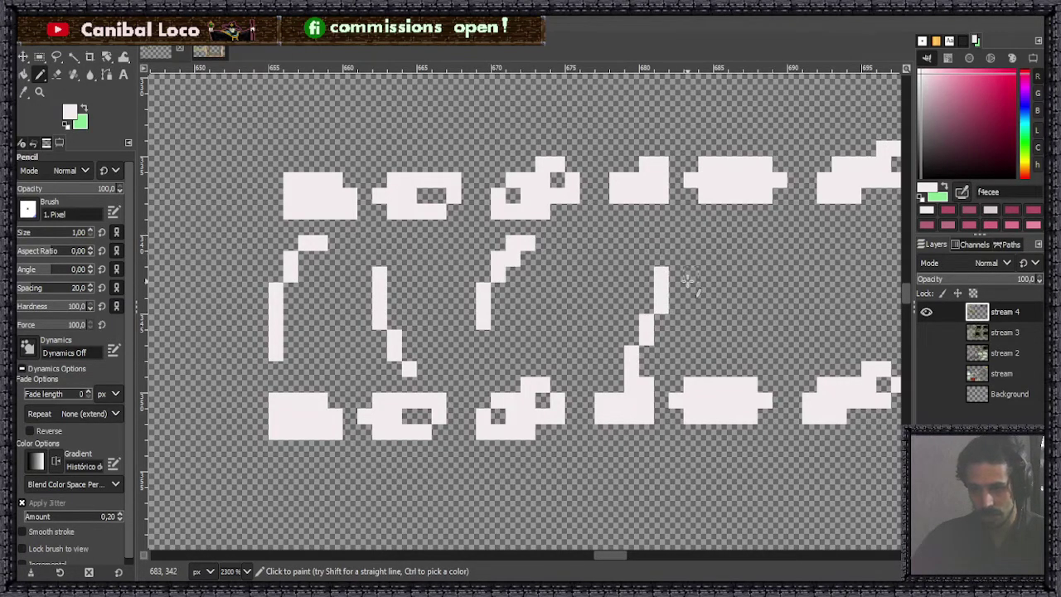
mouse_move(750, 226)
left_mouse_down()
mouse_move(712, 250)
mouse_move(705, 313)
left_mouse_up()
left_click_drag(821, 354, 884, 253)
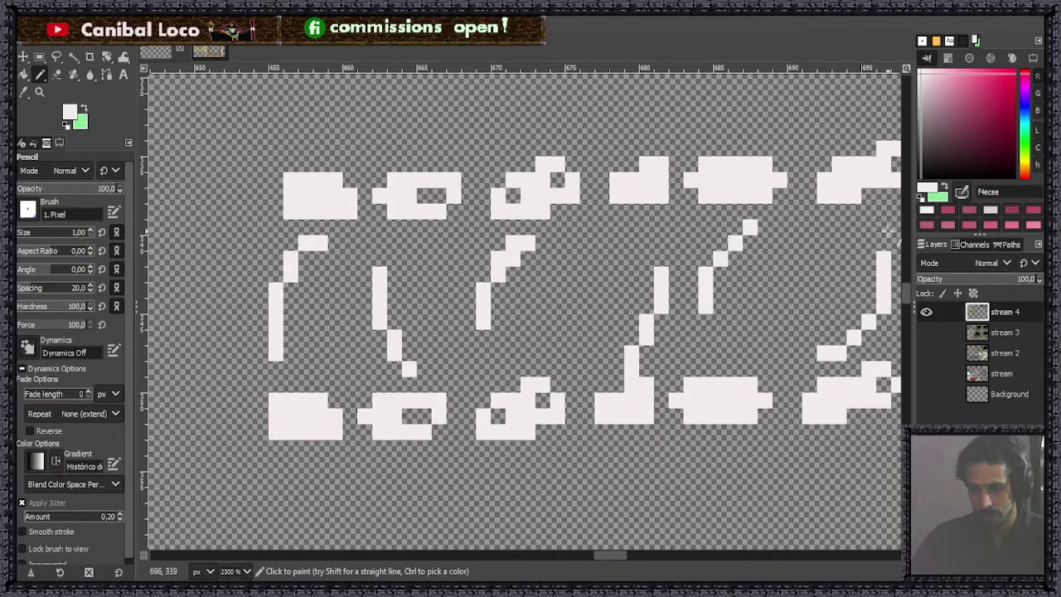
Step: Paint a larger near-white blob before the start of the upper row and trim its outer edge with the Eraser
scroll(887, 232, "down", 5)
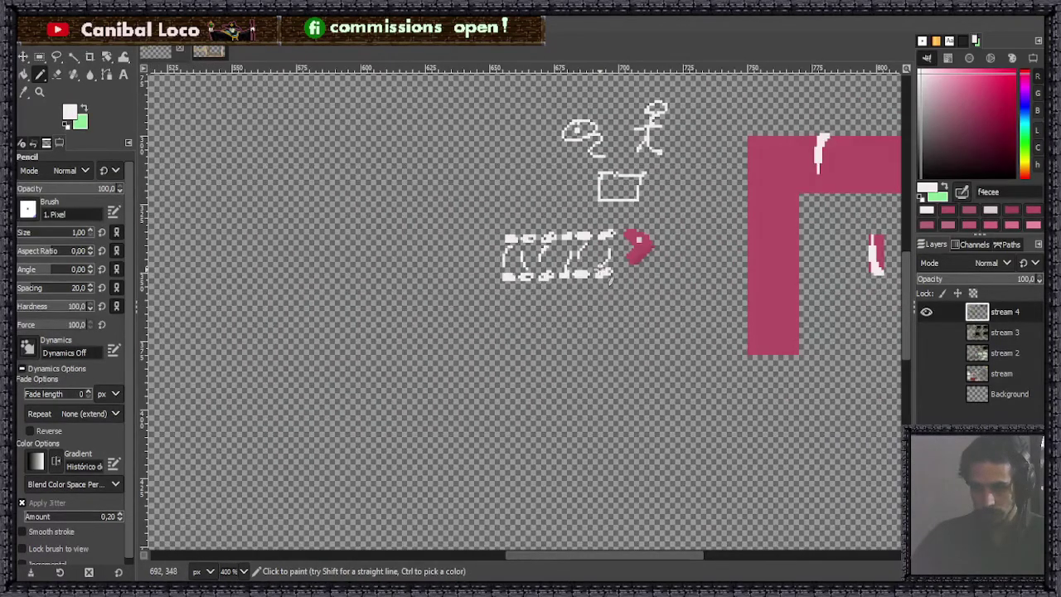
scroll(611, 279, "up", 3)
scroll(301, 238, "down", 2)
scroll(301, 238, "up", 2)
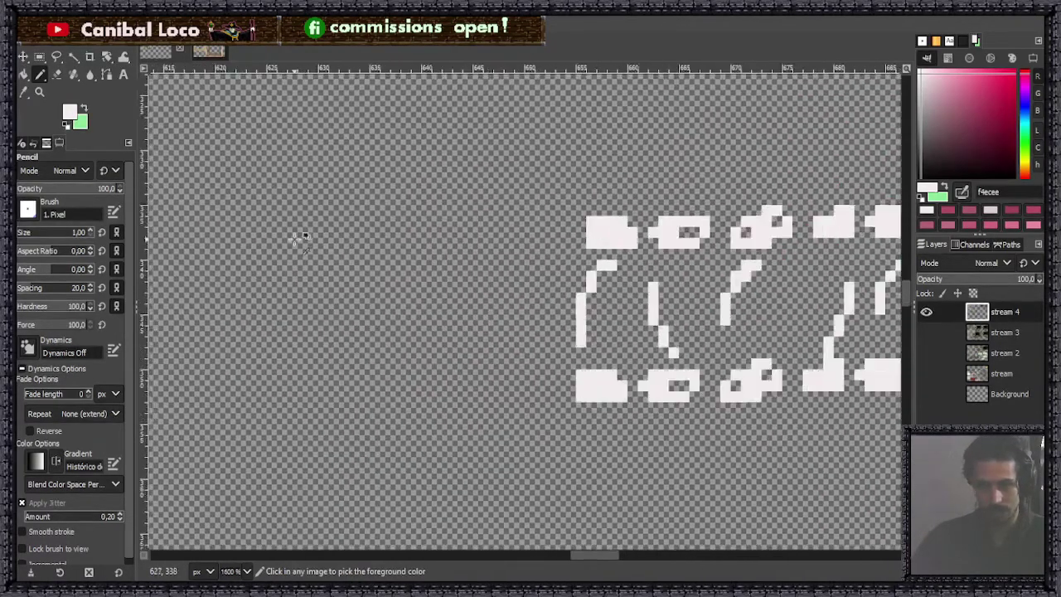
scroll(301, 238, "up", 1)
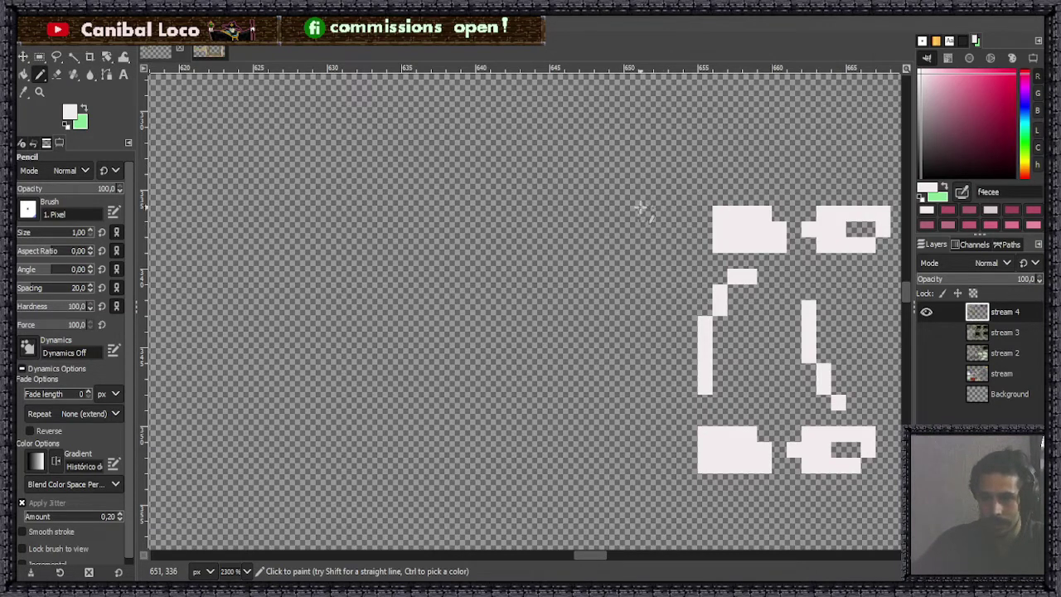
mouse_move(660, 214)
left_mouse_down()
mouse_move(624, 199)
mouse_move(599, 276)
mouse_move(587, 275)
mouse_move(631, 246)
mouse_move(674, 244)
mouse_move(631, 245)
mouse_move(660, 229)
mouse_move(587, 214)
left_mouse_up()
scroll(587, 214, "down", 1)
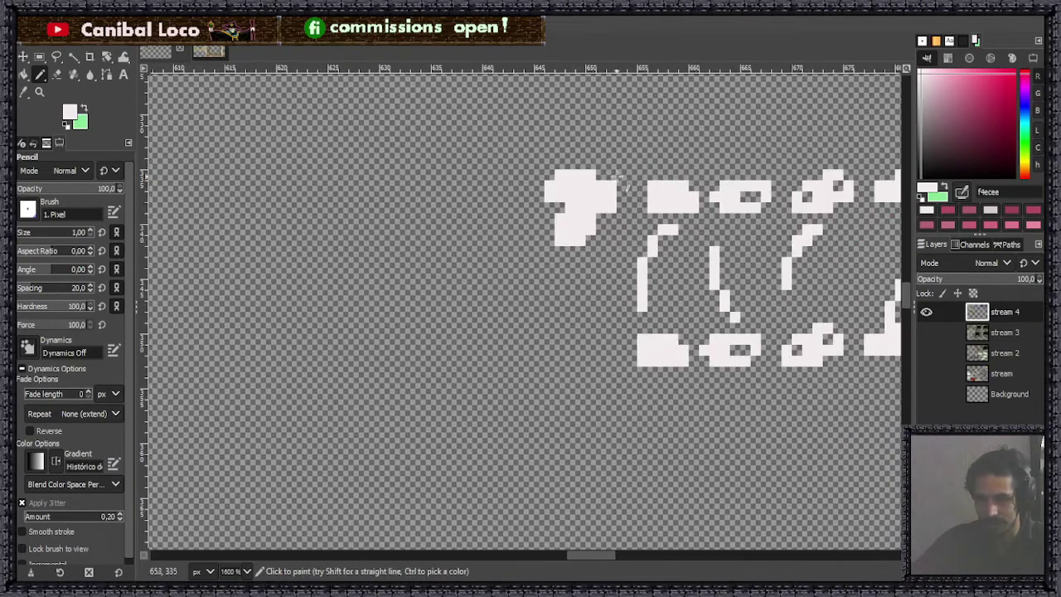
key("shift+e")
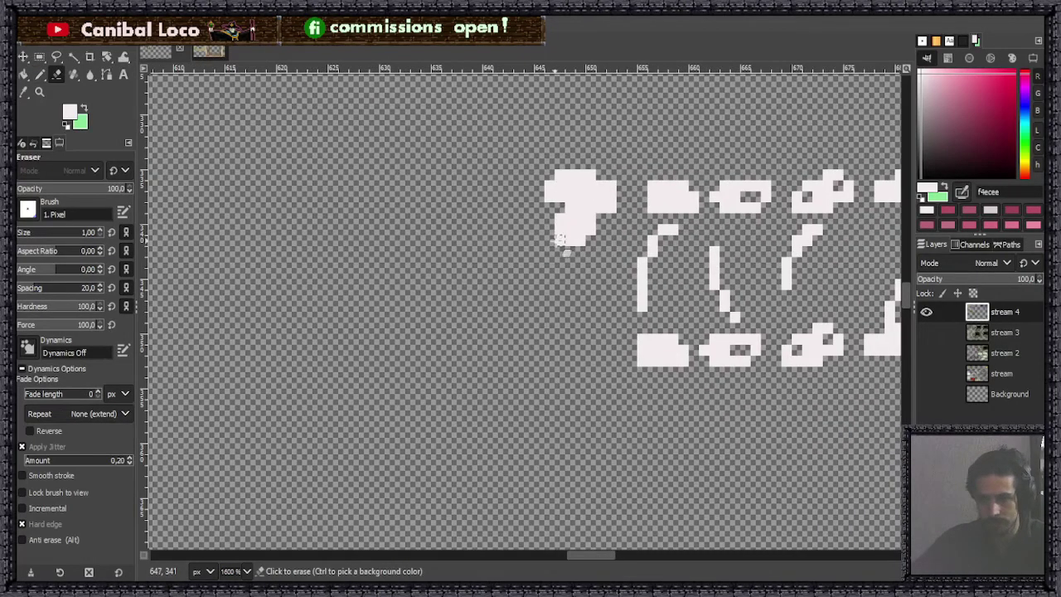
left_click_drag(549, 194, 549, 208)
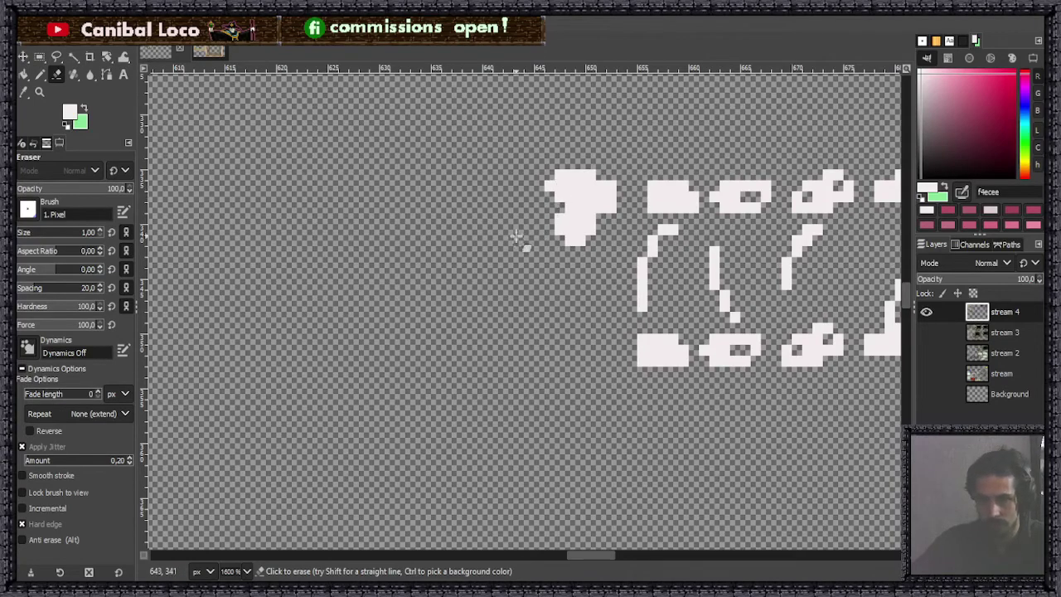
Step: Erase the large blob's protruding outer pixels and anchor a vertically flipped copy of its 8 × 9 px area before the lower row
left_click(547, 184)
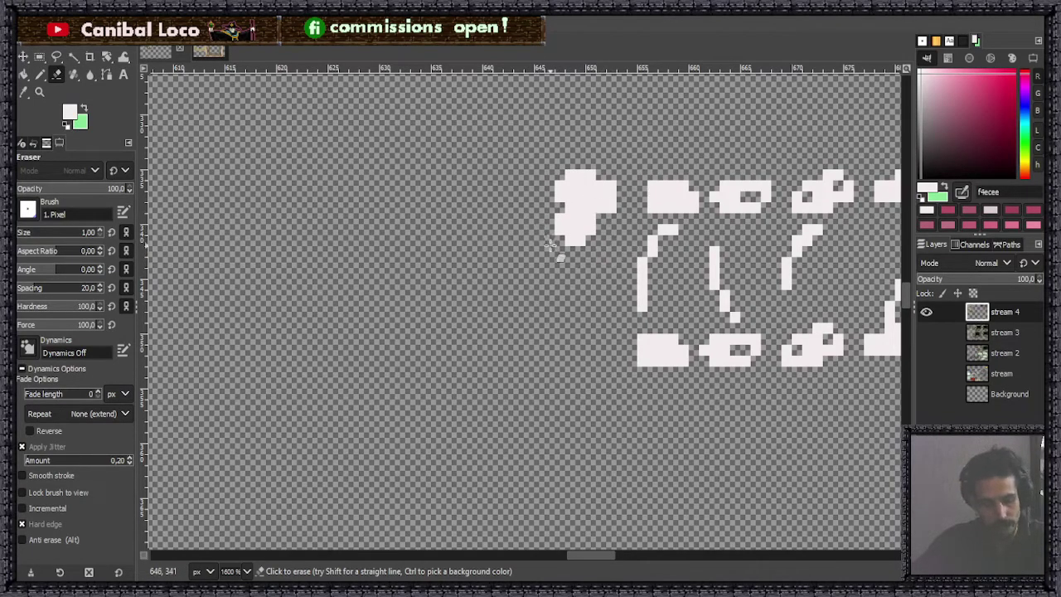
key("r")
mouse_move(534, 159)
left_mouse_down()
mouse_move(621, 266)
mouse_move(616, 255)
left_mouse_up()
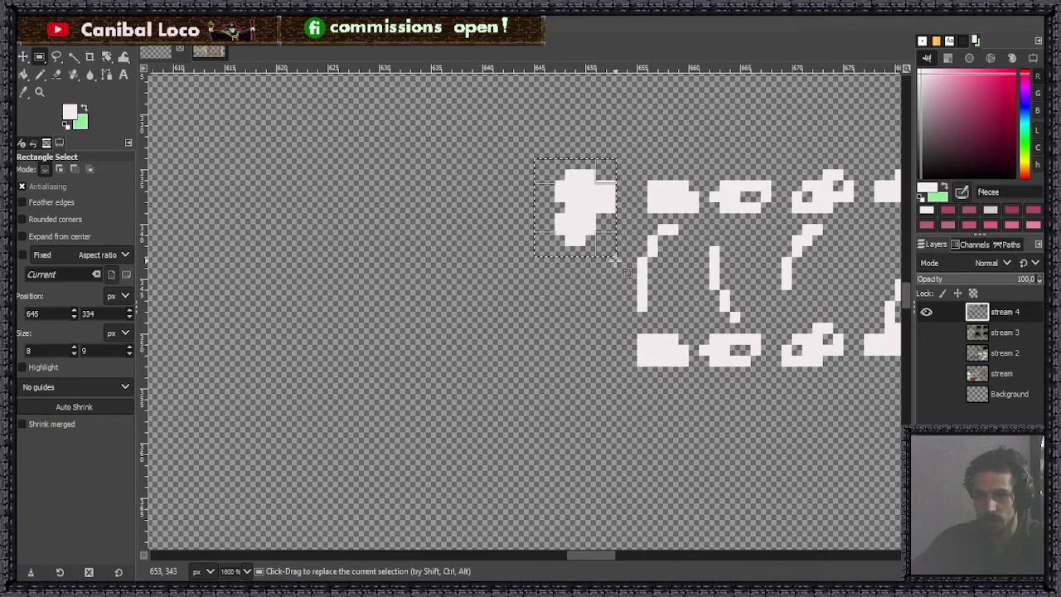
key("ctrl+c")
key("ctrl+v")
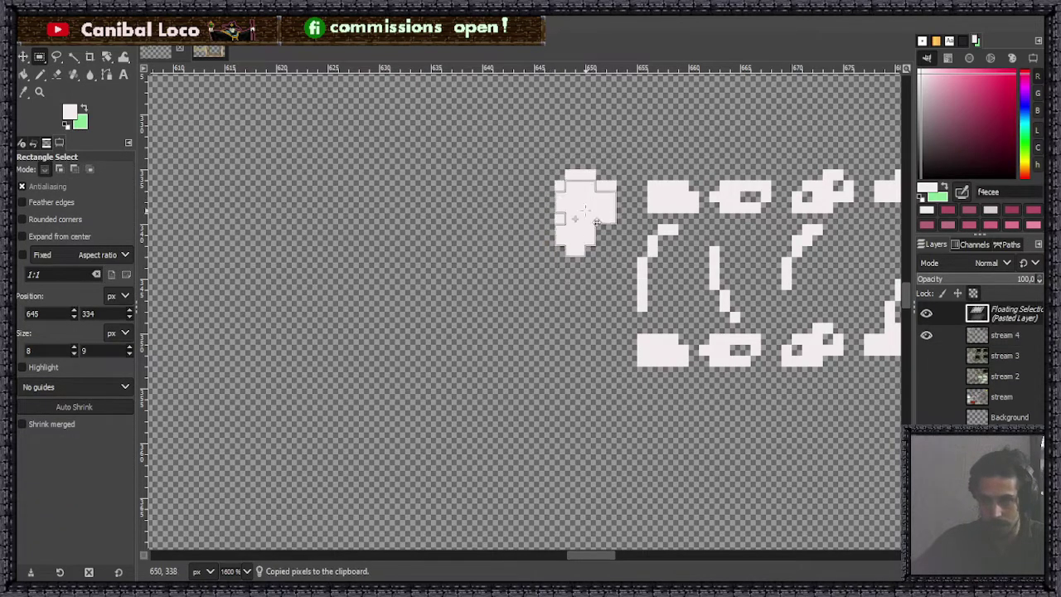
left_click_drag(581, 207, 585, 352)
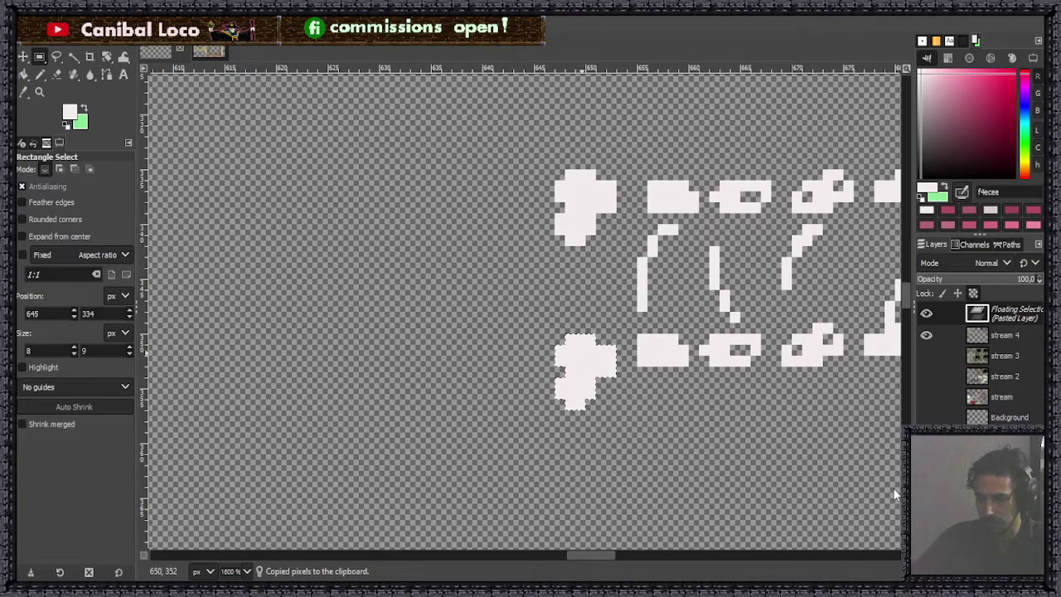
left_click_drag(597, 402, 606, 374)
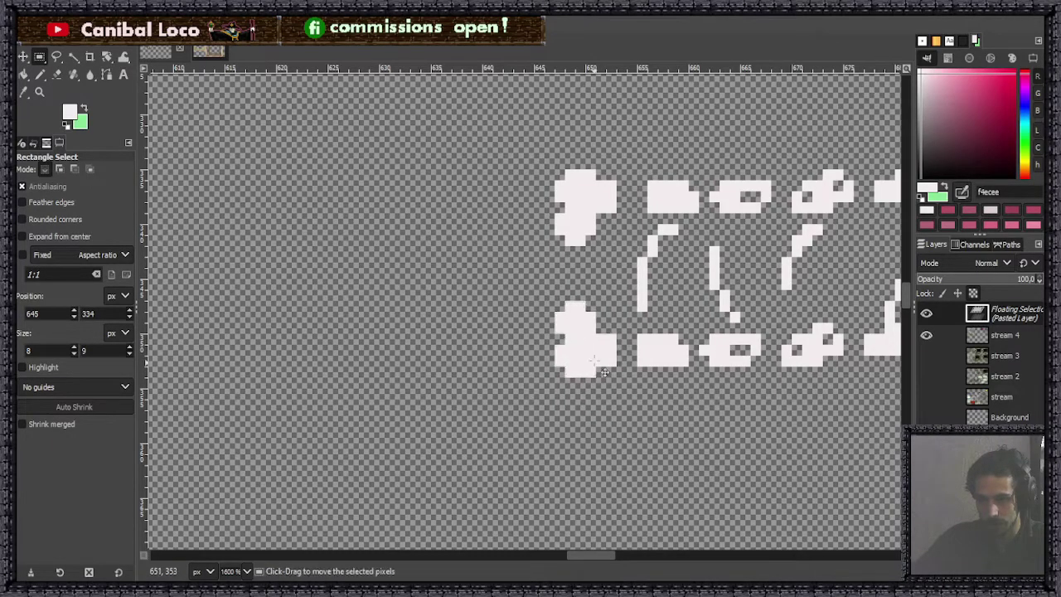
left_click(651, 426)
key("3")
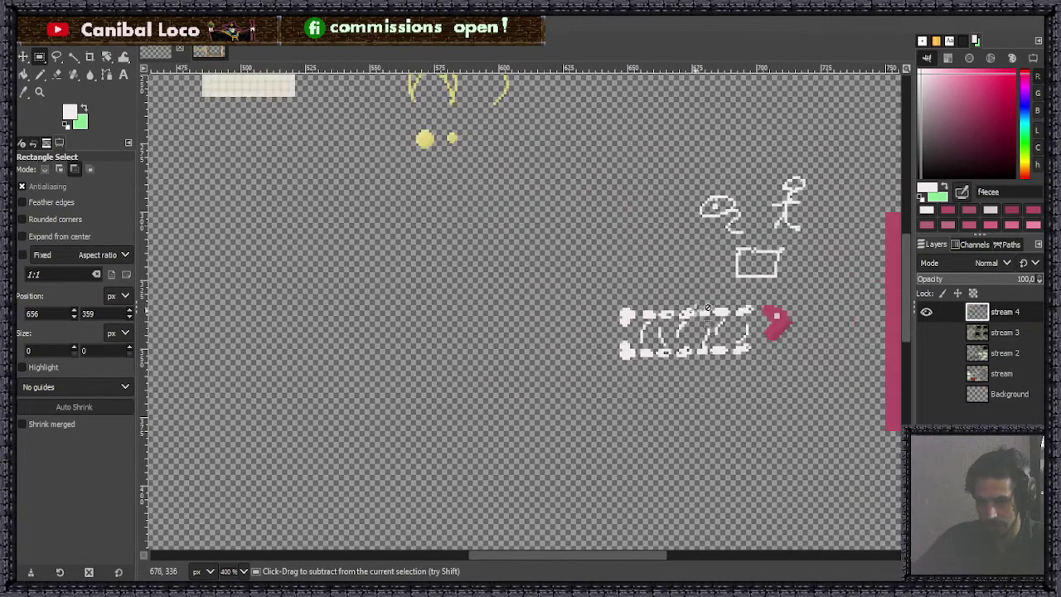
Step: Paint a mint (7fd9ba) edge along the outer side of the lower large blob with the Pencil and erase its excess corner pixel
scroll(662, 333, "up", 2)
scroll(695, 283, "down", 4)
scroll(695, 283, "up", 6)
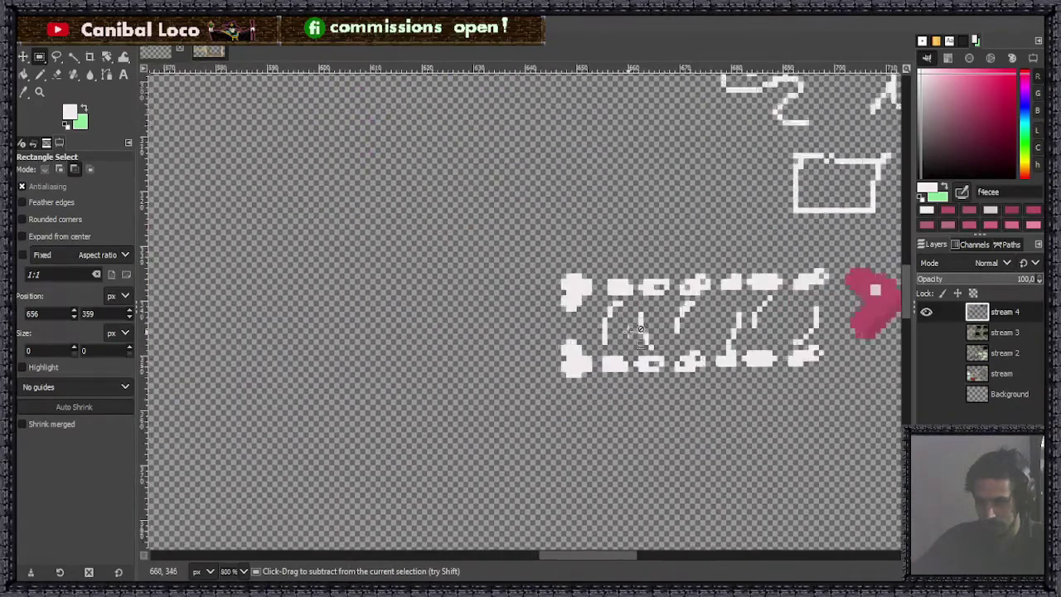
scroll(694, 283, "down", 1)
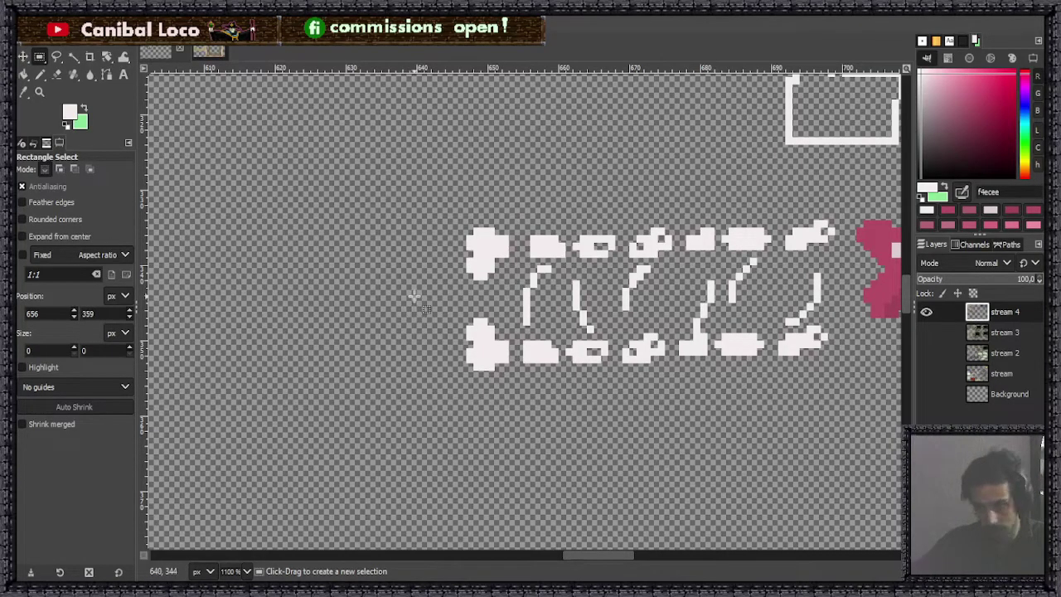
key("n")
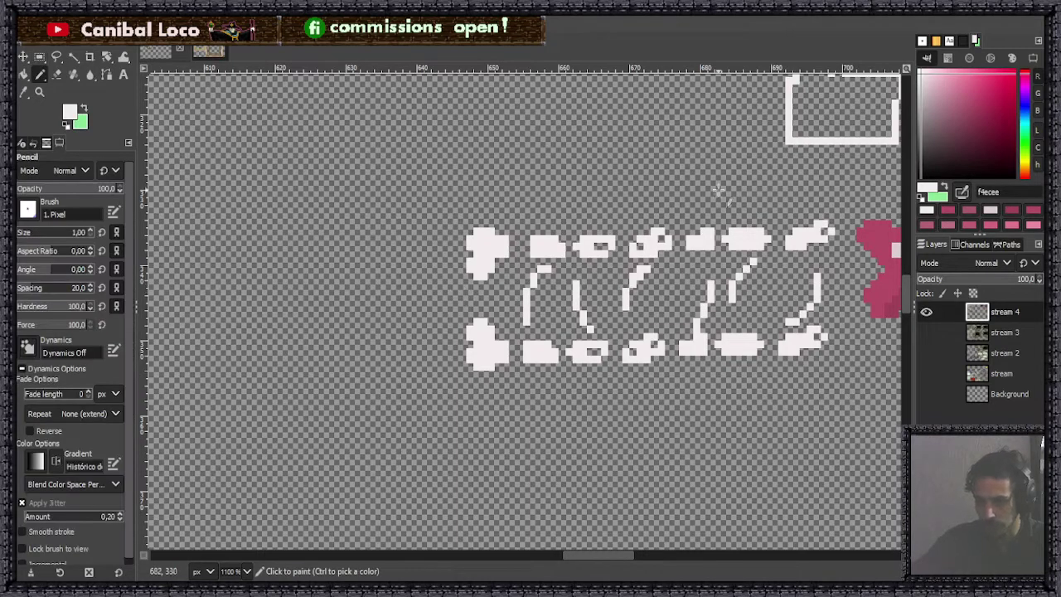
left_click_drag(1027, 128, 1028, 136)
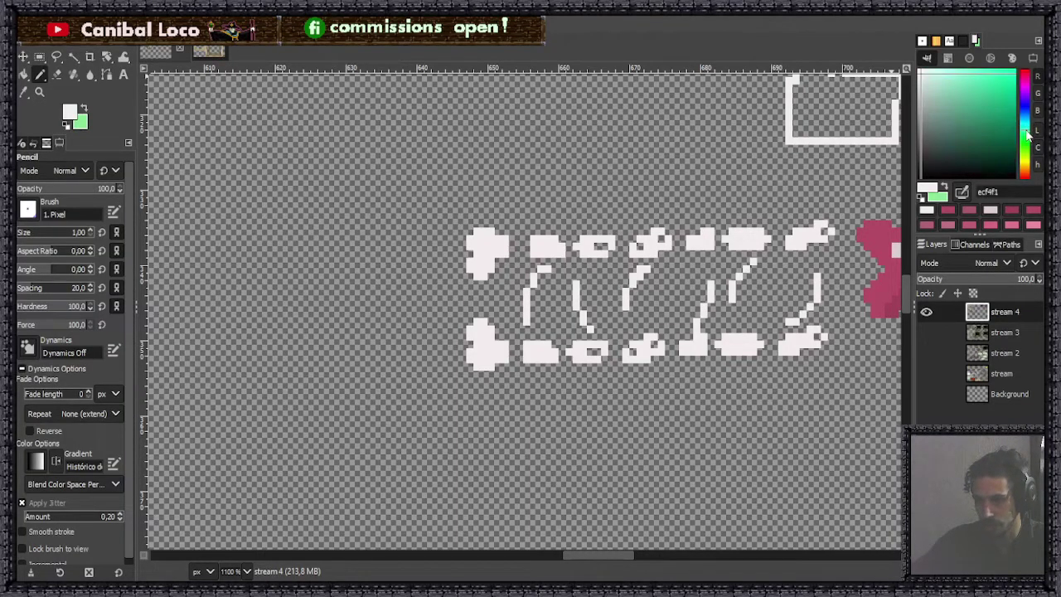
left_click(958, 87)
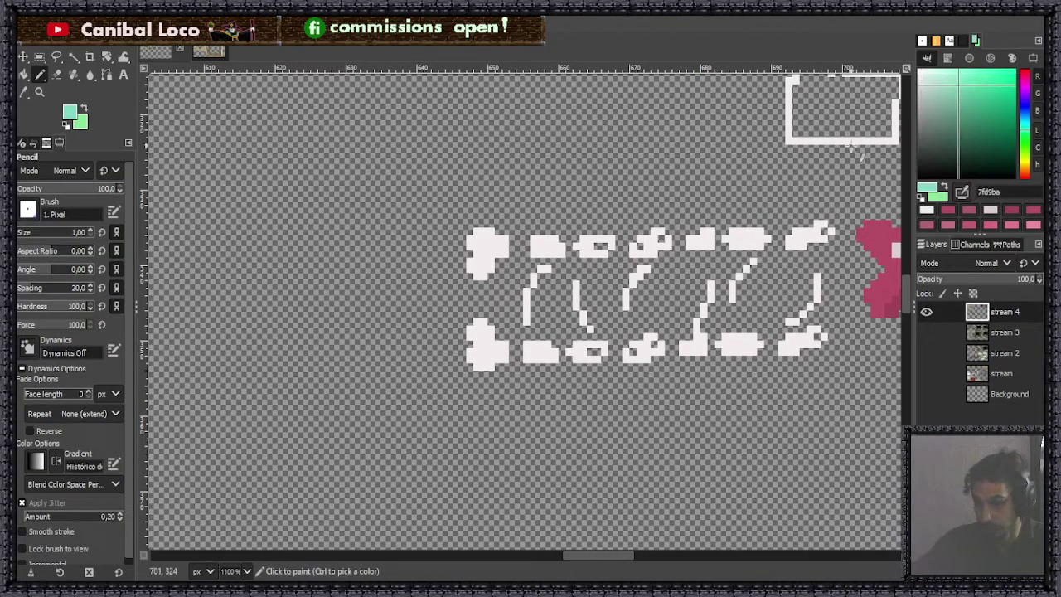
scroll(468, 361, "up", 2)
mouse_move(470, 276)
left_mouse_down()
mouse_move(440, 297)
mouse_move(469, 393)
mouse_move(526, 407)
left_mouse_up()
key("shift+e")
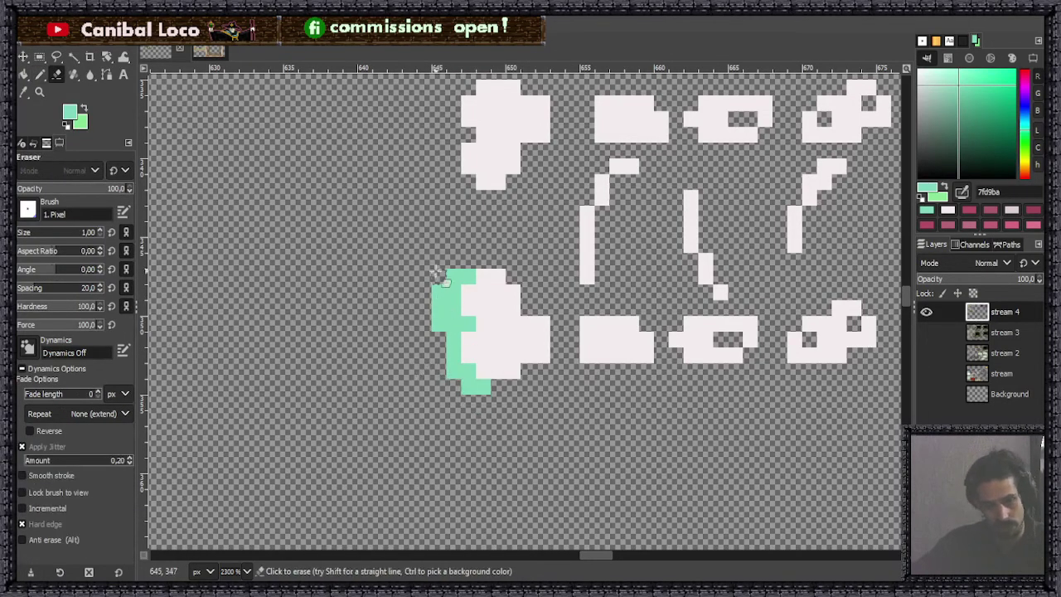
mouse_move(438, 273)
left_mouse_down()
mouse_move(437, 338)
mouse_move(448, 327)
mouse_move(415, 369)
left_mouse_up()
Step: Paint a matching mint edge down the outer side of the upper large blob, replacing the misplaced pixels at its lower end
scroll(406, 332, "down", 5)
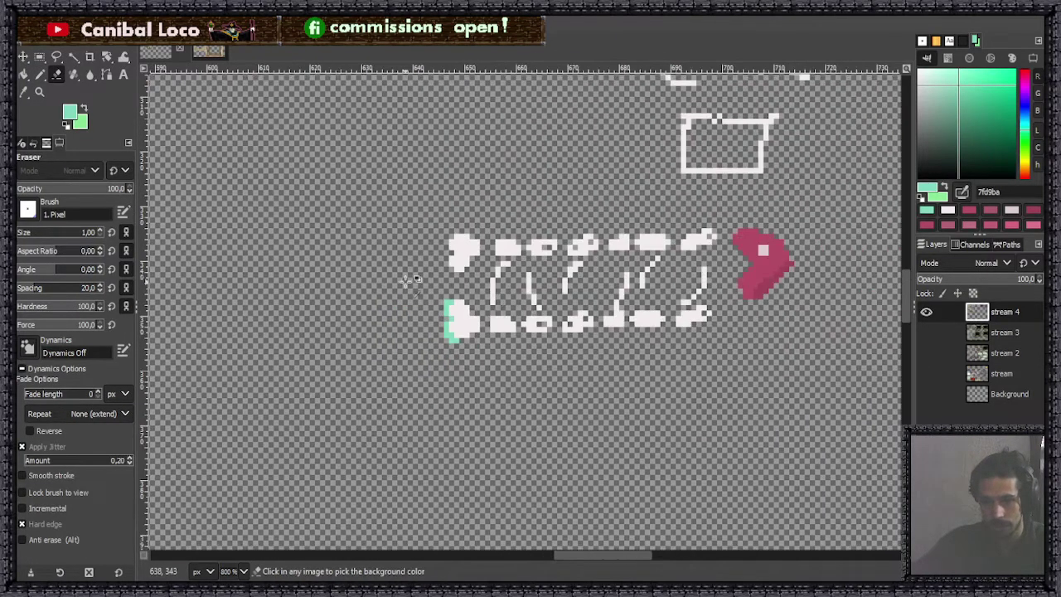
scroll(372, 256, "up", 3)
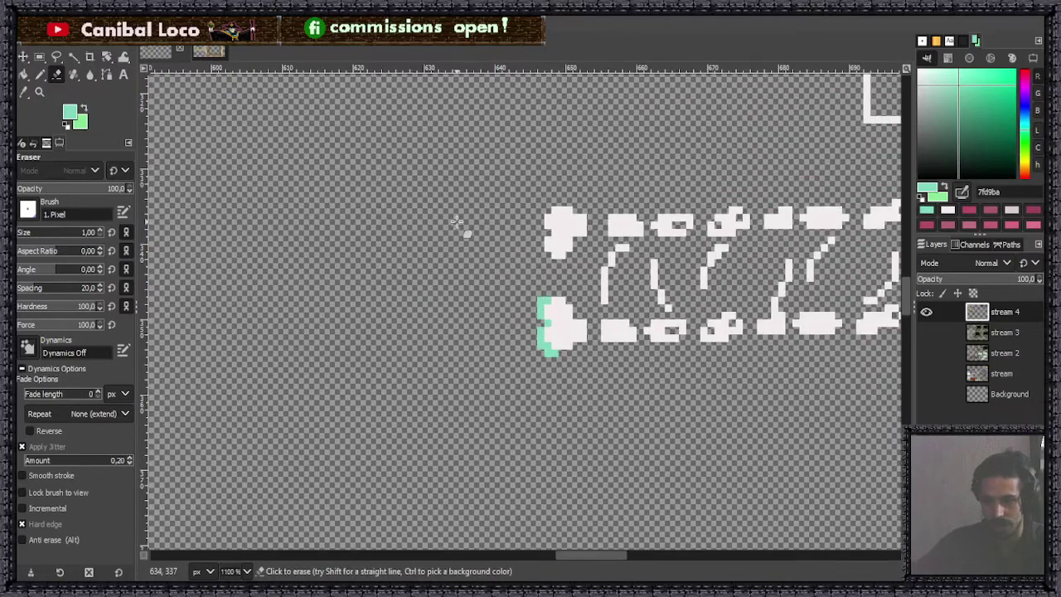
key("n")
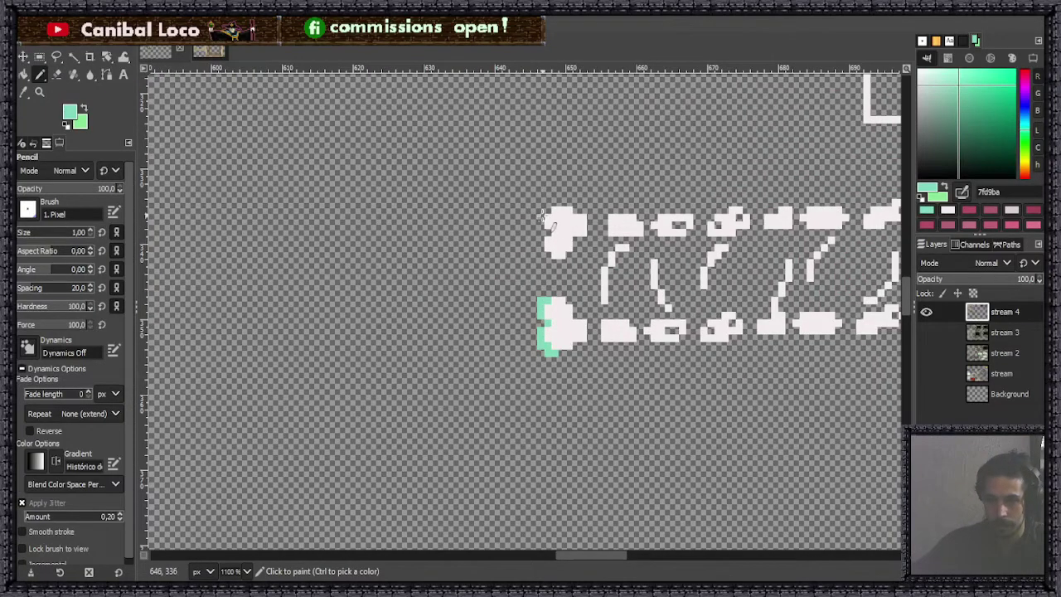
scroll(545, 217, "up", 3)
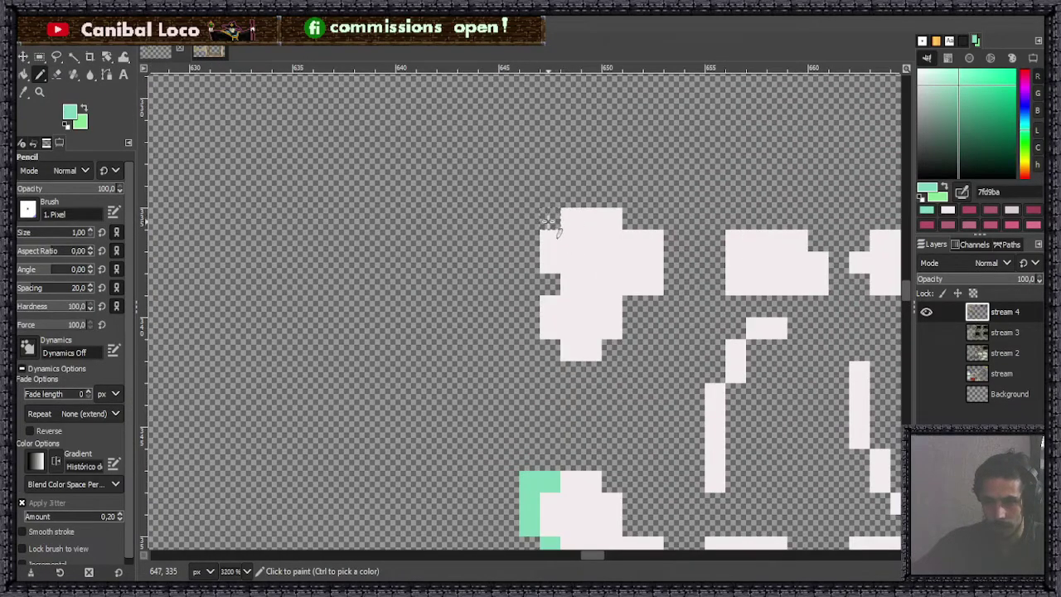
mouse_move(549, 222)
left_mouse_down()
mouse_move(529, 219)
mouse_move(529, 270)
mouse_move(549, 289)
mouse_move(529, 328)
mouse_move(558, 351)
left_mouse_up()
key("ctrl+z")
key("ctrl+z")
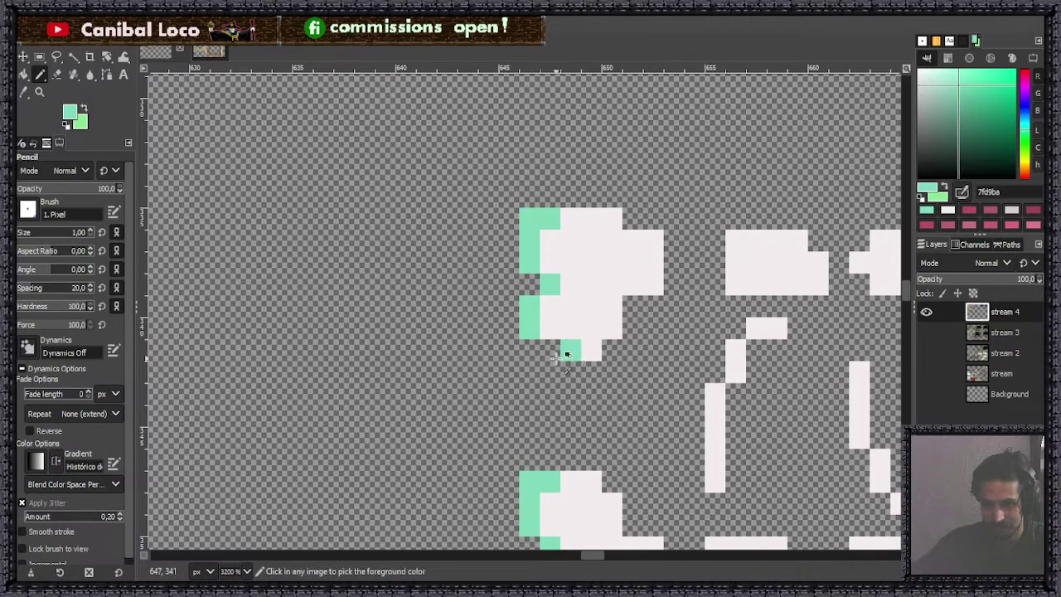
scroll(572, 353, "down", 5)
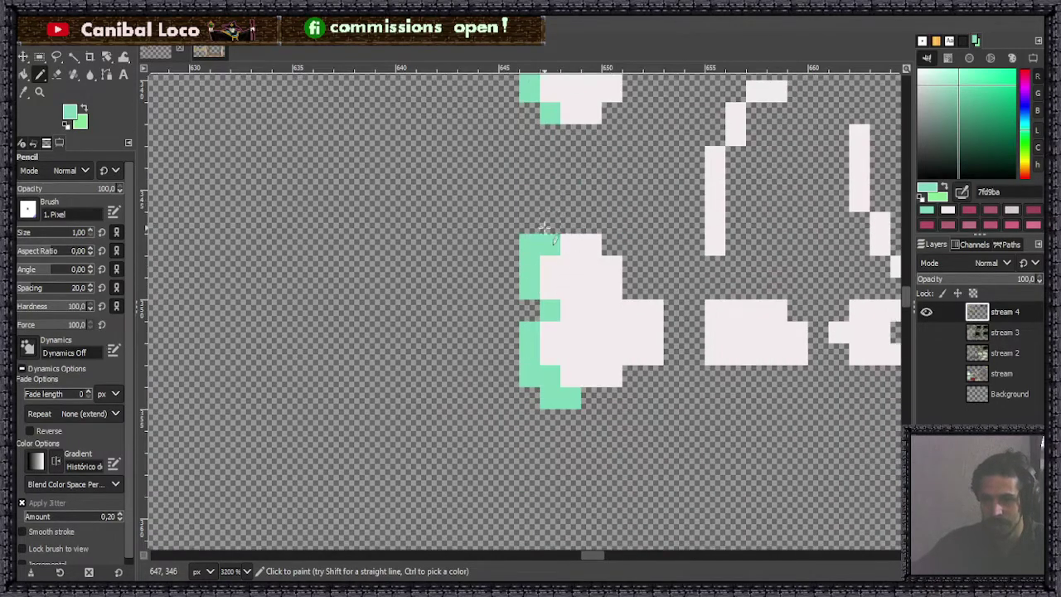
scroll(580, 265, "up", 2)
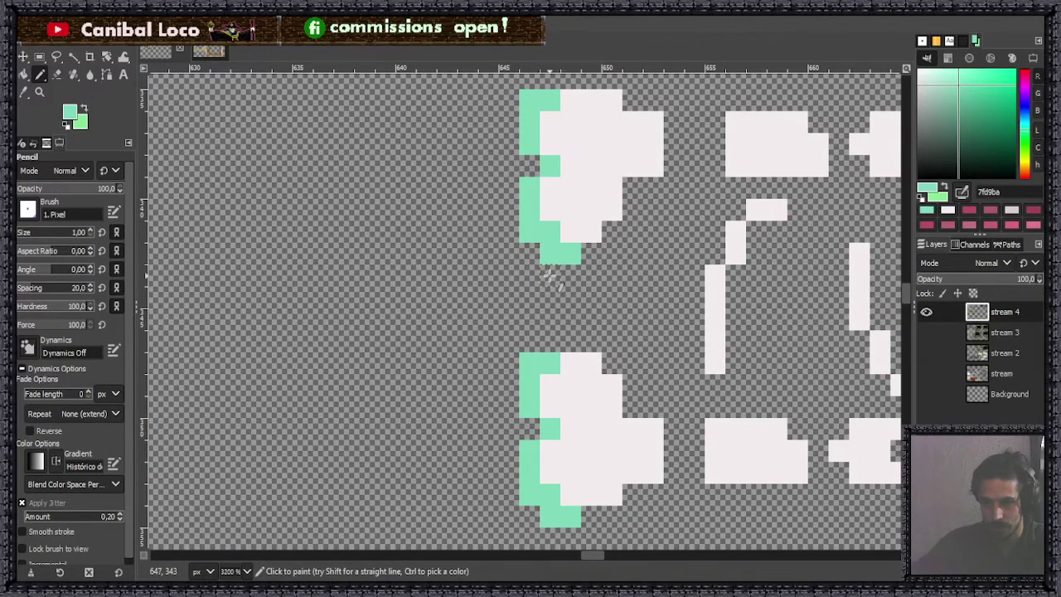
scroll(545, 266, "down", 3, "ctrl")
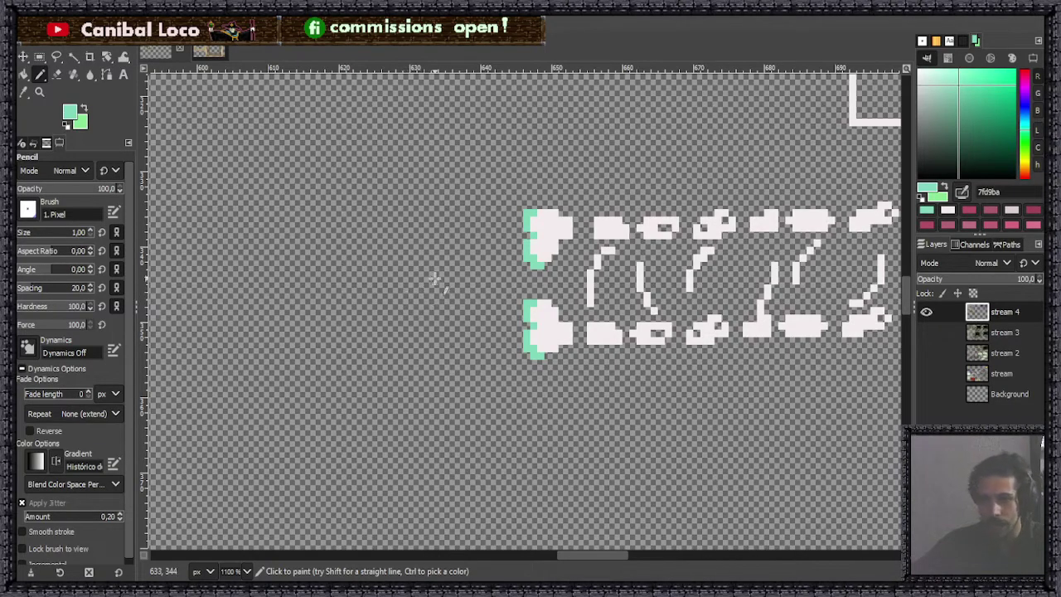
Step: Extend the upper large blob's mint edge outward with two short branches, using the mint colour sampled from the existing edge
left_click(531, 246, "ctrl")
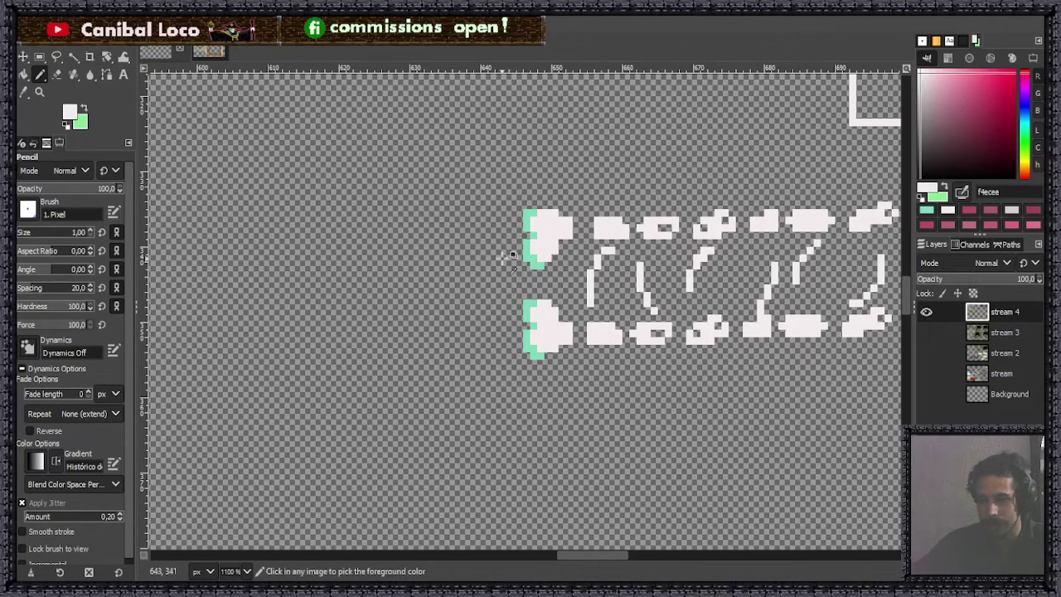
scroll(476, 320, "up", 1, "ctrl")
scroll(481, 240, "down", 1, "ctrl")
scroll(497, 224, "up", 2, "ctrl")
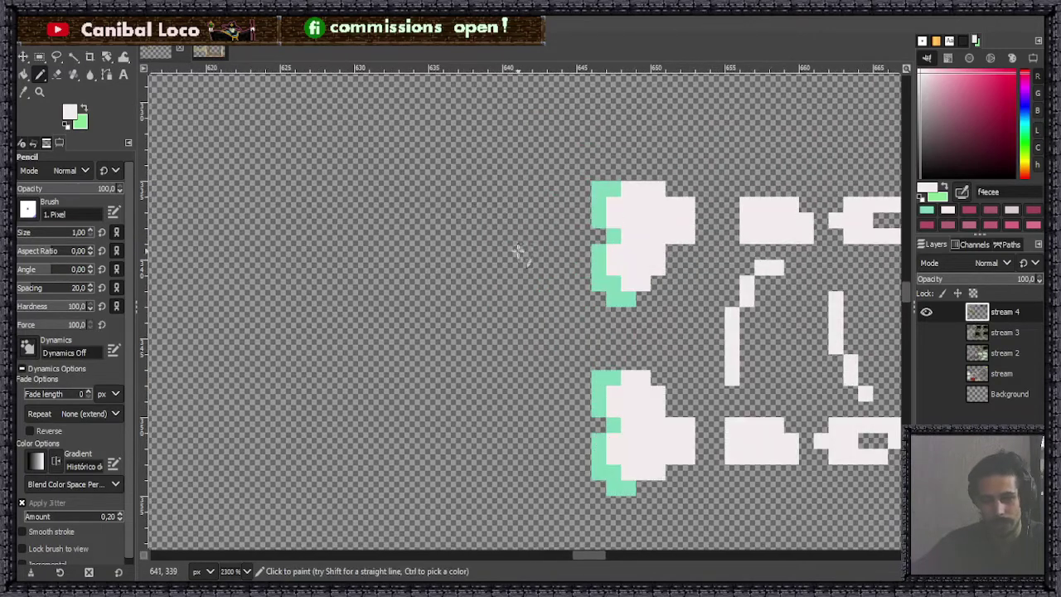
left_click(598, 211, "ctrl")
mouse_move(583, 221)
left_mouse_down()
mouse_move(583, 204)
mouse_move(554, 189)
left_mouse_up()
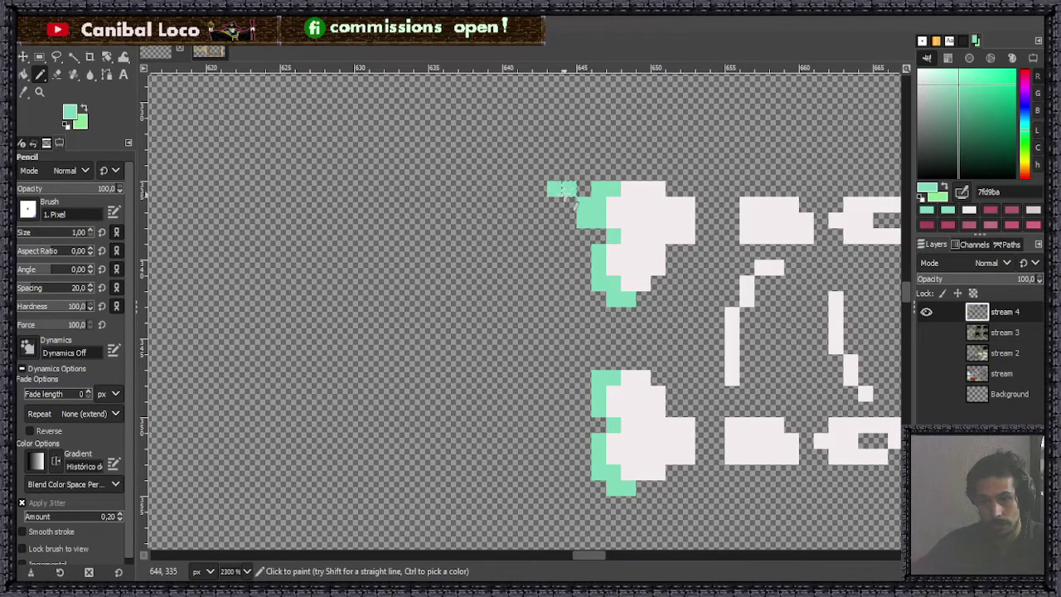
left_click_drag(584, 282, 583, 267)
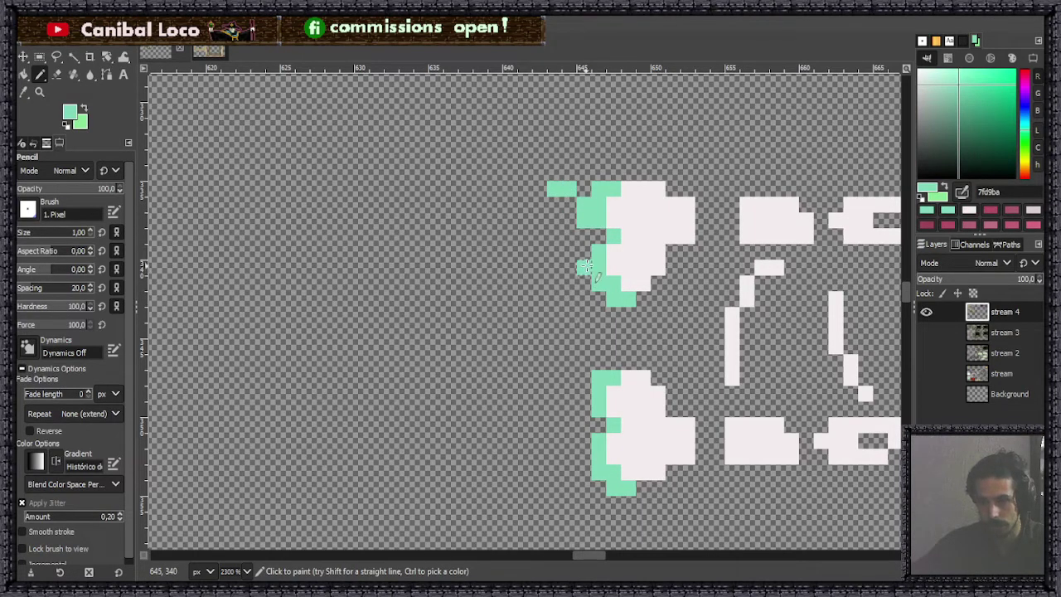
left_click(569, 300)
scroll(526, 284, "down", 1)
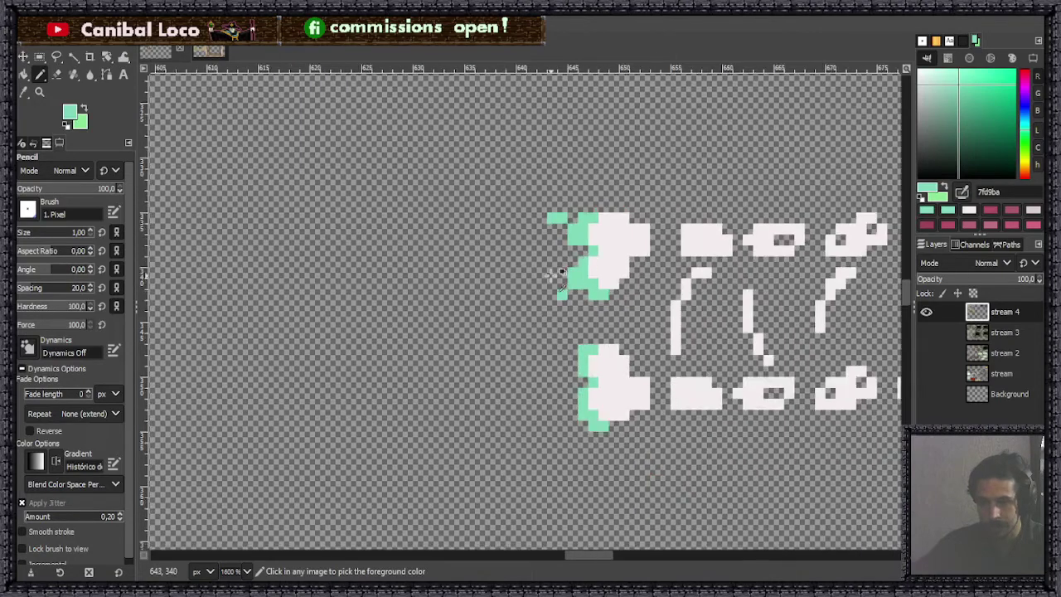
Step: Draw a near-white open ring about 6 px wide and 8 px high between the two mint branches, leaving its outer side open
scroll(580, 221, "up", 1)
left_click(682, 283, "ctrl")
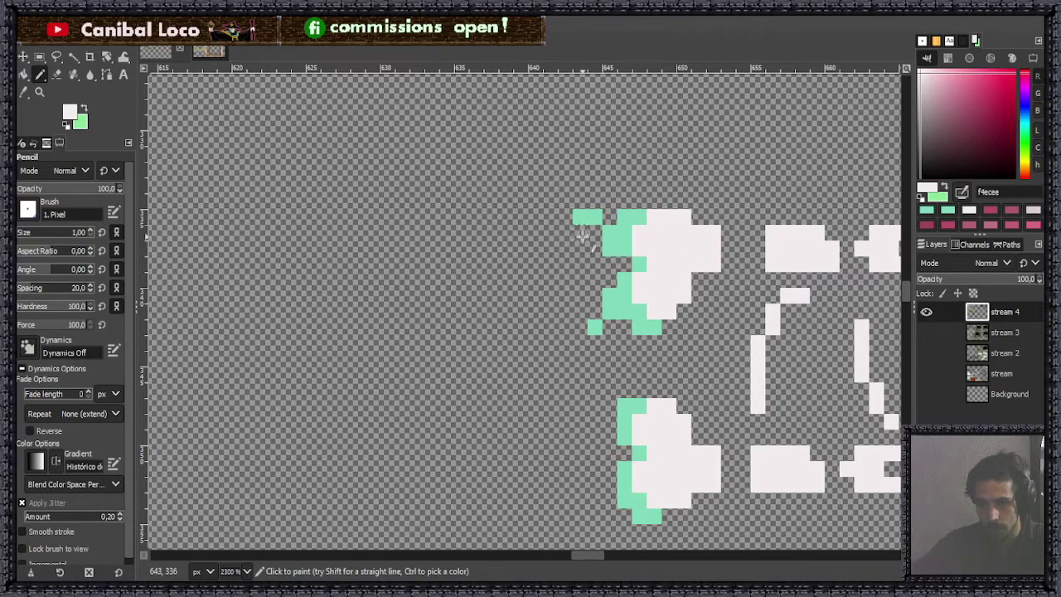
left_click(564, 233)
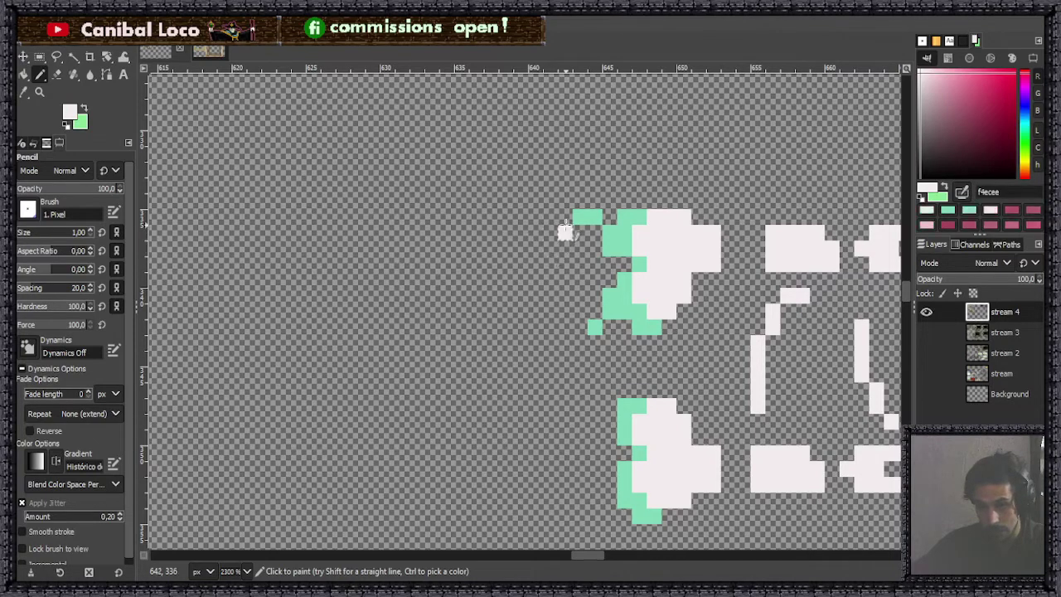
key("ctrl+z")
mouse_move(580, 233)
left_mouse_down()
mouse_move(595, 233)
mouse_move(595, 310)
mouse_move(565, 328)
mouse_move(580, 327)
left_mouse_up()
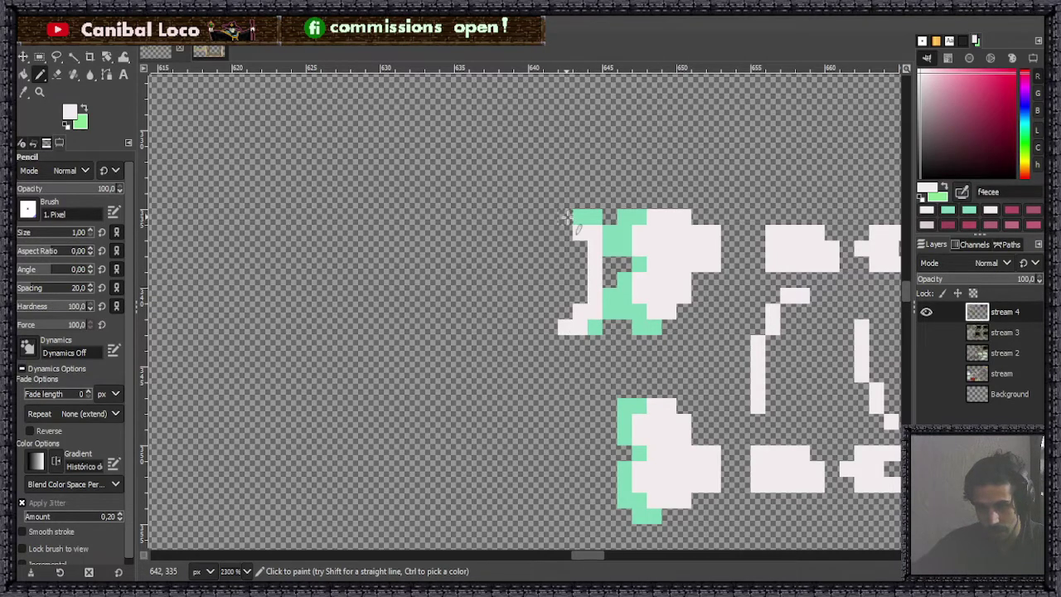
left_click_drag(564, 217, 550, 217)
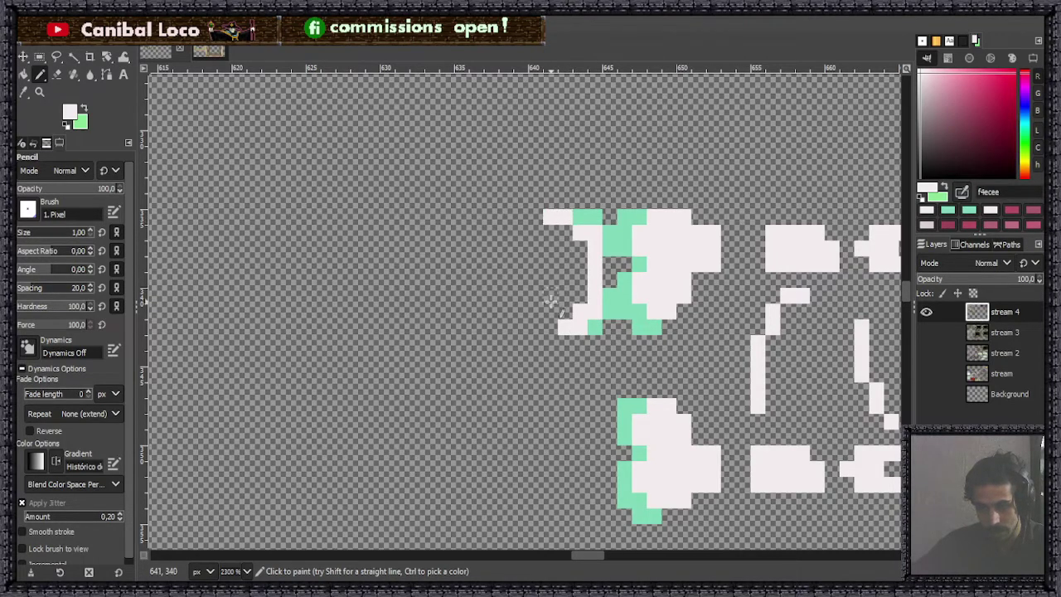
left_click_drag(549, 307, 535, 307)
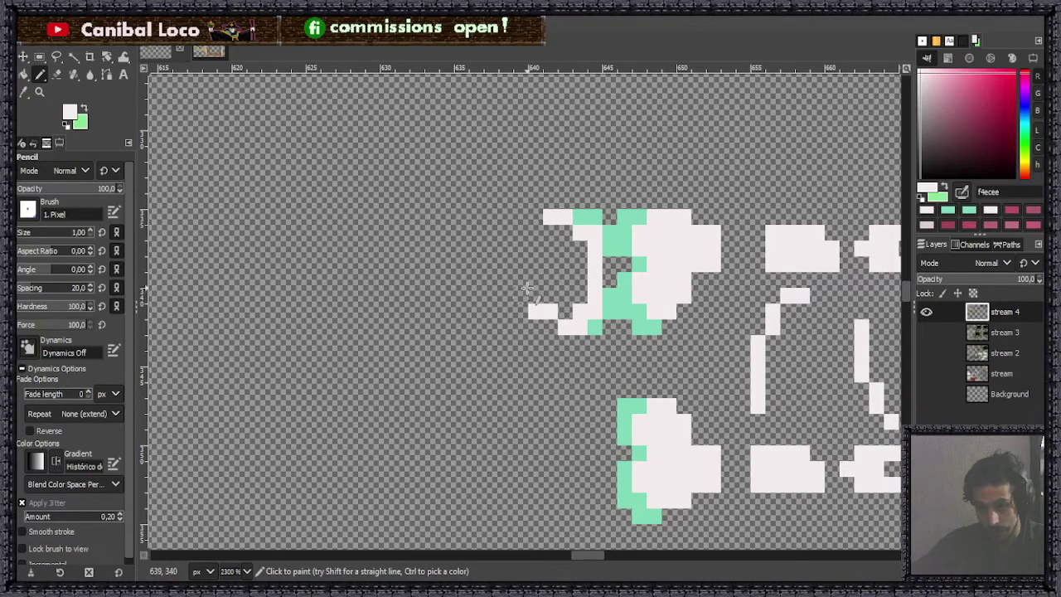
left_click(519, 295)
left_click(535, 217)
left_click(520, 232)
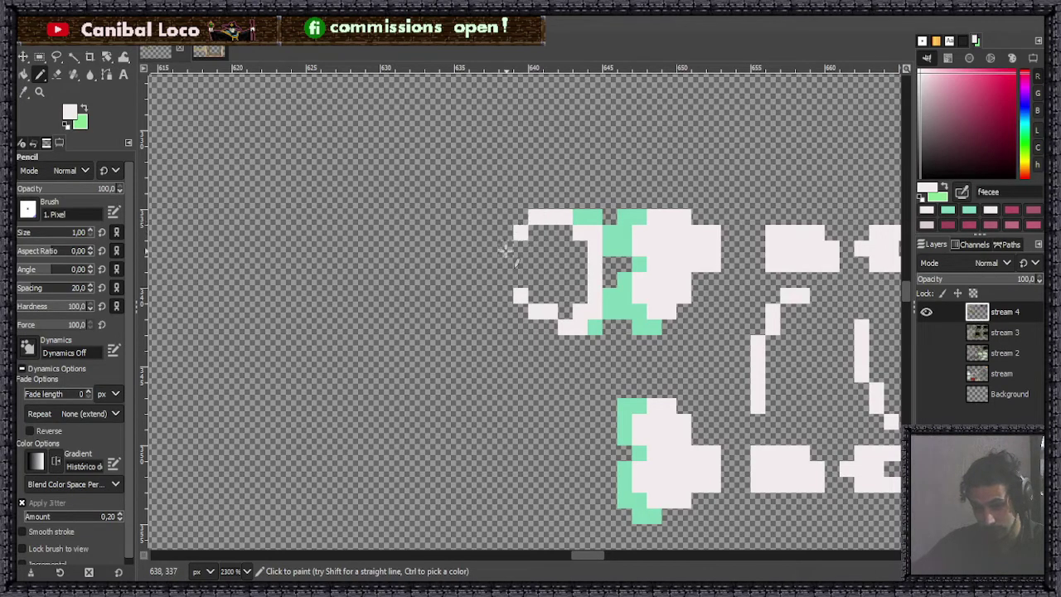
scroll(505, 252, "down", 3)
scroll(523, 187, "up", 3)
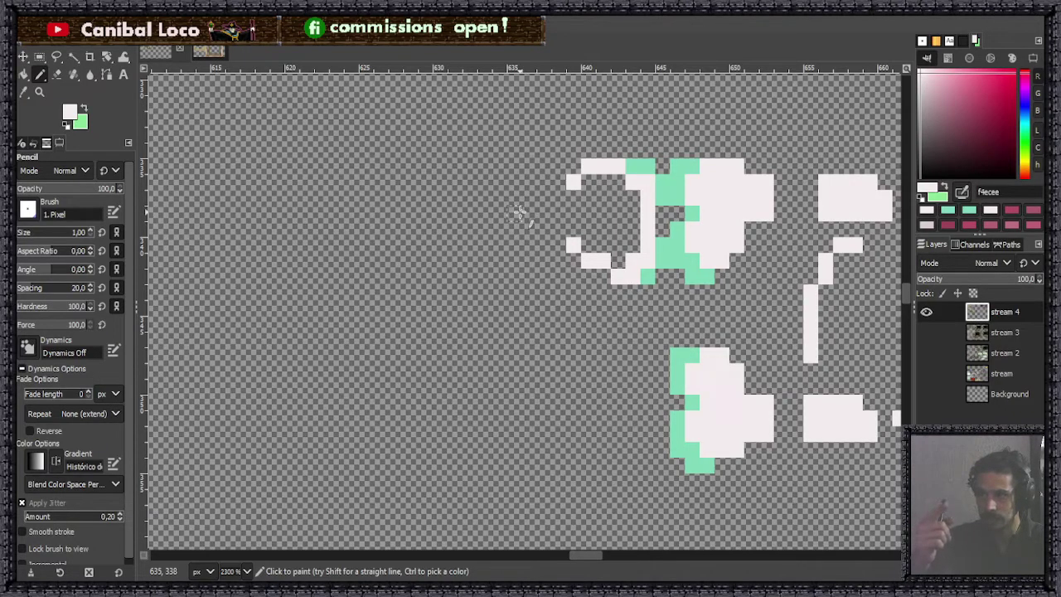
key("ctrl")
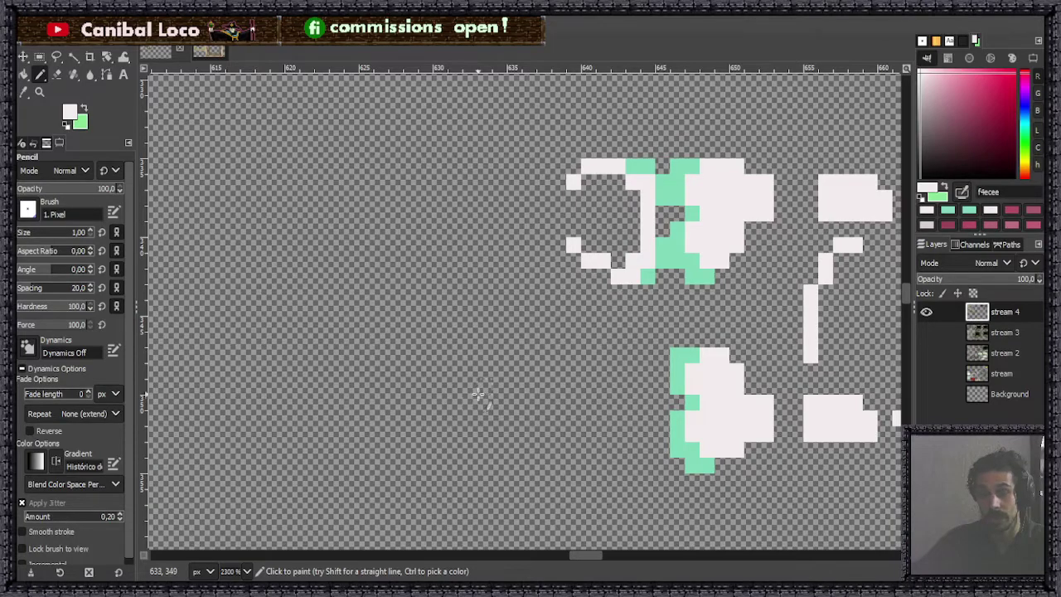
key("ctrl")
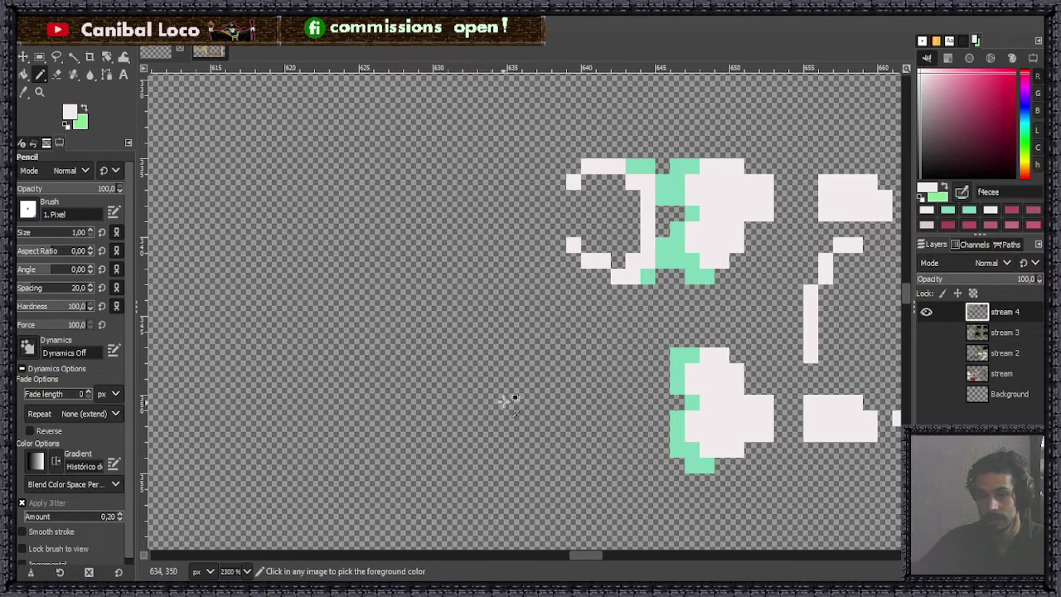
scroll(507, 402, "down", 5)
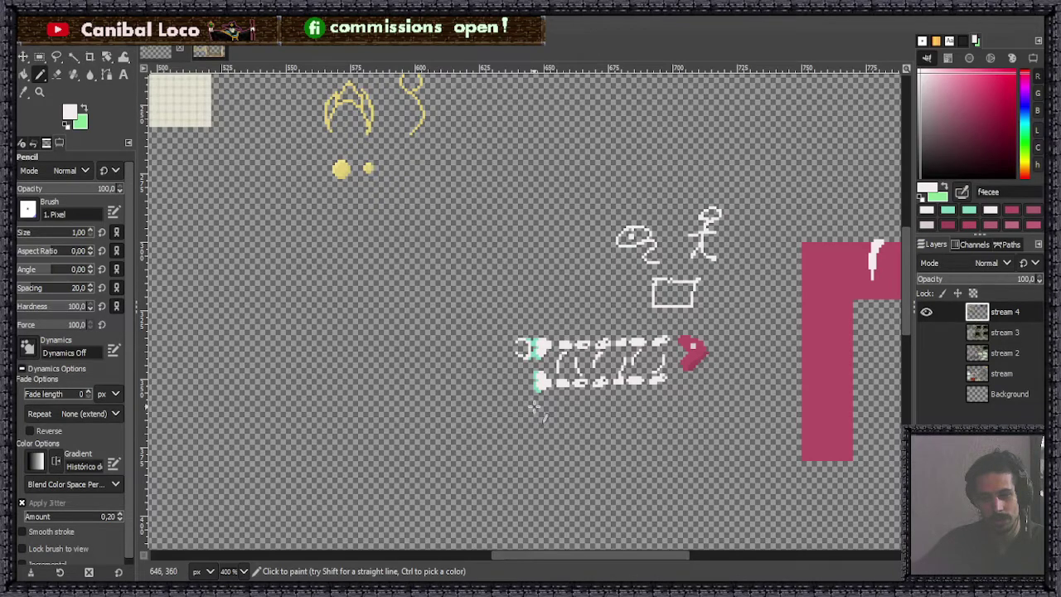
Step: Select the loose near-white spike on its pink backing inside the L shape, cut and paste it, flip it vertically and anchor it
scroll(535, 406, "down", 2)
scroll(566, 388, "up", 5)
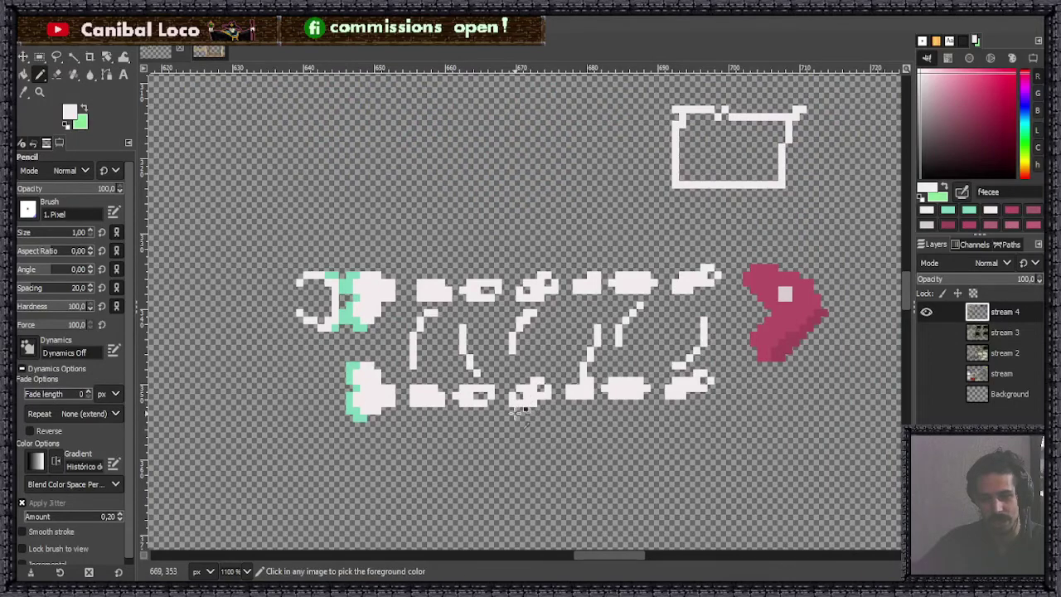
scroll(518, 383, "down", 4)
scroll(519, 383, "down", 1)
scroll(643, 378, "up", 3)
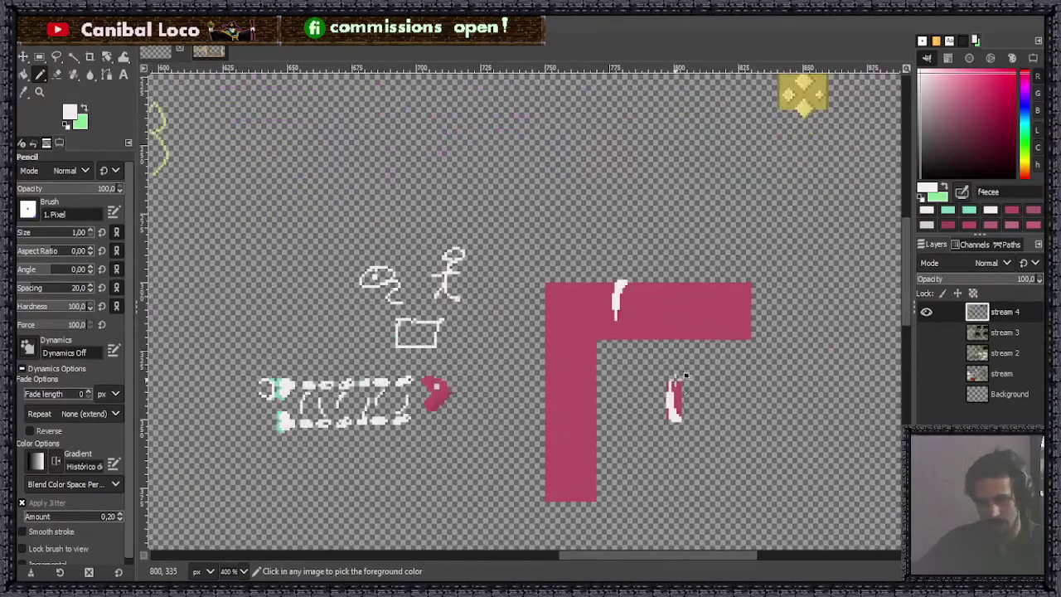
scroll(678, 379, "up", 2)
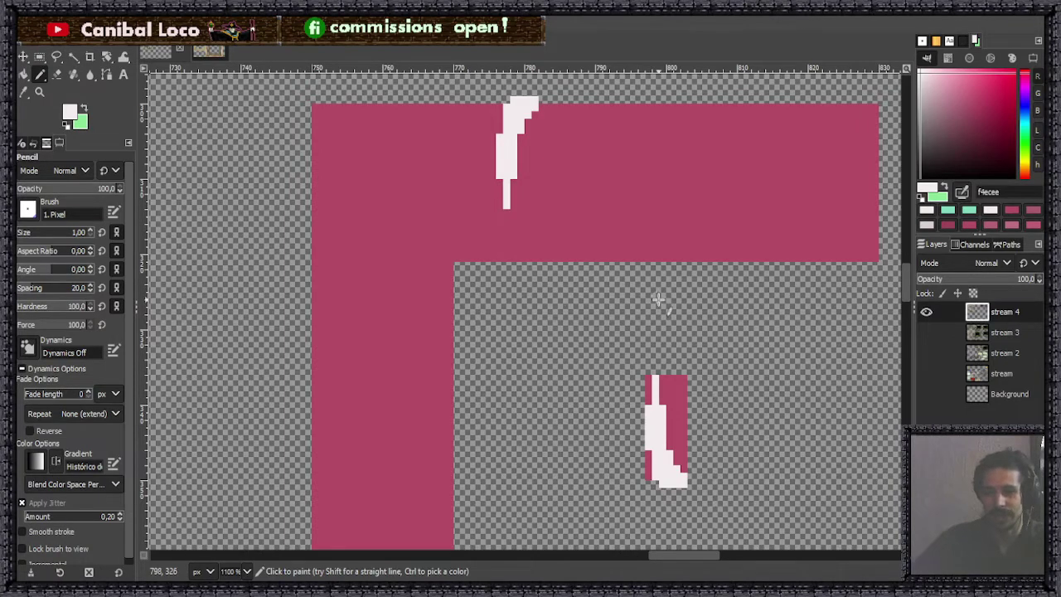
key("r")
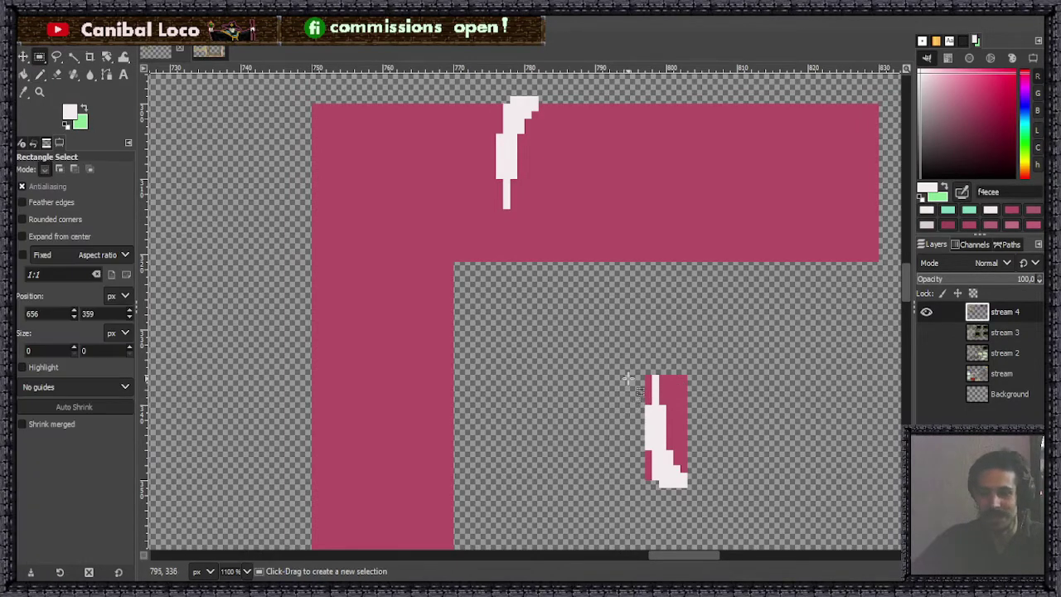
mouse_move(617, 362)
left_mouse_down()
mouse_move(651, 398)
mouse_move(709, 509)
left_mouse_up()
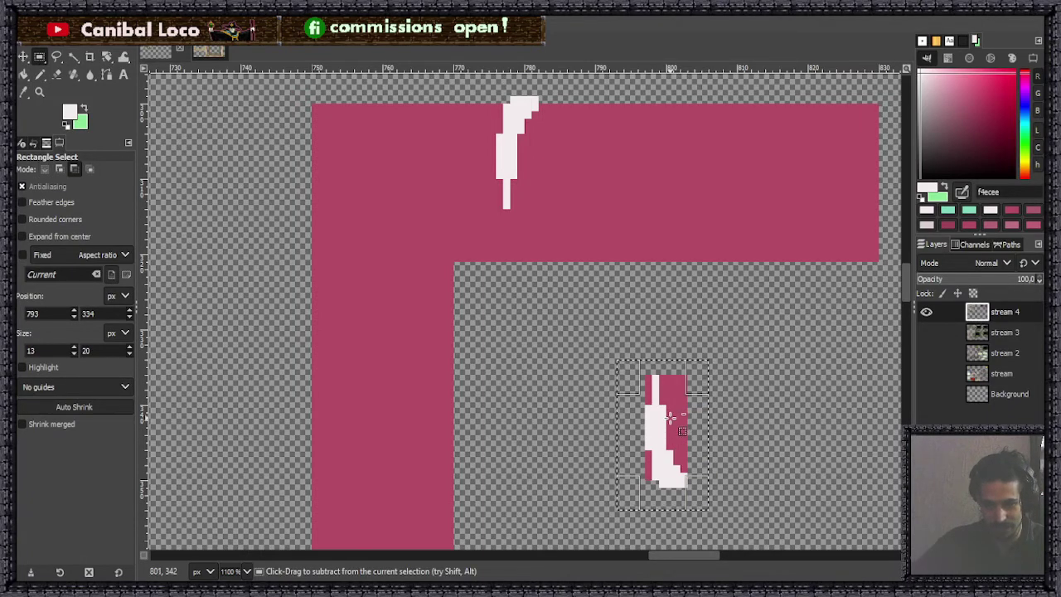
key("ctrl+x")
key("ctrl+v")
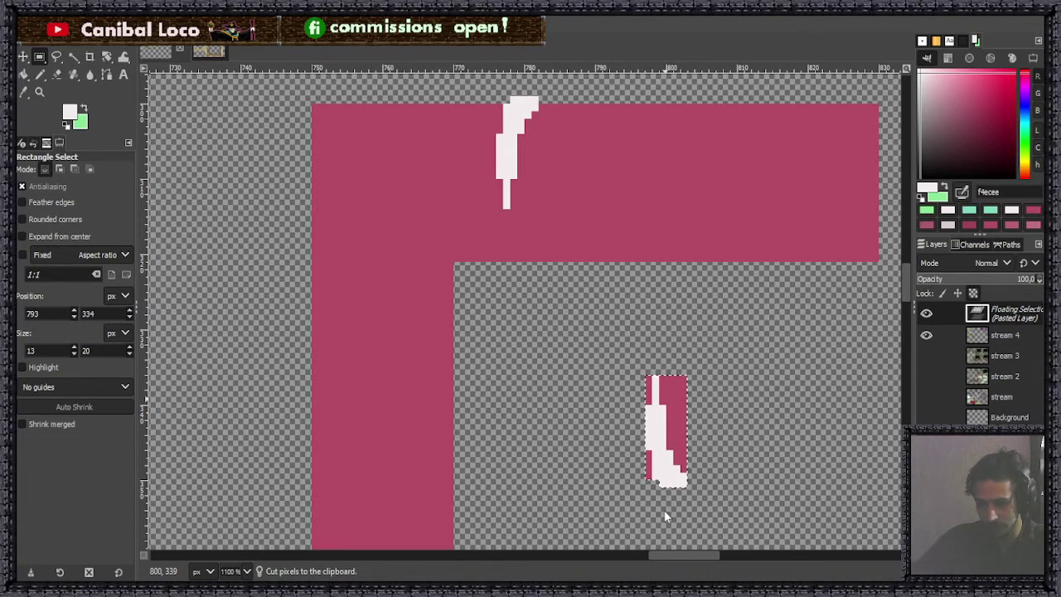
left_click(673, 430)
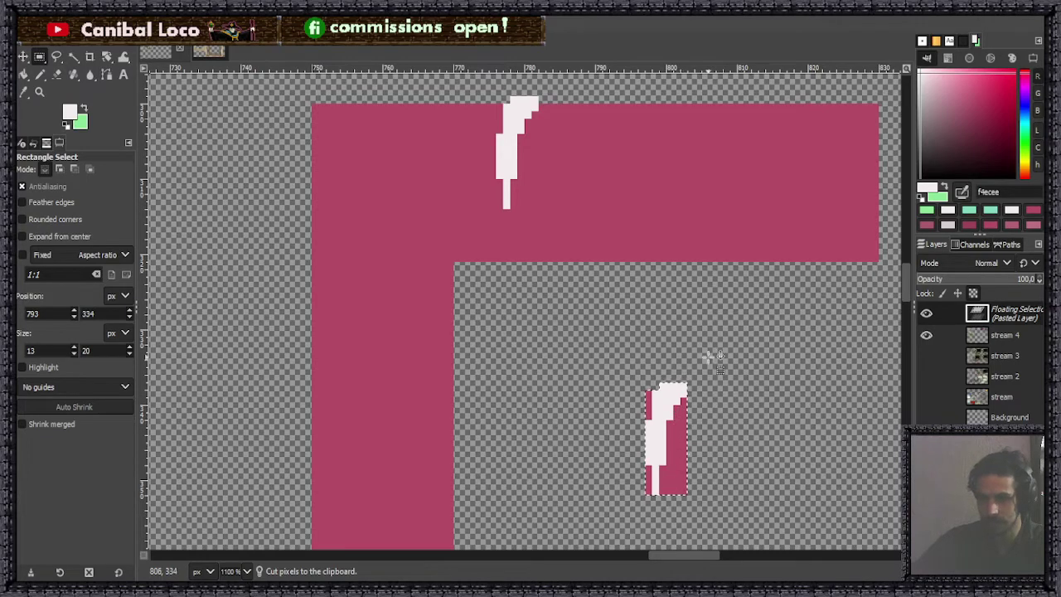
left_click(703, 409)
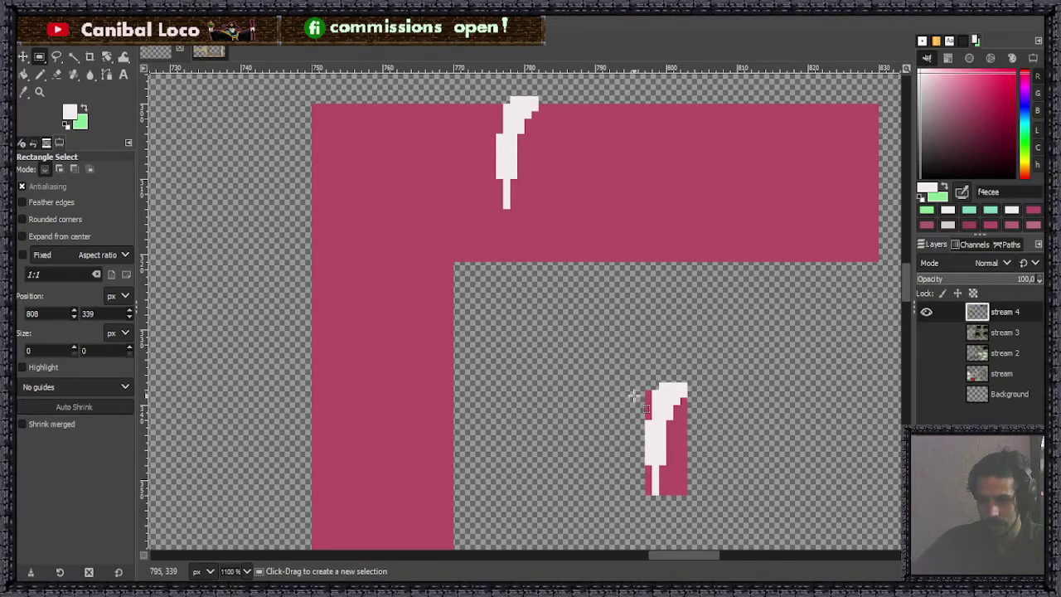
Step: Copy the flipped spike and place the copy on the L's upper arm, level with the existing spike and about 12 px from it
left_click_drag(609, 360, 701, 510)
key("ctrl+c")
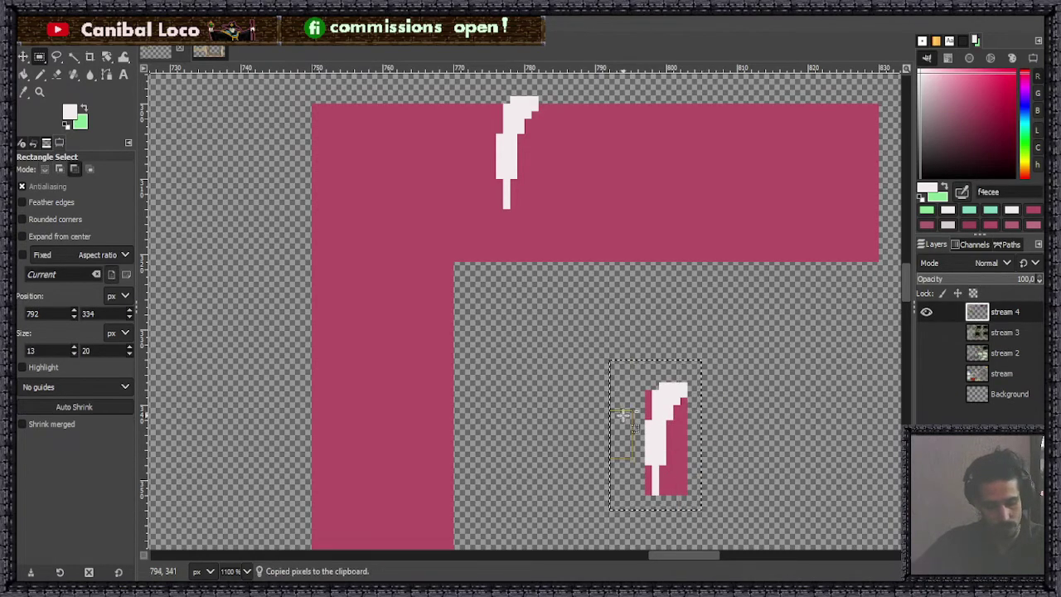
key("ctrl+v")
left_click_drag(677, 435, 606, 148)
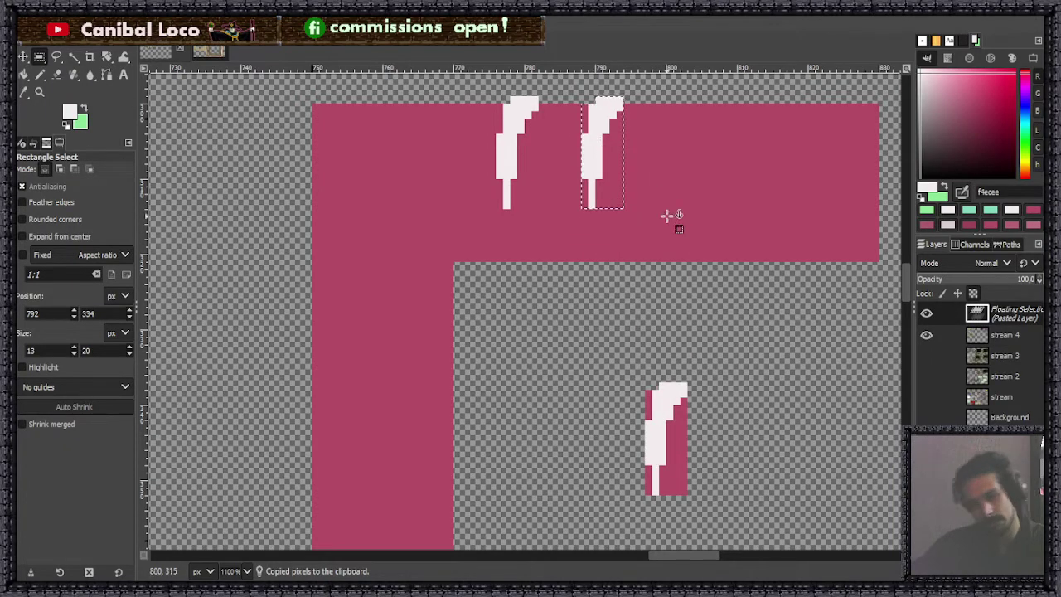
Step: Place three more copies of the spike along the L's upper arm, about 12 px apart, with the last at the arm's end
left_click_drag(606, 149, 781, 164)
key("ctrl+v")
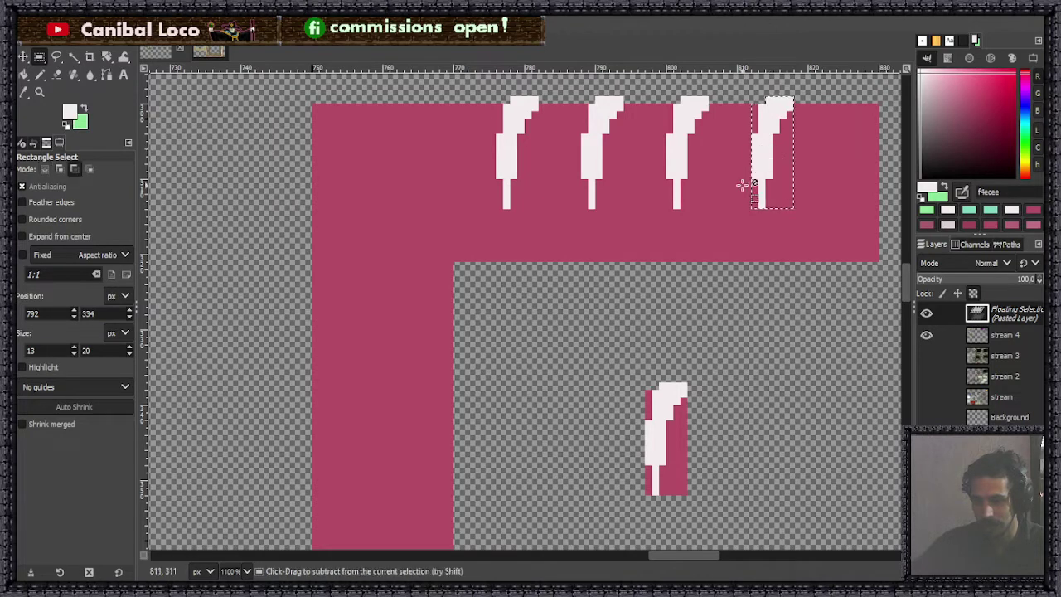
key("shift+ctrl+j")
key("5")
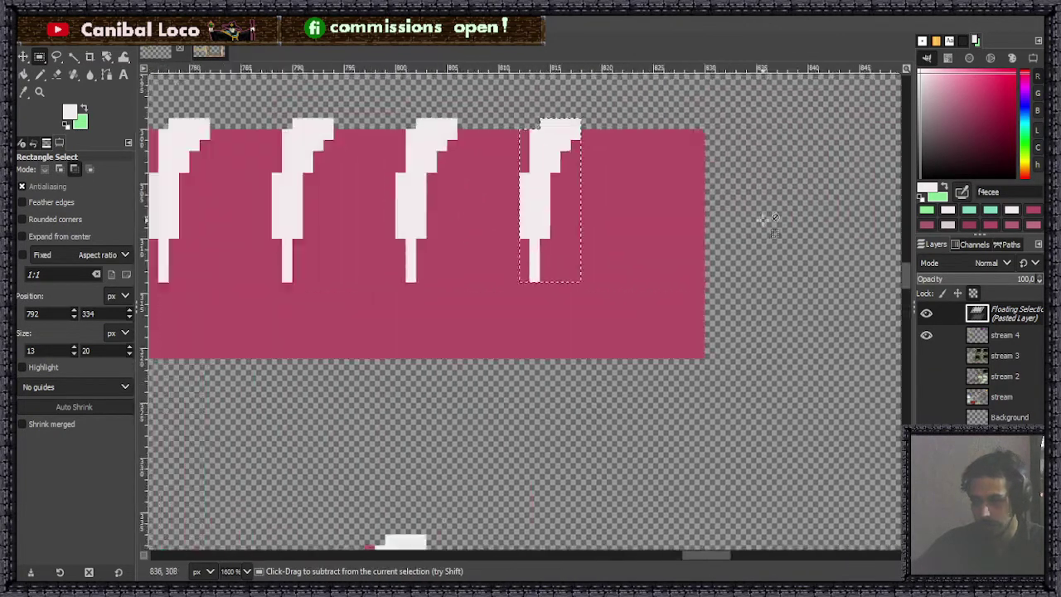
left_click_drag(557, 209, 689, 209)
left_click(729, 217)
scroll(729, 212, "down", 5)
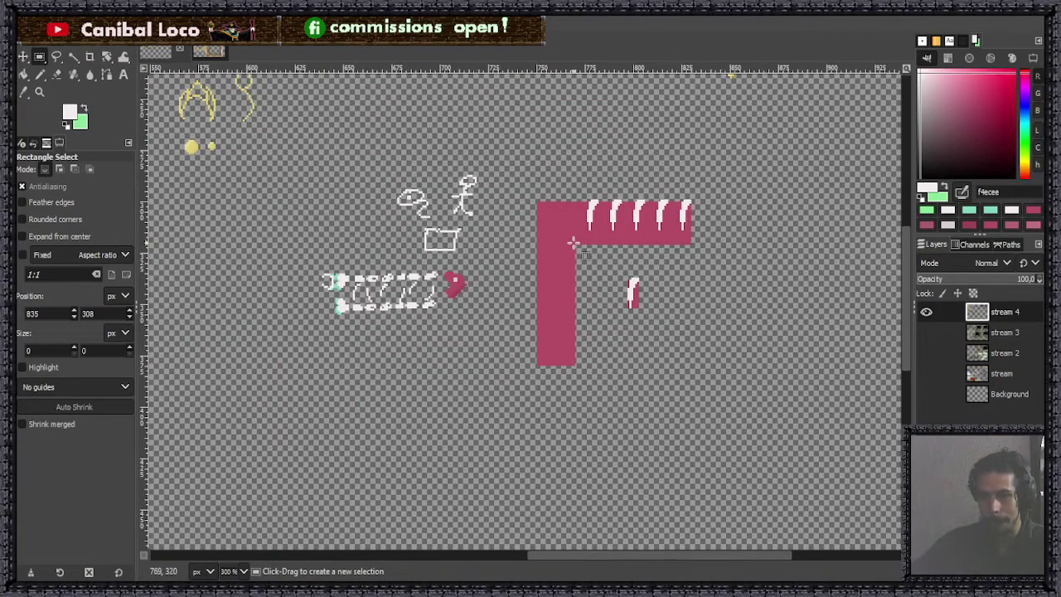
Step: Duplicate the loose upright spike with its pink backing and rotate the copy 90 degrees to the left
scroll(573, 243, "up", 4)
scroll(564, 254, "down", 2)
scroll(561, 246, "up", 1)
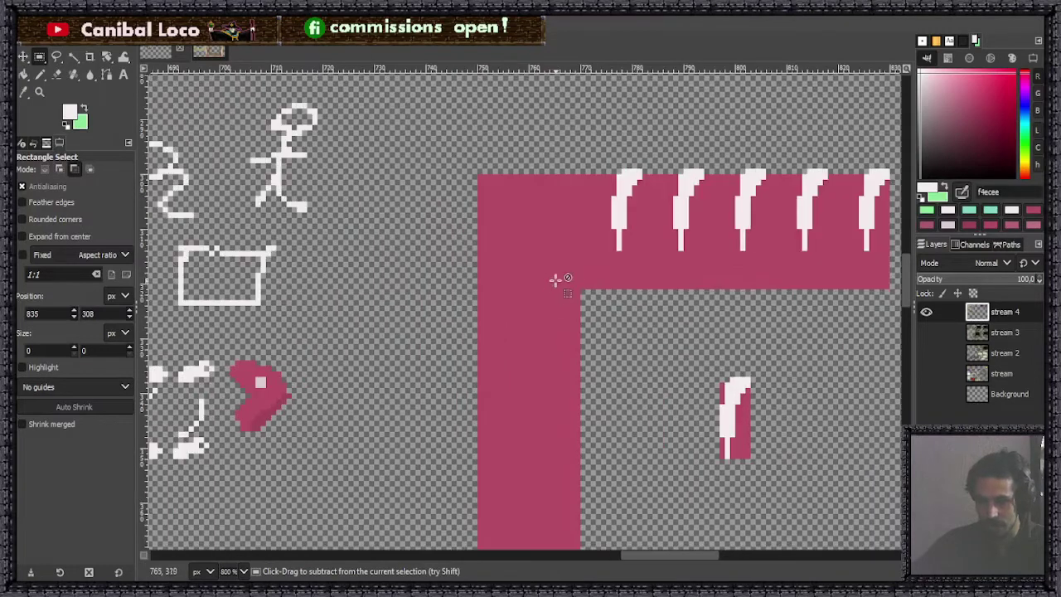
left_click_drag(710, 356, 781, 480)
key("ctrl+c")
key("ctrl+v")
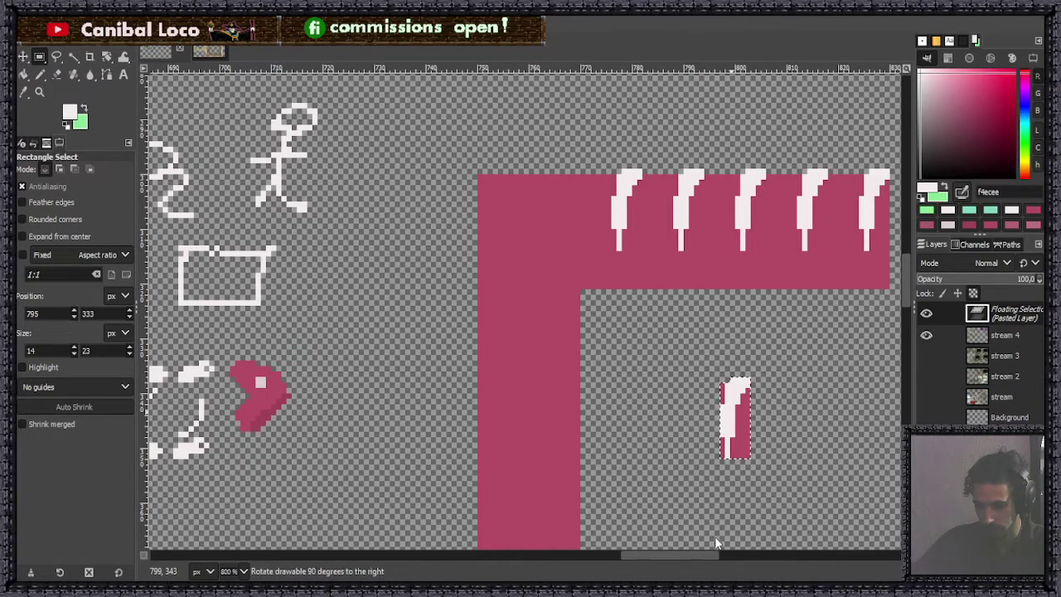
key("ctrl+r")
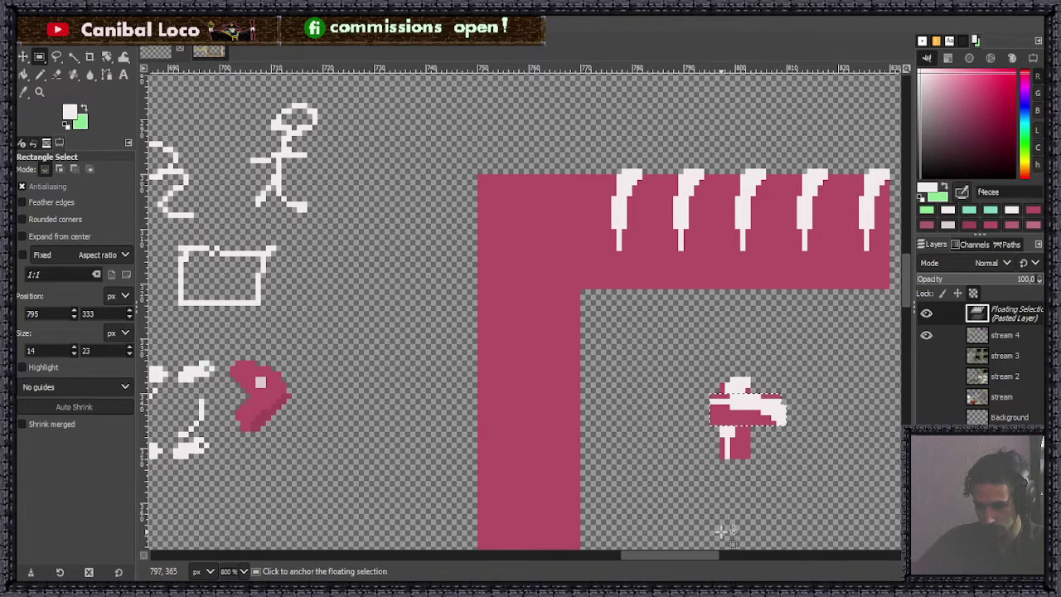
key("ctrl+z")
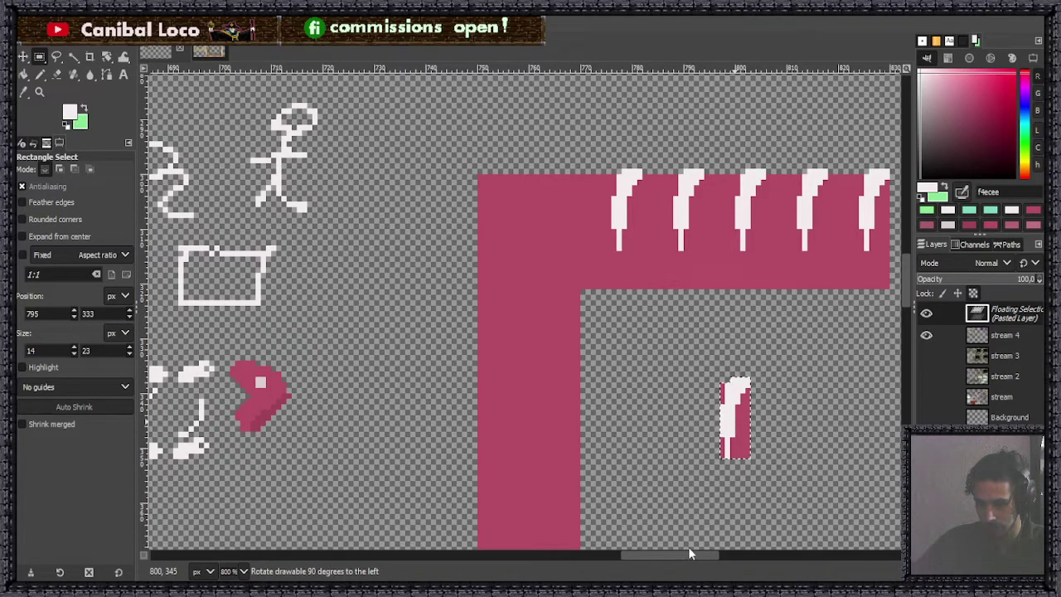
key("ctrl+shift+r")
left_click_drag(753, 445, 518, 352)
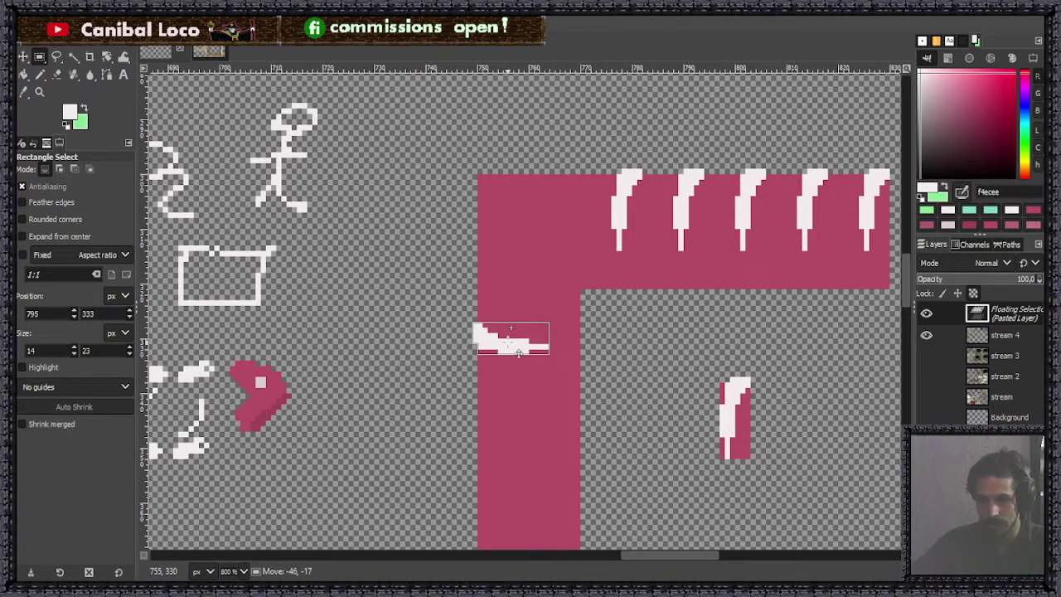
left_click_drag(518, 352, 518, 351)
key("ctrl+r")
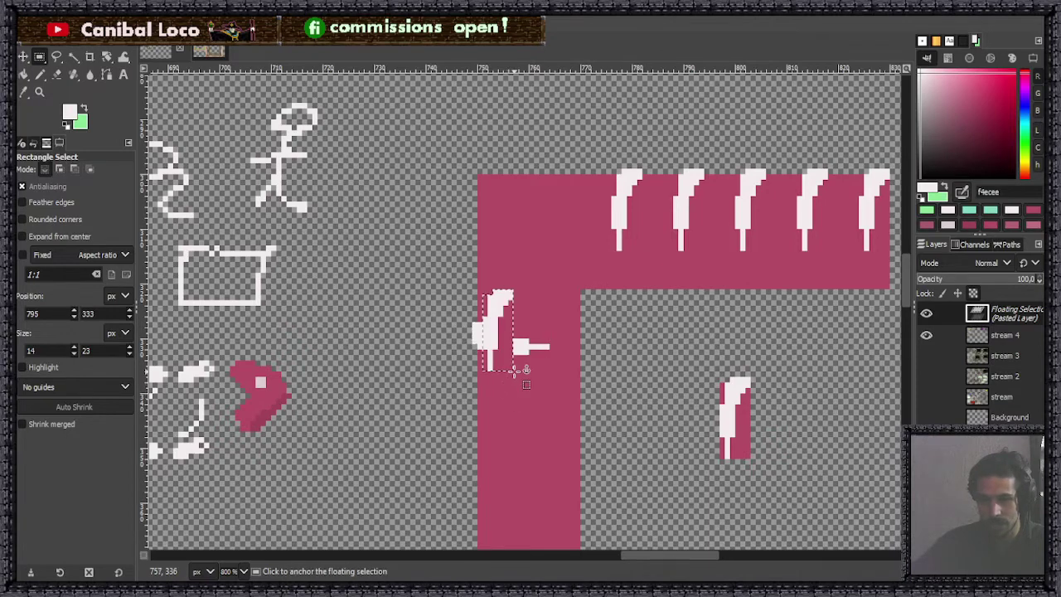
key("ctrl+z")
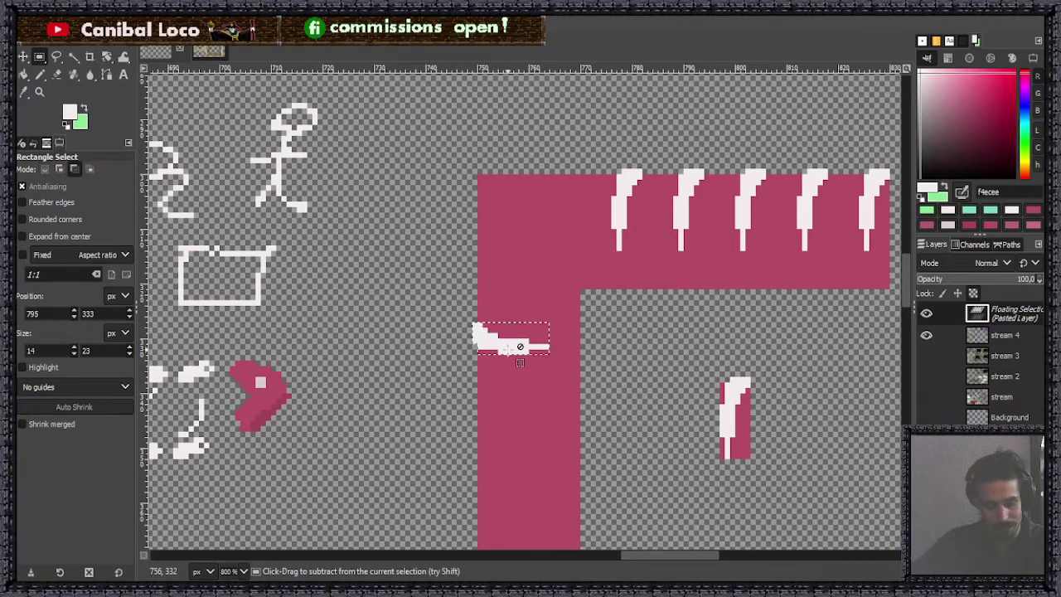
key("ctrl+z")
Step: Anchor the rotated spike in the empty area below the loose upright spike, then select and copy it
left_click_drag(754, 408, 687, 516)
left_click(696, 472)
scroll(663, 421, "down", 5)
left_click_drag(644, 245, 735, 303)
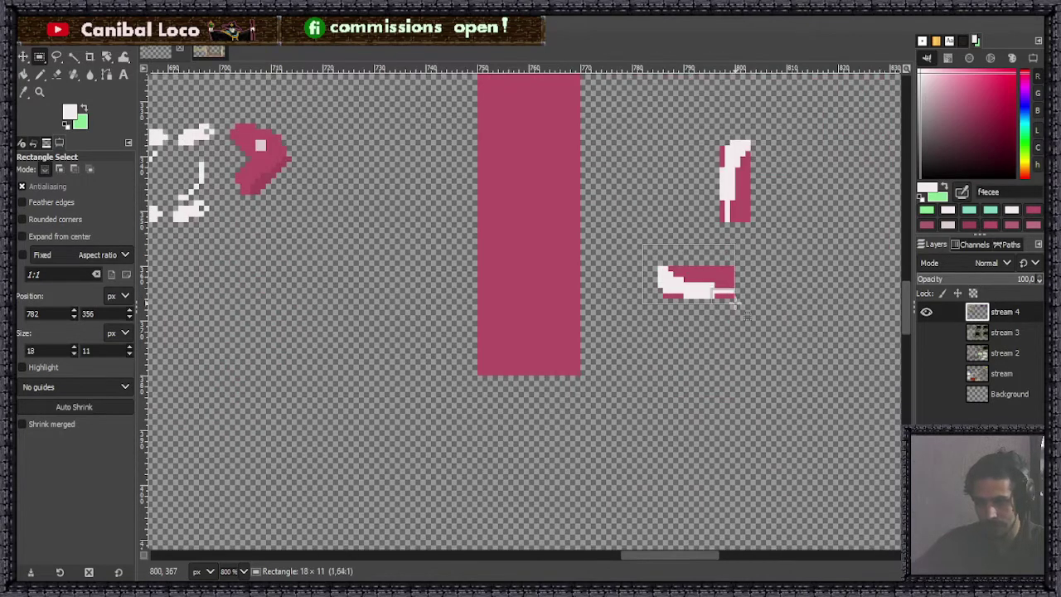
key("ctrl+c")
left_click(624, 302)
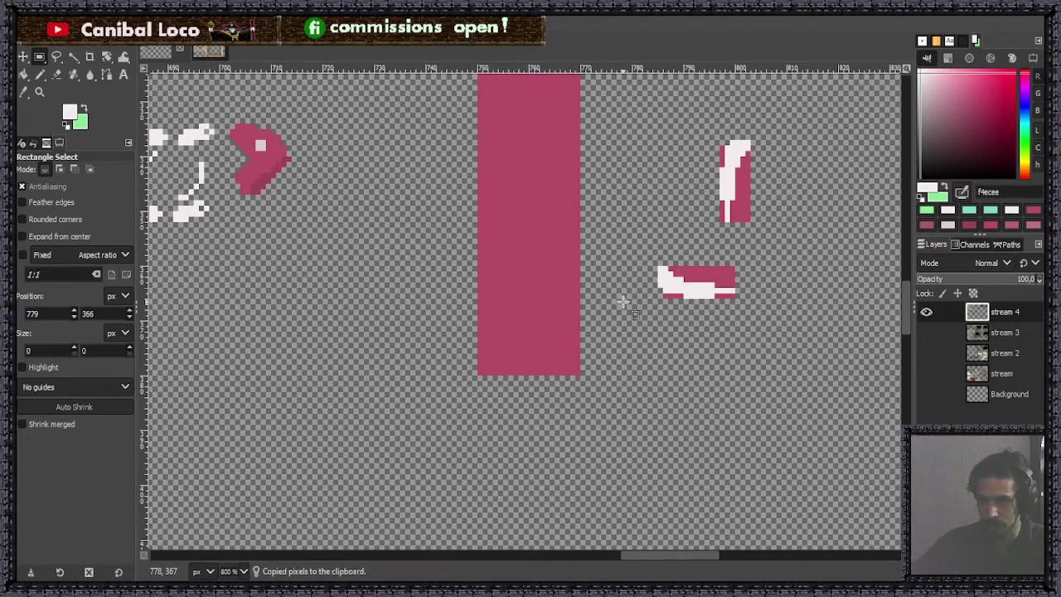
Step: Place four copies of the horizontal spike down the outer edge of the L's vertical arm, about 13 px apart, and anchor the last
scroll(623, 303, "up", 5)
key("ctrl+v")
left_click_drag(520, 322, 523, 419)
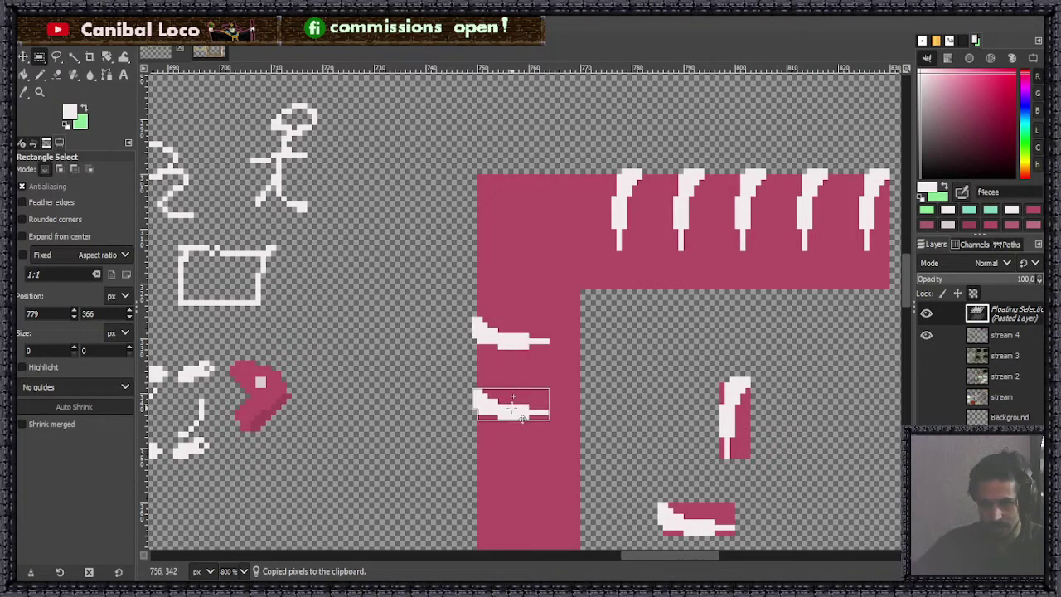
left_click(519, 416)
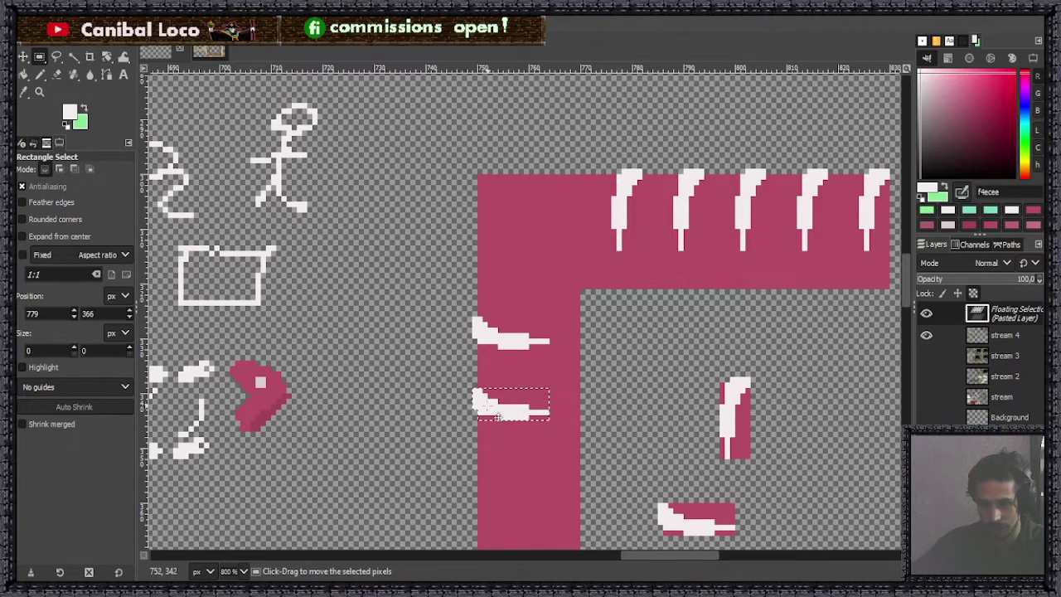
scroll(431, 425, "down", 5)
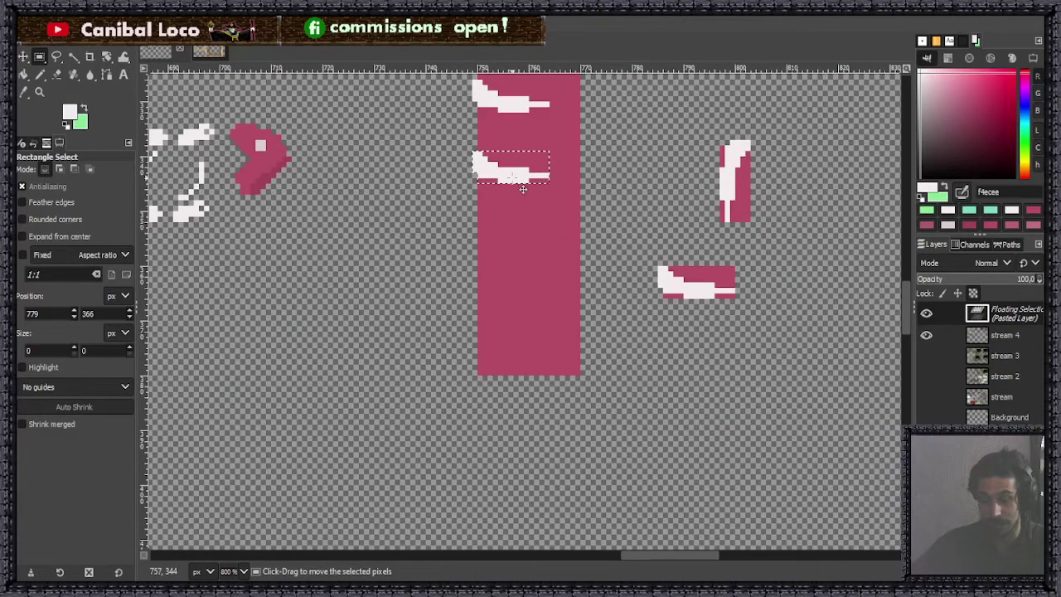
left_click_drag(521, 180, 512, 310)
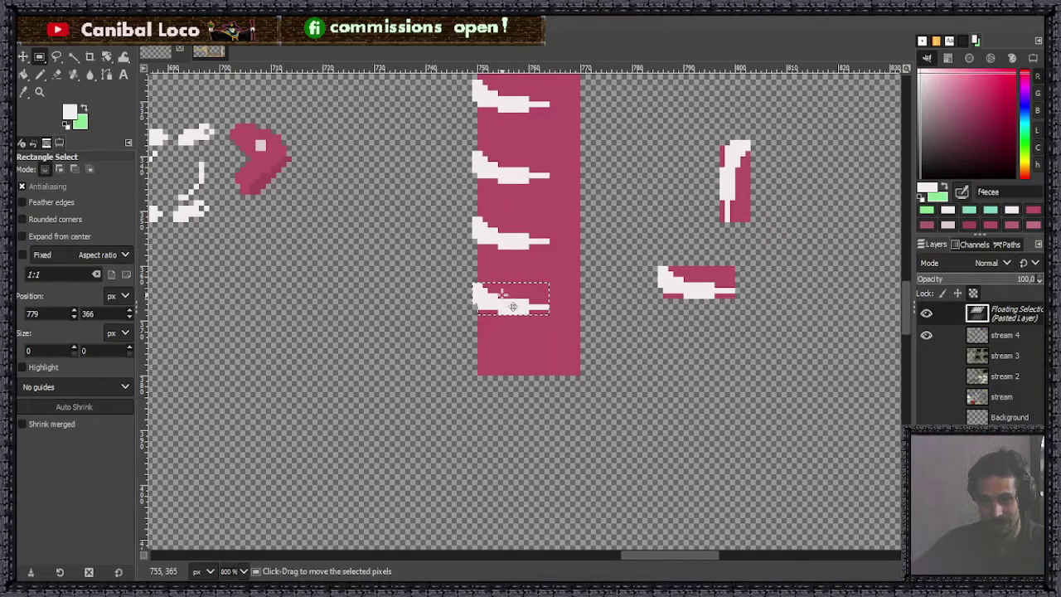
left_click(594, 259)
scroll(605, 260, "down", 3)
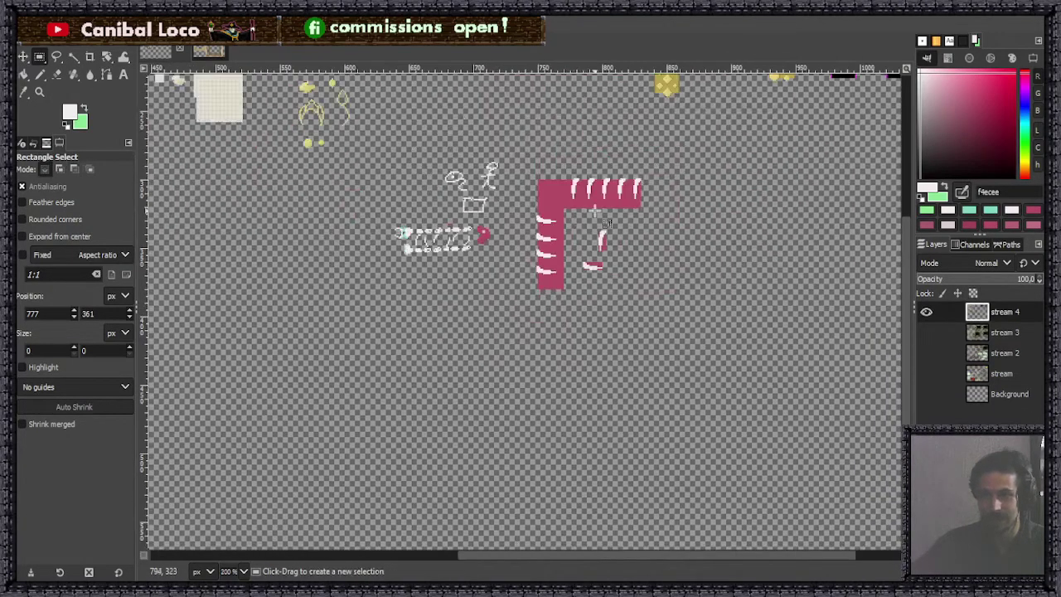
scroll(581, 210, "up", 3)
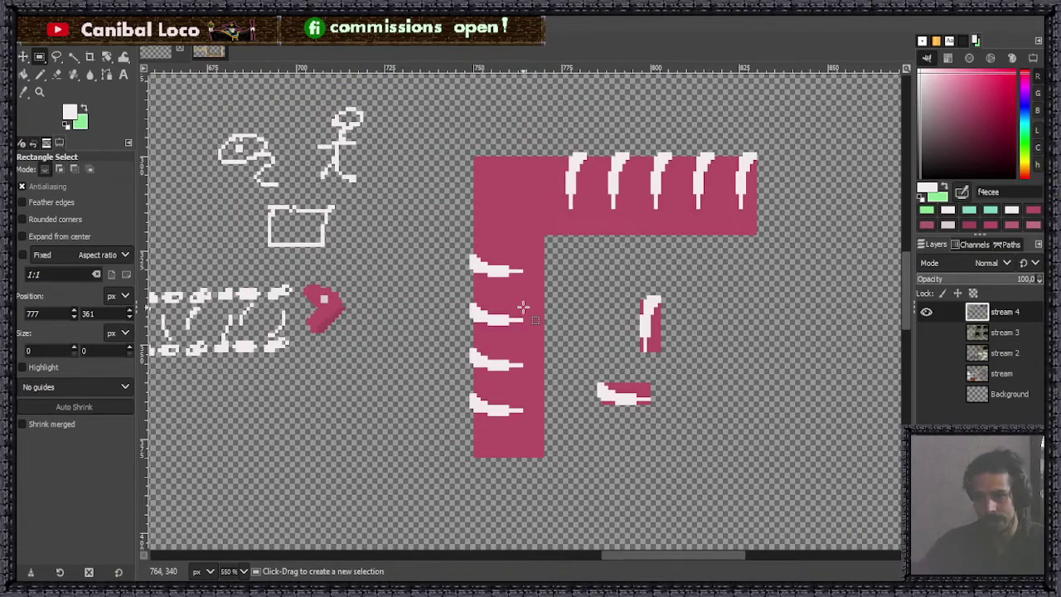
scroll(537, 151, "up", 1)
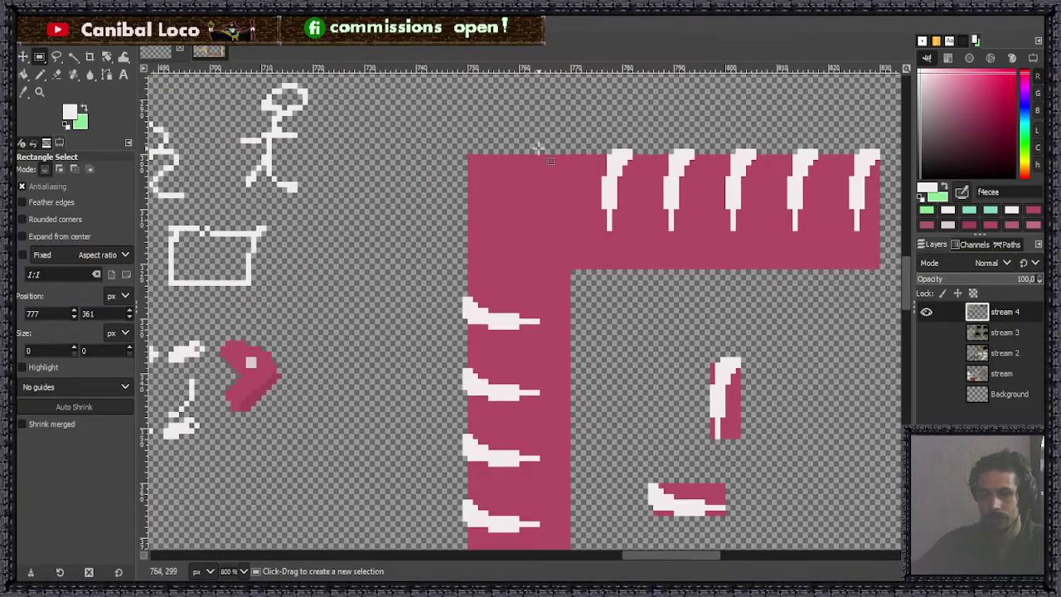
key("n")
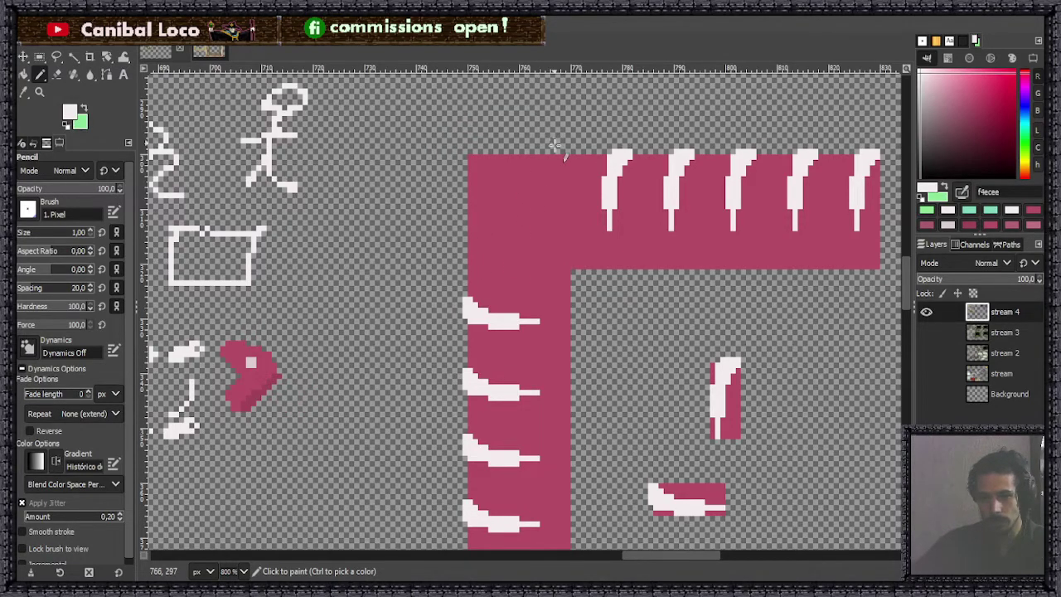
scroll(506, 164, "up", 3)
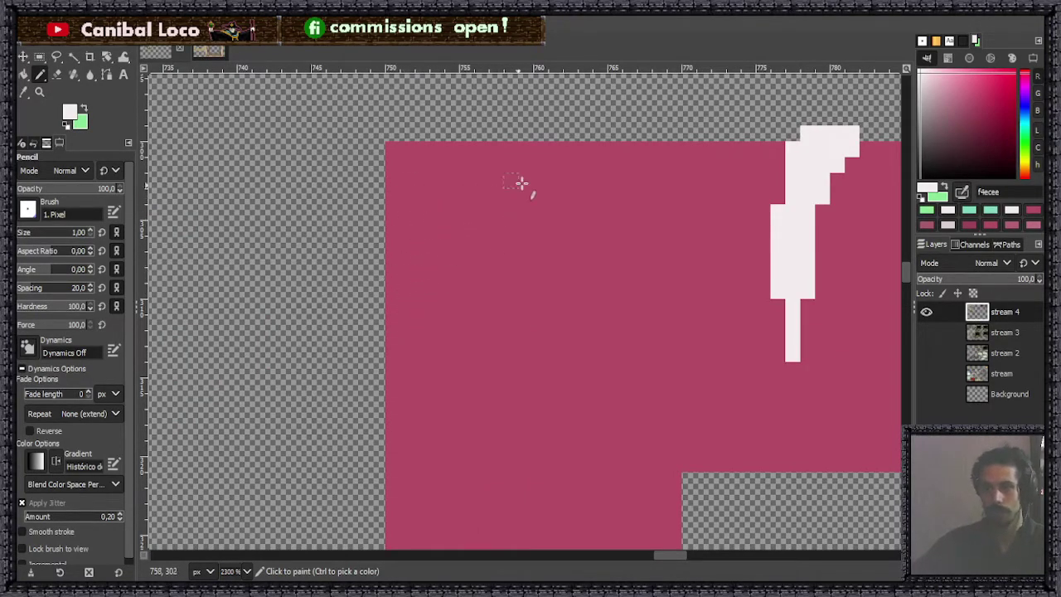
scroll(497, 178, "down", 3)
scroll(448, 165, "up", 3)
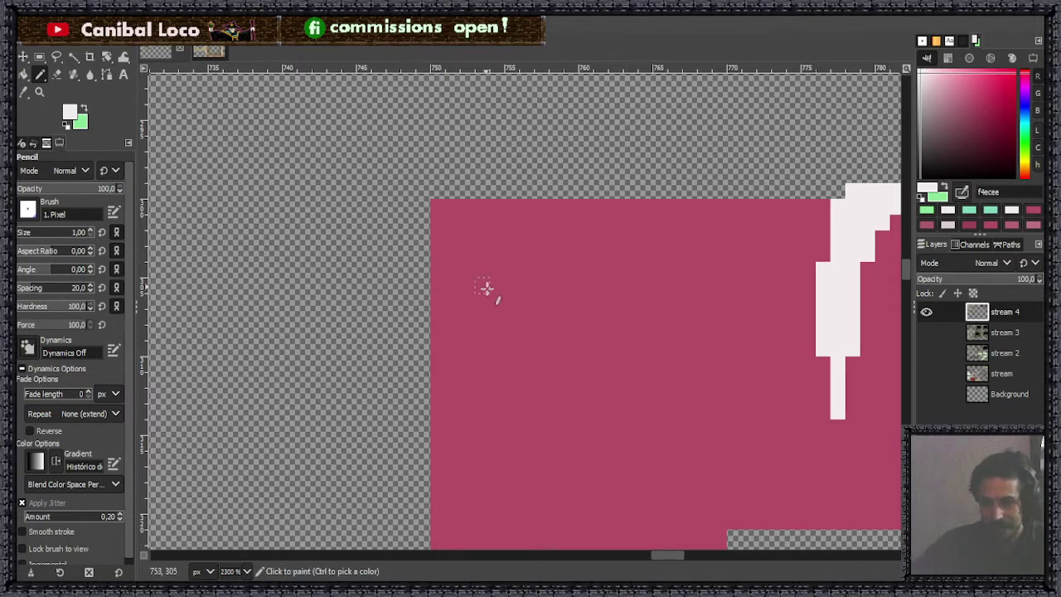
scroll(531, 255, "down", 4)
scroll(531, 255, "up", 3)
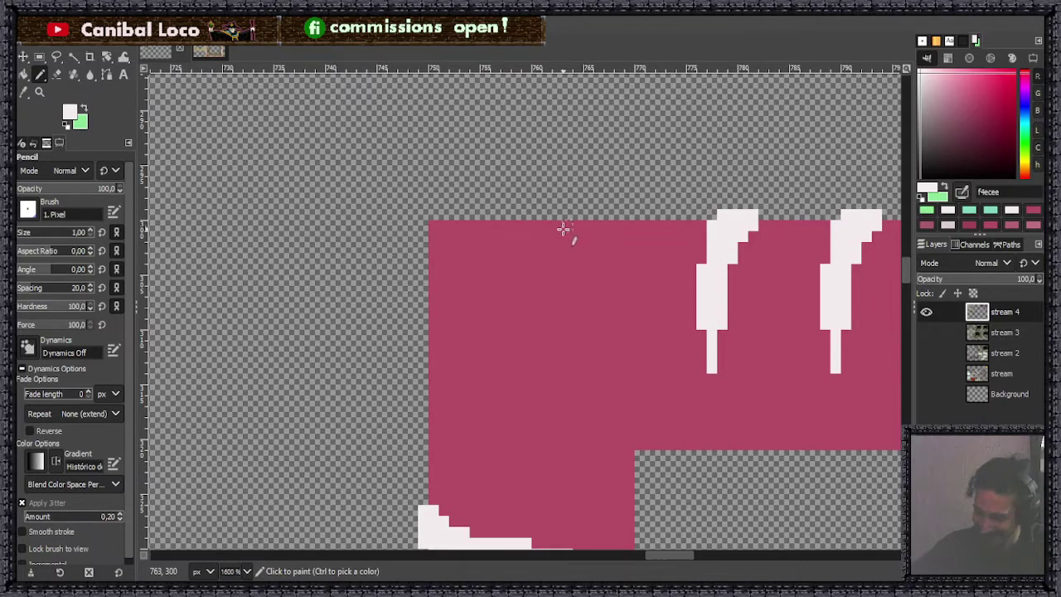
scroll(553, 315, "down", 4)
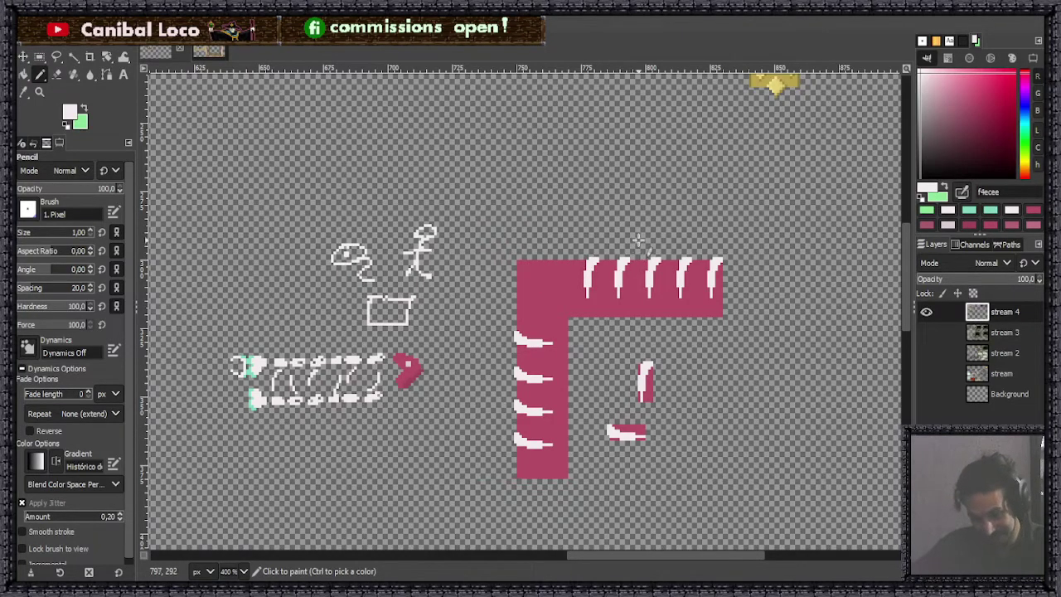
scroll(618, 235, "up", 4, "ctrl")
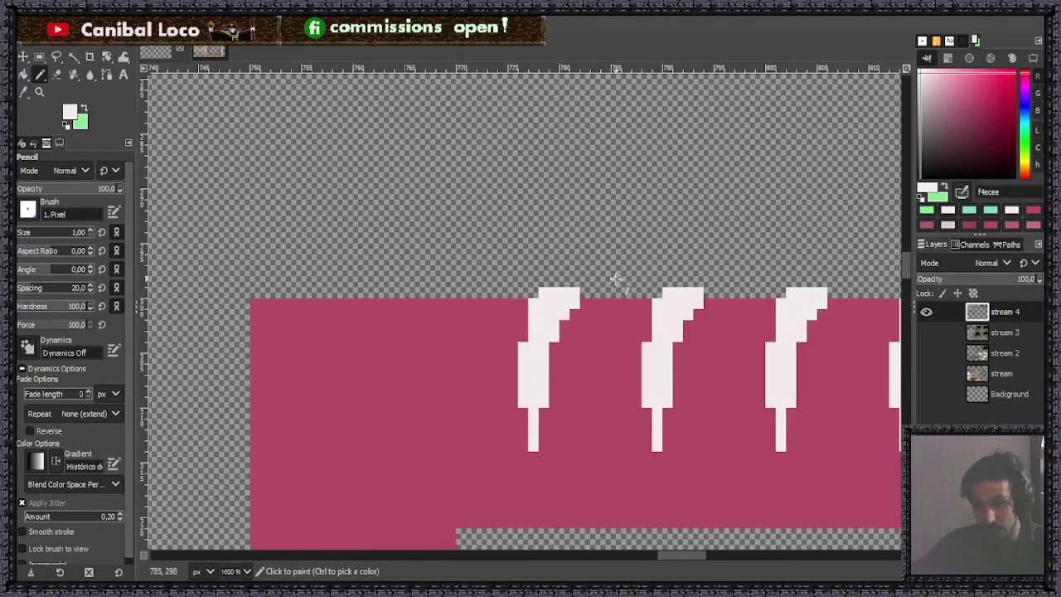
Step: Draw a small near-white spike about 6 px tall above the L's upper edge, in the gap between the first two spikes
left_click(605, 291)
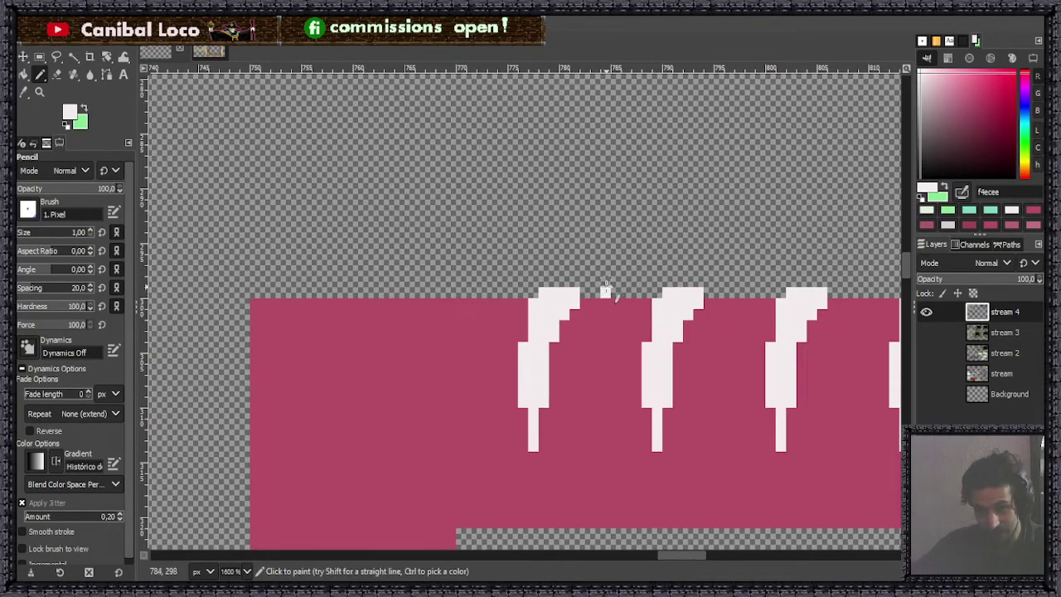
left_click(615, 277)
mouse_move(626, 261)
left_mouse_down()
mouse_move(636, 238)
mouse_move(631, 274)
left_mouse_up()
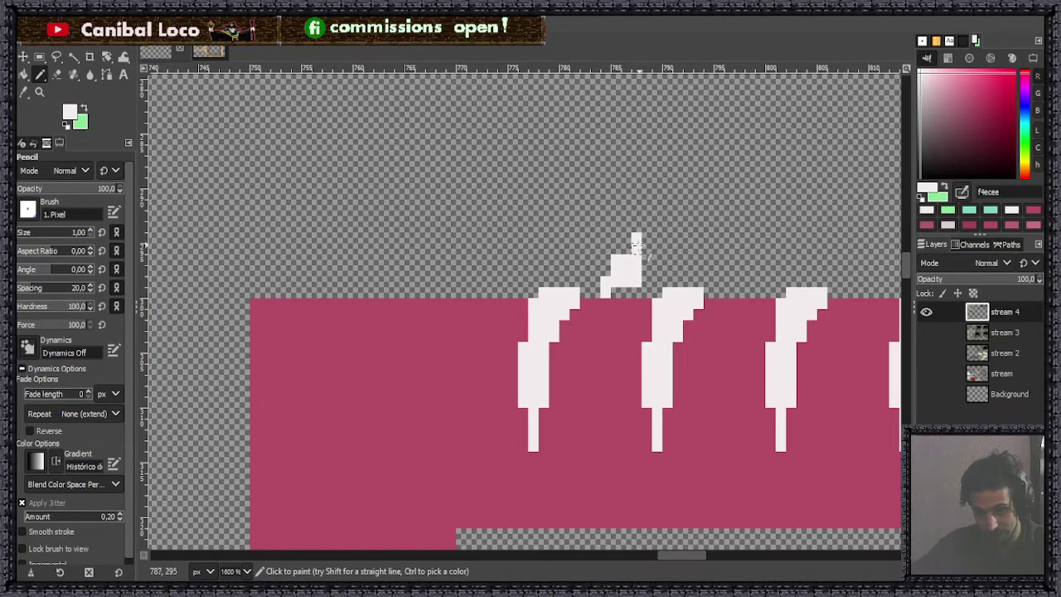
left_click(627, 249)
left_click(647, 270)
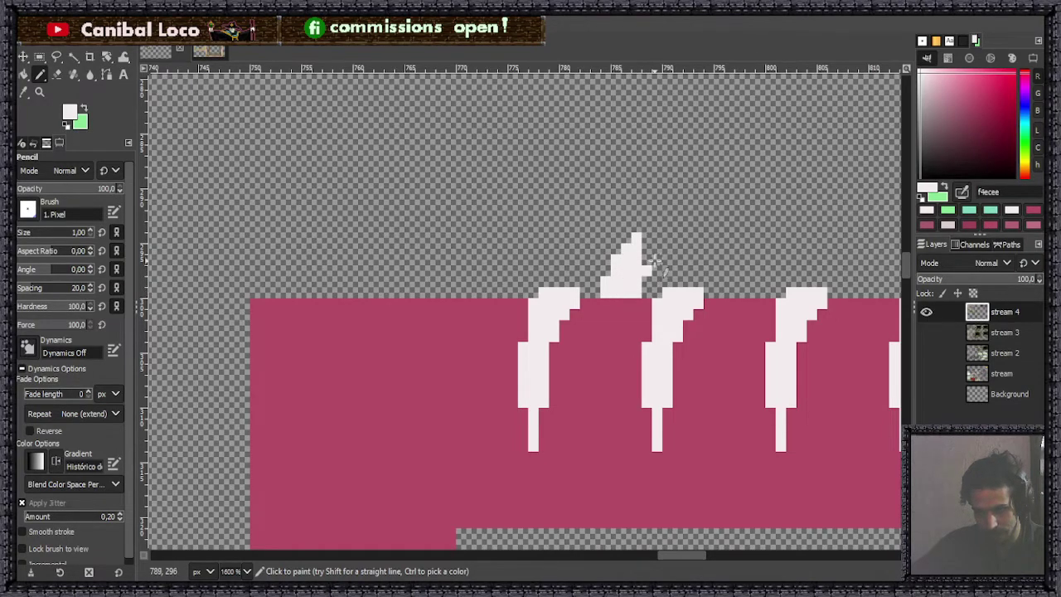
Step: Erase the stray side pixel and the peak of the small spike, leaving a short curved tip about 4 px tall
key("shift+e")
left_click(646, 269)
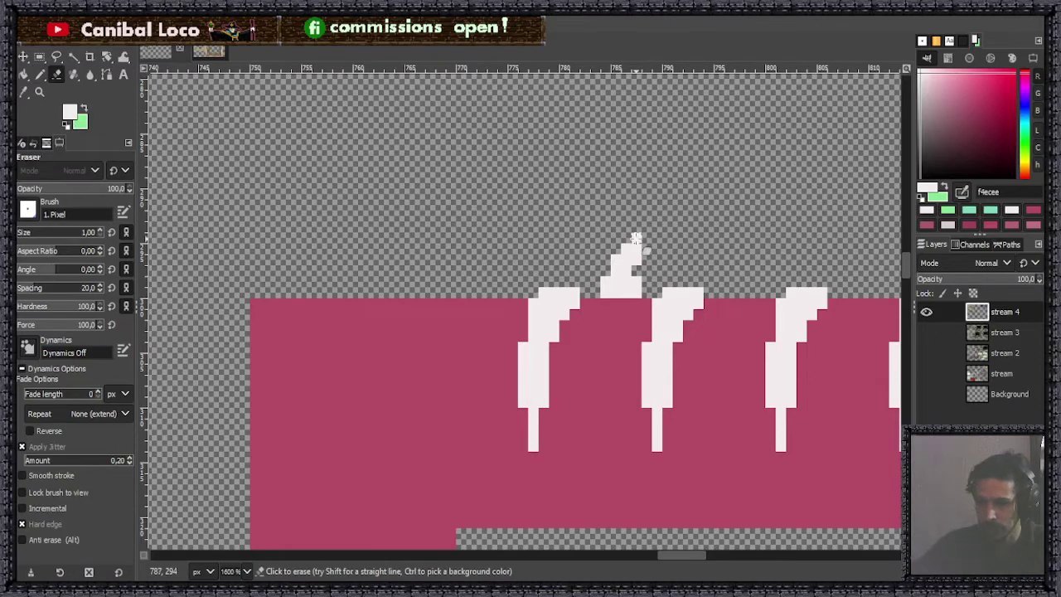
left_click_drag(635, 239, 635, 251)
left_click(625, 250)
left_click(615, 260)
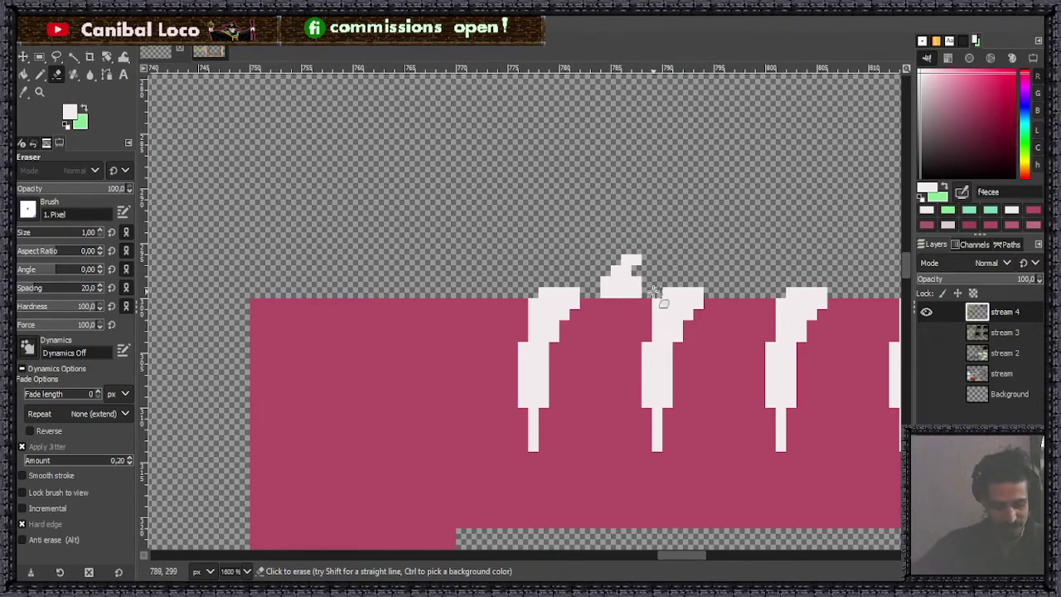
Step: Duplicate the short tip into the next two gaps along the L's upper edge, about 12 px apart, and save the image
key("r")
mouse_move(600, 245)
left_mouse_down()
mouse_move(654, 303)
mouse_move(749, 293)
left_mouse_up()
key("ctrl+c")
key("ctrl+v")
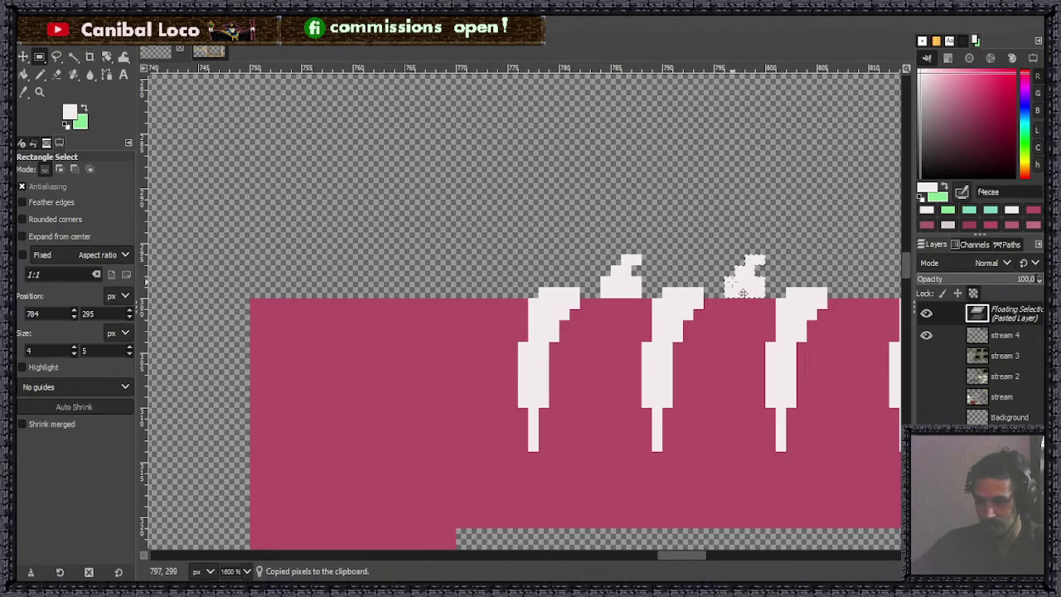
key("ctrl+v")
left_click_drag(628, 282, 870, 281)
left_click(812, 217)
scroll(812, 217, "down", 4)
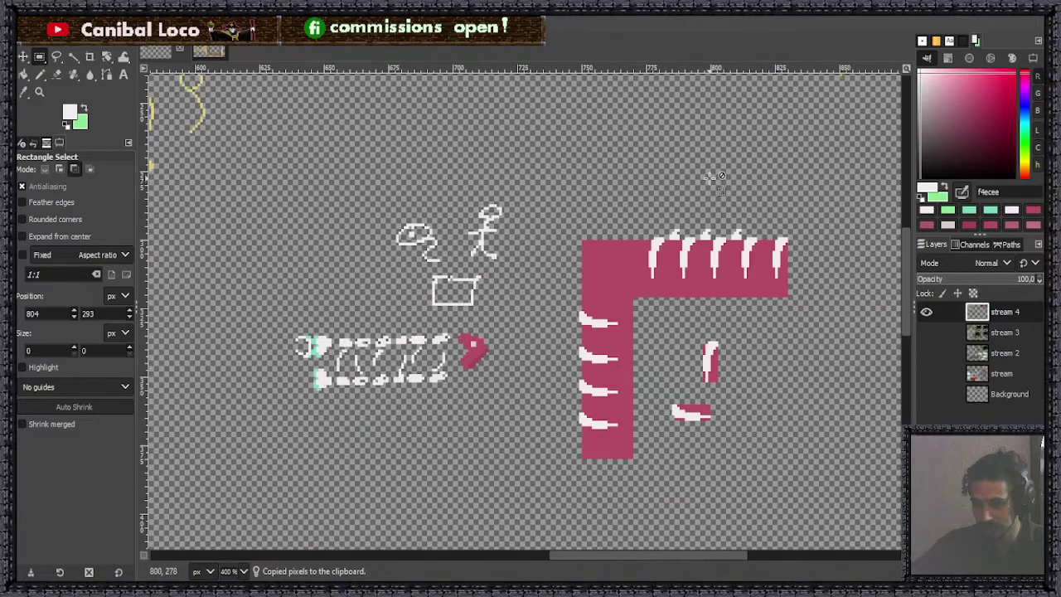
key("ctrl+s")
Step: Draw a near-white flat ellipse outline about 53 px wide and 11 px tall in the empty area above the L shape
scroll(688, 247, "up", 3)
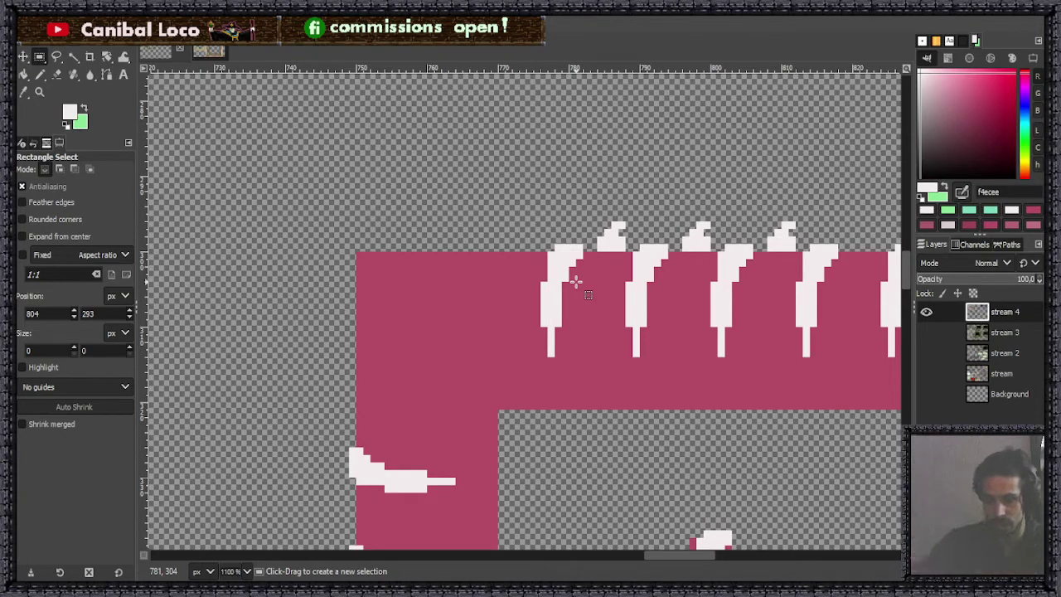
key("n")
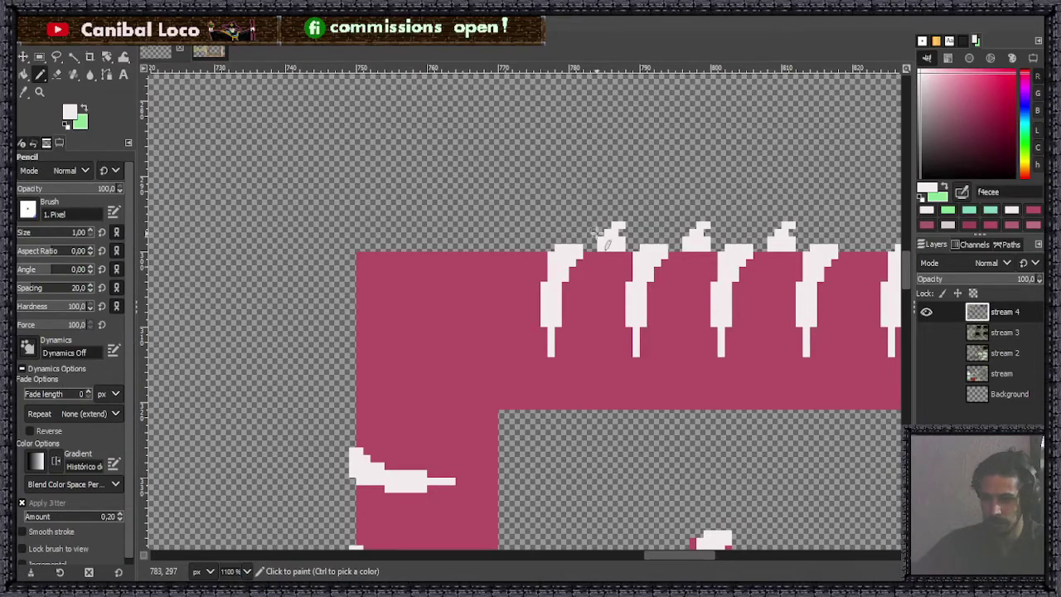
scroll(585, 264, "down", 5)
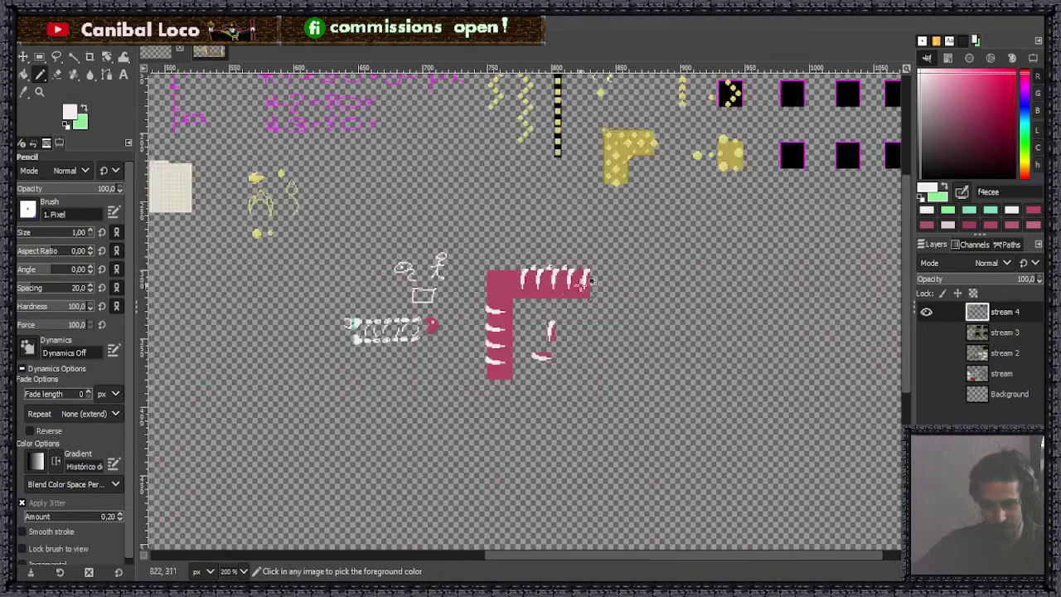
scroll(498, 236, "up", 3)
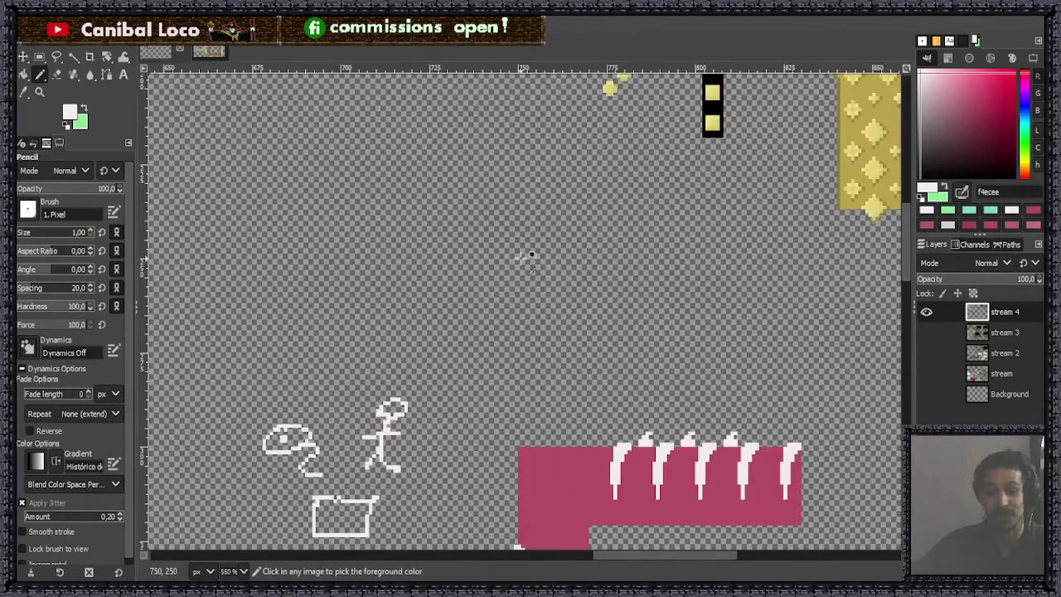
scroll(498, 324, "up", 2)
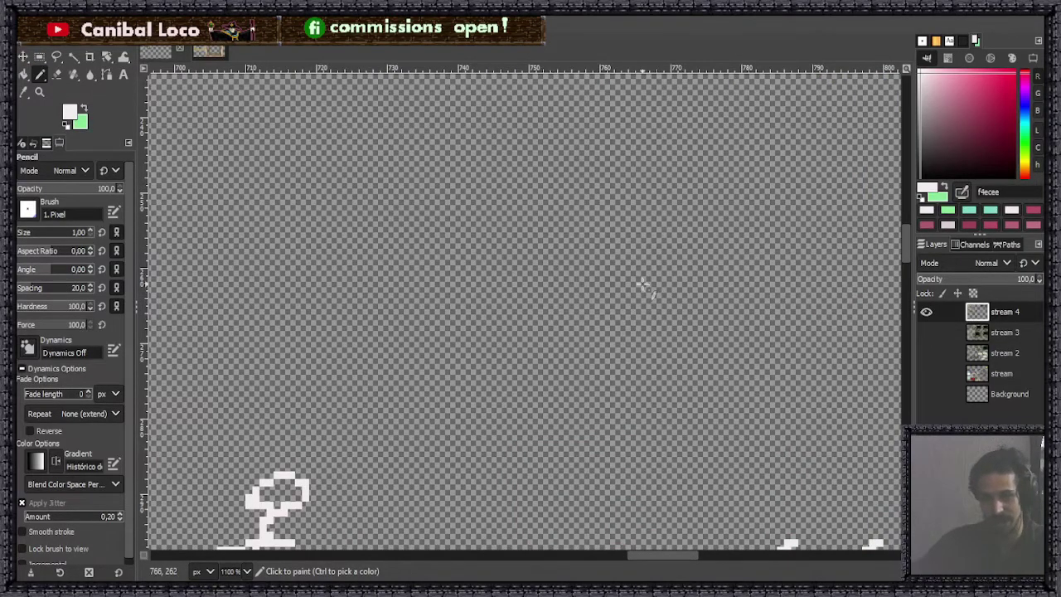
mouse_move(675, 279)
left_mouse_down()
mouse_move(446, 325)
mouse_move(713, 273)
mouse_move(584, 281)
left_mouse_up()
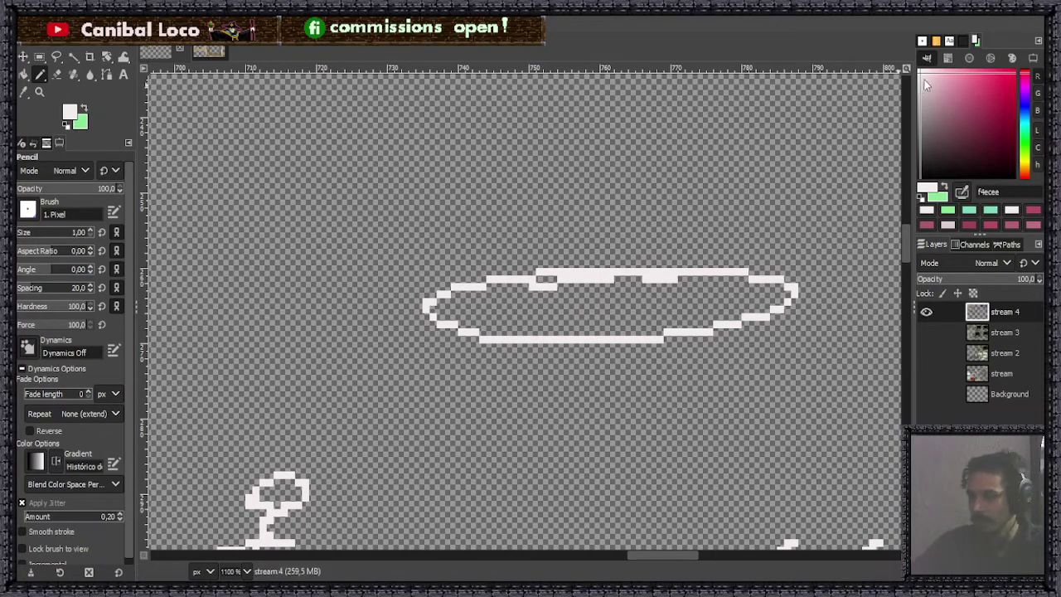
Step: Fill the flat ellipse with the slightly darker colour e4dcde, including the extra strokes and small gap near its upper edge
left_click_drag(925, 80, 927, 86)
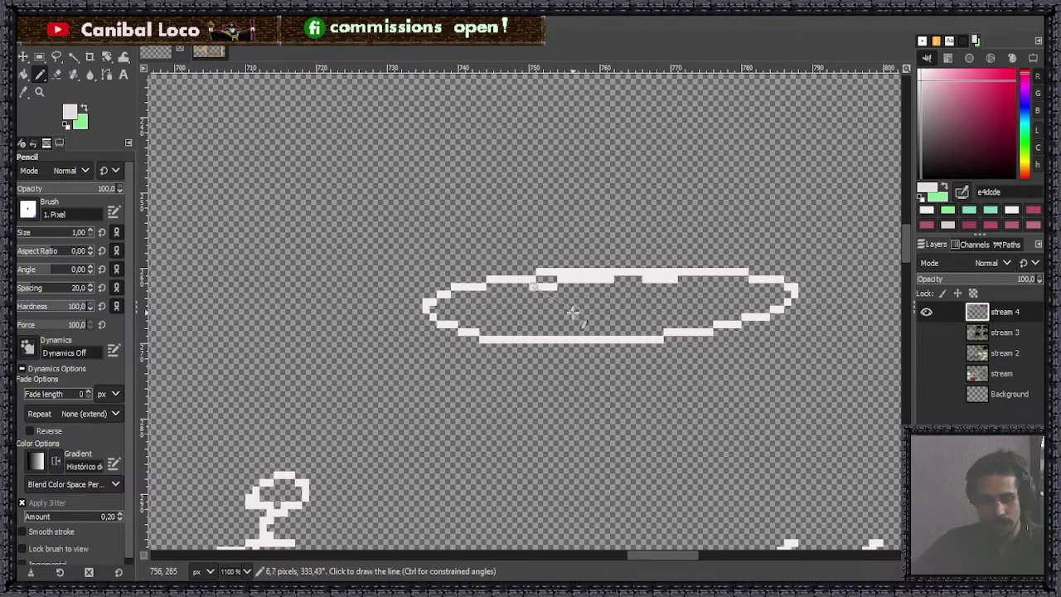
key("shift+b")
left_click(609, 310)
left_click(592, 276)
left_click(565, 284)
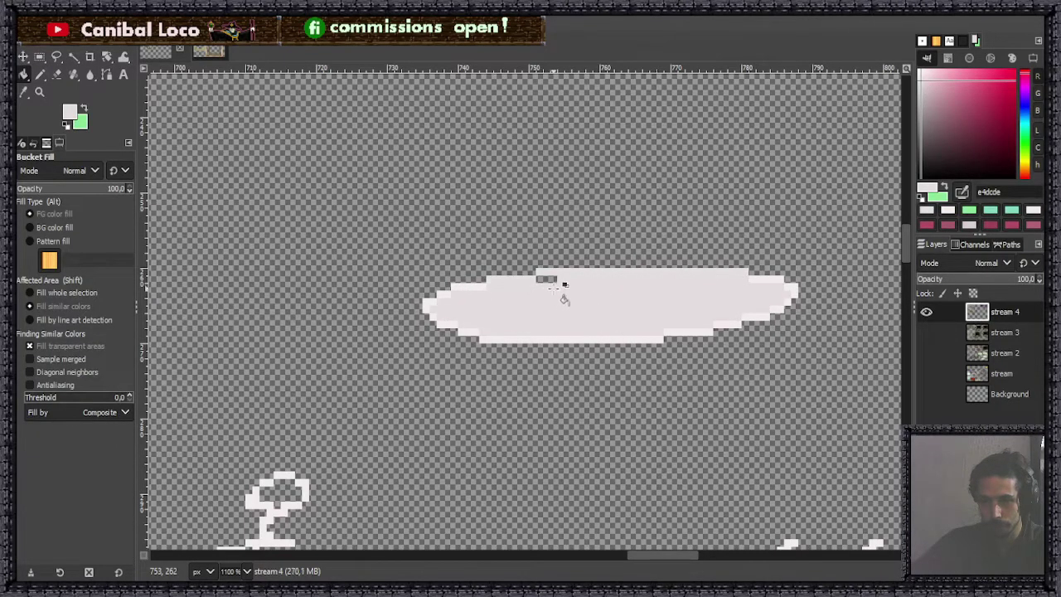
left_click(567, 285)
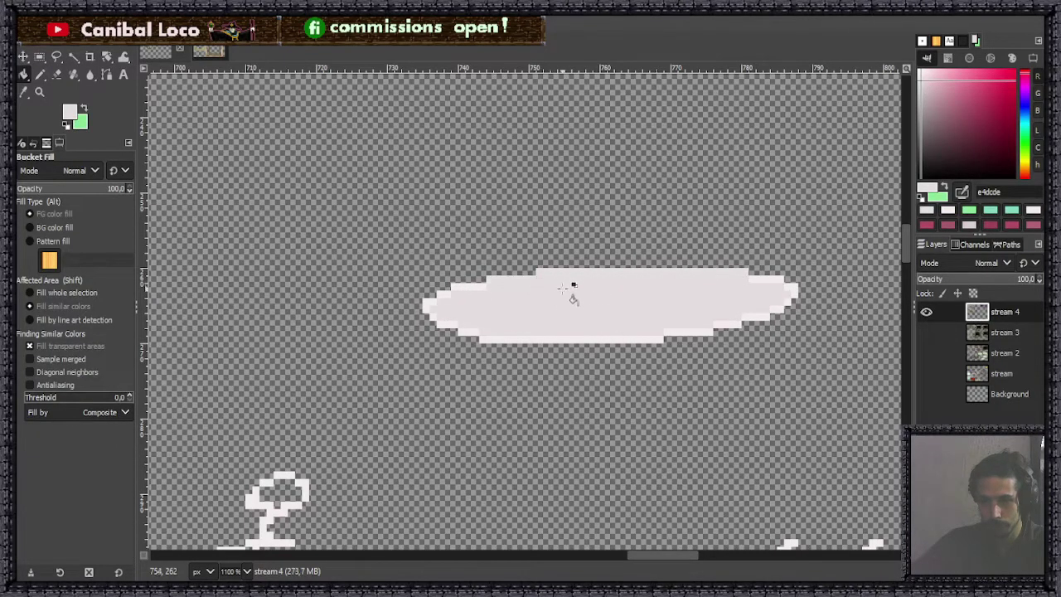
Step: Draw a curved dividing line across the middle of the ellipse in the outline's near-white colour
key("n")
left_click(600, 339, "ctrl")
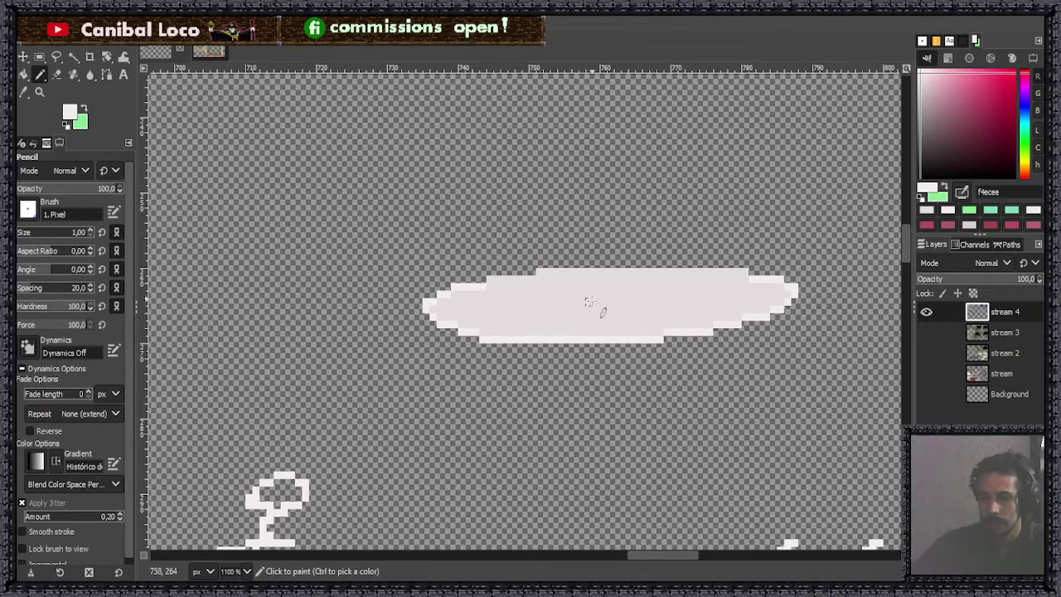
left_click_drag(609, 270, 582, 338)
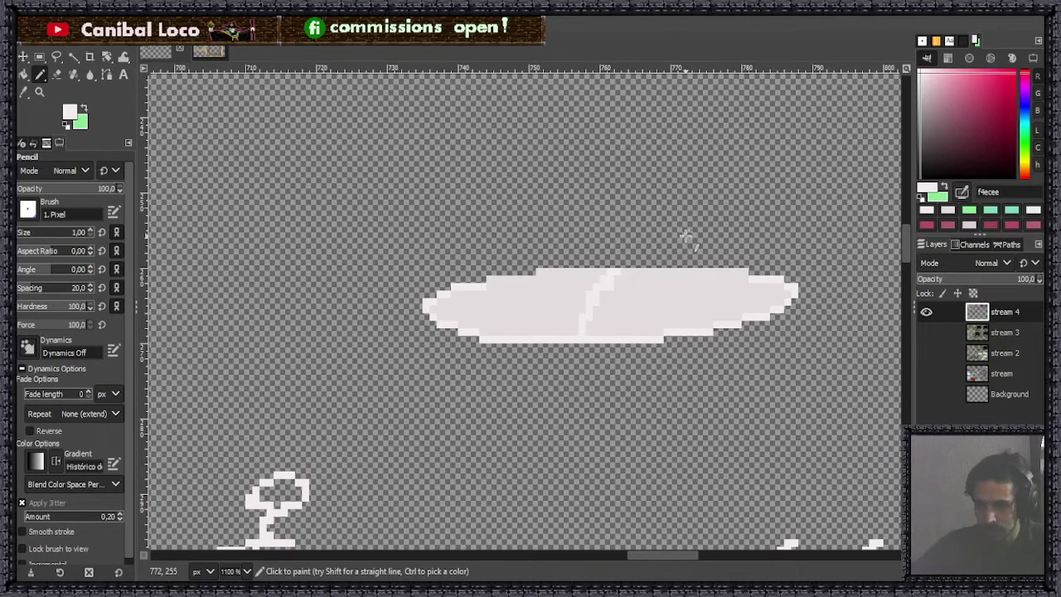
Step: Recolour the ellipse's left end, upper-left edge and lower edge with the fill colour e4dcde
left_click(685, 288, "ctrl")
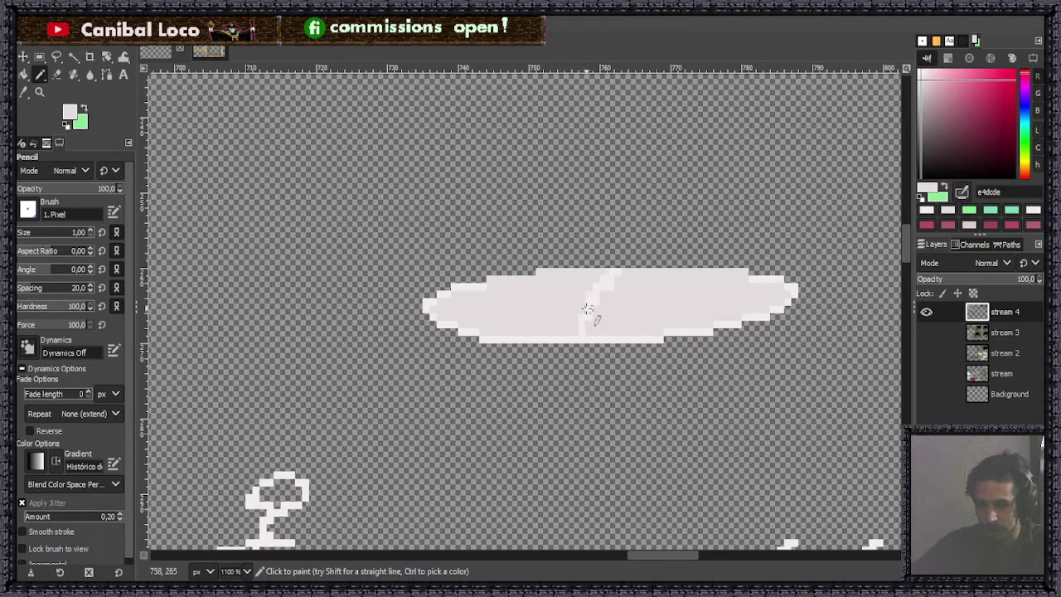
scroll(593, 310, "up", 3)
scroll(598, 320, "down", 1)
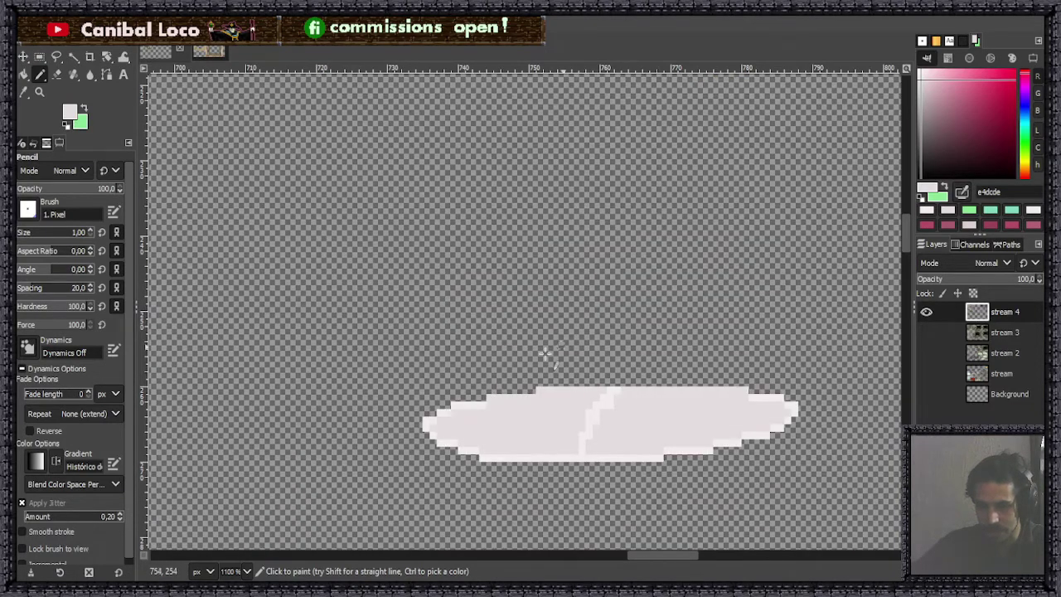
left_click(535, 411)
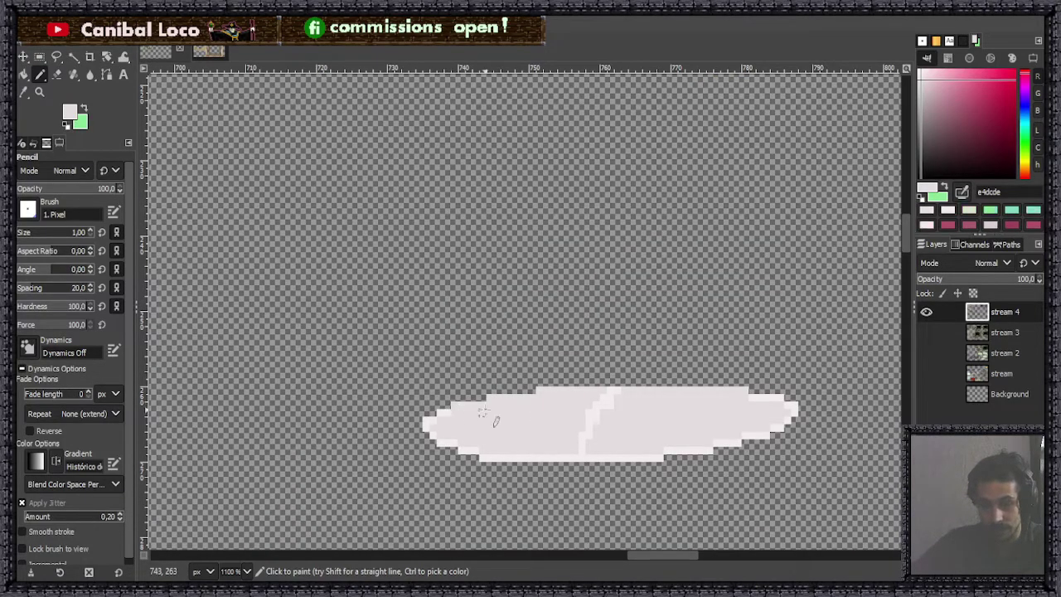
left_click(424, 425)
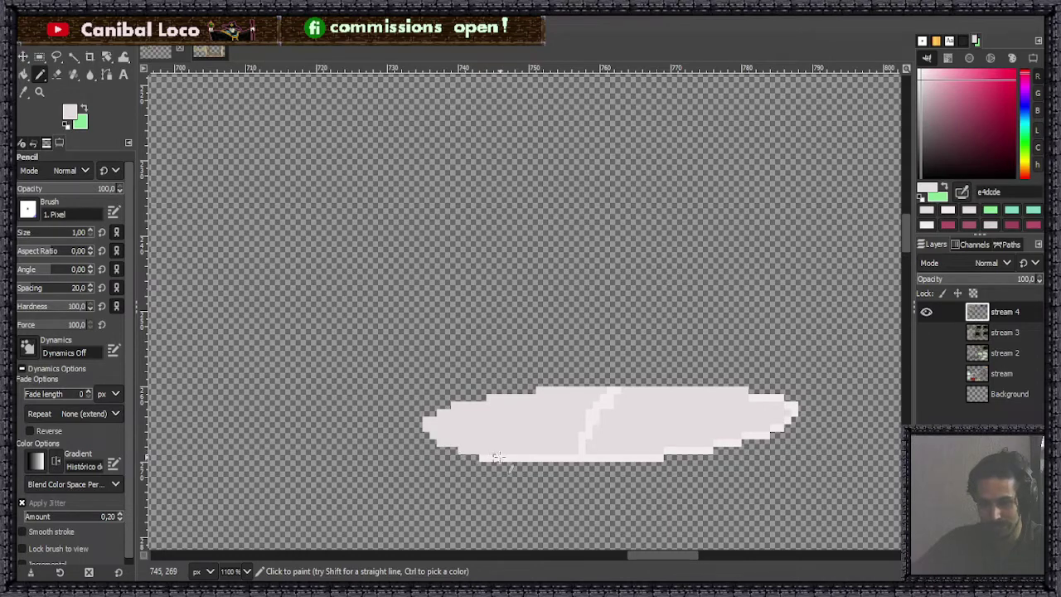
left_click(662, 457, "shift")
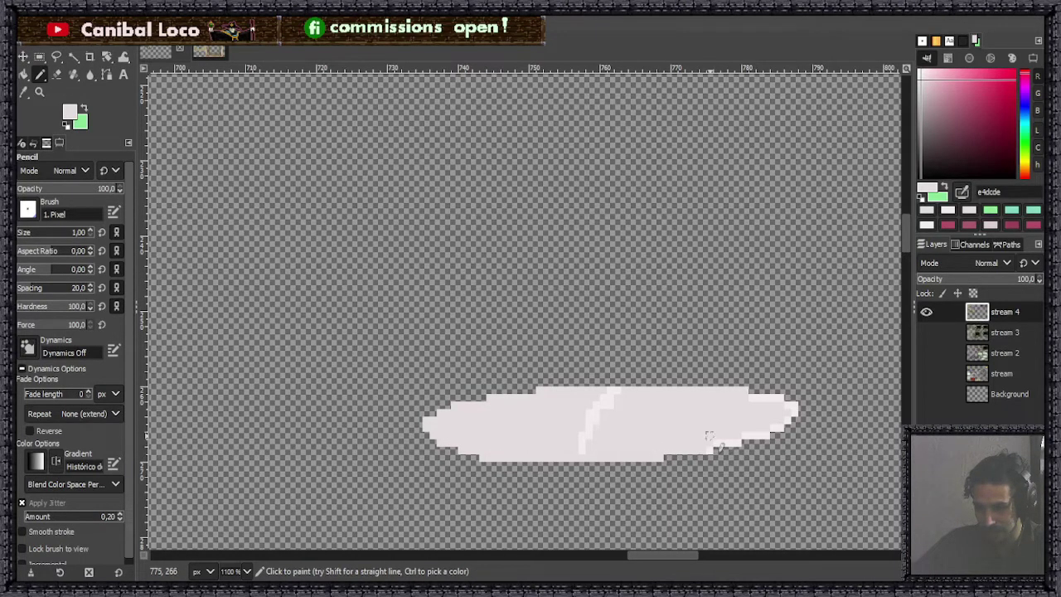
Step: Draw a filled round spot about 7 px wide in the darker colour d6cacd above the ellipse's left end
left_click(728, 444, "ctrl")
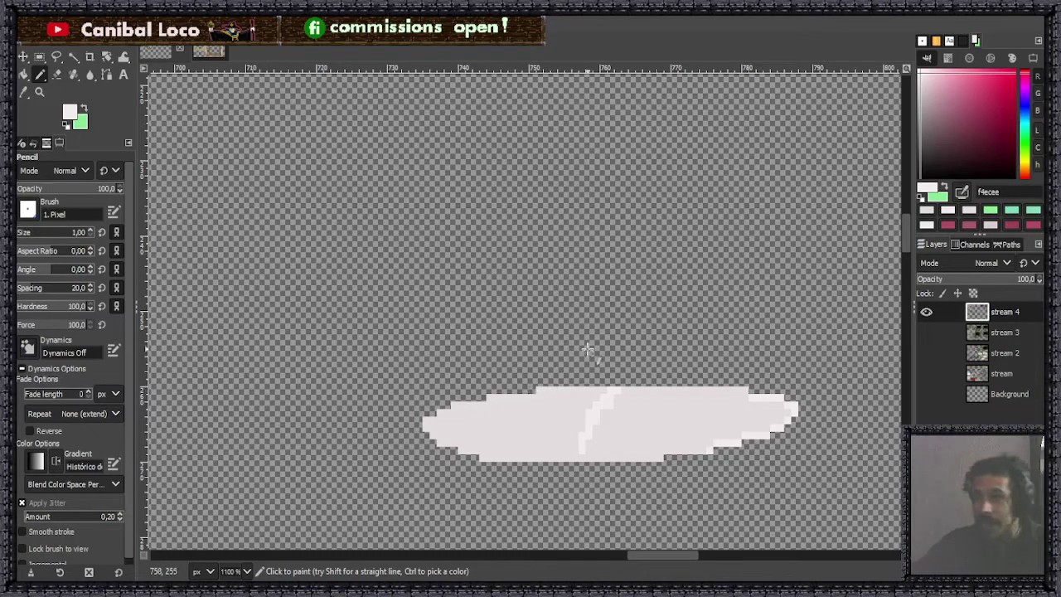
left_click(597, 393, "ctrl")
left_click_drag(921, 85, 922, 86)
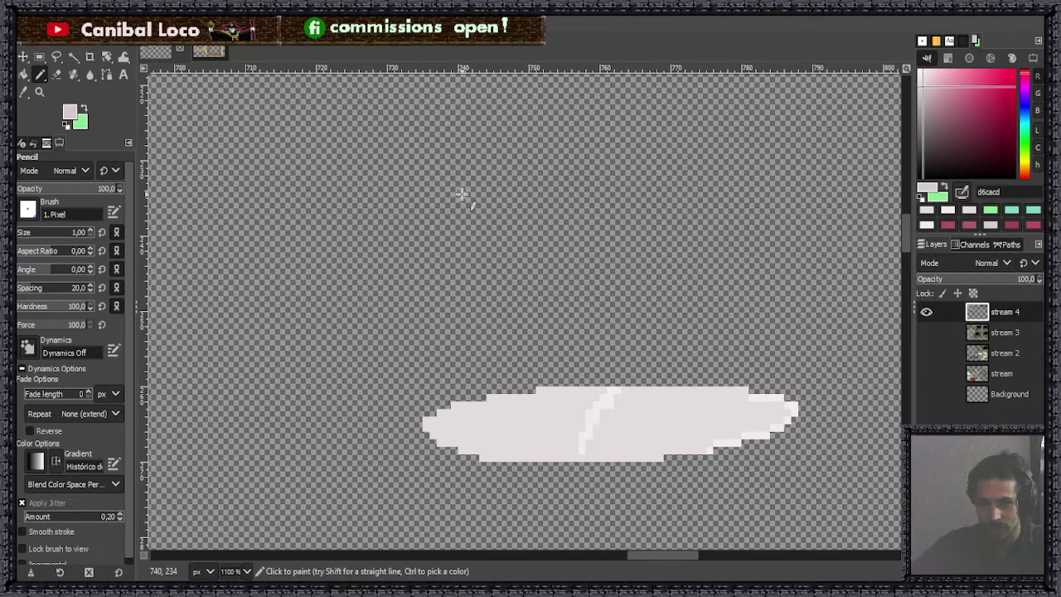
mouse_move(435, 222)
left_mouse_down()
mouse_move(471, 220)
mouse_move(453, 217)
left_mouse_up()
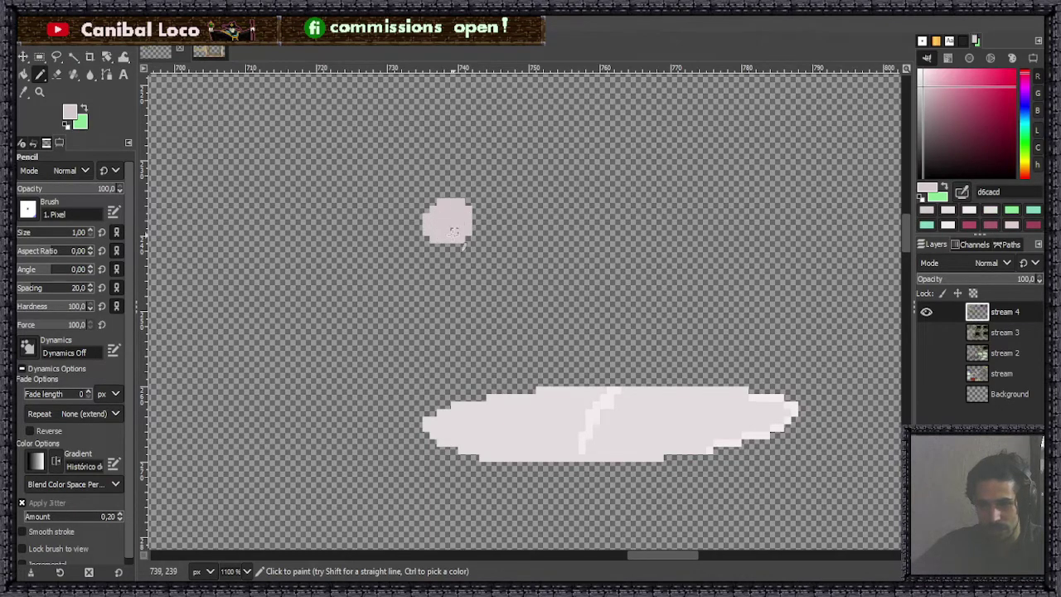
Step: Draw an elongated oval outline about 34 px wide and 13 px tall around the round spot in colour e4dcde
left_click(599, 406, "ctrl")
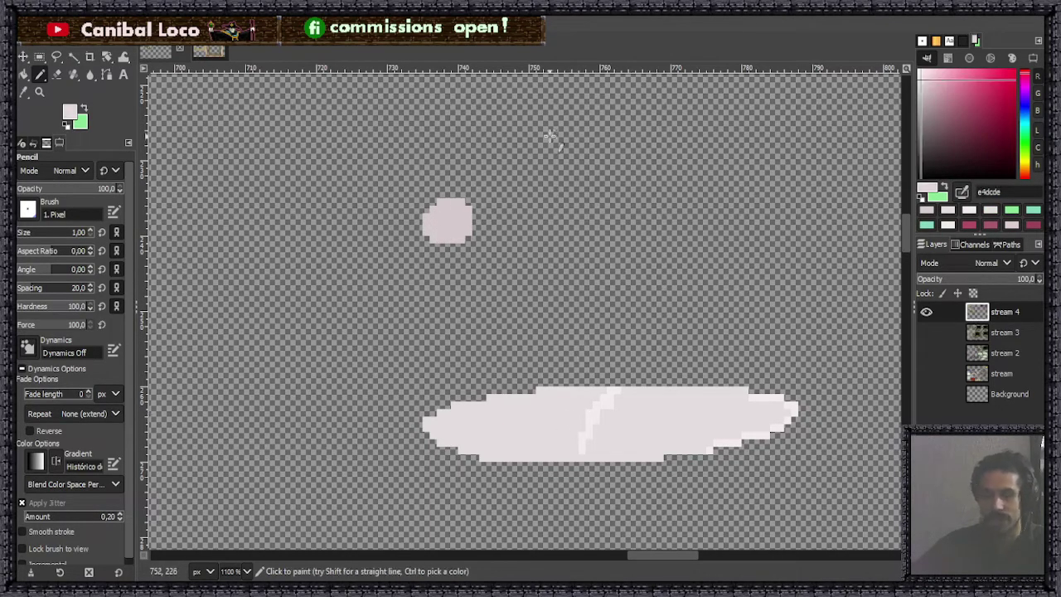
scroll(427, 169, "down", 2)
scroll(369, 117, "up", 4)
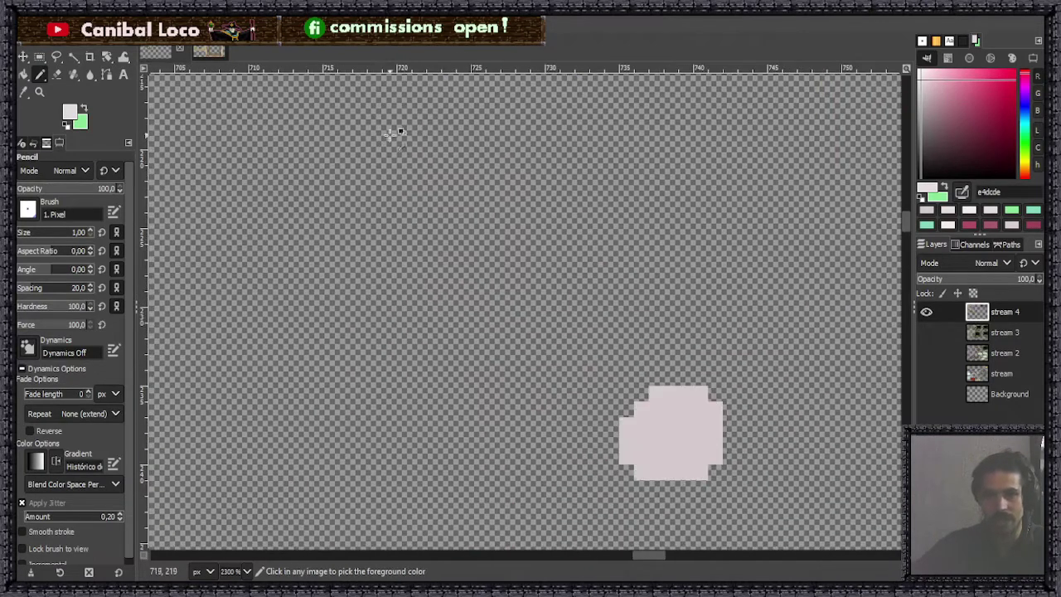
scroll(663, 307, "down", 2)
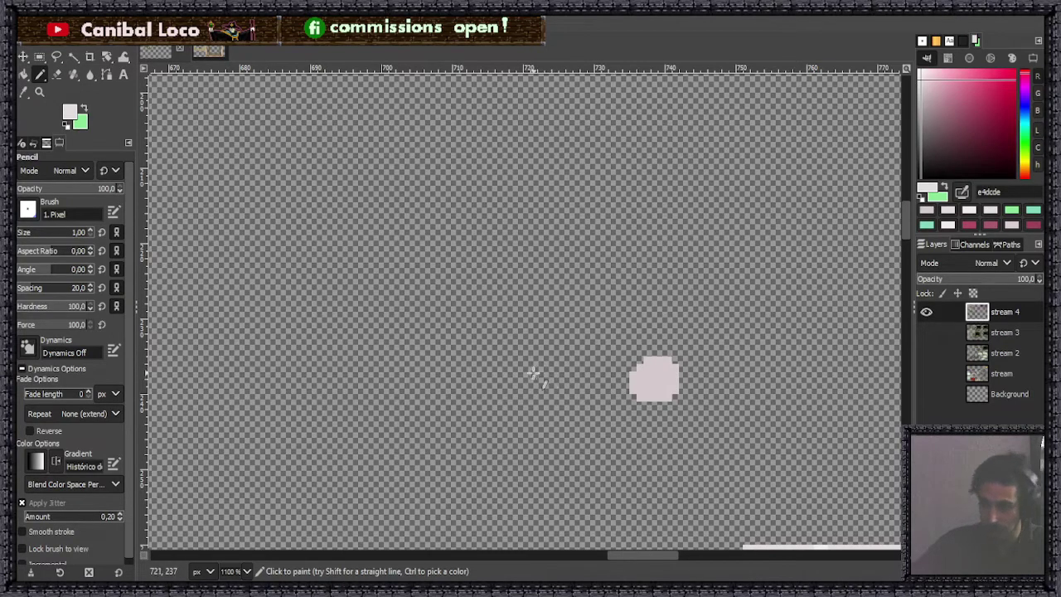
mouse_move(544, 381)
left_mouse_down()
mouse_move(597, 412)
mouse_move(727, 419)
mouse_move(775, 399)
mouse_move(776, 364)
mouse_move(718, 338)
mouse_move(633, 338)
mouse_move(577, 353)
mouse_move(552, 390)
left_mouse_up()
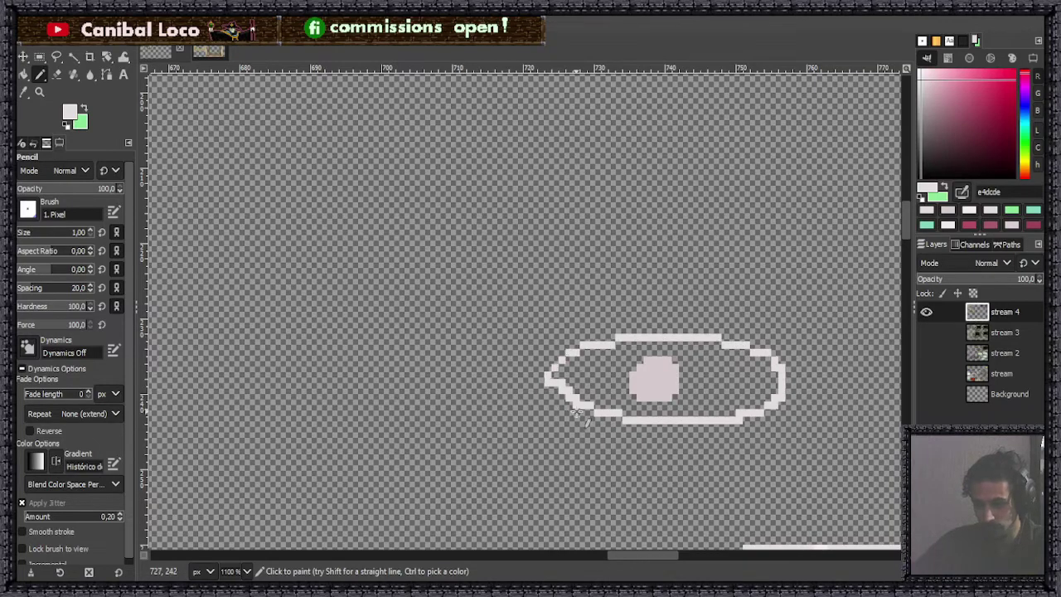
Step: Delete the pointed left end of the oval outline around the spot and clear the selection
scroll(606, 373, "down", 3)
scroll(667, 323, "up", 2)
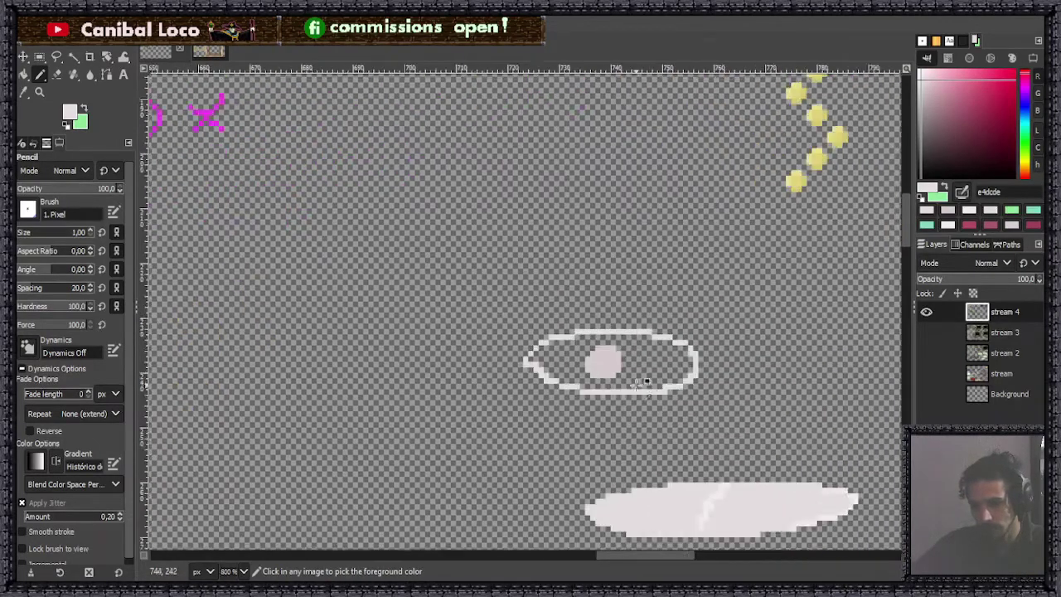
scroll(647, 382, "up", 1)
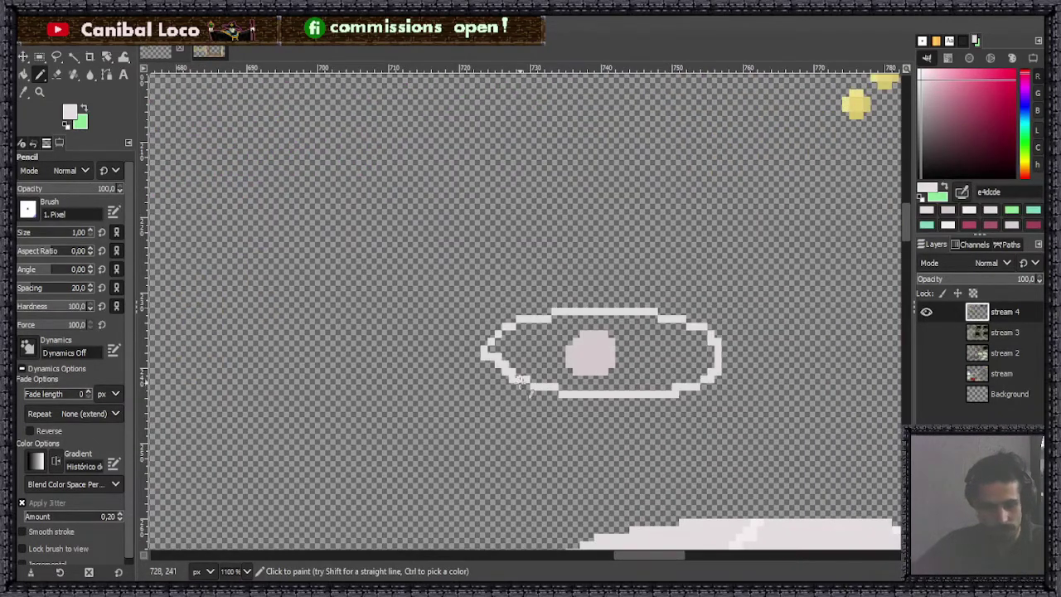
key("r")
left_click_drag(452, 280, 559, 443)
key("Delete")
left_click(680, 401)
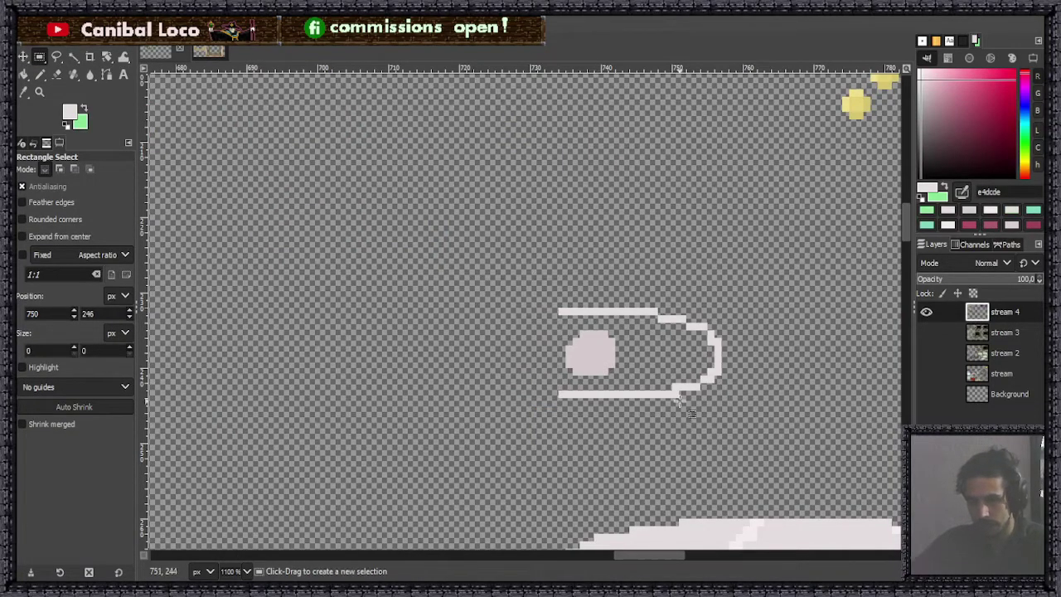
Step: Complete the oval outline's left end with a horizontally flipped copy of its right end, and fill the oval with e4dcde
left_click_drag(615, 278, 728, 421)
key("ctrl+c")
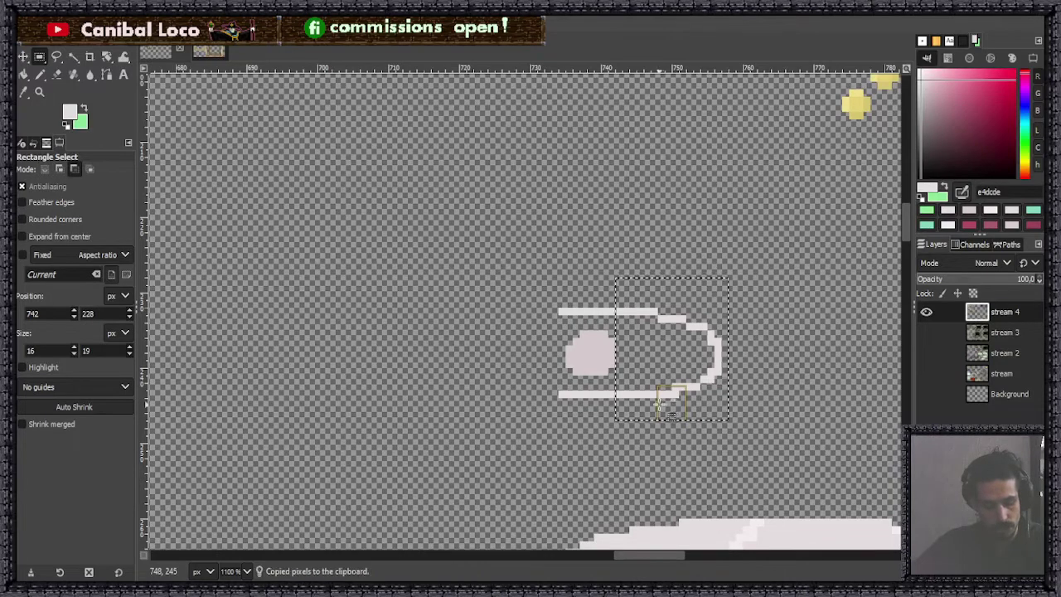
key("ctrl+v")
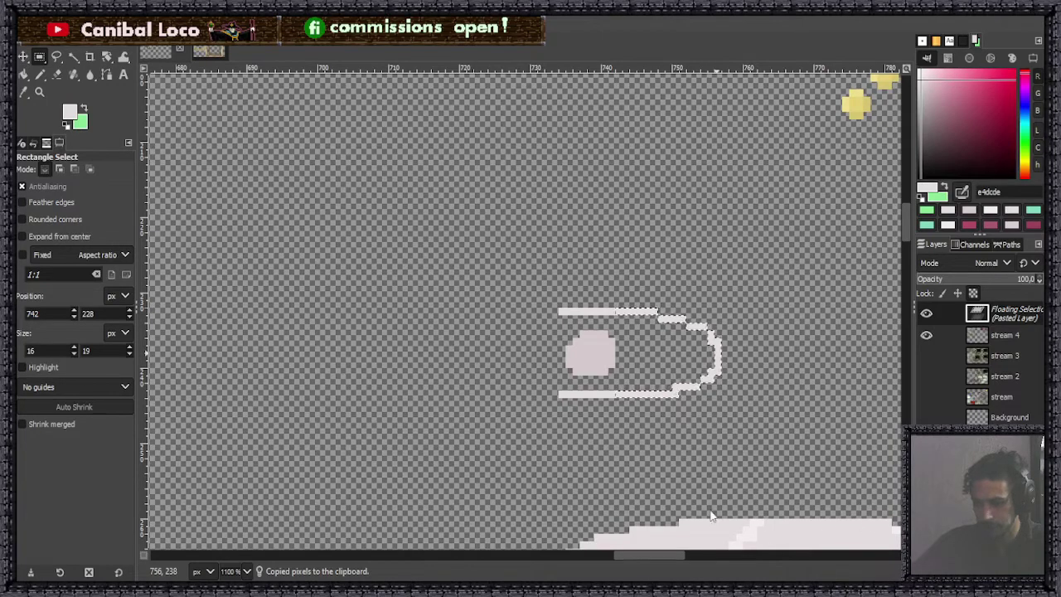
key("shift+h")
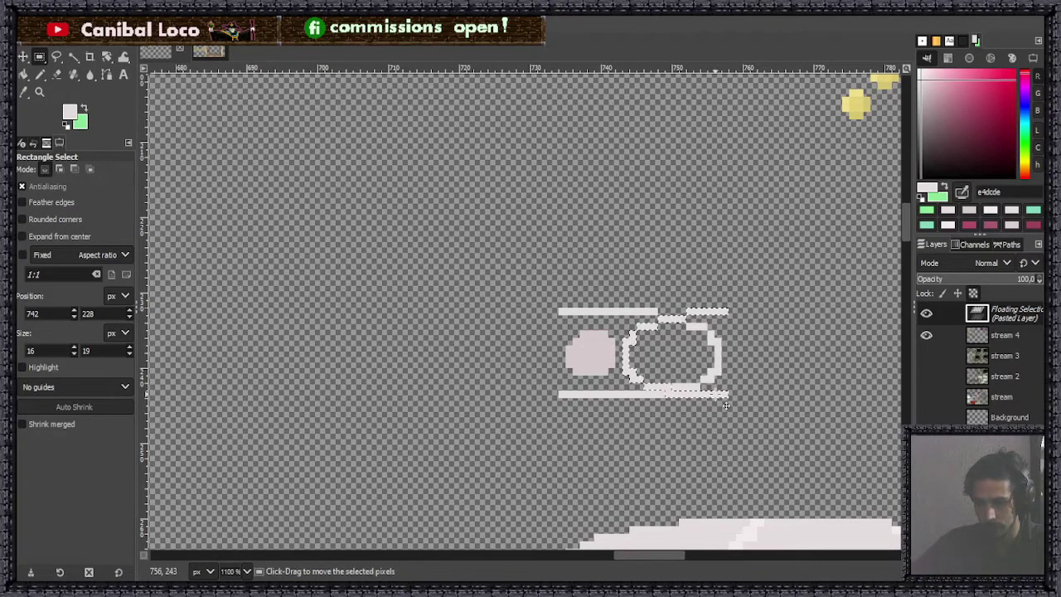
left_click_drag(725, 404, 575, 404)
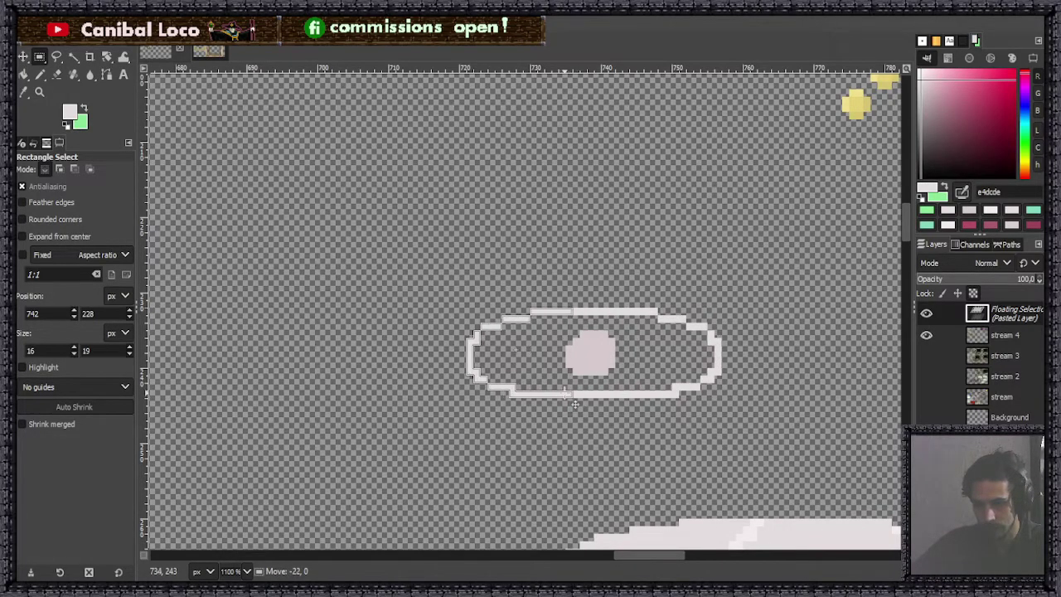
left_click(611, 424)
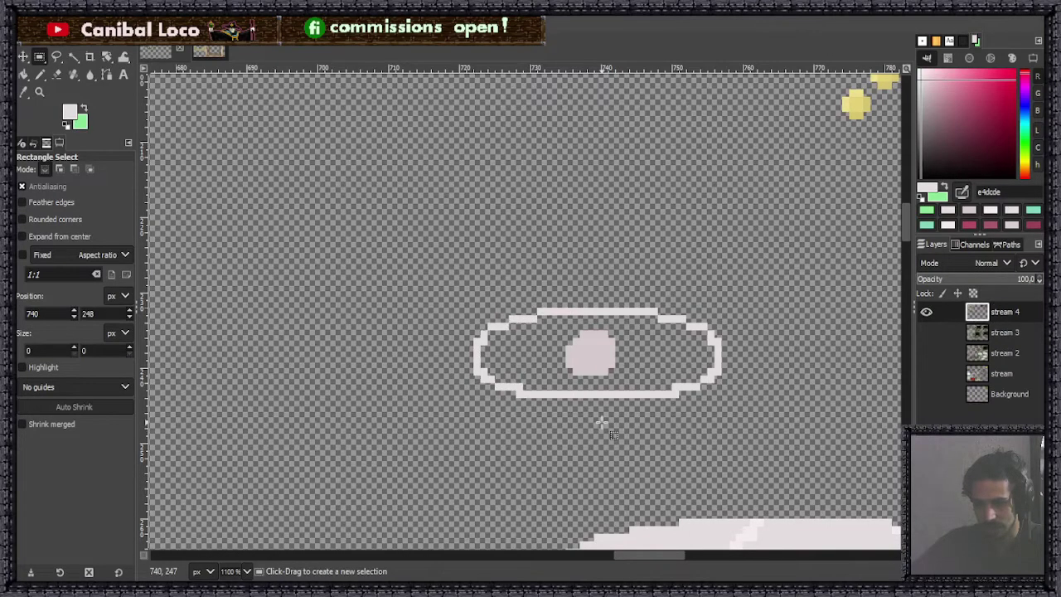
key("shift+b")
left_click(635, 381)
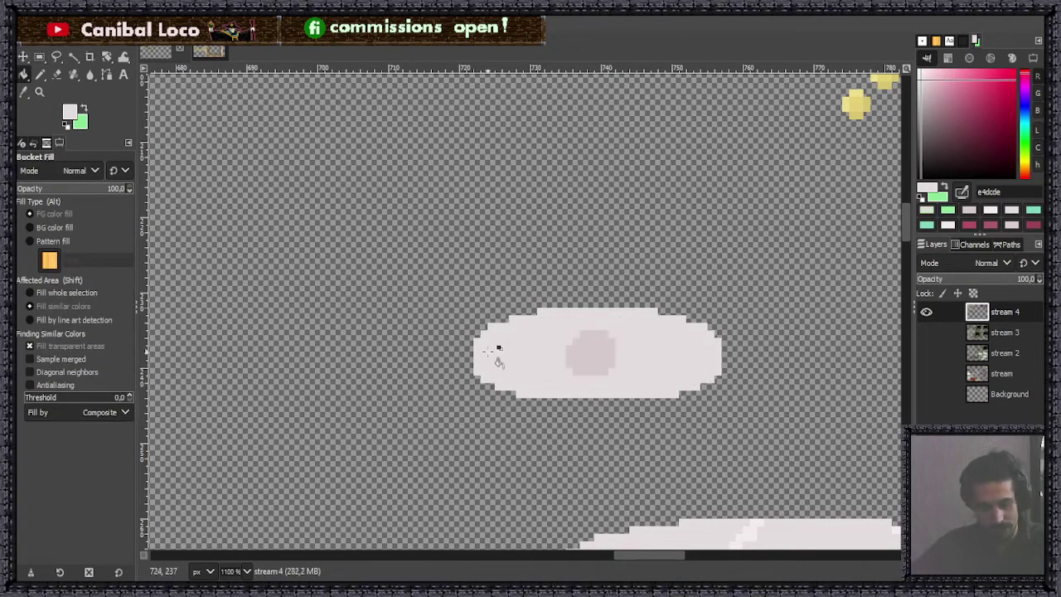
Step: Draw two near-white diagonals rising to the right from the oval's ends, about 13 px on the left and 11 px on the right
key("n")
scroll(555, 377, "down", 3)
scroll(629, 398, "up", 2)
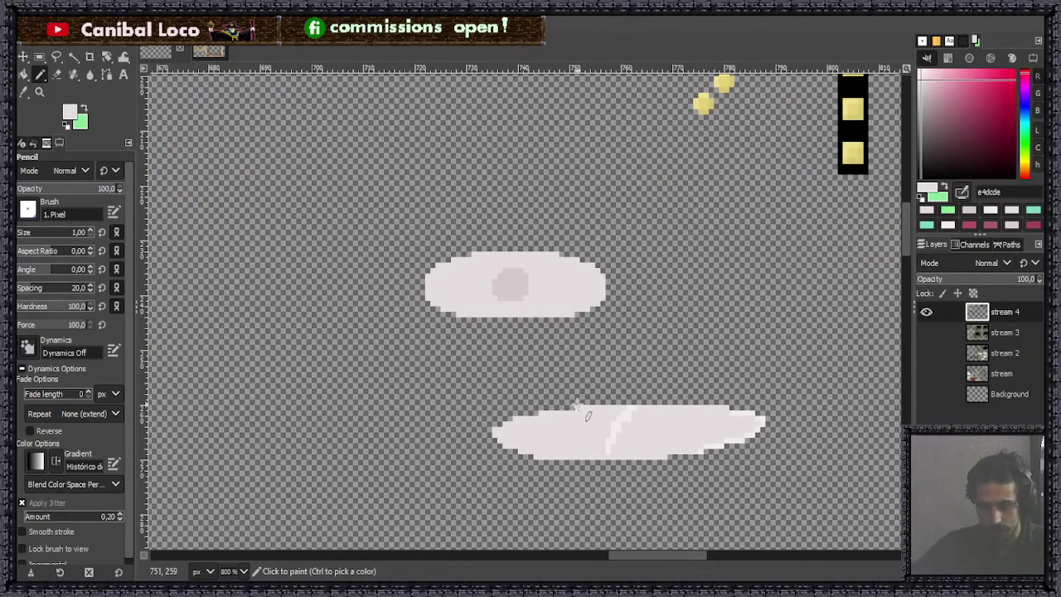
left_click(635, 417, "ctrl")
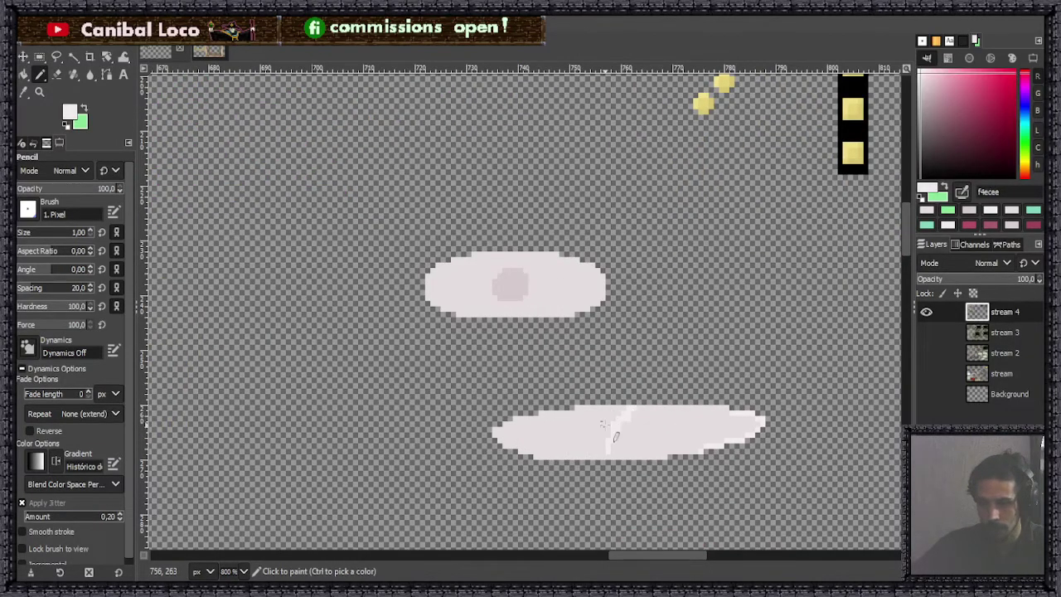
scroll(531, 208, "up", 1)
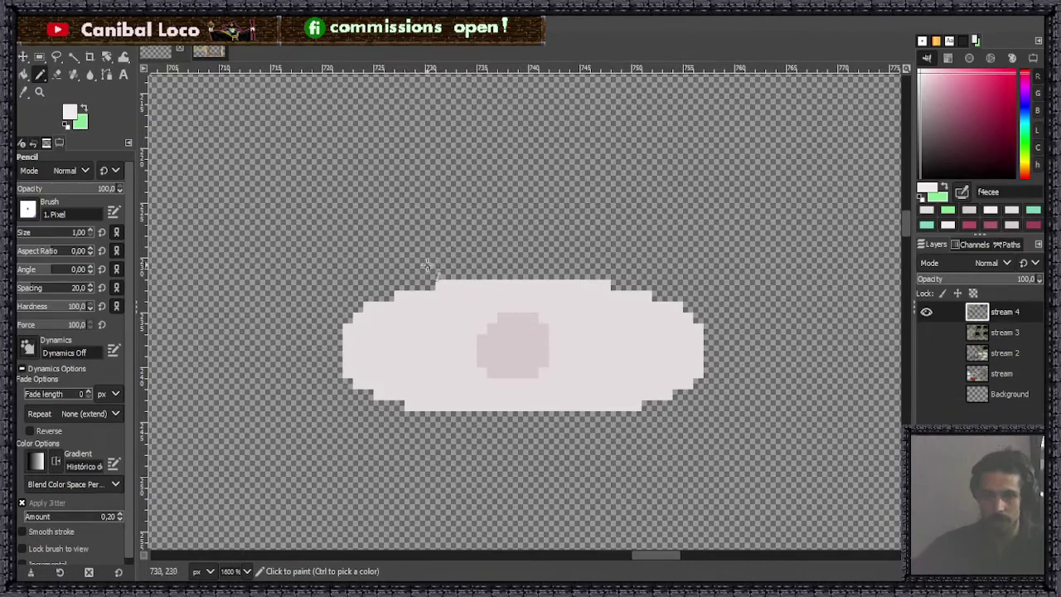
left_click(368, 296)
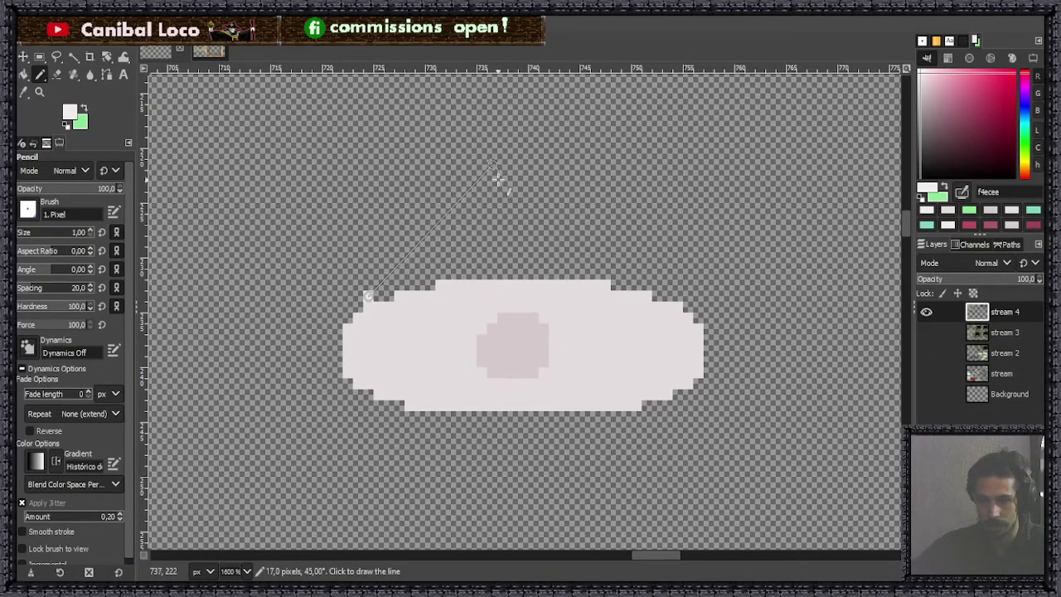
left_click(498, 169, "shift")
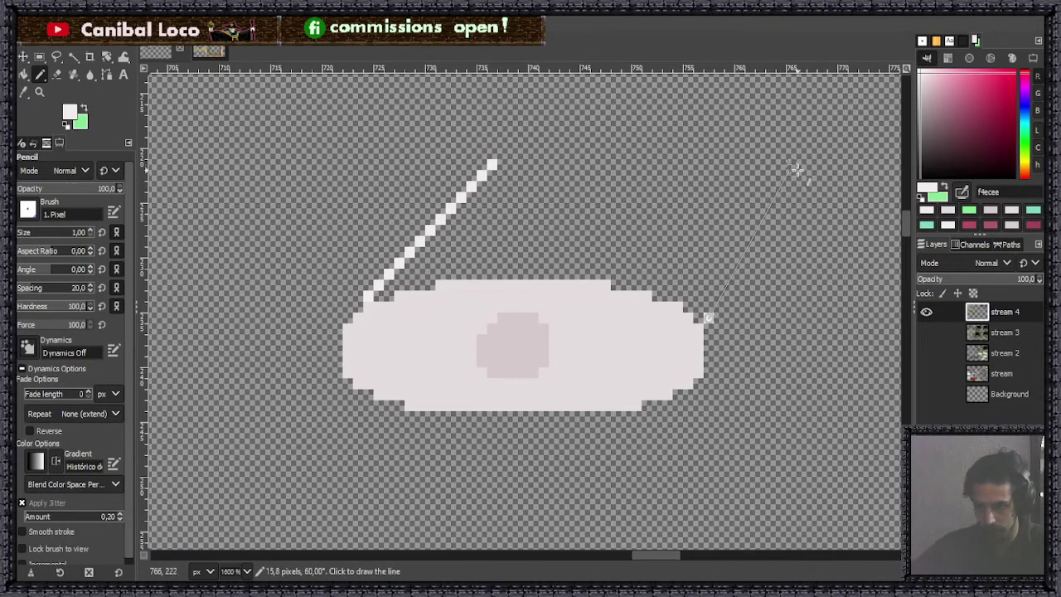
left_click(804, 210, "shift")
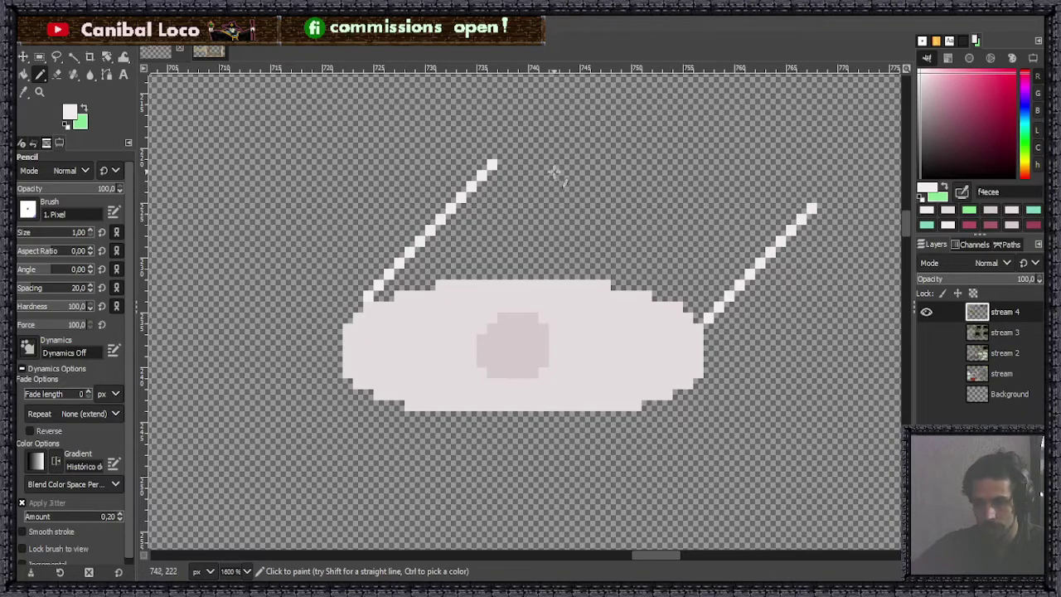
Step: Draw a horizontal line about 33 px long in e4dcde, starting at the top of the left diagonal
left_click(566, 283, "ctrl")
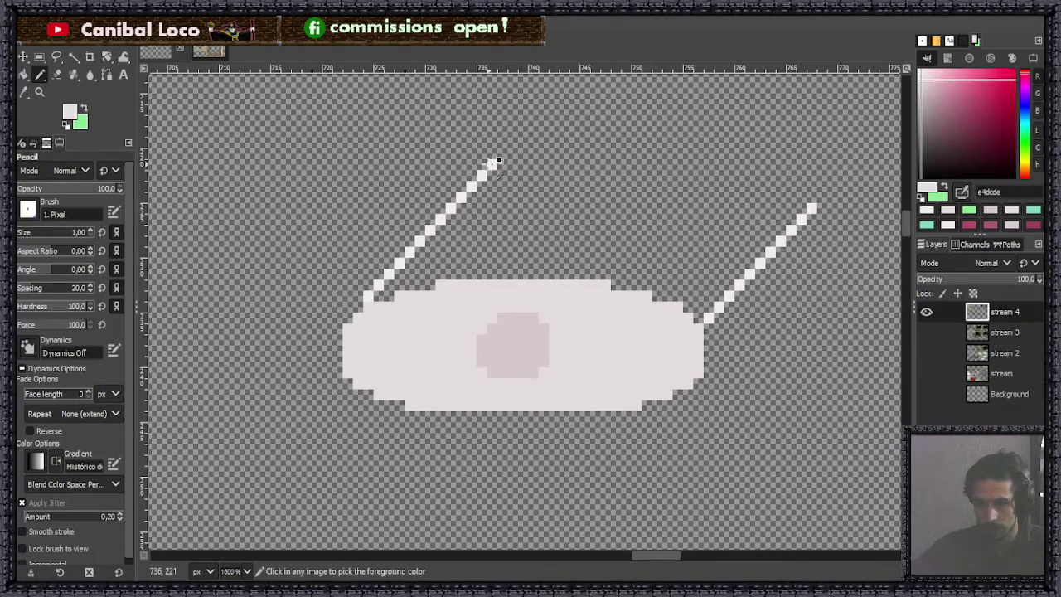
left_click(502, 160, "ctrl")
left_click_drag(502, 156, 511, 154)
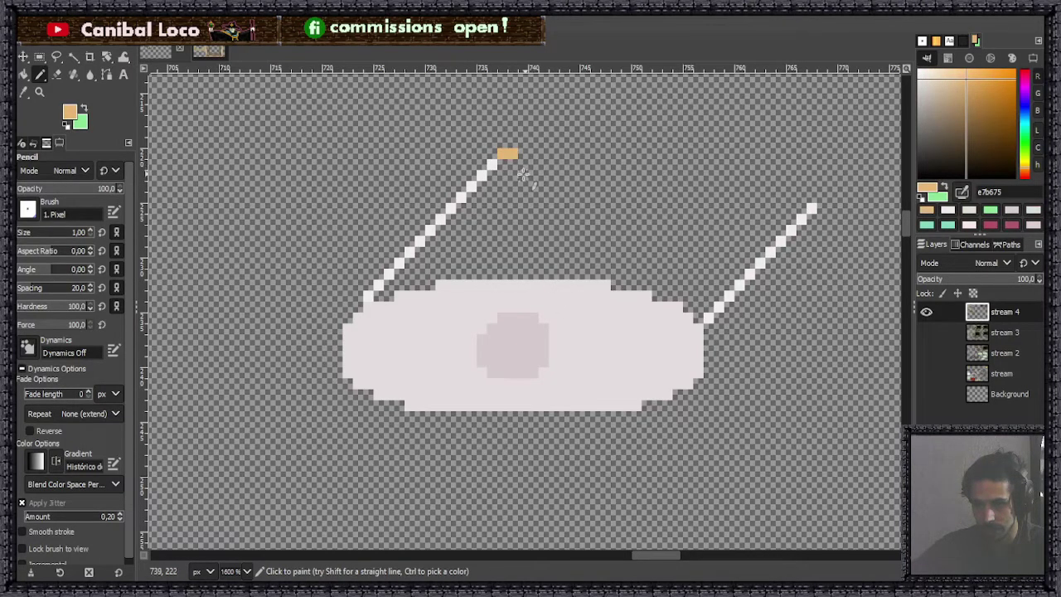
left_click(562, 312, "ctrl")
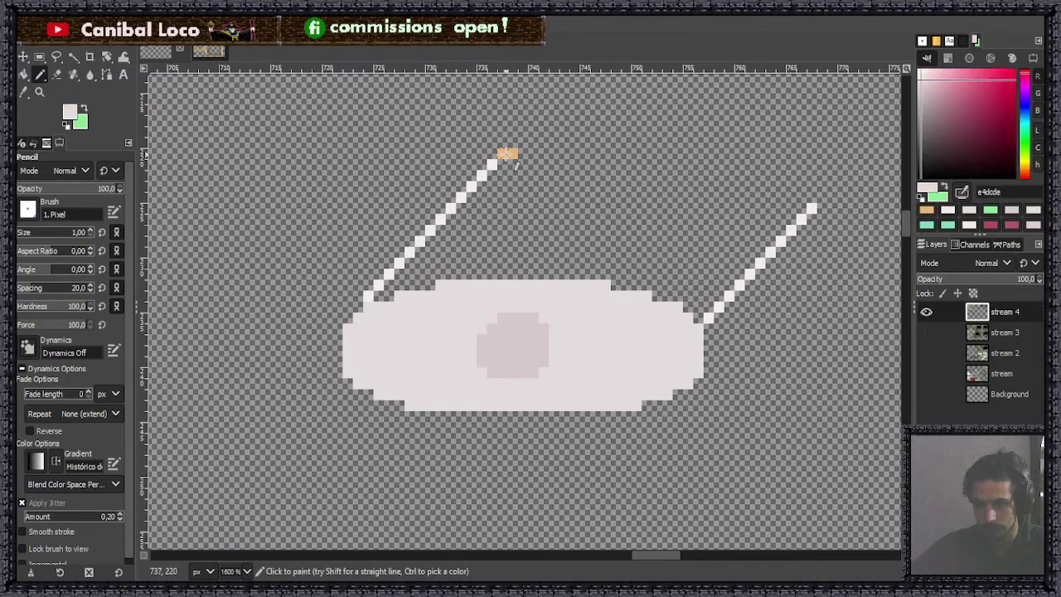
left_click_drag(502, 153, 836, 153)
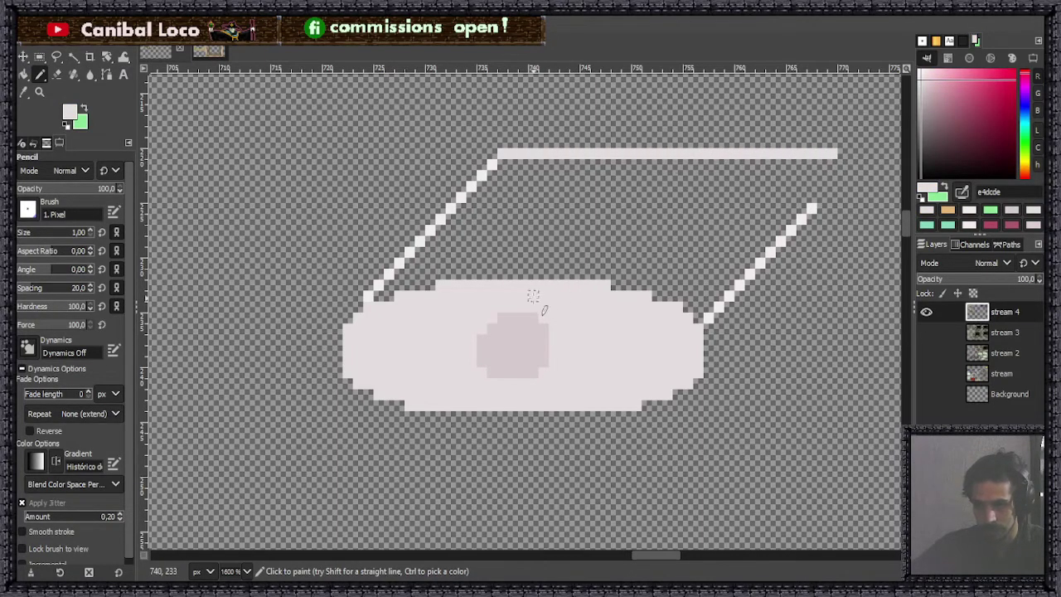
Step: Copy the oval's upper 33 × 4 px strip, place the copy at the top of the left diagonal, and anchor it
key("r")
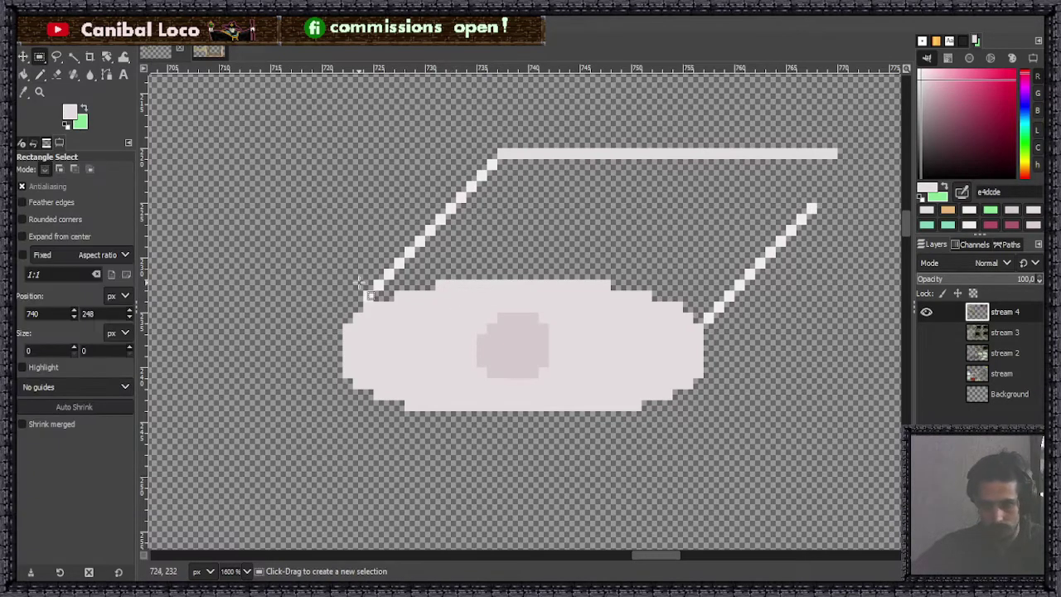
left_click_drag(362, 291, 703, 321)
left_click_drag(531, 292, 643, 166)
key("ctrl+c")
key("ctrl+v")
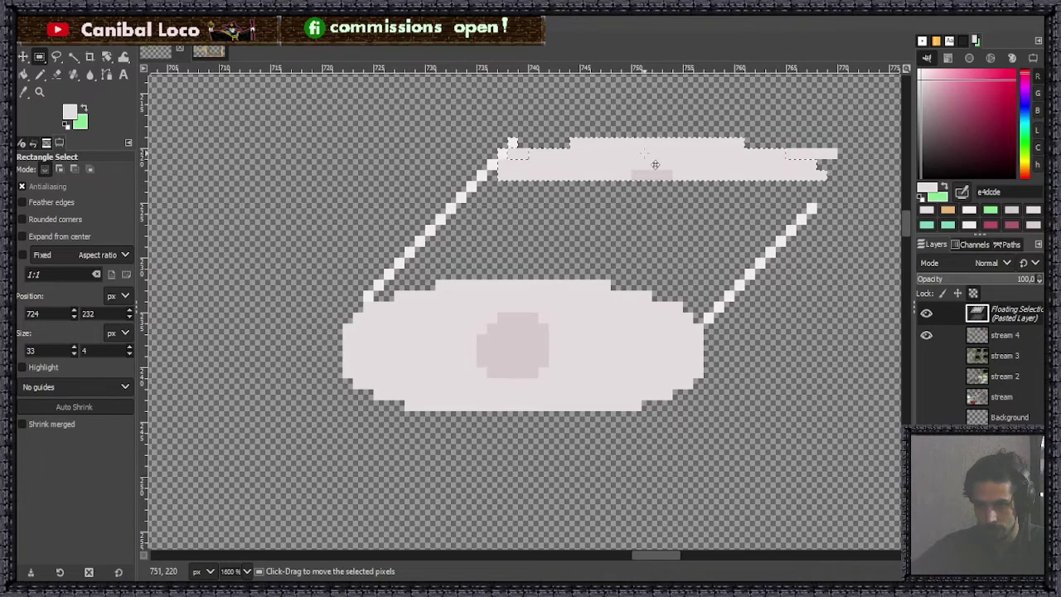
left_click(862, 180)
Step: Erase the leftover line pixels at both ends of the copied strip and the stray near-white pixel above its left end
key("shift+e")
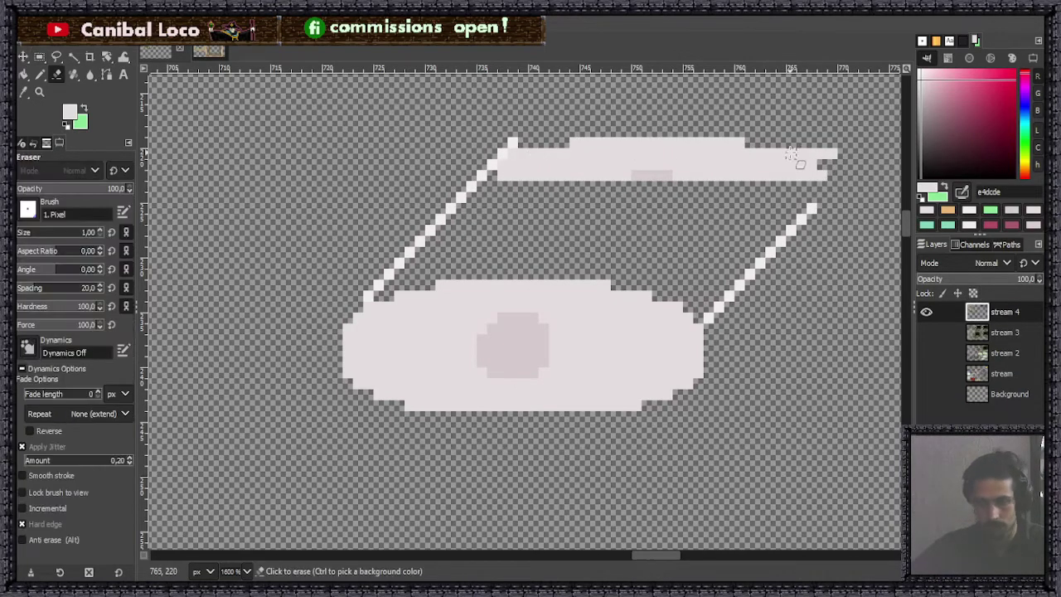
left_click_drag(781, 154, 829, 154)
left_click(524, 154)
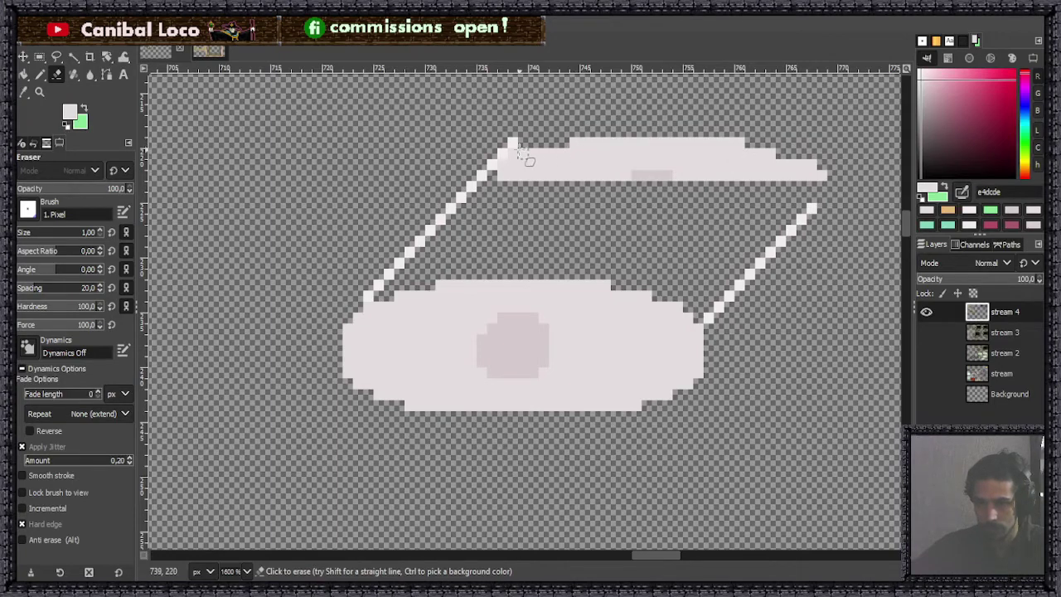
left_click_drag(525, 154, 535, 154)
left_click(503, 155)
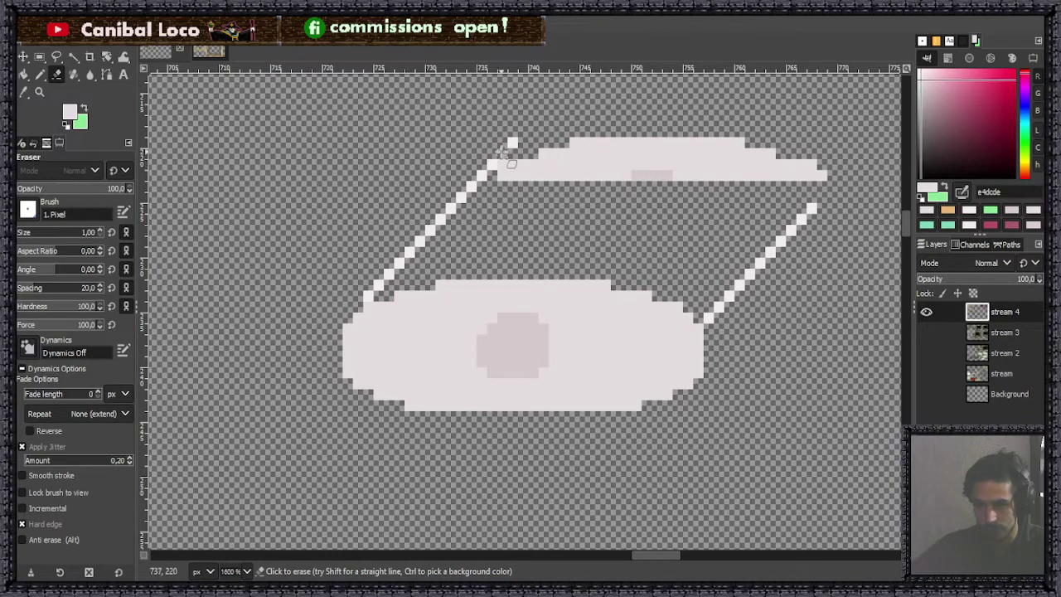
left_click(511, 143)
Step: Paint over the darker spot fragment on the copied strip's lower edge with e4dcde
key("n")
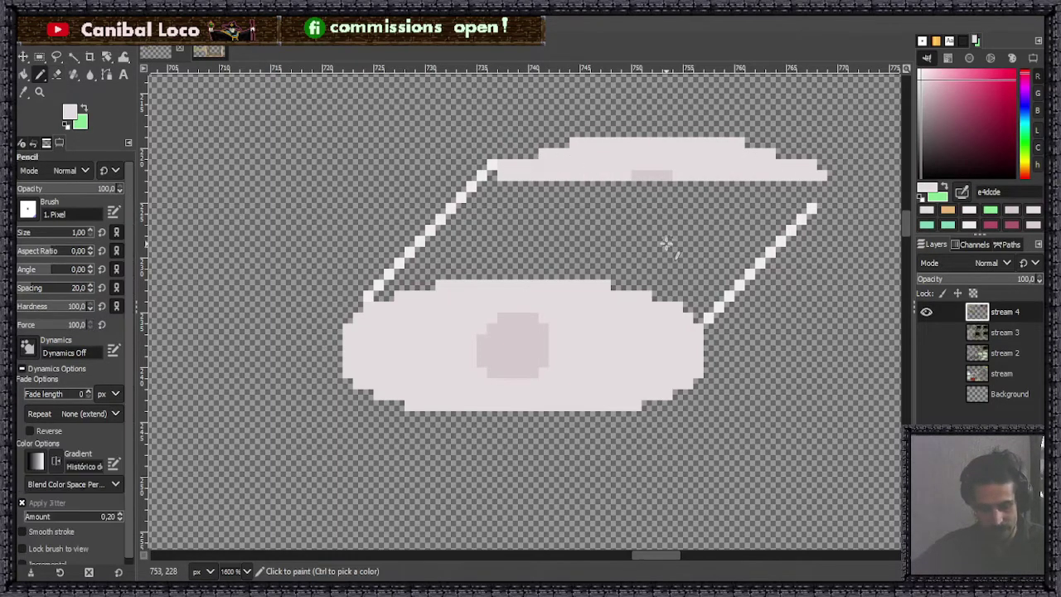
left_click(651, 178)
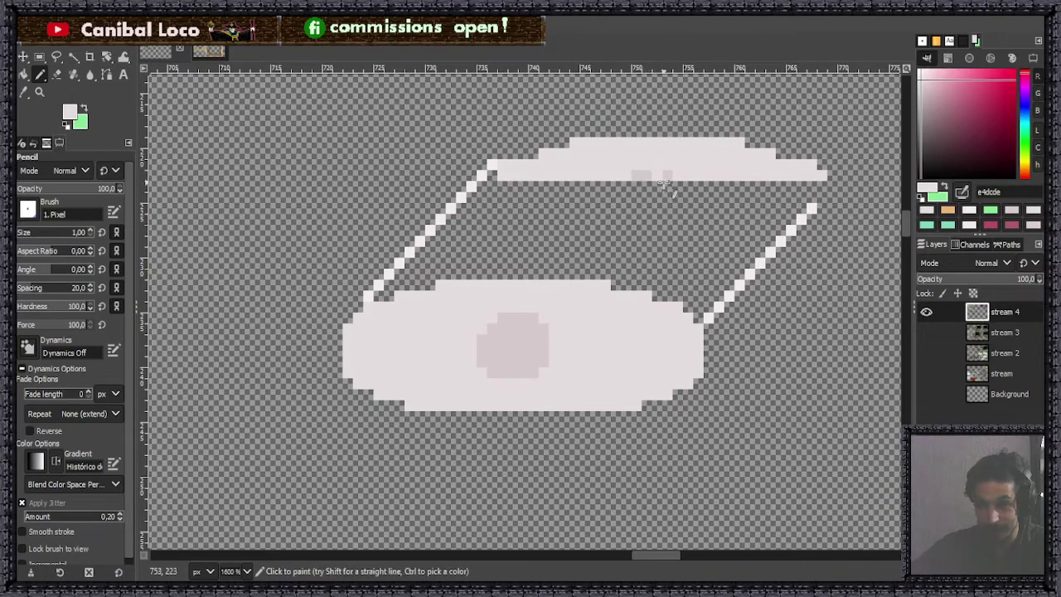
left_click_drag(687, 176, 636, 176)
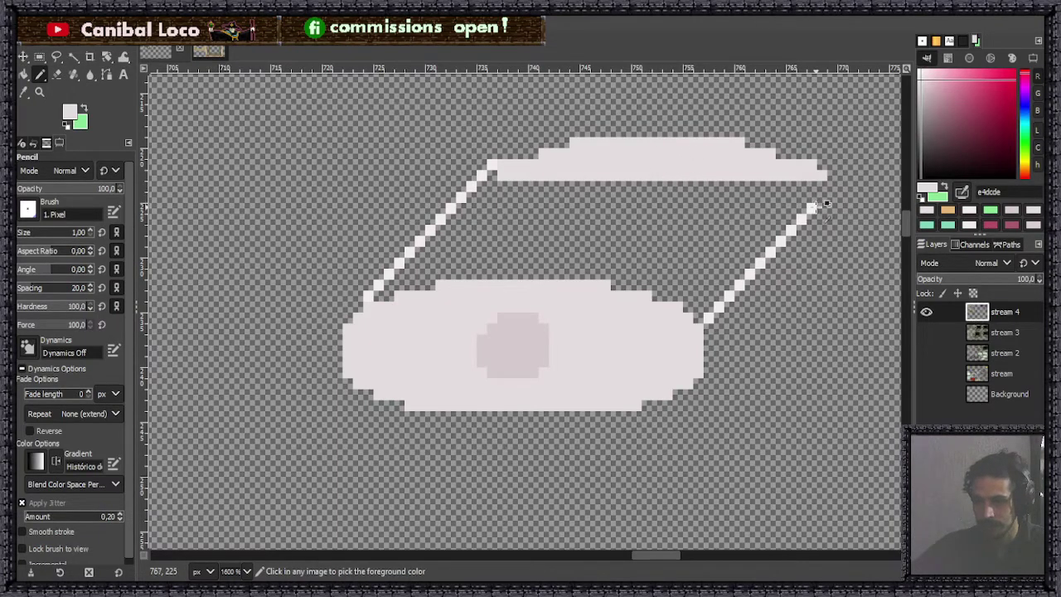
Step: Extend the right diagonal in near-white up to the right end of the copied strip
left_click(821, 174, "ctrl")
left_click(812, 208)
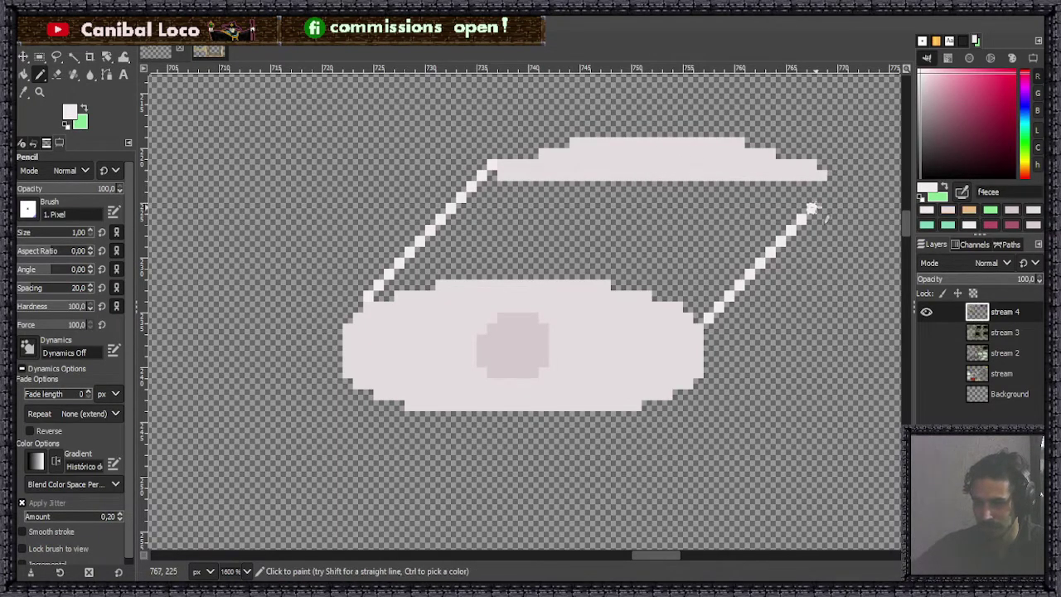
left_click(831, 174, "shift")
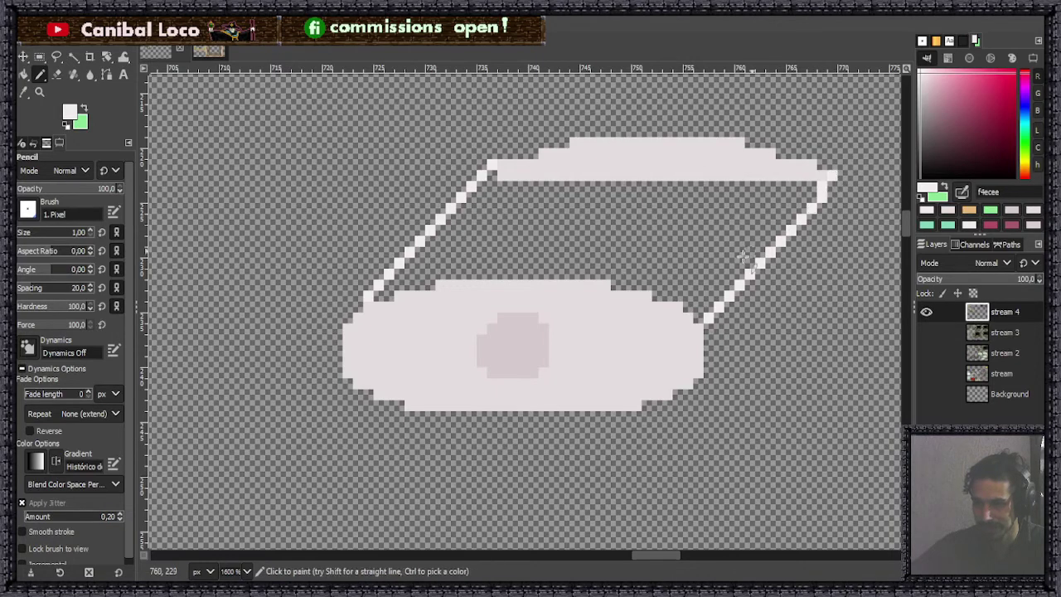
left_click(827, 186, "shift")
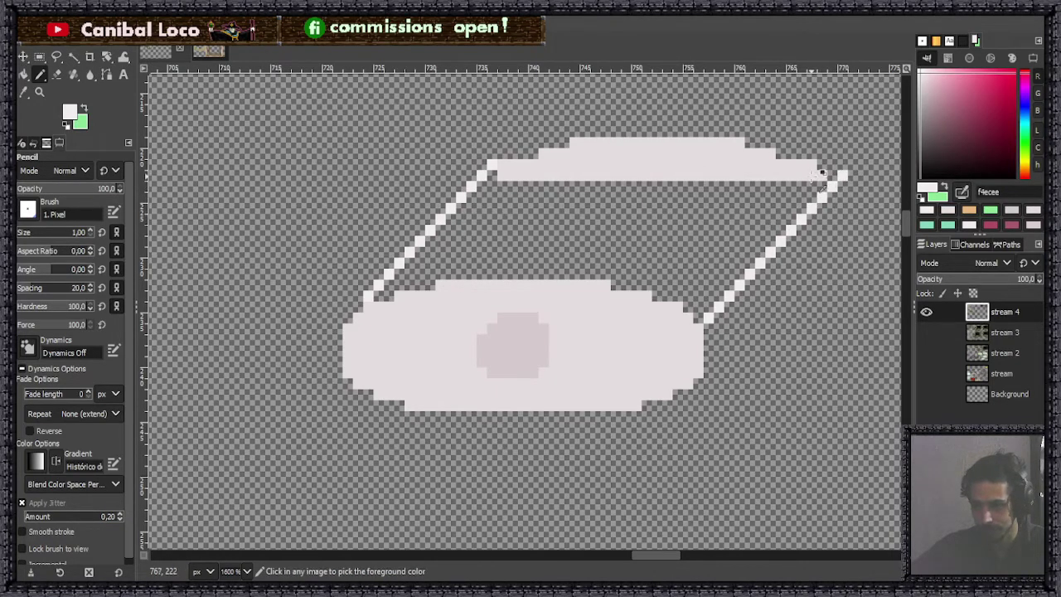
Step: Close the gap at the upper-right corner and fill the area between the two diagonals with e4dcde
left_click(834, 177, "ctrl")
key("shift+b")
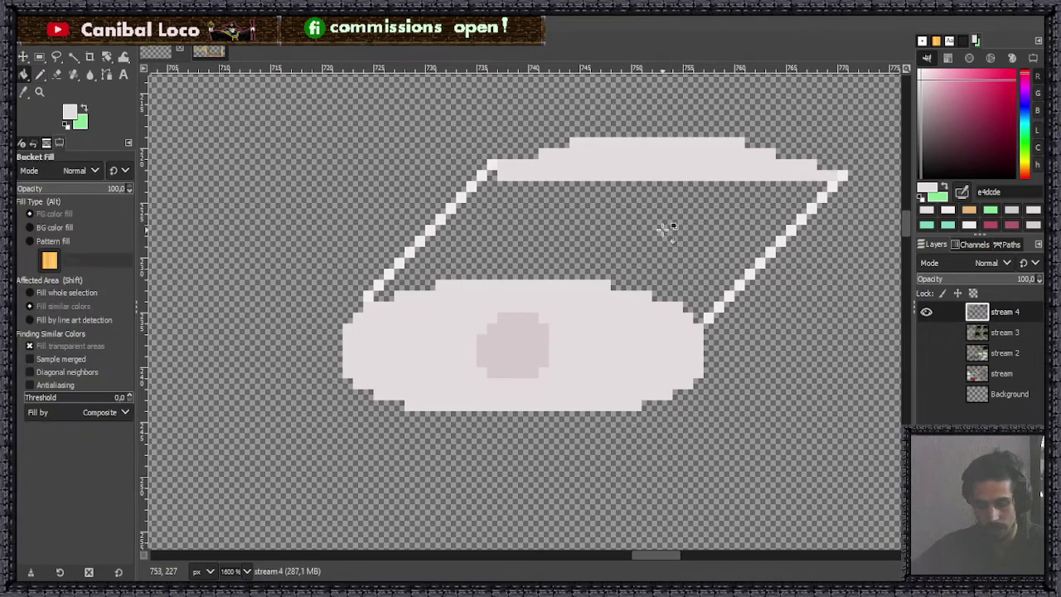
left_click(676, 243)
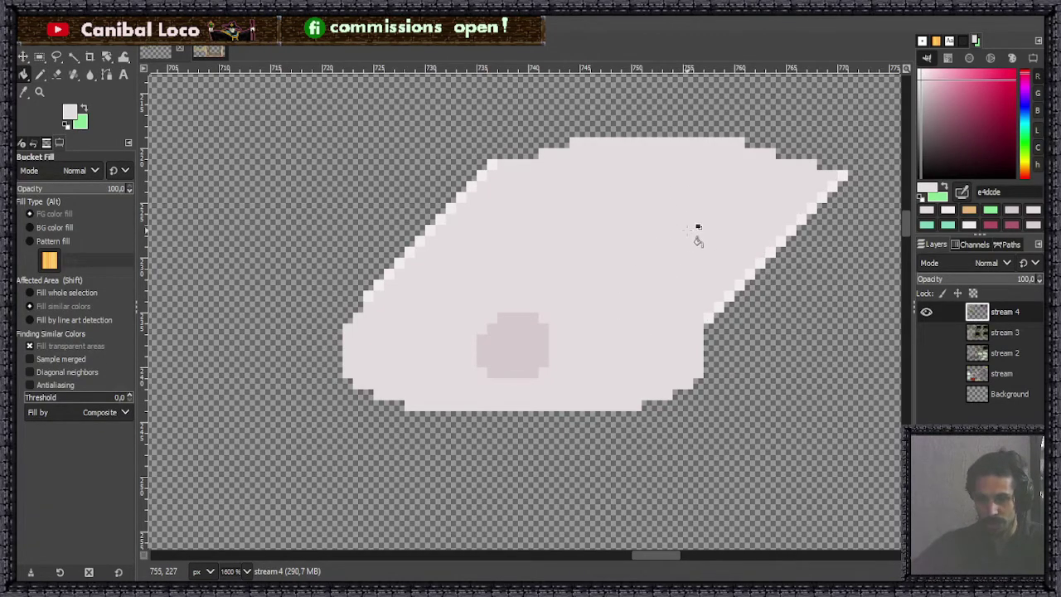
Step: Draw a near-white curved edge line along the top of the front oval, joining the lower ends of both diagonals
key("n")
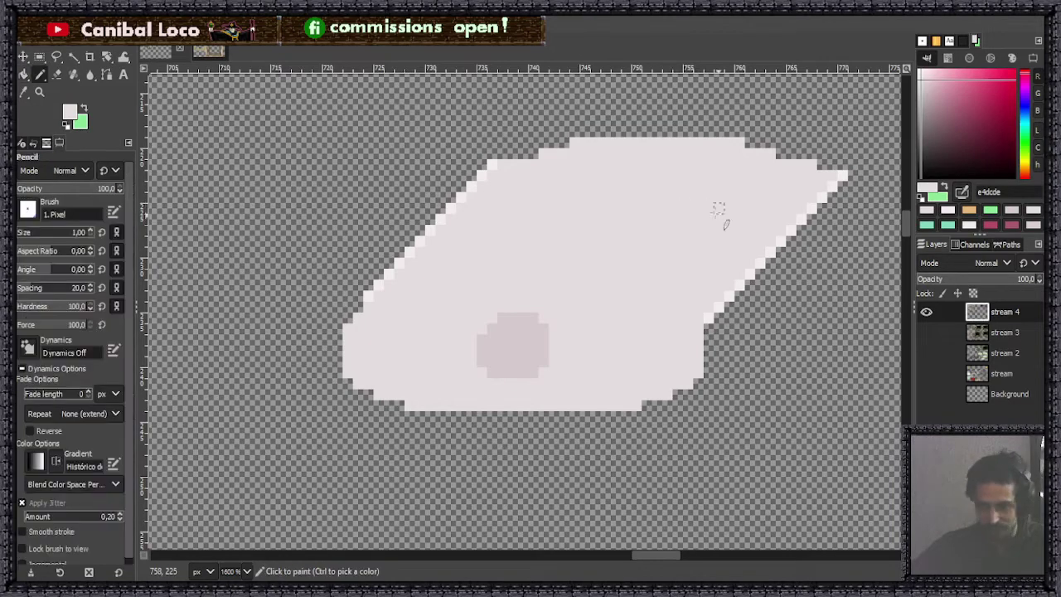
left_click(759, 264, "ctrl")
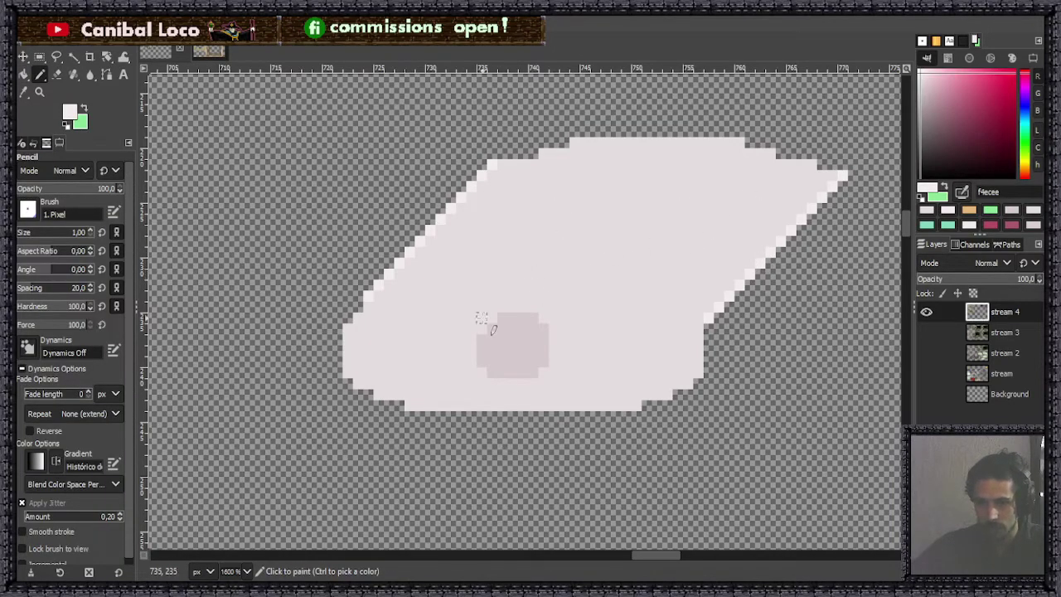
left_click(352, 323)
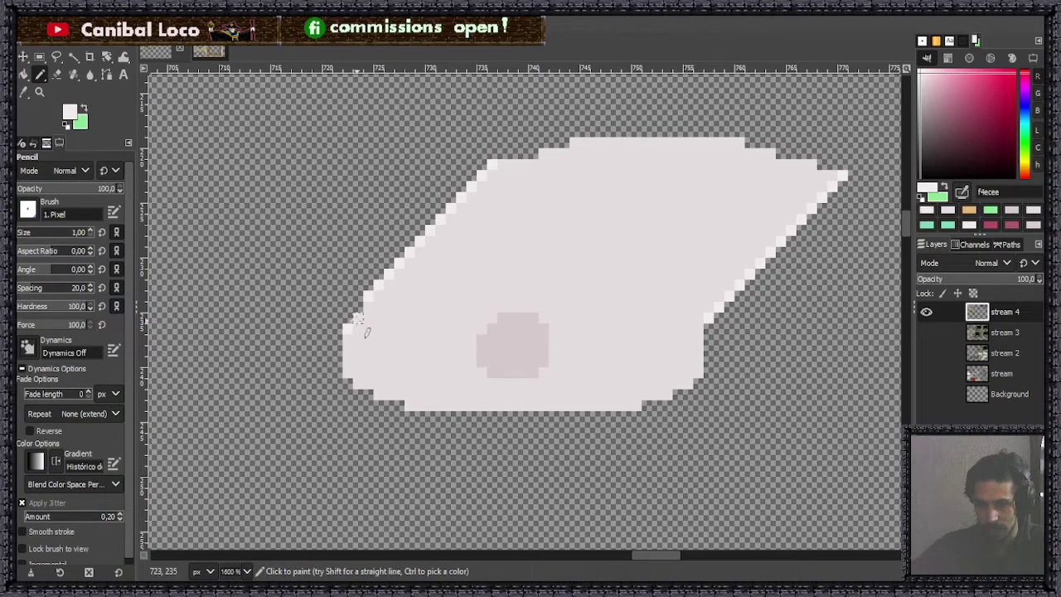
mouse_move(367, 305)
left_mouse_down()
mouse_move(574, 273)
mouse_move(512, 283)
mouse_move(595, 274)
mouse_move(532, 274)
mouse_move(636, 285)
mouse_move(646, 295)
mouse_move(616, 295)
mouse_move(684, 316)
left_mouse_up()
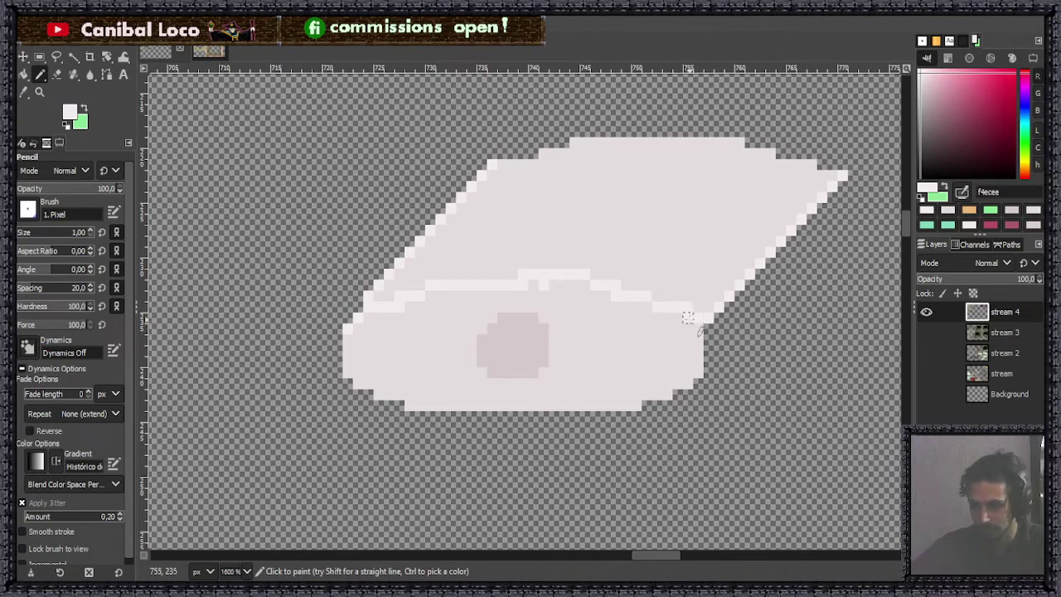
Step: Smooth the curved edge line above the spot, painting out its raised bump with e4dcde and filling its gaps in near-white
left_click(592, 293, "ctrl")
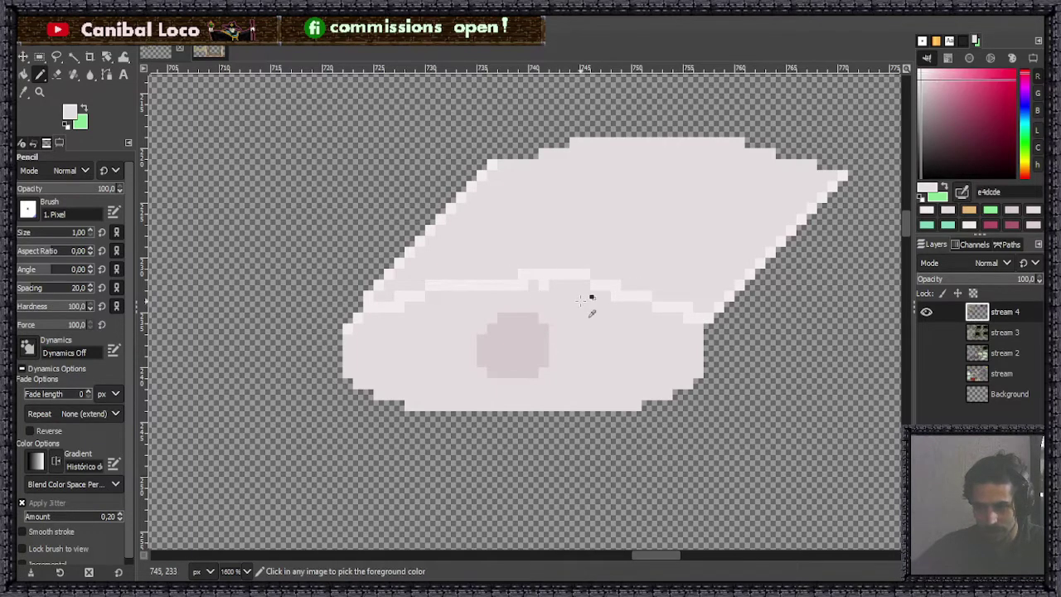
mouse_move(597, 279)
left_mouse_down()
mouse_move(502, 274)
mouse_move(574, 284)
mouse_move(511, 285)
mouse_move(608, 285)
left_mouse_up()
left_click(540, 286, "ctrl")
scroll(585, 239, "down", 4)
scroll(645, 209, "up", 4)
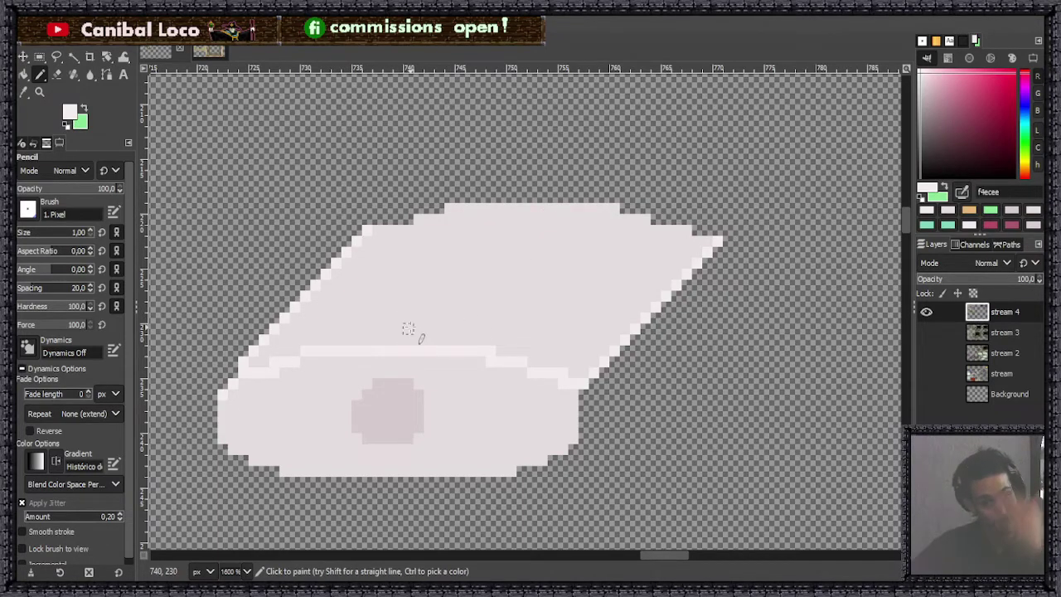
Step: Draw a thick near-white curved line across the block's top face, from its upper edge down to the edge line above the spot
left_click_drag(536, 208, 438, 331)
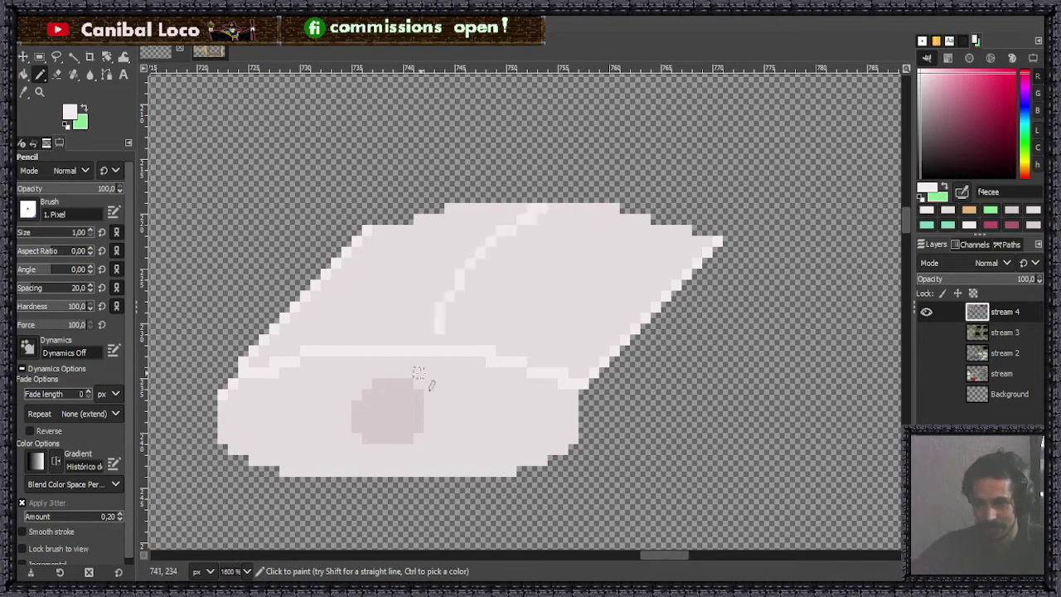
key("ctrl+z")
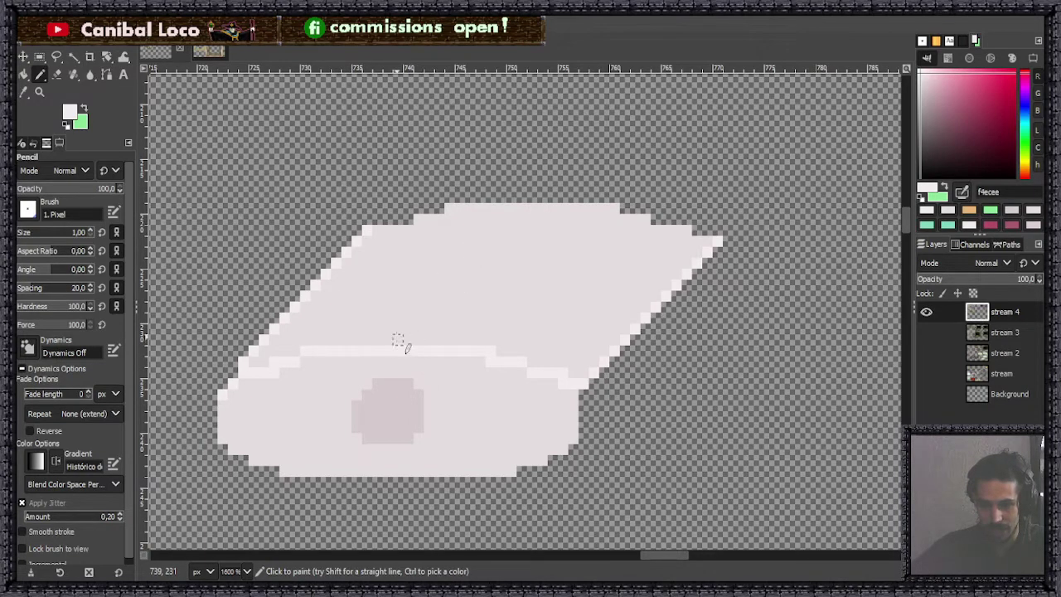
left_click_drag(383, 335, 431, 270)
left_click_drag(552, 208, 379, 328)
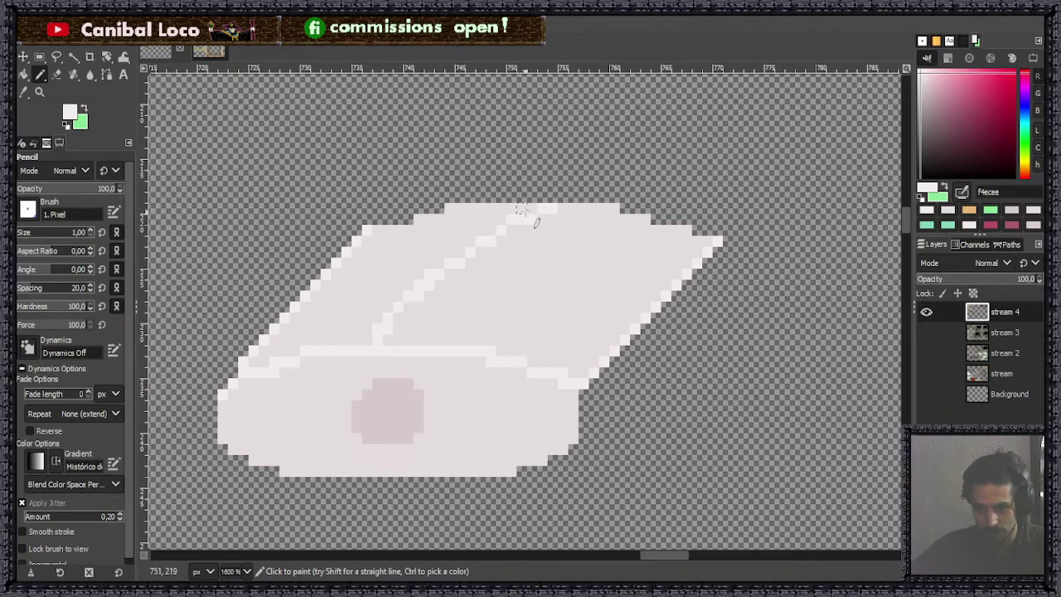
left_click_drag(521, 209, 406, 286)
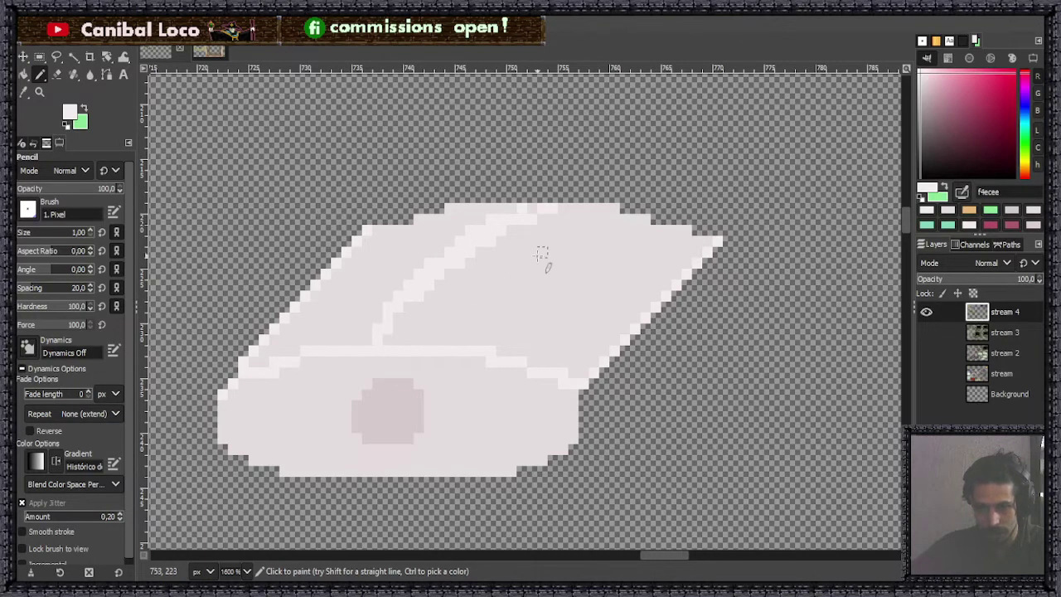
scroll(440, 310, "down", 4)
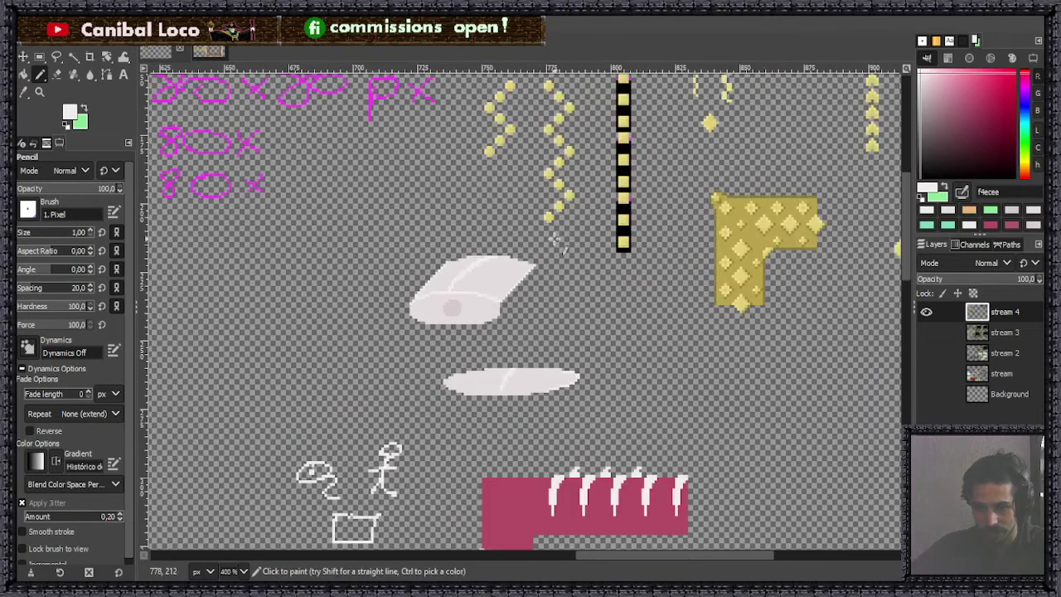
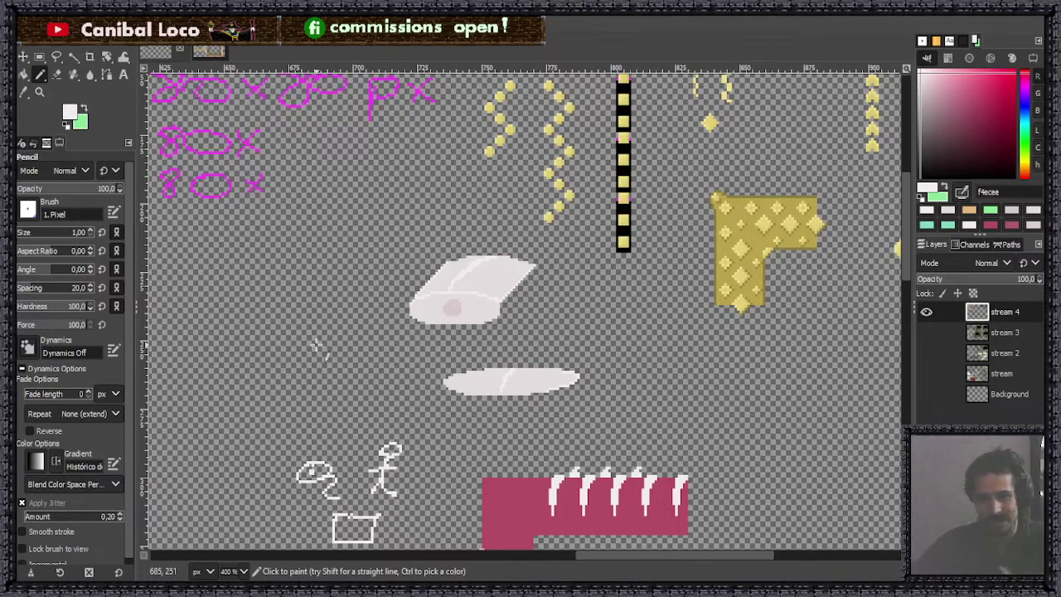
key("ctrl")
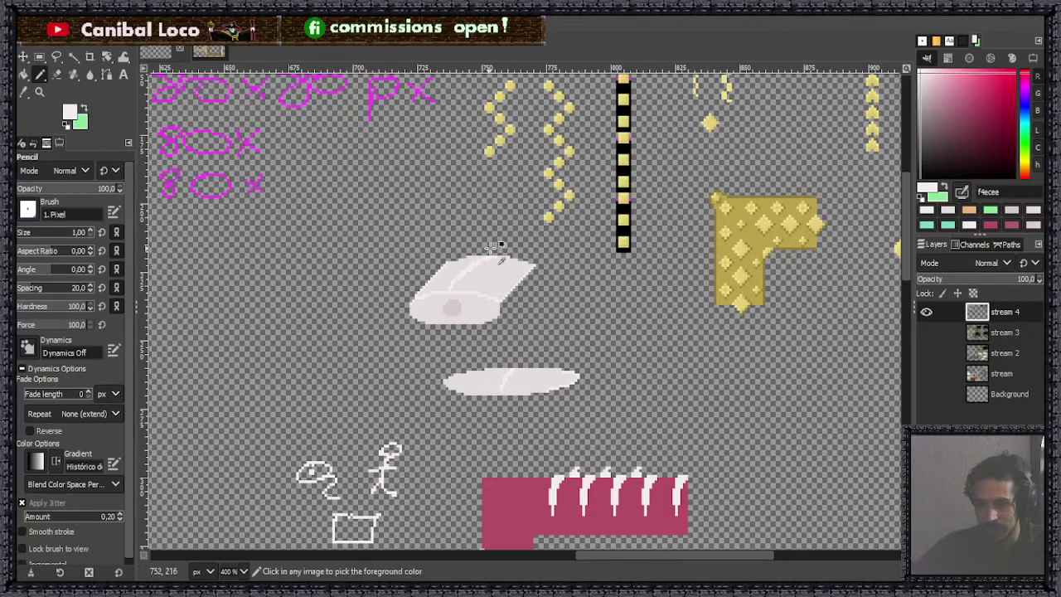
scroll(498, 247, "up", 4)
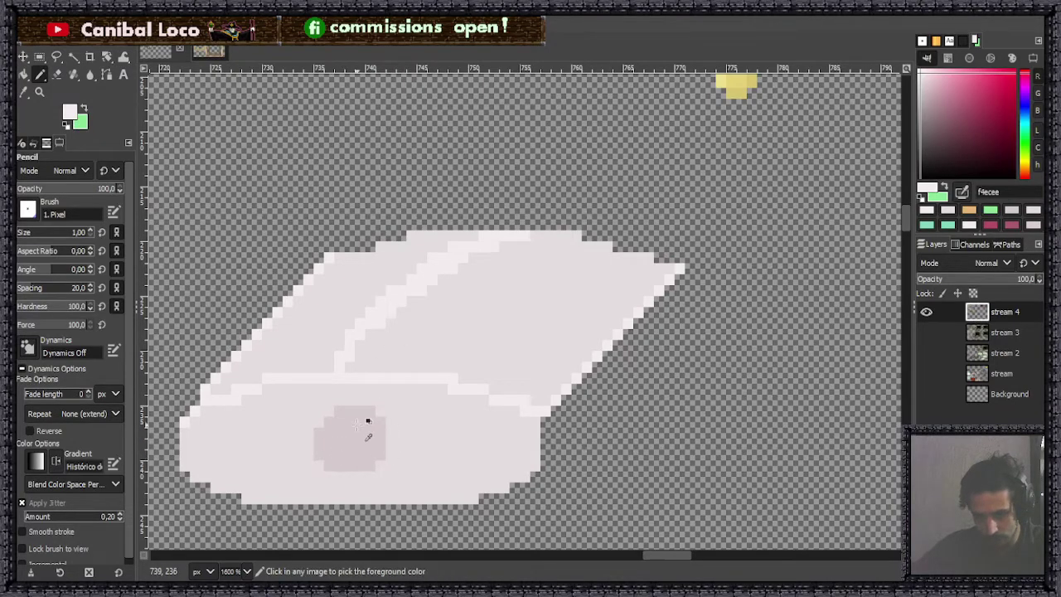
scroll(365, 423, "down", 5)
scroll(439, 348, "down", 3)
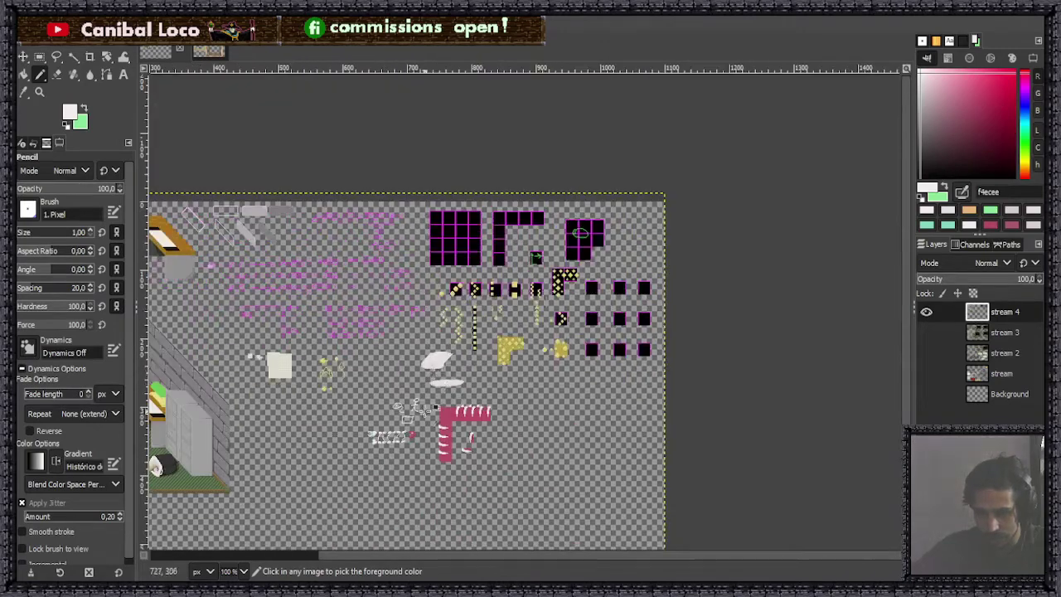
scroll(431, 332, "up", 2)
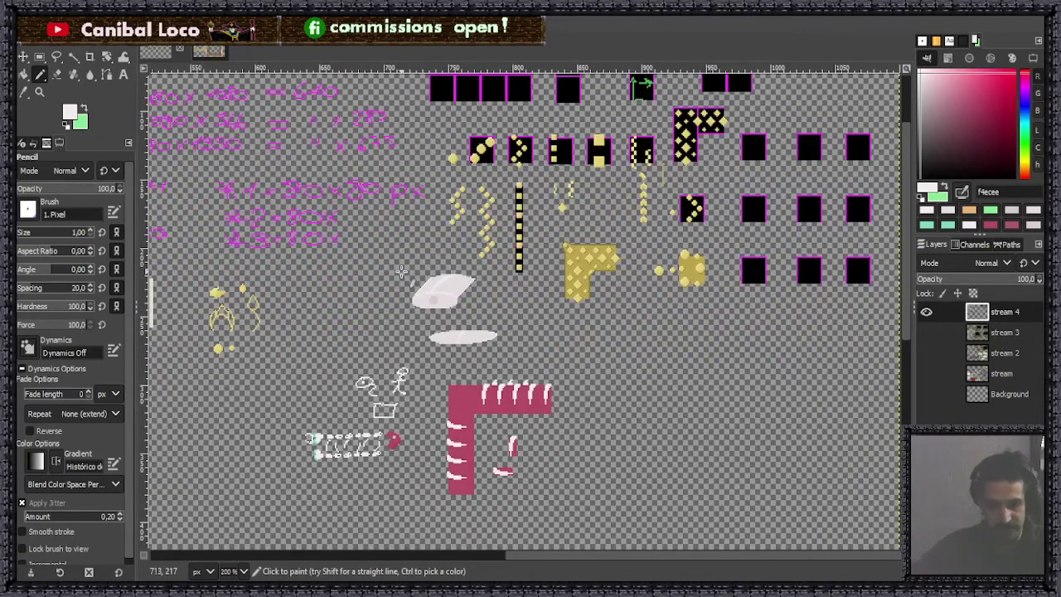
Step: Extend the right end of the front oval in e4dcde with a short filled point beyond the block's right edge
scroll(454, 288, "up", 4)
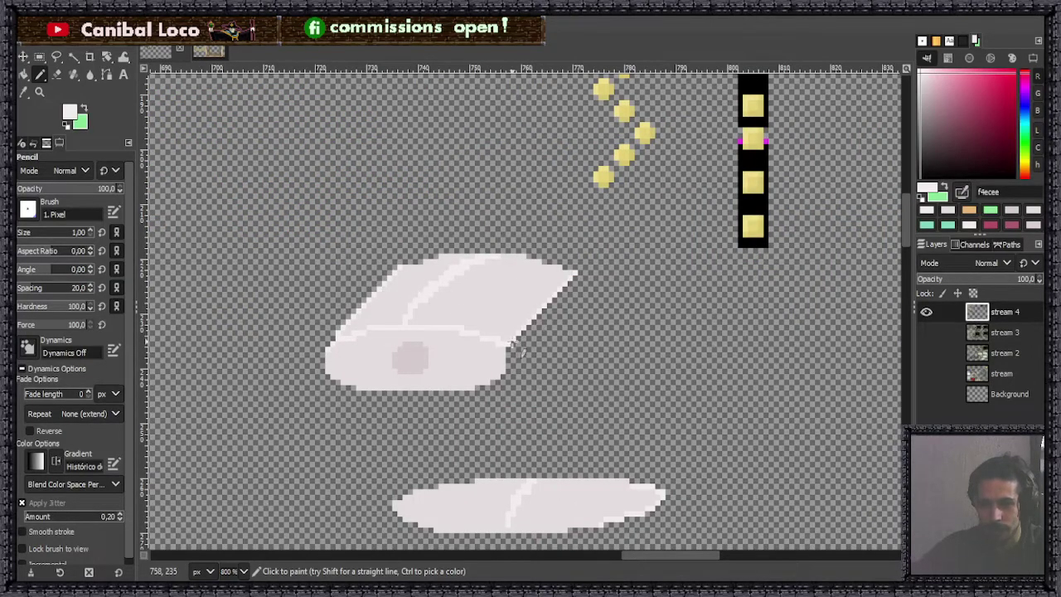
left_click(483, 299, "ctrl")
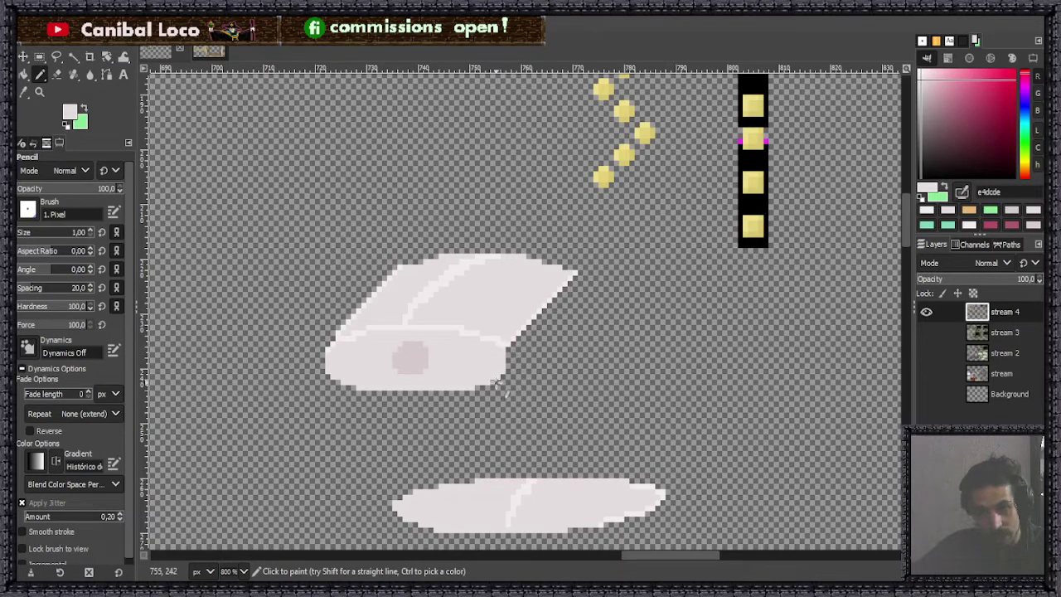
mouse_move(505, 373)
left_mouse_down()
mouse_move(540, 357)
mouse_move(515, 340)
left_mouse_up()
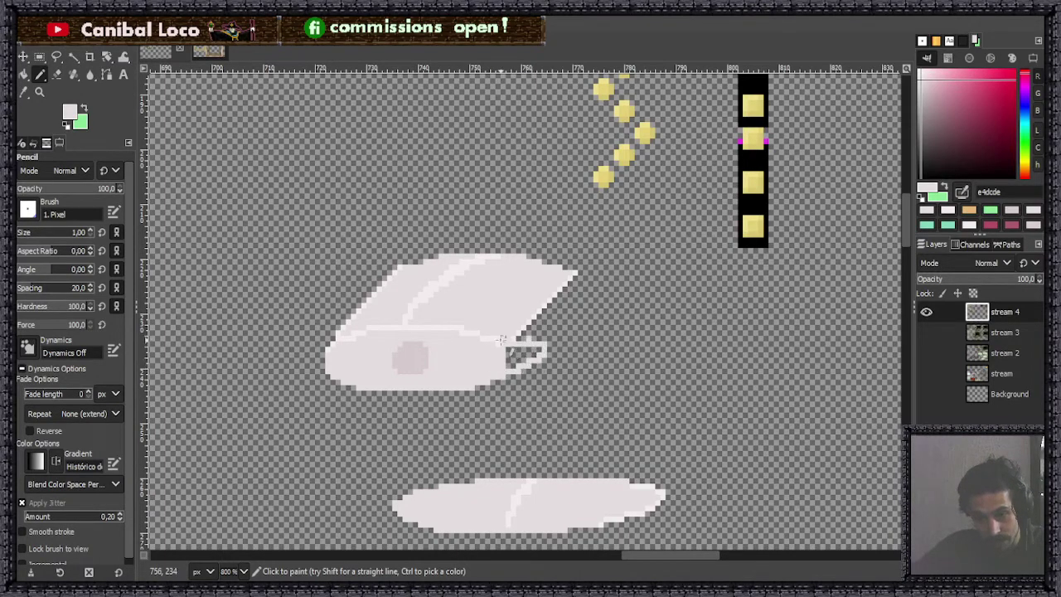
key("ctrl+z")
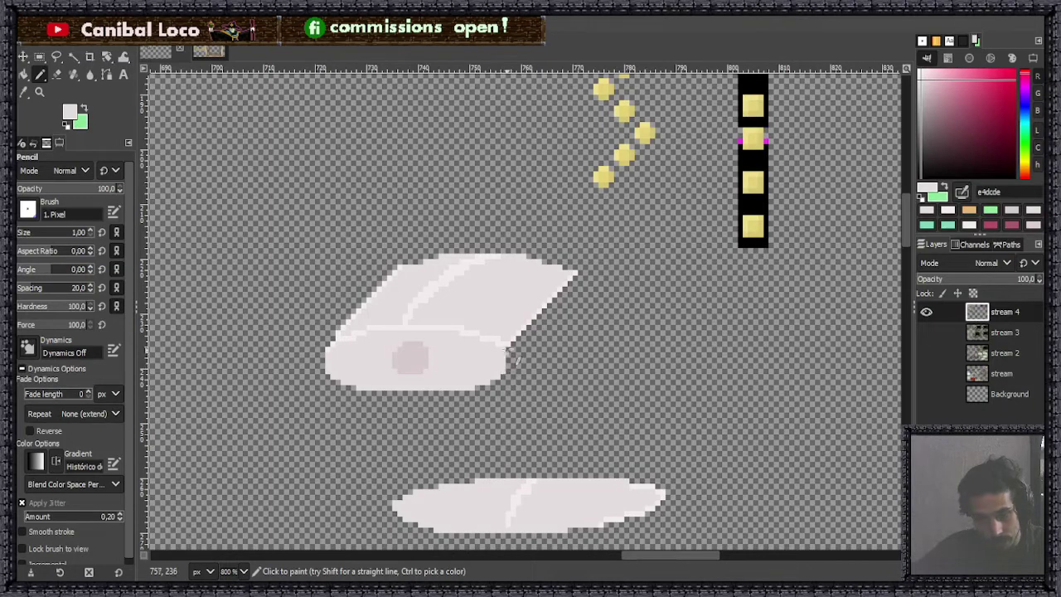
left_click_drag(497, 340, 537, 353)
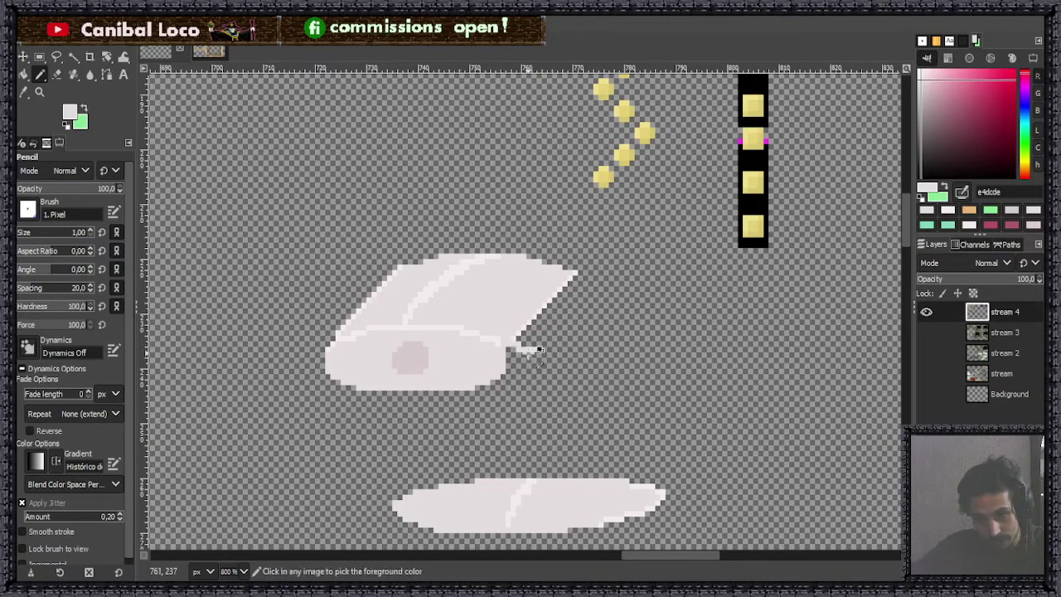
key("ctrl+z")
key("ctrl+z")
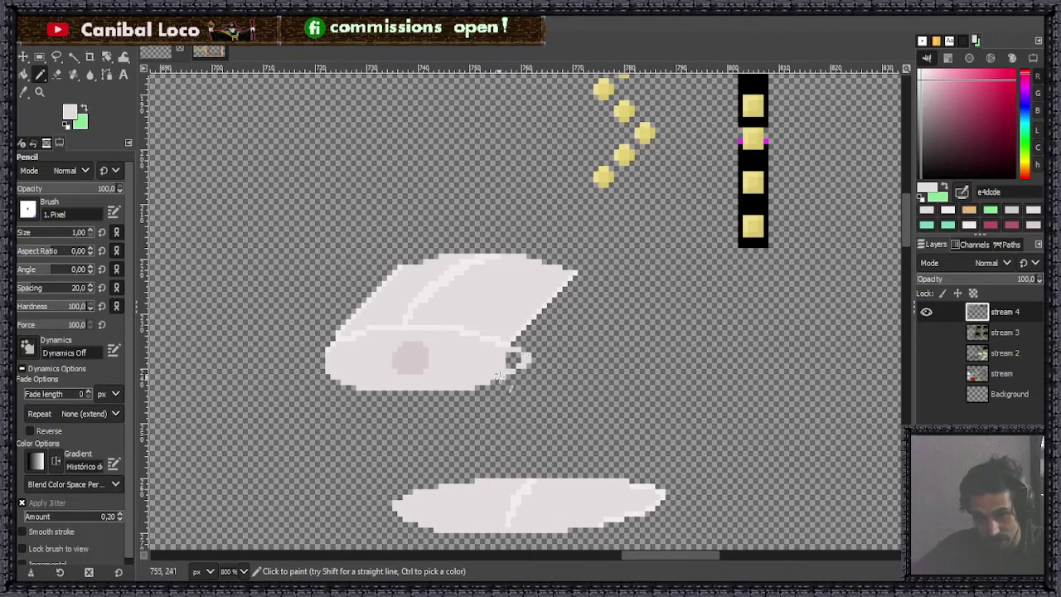
Step: Draw a straight near-white 45° diagonal from the oval's pointed right tip upward, parallel to the block's right edge
left_click(537, 352, "ctrl")
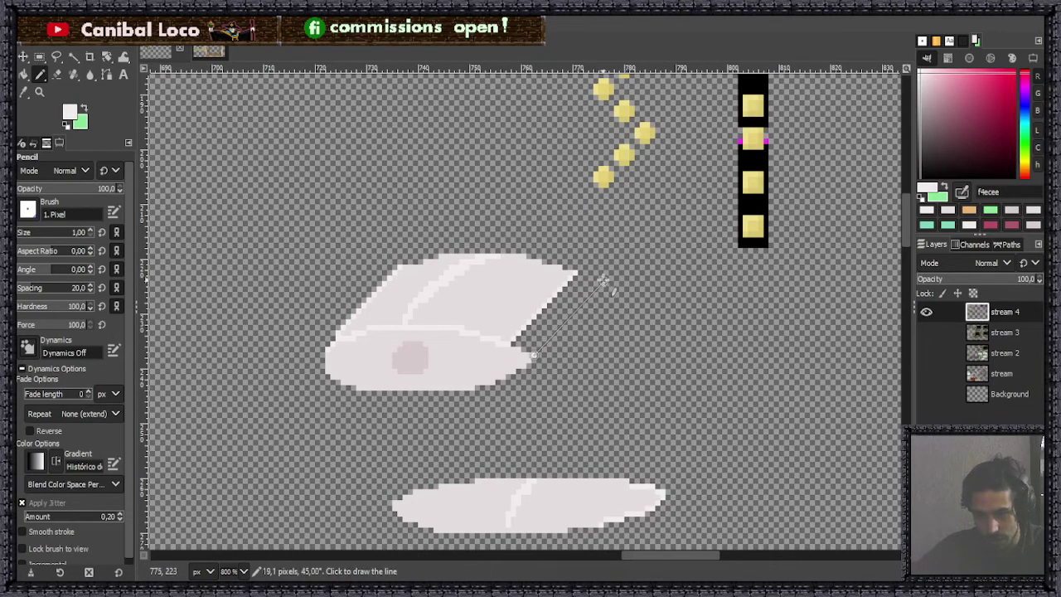
left_click(621, 264, "shift")
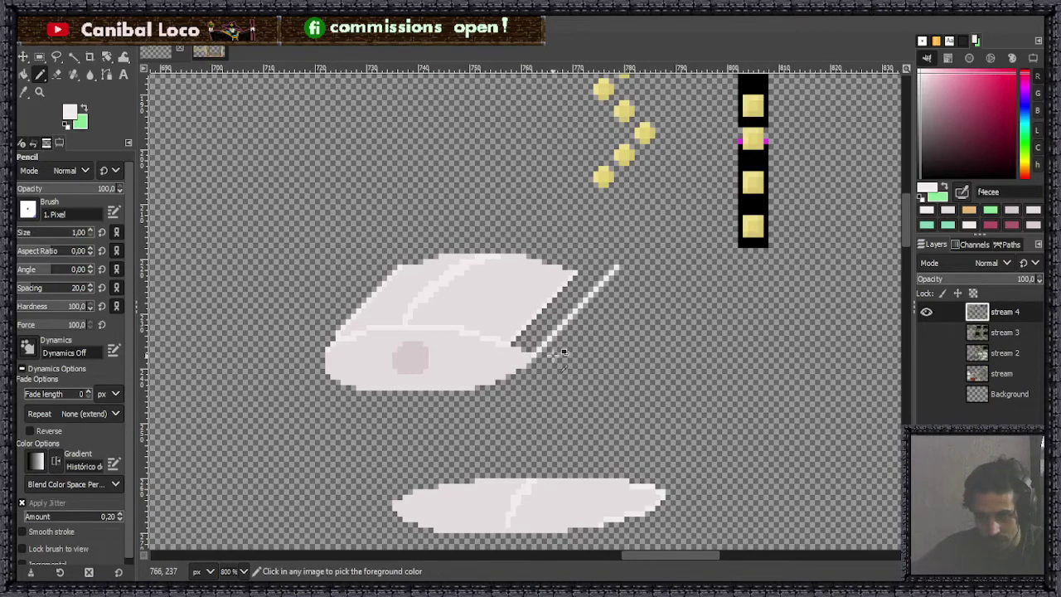
scroll(611, 291, "down", 2)
scroll(610, 290, "up", 4)
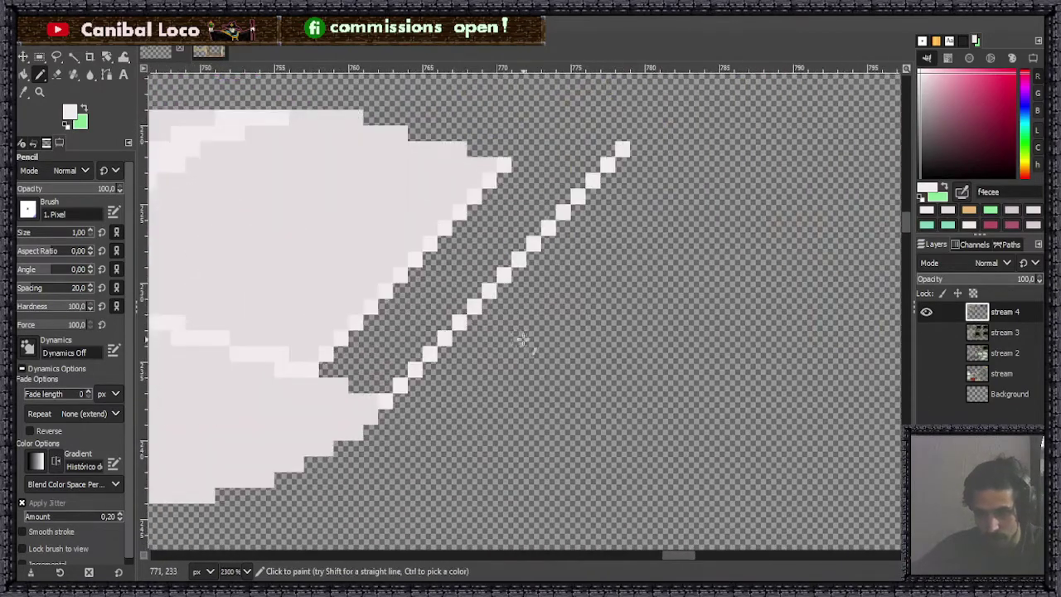
scroll(610, 268, "down", 2)
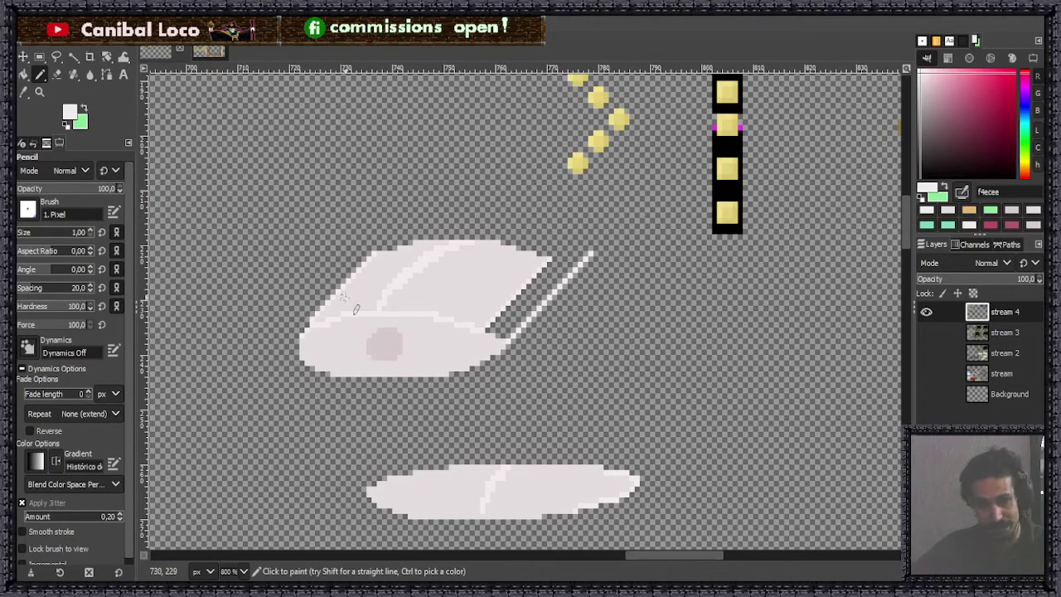
Step: Paint a small e4dcde patch over the middle of the outer diagonal, bulging inward towards the block
left_click(462, 339, "ctrl")
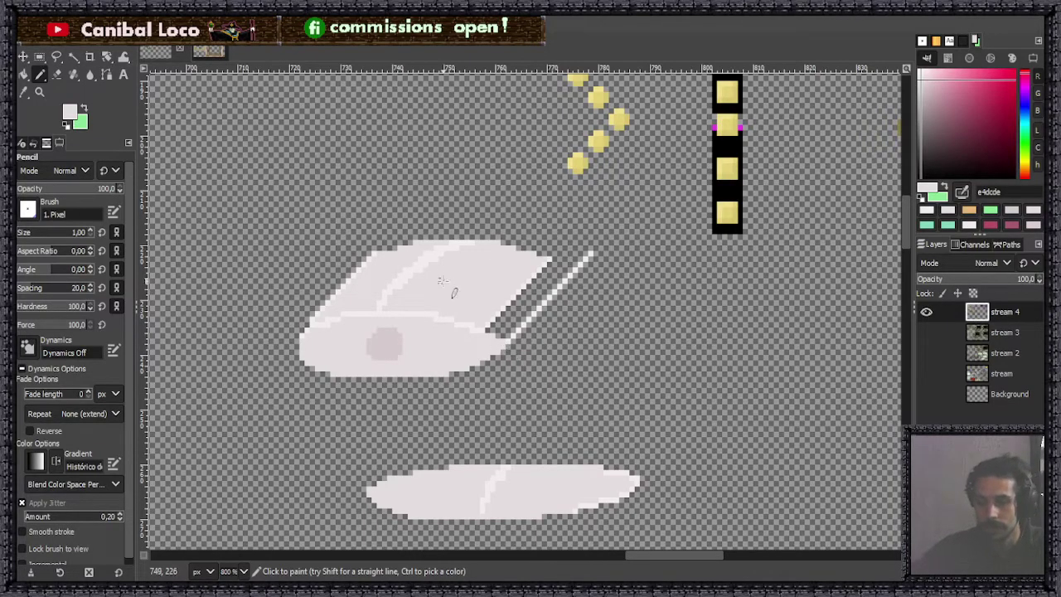
key("ctrl")
scroll(590, 284, "up", 2)
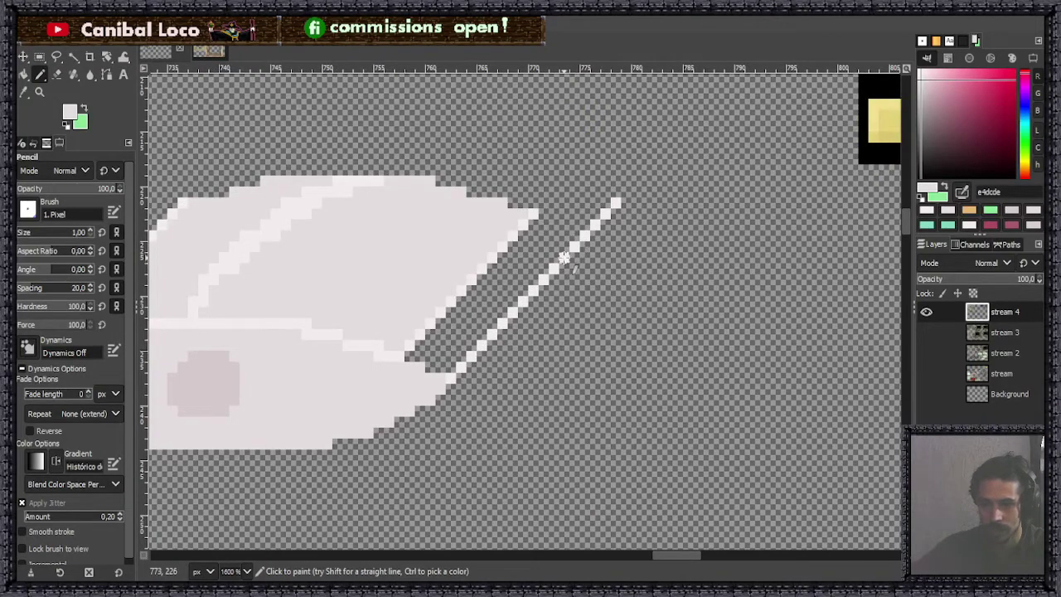
key("shift")
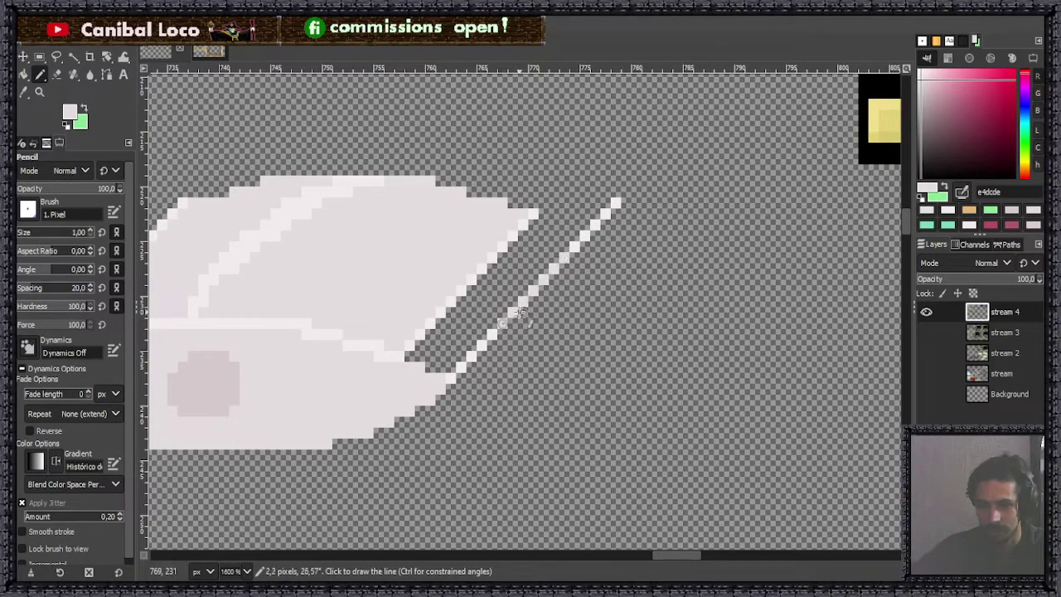
left_click(555, 259)
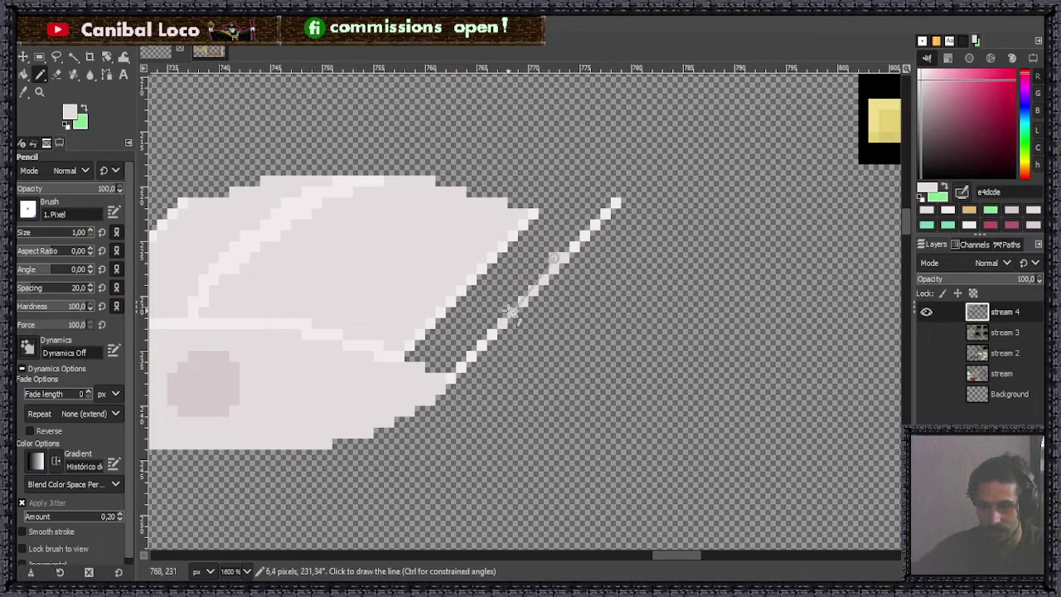
left_click(501, 322, "shift")
left_click(557, 255, "shift")
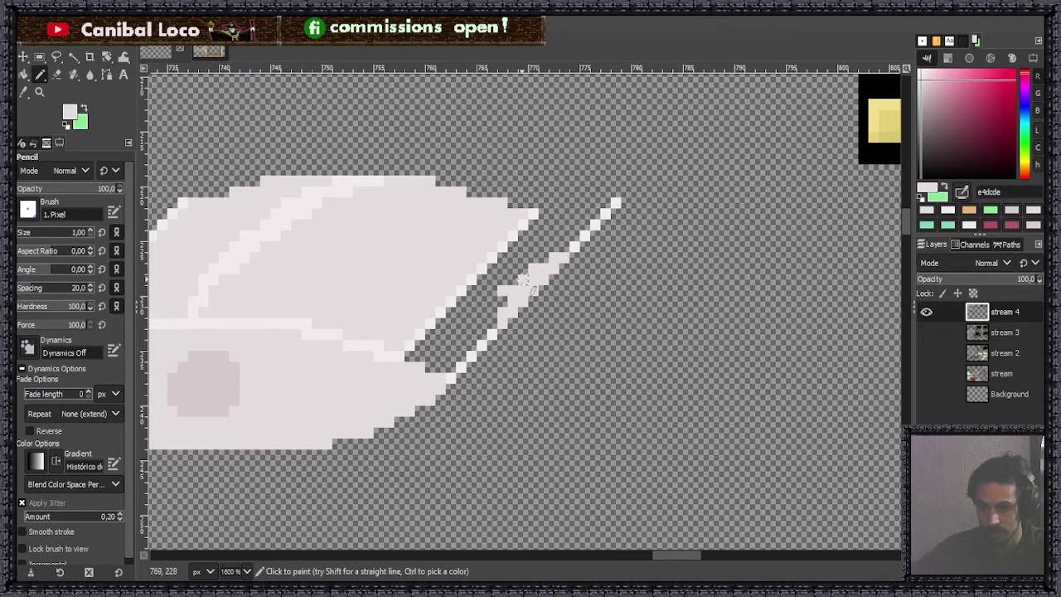
key("ctrl")
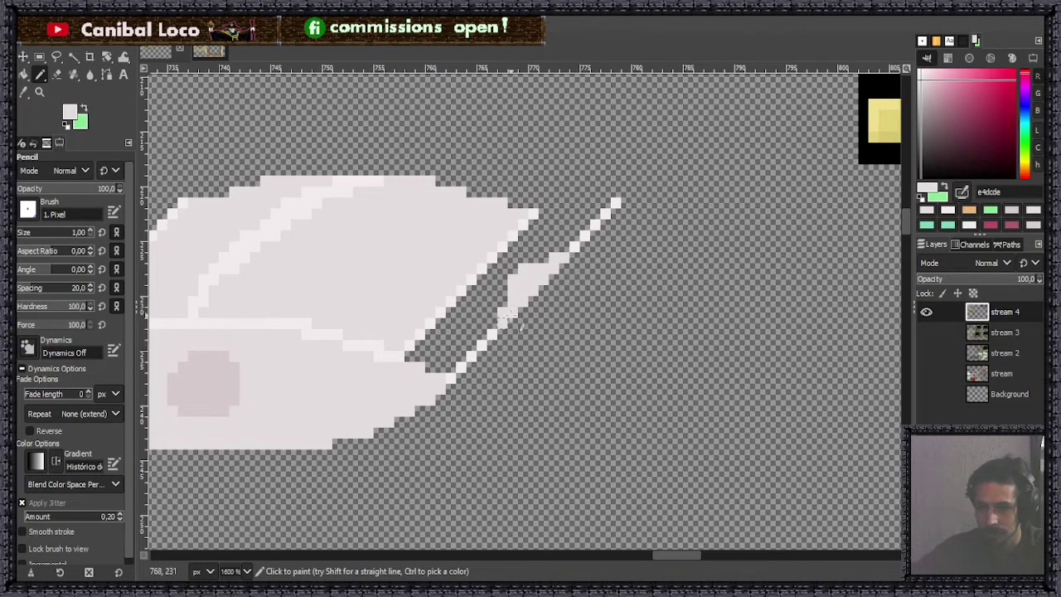
key("ctrl")
Step: Close the top of the gap between the two right diagonals in e4dcde and bucket-fill the gap with near-white
left_click_drag(534, 214, 608, 213)
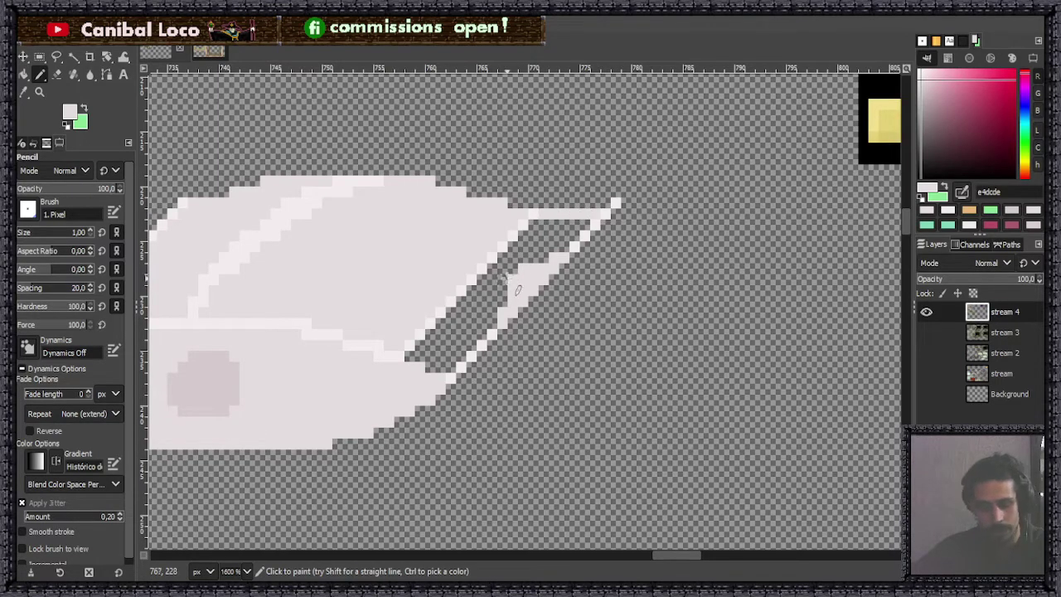
left_click(469, 292, "ctrl")
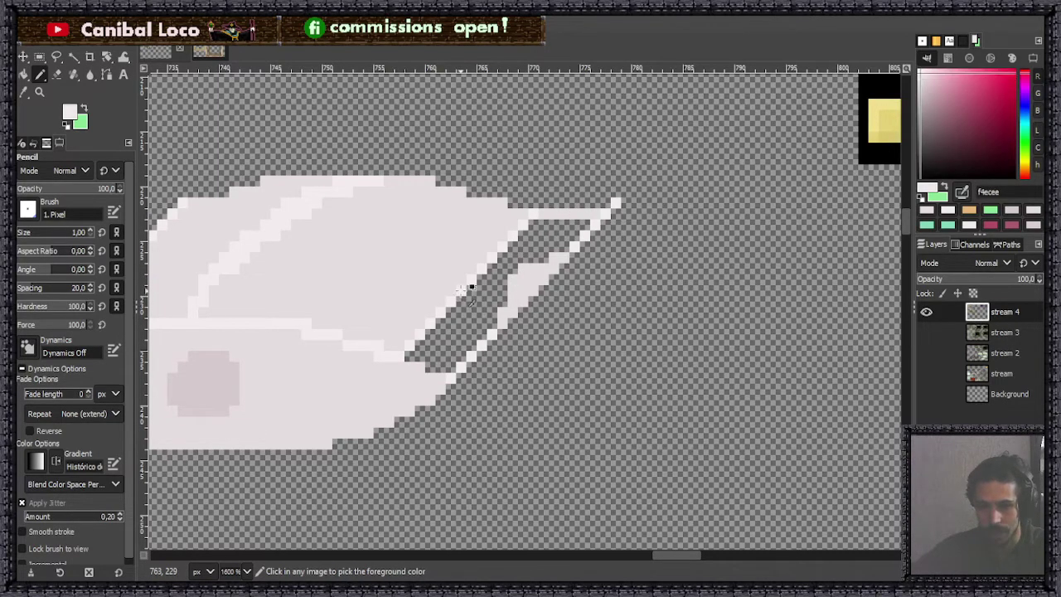
key("shift+b")
left_click(494, 334)
scroll(497, 331, "down", 5)
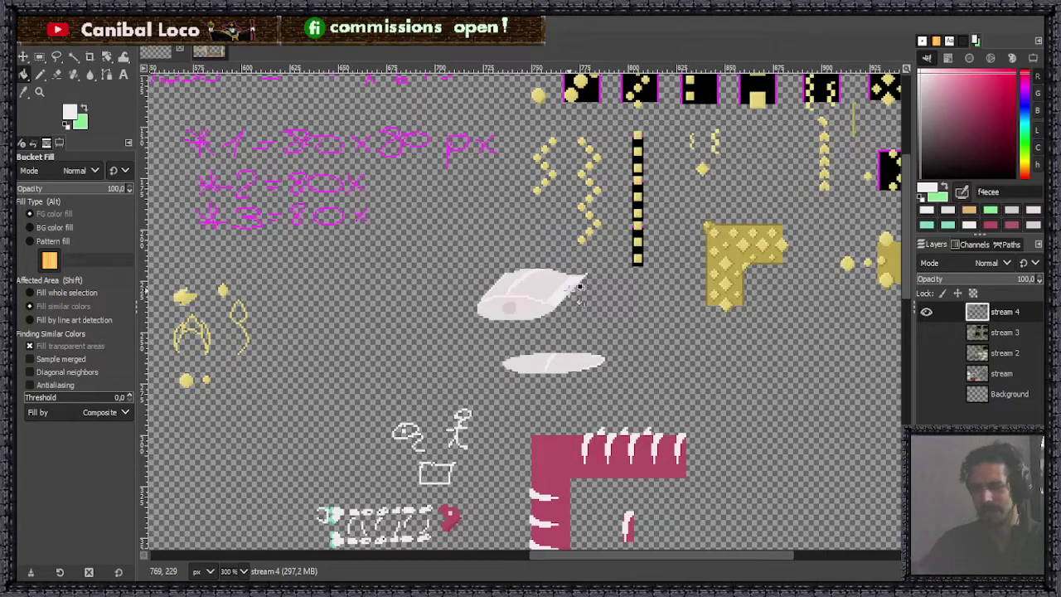
Step: Erase the outermost pixels beside the e4dcde patch to notch the block's right diagonal edge, and return to the Pencil tool
key("n")
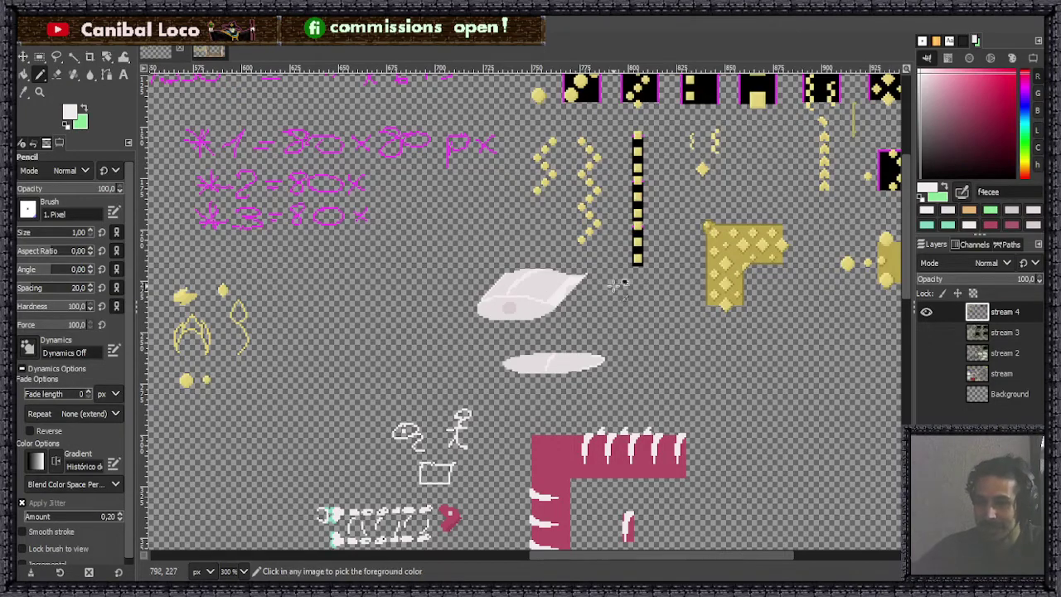
scroll(546, 296, "up", 6)
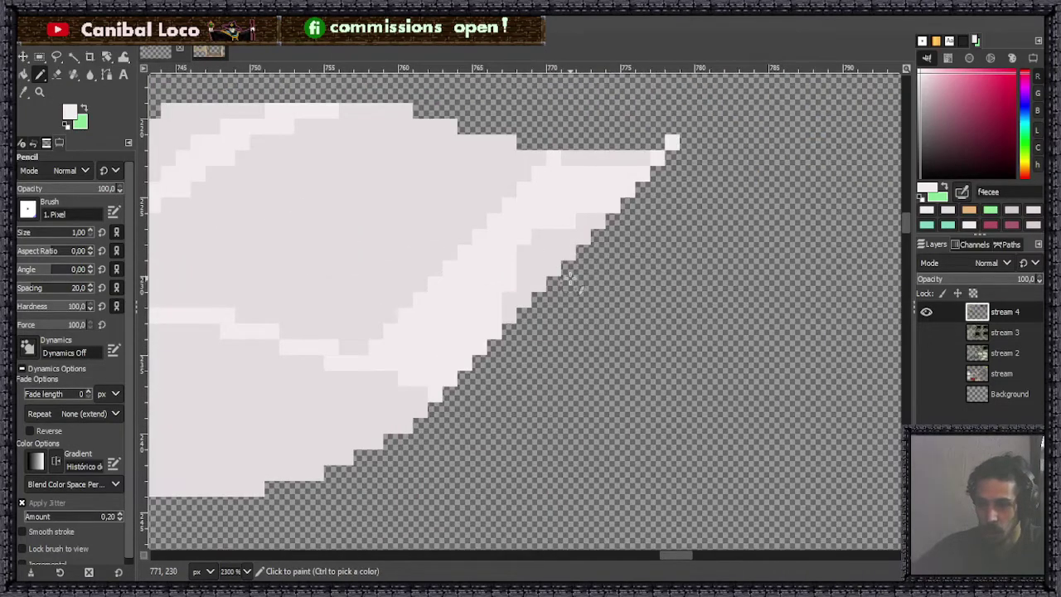
key("shift+e")
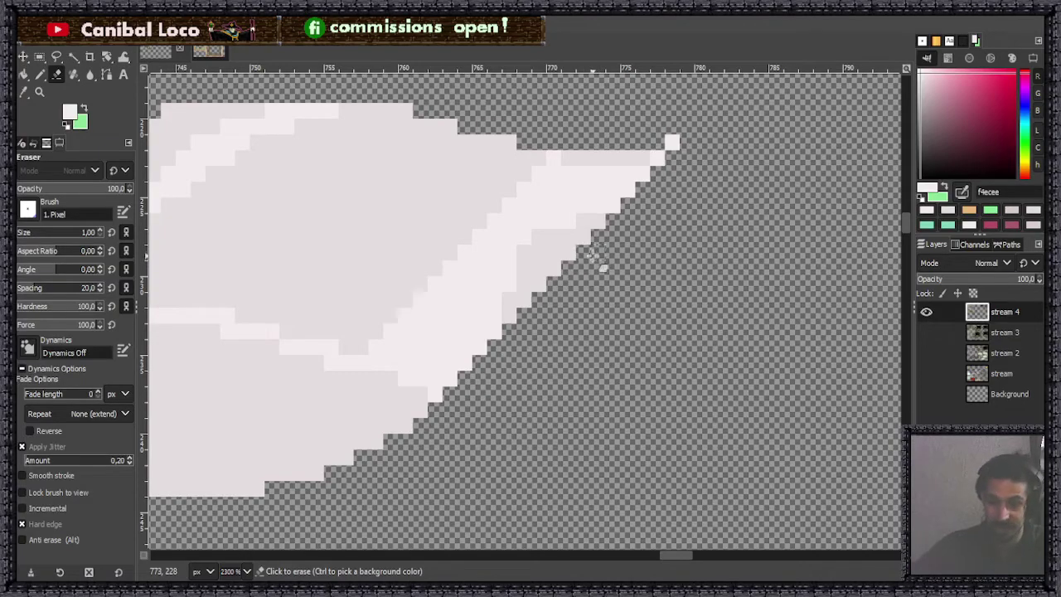
mouse_move(598, 267)
left_mouse_down()
mouse_move(571, 253)
mouse_move(561, 334)
left_mouse_up()
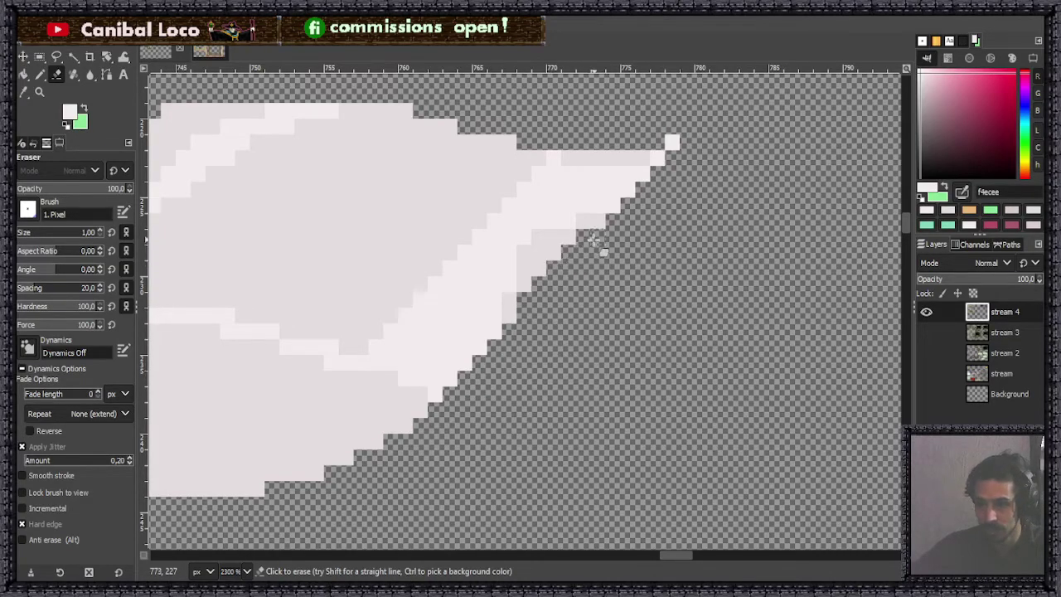
scroll(555, 346, "down", 1)
scroll(548, 346, "down", 4)
scroll(595, 296, "up", 4)
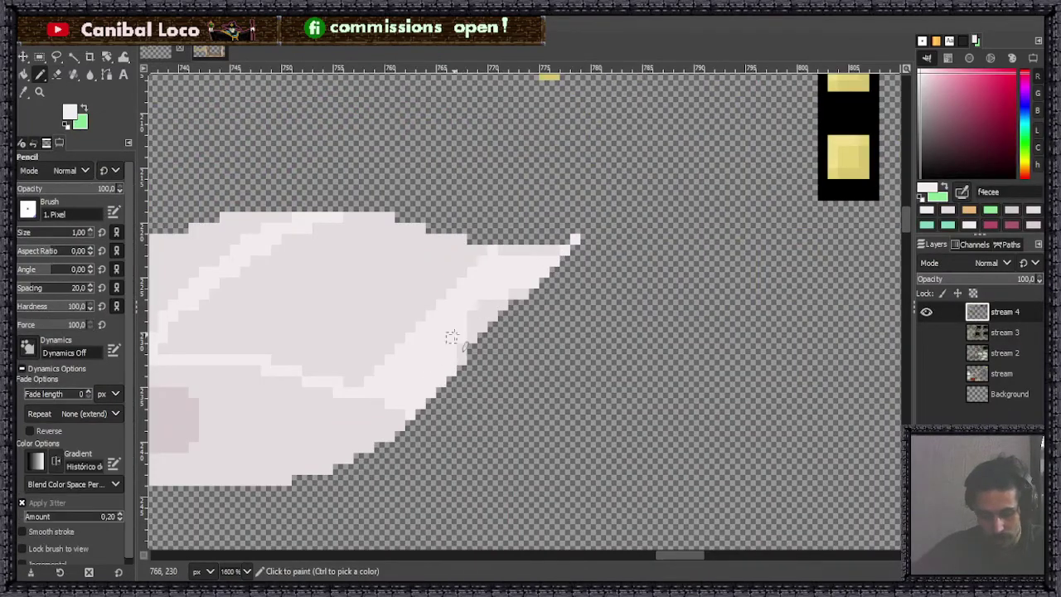
key("n")
scroll(495, 398, "down", 4)
scroll(389, 365, "down", 5)
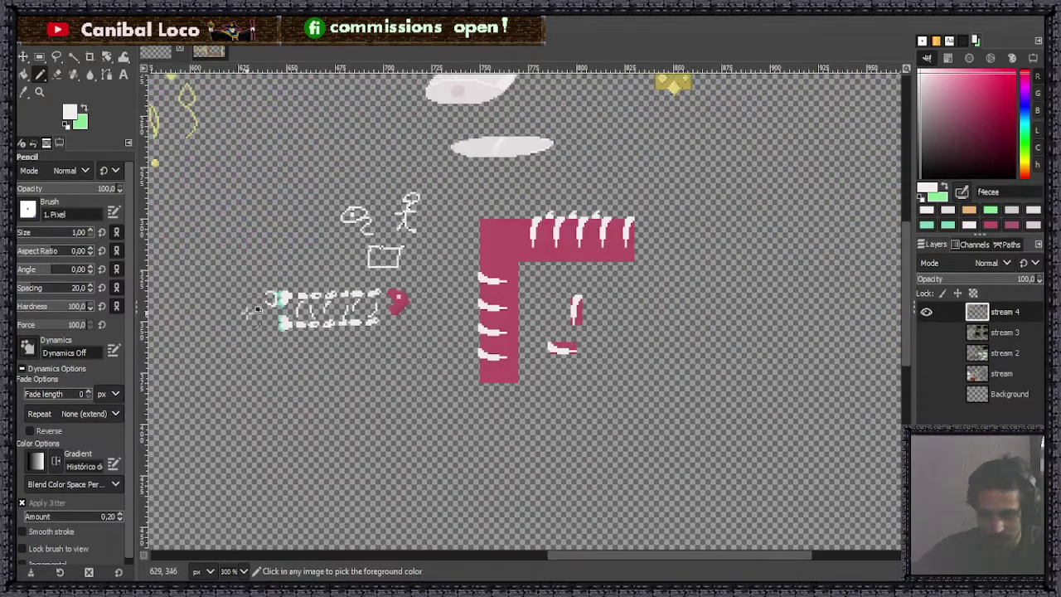
Step: Pick mint green 7fd9ba from the skeletal pattern and draw a stepped line along the notched right edge of the slanted block
scroll(280, 330, "up", 4)
scroll(286, 330, "up", 2)
left_click(394, 323, "ctrl")
scroll(396, 327, "down", 5)
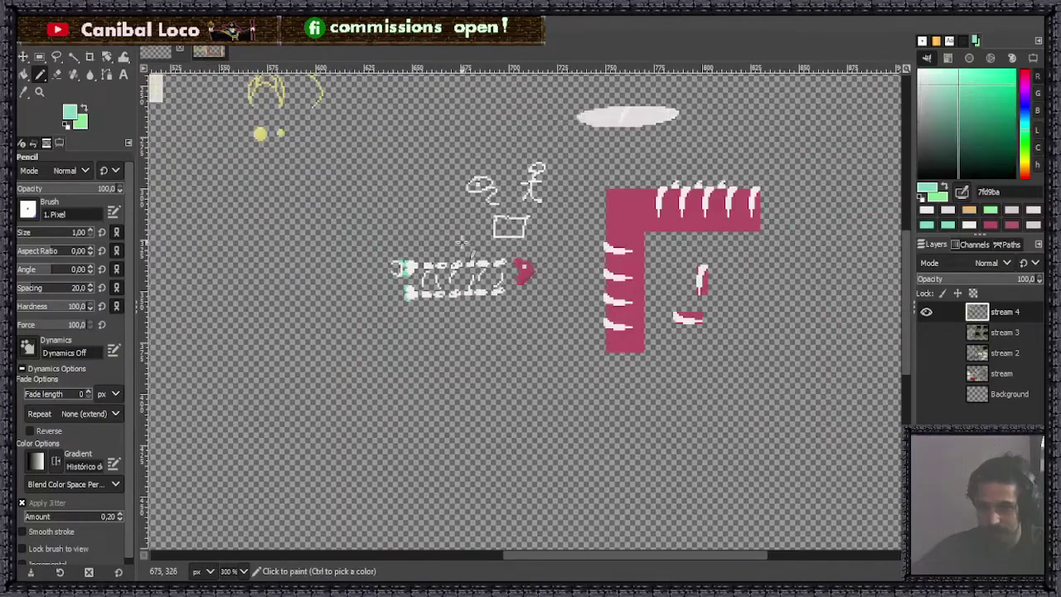
scroll(565, 270, "up", 5)
scroll(698, 253, "up", 6)
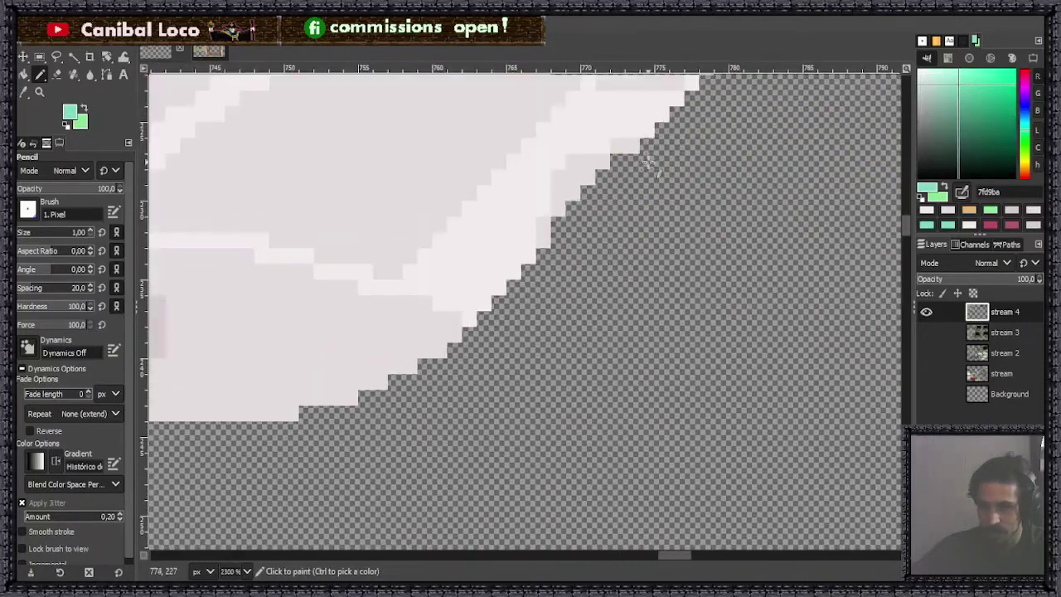
mouse_move(652, 150)
left_mouse_down()
mouse_move(632, 174)
mouse_move(589, 194)
mouse_move(587, 209)
mouse_move(573, 207)
mouse_move(558, 253)
left_mouse_up()
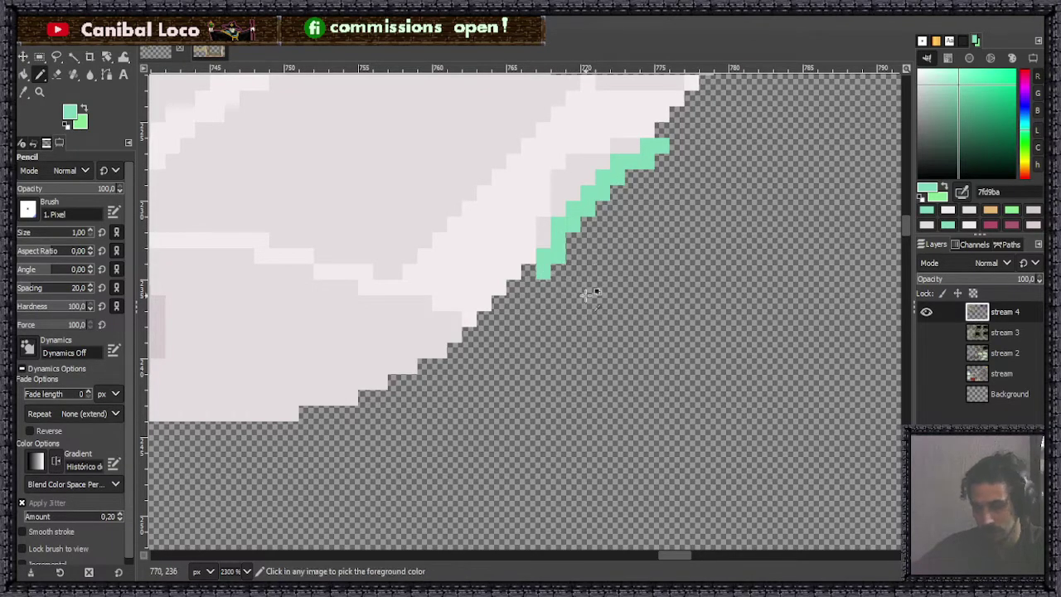
Step: Pick near-white from the border's spikes and paint a solid rounded stub just outside the block's mint green line
scroll(609, 232, "down", 3, "ctrl")
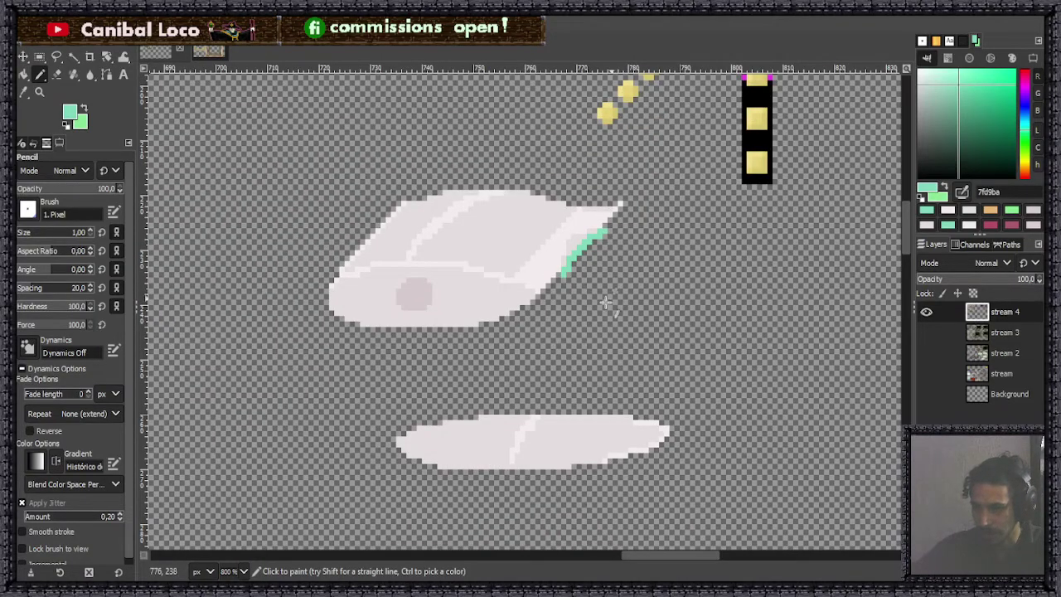
scroll(581, 241, "down", 5)
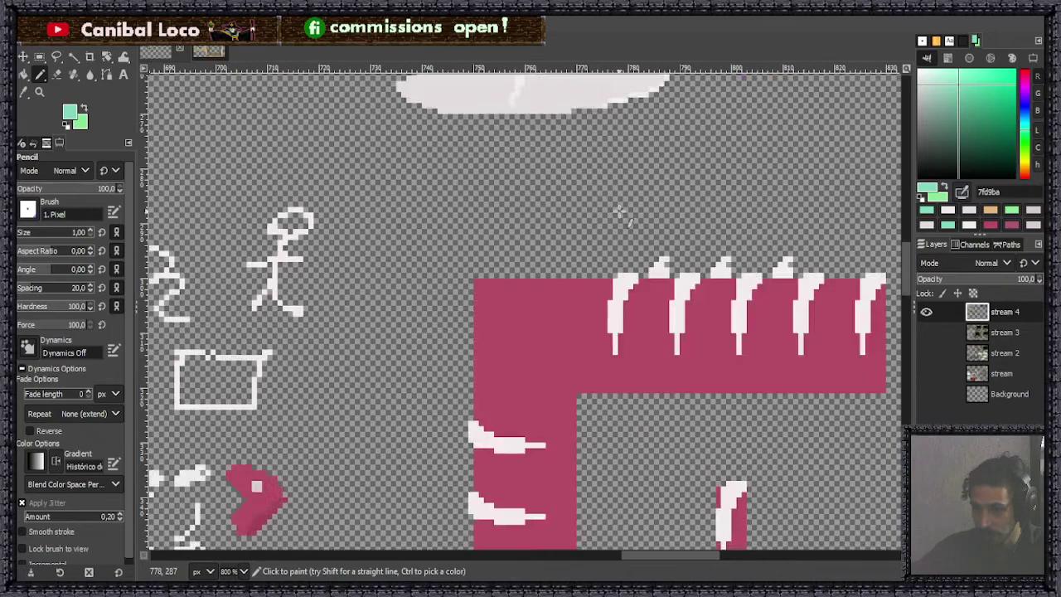
left_click(637, 277, "ctrl")
scroll(641, 276, "up", 2)
scroll(642, 276, "up", 4)
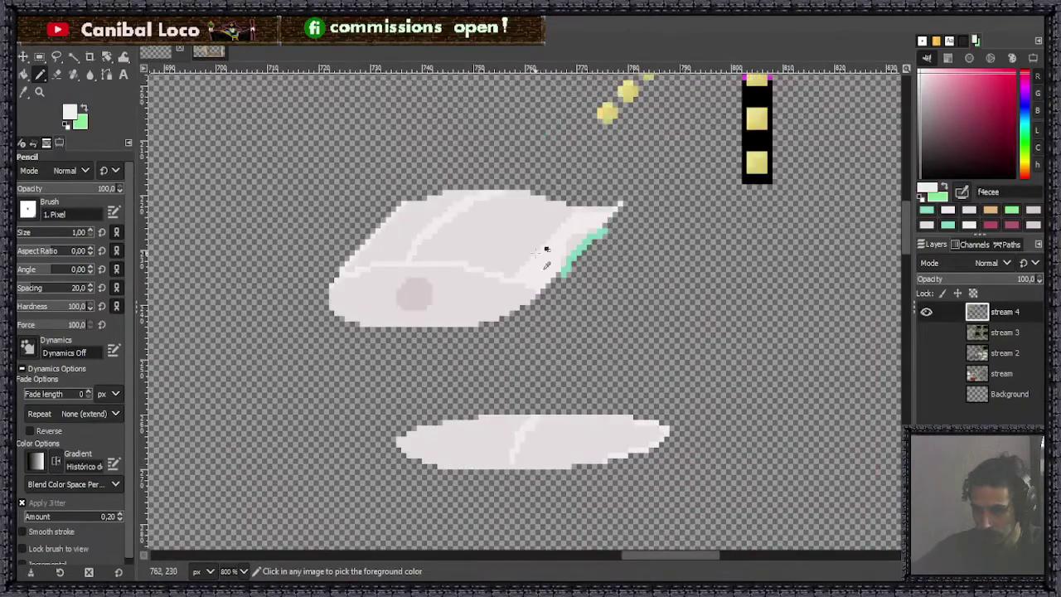
scroll(623, 257, "up", 2)
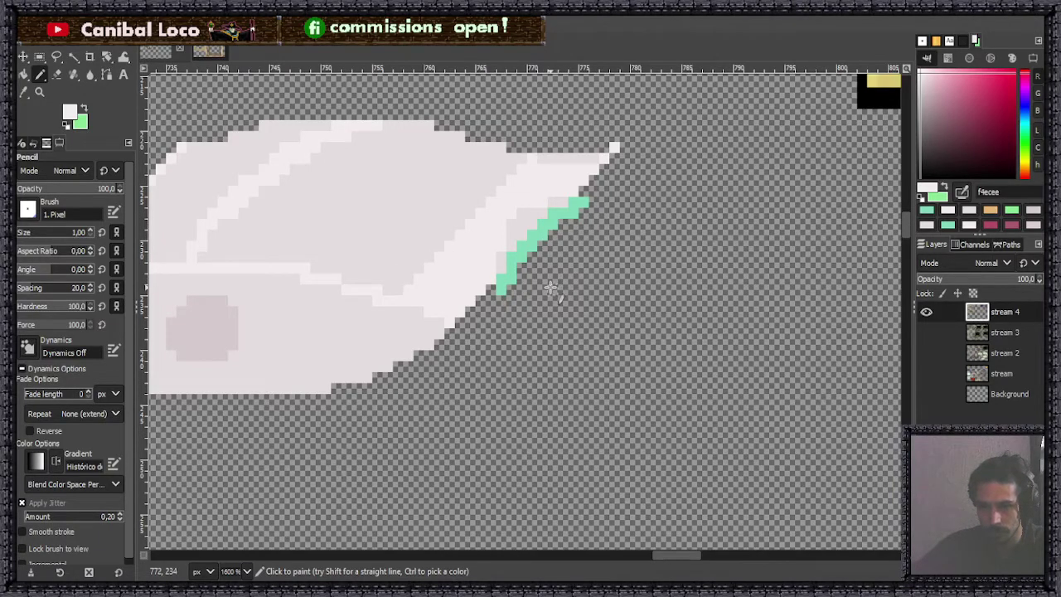
mouse_move(543, 280)
left_mouse_down()
mouse_move(606, 232)
mouse_move(562, 244)
mouse_move(559, 292)
mouse_move(576, 235)
mouse_move(542, 272)
mouse_move(559, 281)
mouse_move(541, 277)
mouse_move(553, 290)
mouse_move(591, 292)
mouse_move(553, 291)
mouse_move(578, 299)
left_mouse_up()
key("ctrl+z")
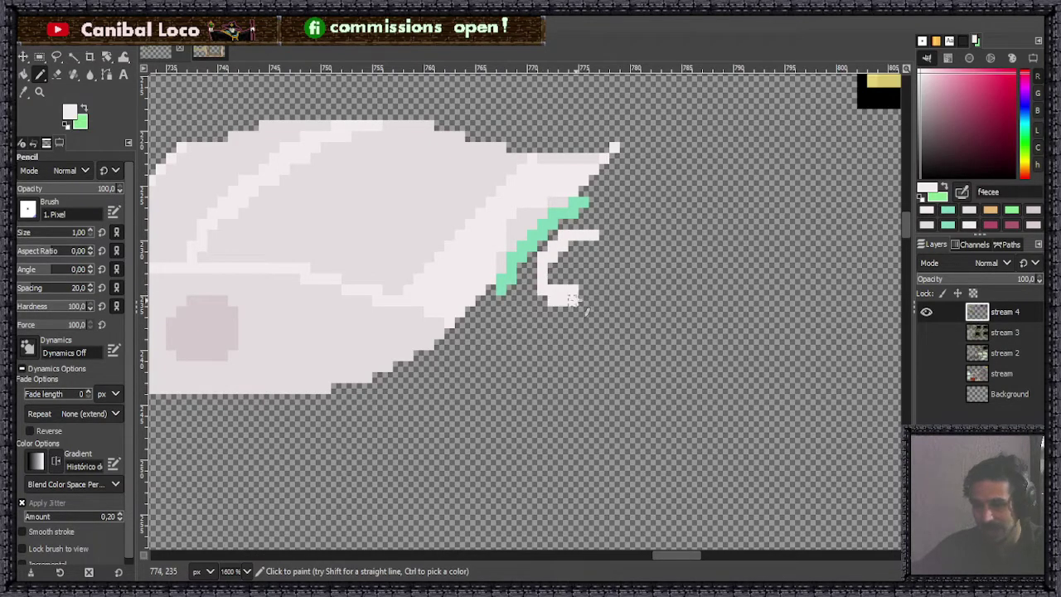
mouse_move(587, 235)
left_mouse_down()
mouse_move(612, 247)
mouse_move(615, 275)
mouse_move(614, 266)
mouse_move(589, 275)
mouse_move(572, 266)
mouse_move(562, 278)
mouse_move(584, 257)
mouse_move(570, 269)
mouse_move(612, 266)
mouse_move(574, 289)
mouse_move(635, 312)
mouse_move(661, 322)
left_mouse_up()
mouse_move(616, 274)
left_mouse_down()
mouse_move(688, 290)
mouse_move(611, 291)
mouse_move(627, 312)
mouse_move(663, 299)
mouse_move(604, 280)
left_mouse_up()
Step: Extend the near-white stub into a long tail tapering to the right with a one-pixel tip, and save the image
scroll(638, 282, "down", 3, "ctrl")
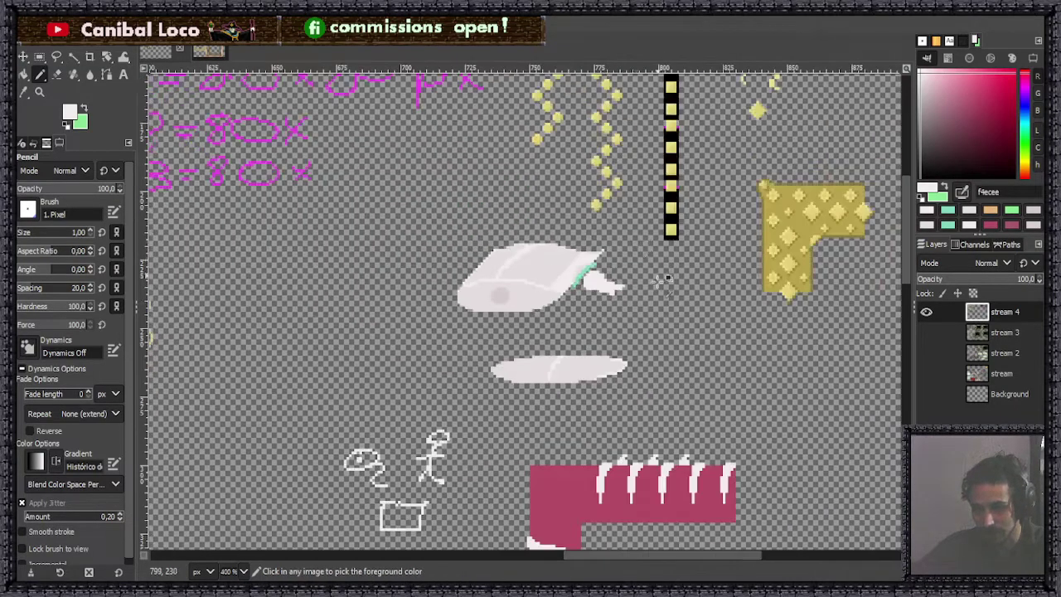
scroll(663, 254, "up", 2, "ctrl")
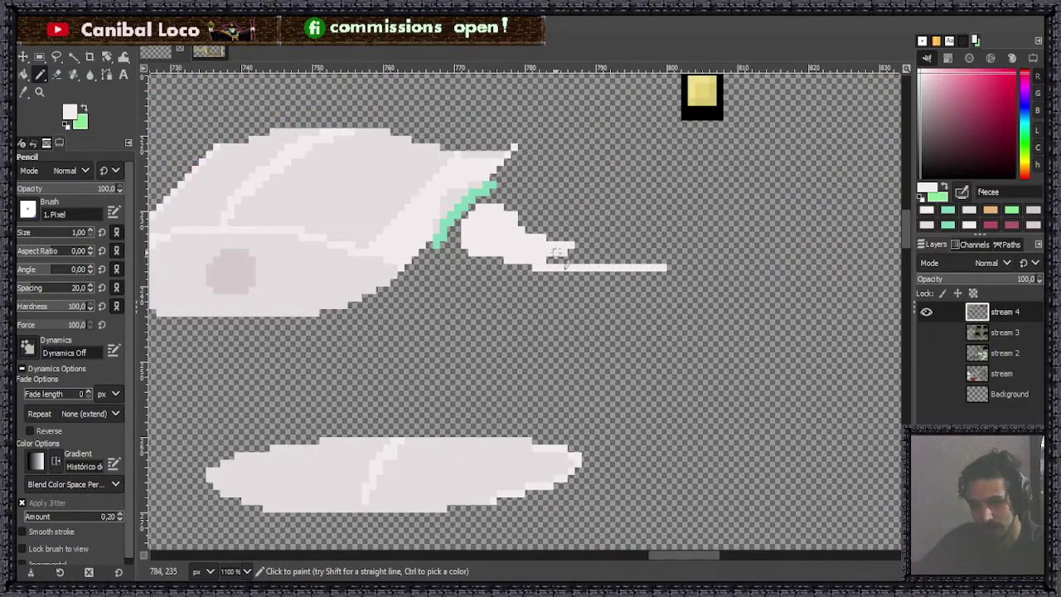
left_click_drag(547, 274, 674, 275)
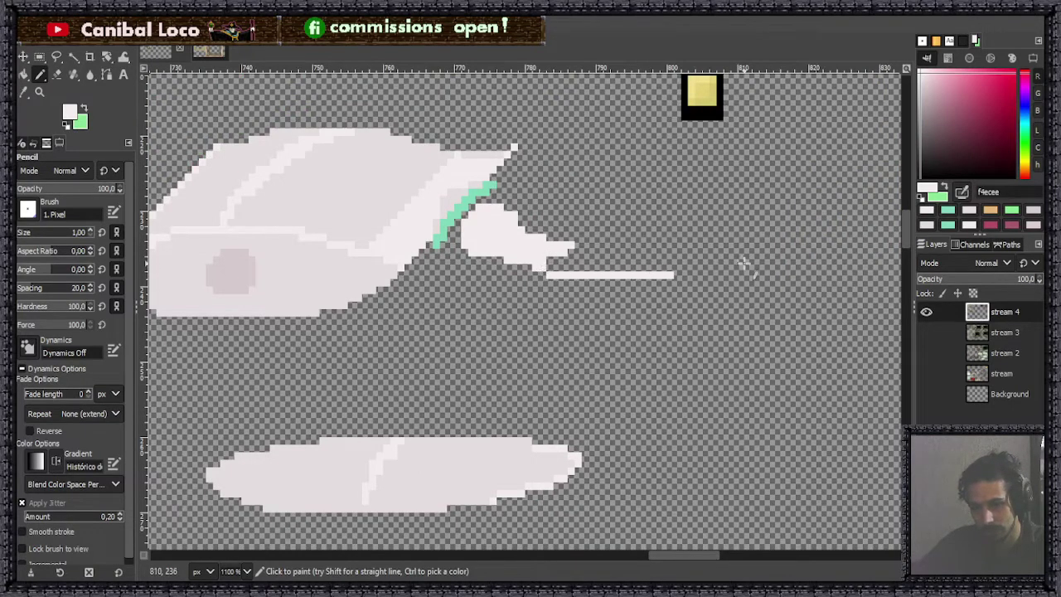
left_click_drag(556, 246, 723, 260)
left_click_drag(555, 264, 674, 267)
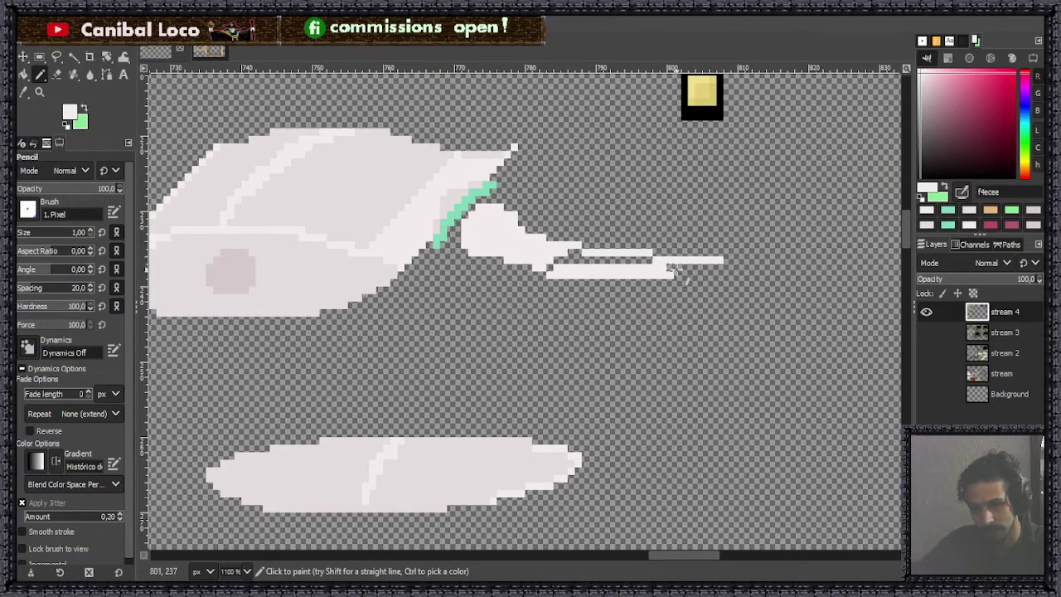
mouse_move(546, 273)
left_mouse_down()
mouse_move(593, 261)
mouse_move(675, 263)
mouse_move(563, 253)
left_mouse_up()
left_click_drag(674, 267, 752, 268)
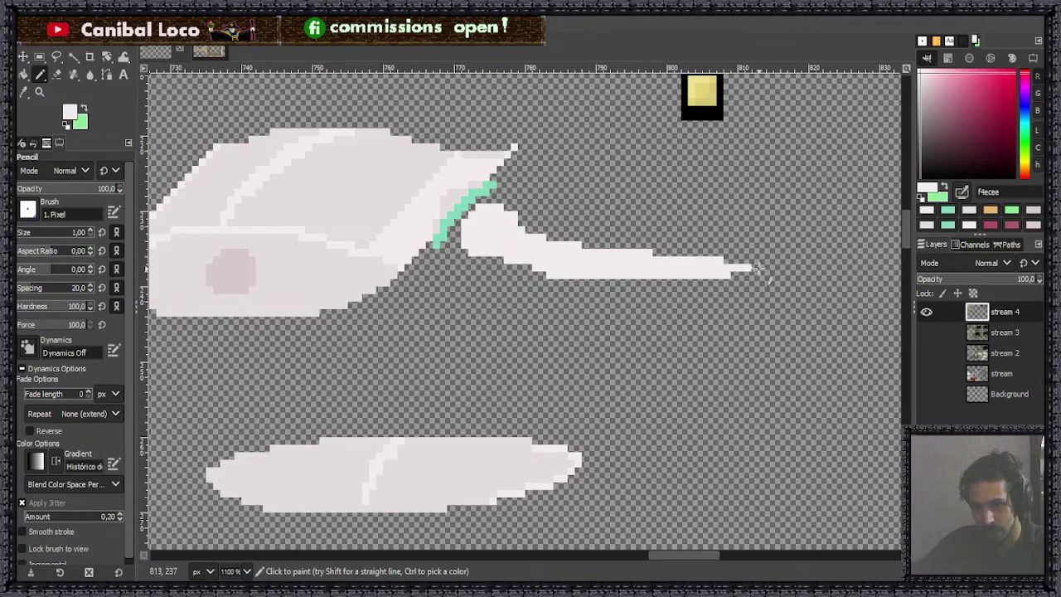
scroll(613, 319, "down", 4)
key("ctrl+s")
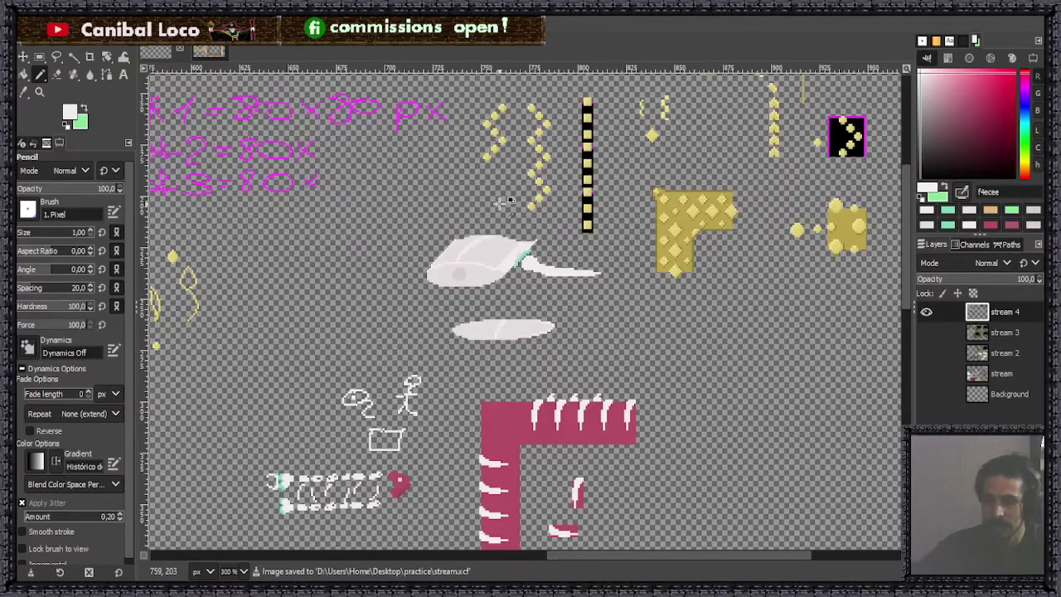
scroll(452, 240, "up", 3)
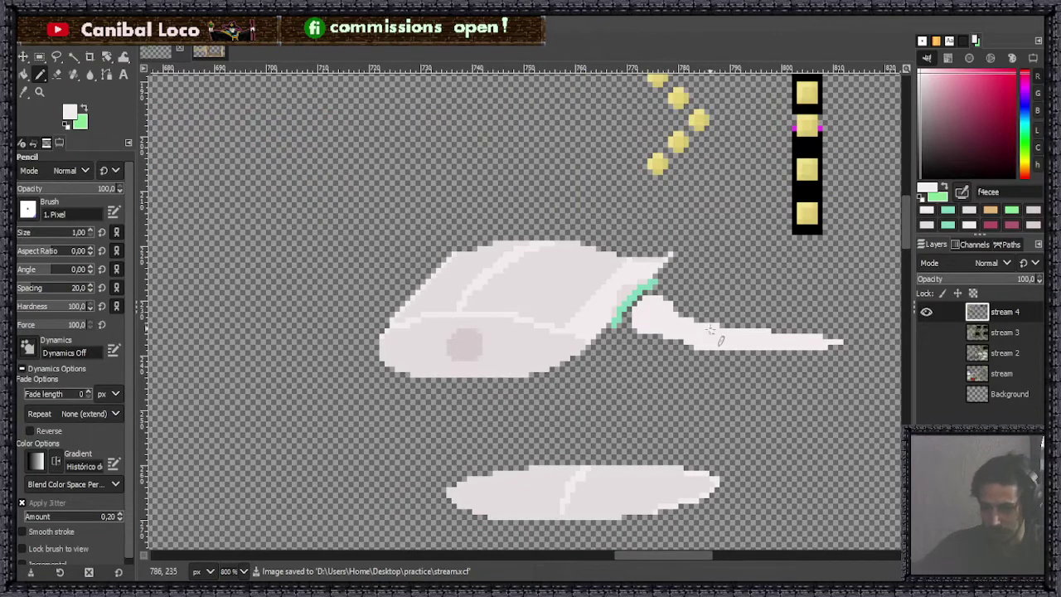
key("shift+e")
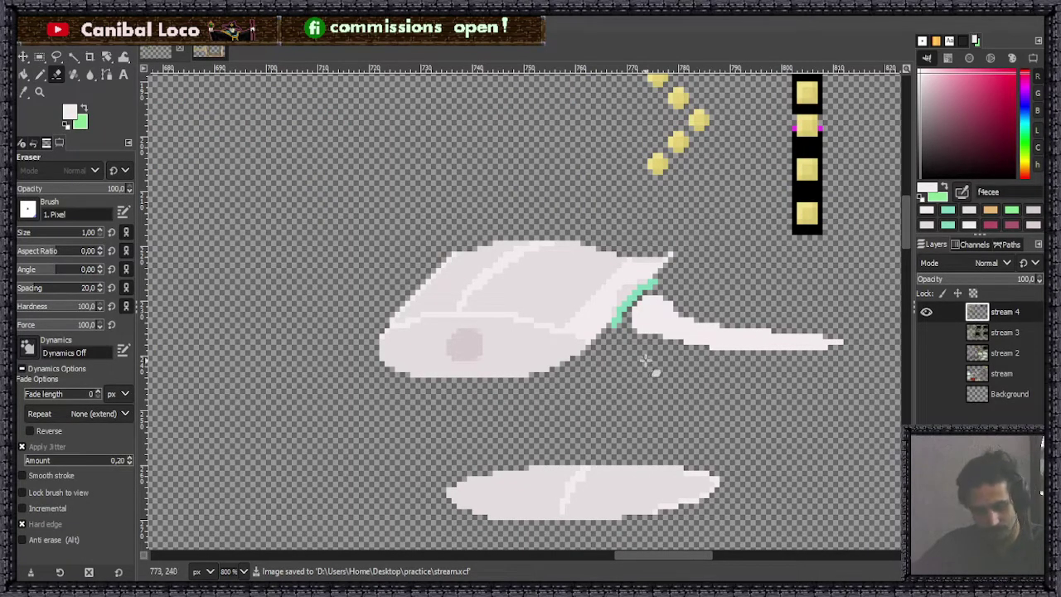
key("n")
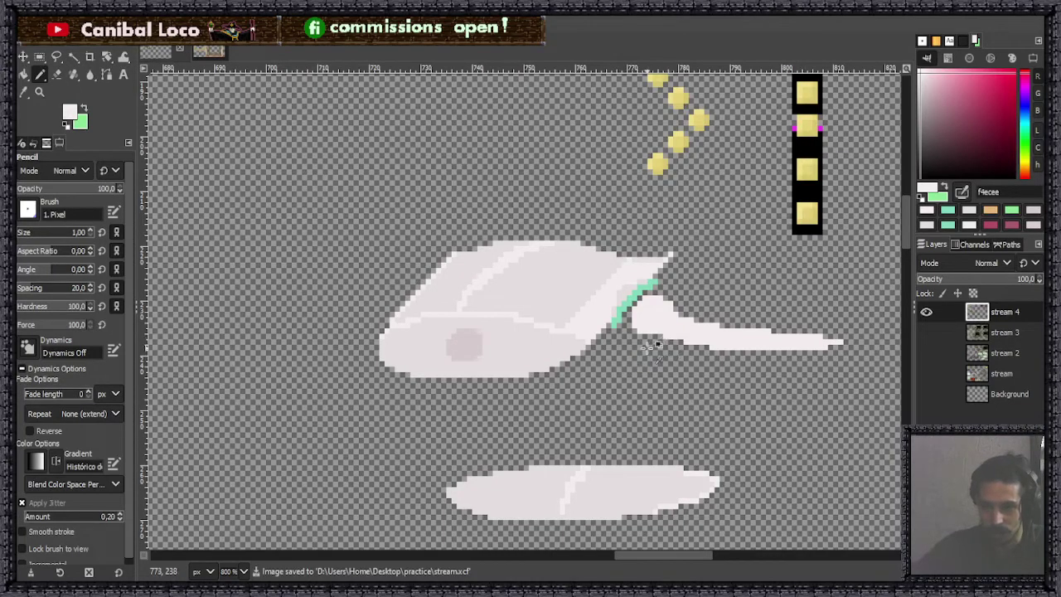
scroll(641, 290, "down", 3)
scroll(641, 291, "up", 1)
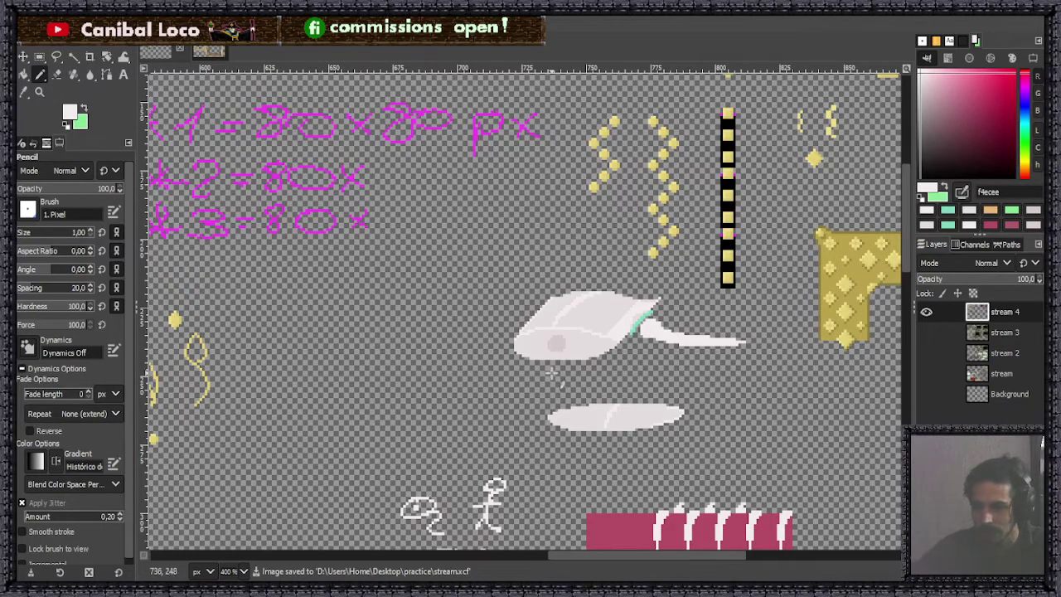
scroll(643, 383, "down", 4)
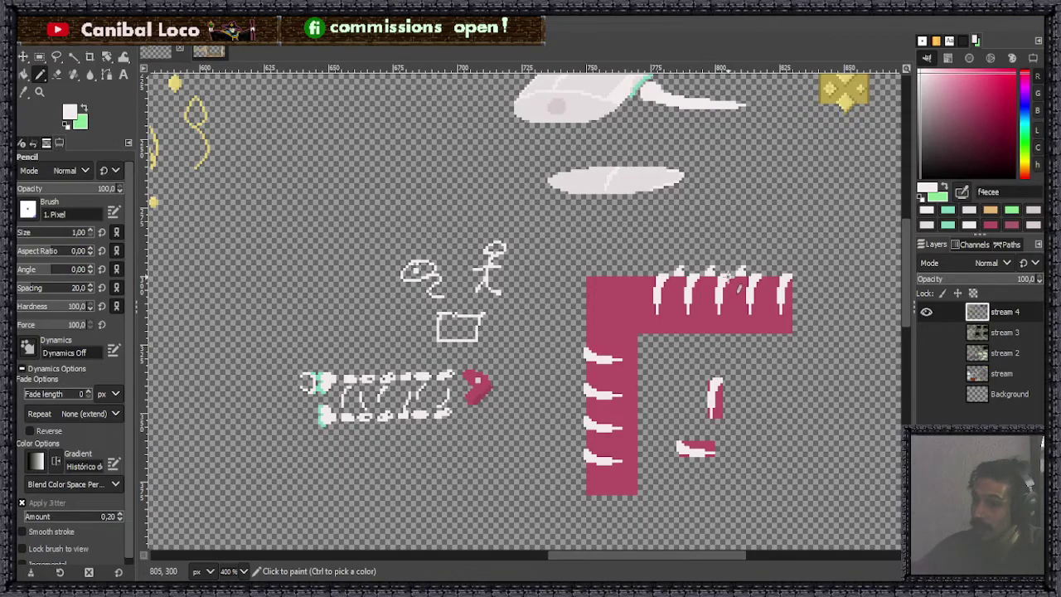
Step: Select the first small spike above the pink border's upper edge with a 6 × 5 px rectangle and cut it
scroll(775, 261, "up", 4, "ctrl")
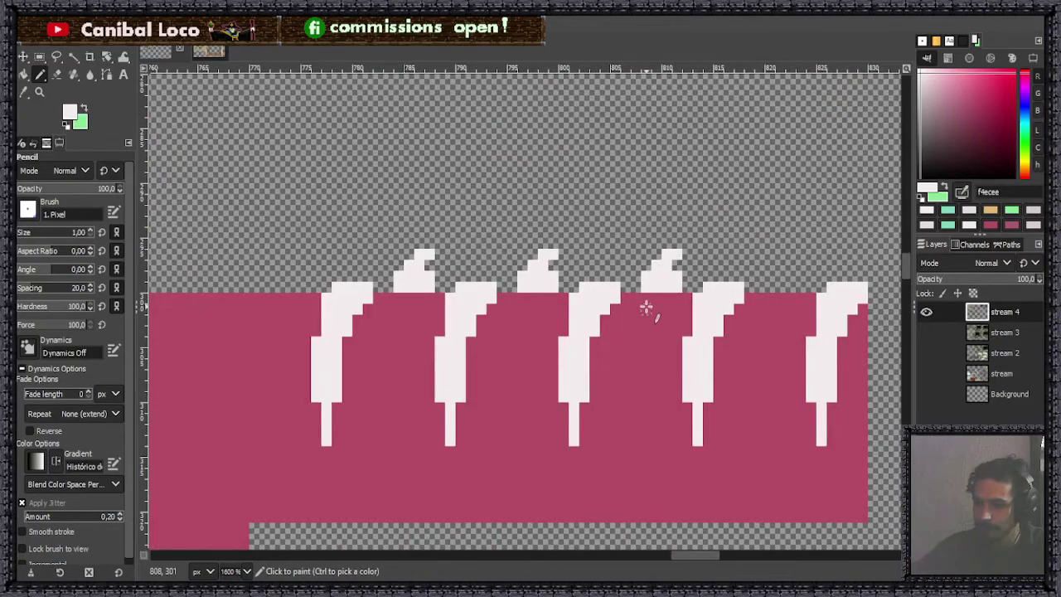
key("r")
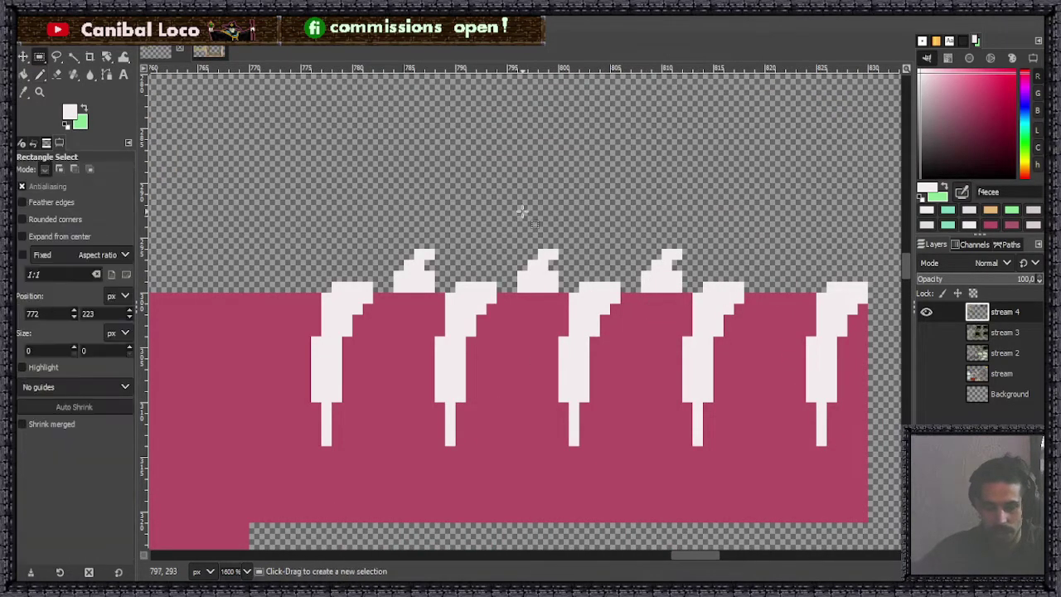
left_click_drag(380, 240, 445, 292)
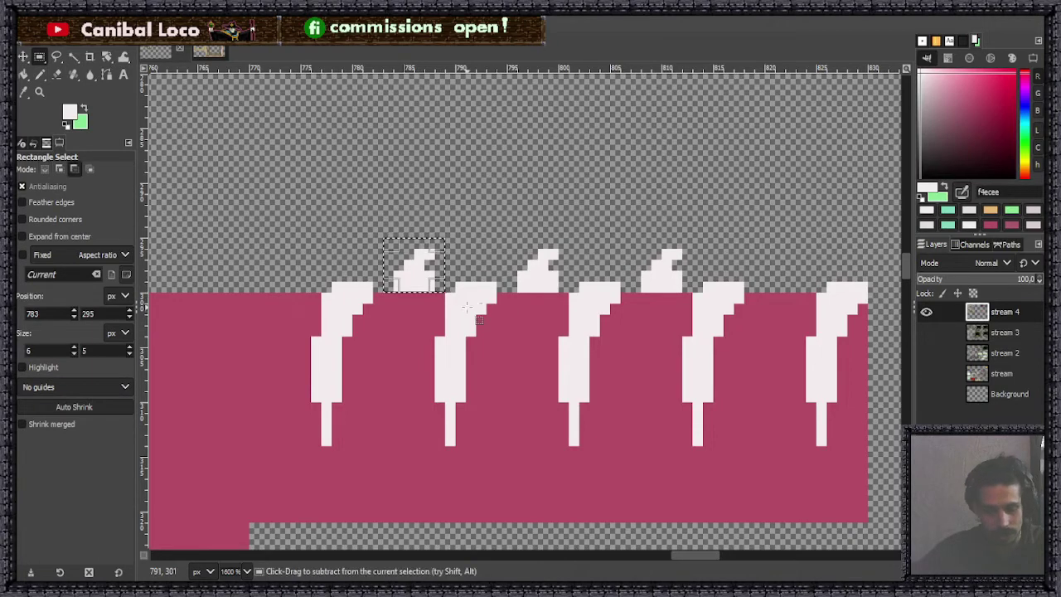
key("ctrl+c")
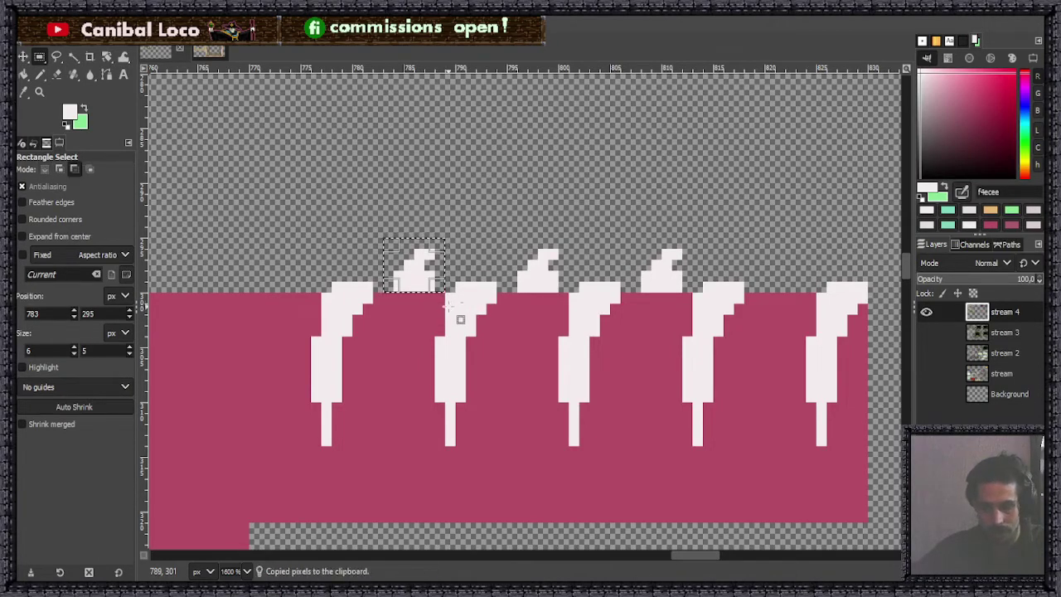
key("ctrl+x")
left_click(567, 252)
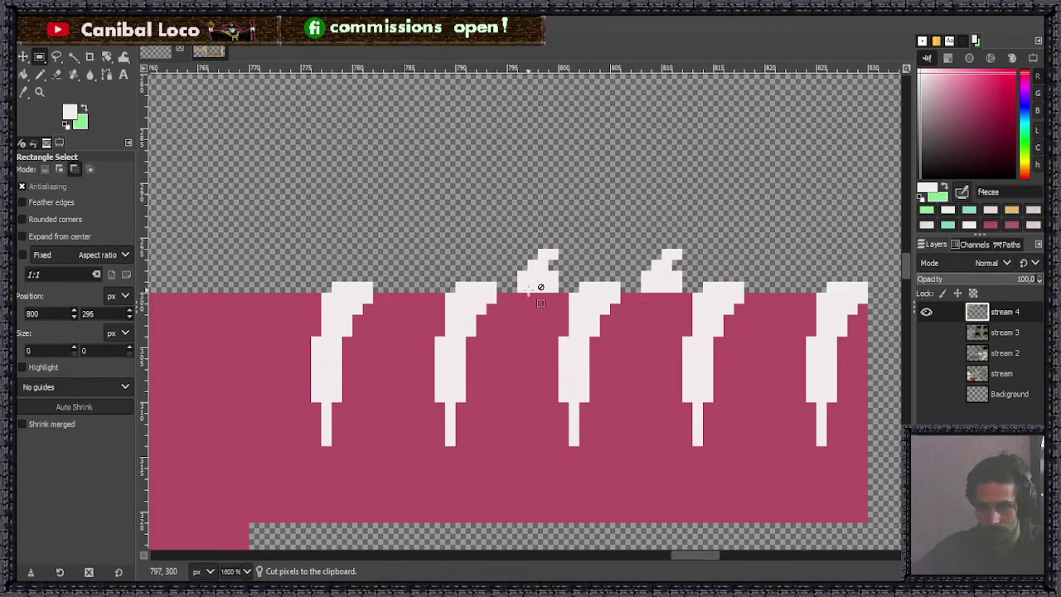
Step: Paste the cut spike, move it to the empty area above the skeletal pattern, and anchor it on the stream 4 layer
scroll(514, 246, "down", 5)
key("ctrl+v")
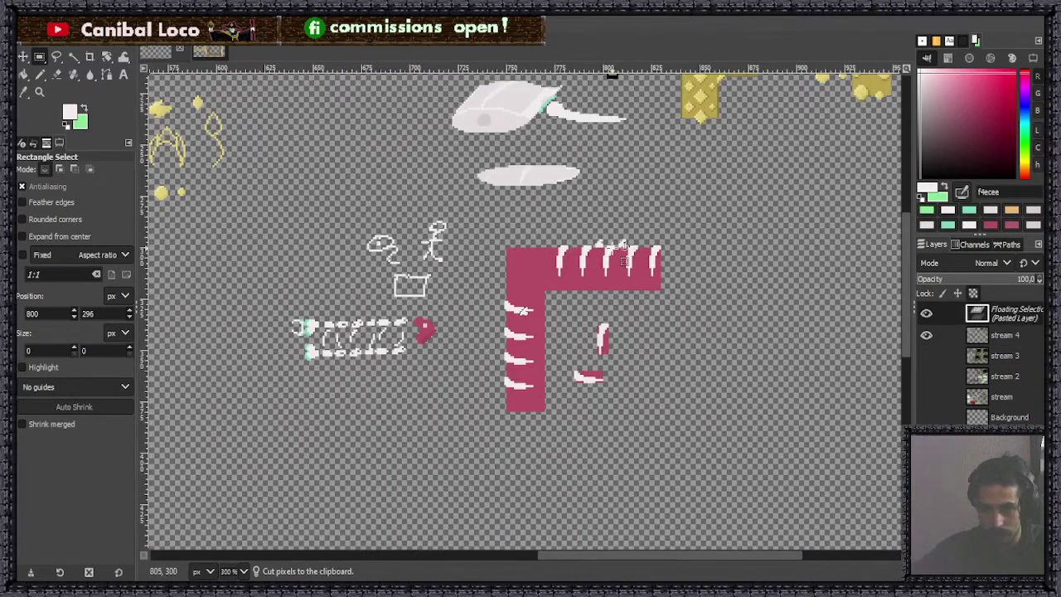
left_click_drag(618, 254, 600, 257)
key("ctrl")
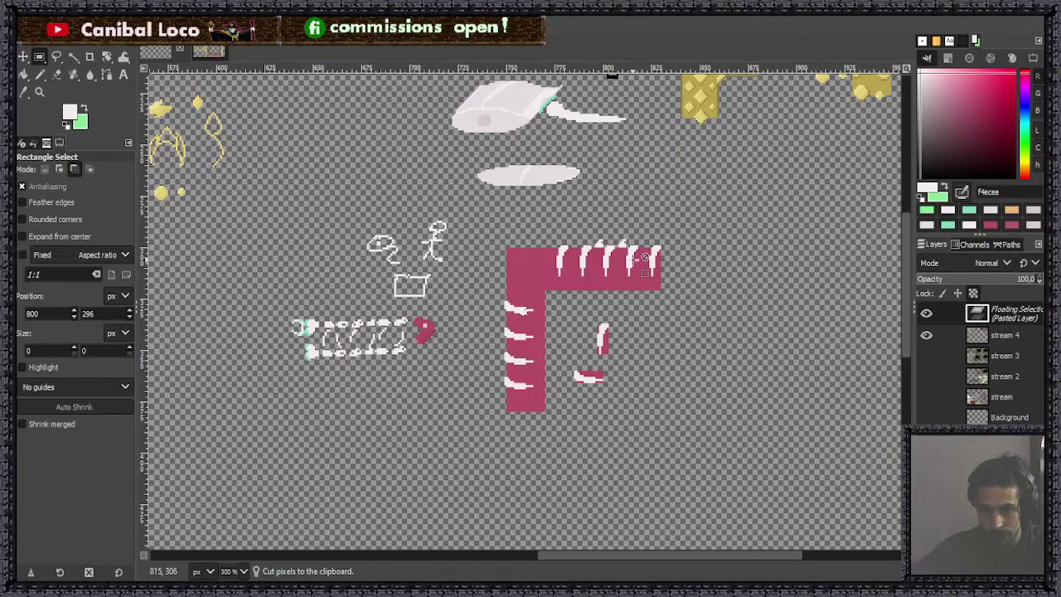
scroll(522, 310, "up", 4)
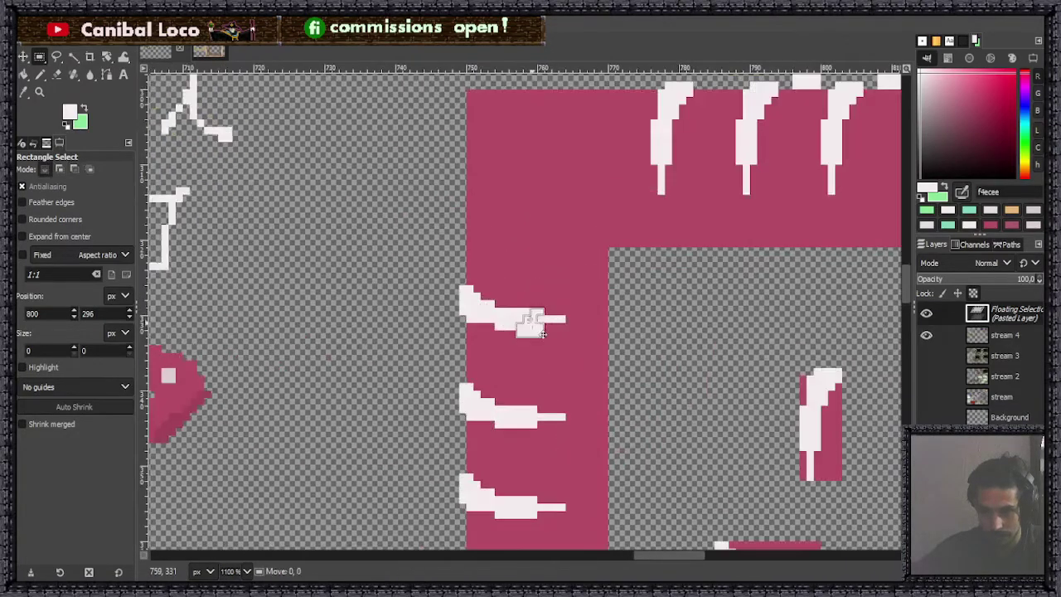
scroll(538, 263, "left", 8)
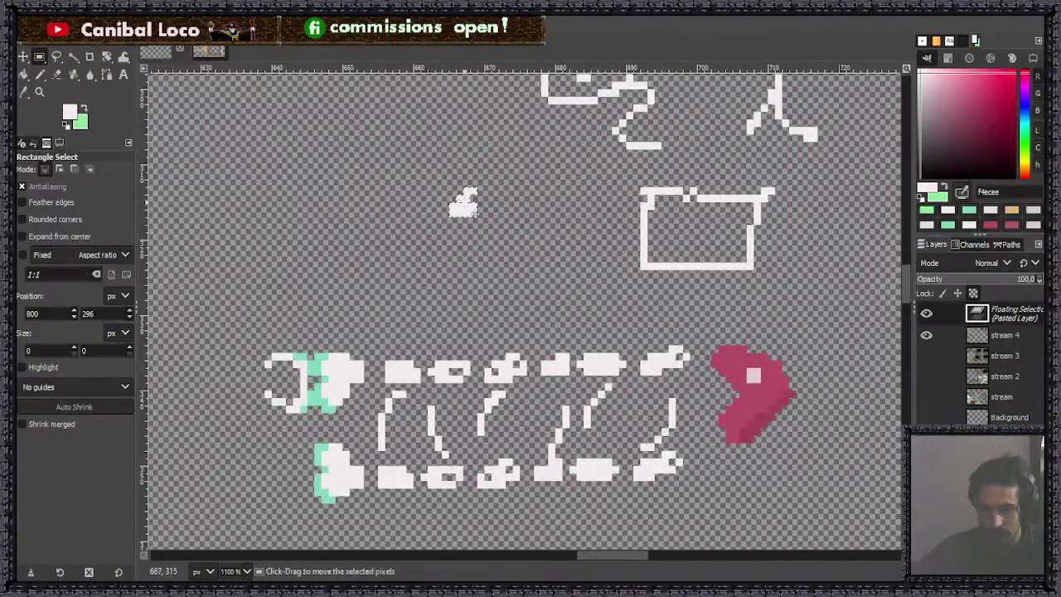
left_click(539, 264)
Step: Delete the two remaining small spikes above the pink border's upper edge and clear the selection
scroll(539, 264, "down", 5)
scroll(547, 153, "up", 4)
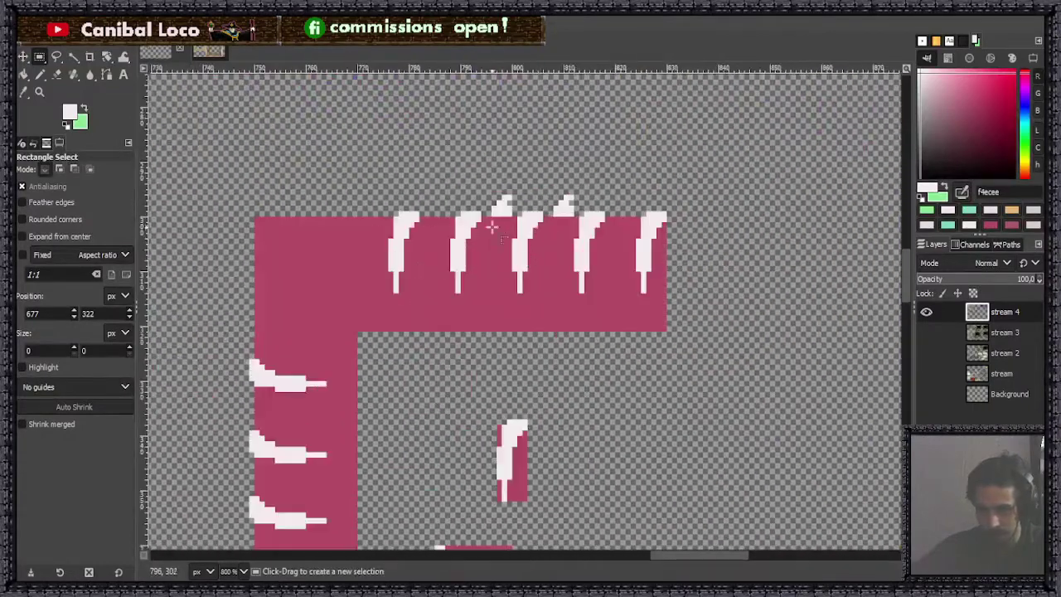
scroll(548, 153, "up", 2)
left_click_drag(434, 311, 487, 390)
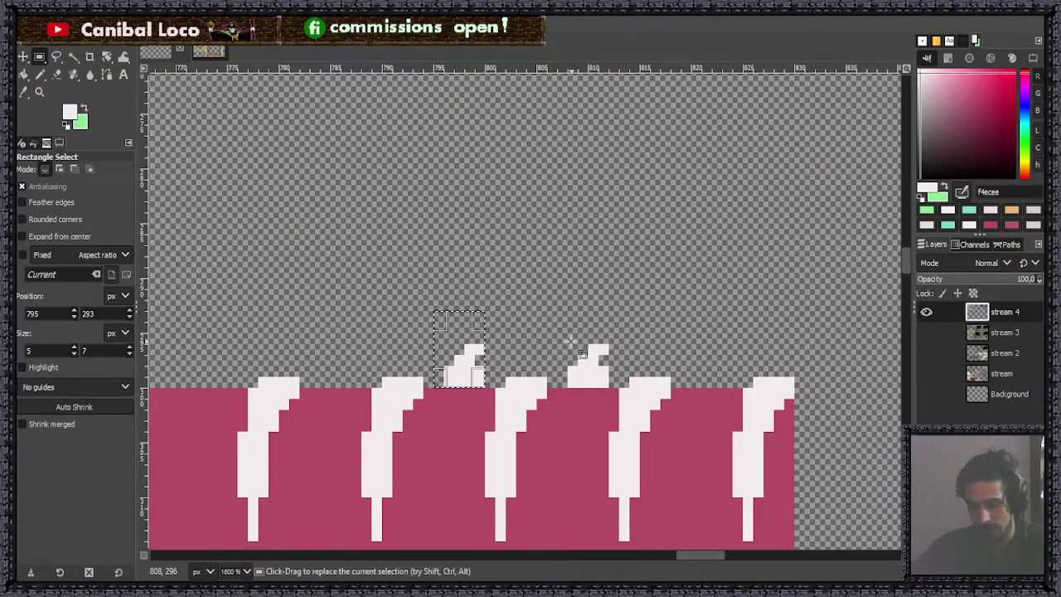
key("Delete")
left_click_drag(557, 335, 627, 403)
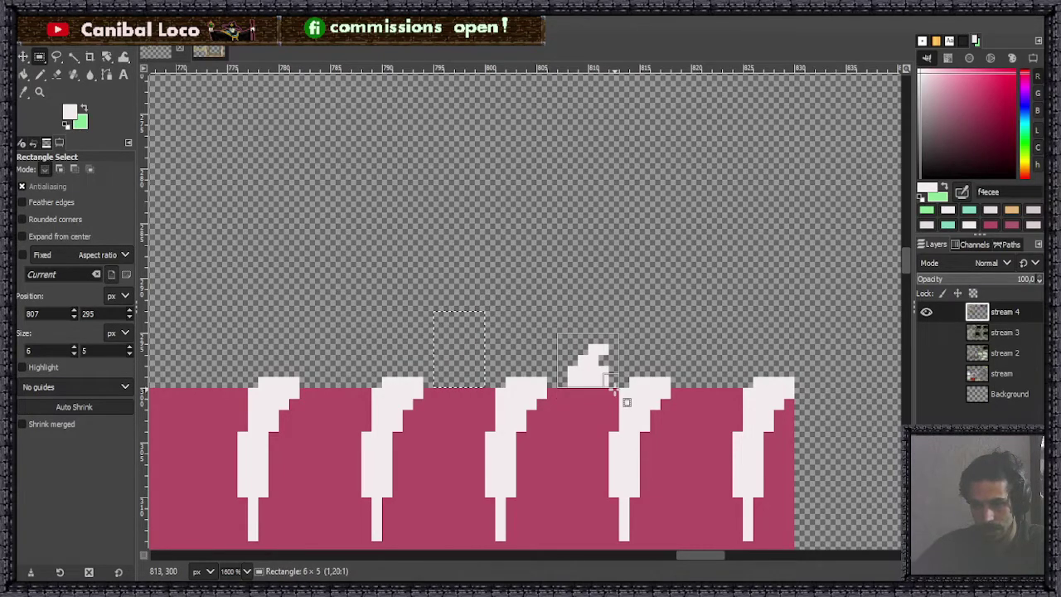
left_click(590, 312)
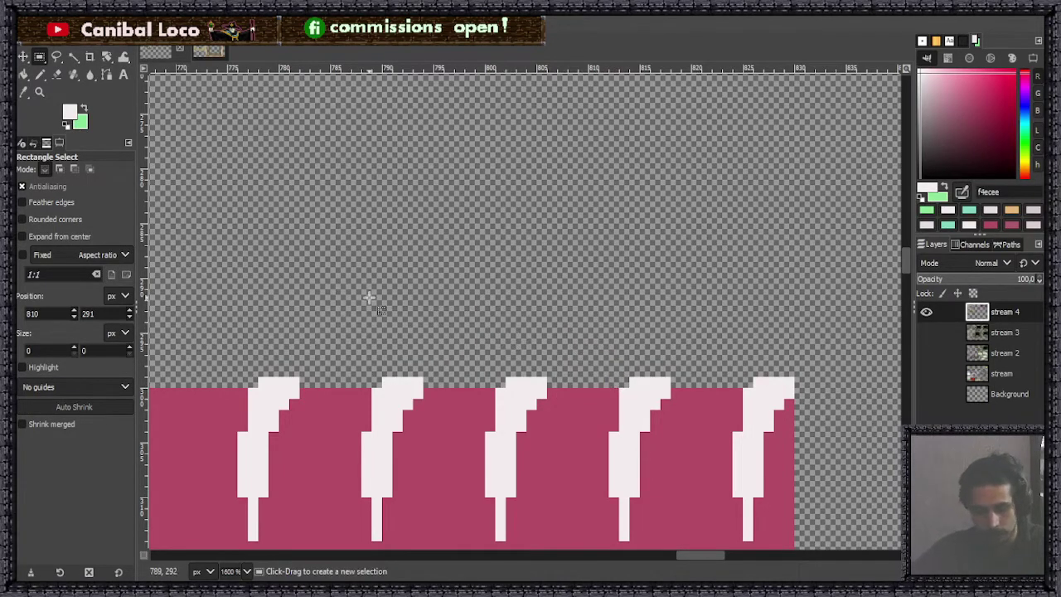
Step: Pick the pale grey e4dcde from the oval and pencil a two-row stepped cap around the top of the second upper-edge spike
key("n")
scroll(448, 365, "up", 2)
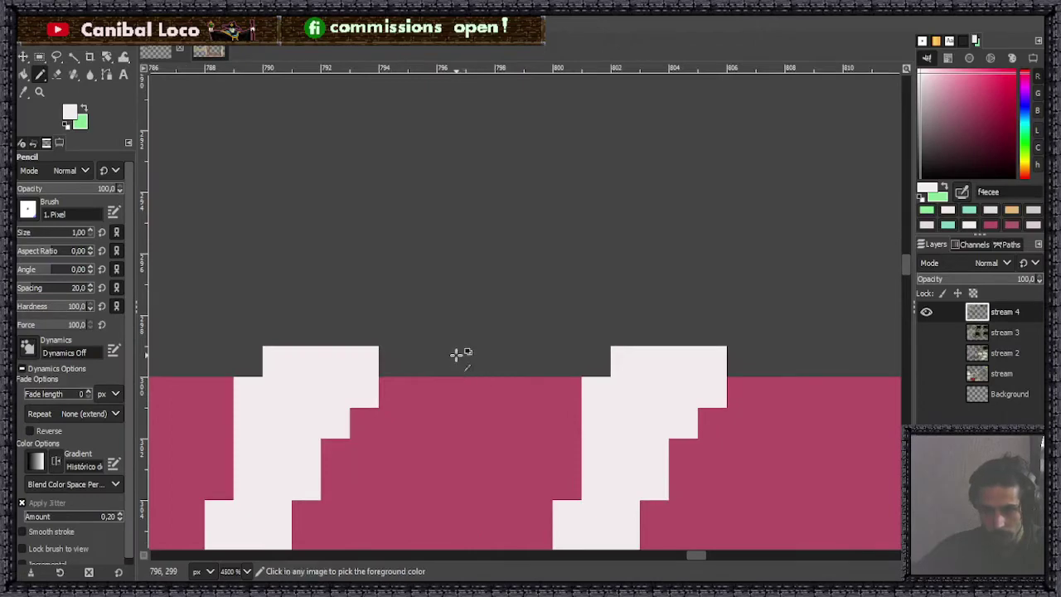
scroll(460, 348, "down", 4)
left_click(370, 136, "ctrl")
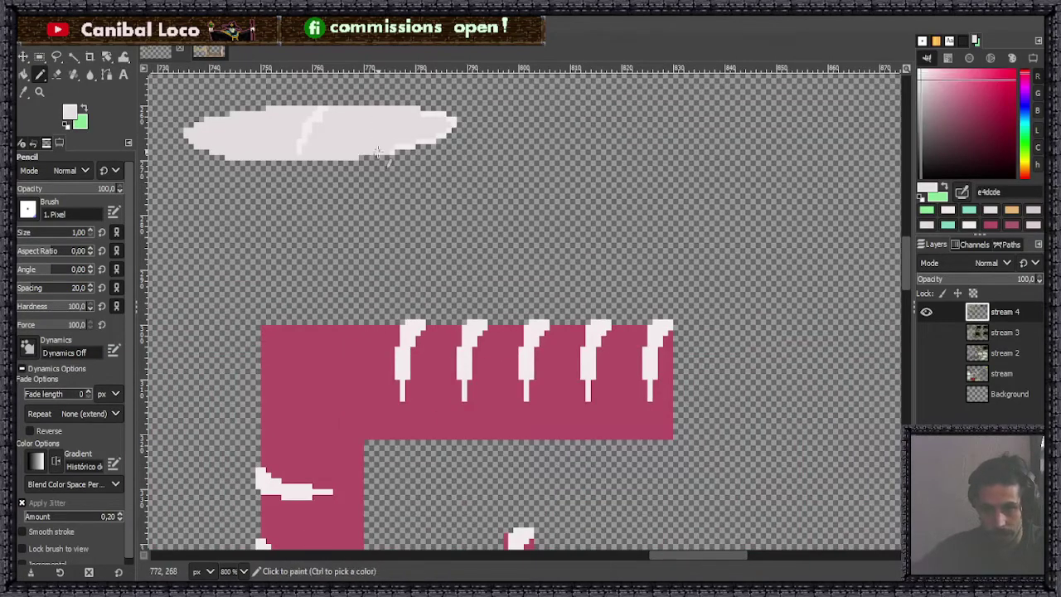
scroll(459, 327, "up", 2)
scroll(456, 344, "up", 2)
left_click_drag(489, 309, 443, 308)
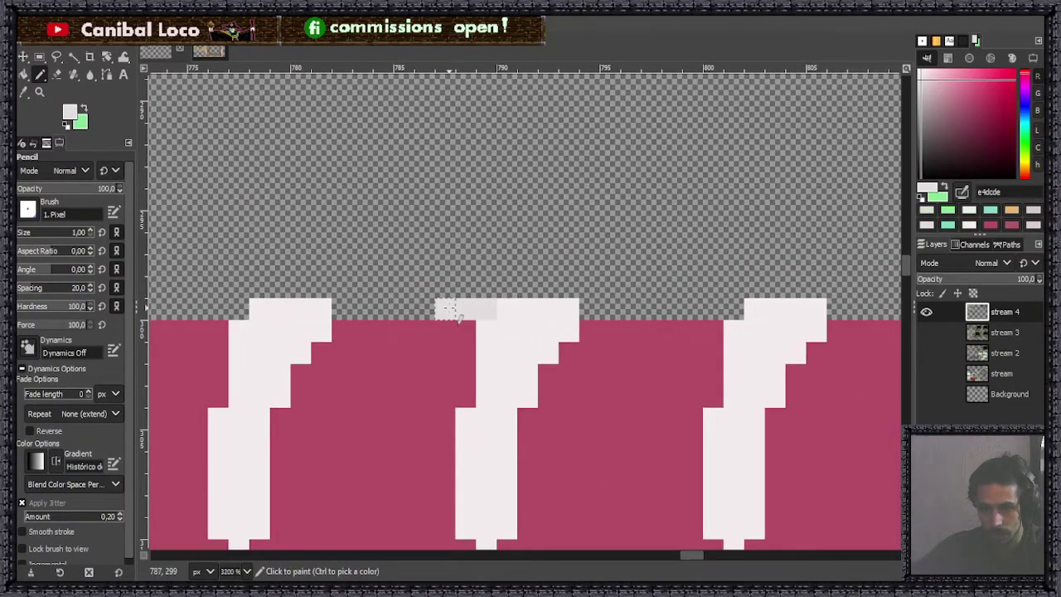
mouse_move(613, 310)
left_mouse_down()
mouse_move(481, 286)
mouse_move(610, 294)
left_mouse_up()
scroll(610, 296, "down", 4)
scroll(619, 308, "up", 5)
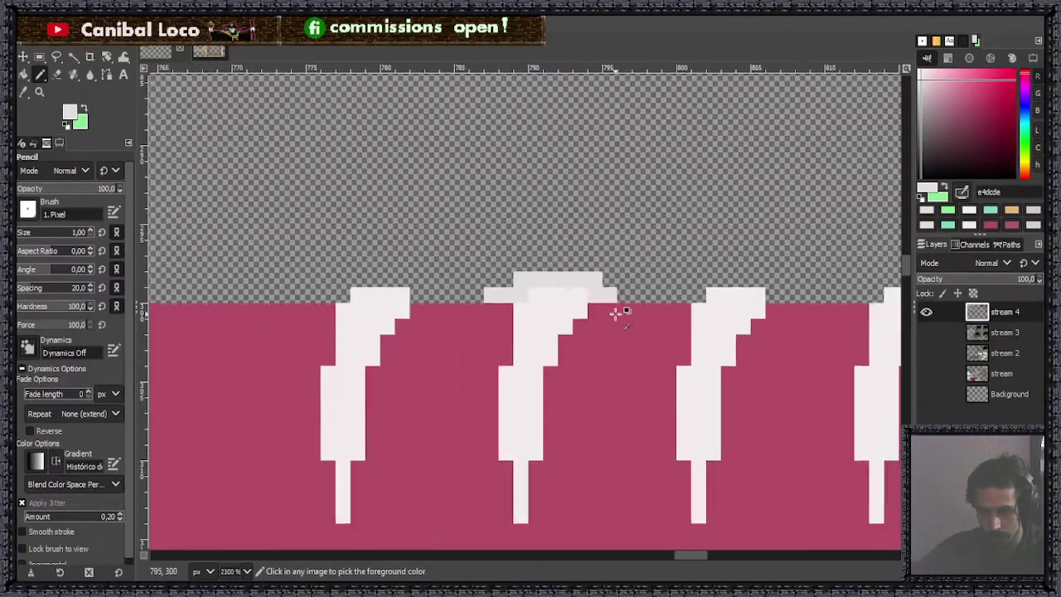
left_click(633, 278)
scroll(633, 278, "down", 4)
scroll(522, 296, "up", 5)
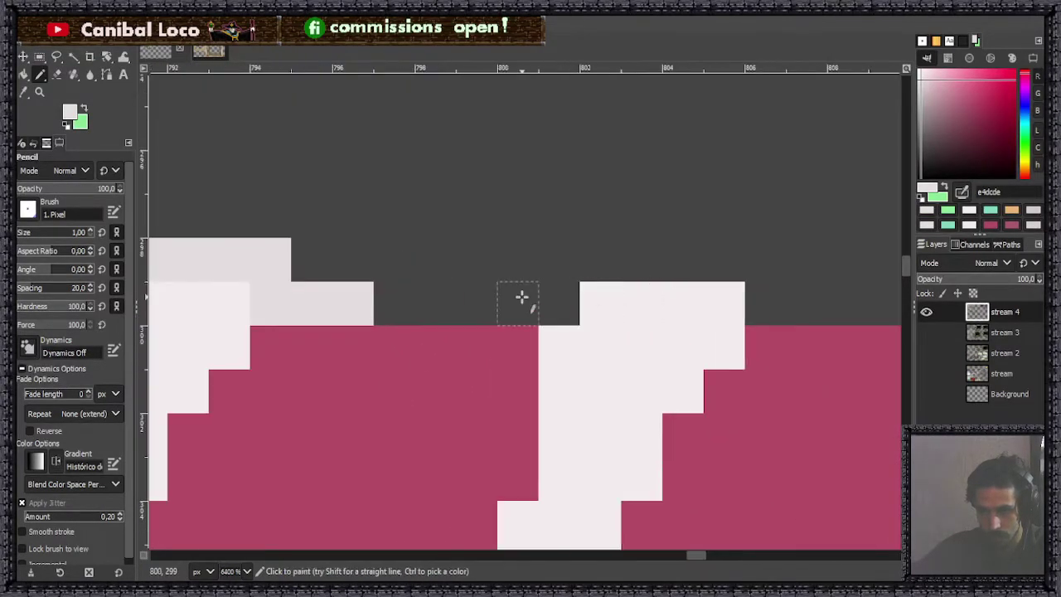
scroll(494, 286, "down", 4)
scroll(378, 307, "up", 4)
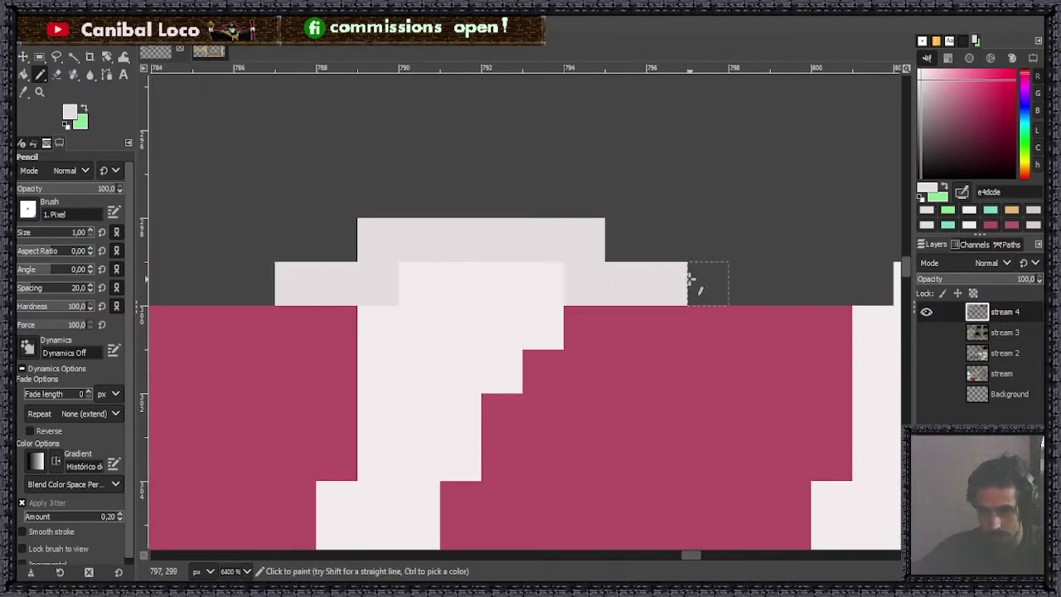
Step: Erase one pixel from each end of the second spike's cap so its lower row is 8 px wide
key("shift+e")
left_click(664, 282)
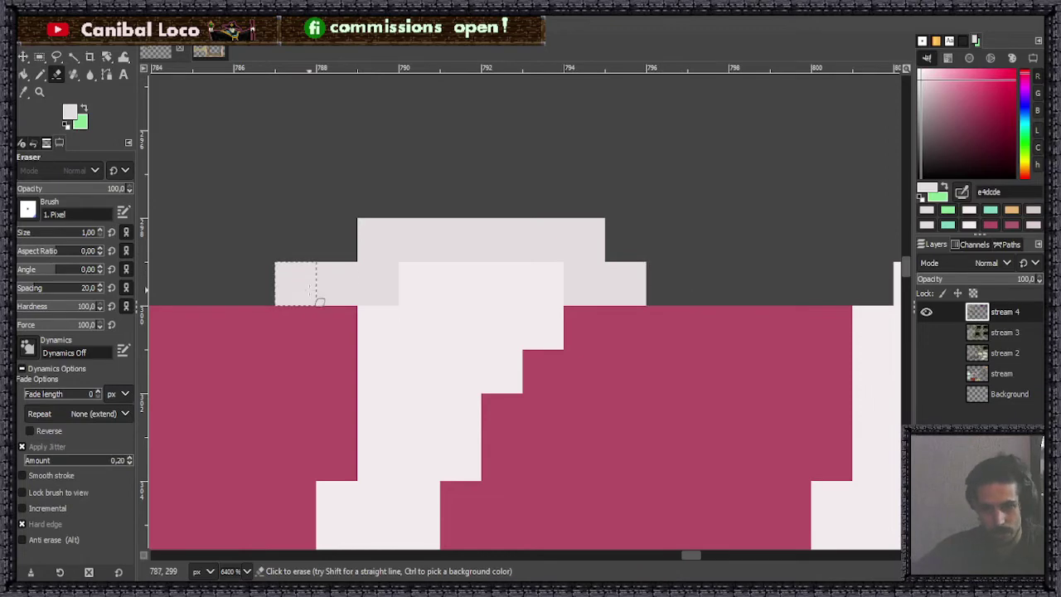
left_click(302, 286)
key("ctrl+z")
key("n")
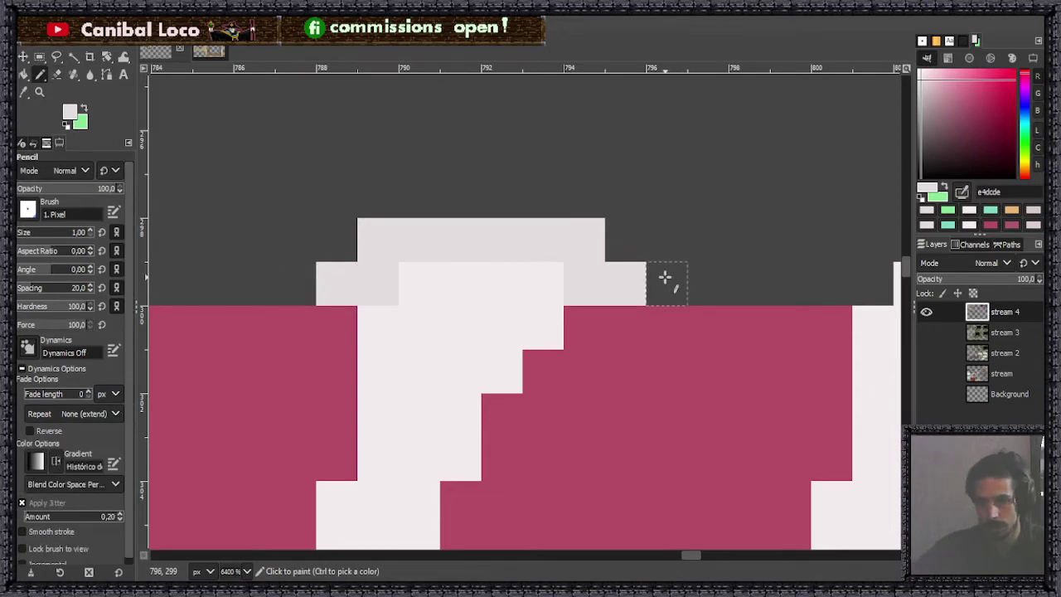
scroll(657, 283, "down", 5)
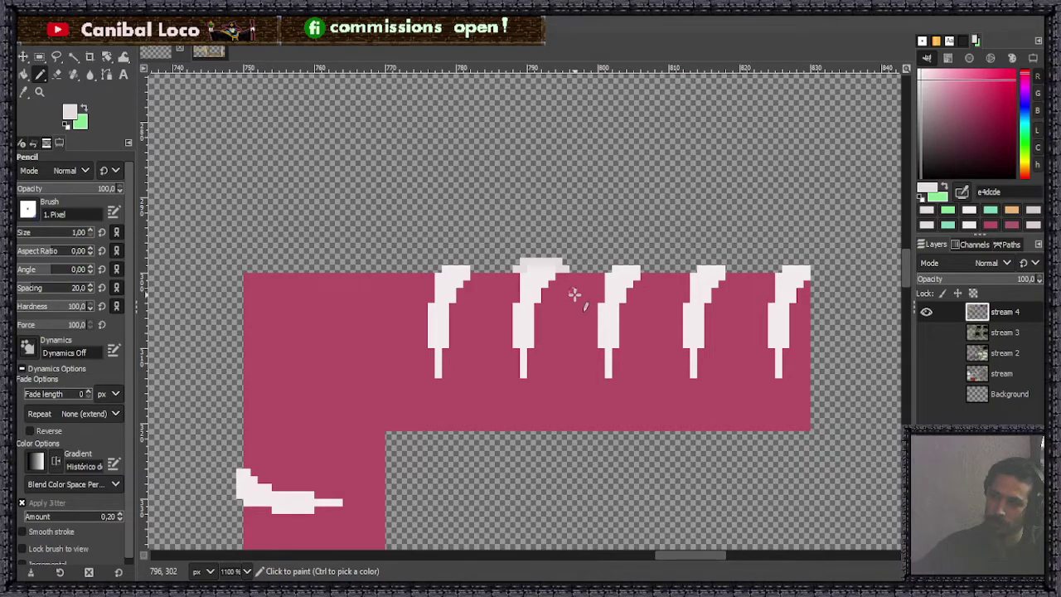
Step: Pencil a matching pale grey cap on the third upper-edge spike, with a 6 px upper row over an 8 px lower row
scroll(635, 268, "up", 5)
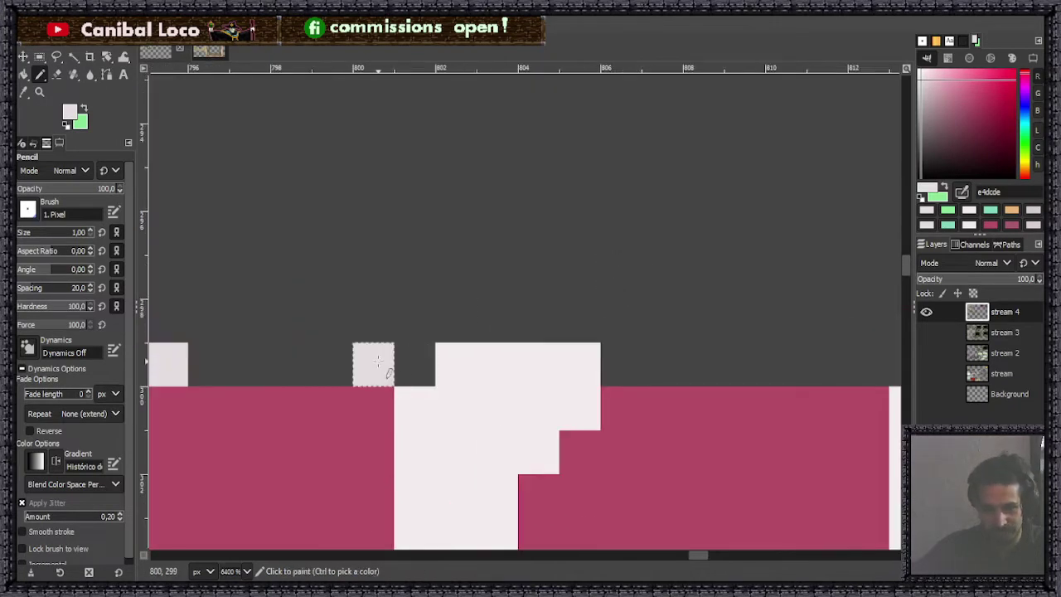
left_click_drag(377, 363, 419, 364)
left_click_drag(423, 320, 593, 321)
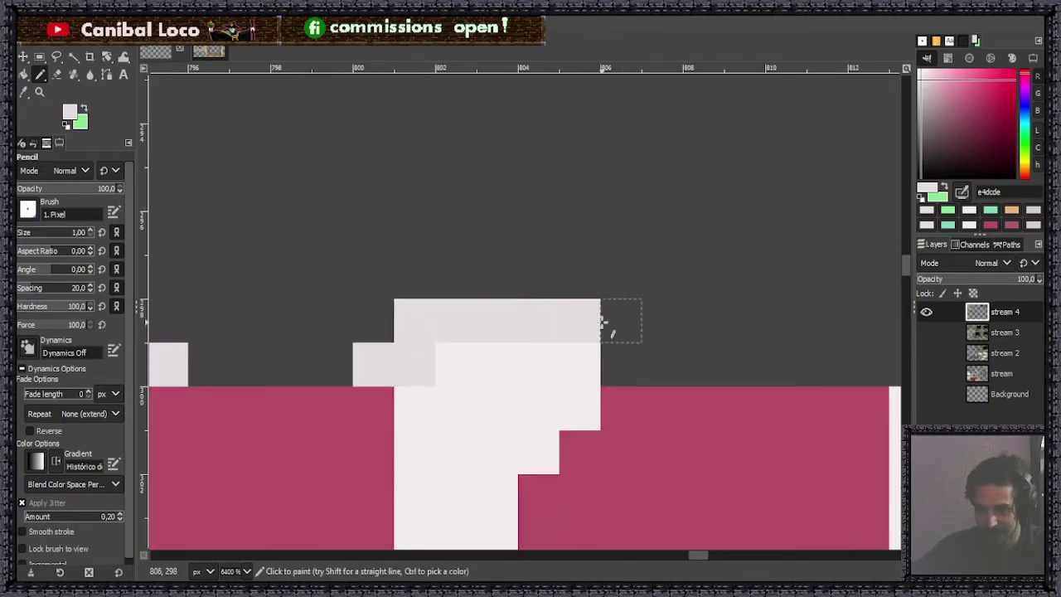
scroll(605, 321, "down", 4)
scroll(609, 319, "up", 5)
left_click(611, 318)
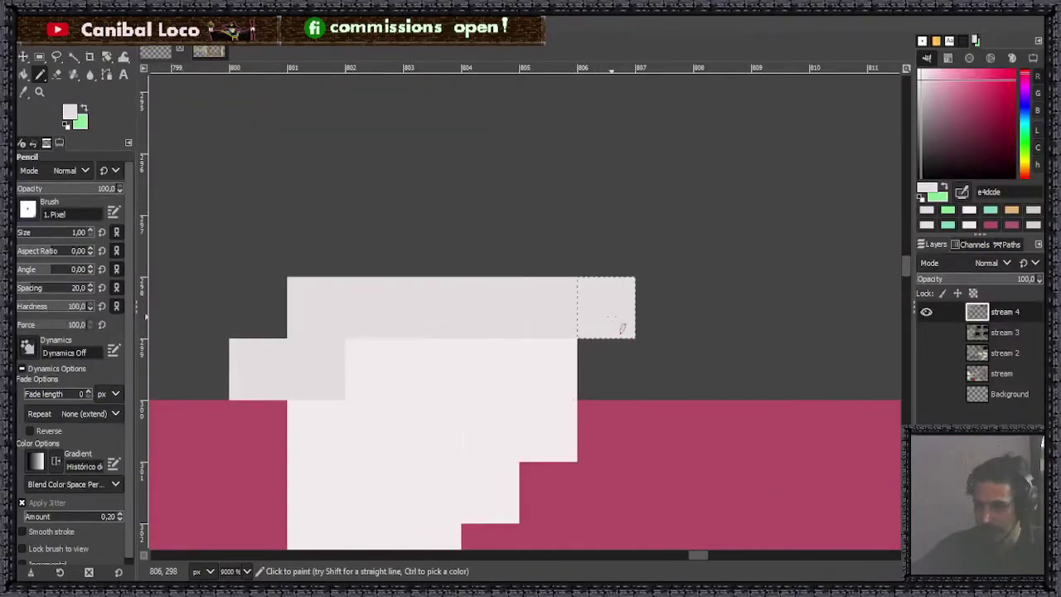
left_click_drag(609, 366, 654, 382)
scroll(618, 327, "down", 3)
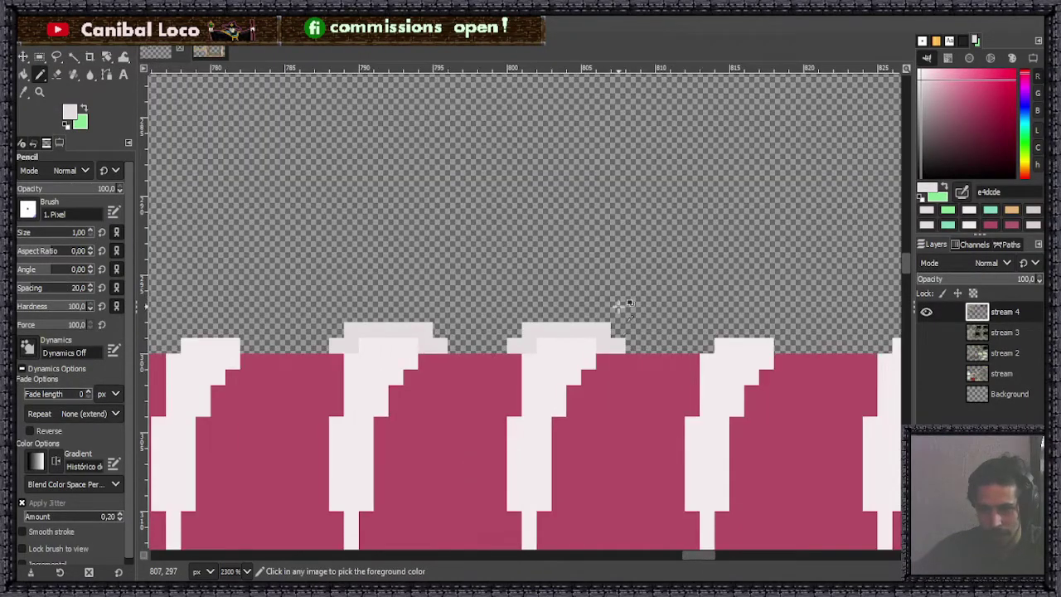
scroll(627, 305, "down", 2)
Step: Pencil the same 6 px over 8 px pale grey cap around the top of the fourth upper-edge spike
scroll(672, 323, "up", 5)
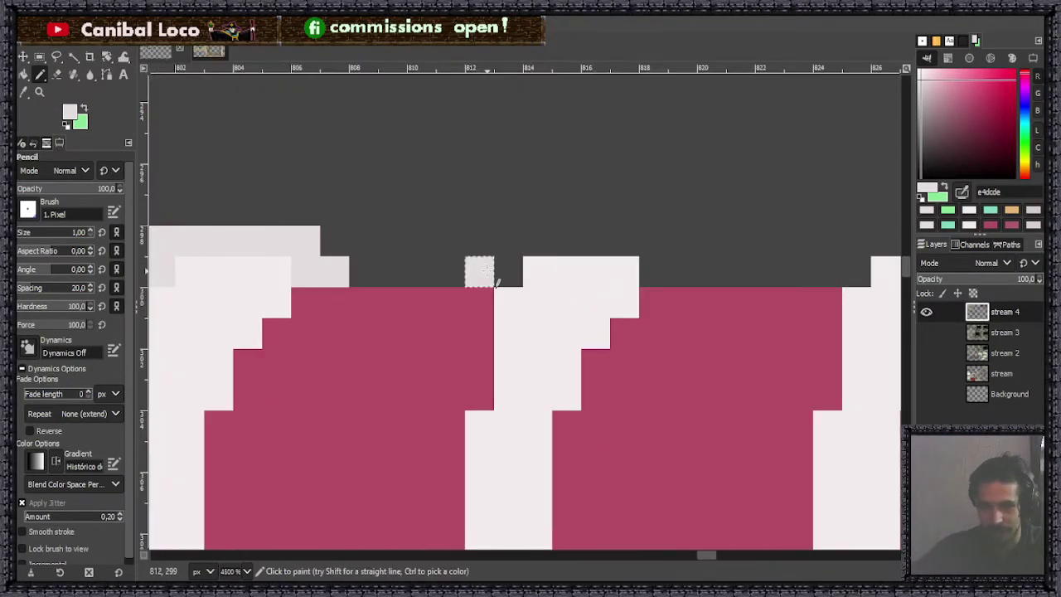
mouse_move(481, 270)
left_mouse_down()
mouse_move(502, 247)
mouse_move(517, 241)
mouse_move(644, 238)
mouse_move(654, 271)
left_mouse_up()
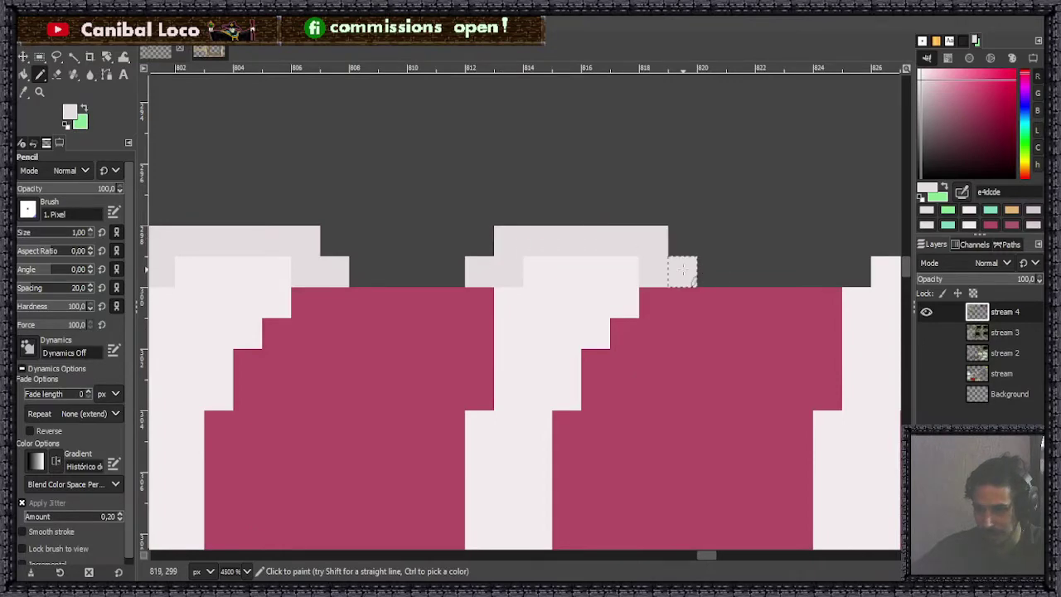
scroll(683, 268, "down", 4)
scroll(431, 344, "up", 4)
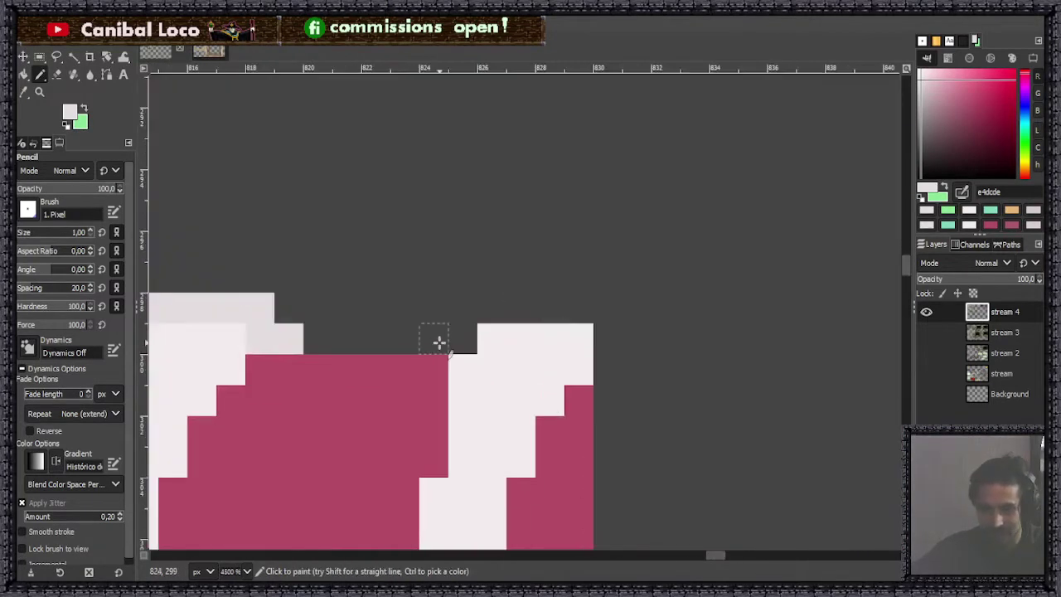
Step: Cap the fifth upper-edge spike in pale grey, undoing the overlong stroke and redrawing the lower row to 8 px, and save the image
mouse_move(439, 341)
left_mouse_down()
mouse_move(462, 310)
mouse_move(490, 306)
mouse_move(603, 303)
mouse_move(608, 333)
mouse_move(671, 339)
left_mouse_up()
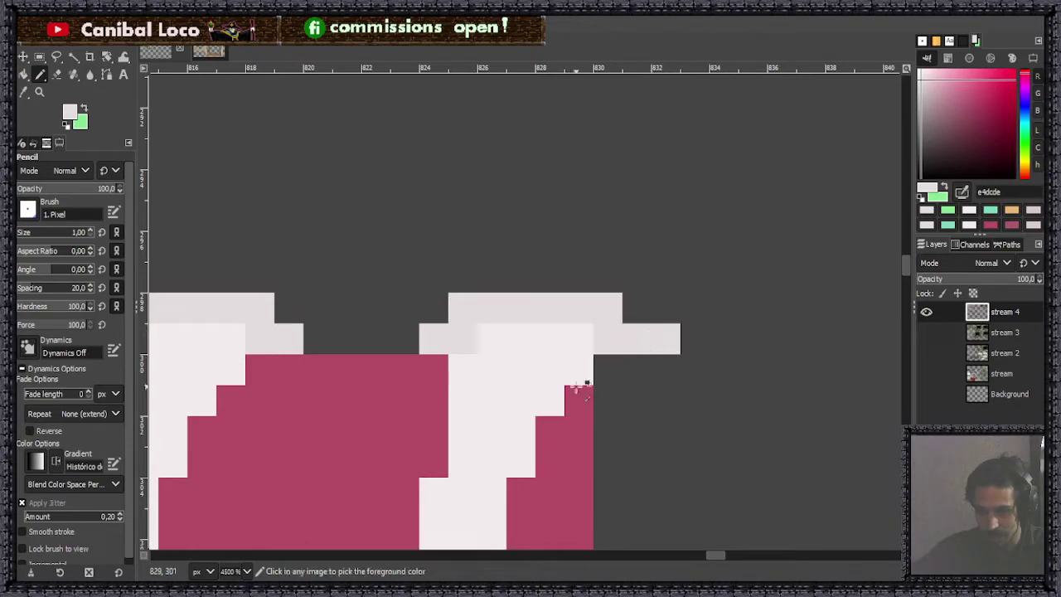
key("ctrl+z")
mouse_move(431, 340)
left_mouse_down()
mouse_move(465, 305)
mouse_move(564, 303)
mouse_move(610, 306)
mouse_move(618, 336)
mouse_move(645, 338)
left_mouse_up()
scroll(645, 338, "down", 6)
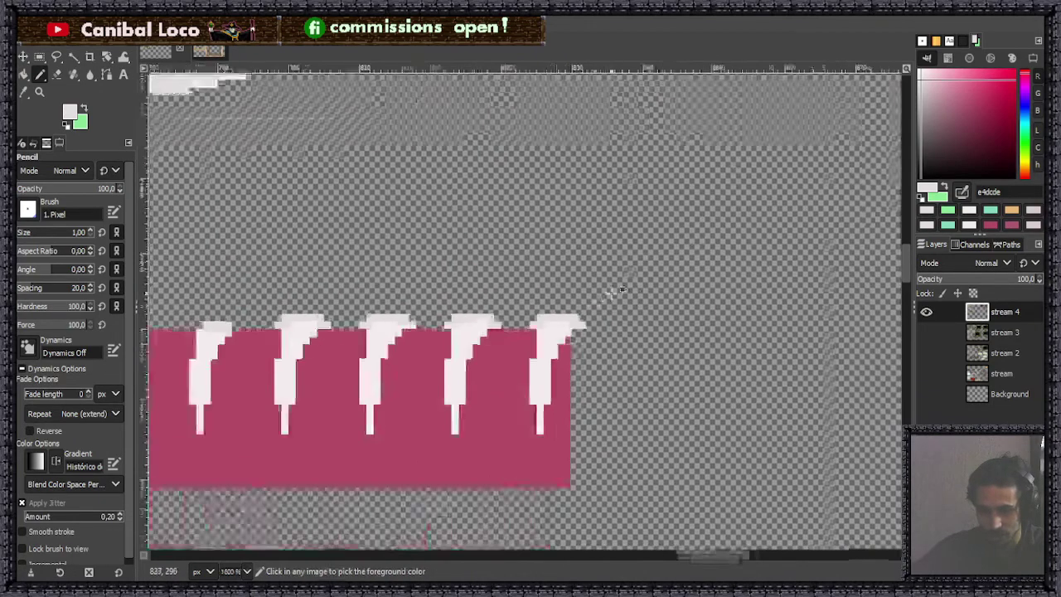
key("ctrl+s")
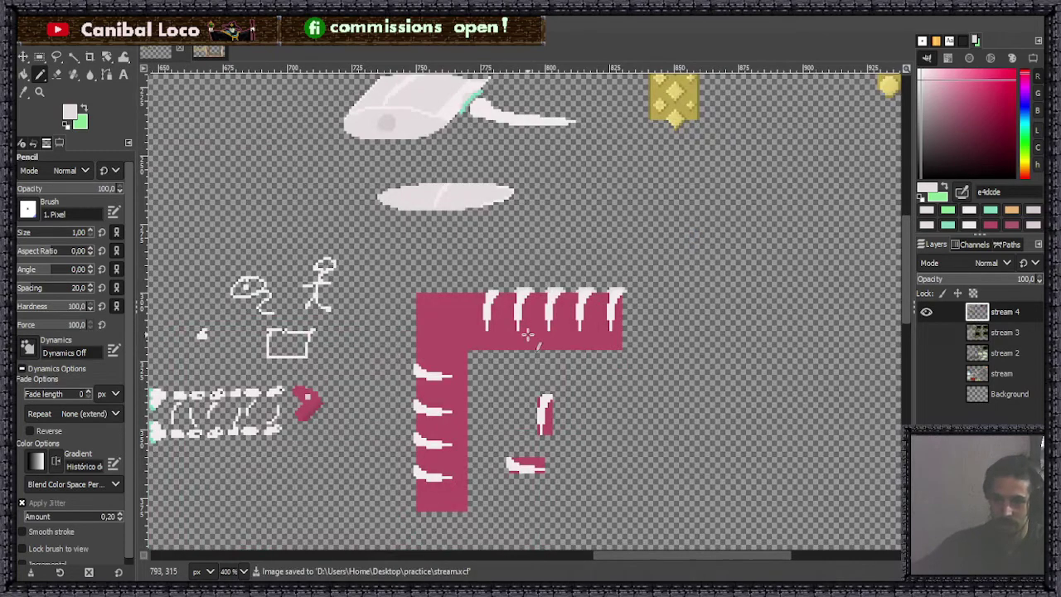
Step: Pencil the pale grey cap on the first upper-edge spike, with a 6 px upper row over an 8 px lower row
scroll(524, 336, "up", 4)
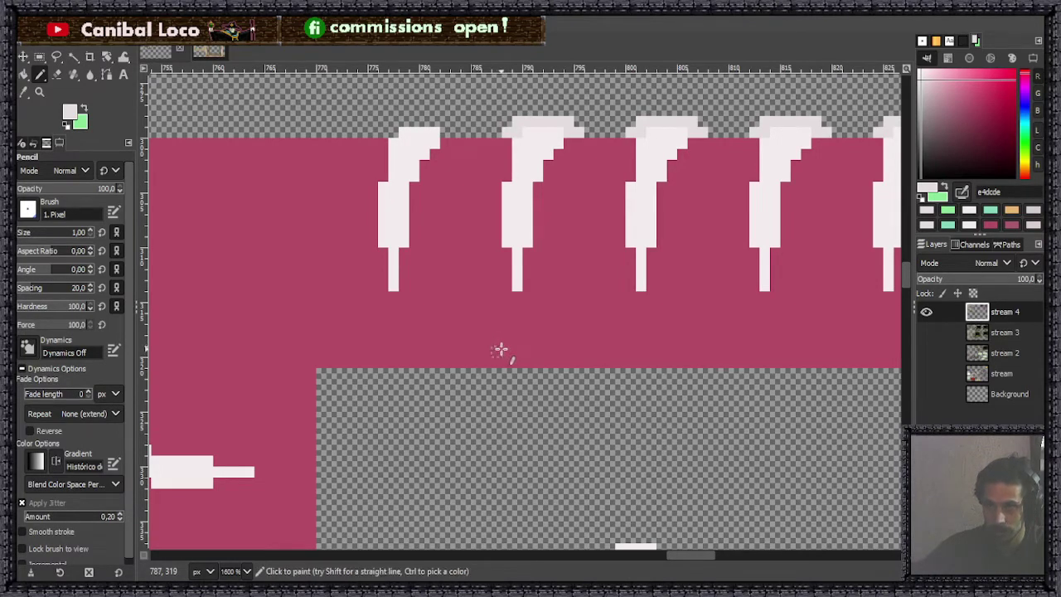
scroll(497, 352, "down", 4)
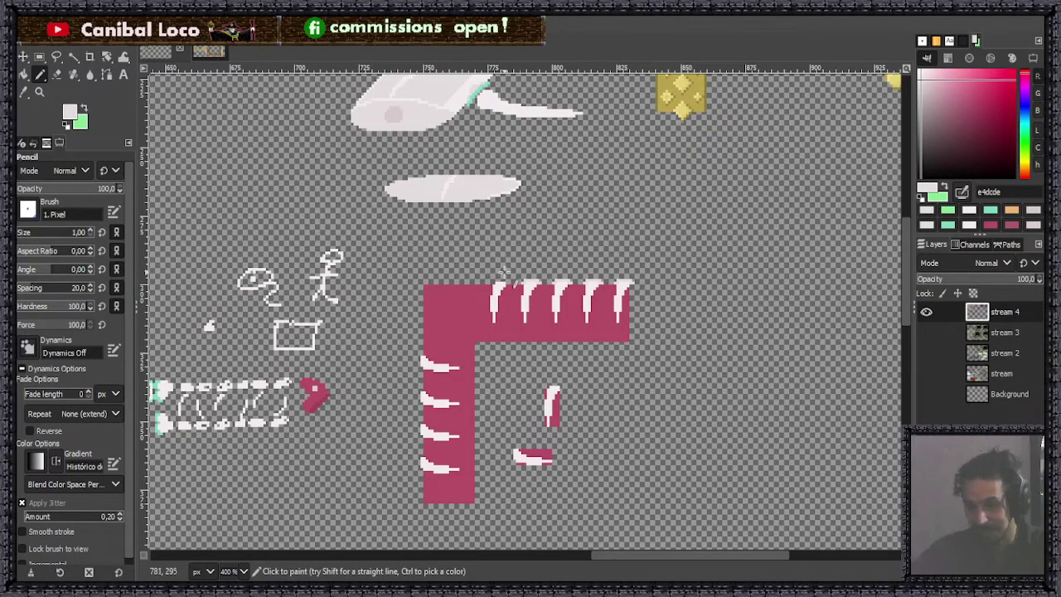
scroll(504, 273, "up", 4)
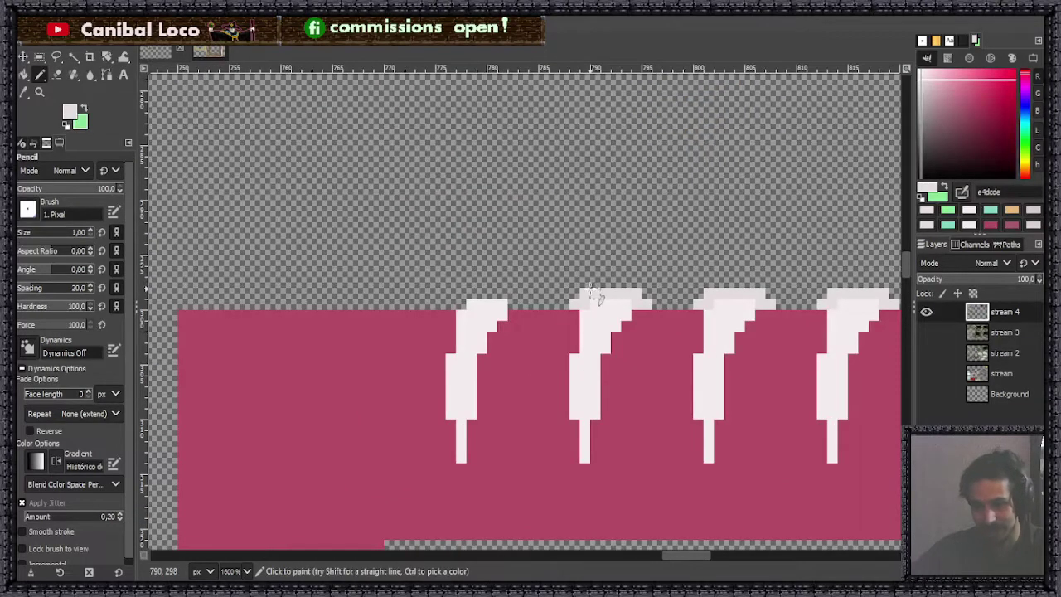
scroll(586, 291, "up", 3)
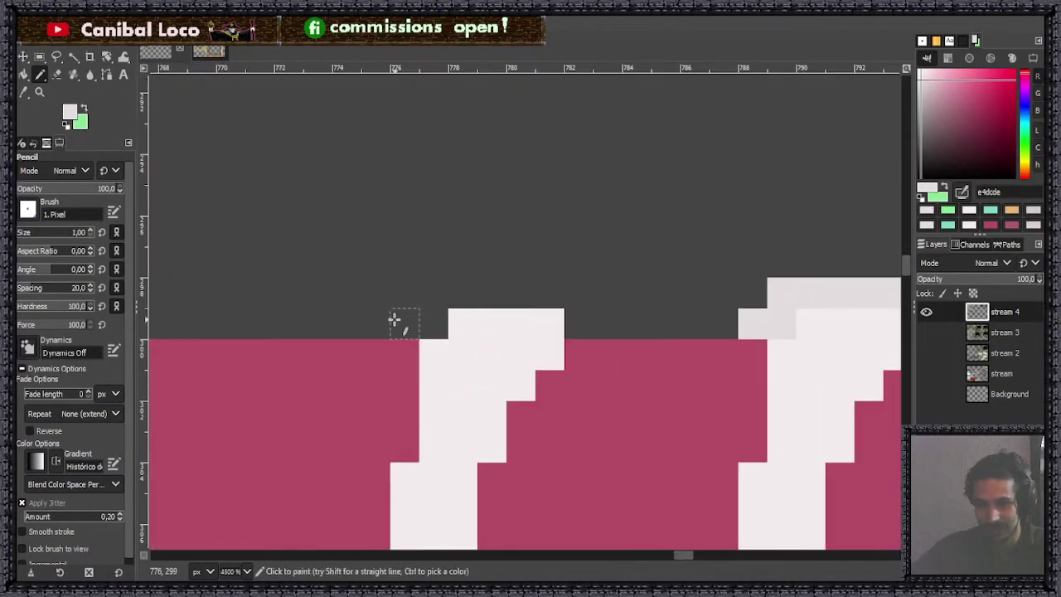
mouse_move(396, 320)
left_mouse_down()
mouse_move(438, 314)
mouse_move(435, 290)
mouse_move(578, 291)
left_mouse_up()
left_click(434, 292)
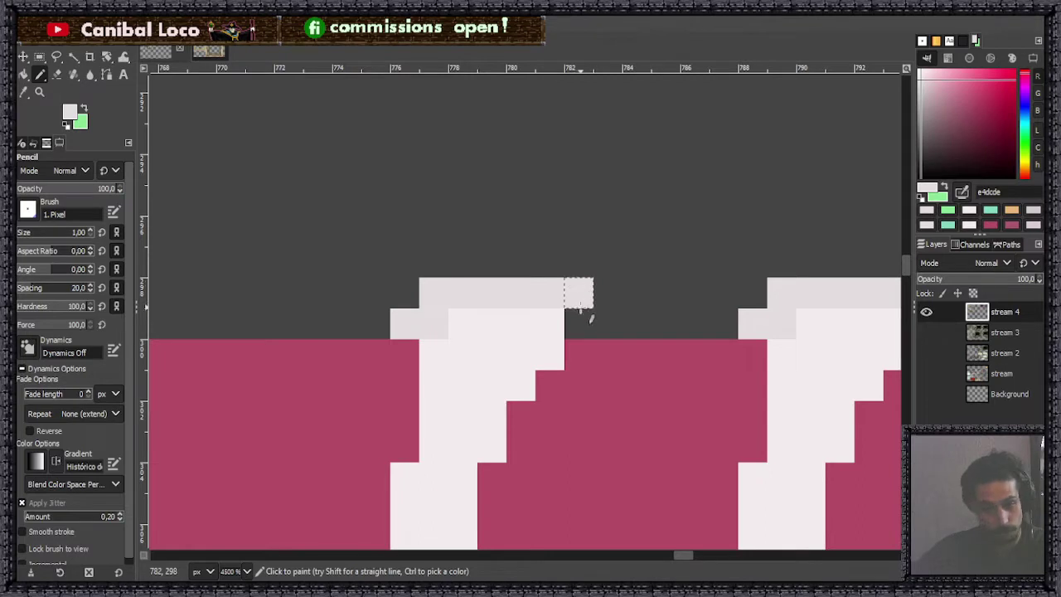
left_click(606, 312)
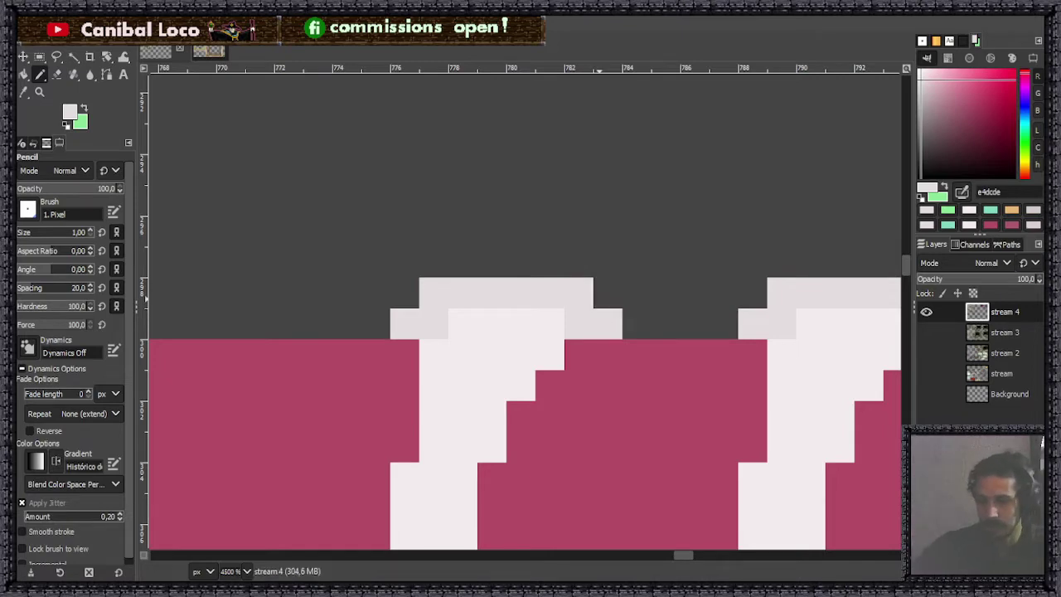
scroll(323, 325, "down", 5)
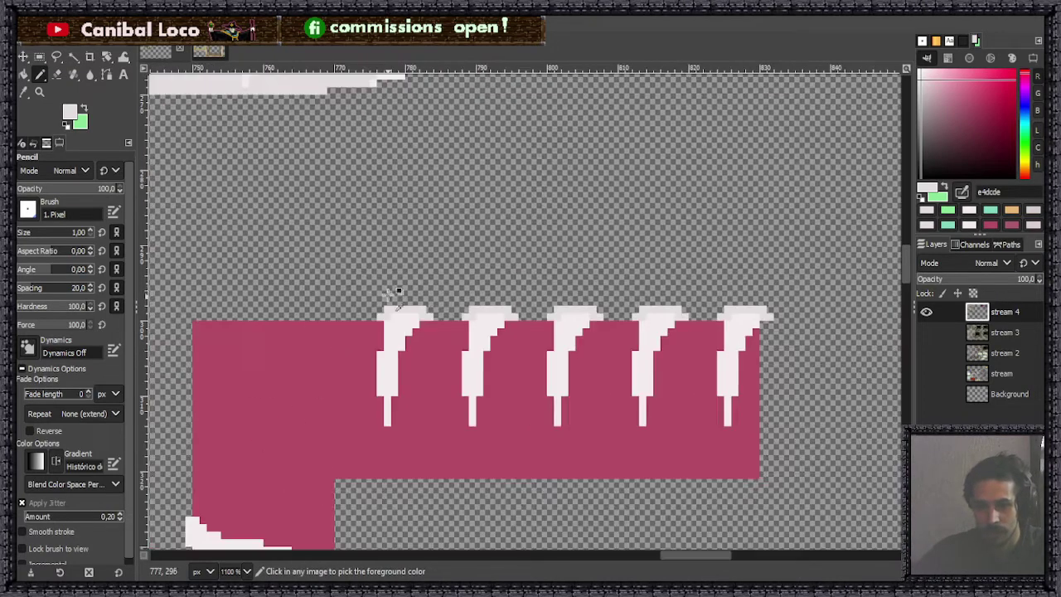
scroll(331, 336, "down", 4)
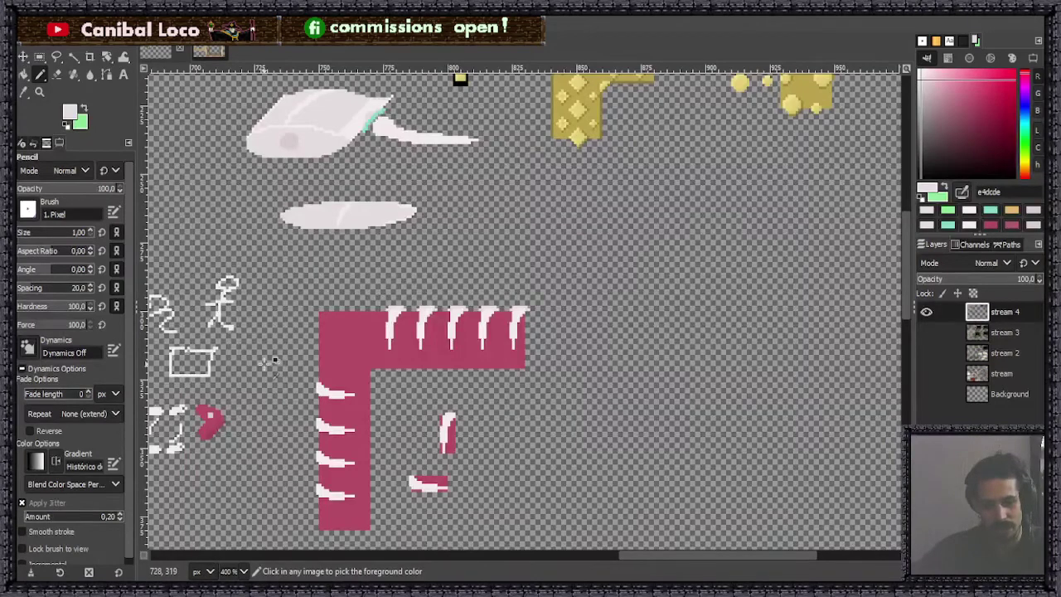
scroll(269, 364, "up", 4)
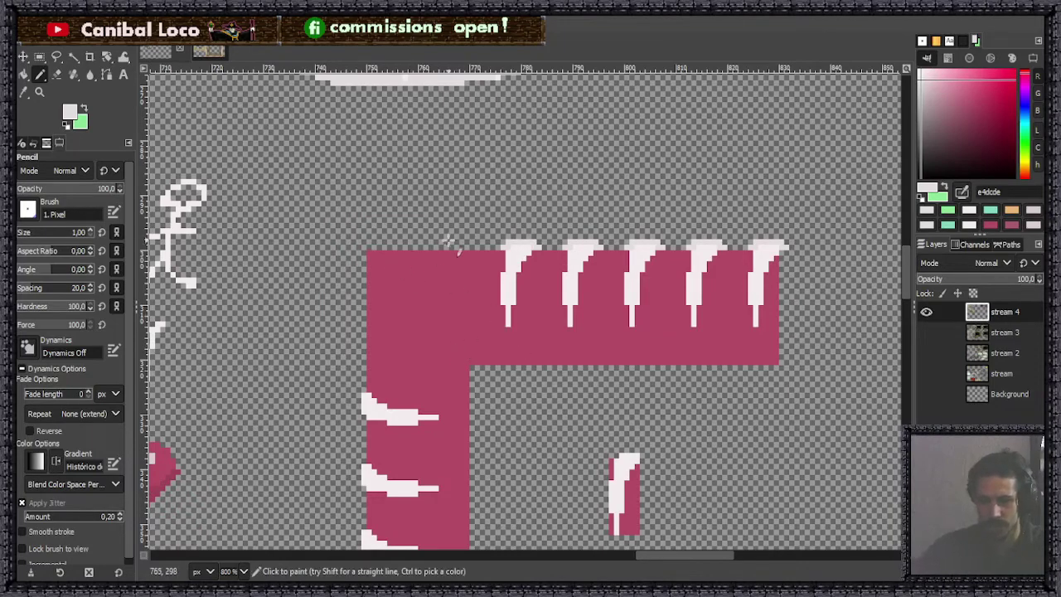
scroll(552, 280, "down", 3)
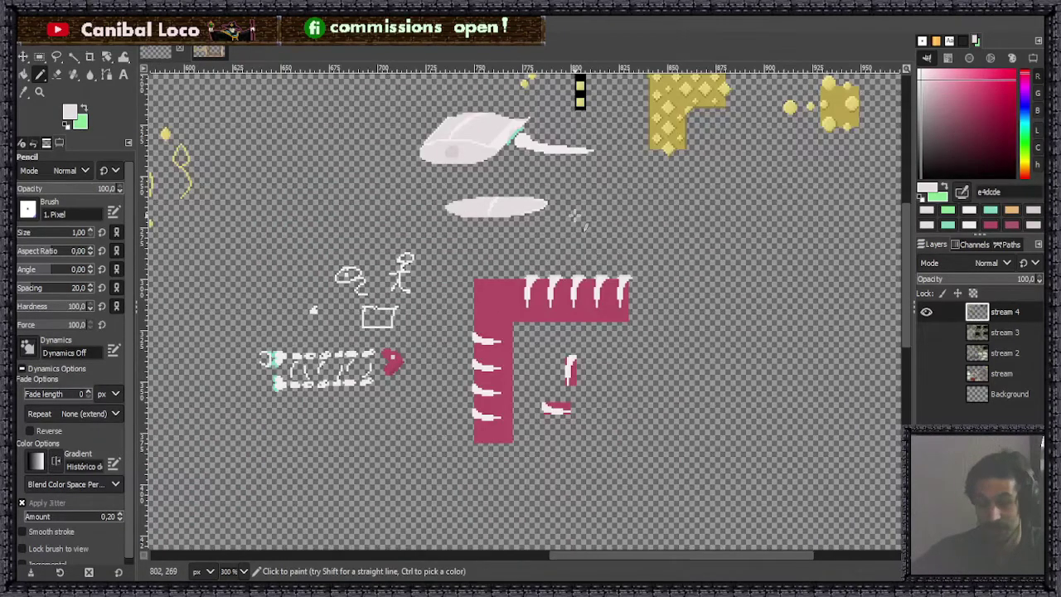
Step: Pick the near-white of the first upper-edge spike as the foreground color and save the image
scroll(535, 262, "up", 3)
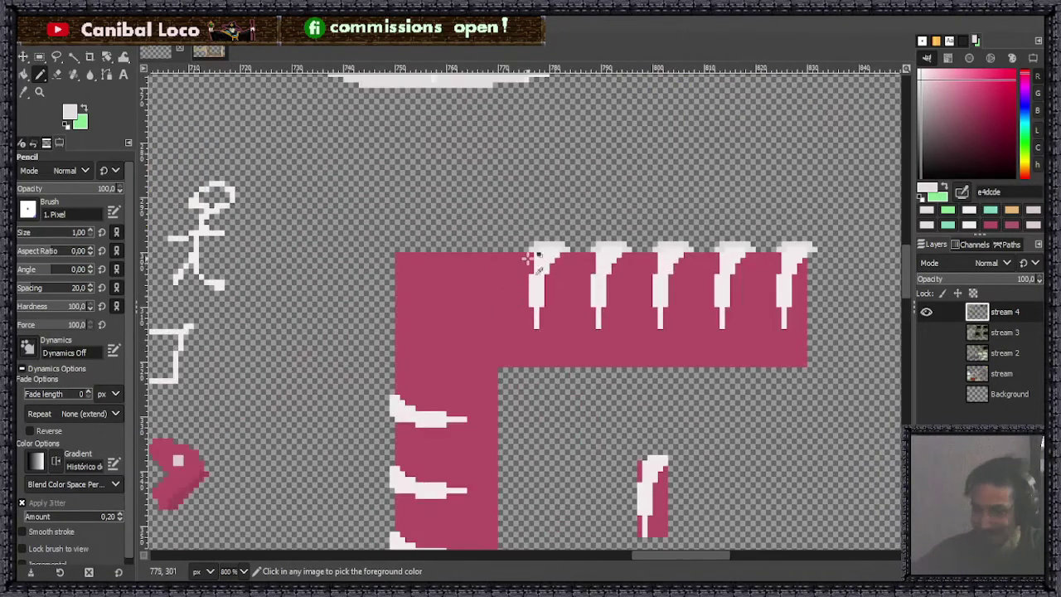
left_click(559, 251, "ctrl")
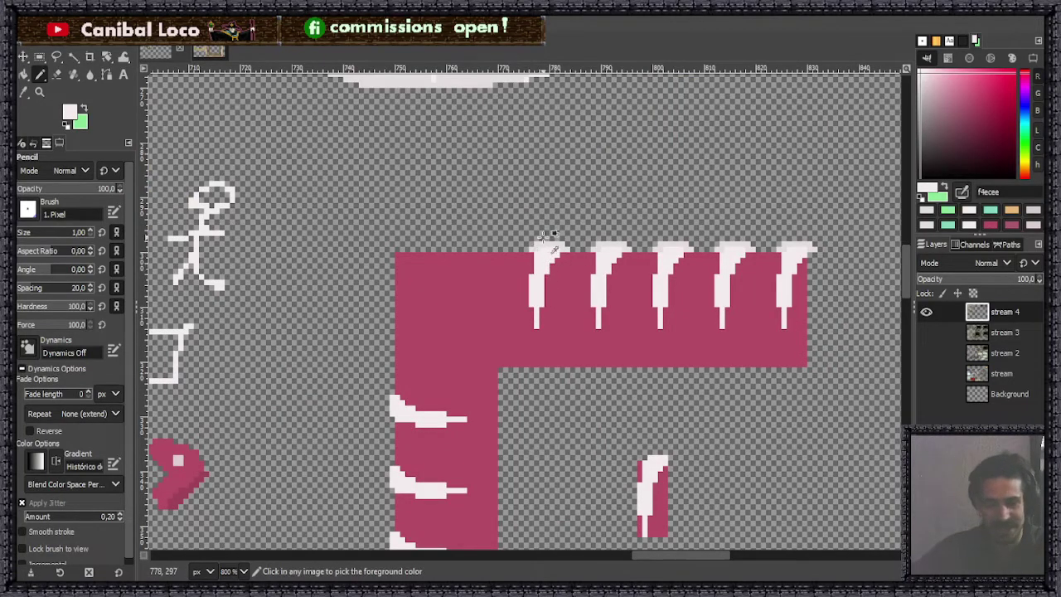
scroll(547, 241, "up", 4)
scroll(575, 261, "down", 2)
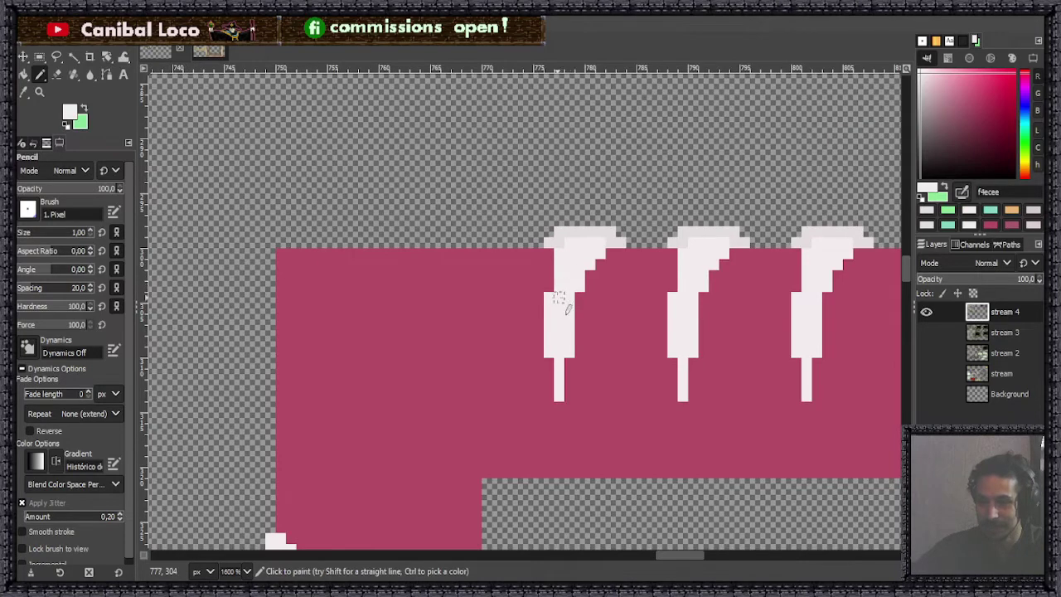
scroll(561, 300, "down", 4)
scroll(610, 342, "up", 4)
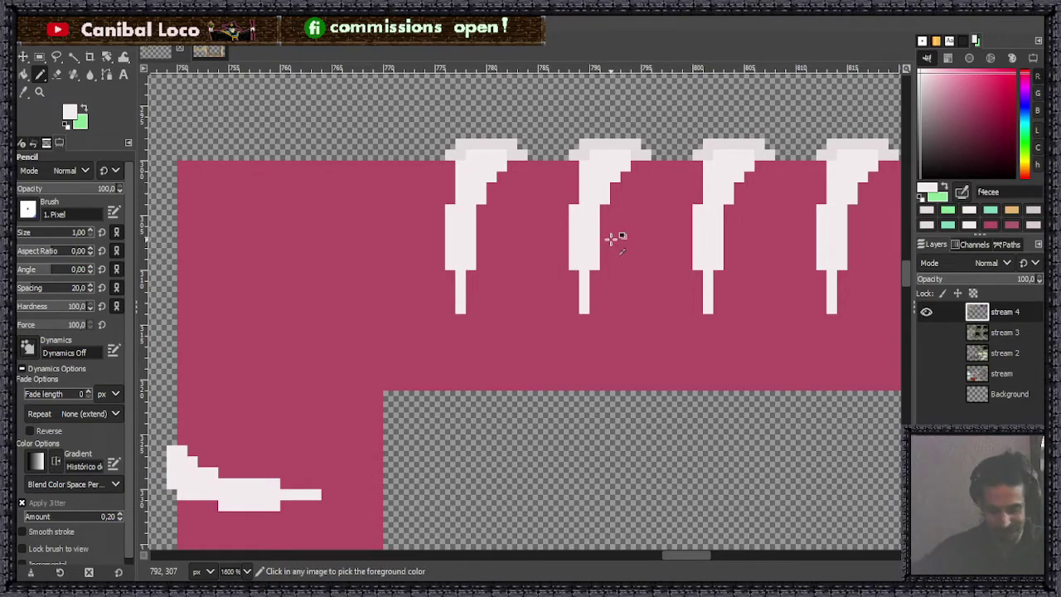
key("ctrl+s")
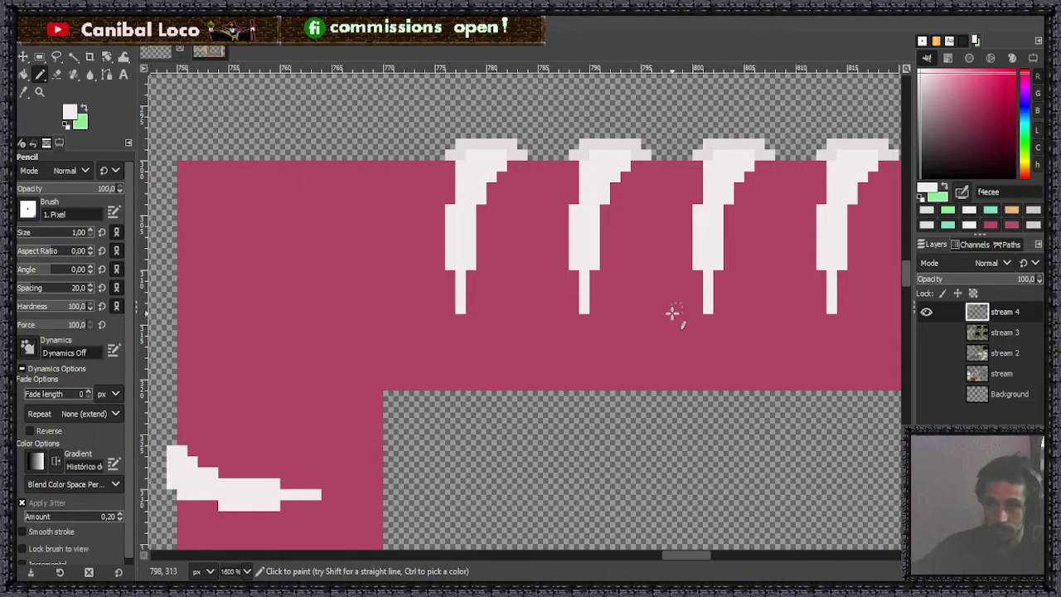
Step: Draw an off-white curved rib with the Pencil around the outer corner of the pink L-shape
scroll(625, 289, "down", 4, "ctrl")
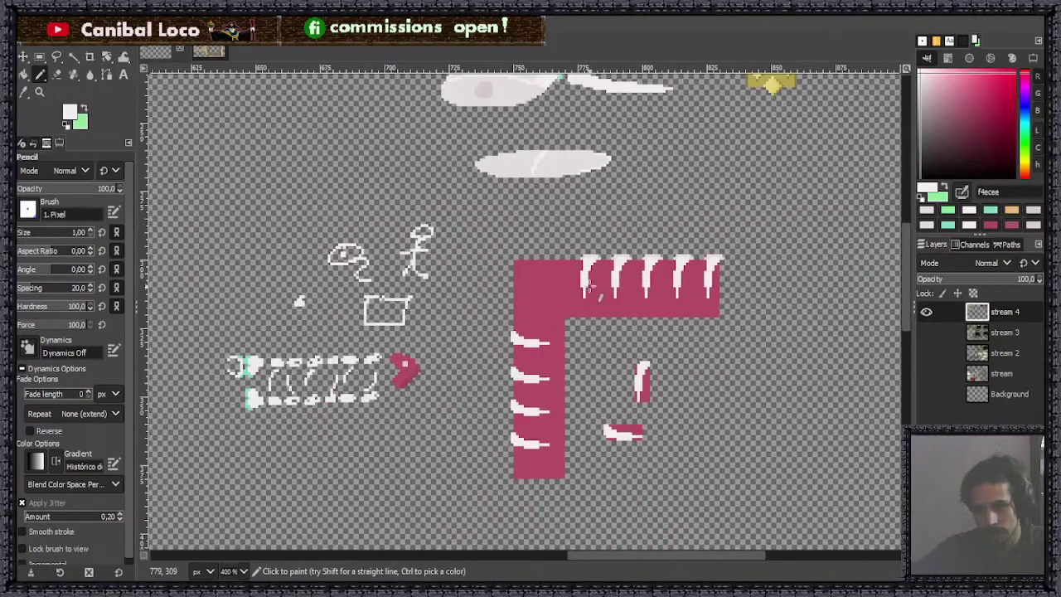
scroll(564, 309, "up", 1, "ctrl")
scroll(564, 310, "up", 2, "ctrl")
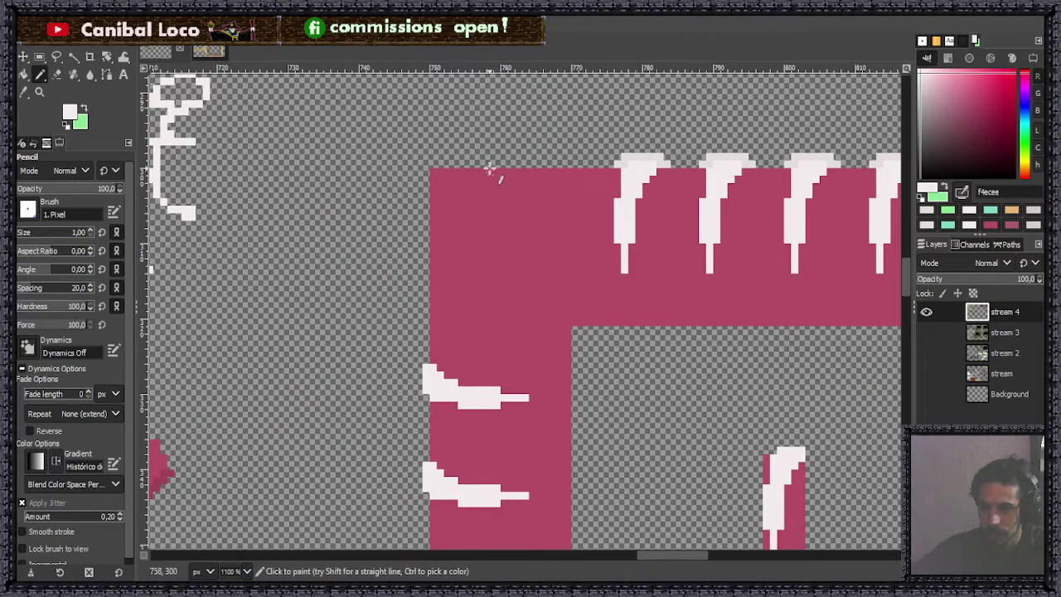
mouse_move(493, 172)
left_mouse_down()
mouse_move(426, 242)
mouse_move(433, 274)
mouse_move(436, 189)
mouse_move(448, 214)
mouse_move(464, 173)
mouse_move(418, 203)
mouse_move(450, 213)
mouse_move(485, 157)
left_mouse_up()
key("ctrl+z")
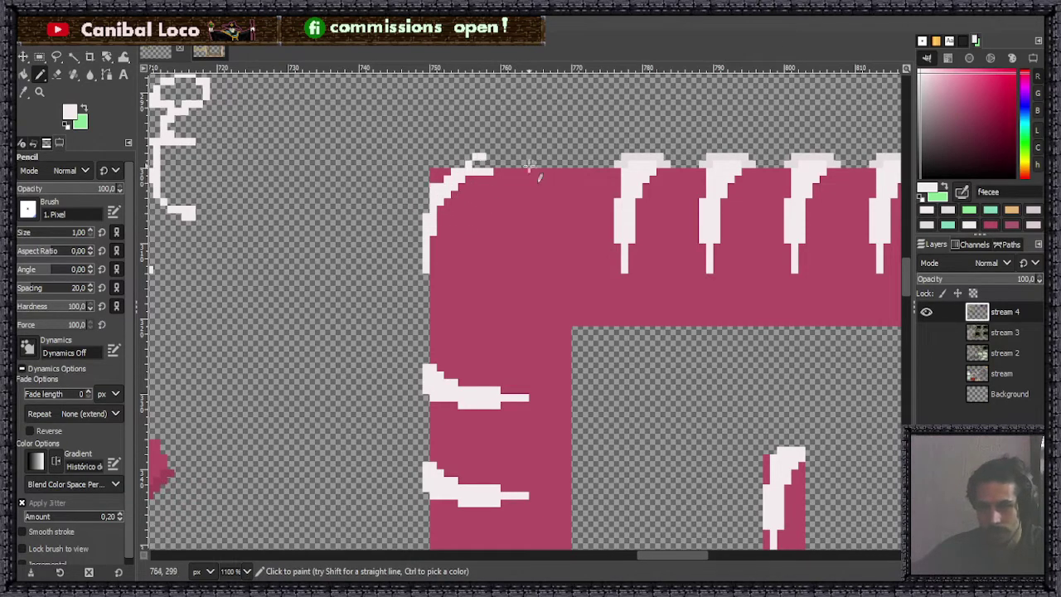
key("ctrl+z")
mouse_move(432, 195)
left_mouse_down()
mouse_move(447, 174)
mouse_move(501, 164)
left_mouse_up()
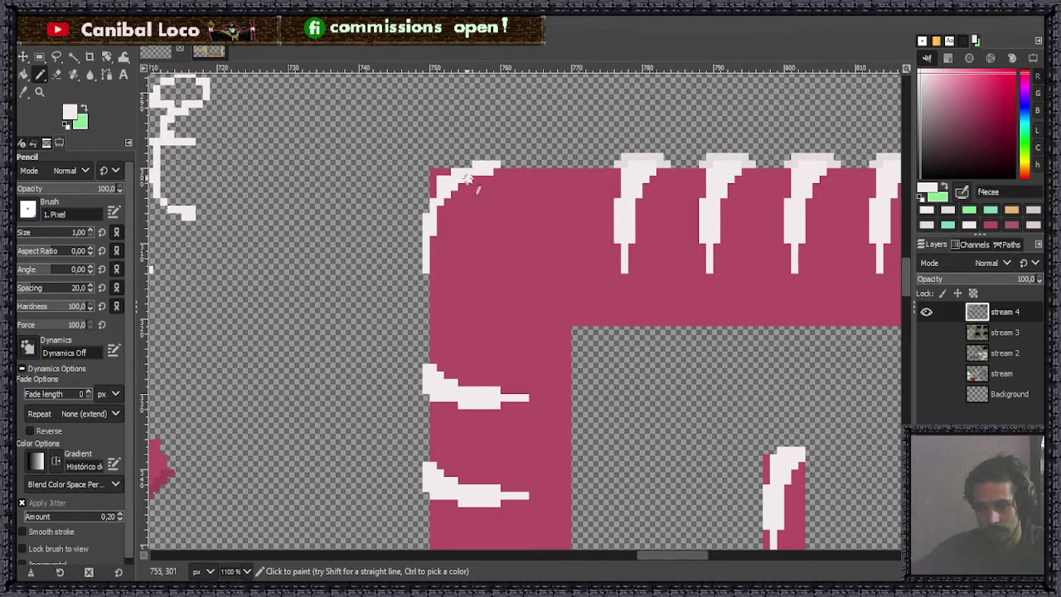
left_click_drag(473, 177, 438, 221)
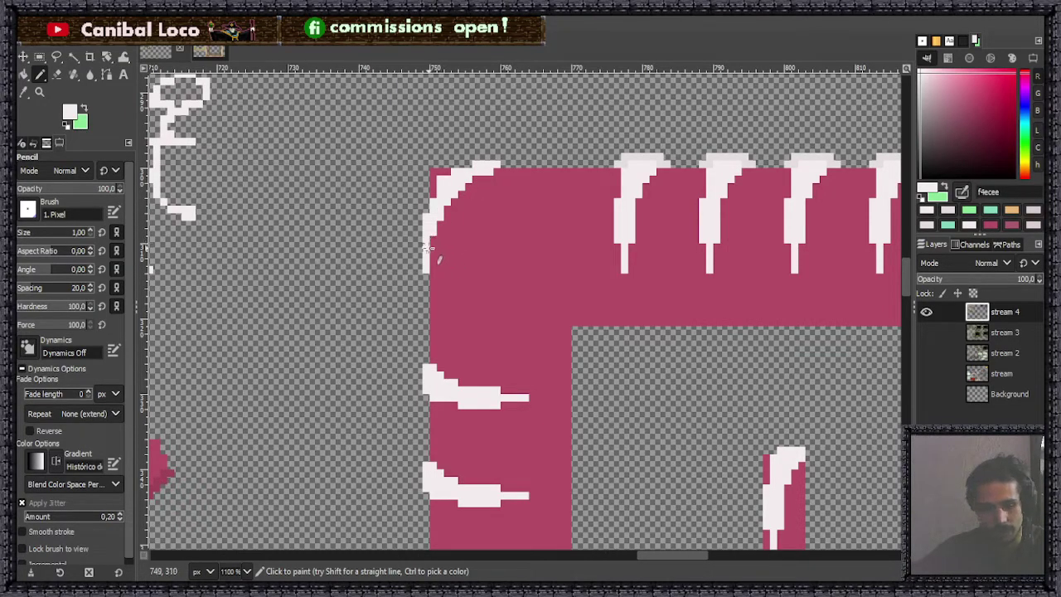
left_click(504, 165)
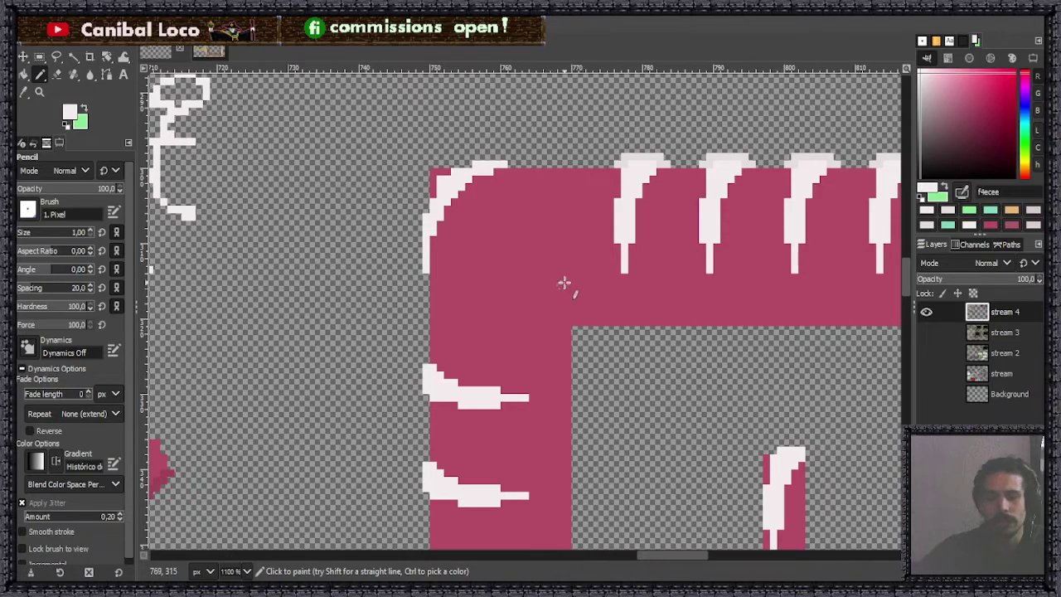
Step: Erase the pink pixels outside the curved rib to round off the L-shape's outer corner
scroll(455, 154, "up", 5, "ctrl")
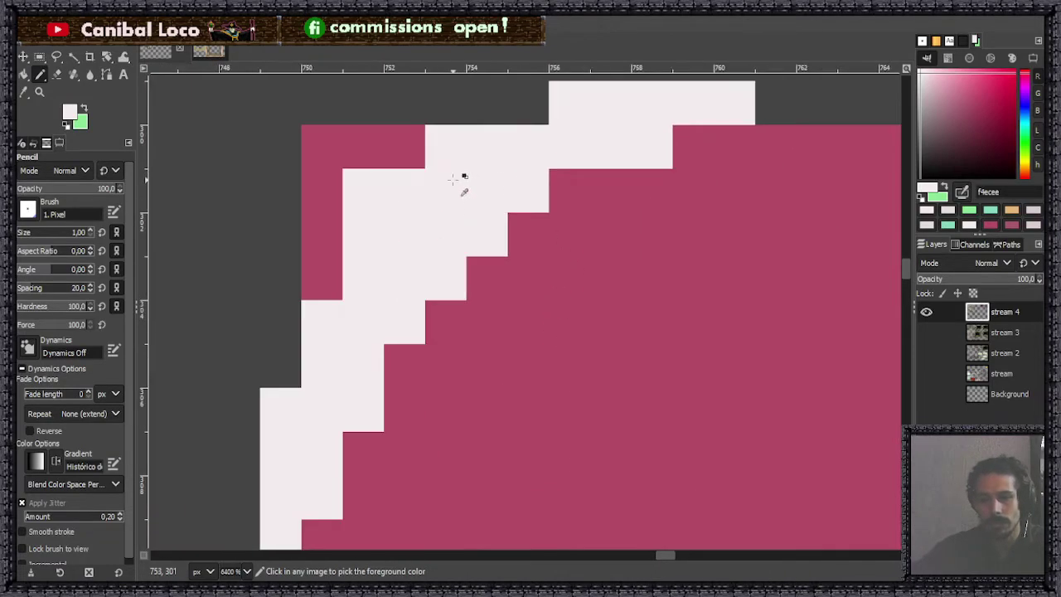
left_click(332, 273)
scroll(510, 190, "down", 5, "ctrl")
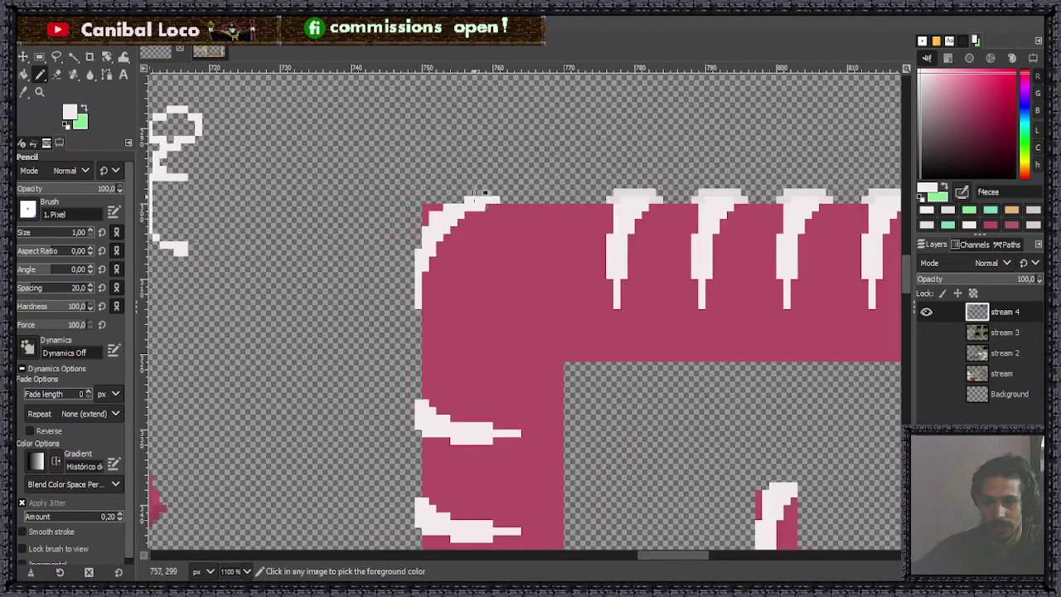
scroll(508, 194, "up", 4, "ctrl")
key("shift+e")
mouse_move(455, 199)
left_mouse_down()
mouse_move(390, 198)
mouse_move(407, 251)
left_mouse_up()
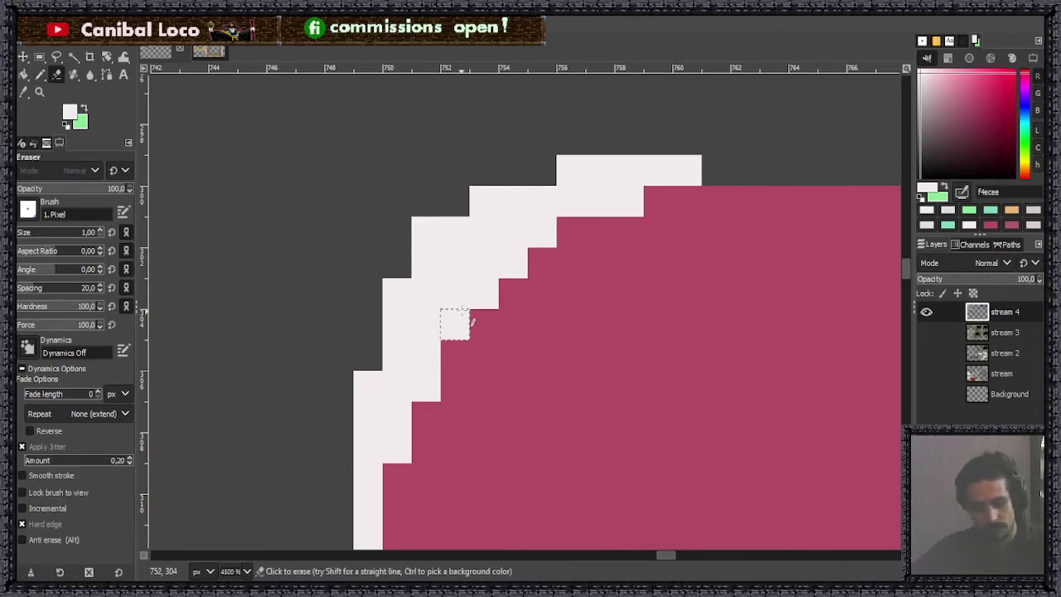
key("n")
scroll(571, 327, "down", 5, "ctrl")
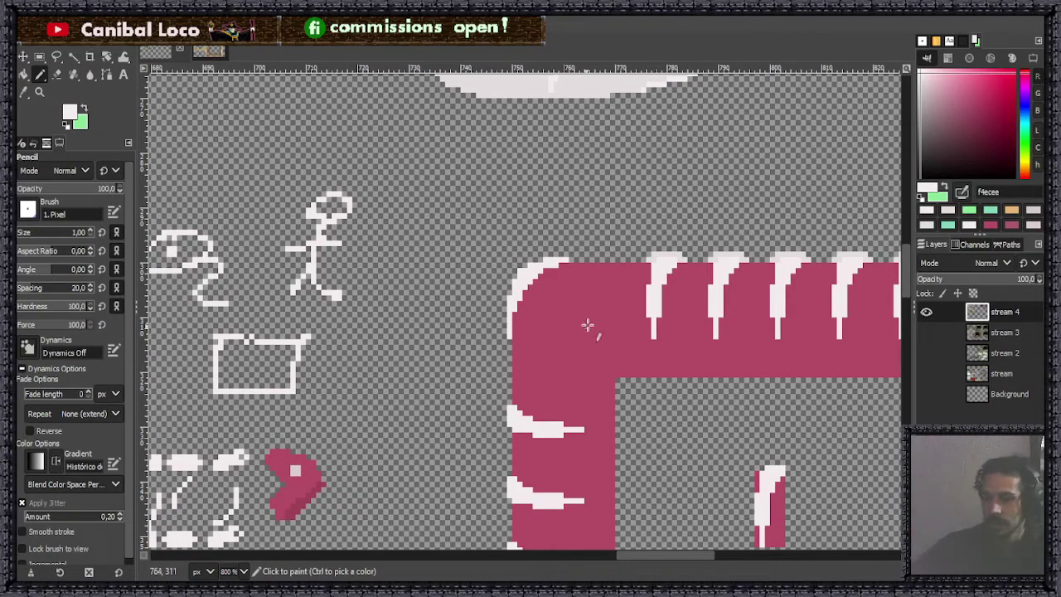
Step: Save the image stream.xcf
scroll(514, 394, "down", 3)
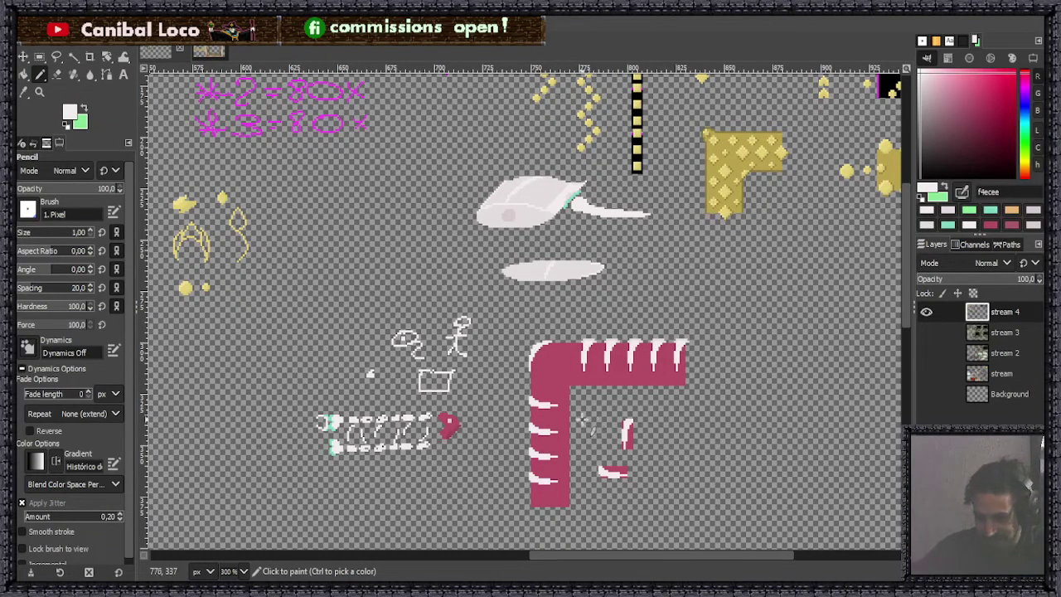
scroll(592, 386, "up", 3)
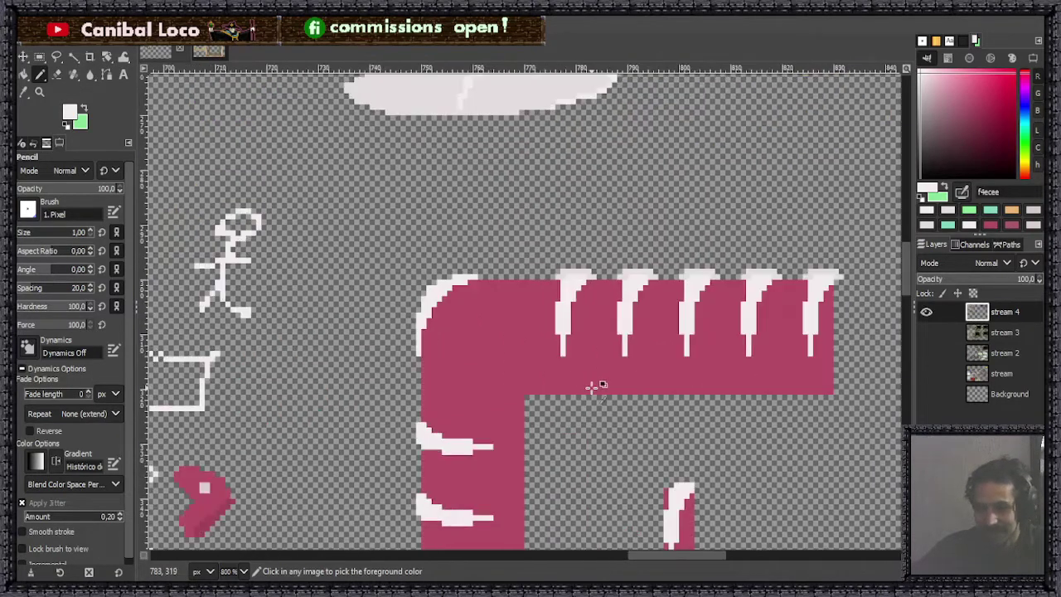
scroll(592, 386, "up", 1)
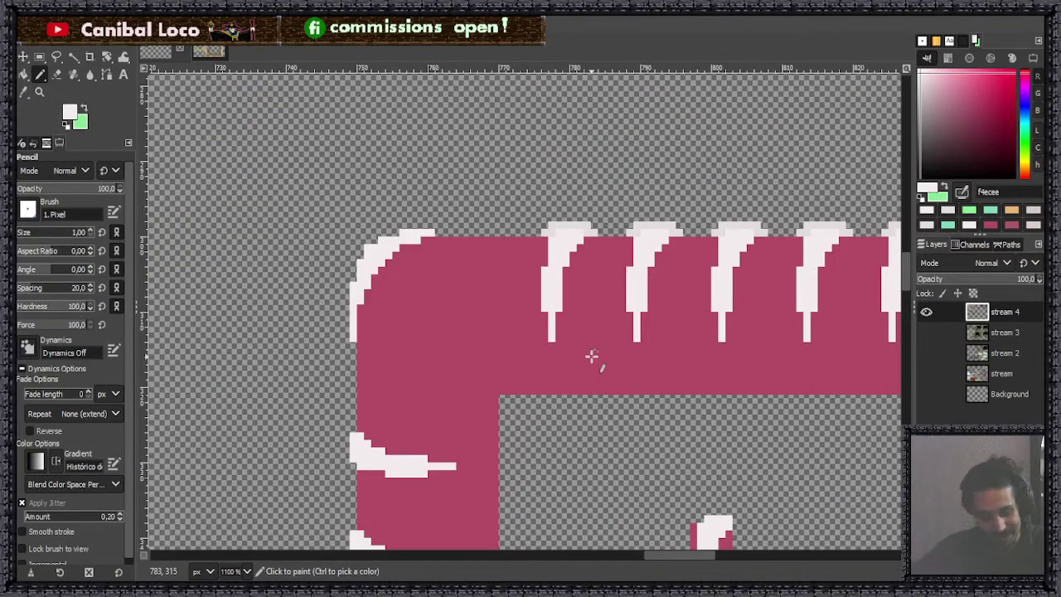
scroll(592, 357, "down", 3)
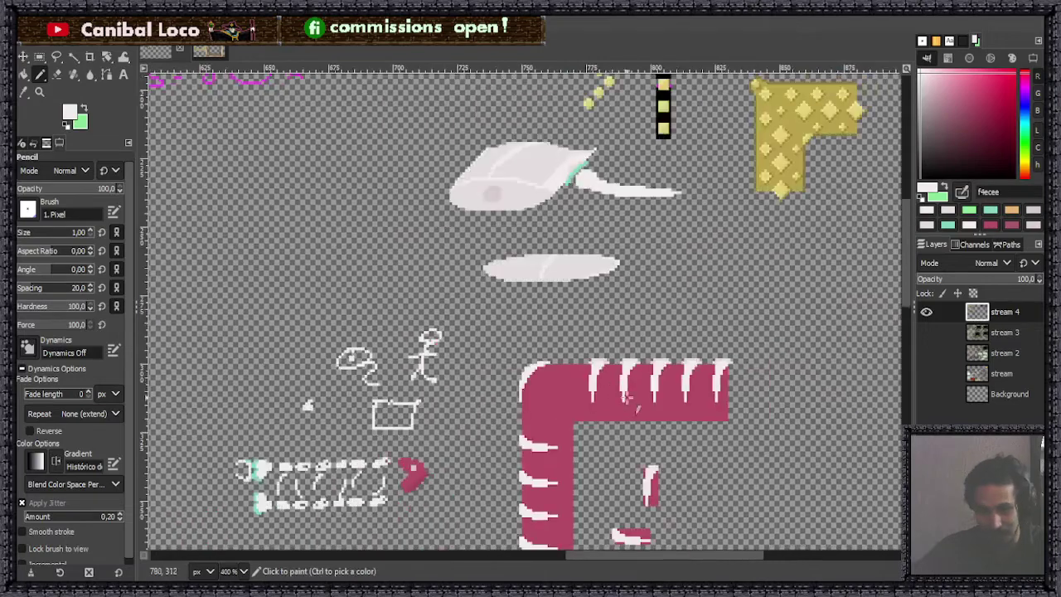
scroll(639, 352, "up", 3)
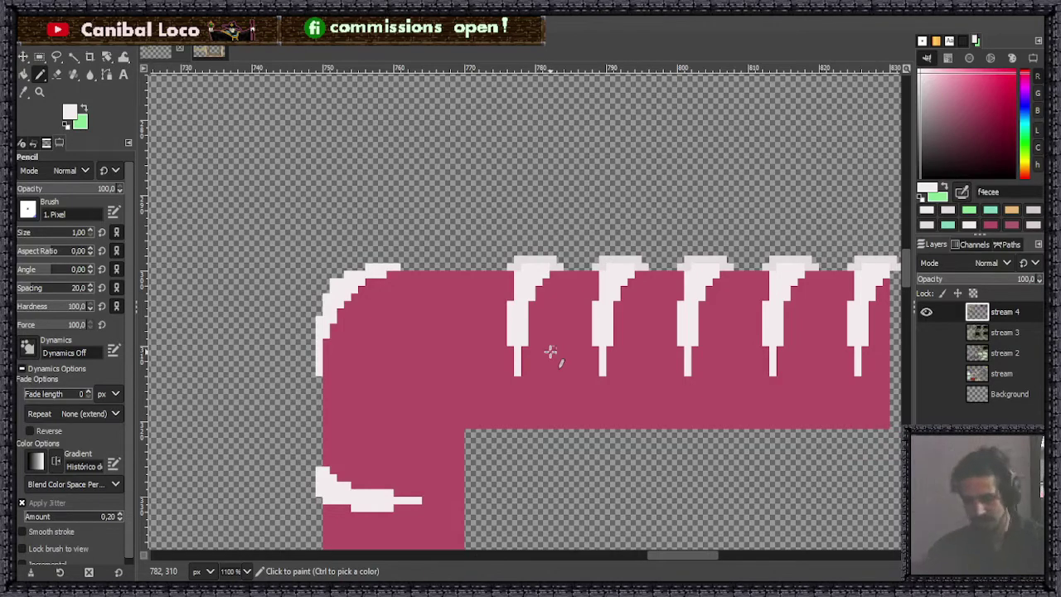
key("ctrl+s")
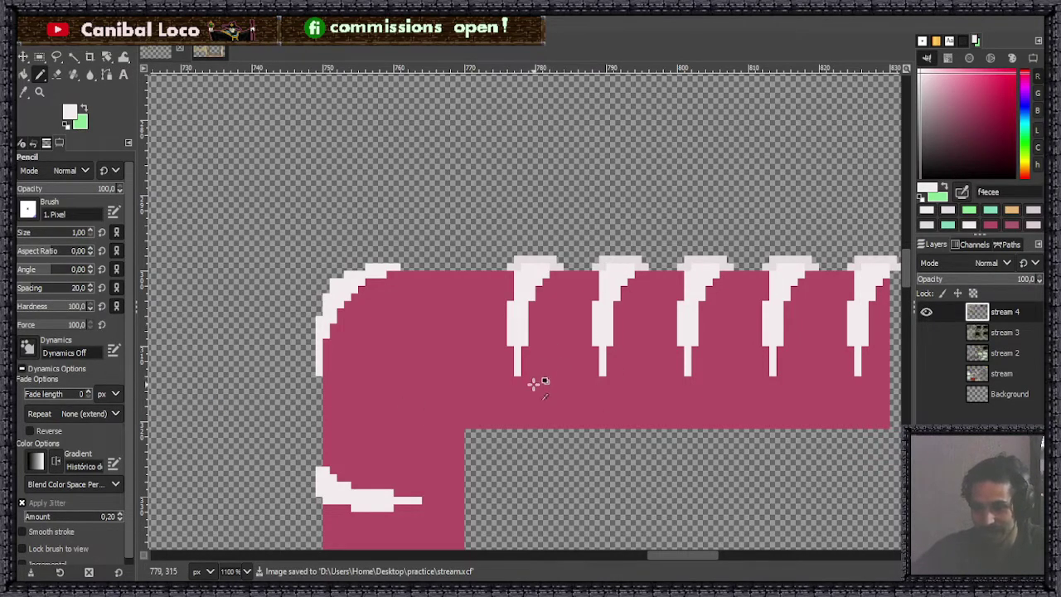
scroll(536, 381, "down", 3)
scroll(570, 396, "up", 3)
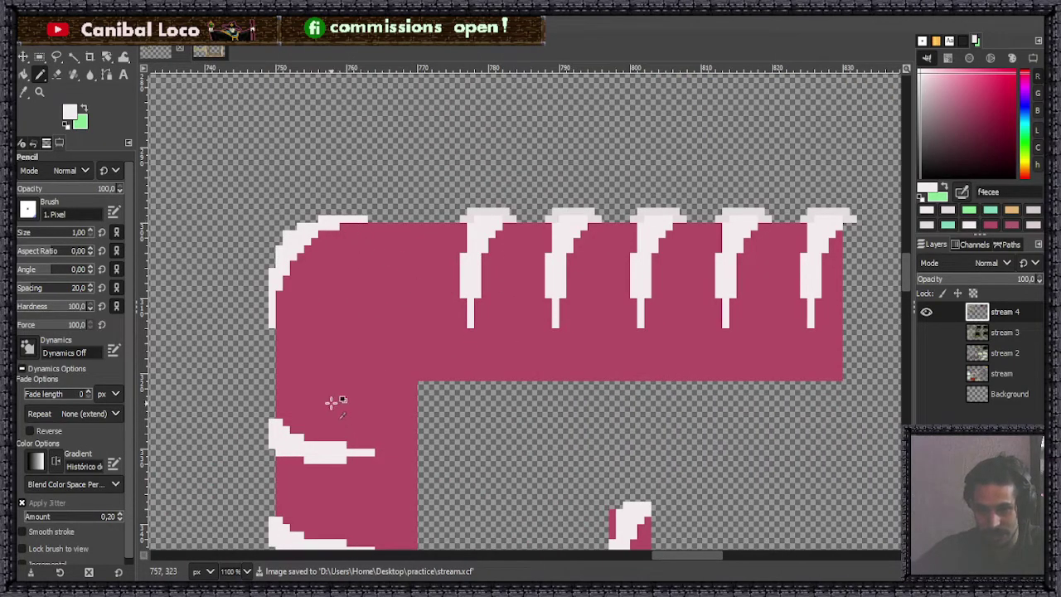
scroll(350, 319, "down", 4)
scroll(350, 319, "up", 4)
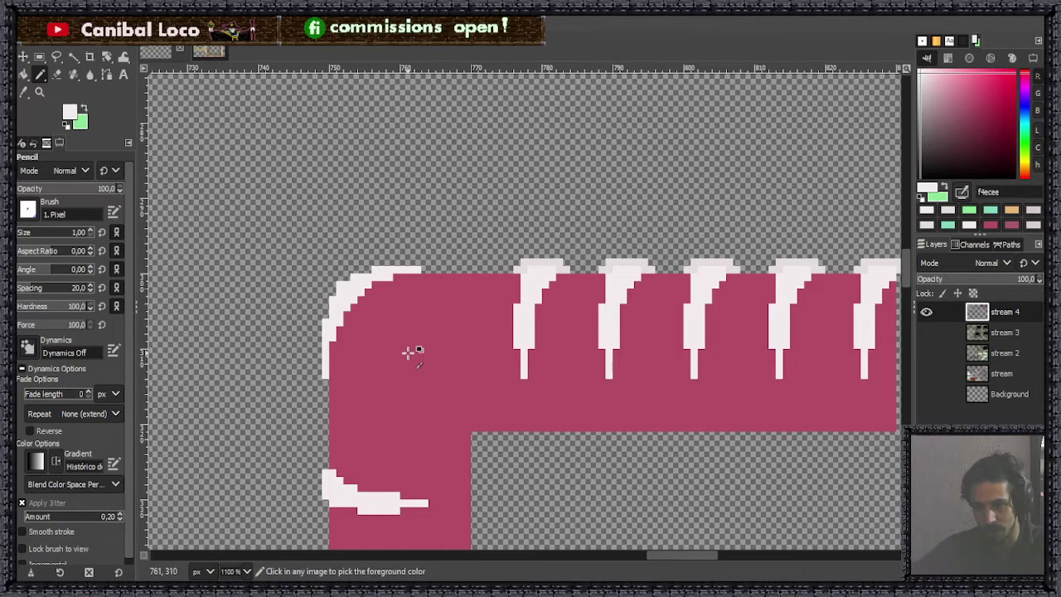
scroll(410, 351, "down", 3)
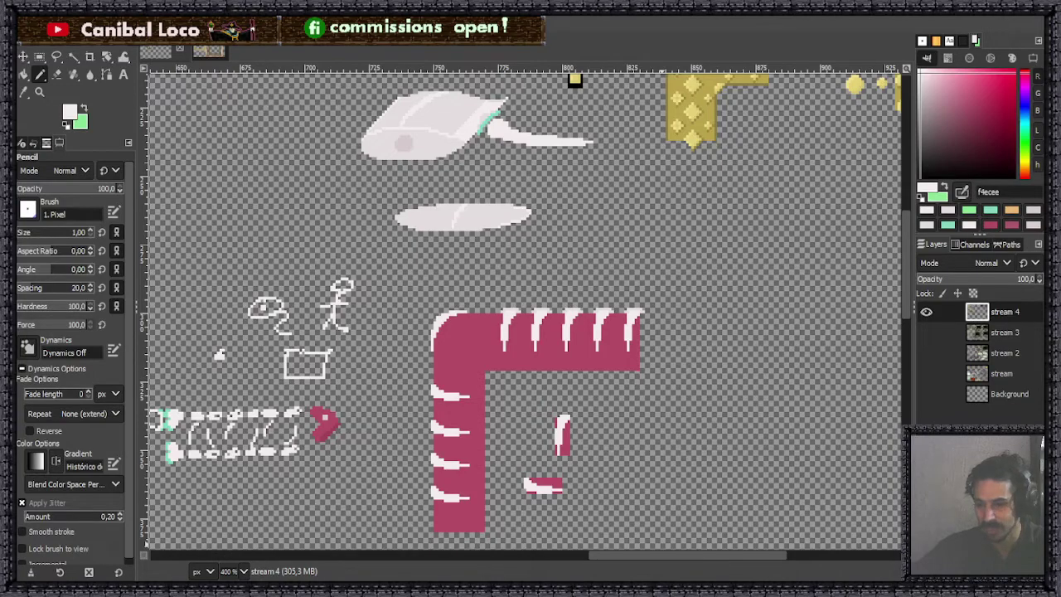
Step: In the reference image, show only the background layer, paste the copied femur picture onto it and anchor the pasted selection
left_click(217, 53)
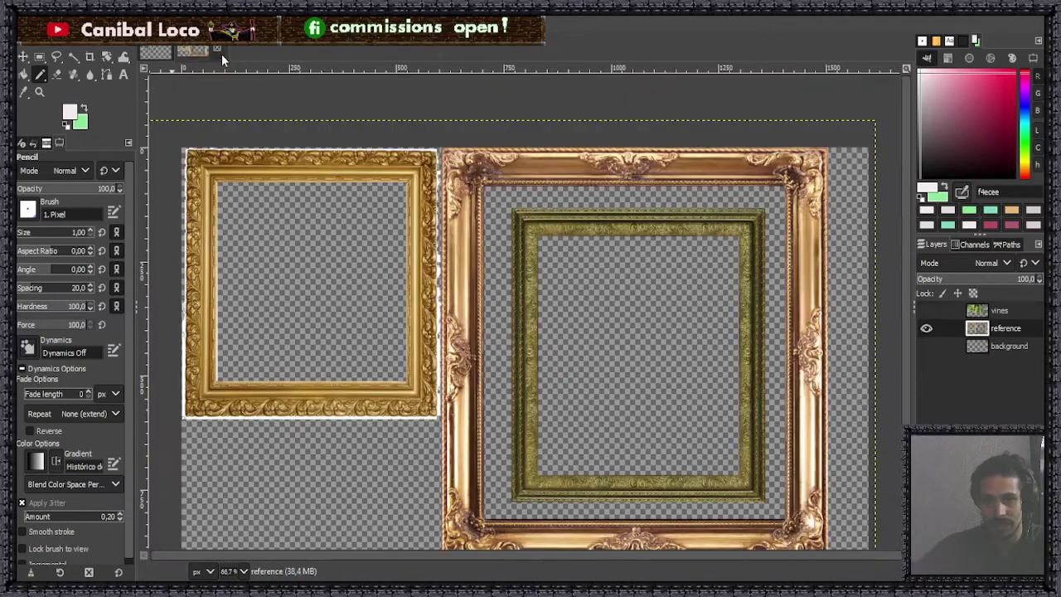
left_click(927, 345, "shift")
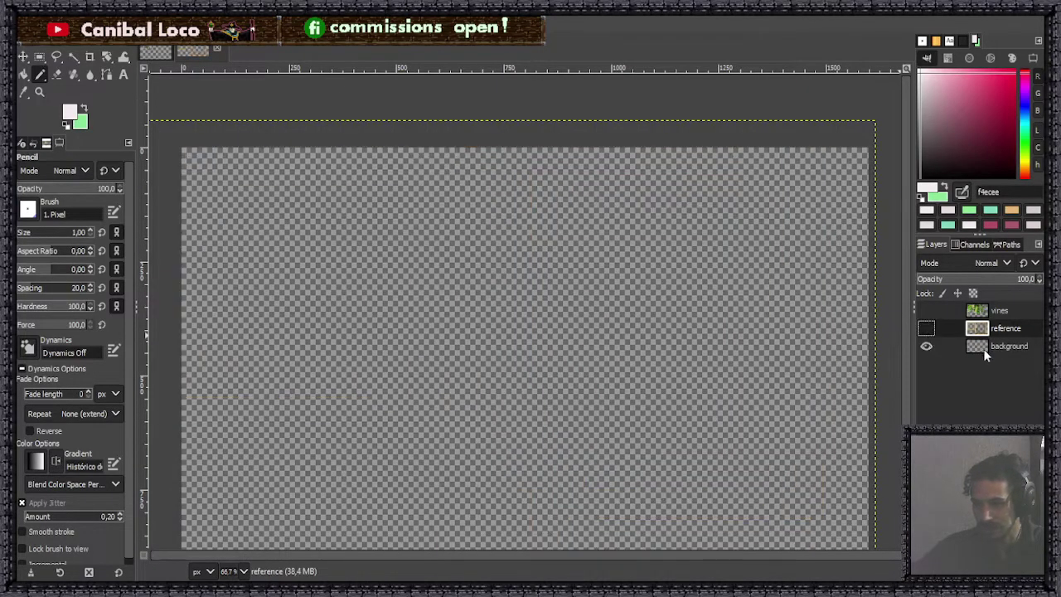
left_click(989, 352)
key("ctrl+v")
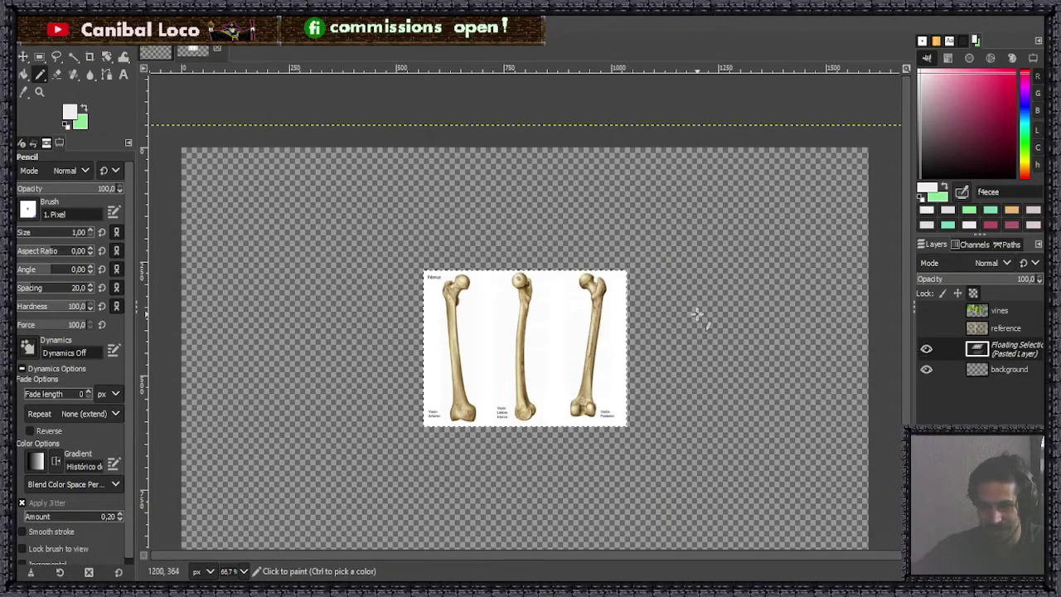
scroll(572, 303, "up", 4)
scroll(530, 298, "down", 4)
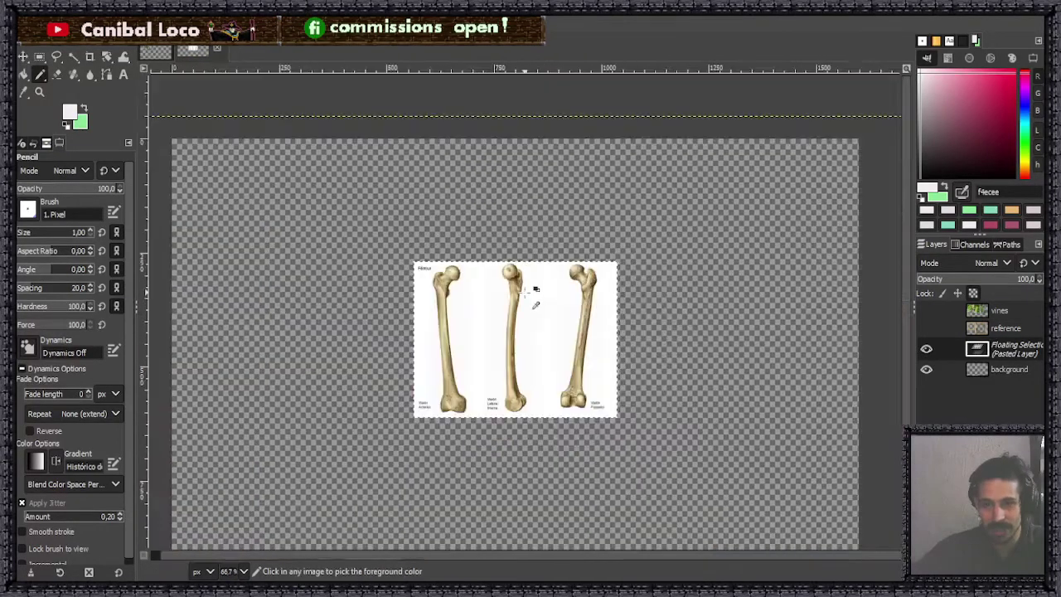
key("ctrl+h")
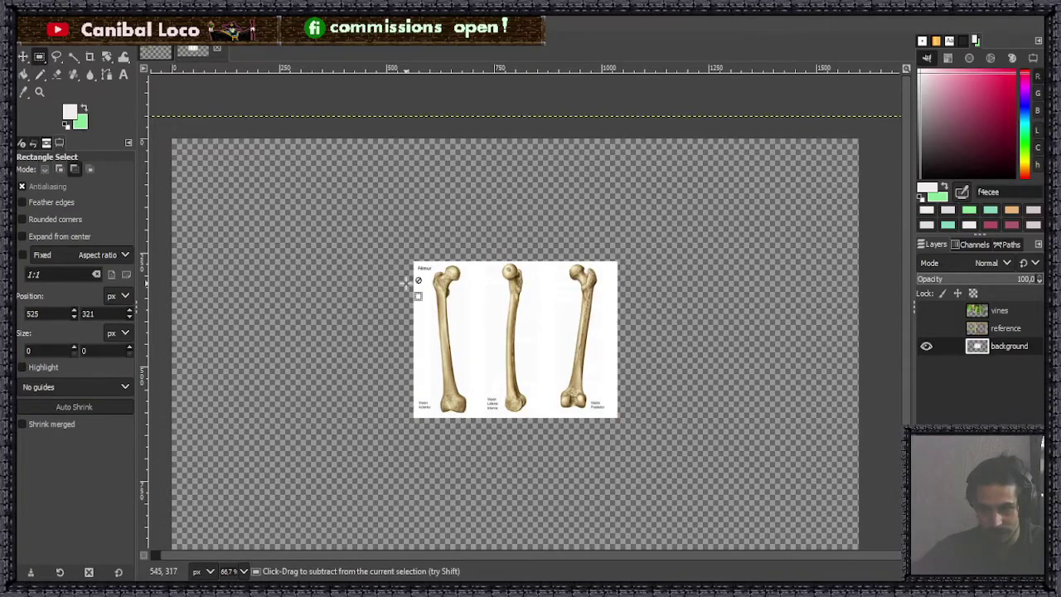
scroll(437, 277, "up", 5, "ctrl")
scroll(566, 294, "down", 2, "ctrl")
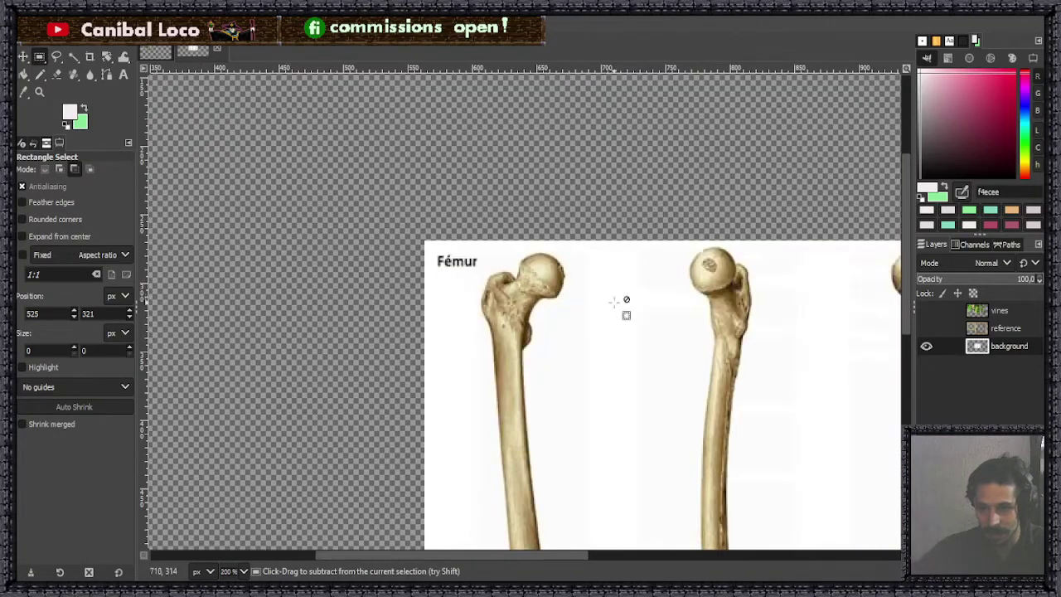
scroll(704, 298, "down", 1, "ctrl")
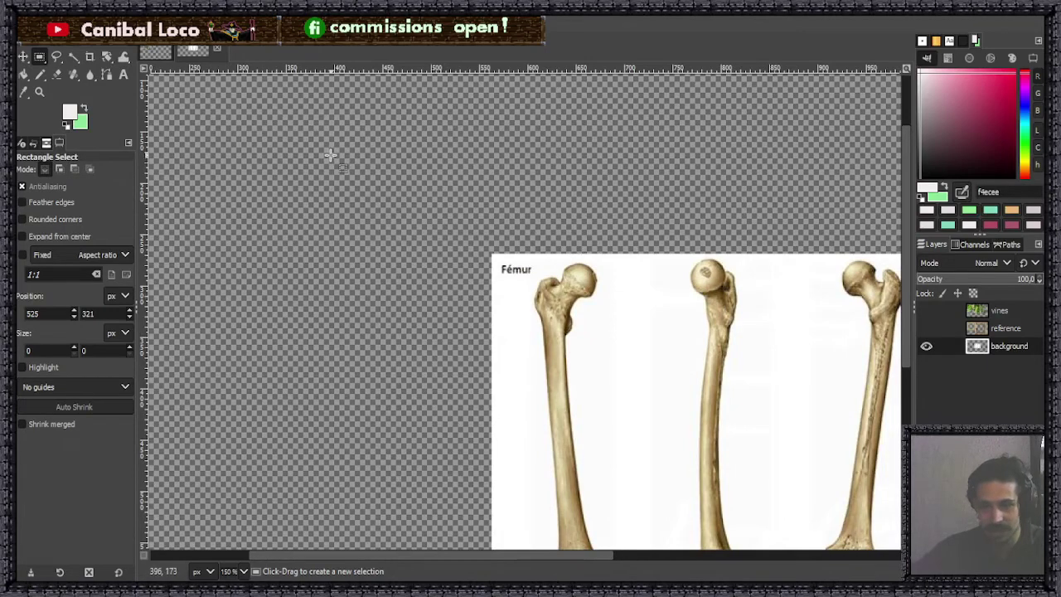
Step: Back in the stream image, draw a filled off-white rounded blob about 11 by 9 px in the empty area beside the white spade shape
left_click(157, 51)
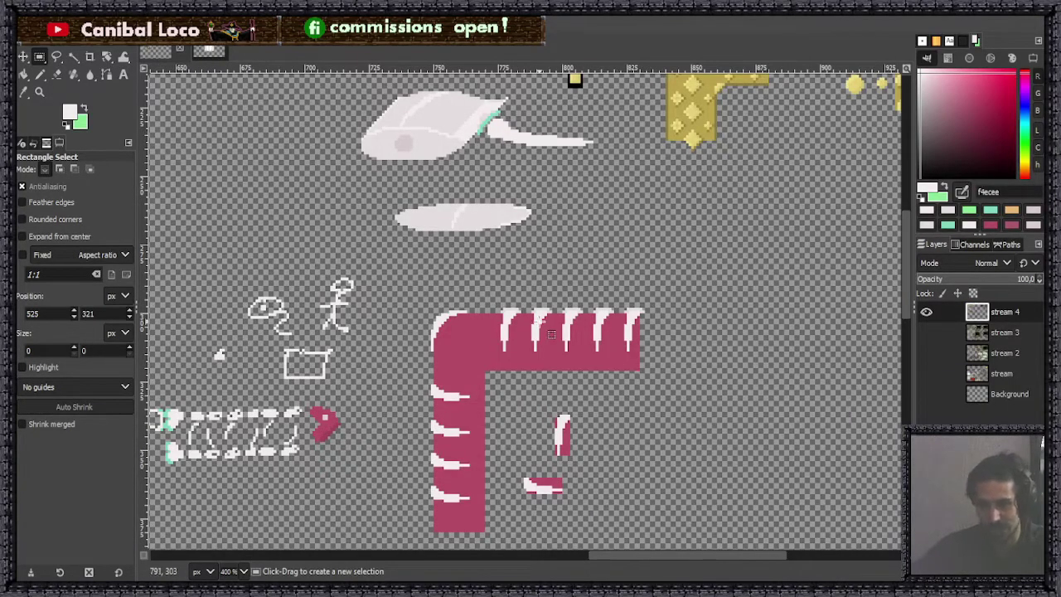
scroll(476, 301, "up", 4)
key("n")
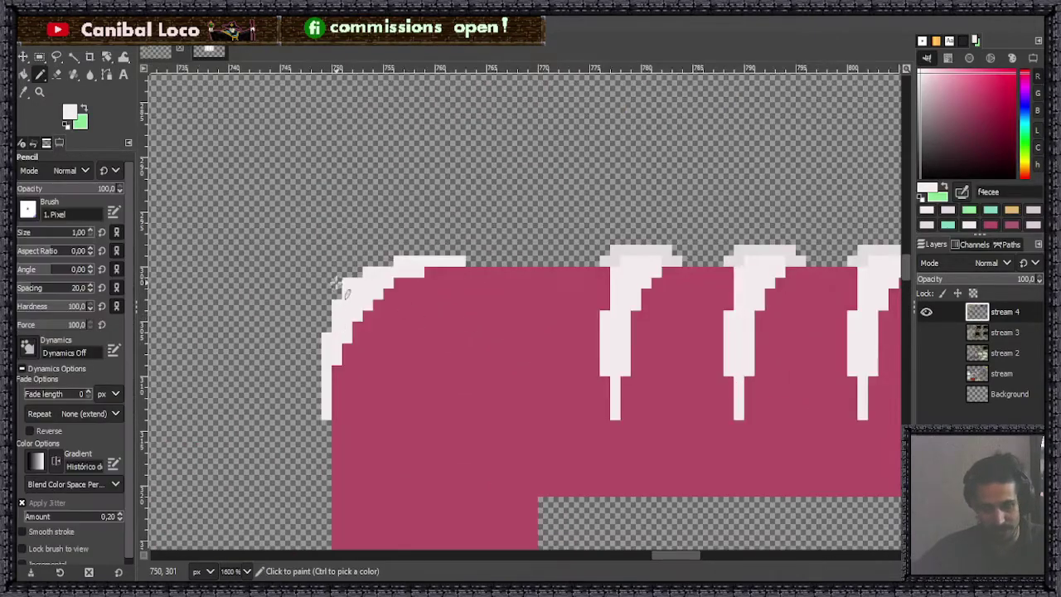
scroll(496, 254, "down", 4)
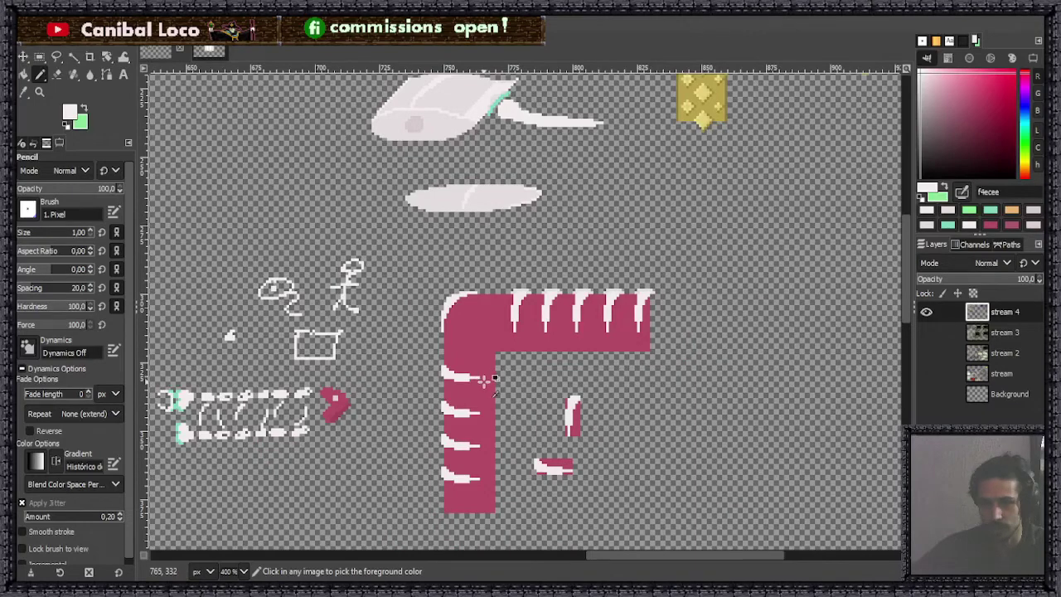
scroll(489, 385, "down", 3)
scroll(476, 274, "up", 4)
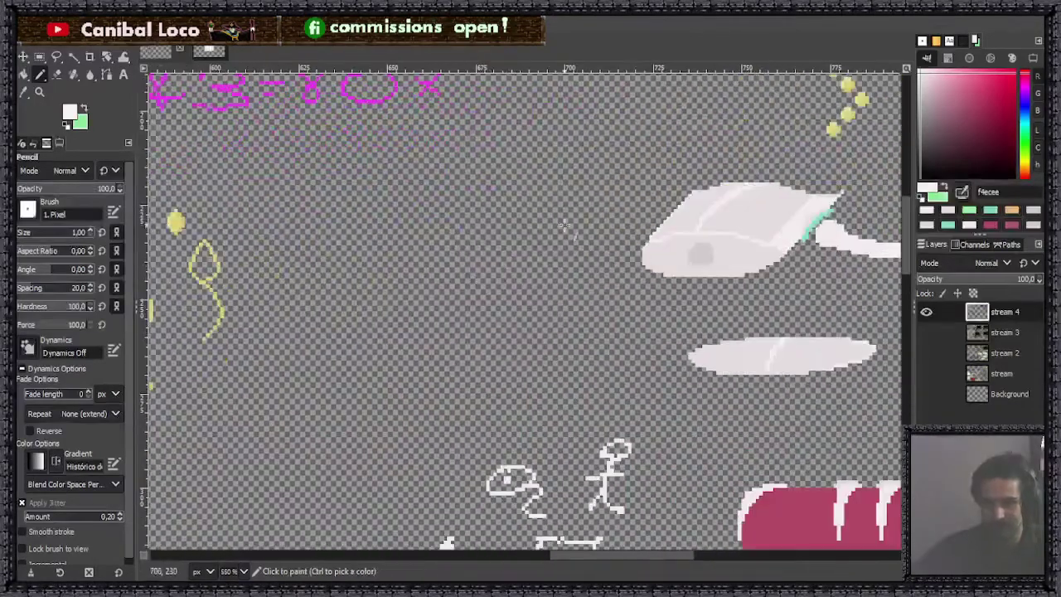
scroll(502, 229, "up", 2)
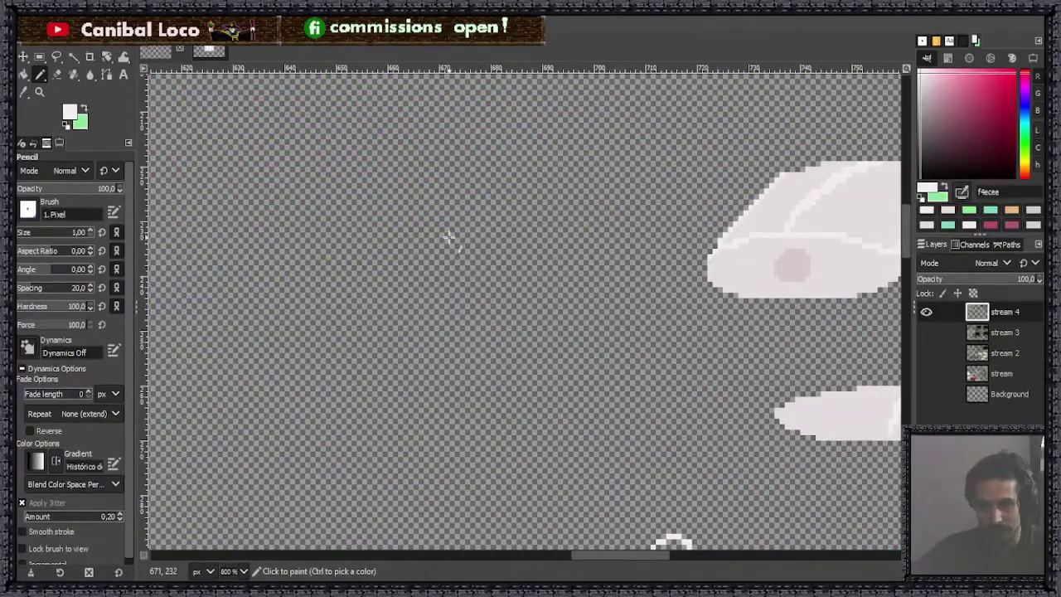
left_click_drag(385, 266, 401, 286)
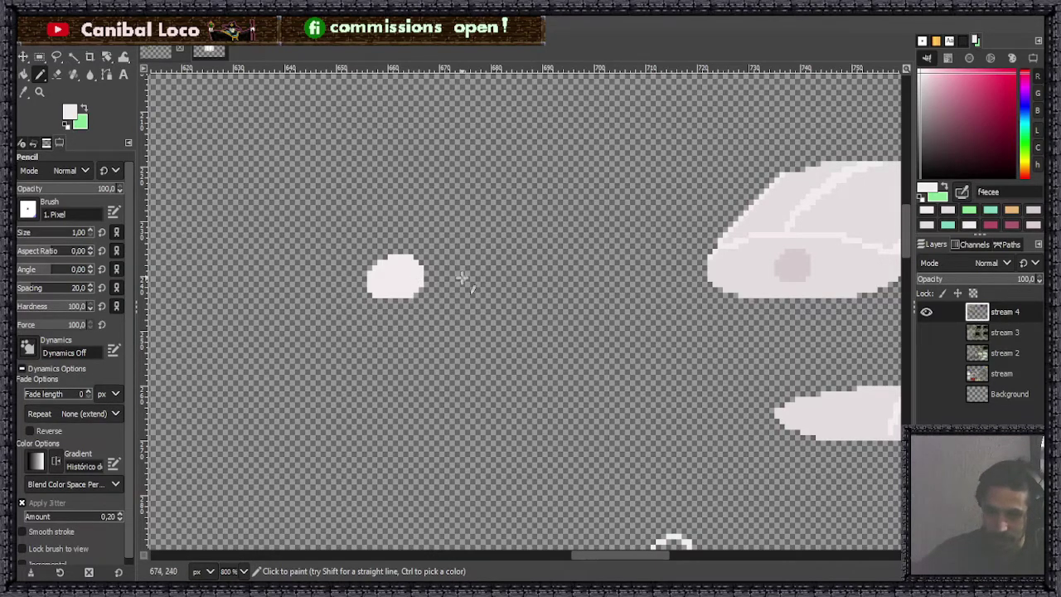
Step: Erase the outermost pixels along the left edge of the white blob to even out its outline
key("shift+e")
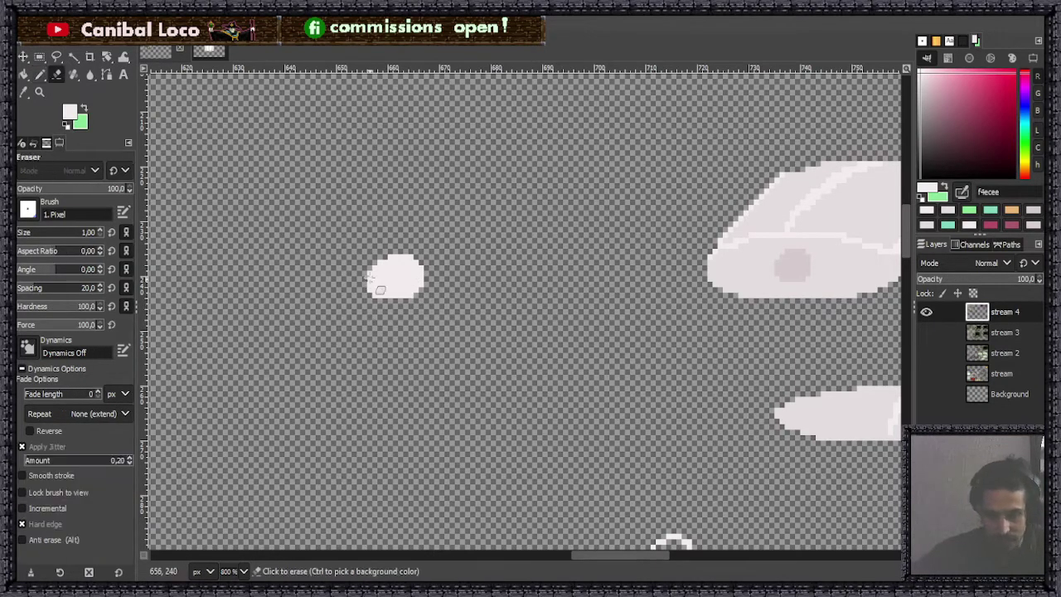
left_click_drag(368, 264, 368, 297)
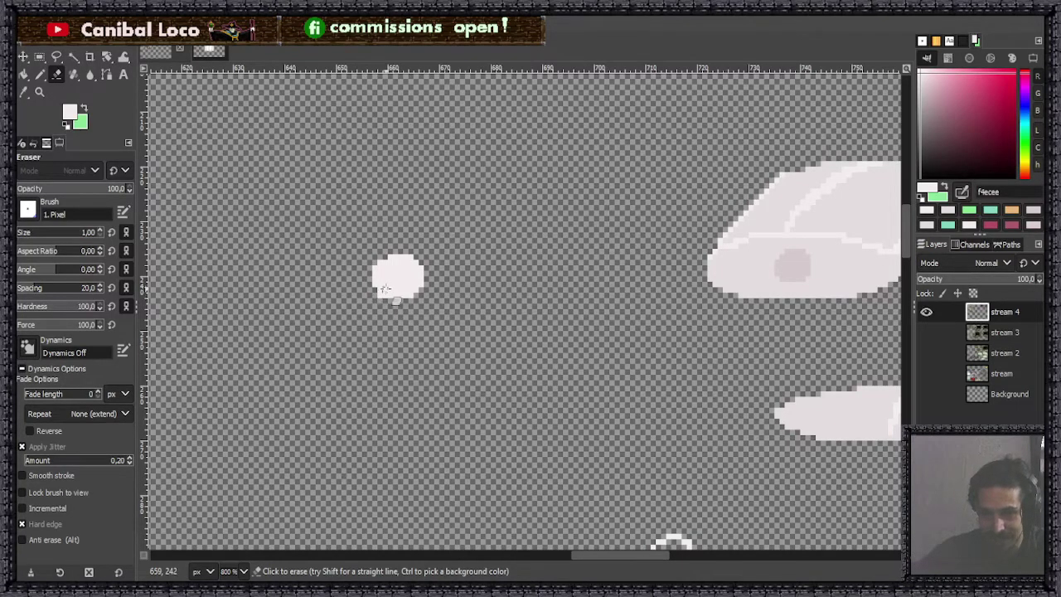
key("n")
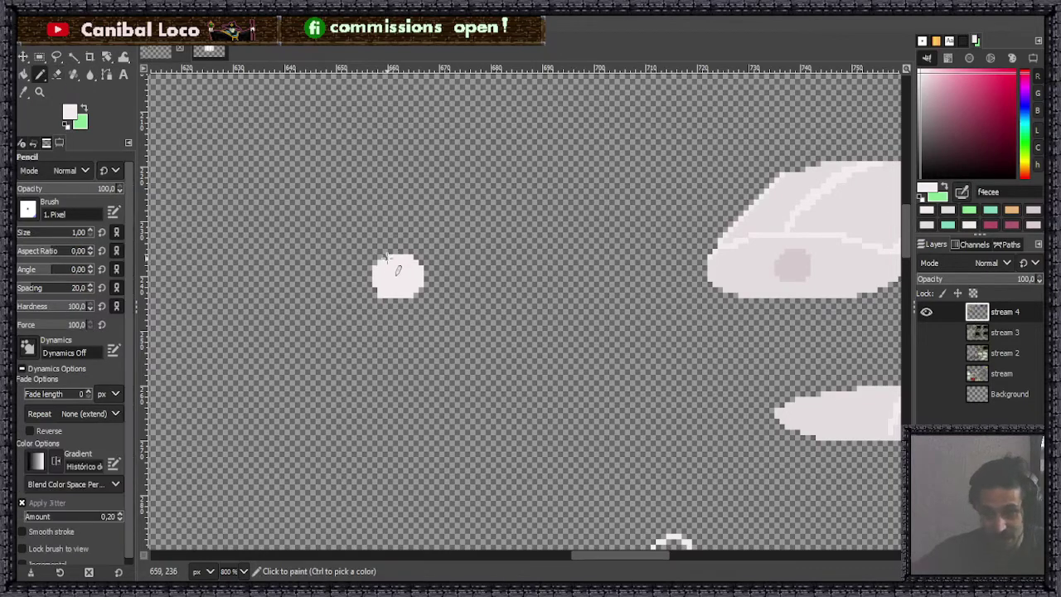
Step: Erase the left-side pixels of the white blob in a stepped curve, narrowing it to 8 px wide
left_click(384, 258)
scroll(421, 270, "up", 4)
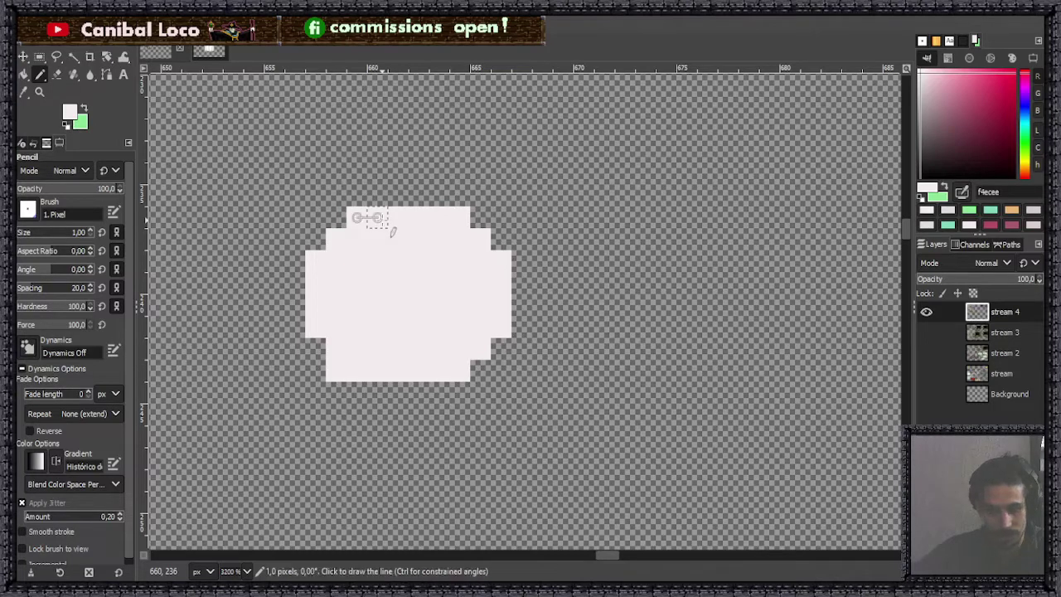
key("shift+e")
mouse_move(377, 217)
left_mouse_down()
mouse_move(351, 218)
mouse_move(349, 242)
mouse_move(336, 240)
mouse_move(336, 361)
left_mouse_up()
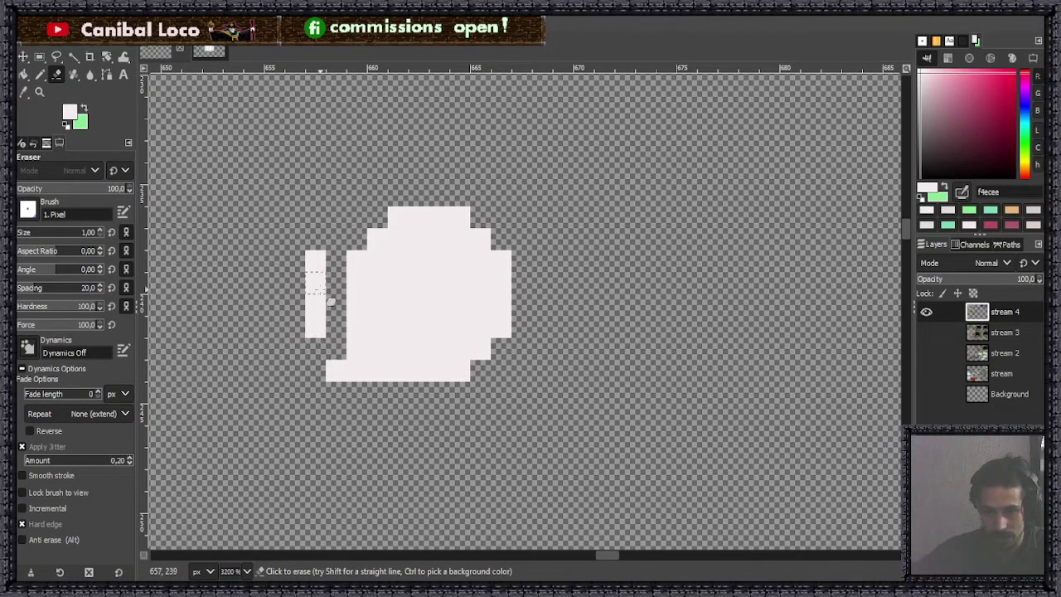
left_click_drag(315, 253, 316, 336)
left_click(336, 370)
key("n")
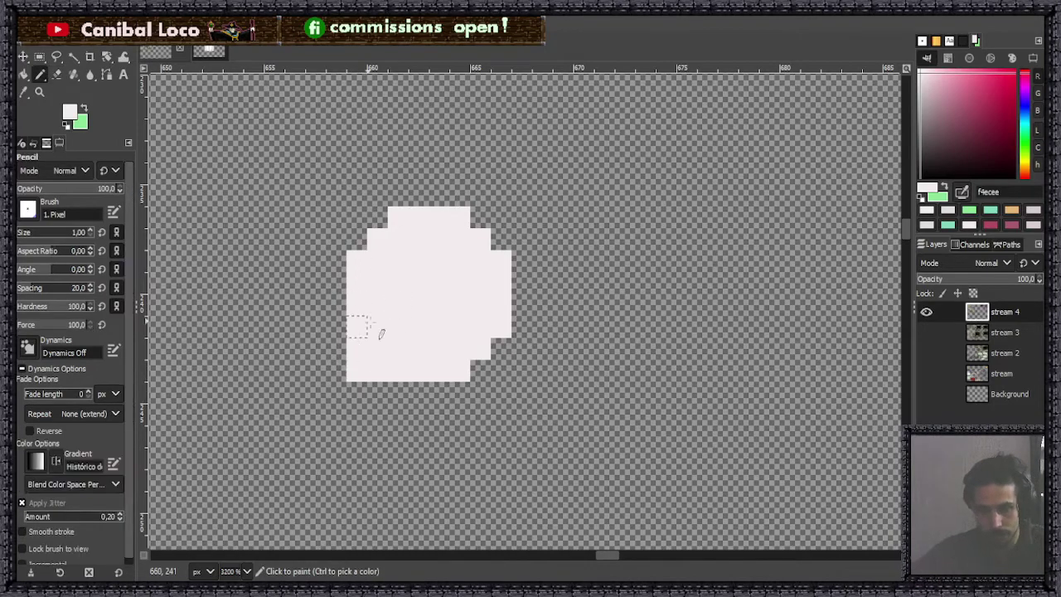
left_click(337, 262)
left_click_drag(338, 263, 338, 326)
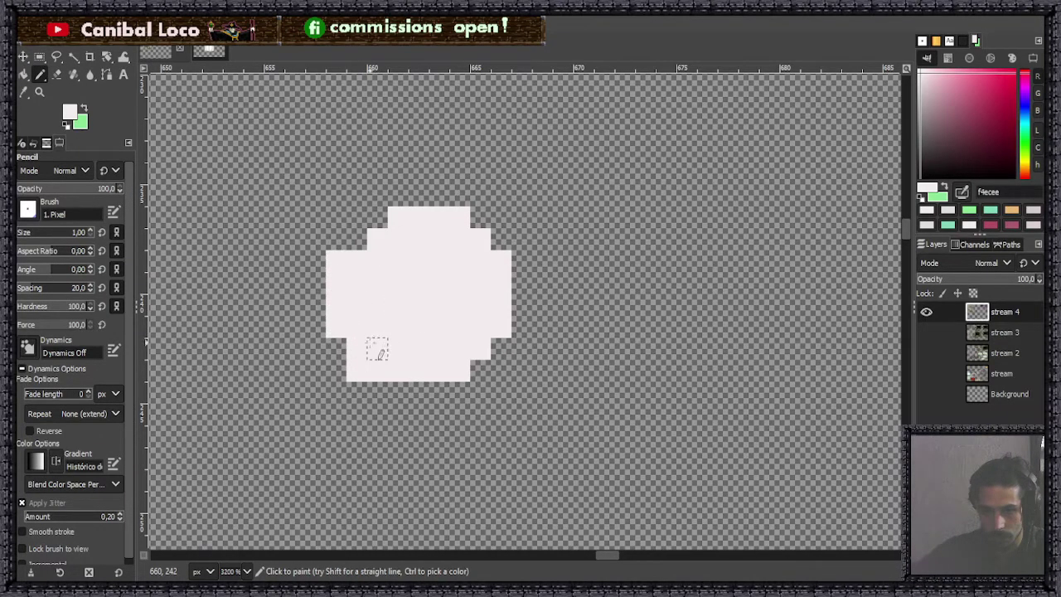
key("ctrl+x")
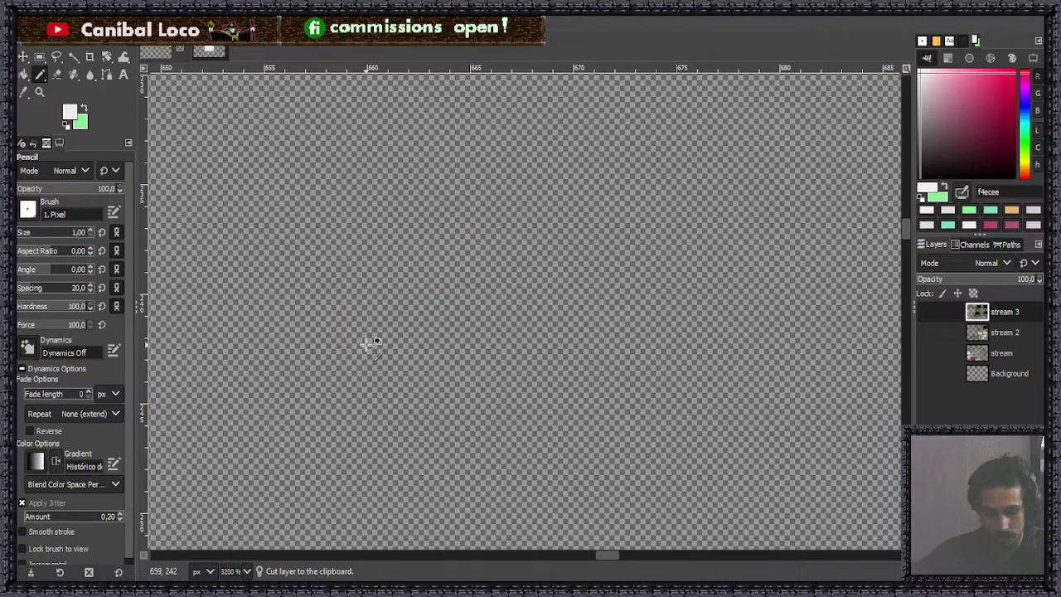
key("ctrl+z")
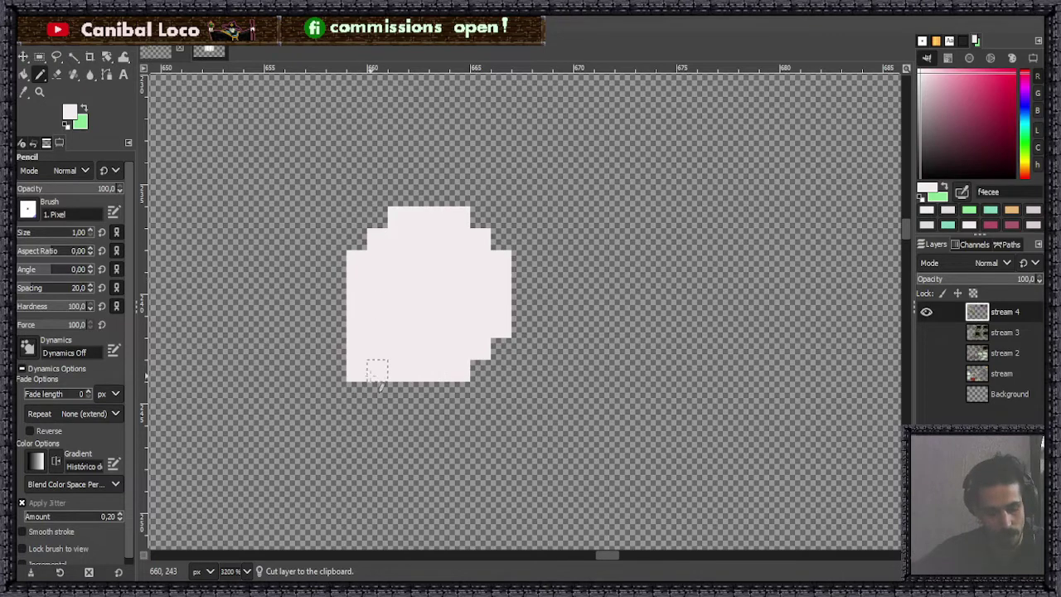
Step: Erase the lower-left corner pixels of the blob to make it a symmetrical circle of 8 by 8 px
key("shift+e")
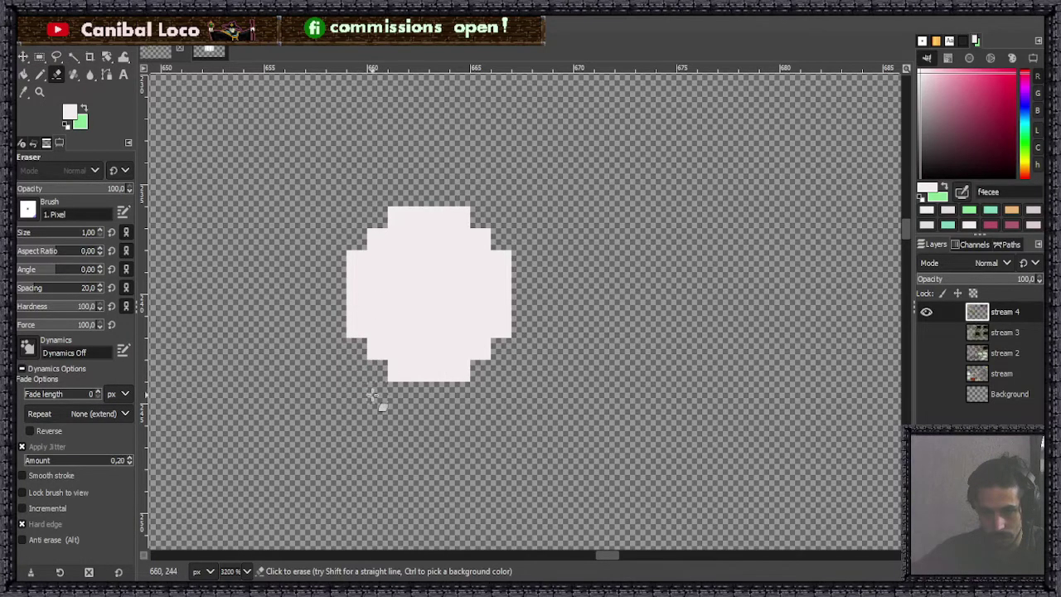
scroll(423, 363, "down", 3)
scroll(402, 327, "up", 2)
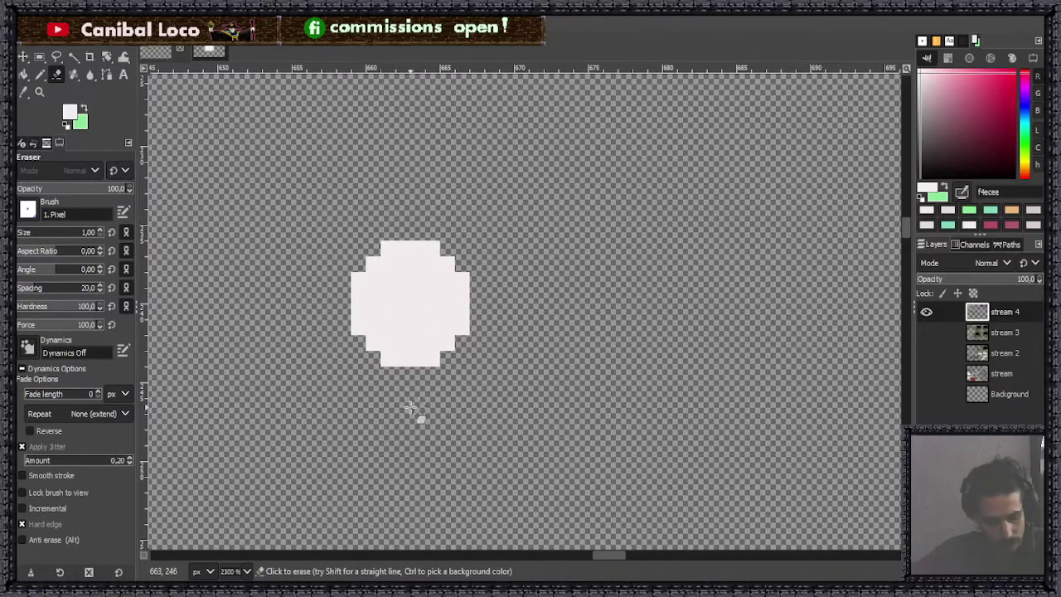
Step: Select and copy the white circle, and place a pasted copy diagonally below it, touching its lower-right corner
key("n")
key("r")
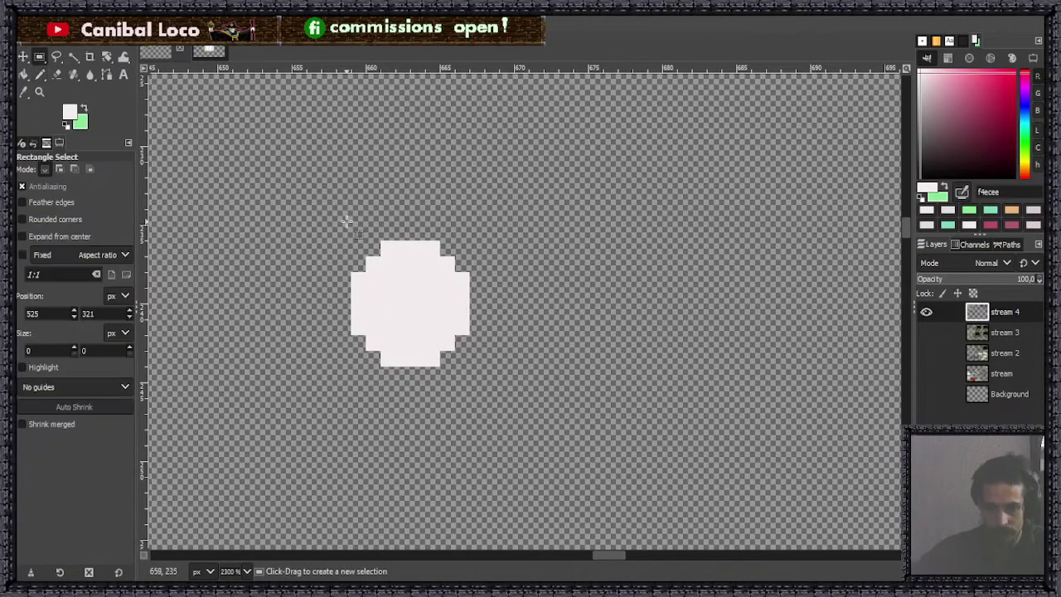
mouse_move(339, 222)
left_mouse_down()
mouse_move(481, 384)
mouse_move(498, 381)
left_mouse_up()
key("ctrl+c")
key("ctrl+v")
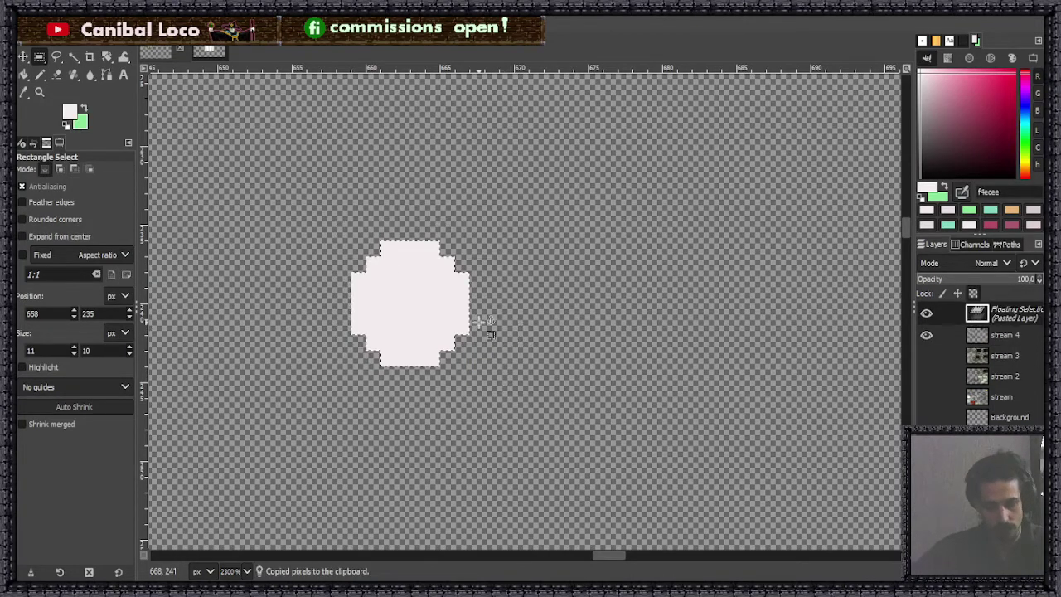
left_click_drag(430, 318, 532, 419)
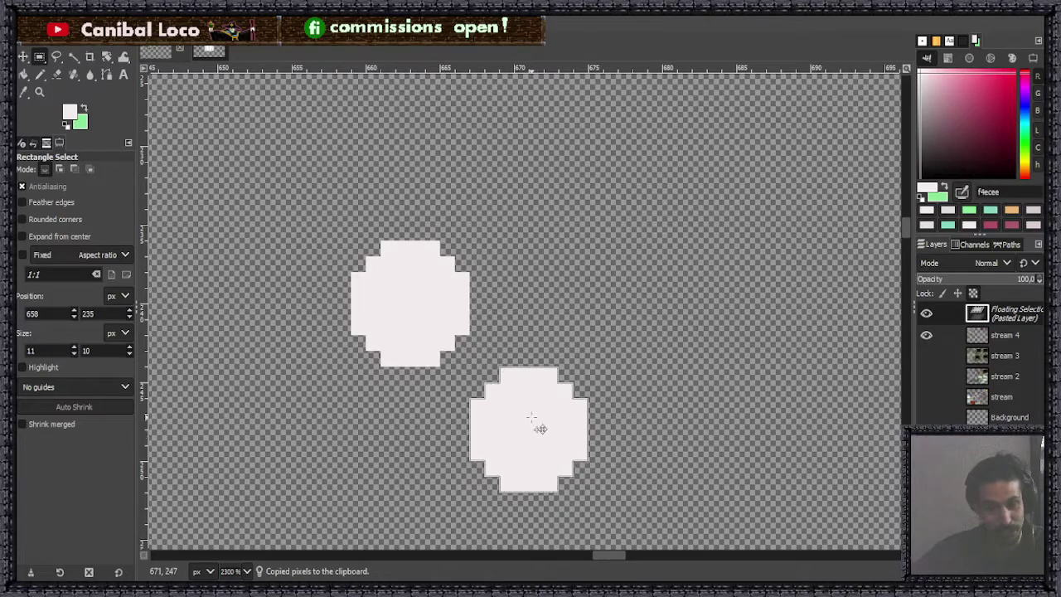
Step: Paste a second copy of the circle diagonally below the original on the lower-left side, mirroring the first copy, and anchor it
key("ctrl+v")
left_click_drag(406, 290, 288, 419)
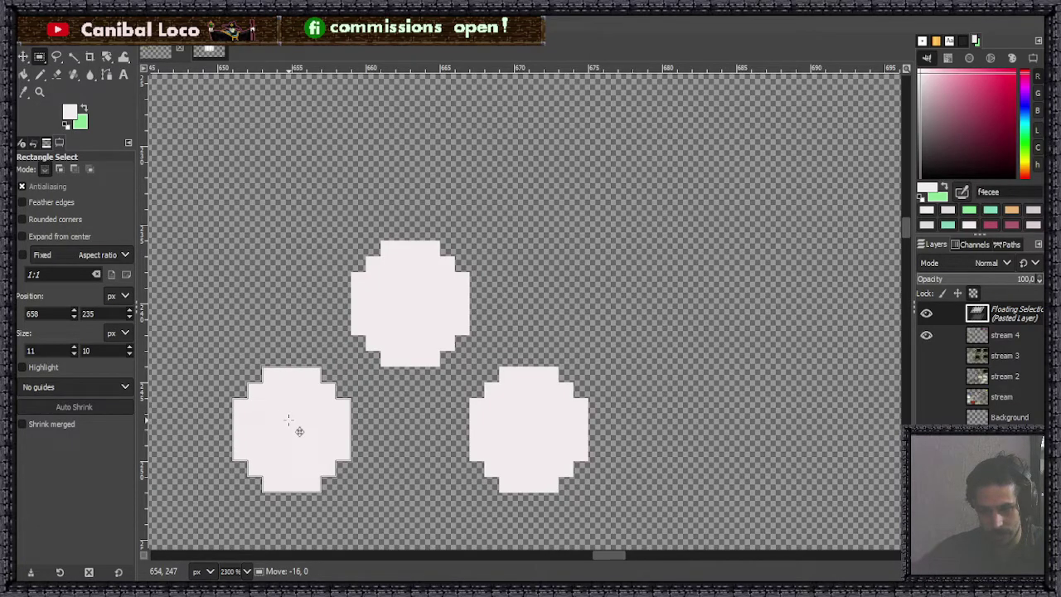
mouse_move(288, 421)
left_mouse_down()
mouse_move(332, 420)
mouse_move(303, 428)
left_mouse_up()
left_click(393, 417)
key("n")
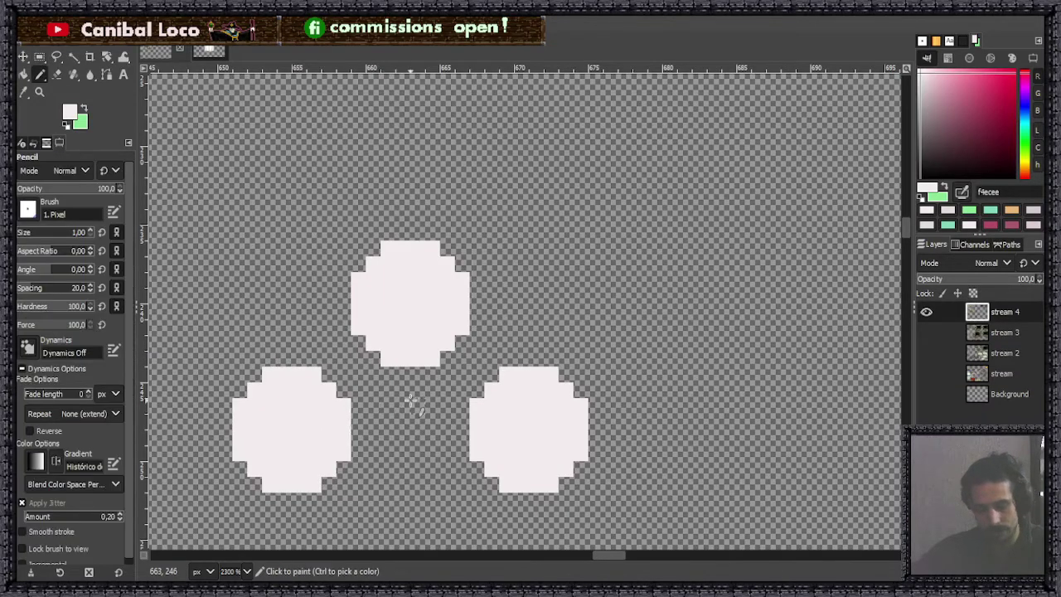
Step: Using the light grey e4dcde sampled from the large pale shape, draw two parallel diagonal lines connecting the top and lower-left circles
scroll(417, 403, "down", 5)
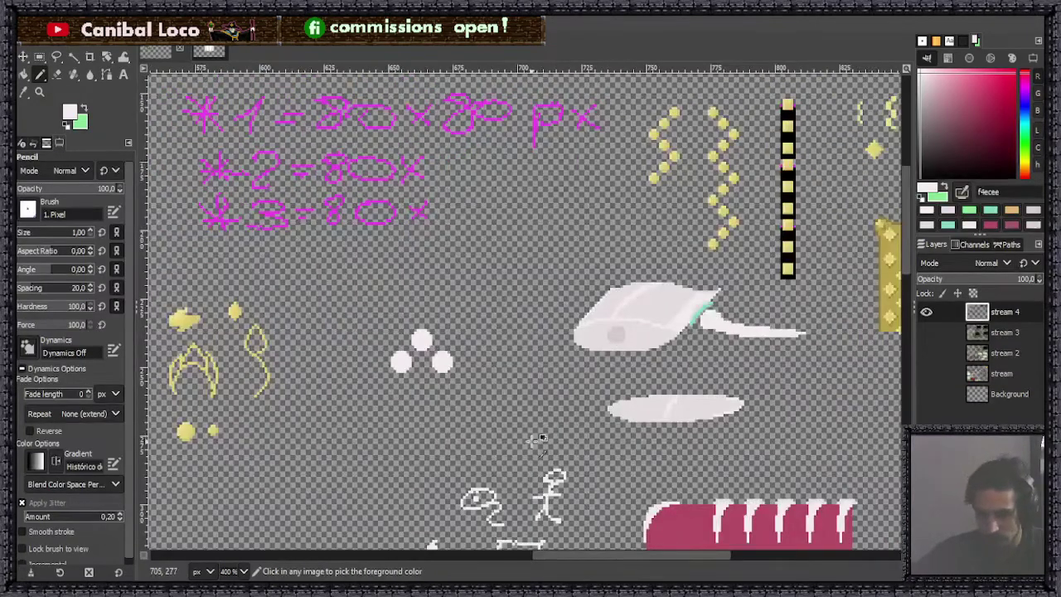
scroll(531, 431, "down", 2, "ctrl")
scroll(592, 361, "up", 3)
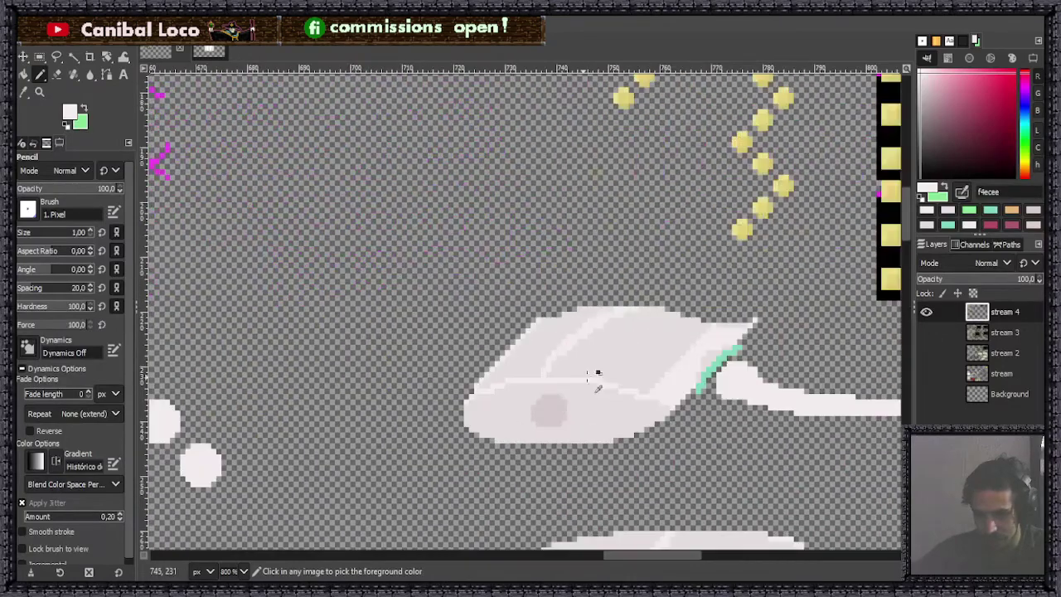
left_click(573, 373, "ctrl")
scroll(572, 373, "down", 3)
scroll(453, 421, "up", 6)
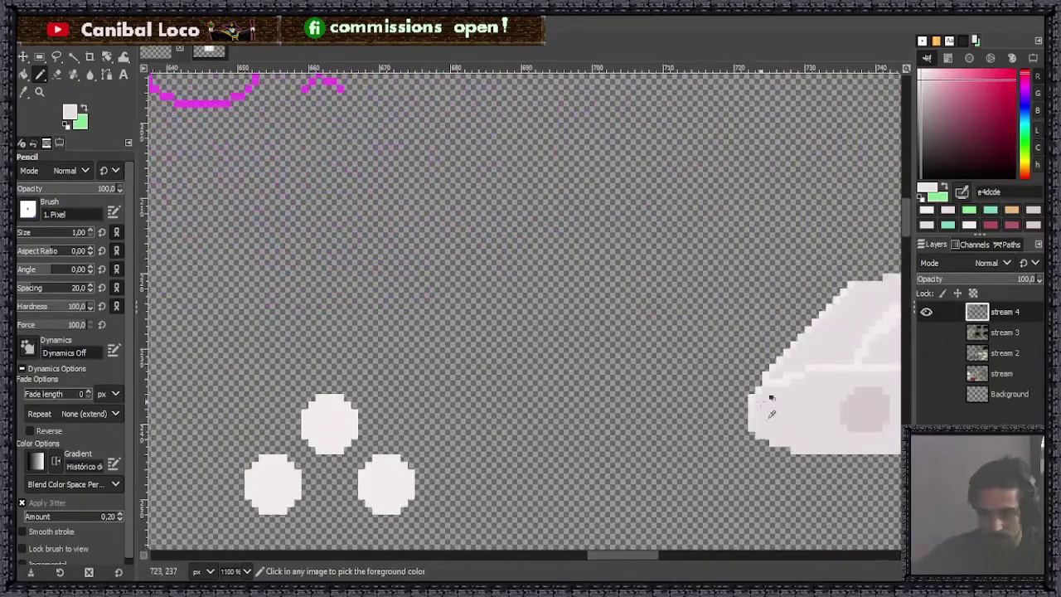
scroll(451, 438, "down", 4)
scroll(485, 453, "up", 5)
scroll(485, 453, "up", 3)
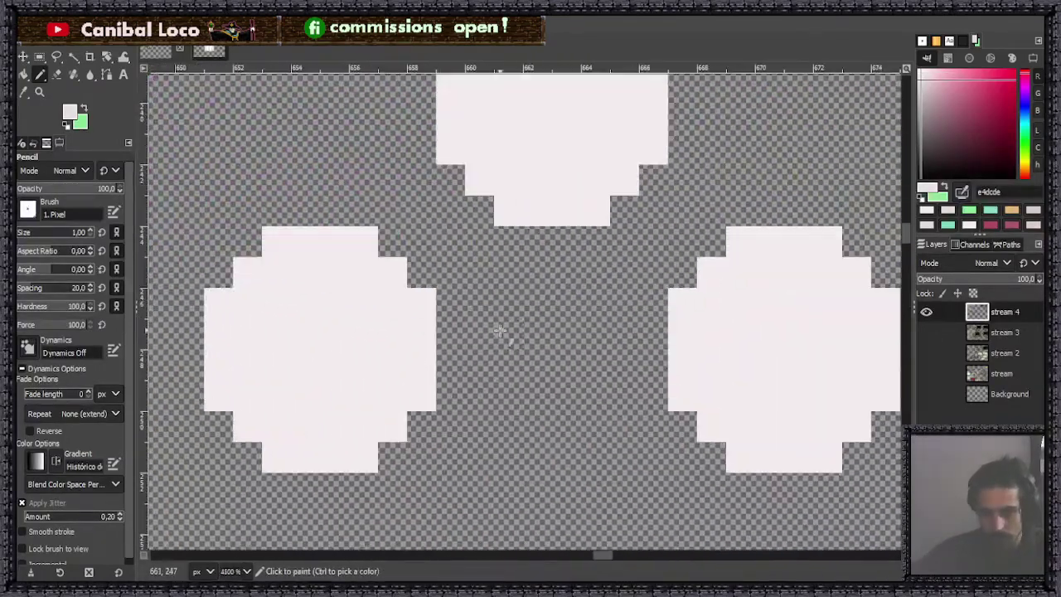
left_click_drag(365, 241, 443, 228)
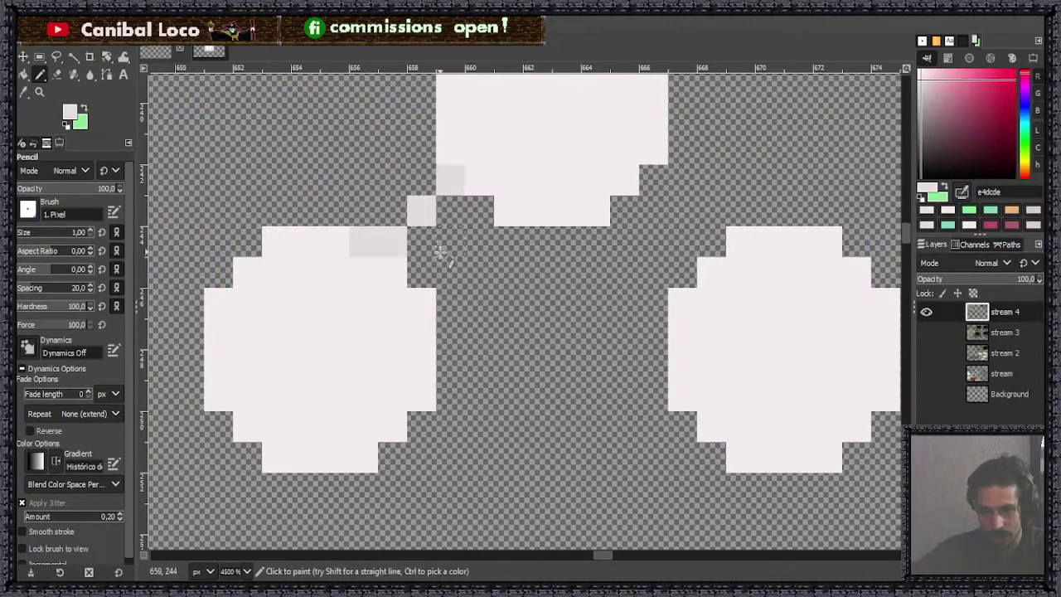
key("ctrl+z")
left_click(421, 271)
left_click(480, 210, "shift")
left_click(450, 180)
left_click(393, 239, "shift")
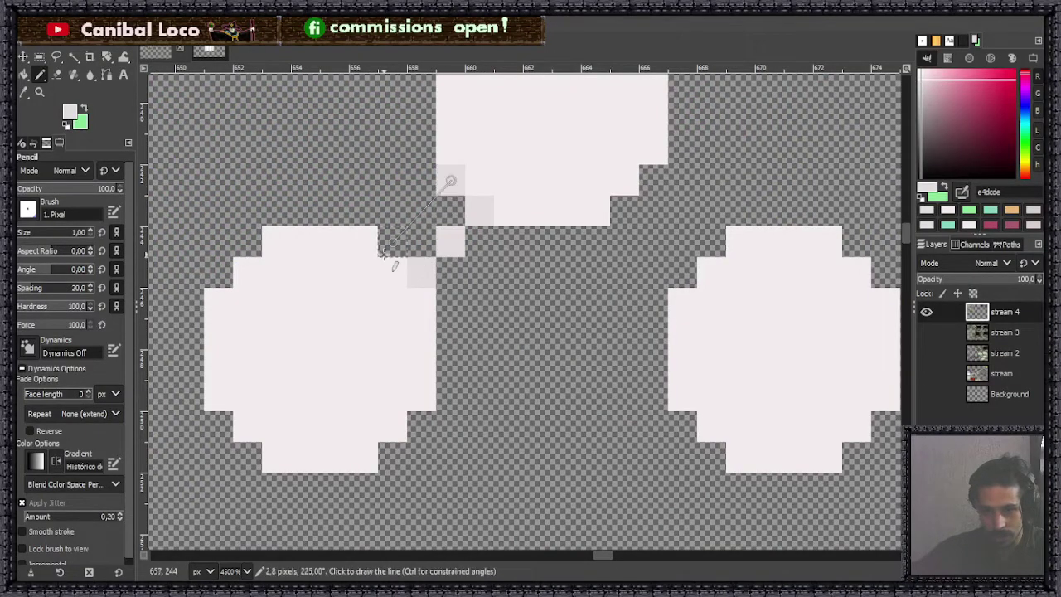
Step: Draw a matching light grey diagonal connector between the top and lower-right circles, and fill the gaps inside both connectors
left_click(711, 273, "shift")
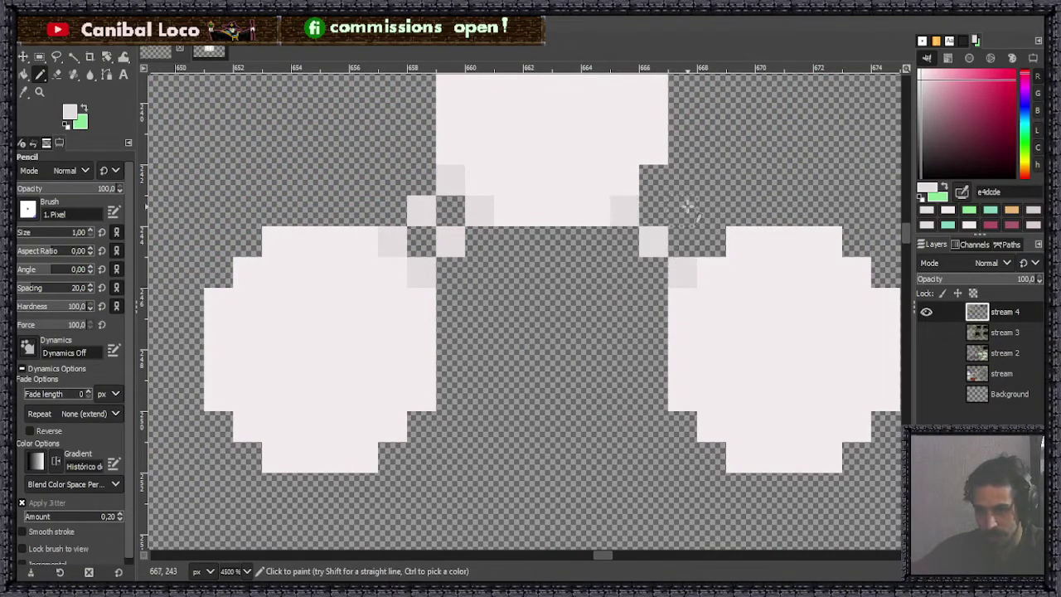
left_click(655, 179)
left_click(711, 240, "shift")
left_click(653, 210)
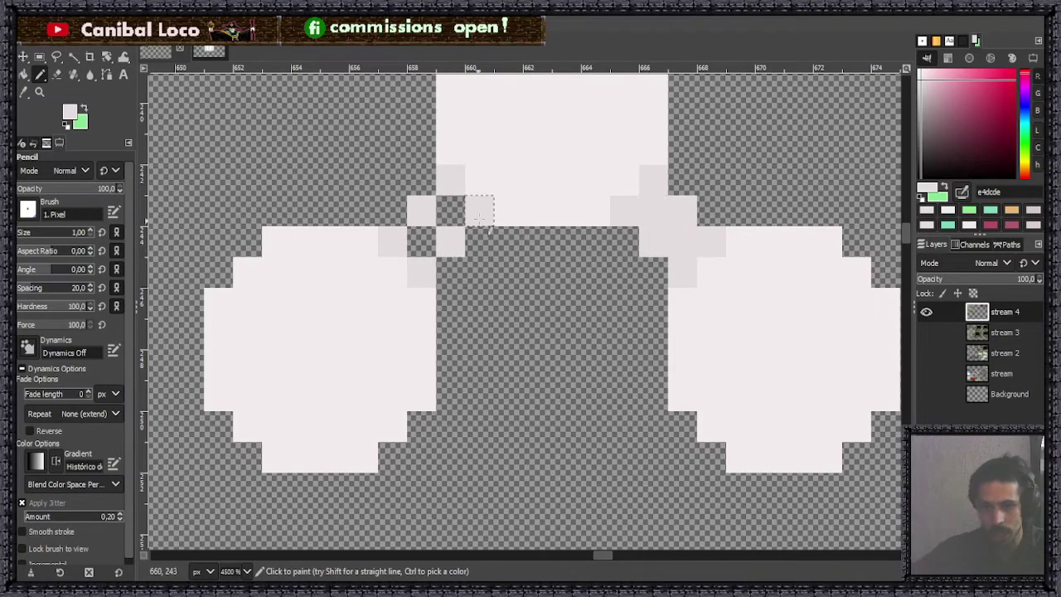
left_click(450, 209)
left_click(421, 239)
scroll(535, 236, "down", 5)
scroll(535, 236, "down", 2)
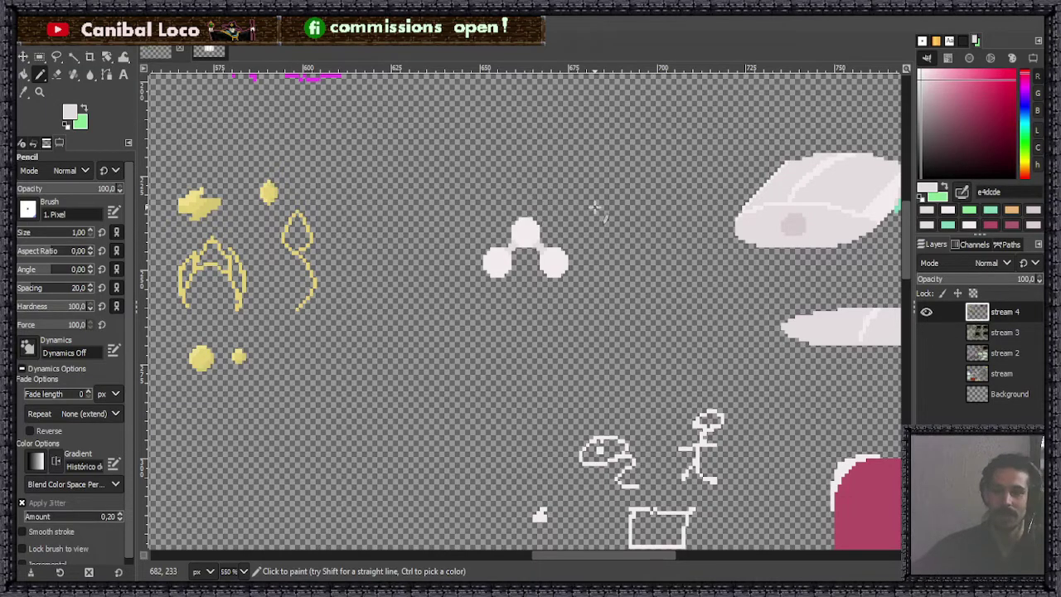
Step: Erase the edge pixels of the lower-left circle on both sides of its connector to notch the outline
scroll(543, 219, "up", 7)
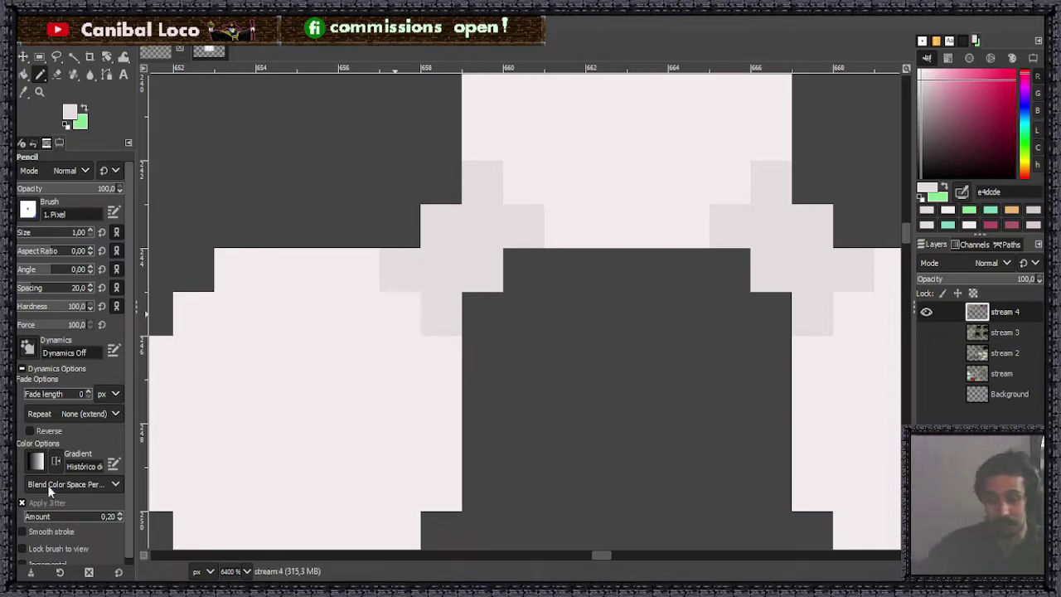
scroll(448, 301, "down", 3)
scroll(426, 296, "up", 3)
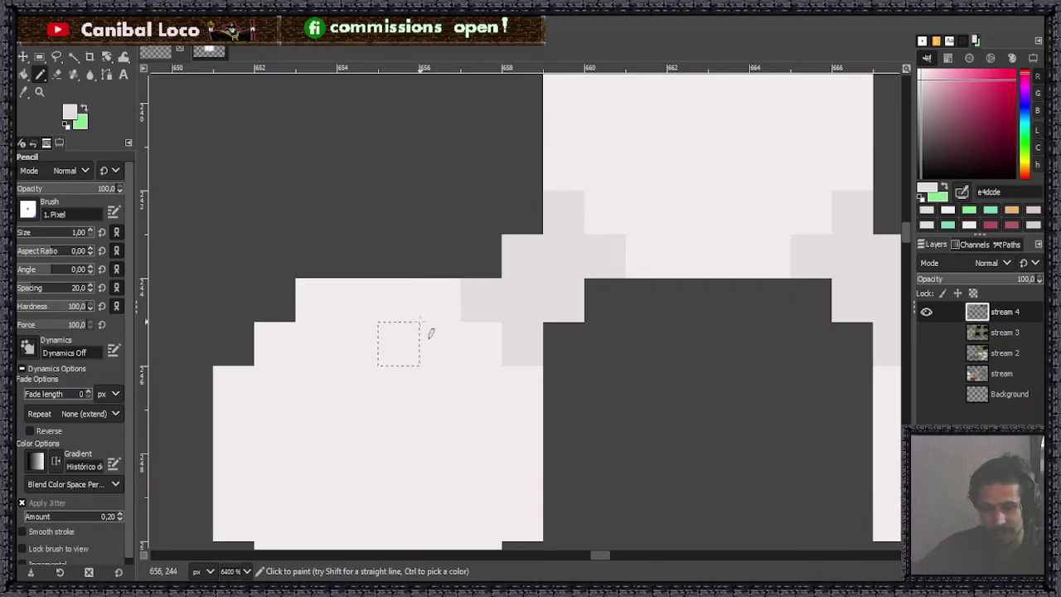
key("shift+e")
left_click_drag(445, 301, 386, 300)
mouse_move(498, 355)
left_mouse_down()
mouse_move(528, 390)
mouse_move(526, 431)
left_mouse_up()
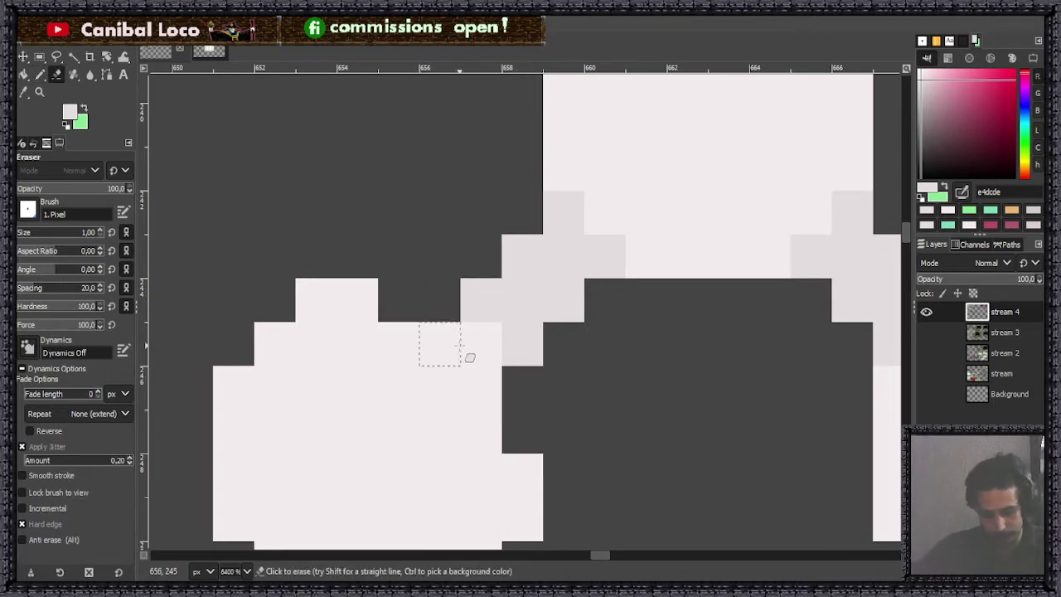
Step: Shade the upper-right part of the lower-left circle around the connector with a stepped diagonal area in light grey, restoring the full outline
key("n")
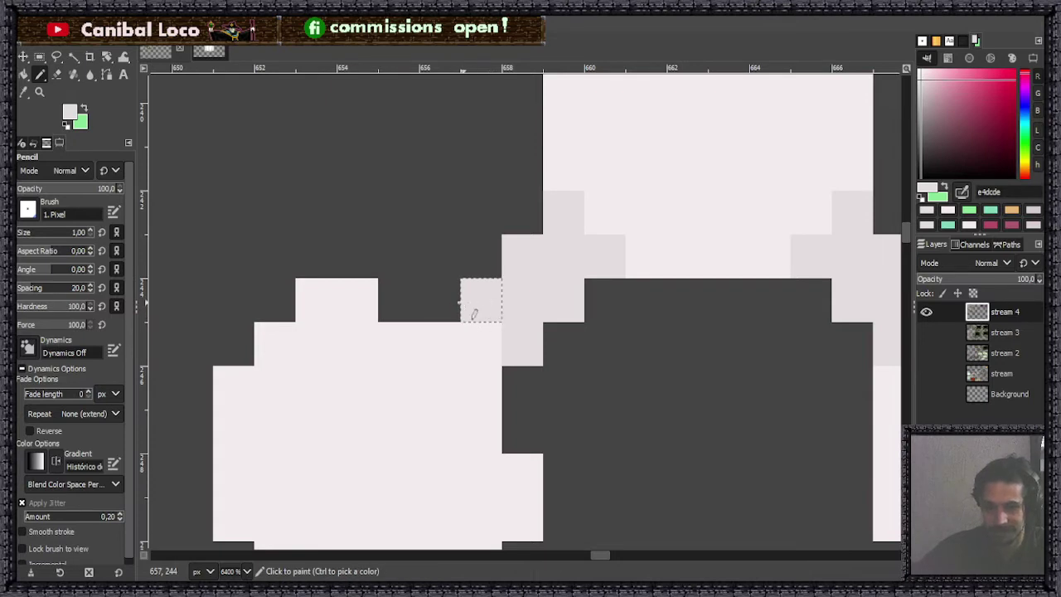
mouse_move(476, 339)
left_mouse_down()
mouse_move(409, 337)
mouse_move(477, 338)
mouse_move(485, 419)
left_mouse_up()
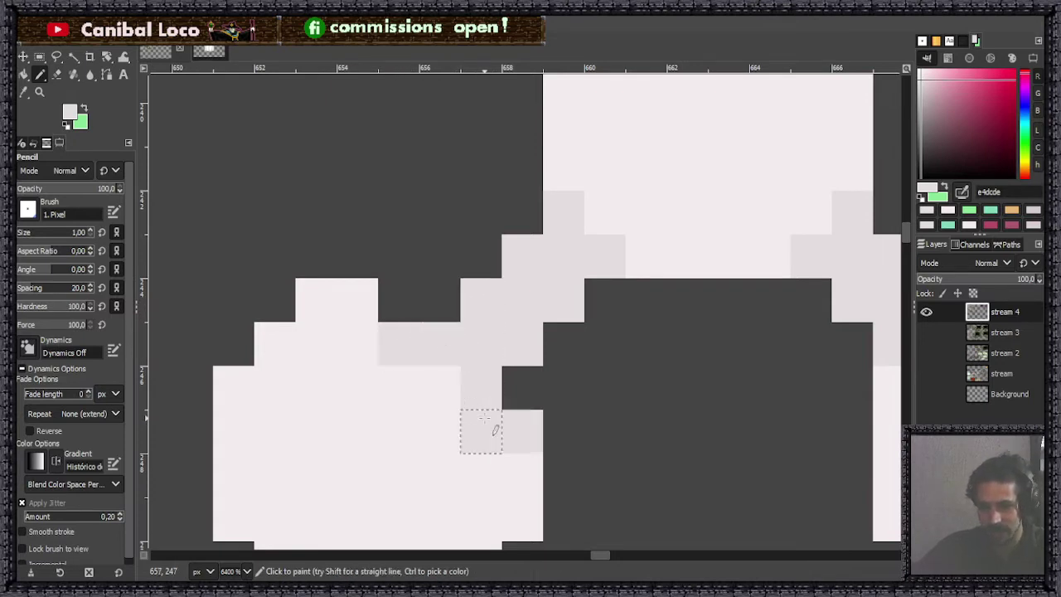
key("ctrl+z")
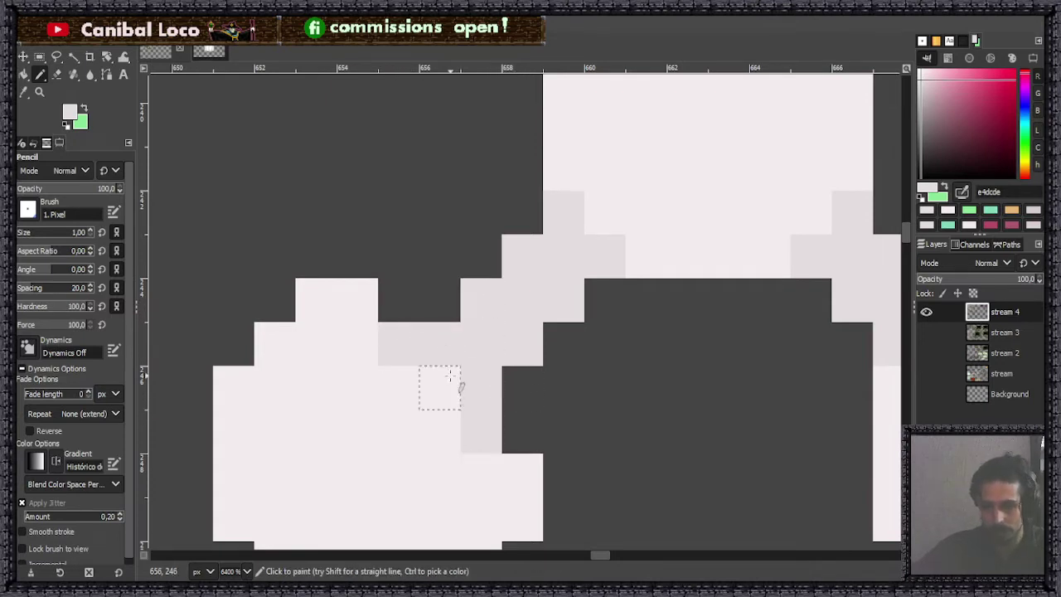
scroll(453, 408, "down", 5)
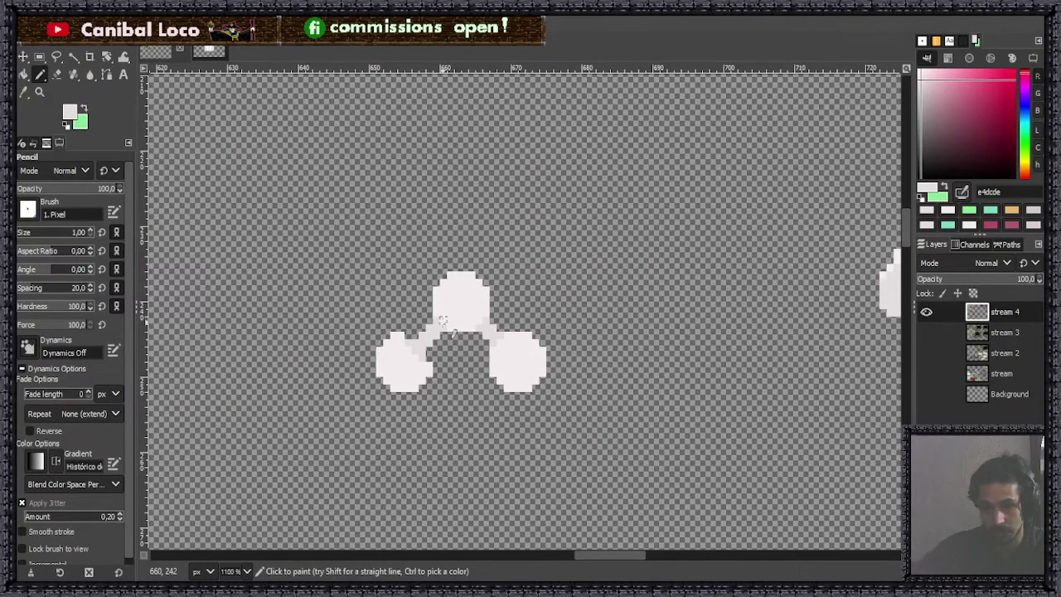
scroll(443, 320, "up", 5)
left_click_drag(450, 316, 448, 363)
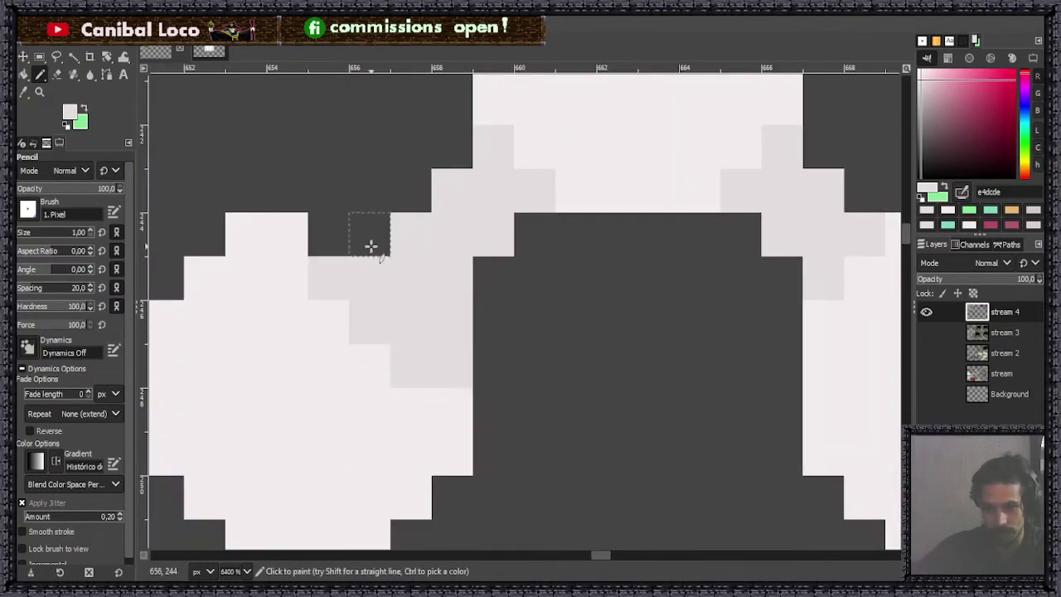
left_click_drag(371, 246, 328, 239)
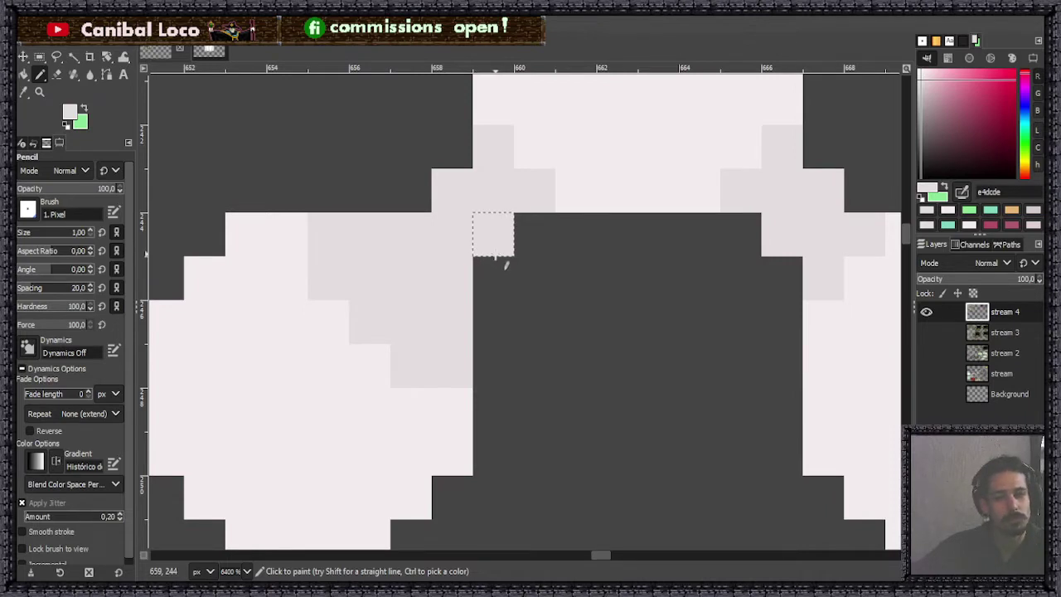
Step: Shade the lower-left part of the top circle beside the connector with a stepped diagonal area in the same light grey
scroll(519, 265, "up", 3)
scroll(534, 278, "down", 2)
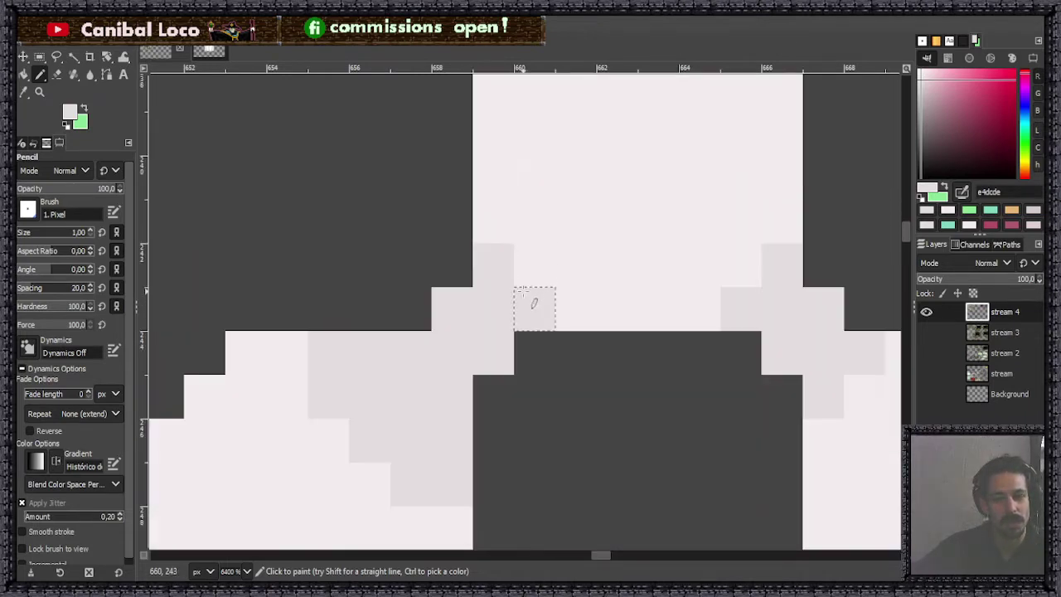
mouse_move(493, 177)
left_mouse_down()
mouse_move(492, 224)
mouse_move(515, 222)
mouse_move(525, 263)
mouse_move(564, 246)
mouse_move(562, 300)
mouse_move(616, 308)
left_mouse_up()
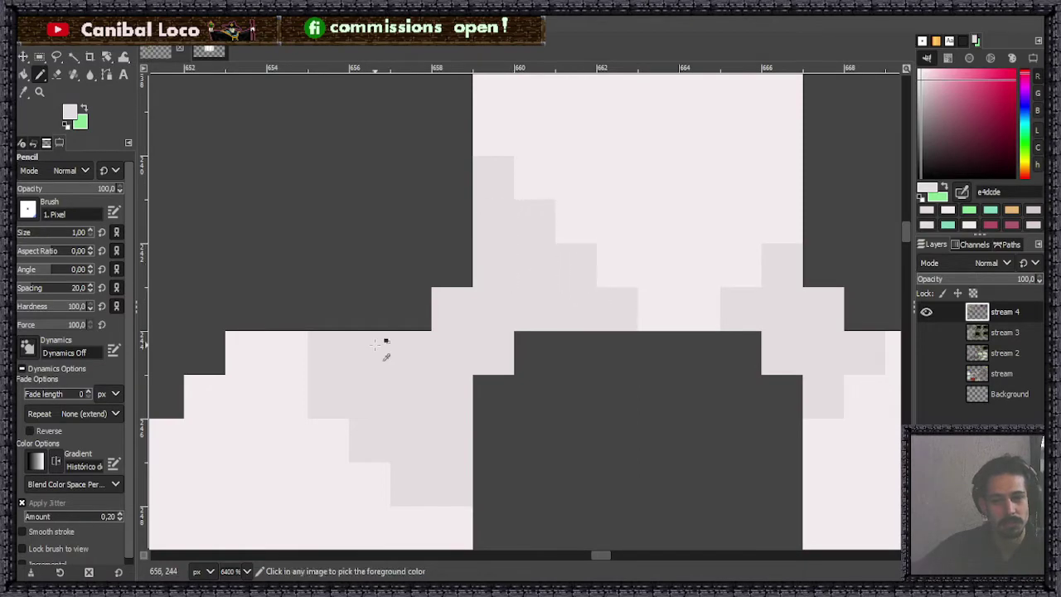
scroll(386, 349, "down", 4)
scroll(432, 284, "up", 3)
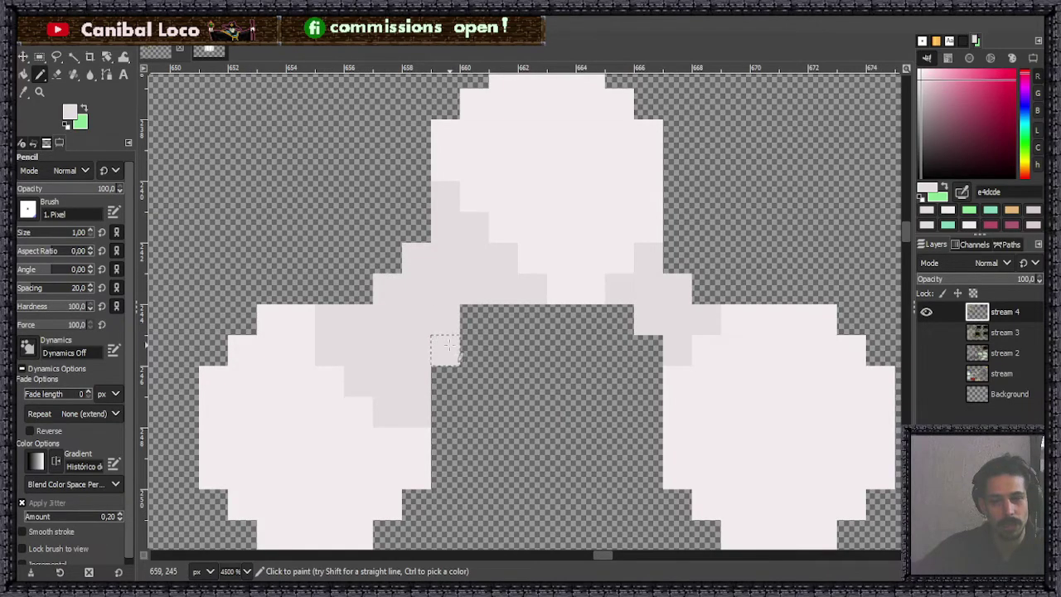
scroll(464, 317, "down", 7)
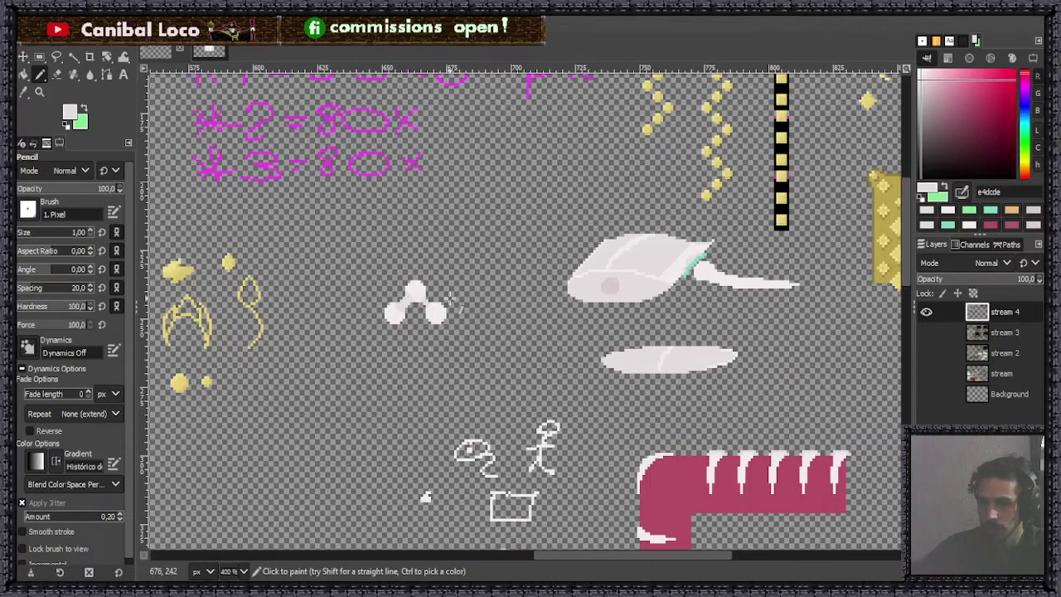
Step: Pick the darker grey d6cacd from the mouse drawing and draw a crosshatched pixel pattern across the bone's left connector
left_click(616, 287, "ctrl")
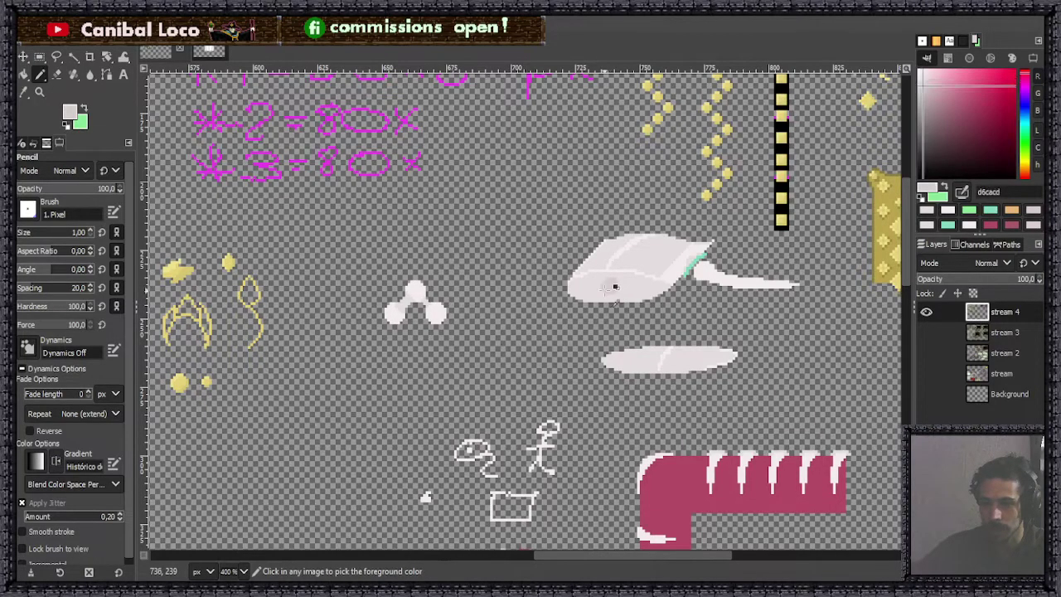
scroll(440, 299, "up", 8)
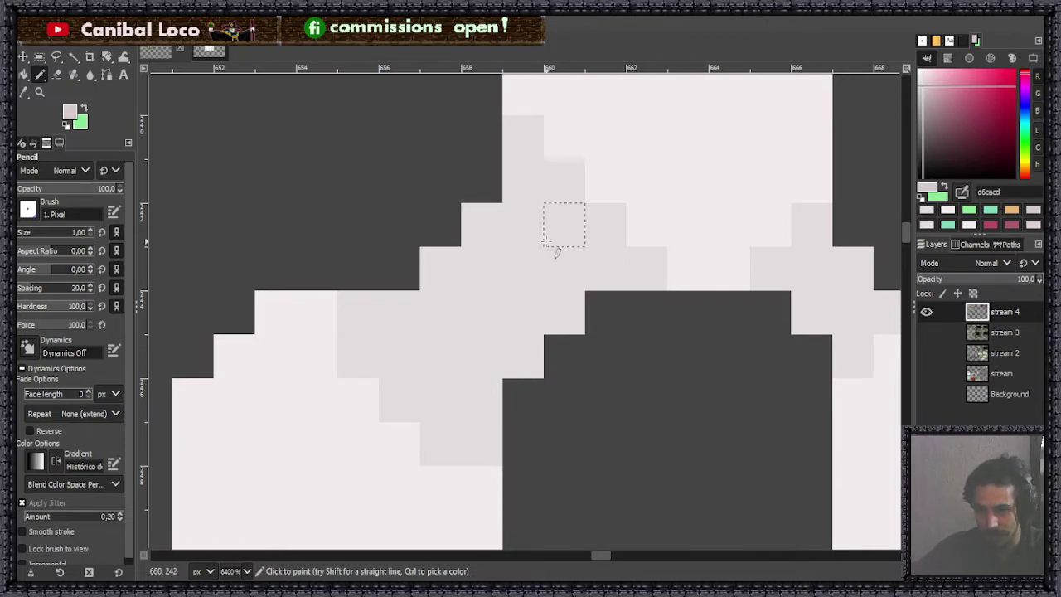
left_click(486, 229)
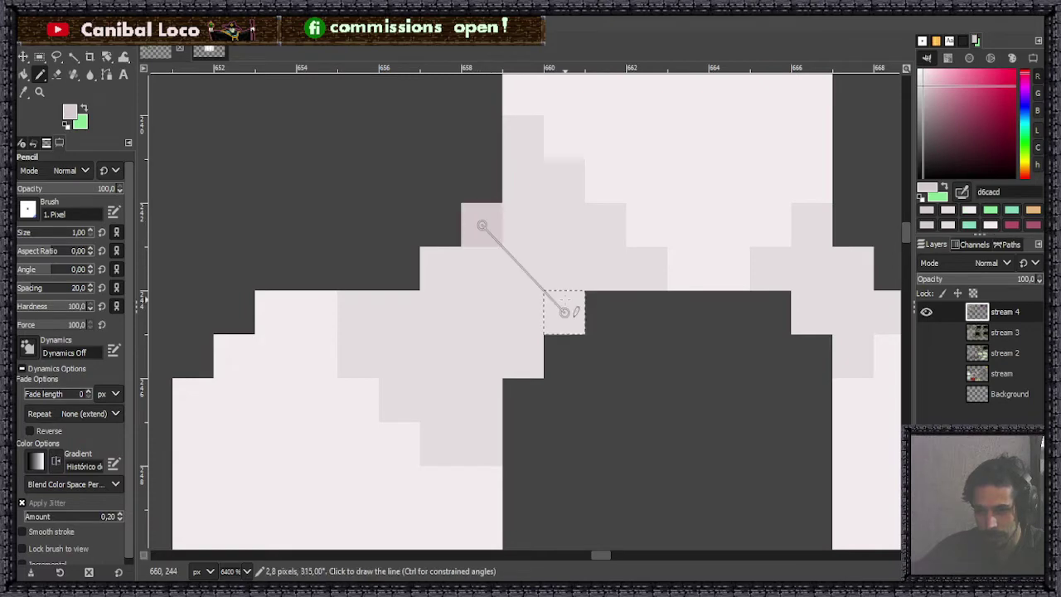
left_click(569, 308, "shift")
left_click(446, 279)
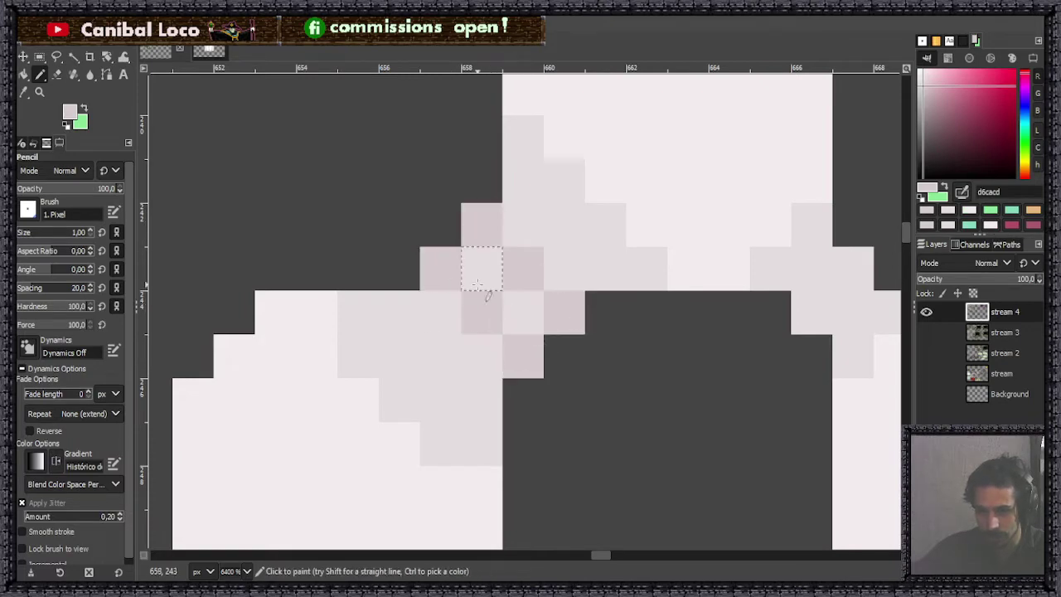
scroll(489, 178, "down", 6)
scroll(502, 181, "up", 4)
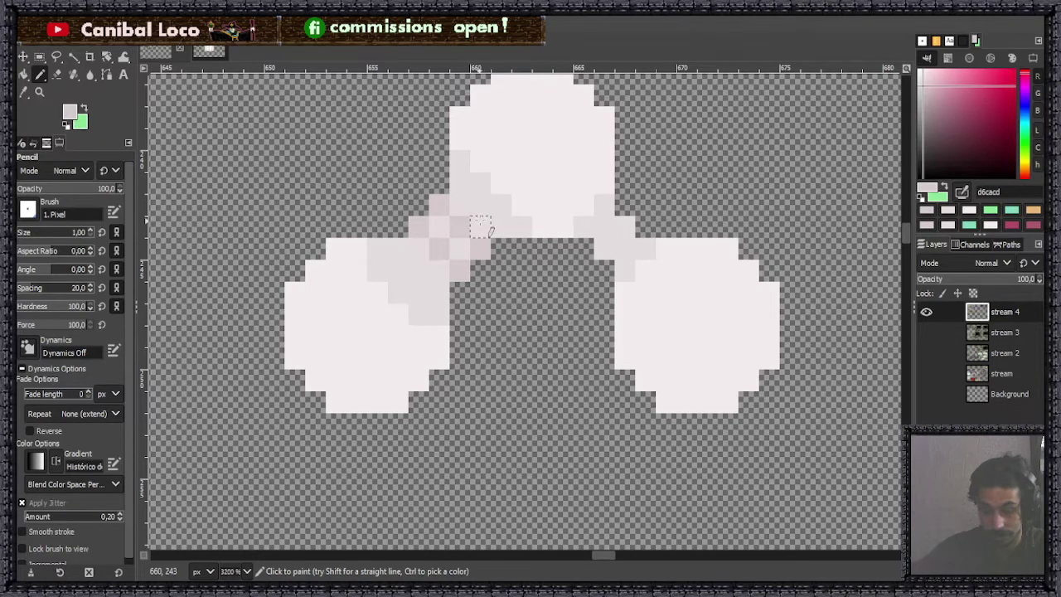
key("r")
scroll(451, 249, "up", 5)
scroll(468, 282, "down", 3)
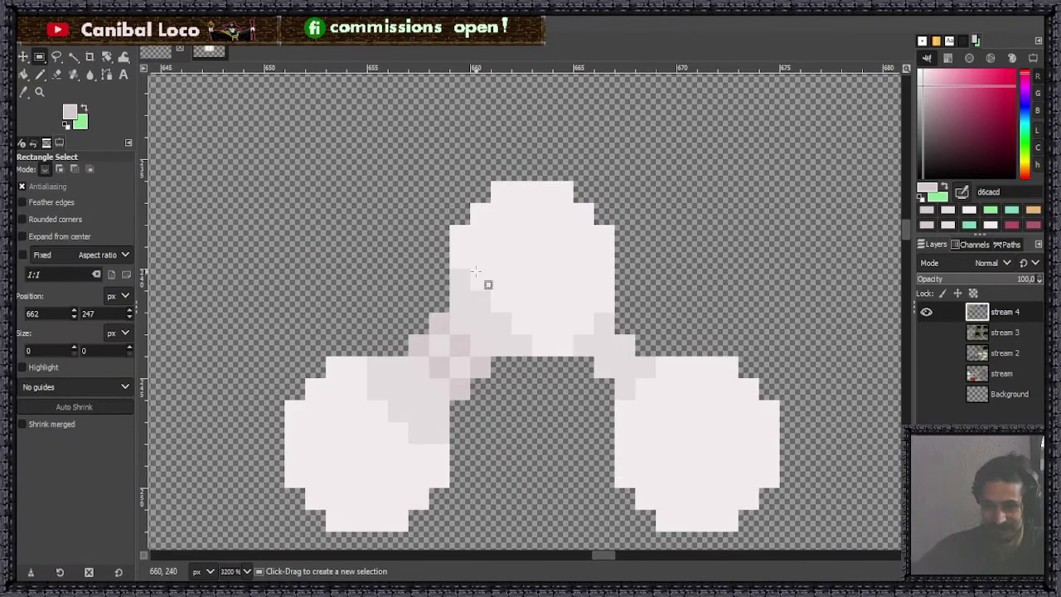
left_click_drag(367, 269, 524, 442)
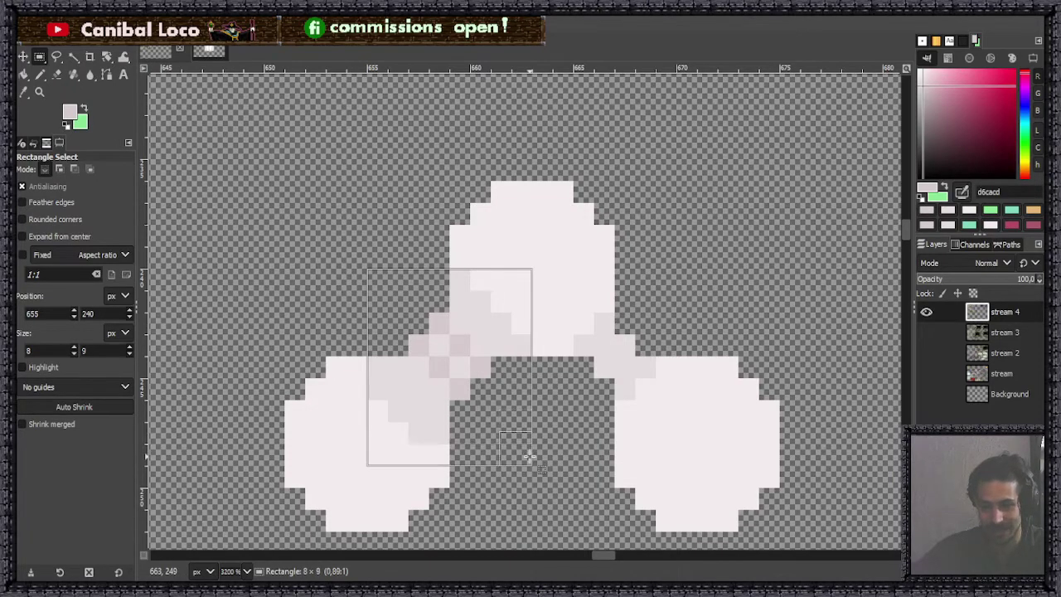
left_click(573, 422)
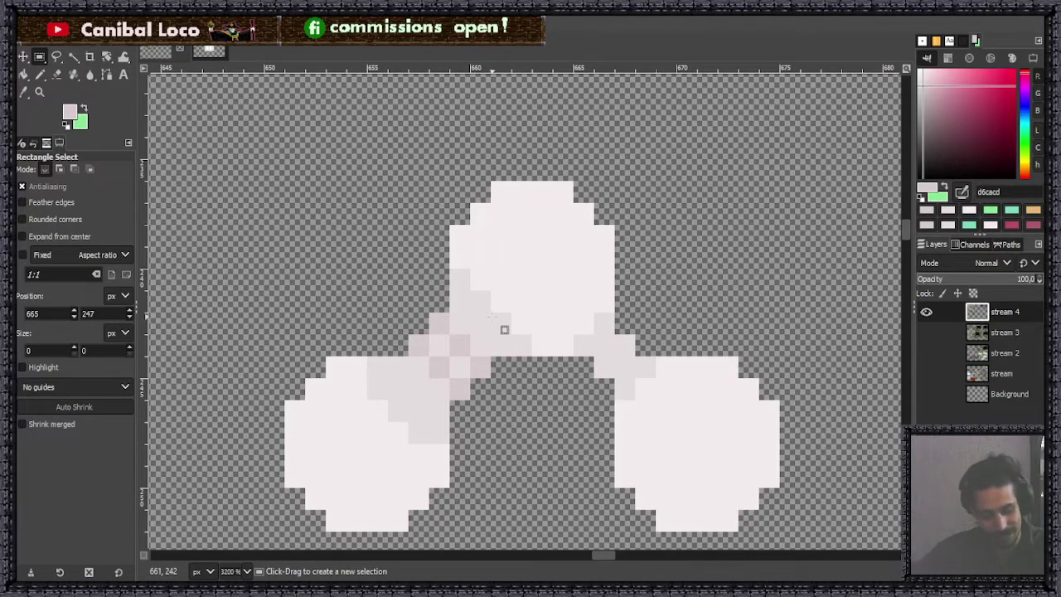
Step: Rework the shading at the top circle's lower left into a wider stepped diagonal, using white f4ecee and light grey e4dcde
key("n")
left_click(553, 317, "ctrl")
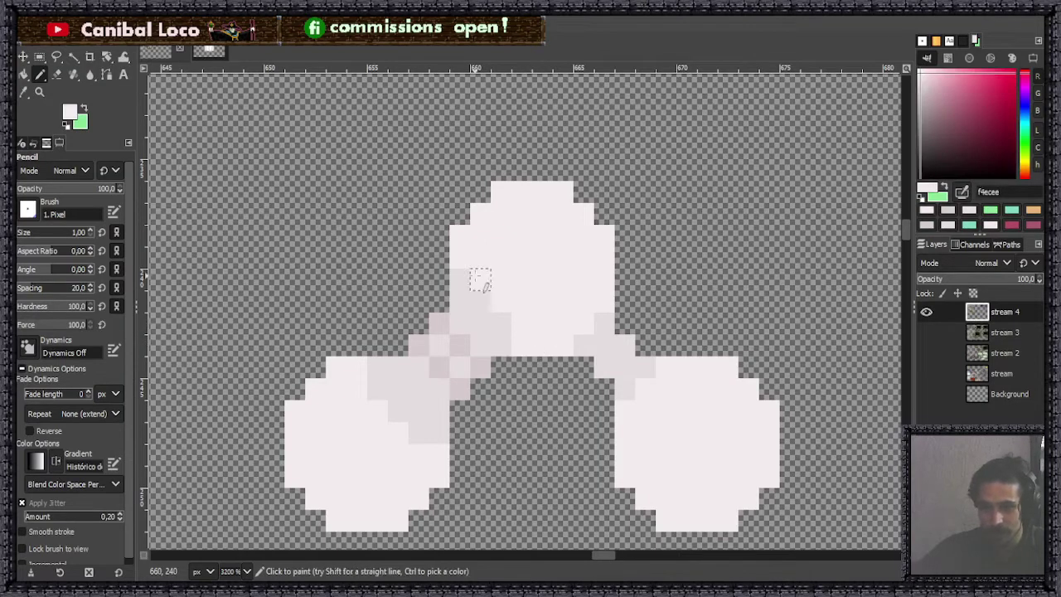
scroll(543, 313, "down", 2)
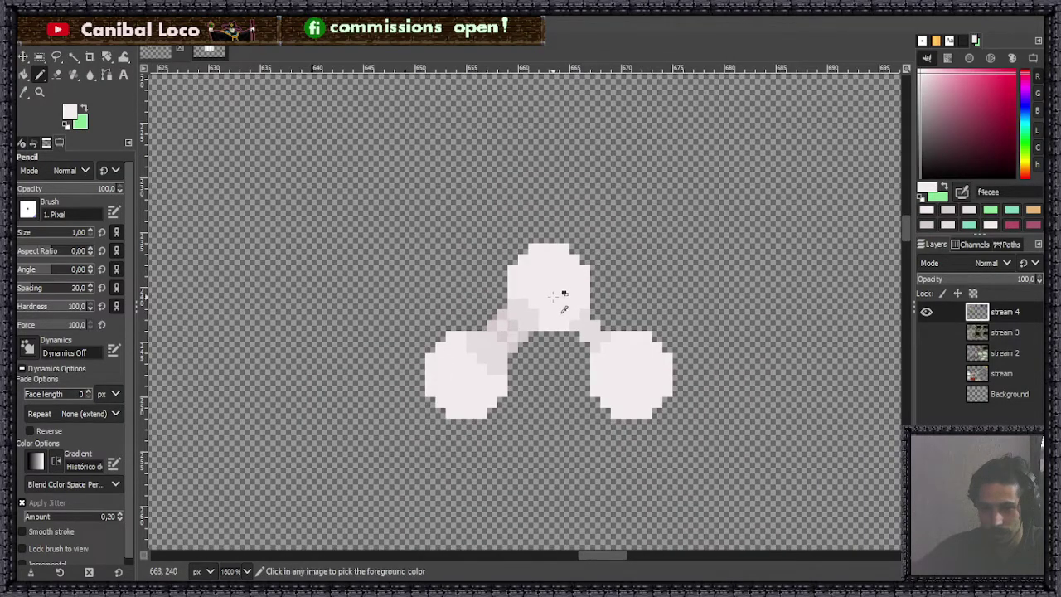
scroll(561, 291, "up", 2)
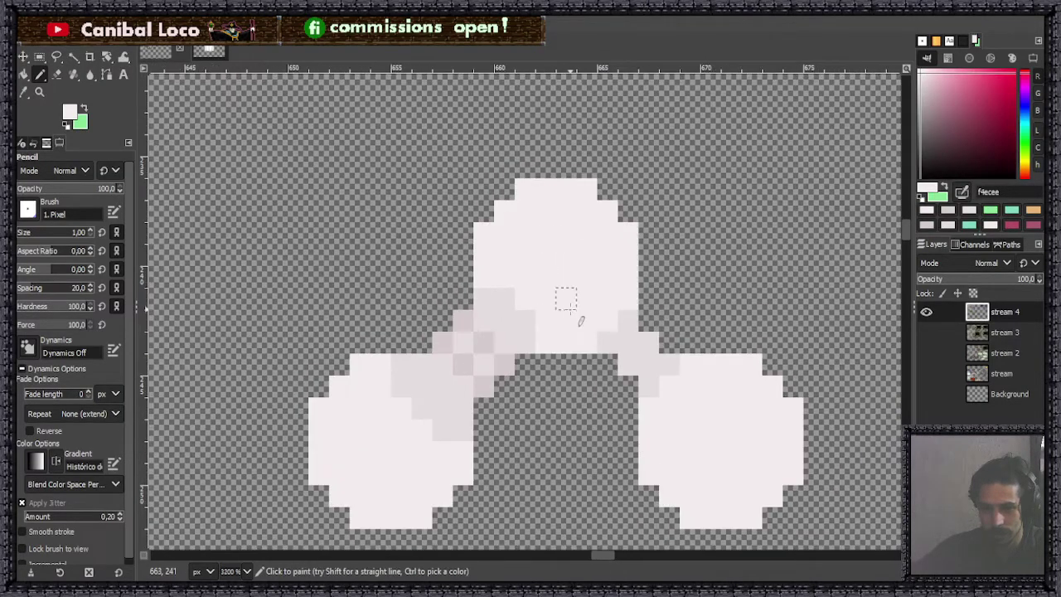
left_click(535, 349, "ctrl")
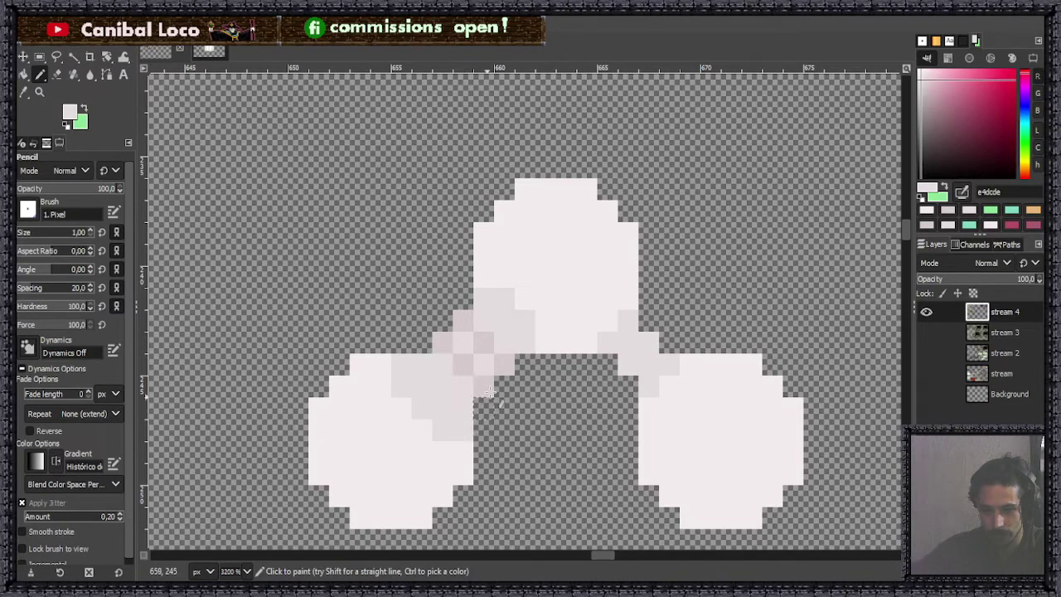
left_click(525, 341)
left_click_drag(504, 297, 484, 277)
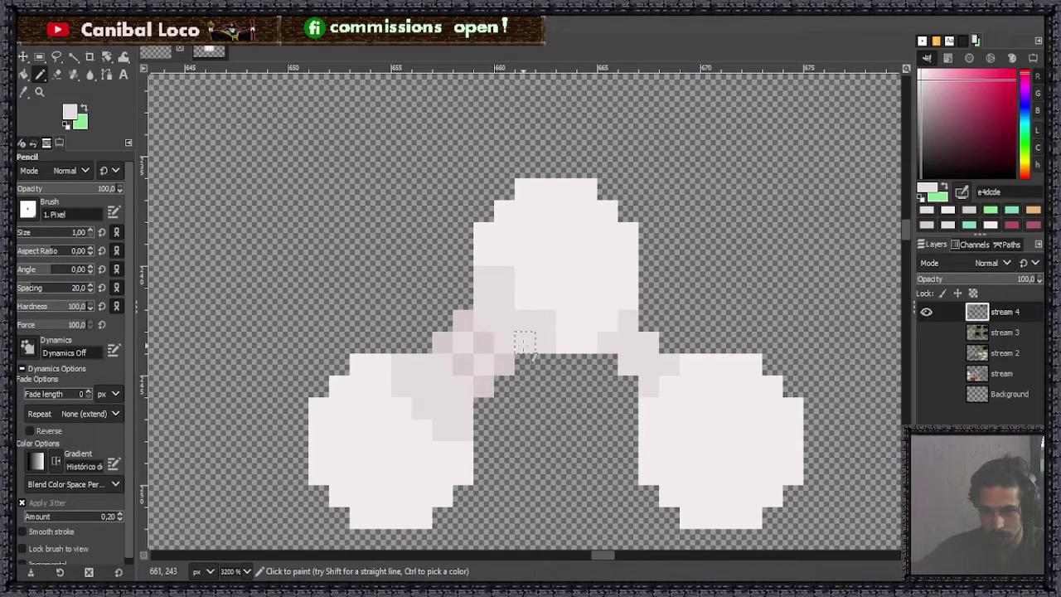
left_click(525, 299)
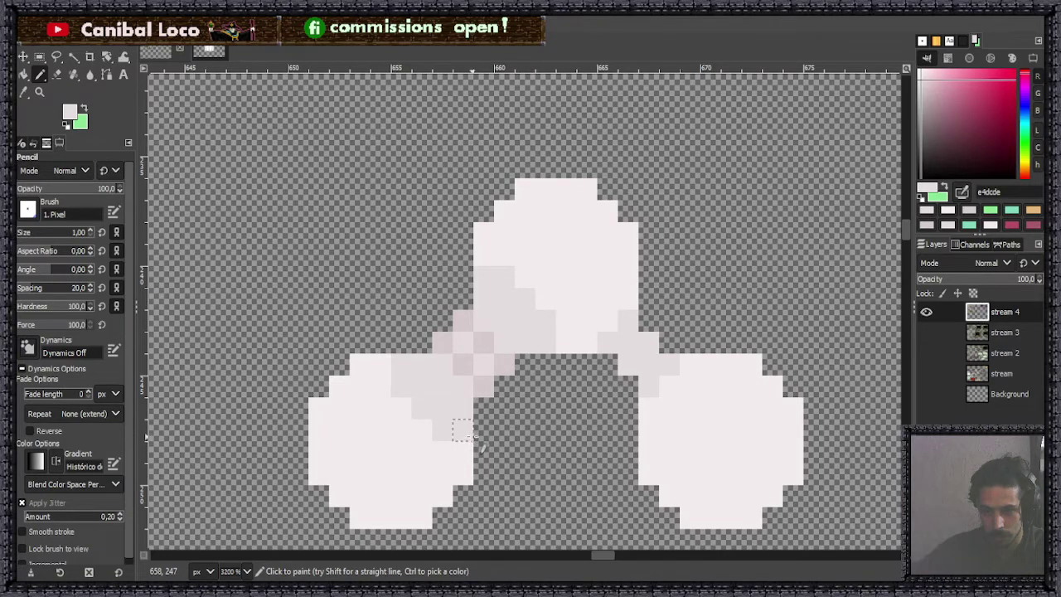
Step: Copy the 8 × 9 px area around the left connector, mirror the copy horizontally, and place it over the right connector
key("r")
scroll(465, 369, "down", 1)
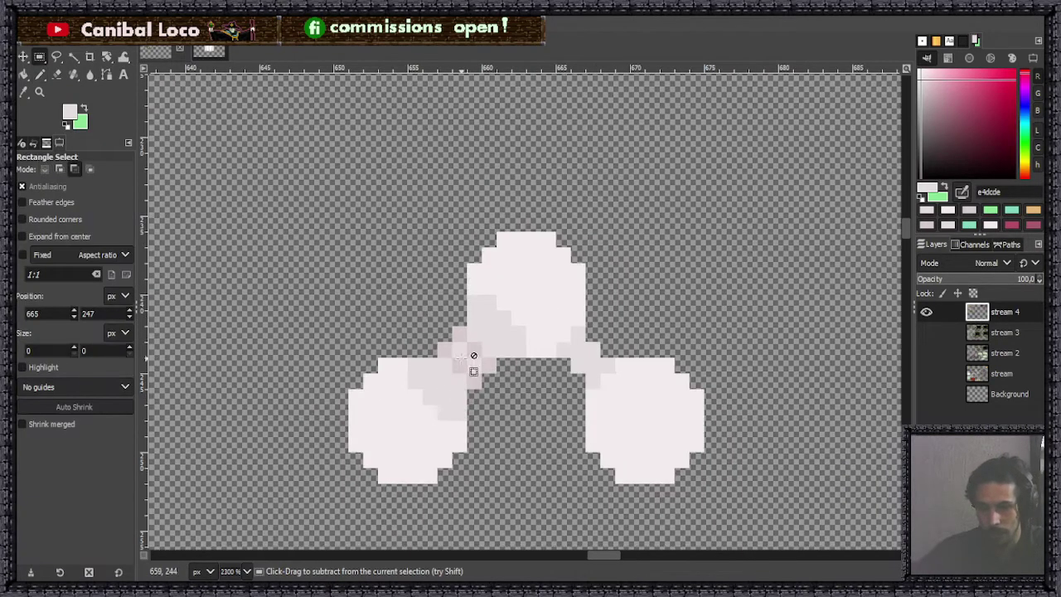
left_click_drag(408, 280, 525, 421)
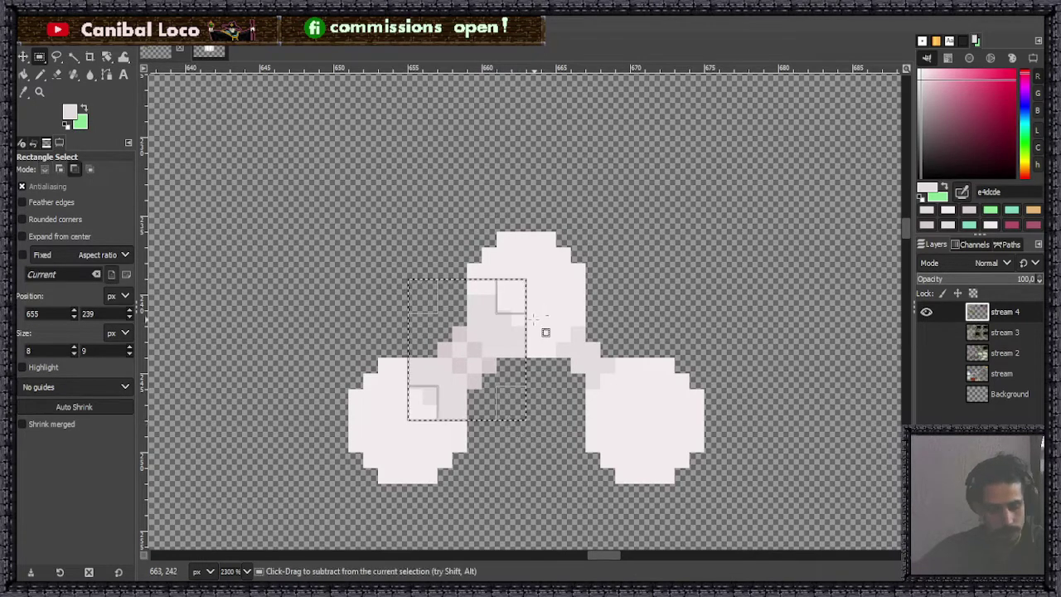
key("ctrl+c")
key("ctrl+v")
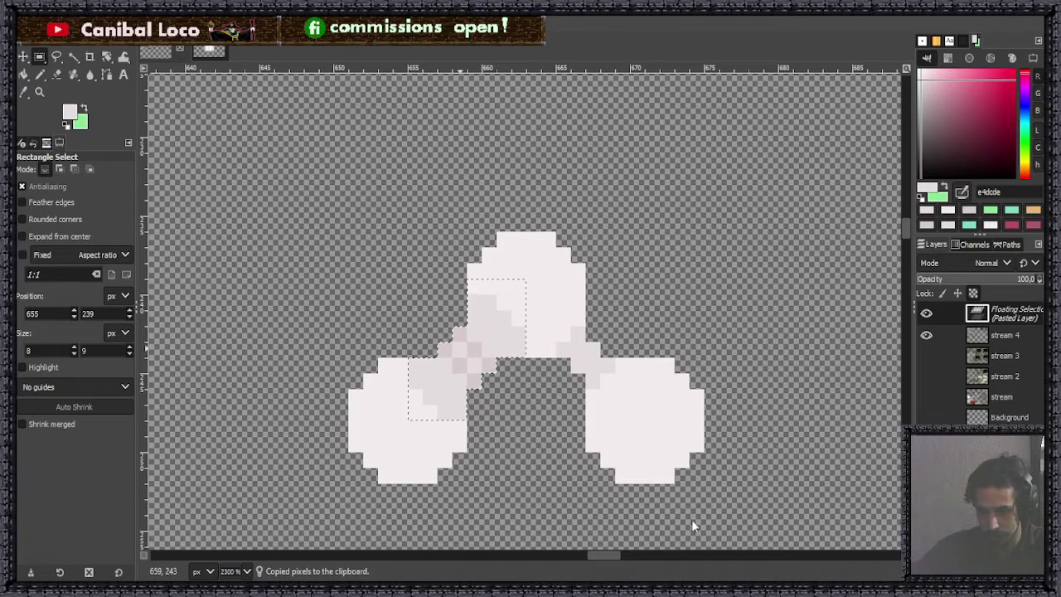
key("ctrl+v")
left_click_drag(475, 366, 584, 349)
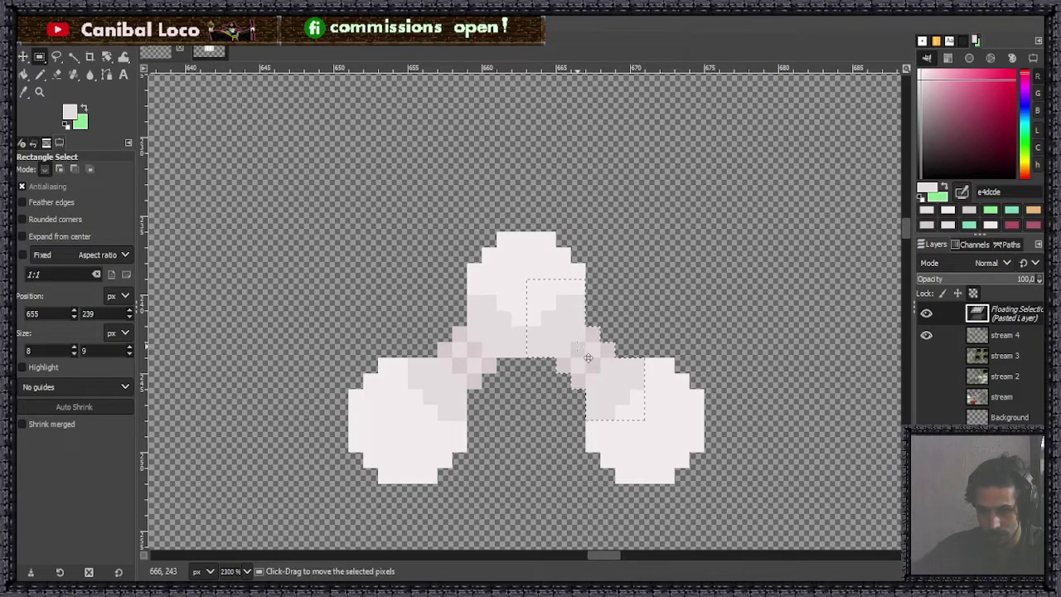
left_click(668, 304)
Step: Check the finished three-circle bone at a smaller scale and save the image
scroll(625, 393, "down", 5)
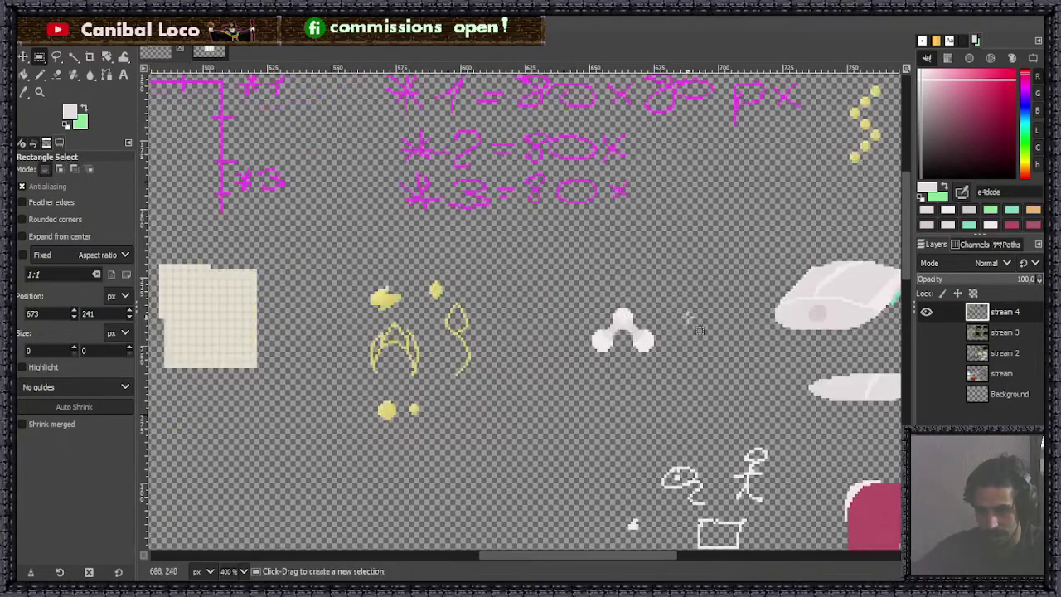
scroll(655, 348, "up", 3)
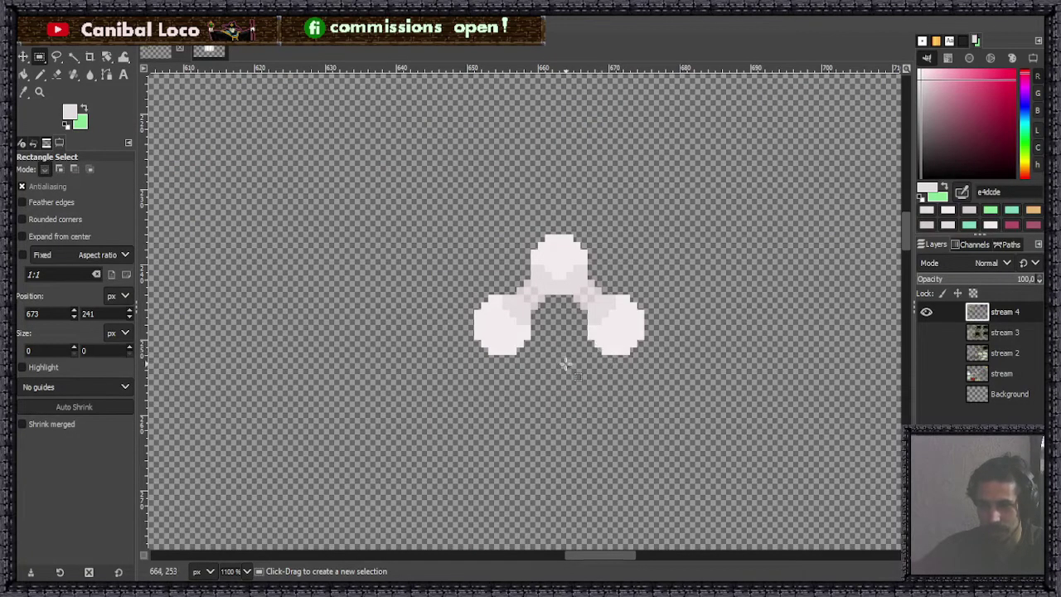
key("ctrl")
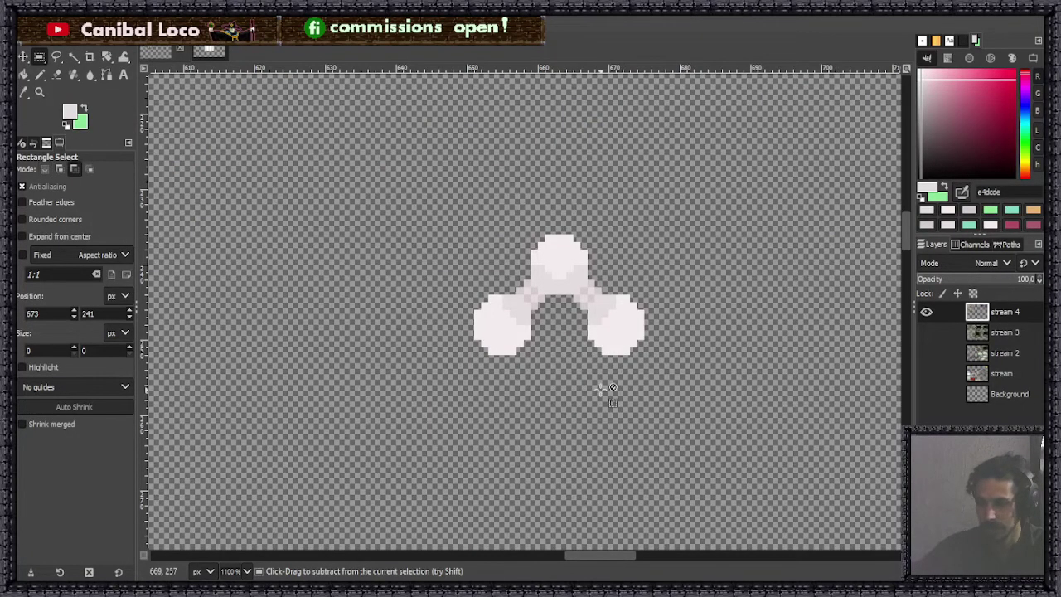
scroll(600, 388, "down", 5)
key("ctrl+s")
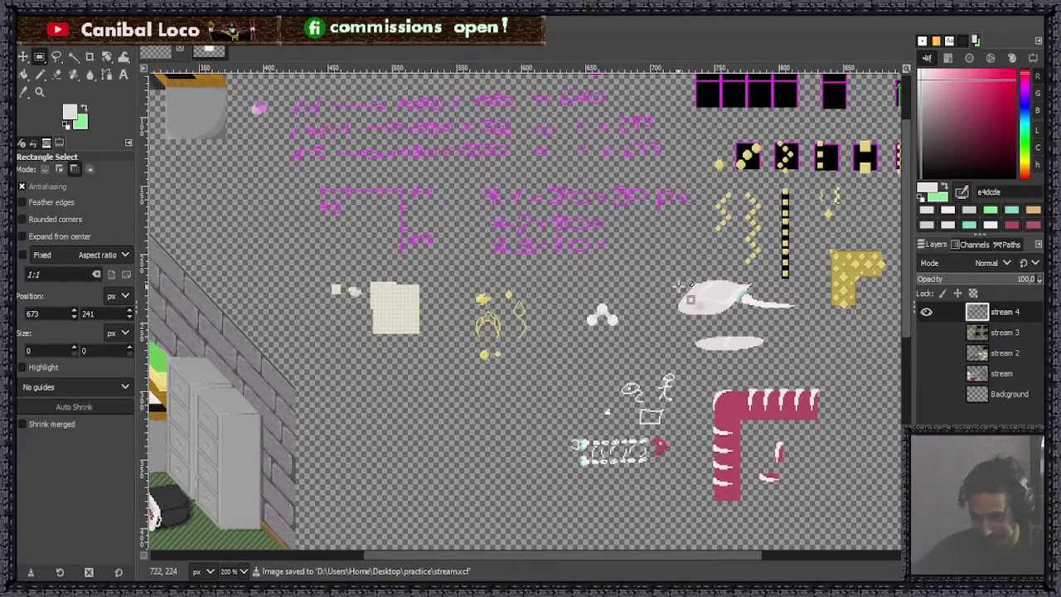
Step: Cut the bone with a 30 × 23 px selection and place it beside the flat white ellipse below the mouse drawing
scroll(613, 320, "up", 4)
left_click_drag(479, 244, 622, 360)
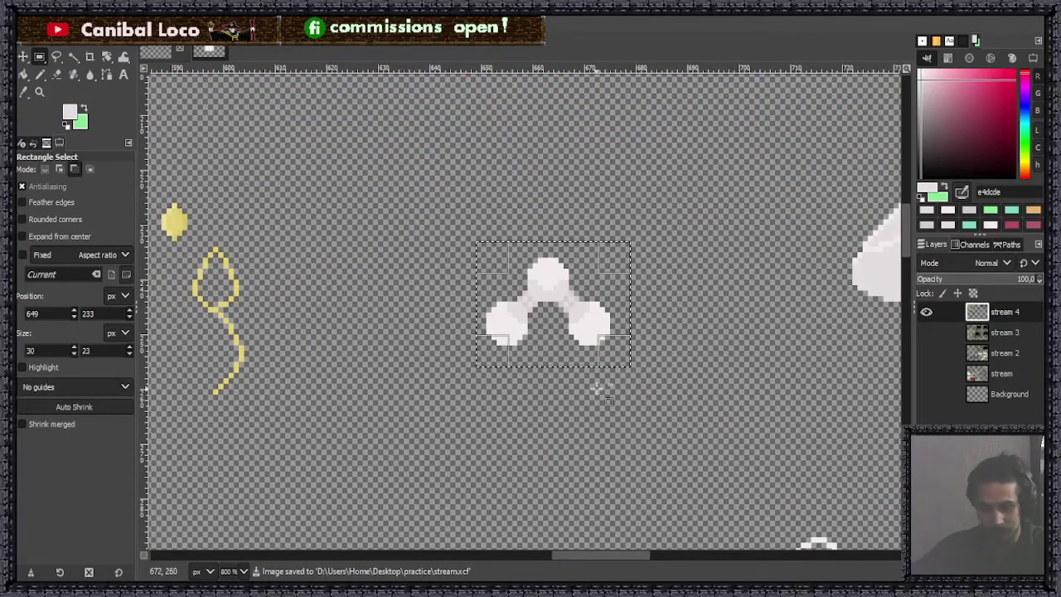
key("ctrl+x")
key("ctrl+v")
scroll(567, 383, "down", 3)
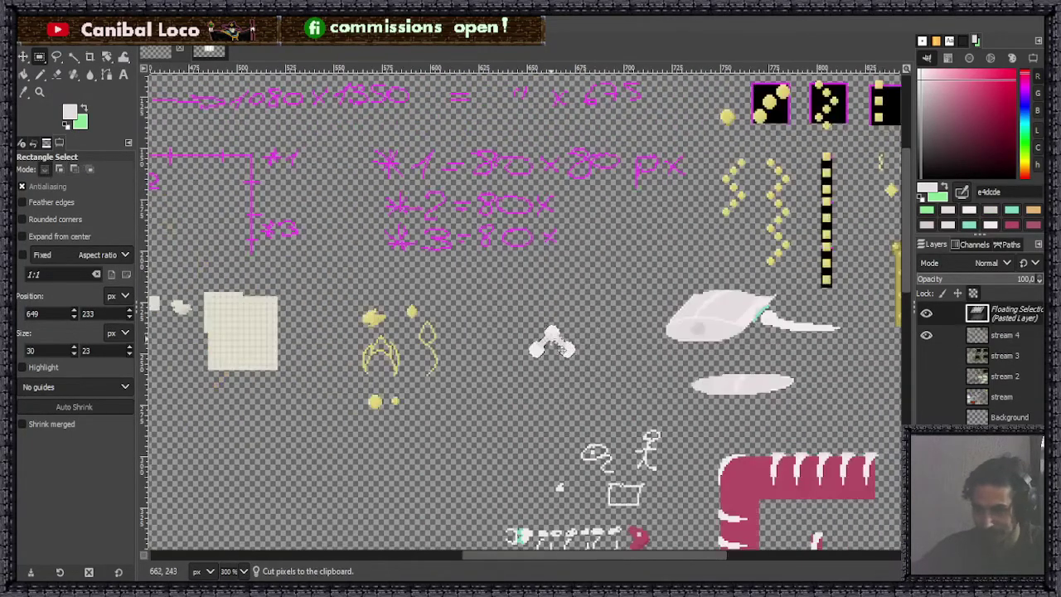
left_click_drag(551, 342, 839, 375)
left_click(616, 384)
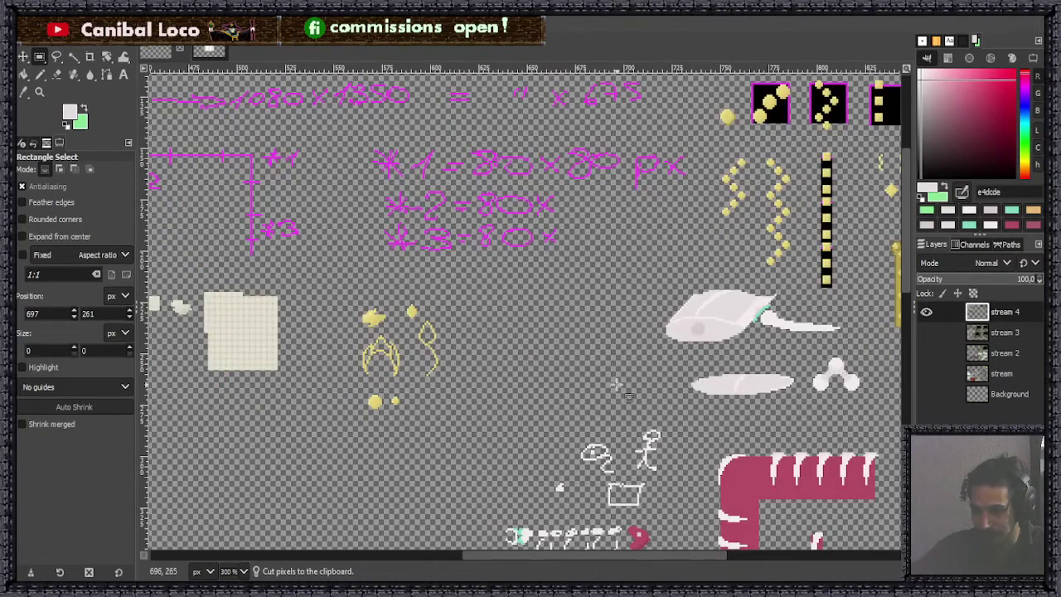
Step: Paste a second copy of the bone and position it to the lower right of the first one
scroll(616, 384, "down", 3)
scroll(626, 427, "up", 2)
scroll(626, 427, "up", 2)
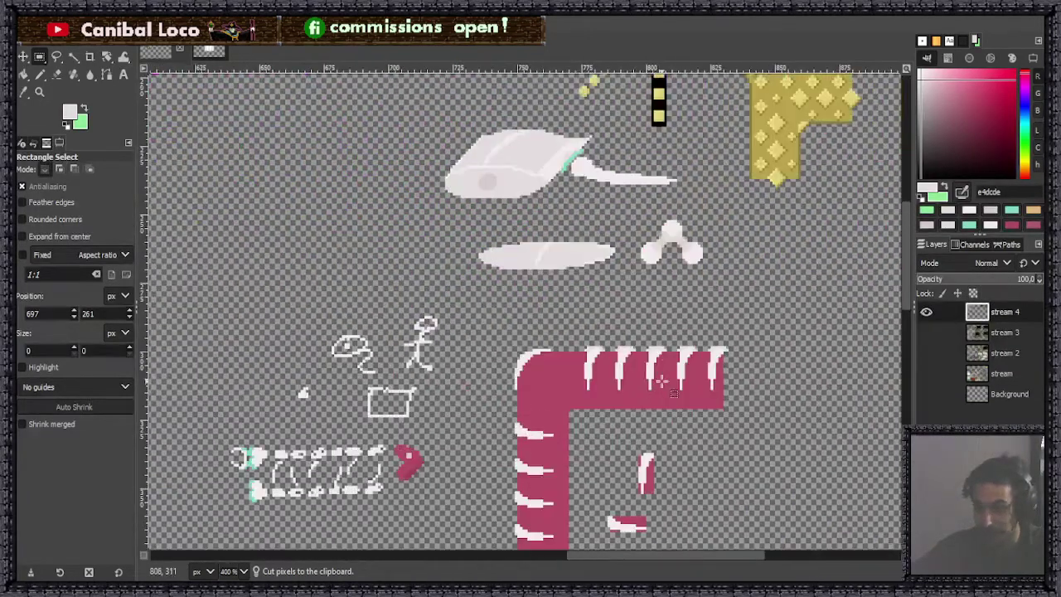
scroll(750, 257, "down", 2)
scroll(744, 245, "up", 3)
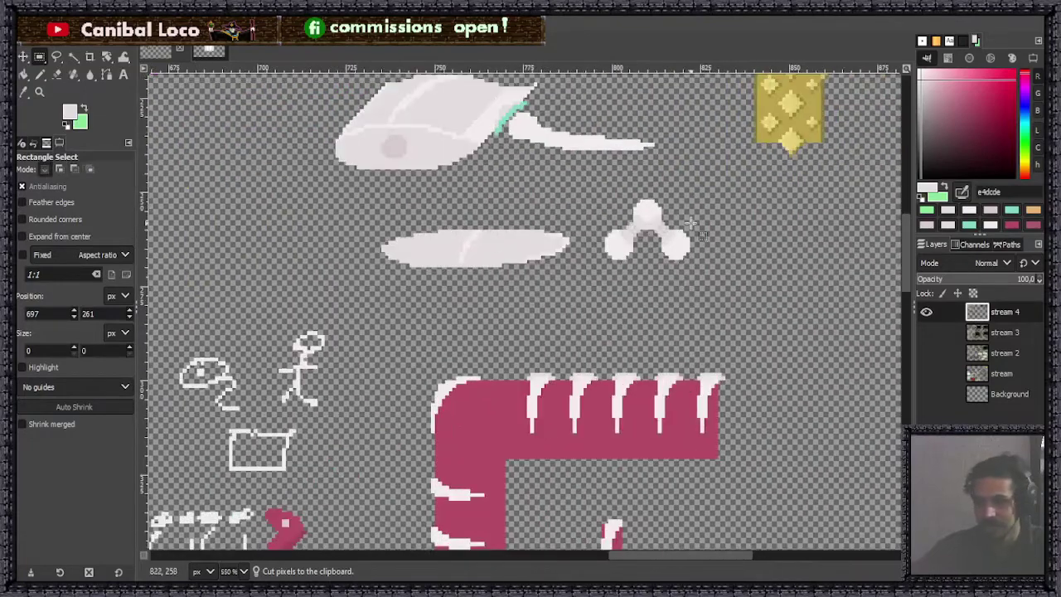
key("ctrl+v")
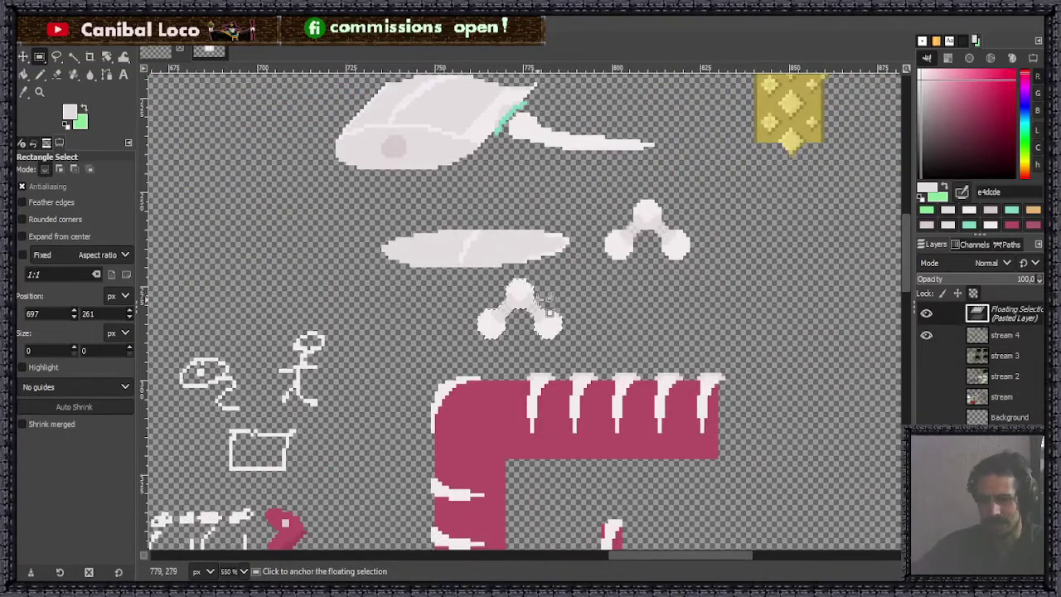
left_click_drag(520, 301, 774, 257)
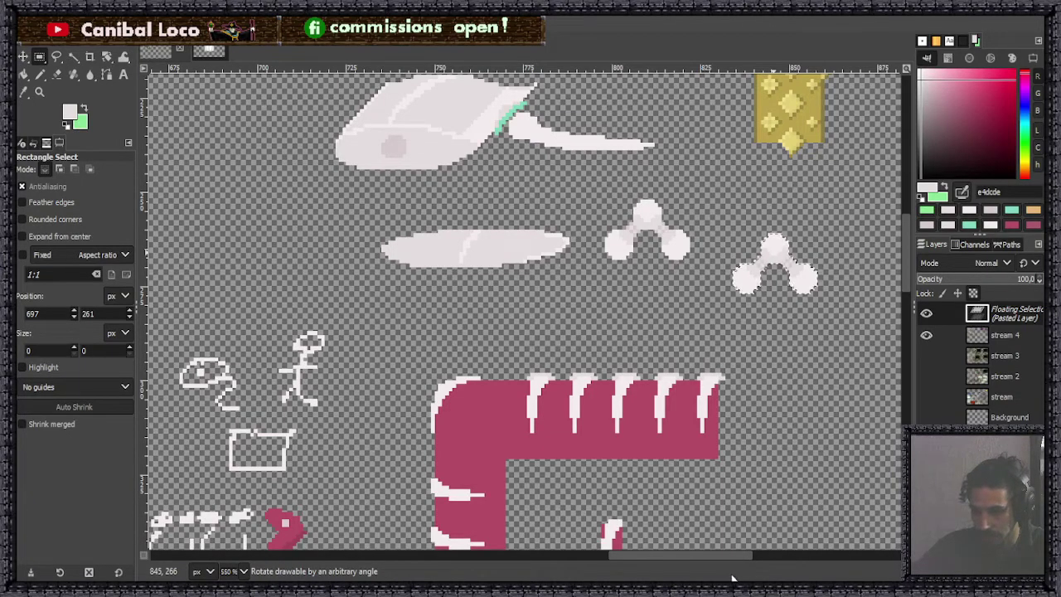
Step: Rotate the pasted bone by about -40.49° into a corner orientation and anchor it to the layer
key("shift+r")
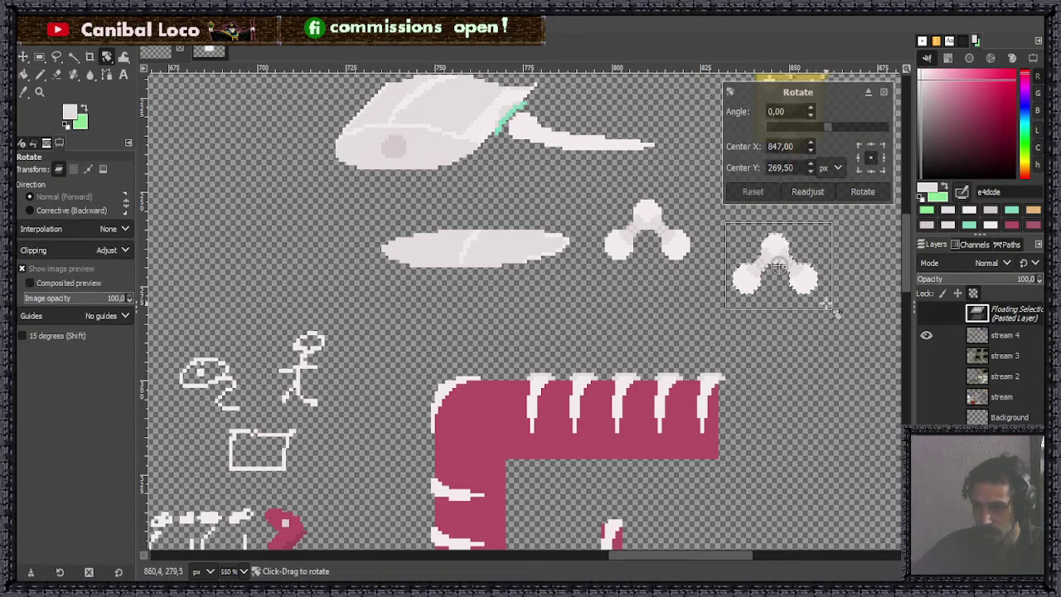
left_click_drag(821, 302, 850, 271)
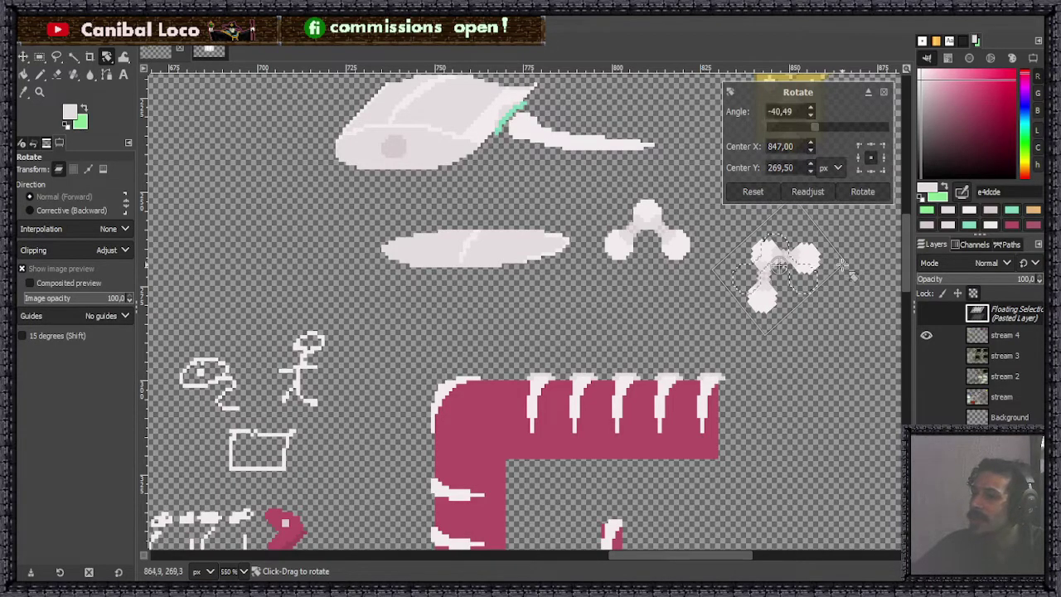
left_click(860, 192)
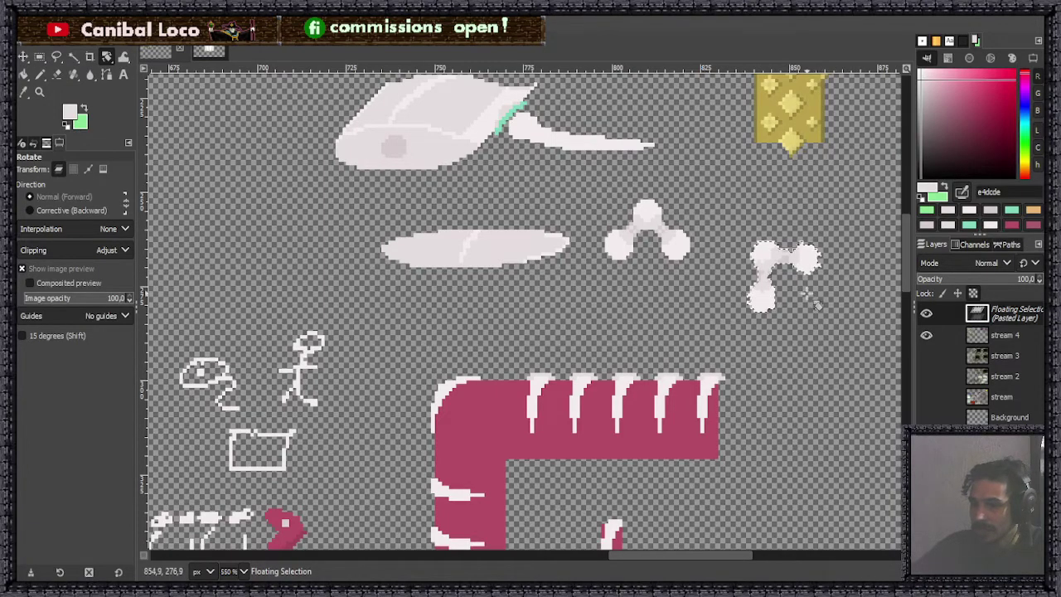
key("r")
left_click(818, 267)
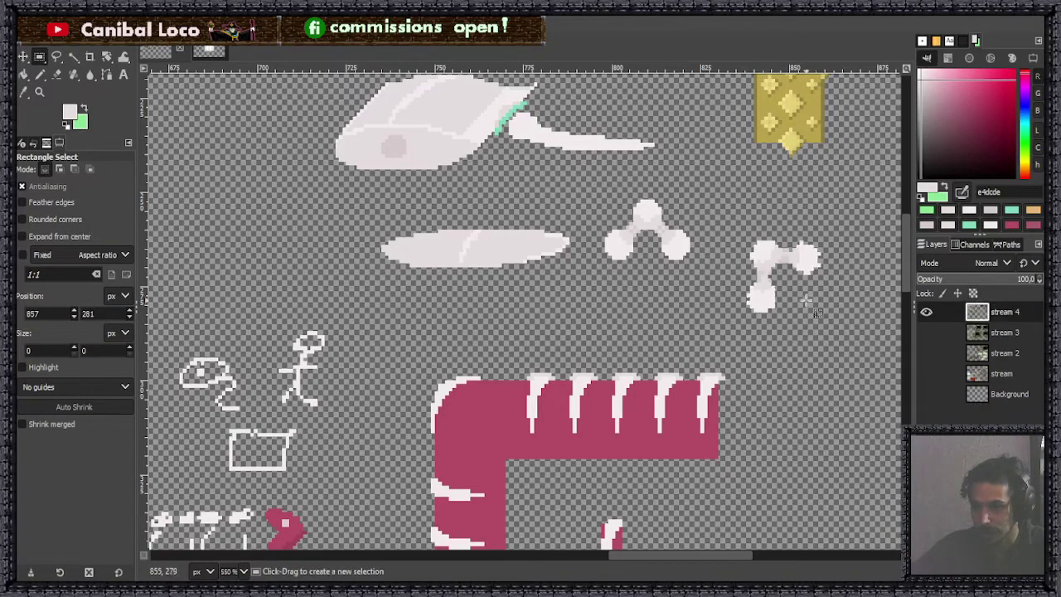
Step: Copy the rotated corner bone with a 24 × 26 px selection and try it on the crimson frame's corner
scroll(819, 264, "up", 2)
scroll(823, 259, "up", 2)
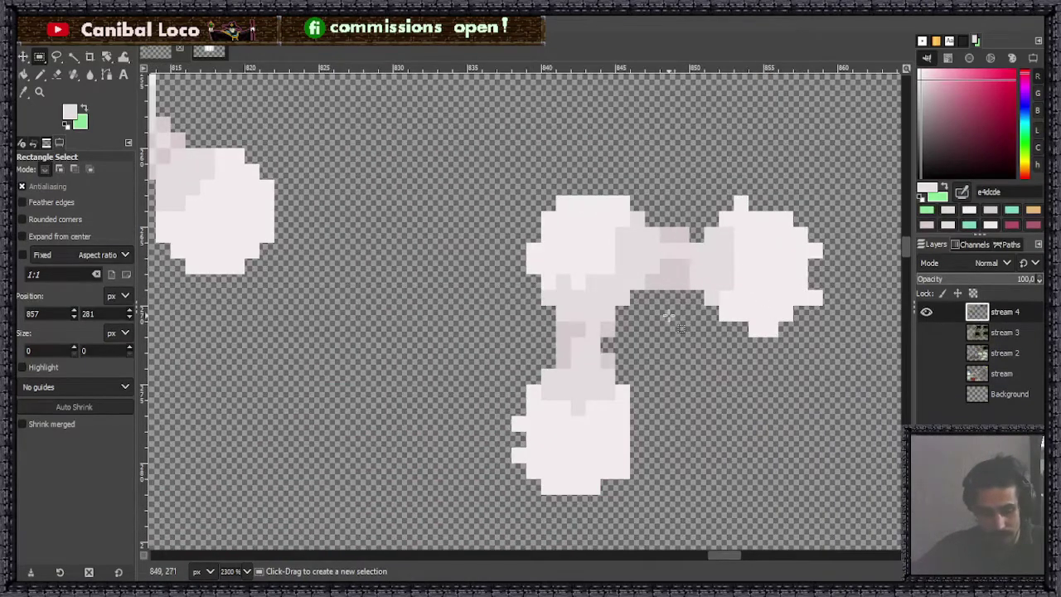
key("n")
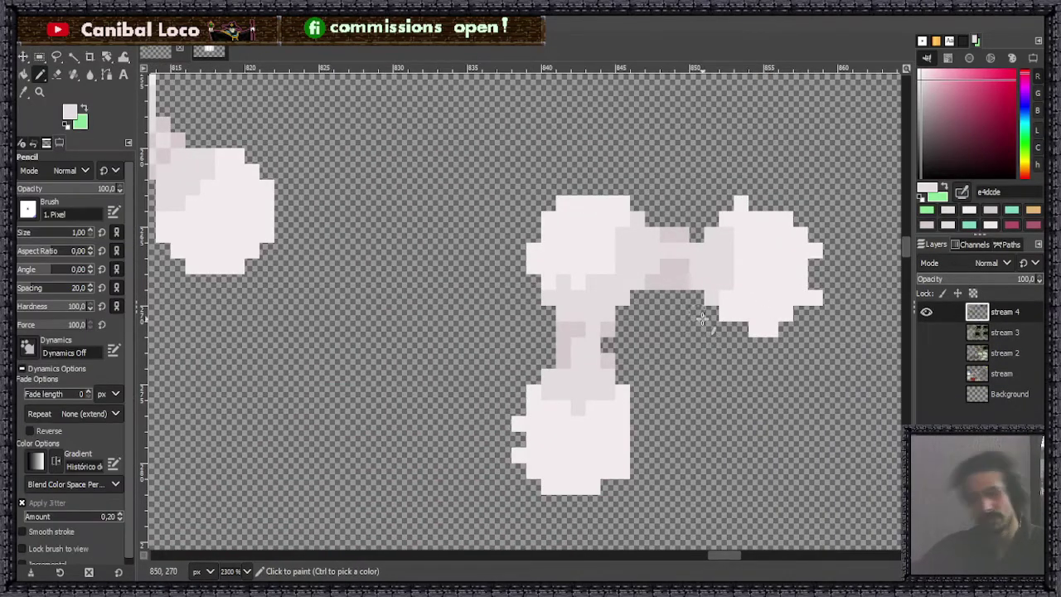
scroll(710, 333, "down", 2)
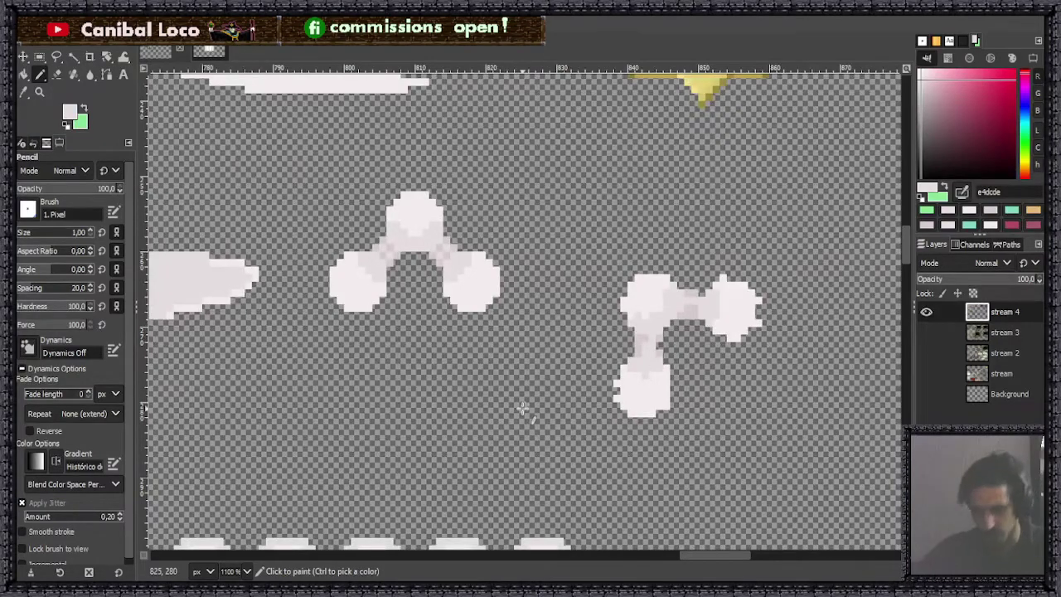
key("r")
mouse_move(608, 238)
left_mouse_down()
mouse_move(751, 420)
mouse_move(777, 432)
left_mouse_up()
key("ctrl+c")
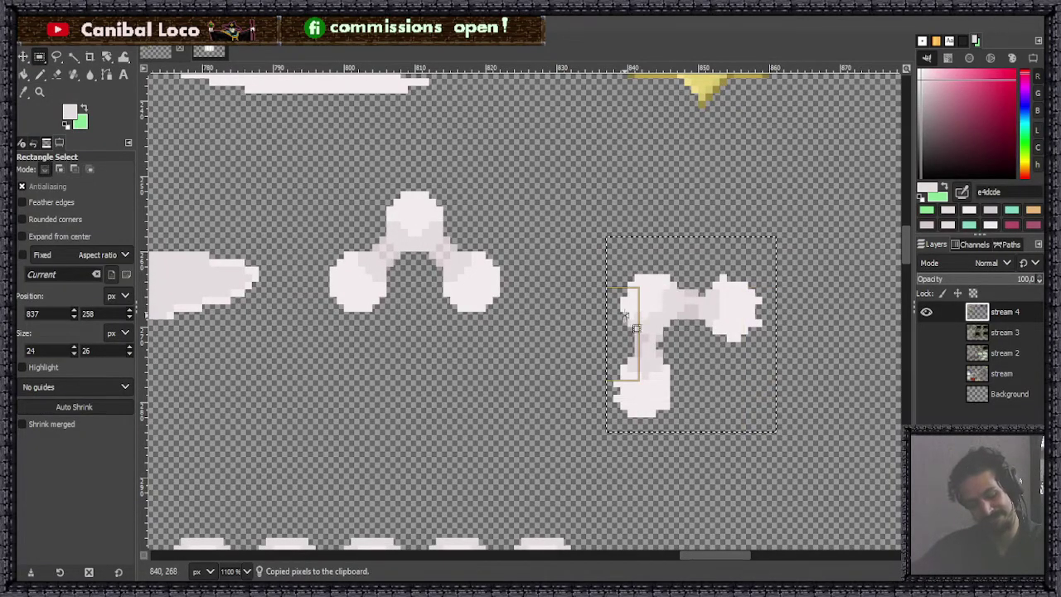
key("ctrl+v")
scroll(611, 316, "down", 5)
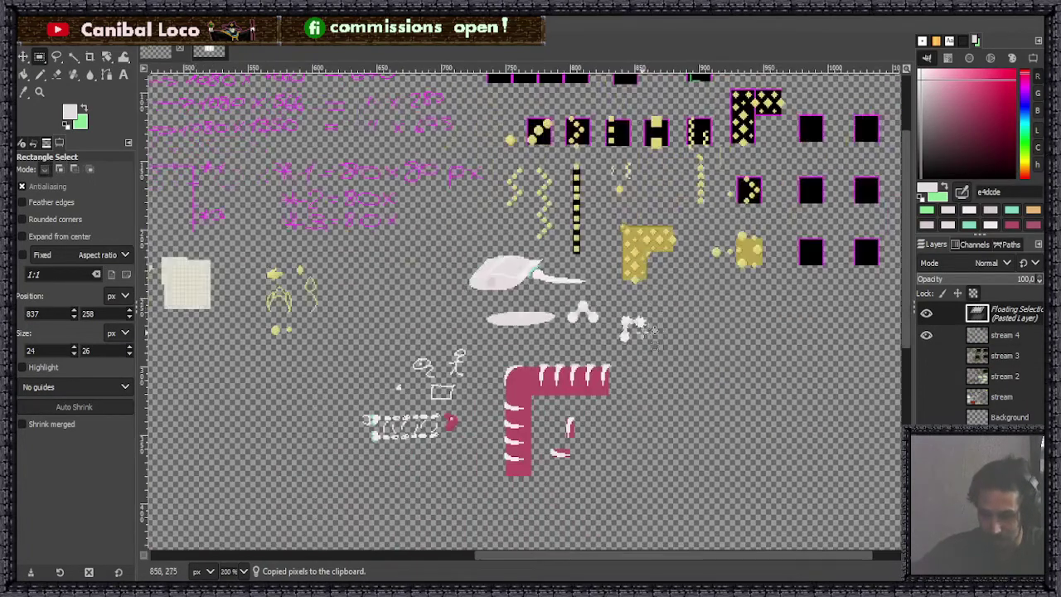
left_click_drag(638, 330, 527, 392)
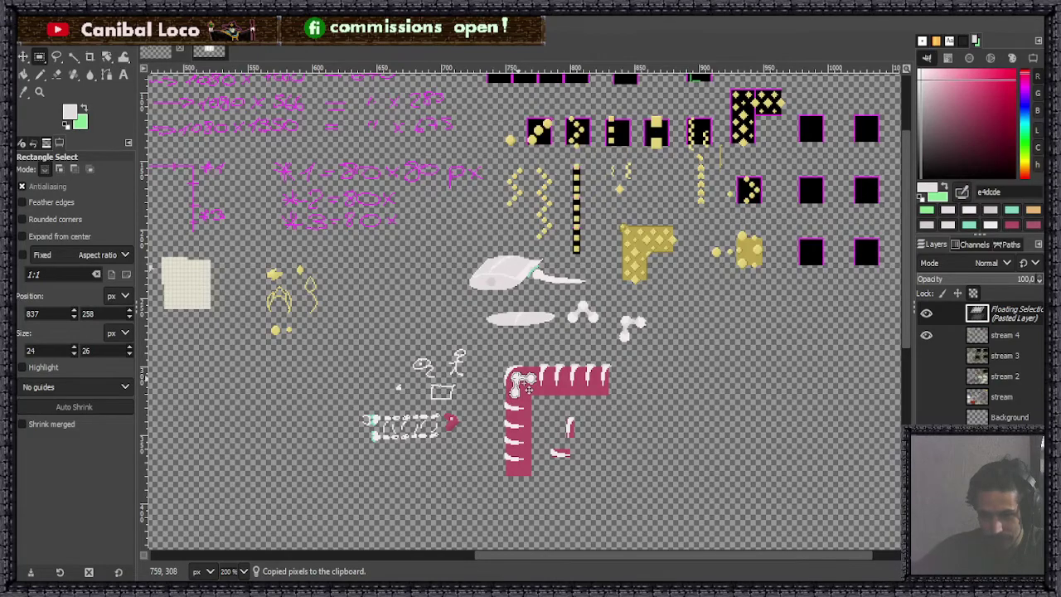
scroll(528, 388, "up", 5)
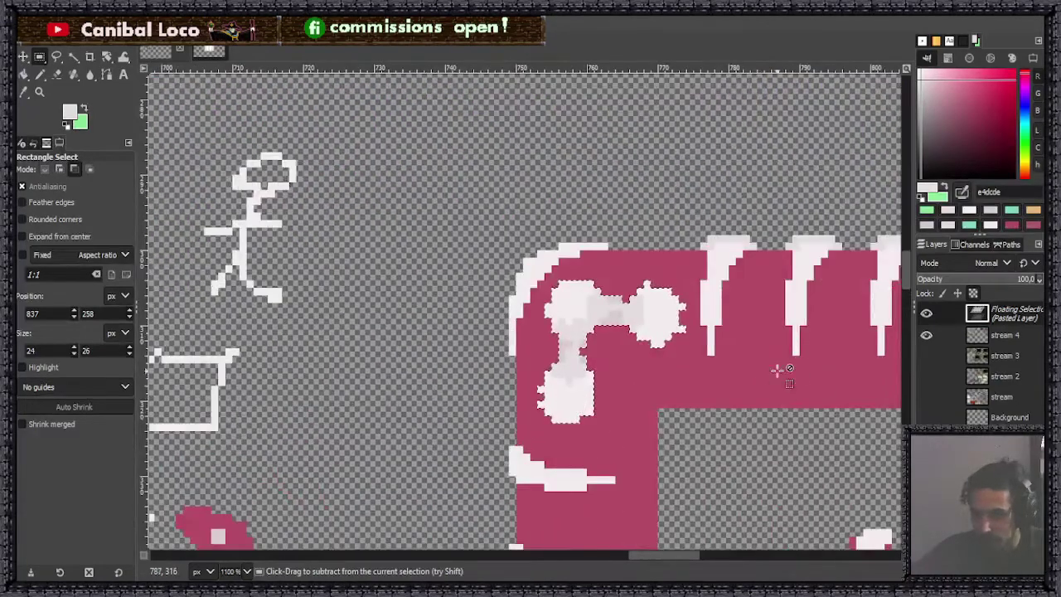
scroll(771, 374, "up", 1)
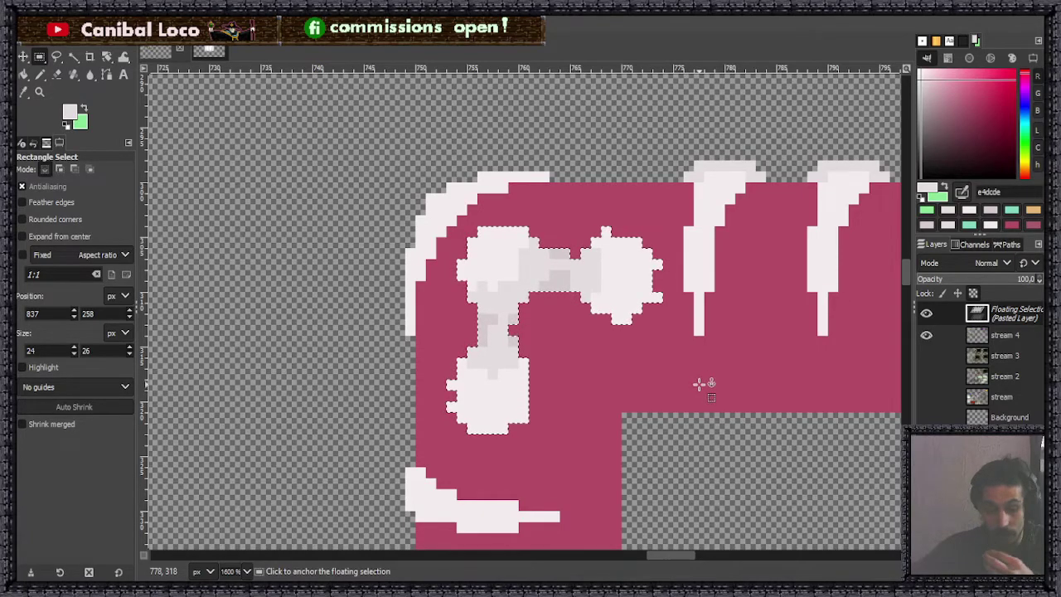
key("ctrl")
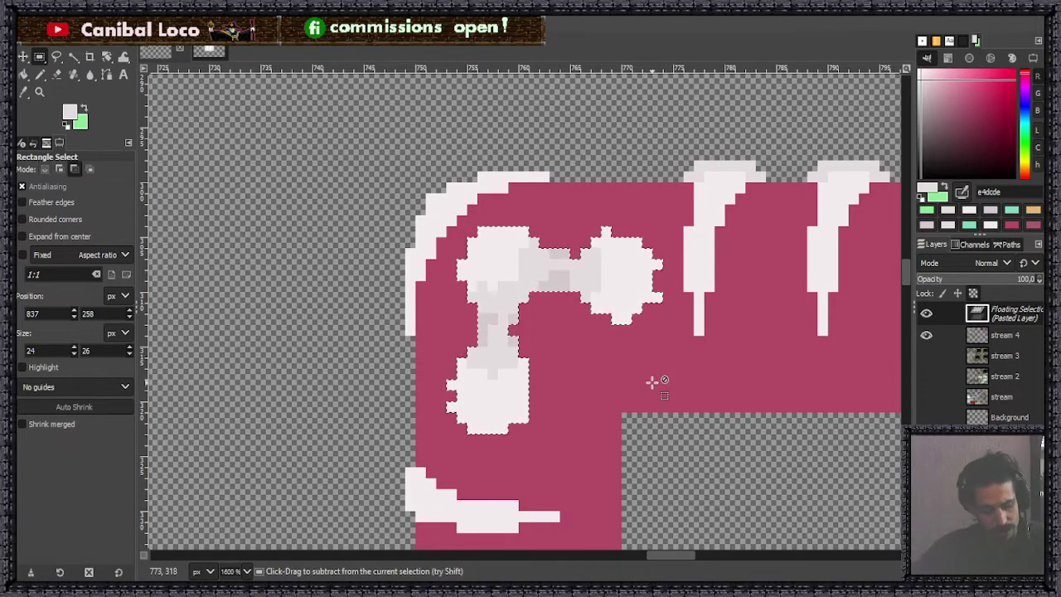
Step: Undo the trial placement and delete the rotated corner bone from the layer
key("ctrl+z")
scroll(556, 403, "down", 5)
scroll(351, 309, "down", 1)
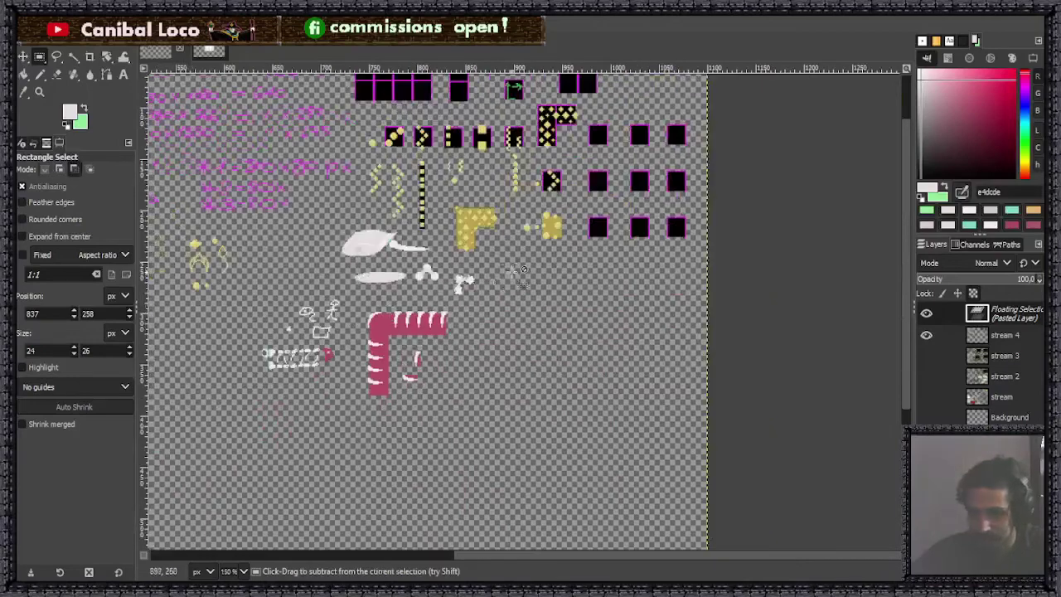
scroll(507, 279, "up", 6)
left_click(508, 279)
left_click_drag(385, 262, 545, 396)
key("Delete")
left_click(655, 378)
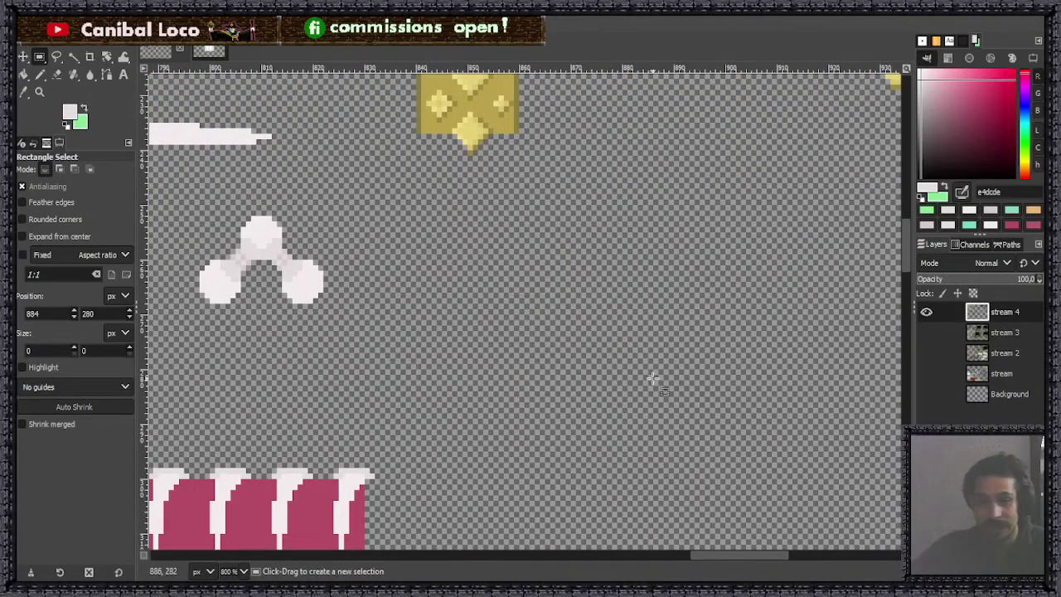
Step: Paste a copy of the upright three-circle bone to its lower right, using a 28 × 26 px selection, and rotate it 90° counterclockwise
scroll(654, 379, "down", 4)
scroll(518, 329, "up", 2)
scroll(519, 329, "up", 2)
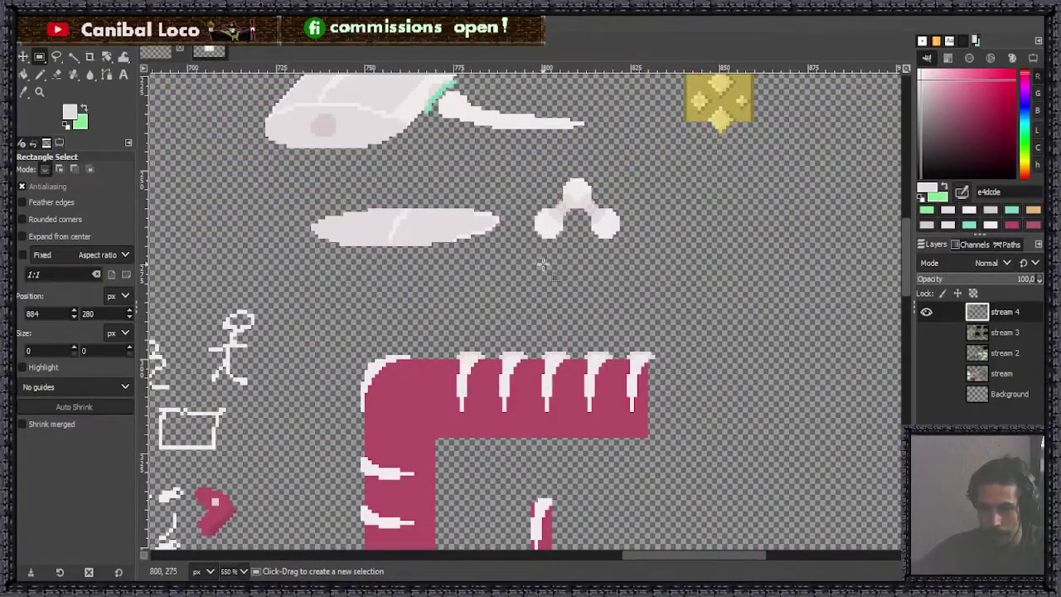
left_click_drag(528, 170, 628, 263)
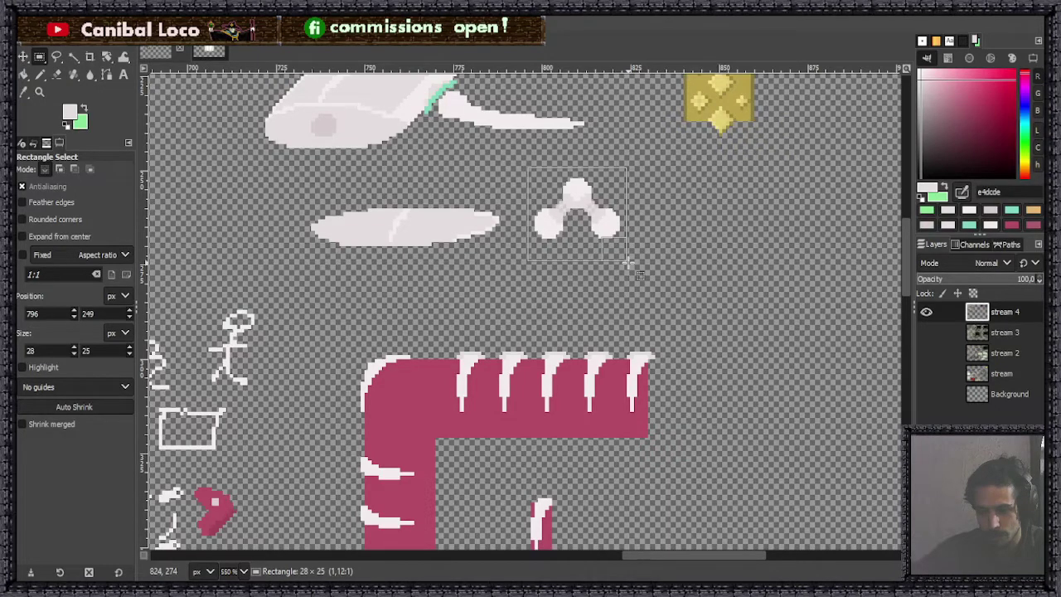
left_click_drag(628, 263, 629, 267)
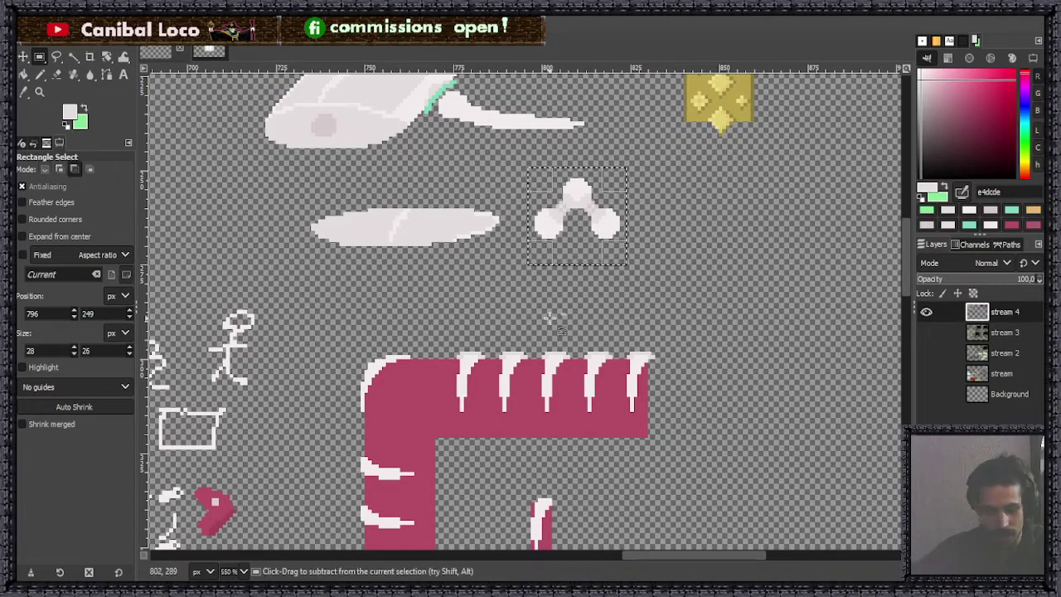
key("ctrl+c")
key("ctrl+v")
left_click_drag(591, 208, 728, 246)
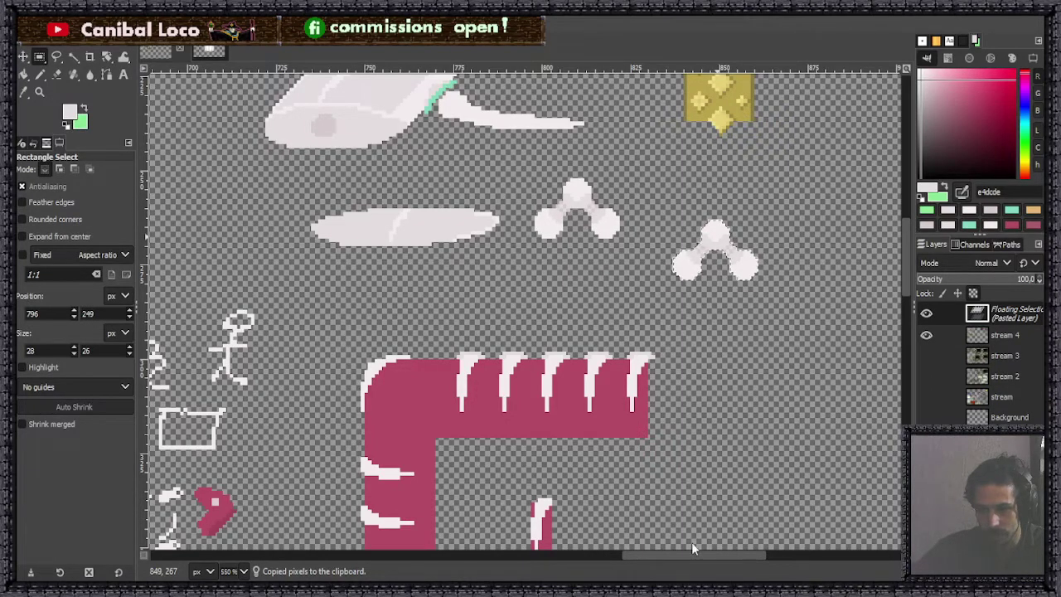
key("ctrl+shift+r")
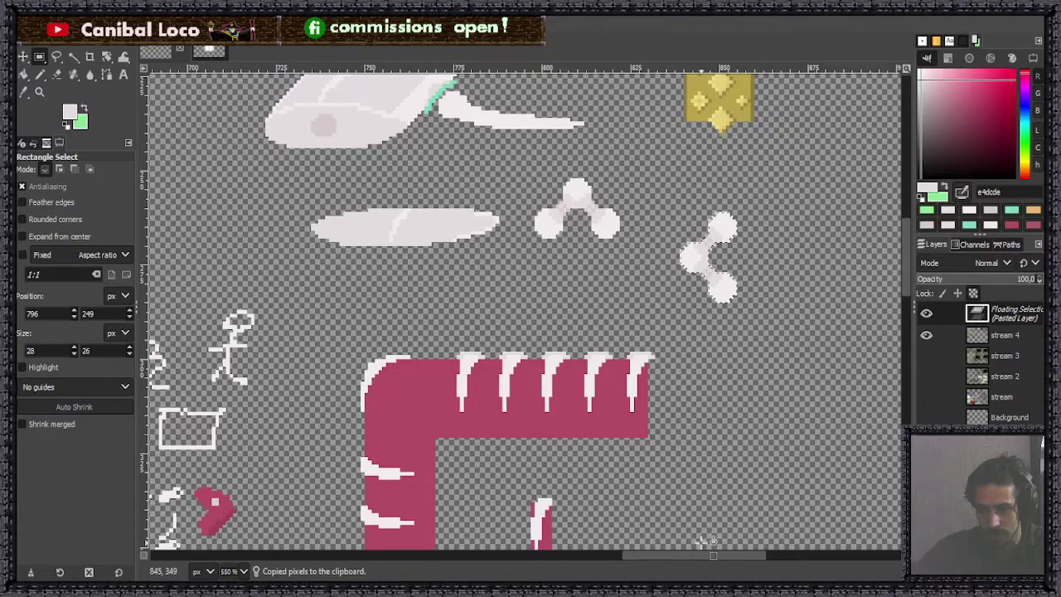
left_click(754, 306)
Step: Copy the sideways bone with a 20 × 33 px selection, try it on the crimson corner and return it over the original
left_click_drag(671, 196, 746, 315)
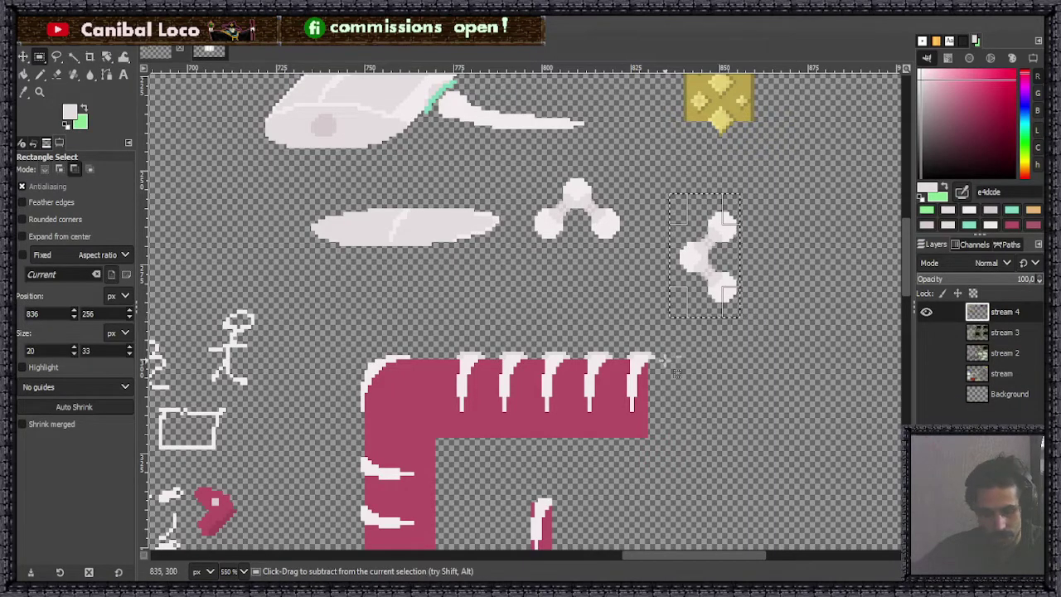
key("ctrl+c")
key("ctrl+v")
left_click_drag(709, 256, 404, 409)
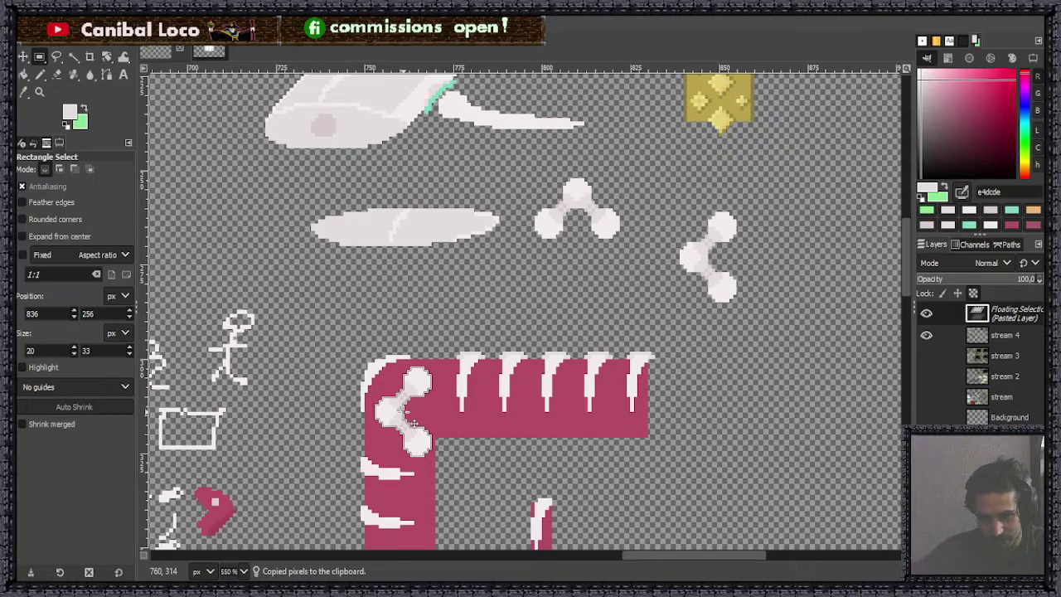
left_click(412, 424)
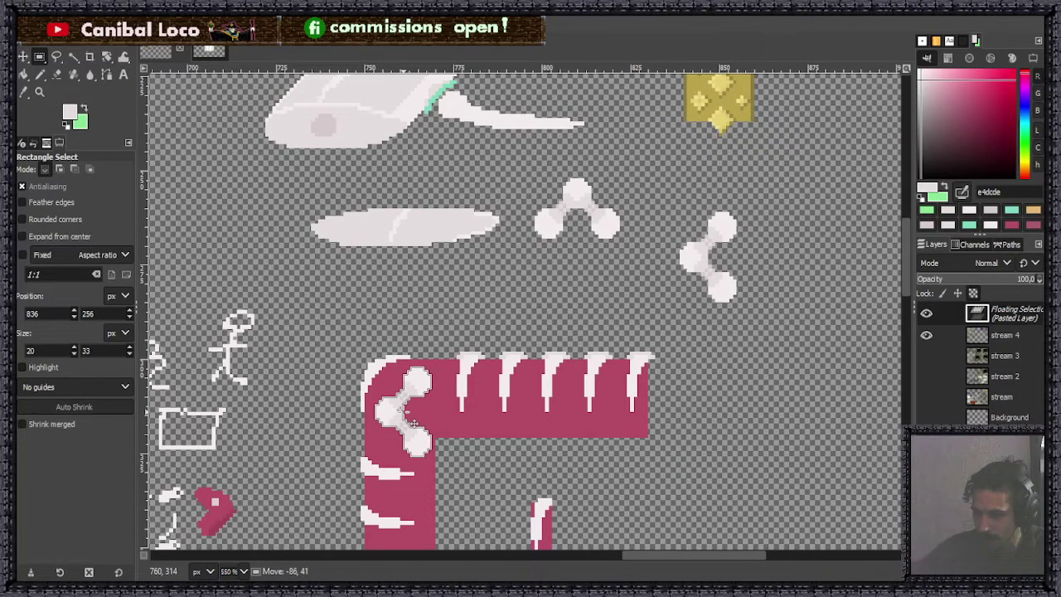
left_click_drag(412, 423, 712, 269)
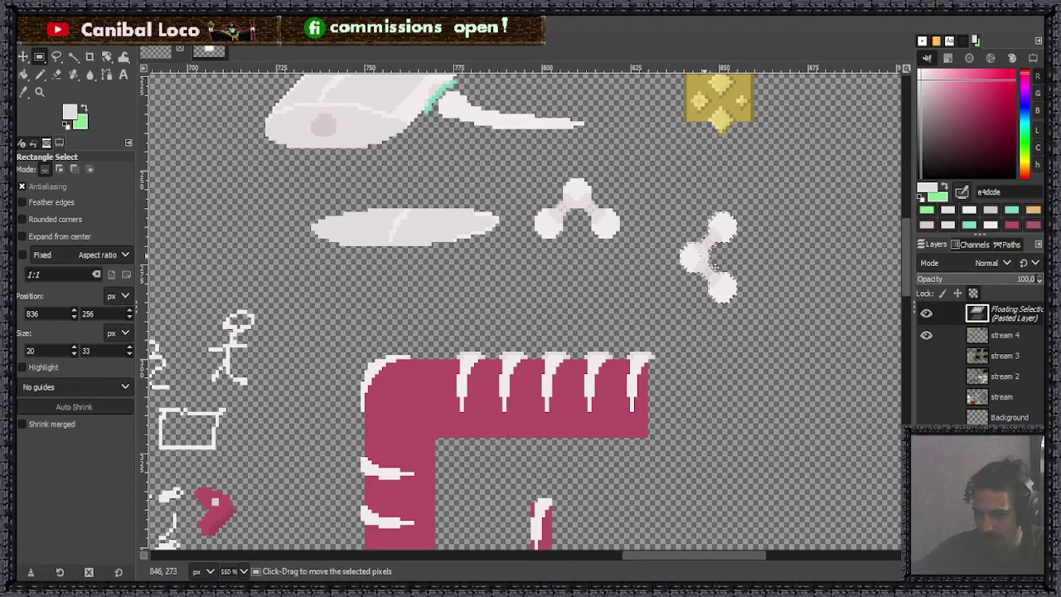
left_click(711, 351)
Step: Check both bone orientations at a smaller scale and save the image
scroll(710, 350, "down", 3)
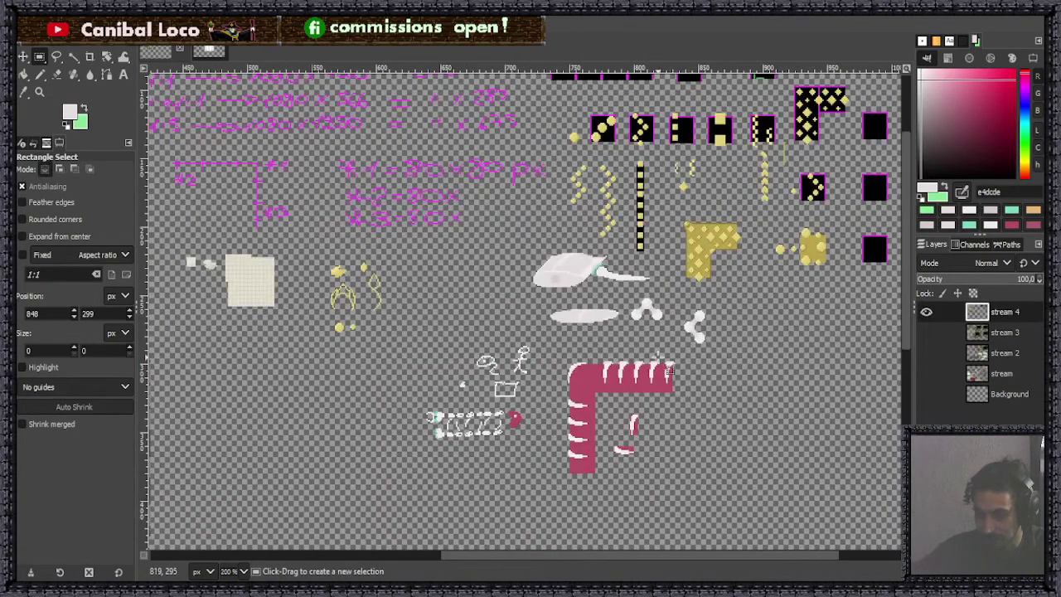
scroll(770, 320, "up", 3)
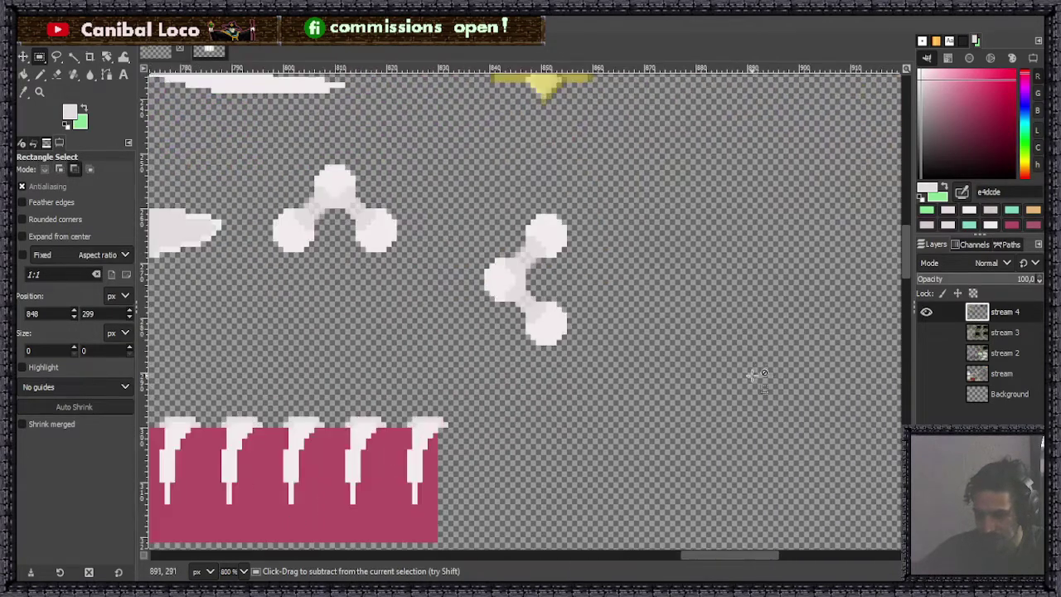
key("n")
key("ctrl+s")
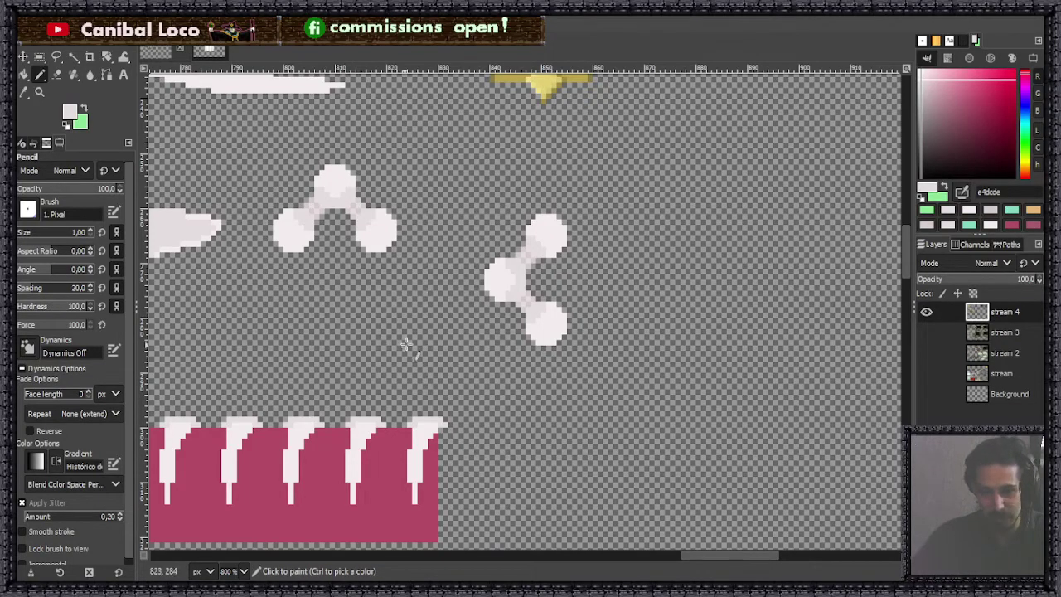
Step: Examine the upright bone's joints and shading both up close and at a smaller scale
scroll(447, 340, "down", 3)
scroll(419, 287, "up", 4)
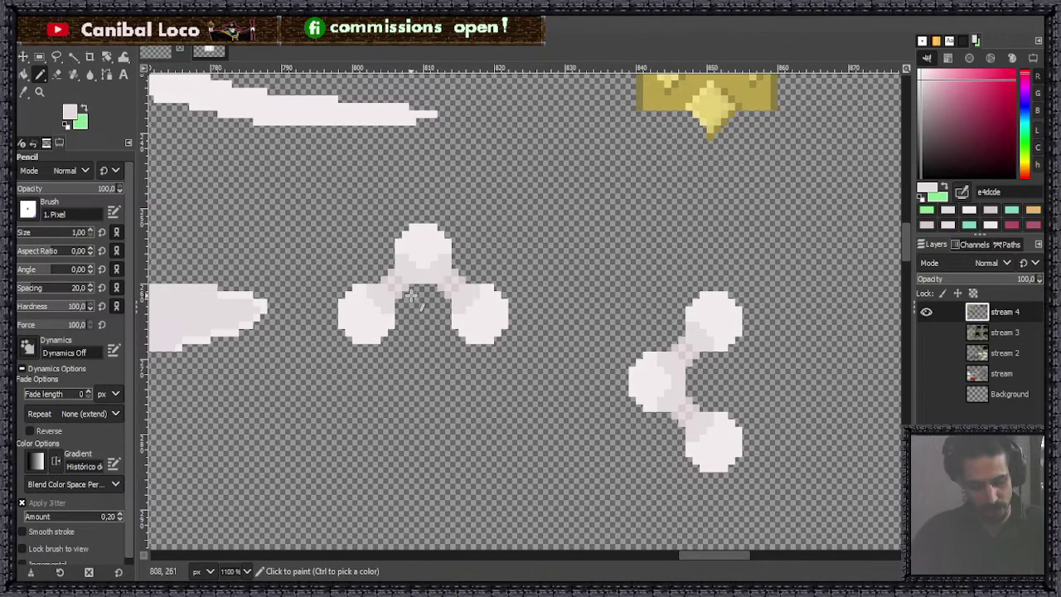
scroll(433, 242, "down", 5)
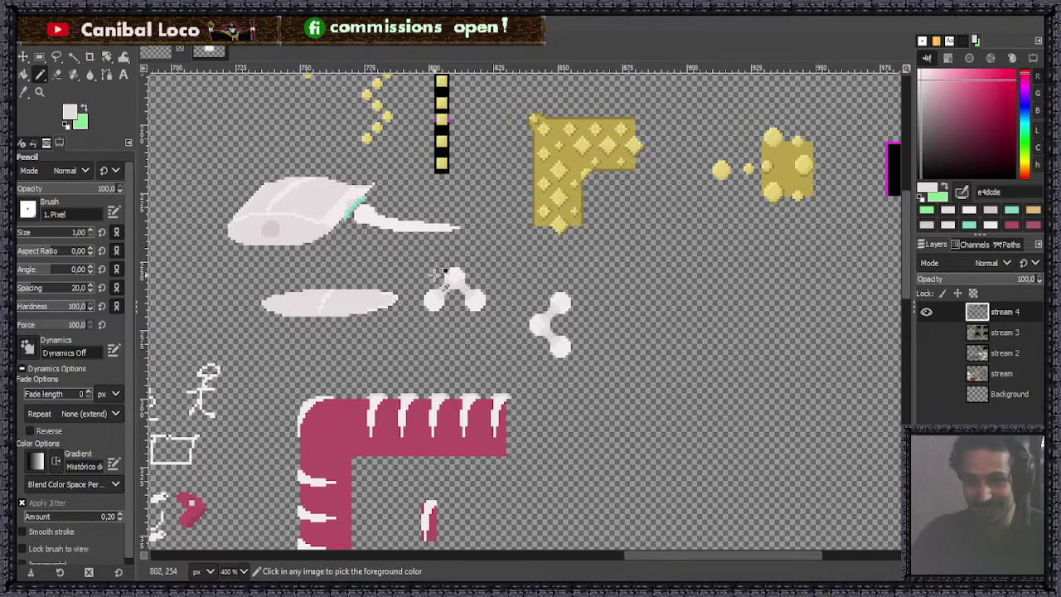
scroll(448, 274, "up", 5)
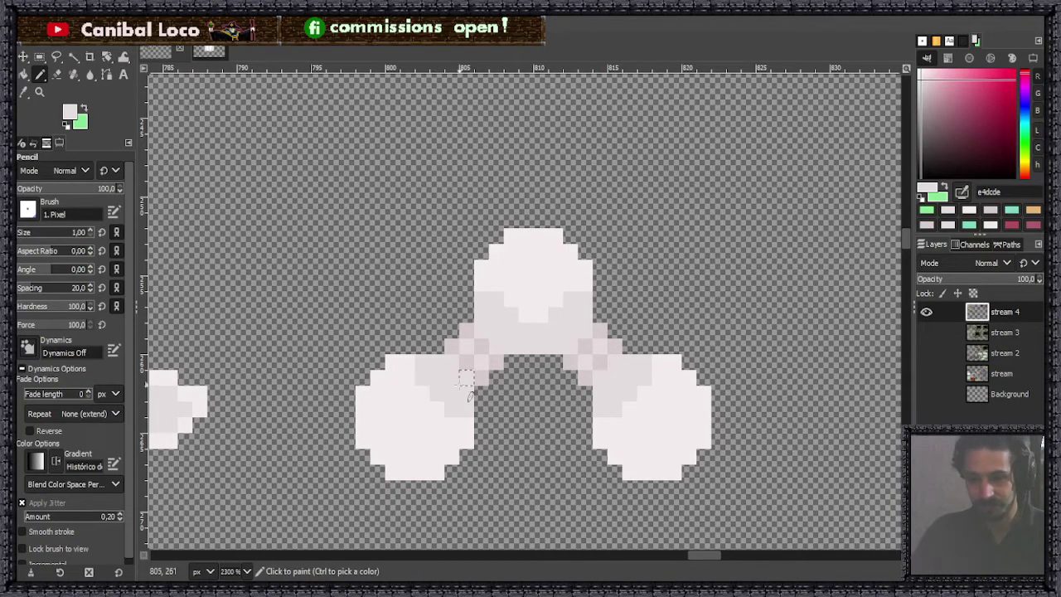
scroll(467, 390, "down", 5)
scroll(473, 373, "up", 3)
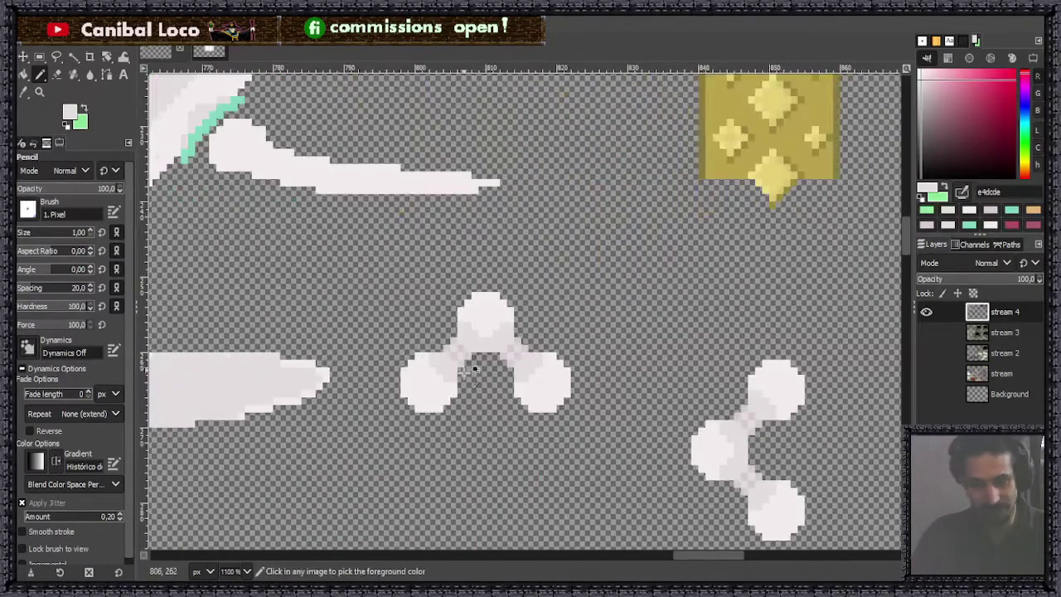
scroll(474, 369, "up", 3)
key("r")
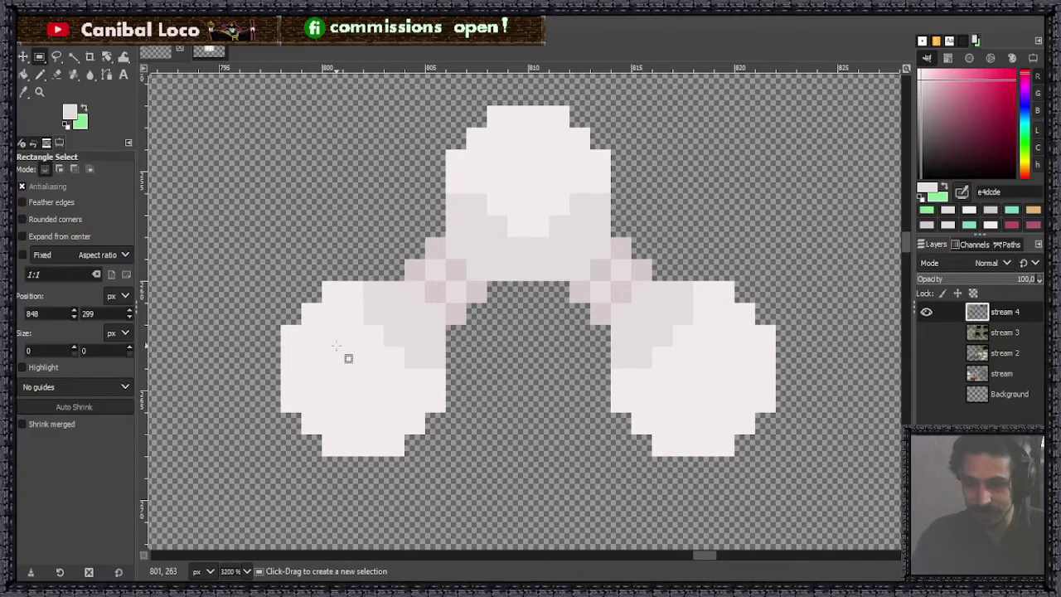
mouse_move(261, 282)
left_mouse_down()
mouse_move(353, 353)
mouse_move(446, 471)
mouse_move(492, 461)
left_mouse_up()
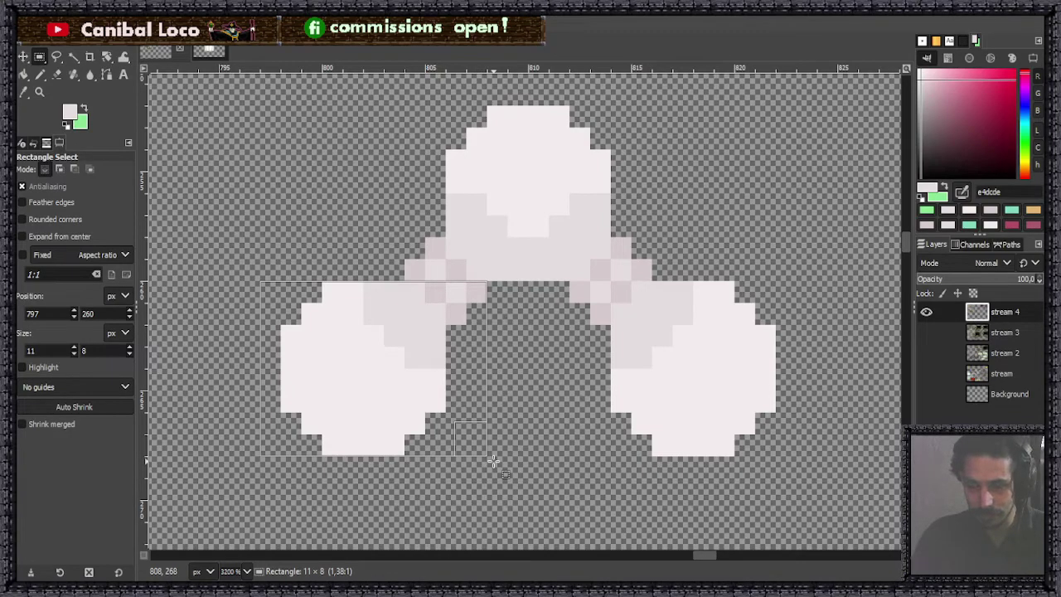
left_click_drag(492, 460, 493, 461)
left_click(483, 462)
Step: Copy the upright bone's lower-left circle and paste it into the empty canvas area above the small white sketches
scroll(484, 462, "down", 6)
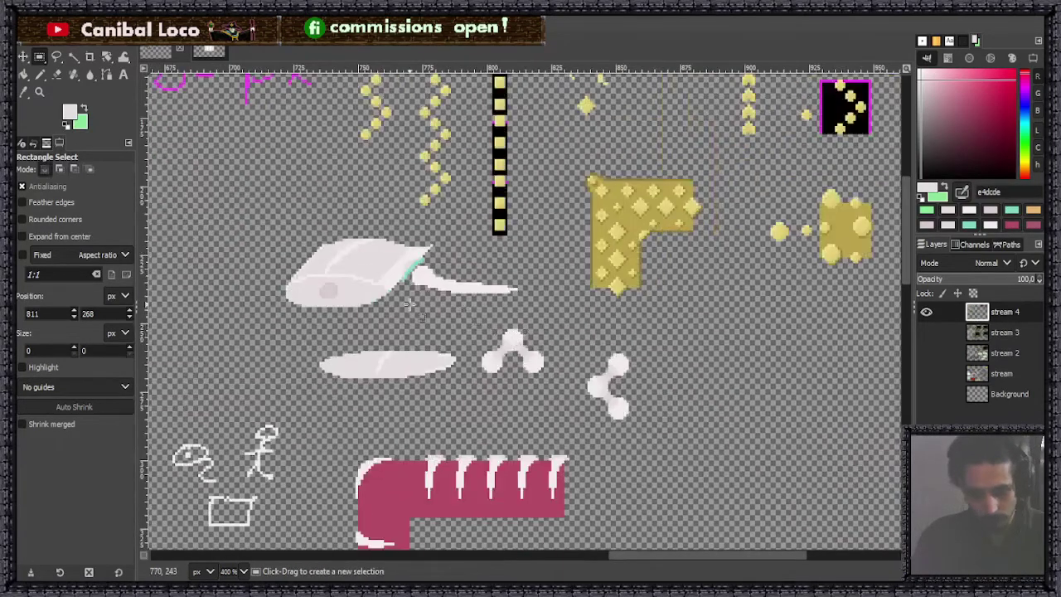
scroll(469, 365, "up", 5)
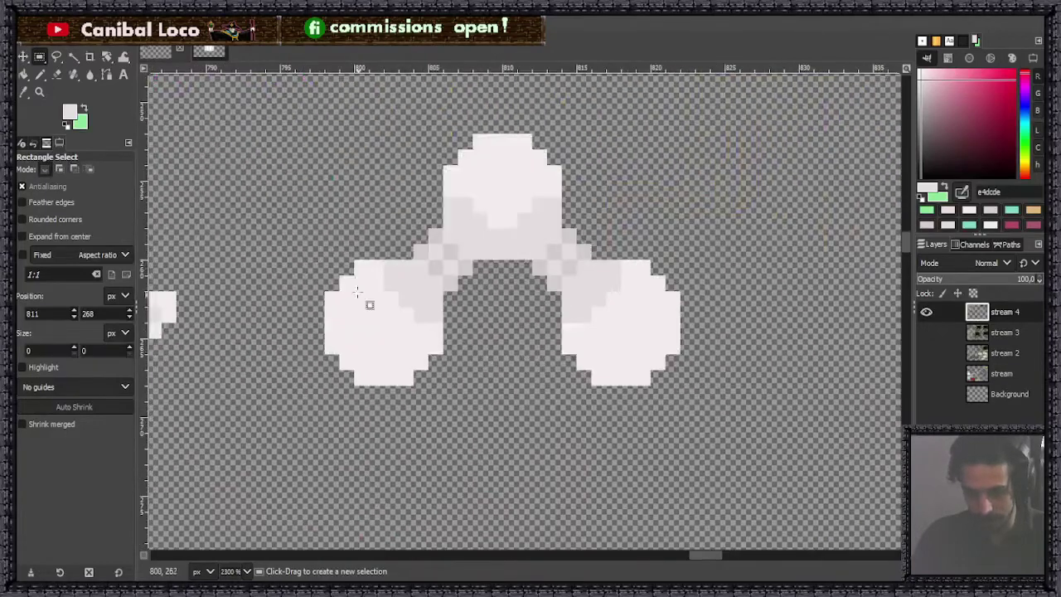
left_click_drag(310, 262, 447, 390)
key("ctrl+c")
left_click(436, 407)
scroll(638, 301, "down", 5)
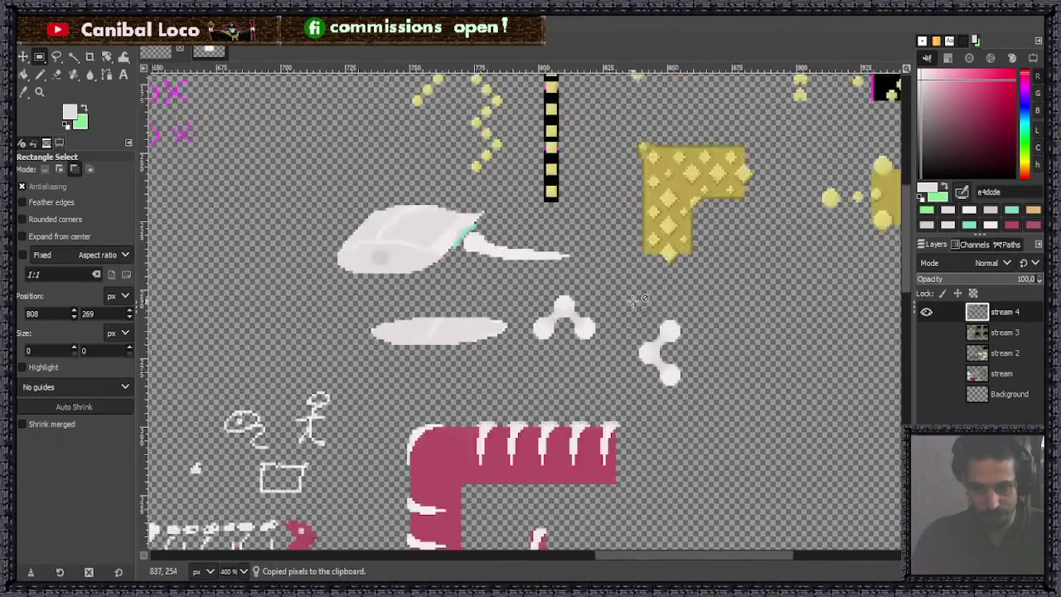
scroll(638, 301, "down", 1)
scroll(415, 336, "up", 4)
key("ctrl+v")
left_click_drag(530, 323, 509, 301)
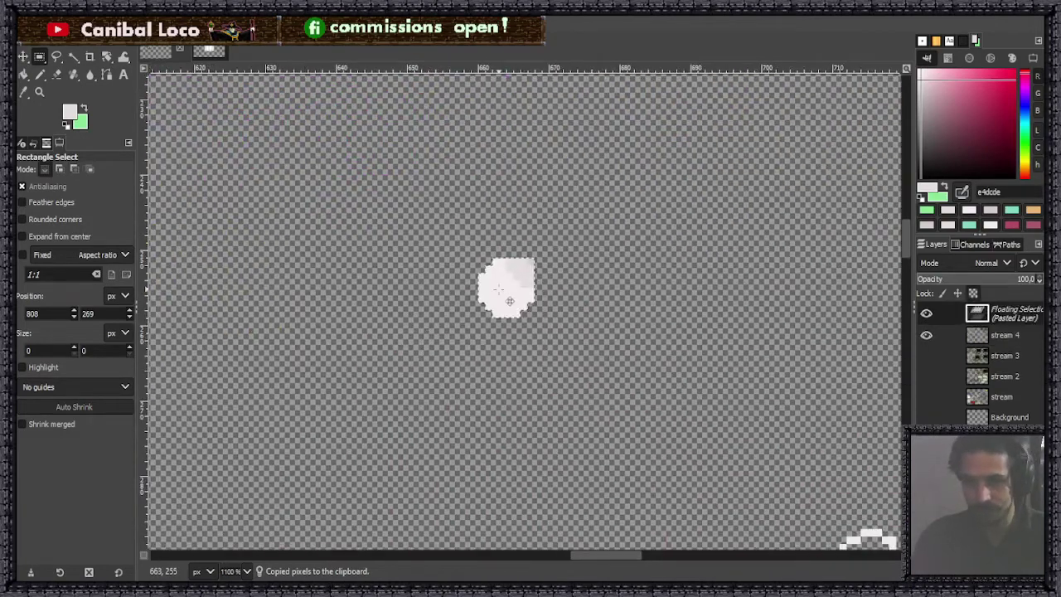
left_click(550, 306)
Step: Paint over the gray shading on the pasted circle with its own off-white using the Pencil
scroll(516, 303, "up", 2)
key("n")
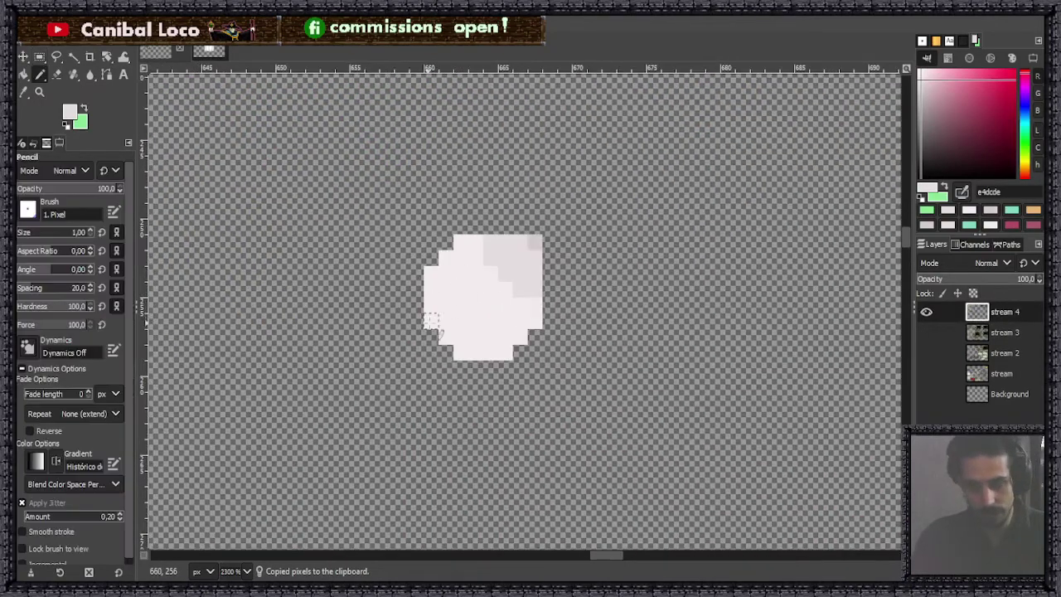
left_click(490, 273, "ctrl")
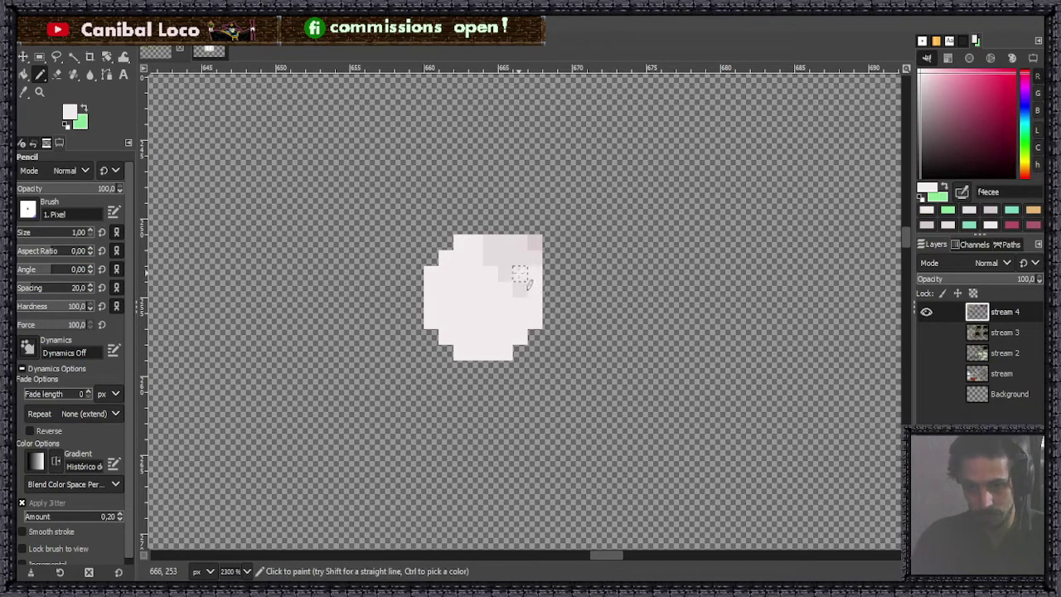
mouse_move(520, 259)
left_mouse_down()
mouse_move(515, 241)
mouse_move(522, 276)
mouse_move(502, 245)
mouse_move(475, 257)
left_mouse_up()
key("ctrl+z")
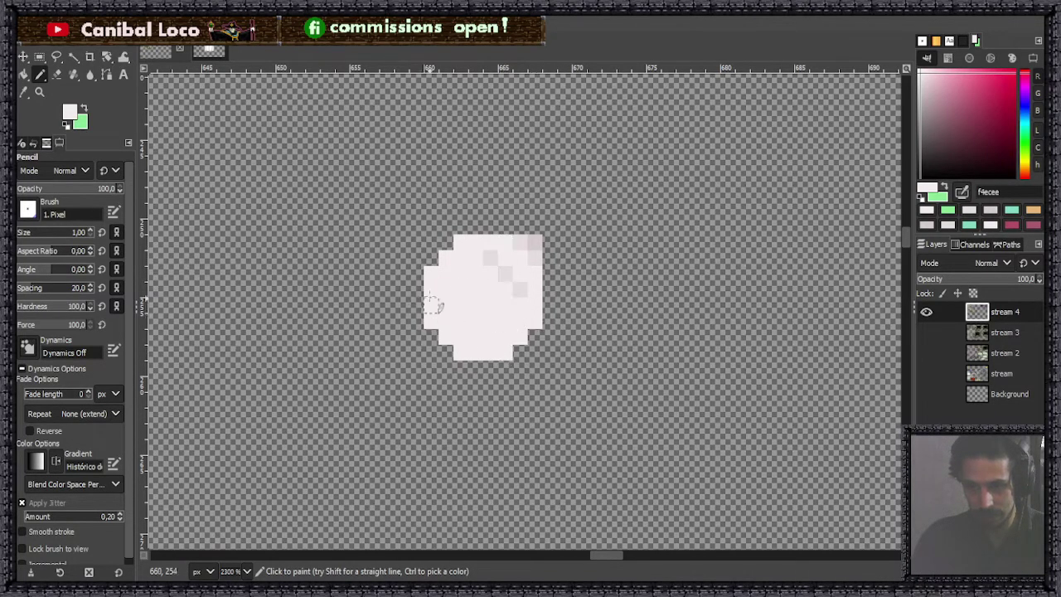
Step: Erase the excess pixels at the circle's upper-right corner and cover the leftover gray diagonal with off-white
key("shift+e")
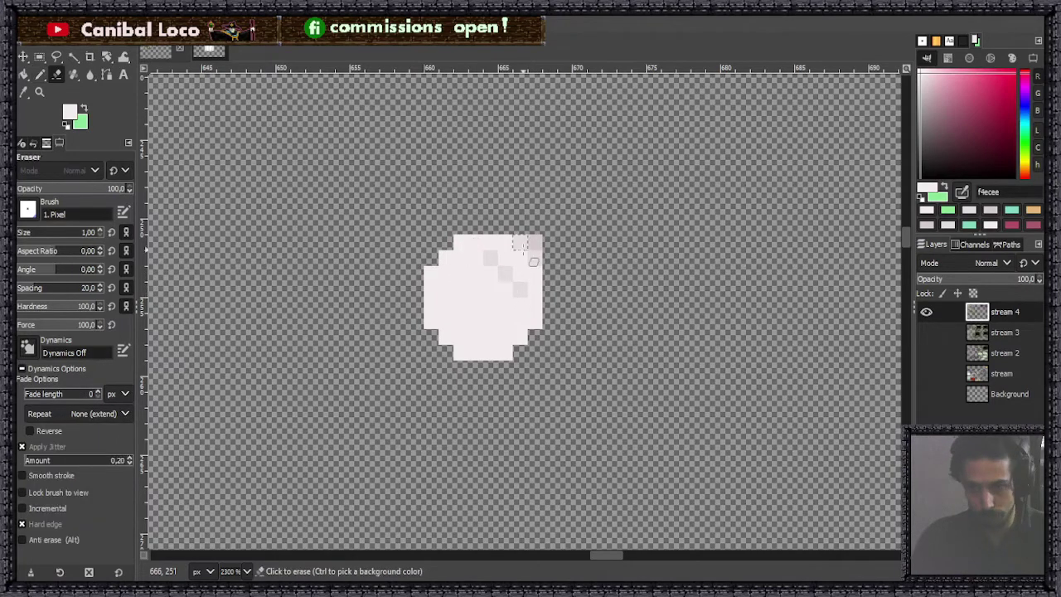
left_click_drag(527, 239, 537, 259)
key("n")
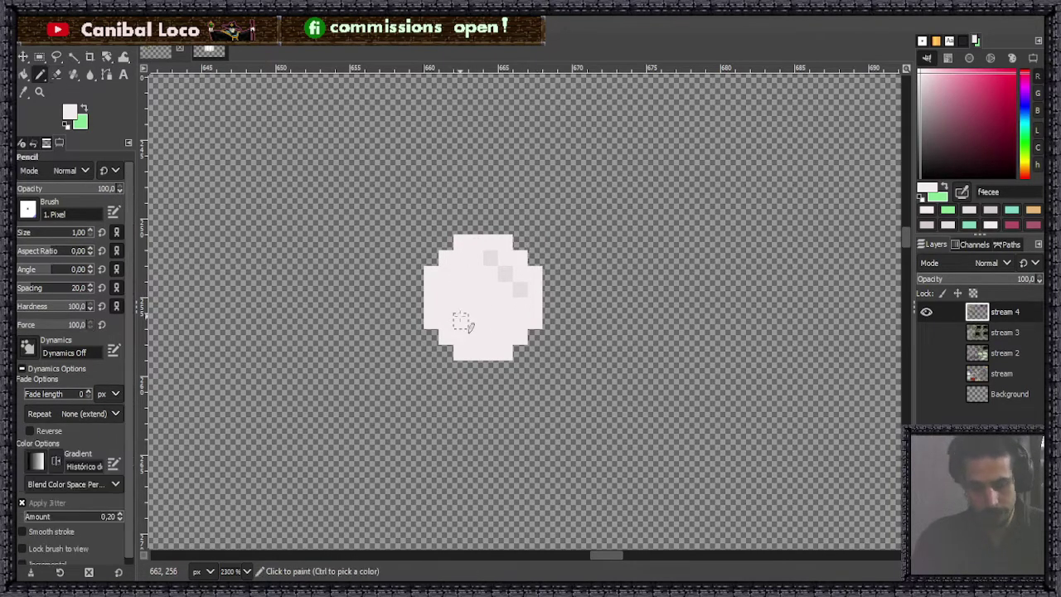
left_click(519, 288)
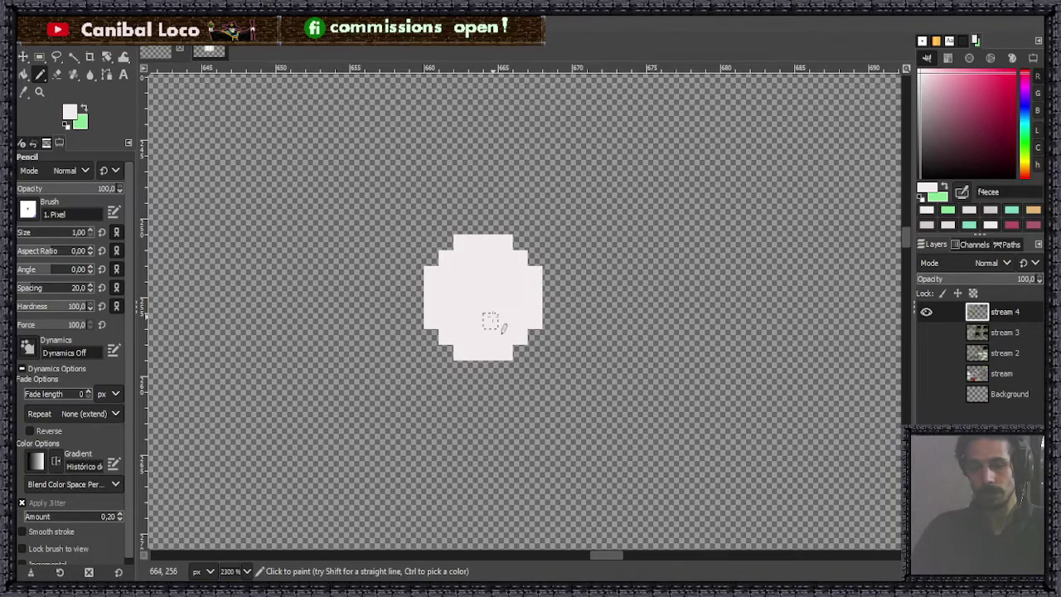
Step: Copy the cleaned circle with an 8 × 8 px selection and paste it diagonally above and to the right of the original
scroll(448, 321, "down", 8)
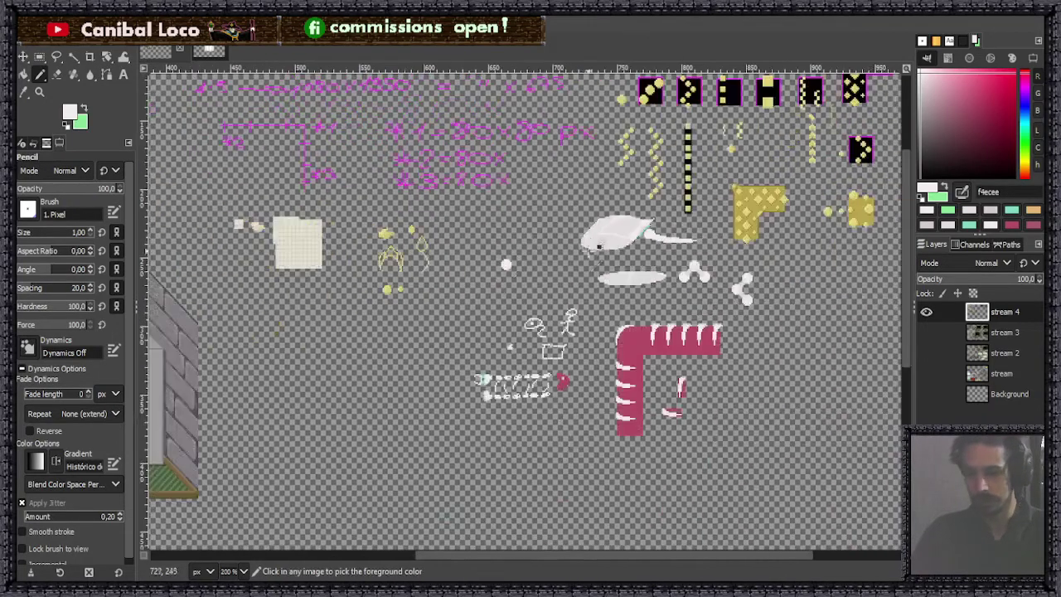
scroll(523, 248, "up", 6)
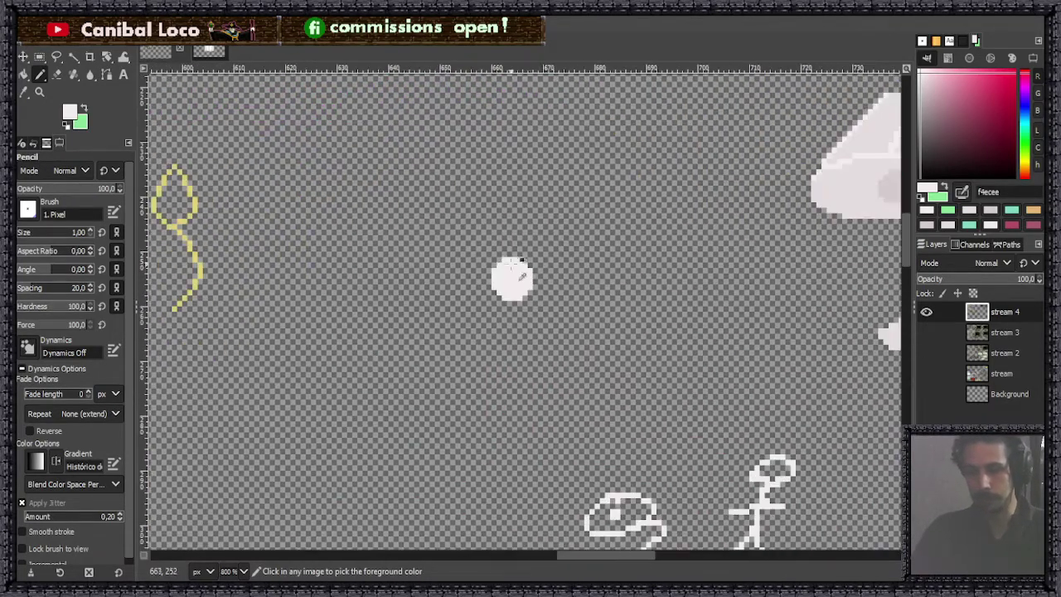
key("r")
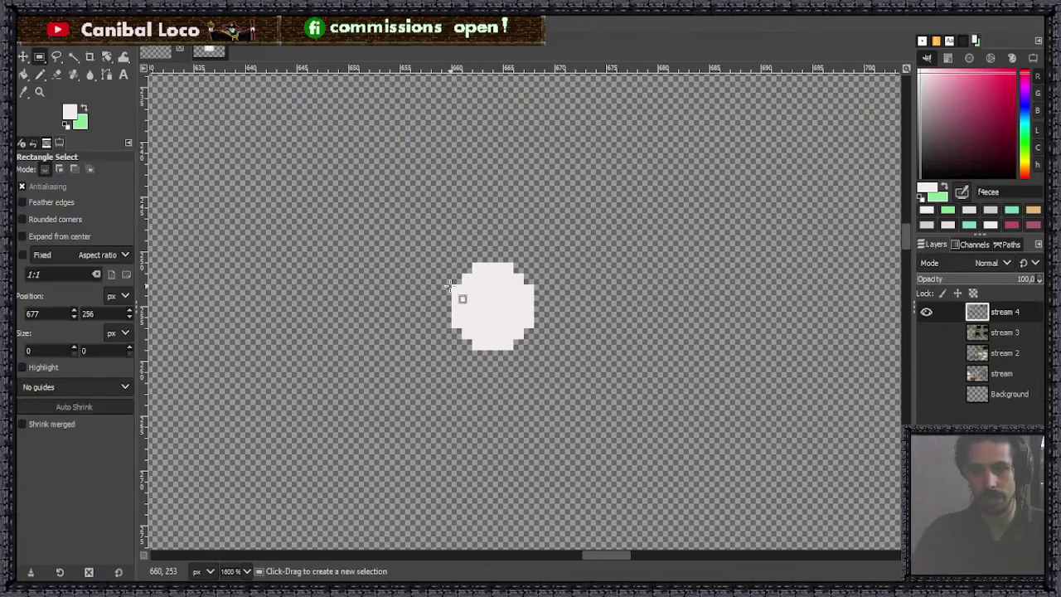
left_click_drag(454, 264, 537, 352)
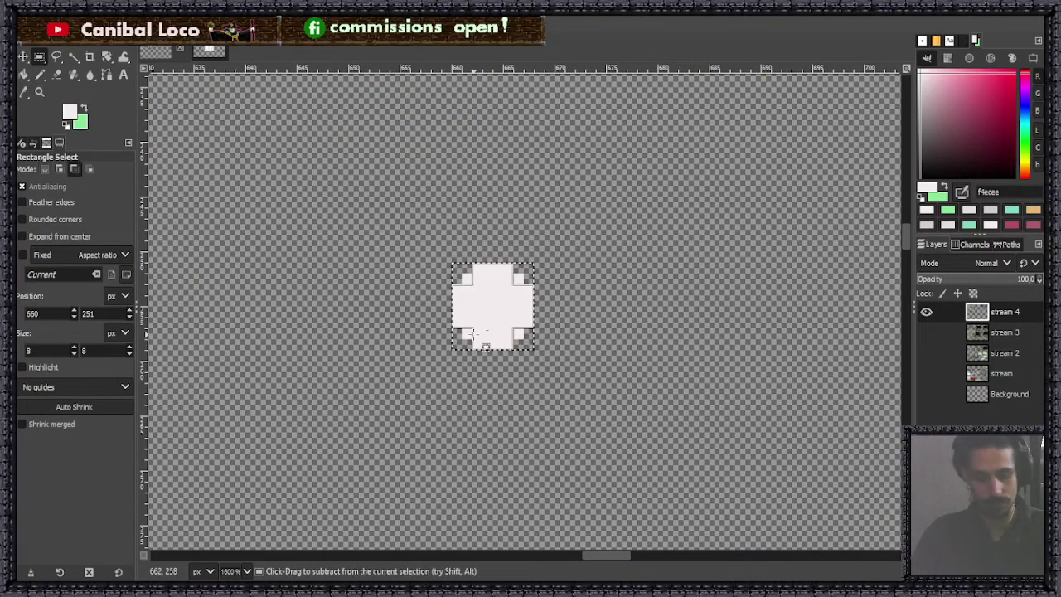
key("ctrl+c")
key("ctrl+v")
left_click_drag(494, 308, 585, 186)
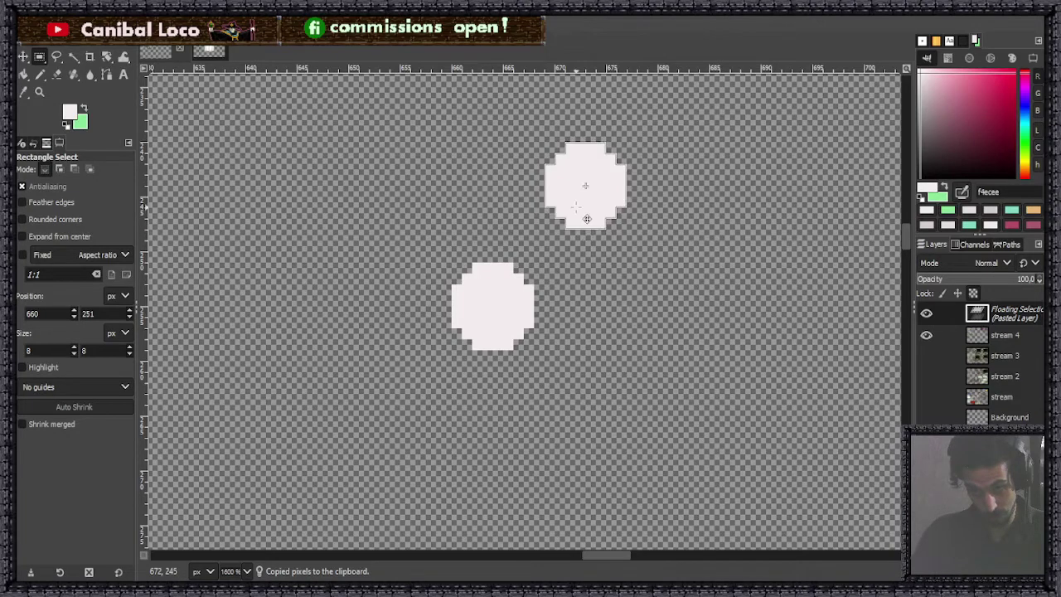
mouse_move(576, 210)
left_mouse_down()
mouse_move(588, 211)
mouse_move(582, 204)
left_mouse_up()
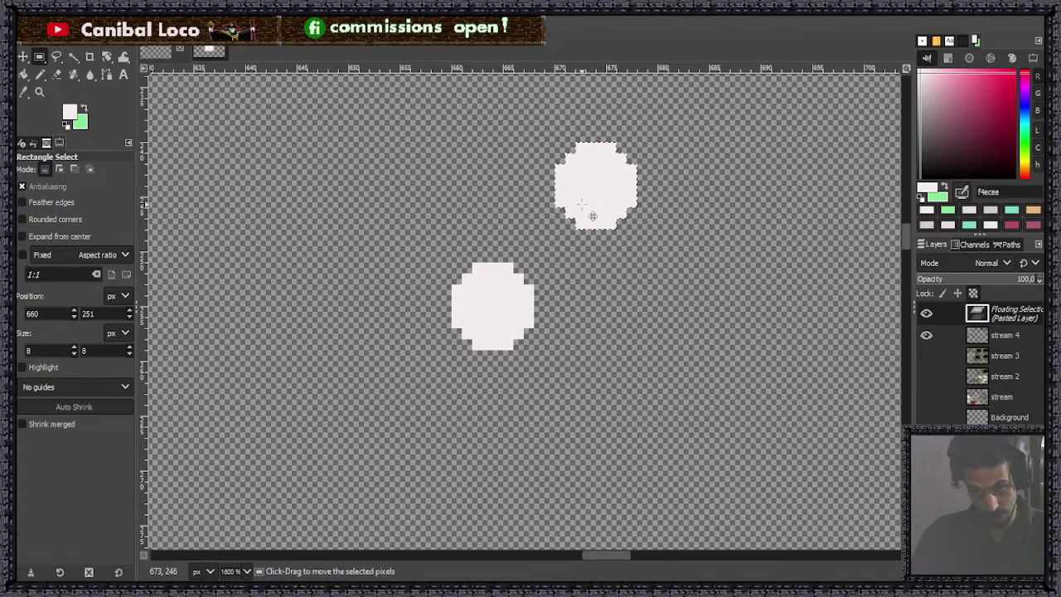
left_click(530, 340)
Step: Reposition the upper-right circle copy one pixel farther right by pasting it again
key("n")
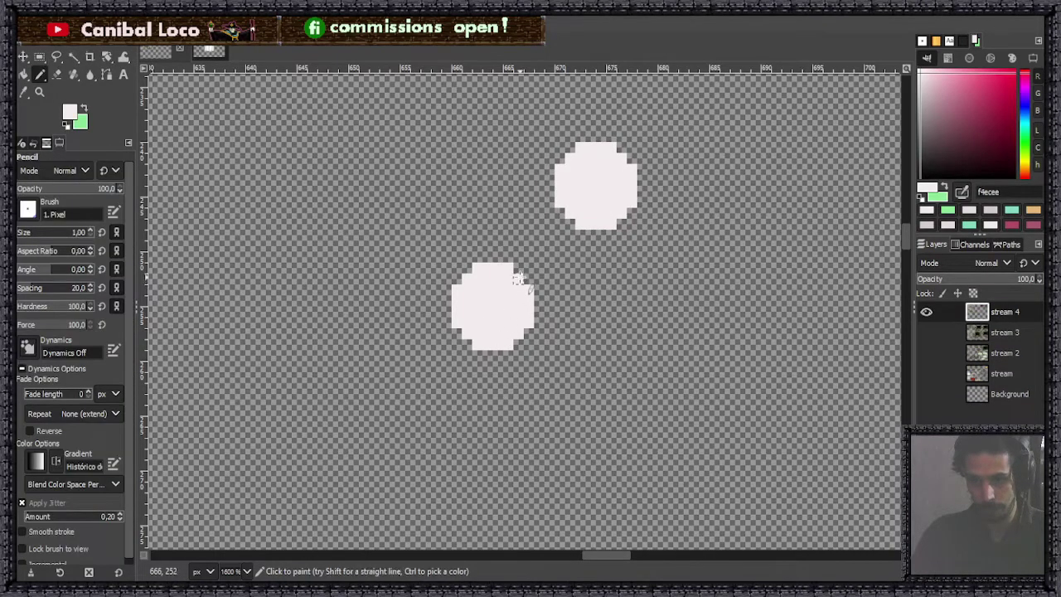
left_click(518, 277)
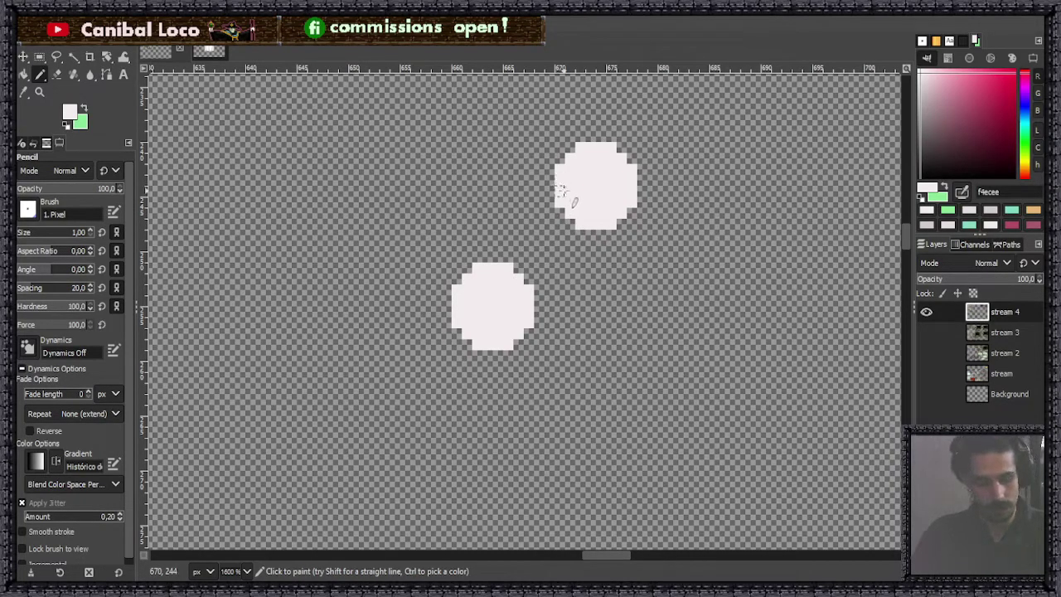
key("r")
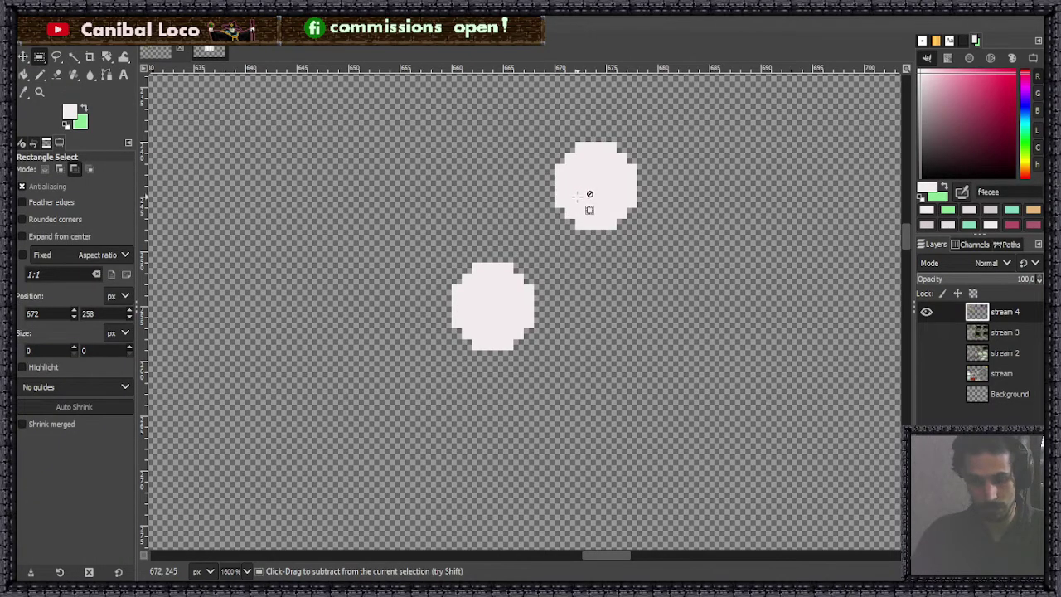
key("ctrl+v")
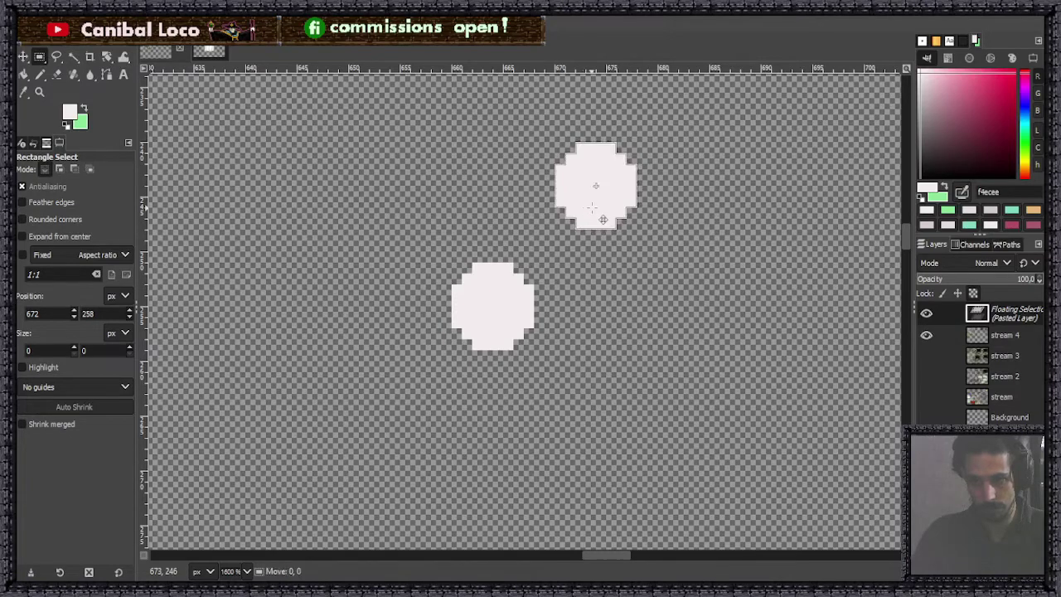
left_click_drag(593, 209, 602, 209)
left_click(572, 286)
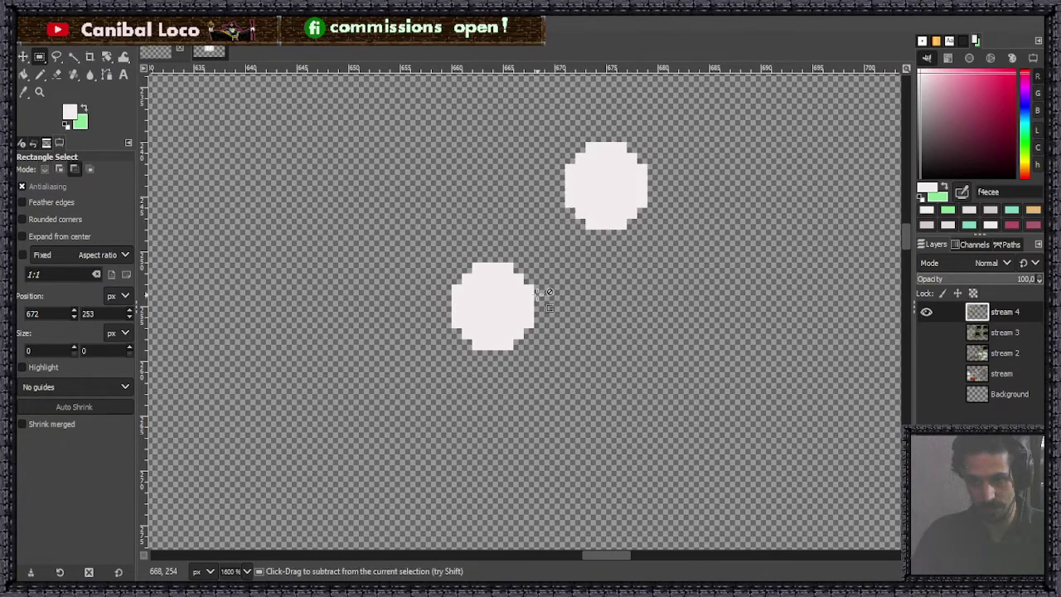
Step: Paste a third circle directly above the original, level with the upper-right circle
scroll(540, 295, "down", 5)
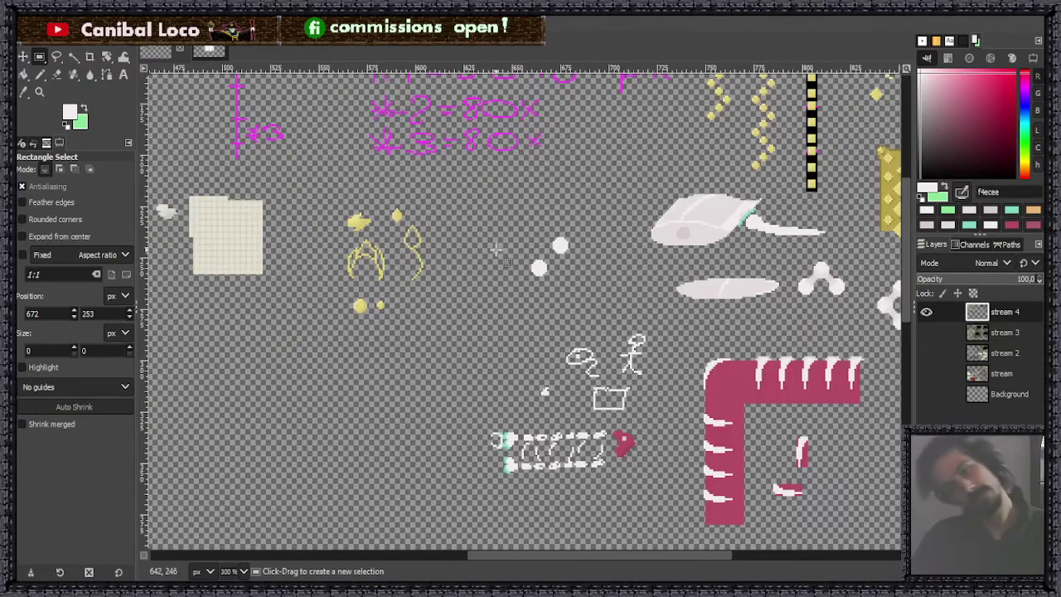
scroll(548, 235, "up", 1)
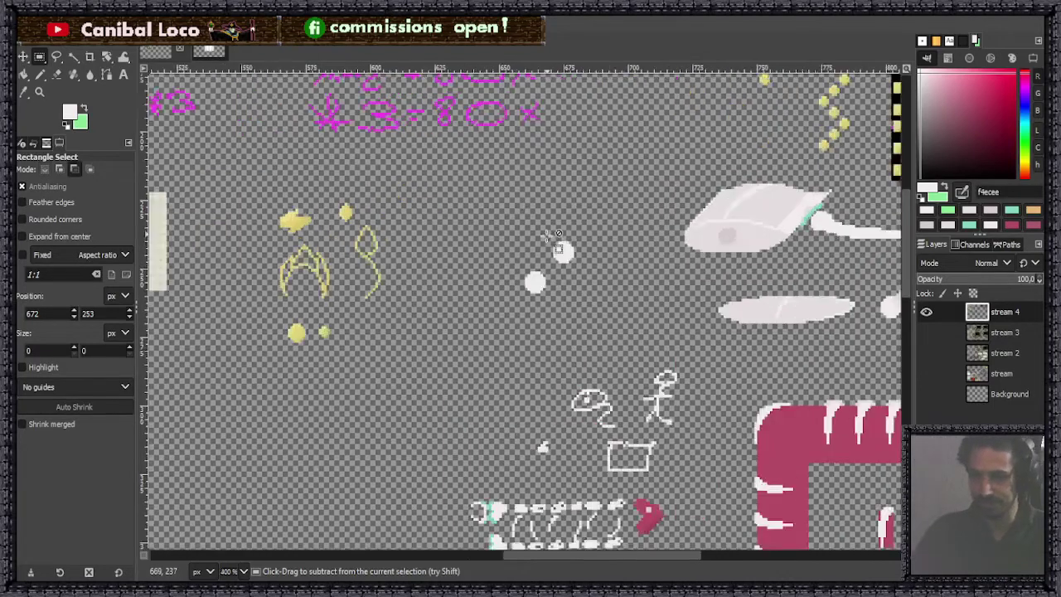
scroll(558, 234, "up", 4)
key("ctrl+v")
left_click_drag(531, 324, 516, 291)
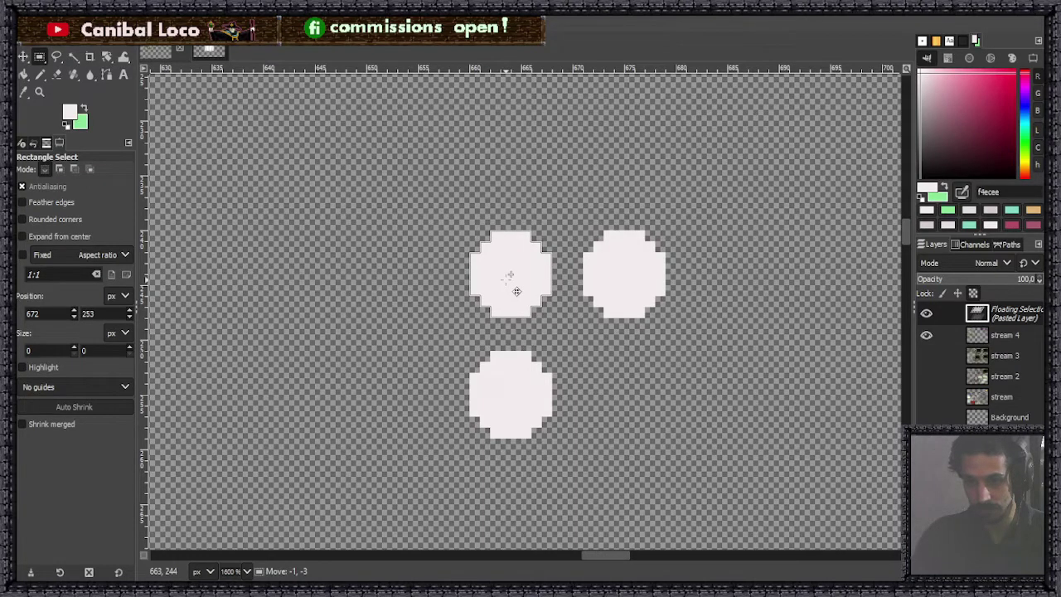
left_click_drag(509, 275, 508, 279)
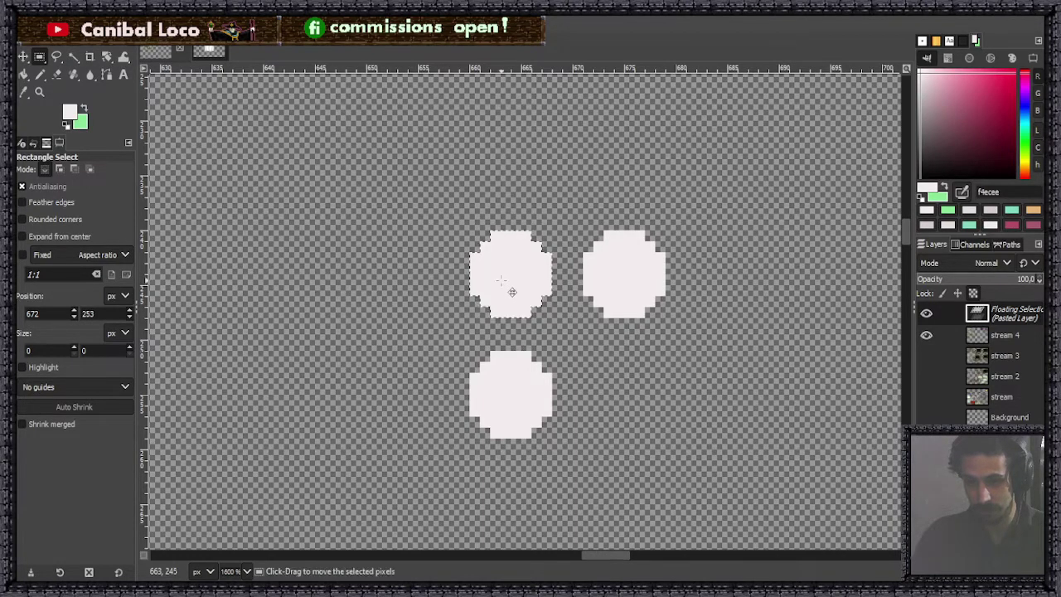
left_click(585, 330)
Step: Test the circles' spacing with crimson c13f60 diagonal lines between them, and undo those lines
key("n")
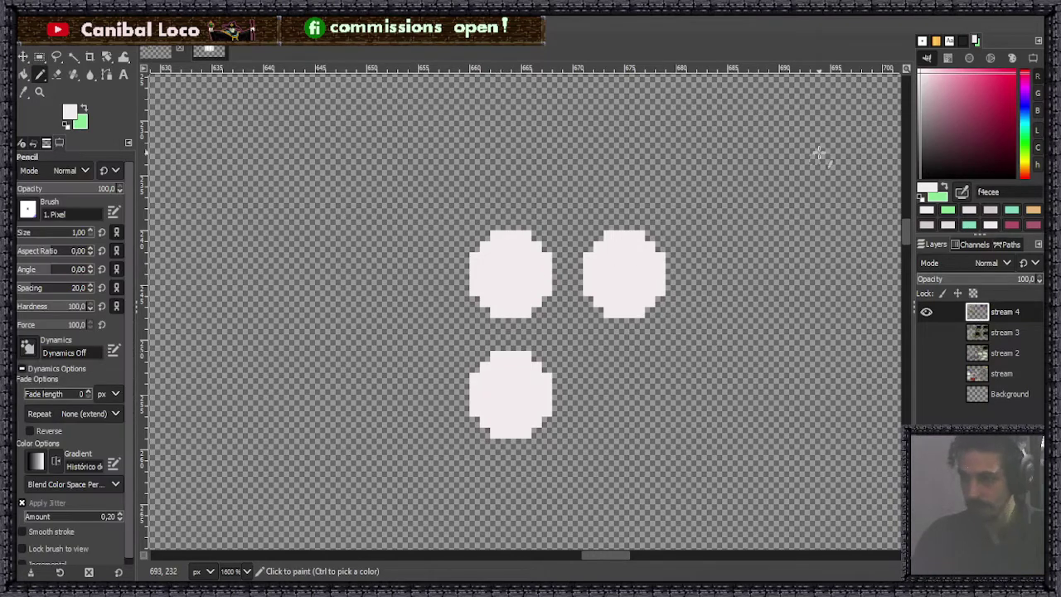
left_click(985, 98)
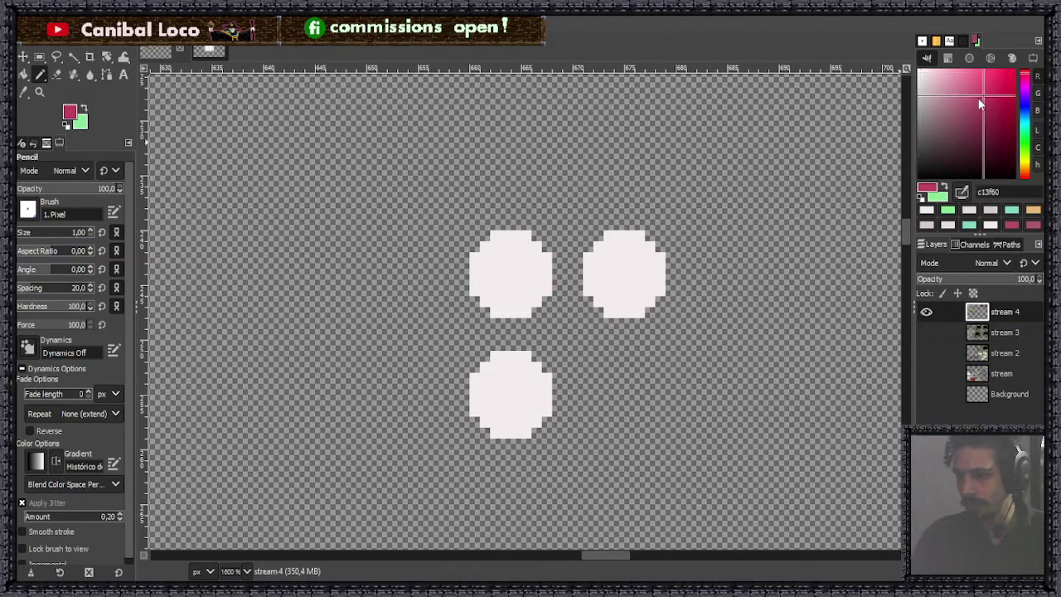
left_click(546, 356)
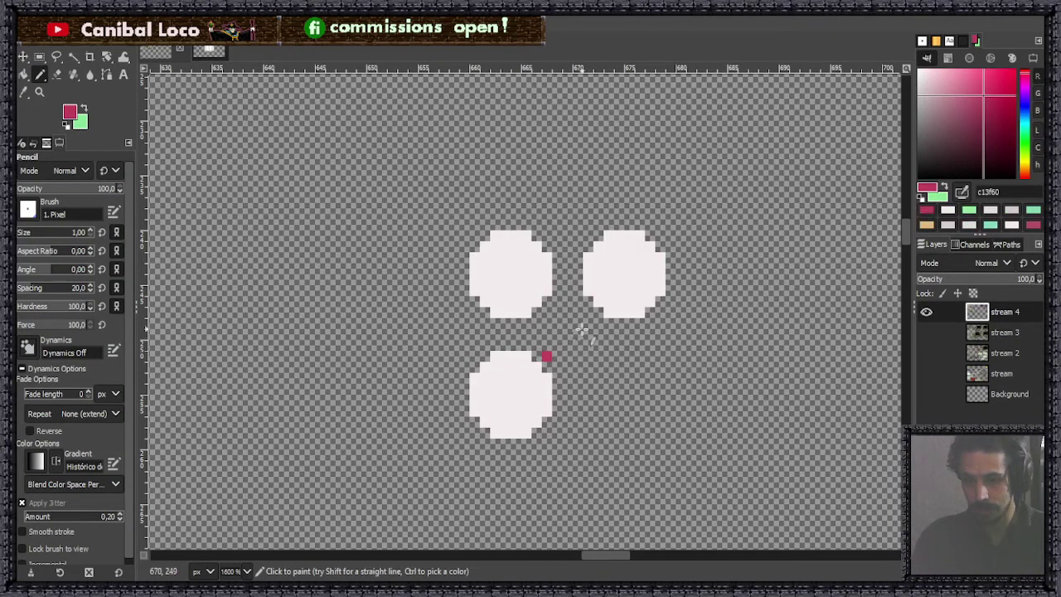
left_click(587, 313, "shift")
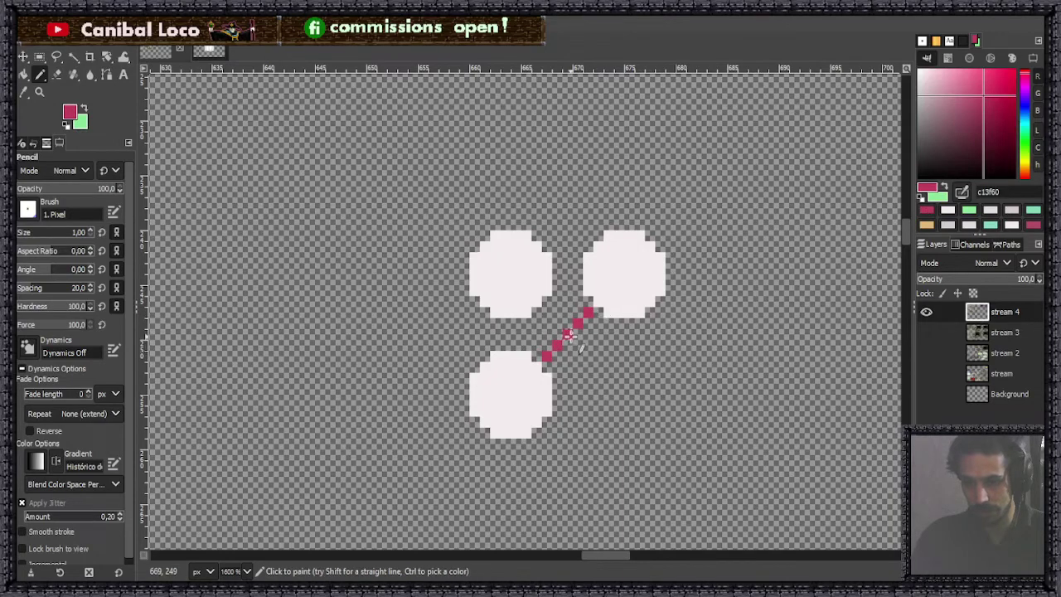
left_click(547, 312, "shift")
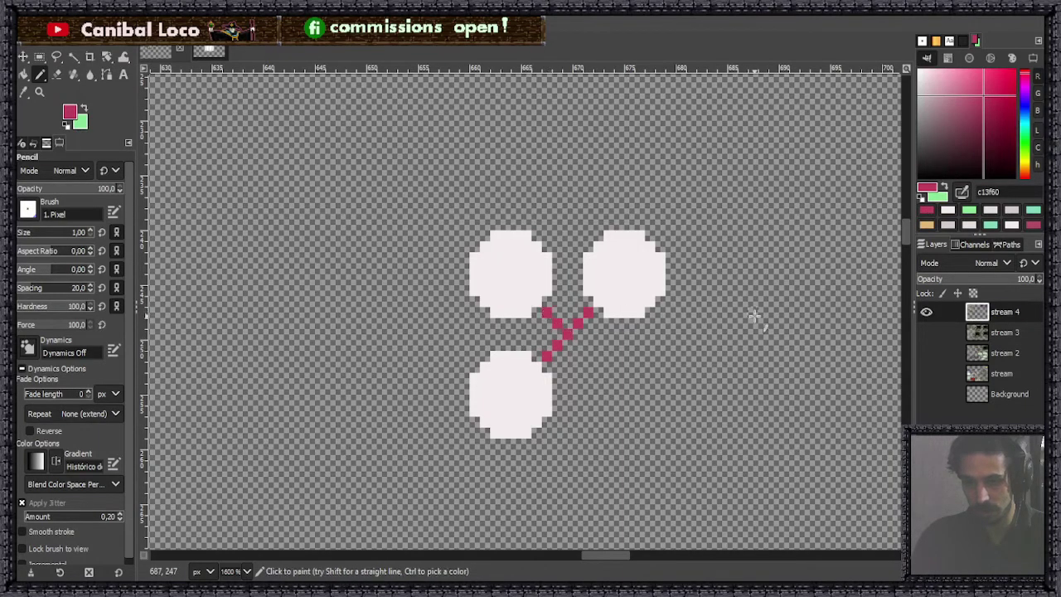
key("ctrl+z")
key("ctrl+z")
key("ctrl+z")
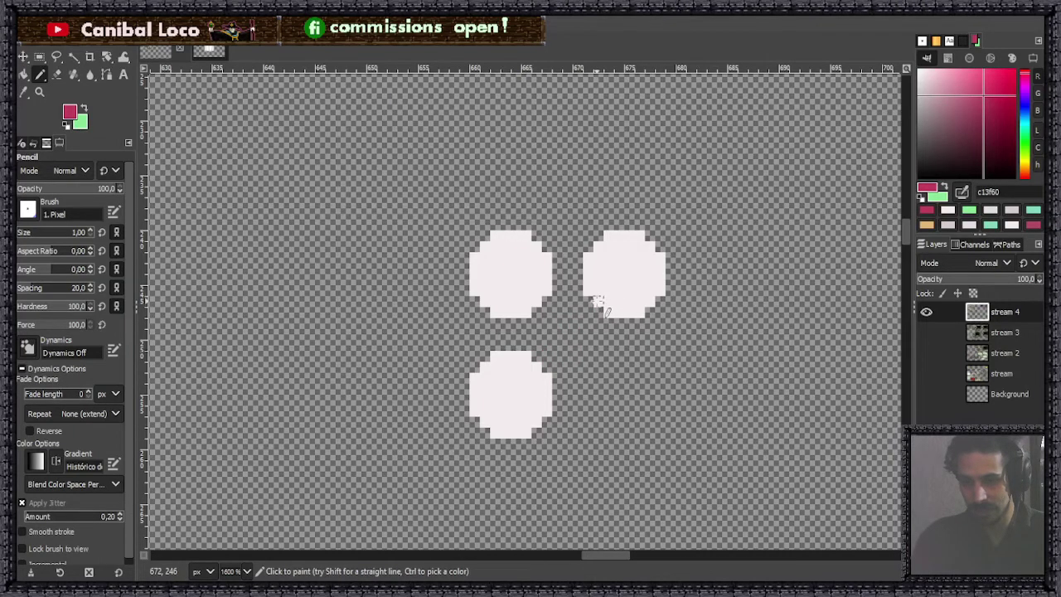
Step: Pick light gray e4dcde from the large bone drawing and paint a shaded connecting bar between the two upper circles
scroll(614, 311, "down", 7)
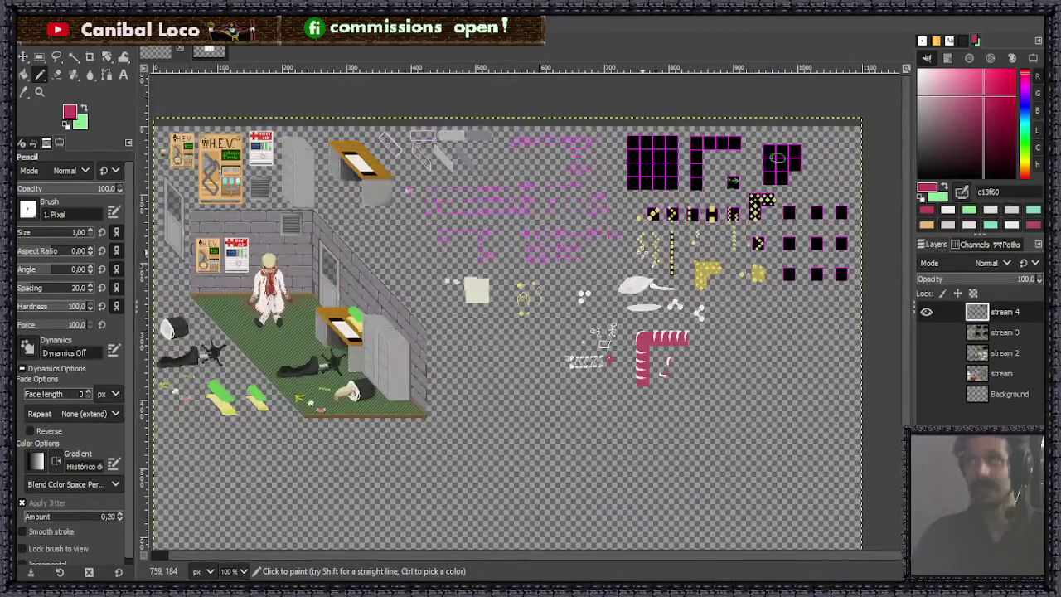
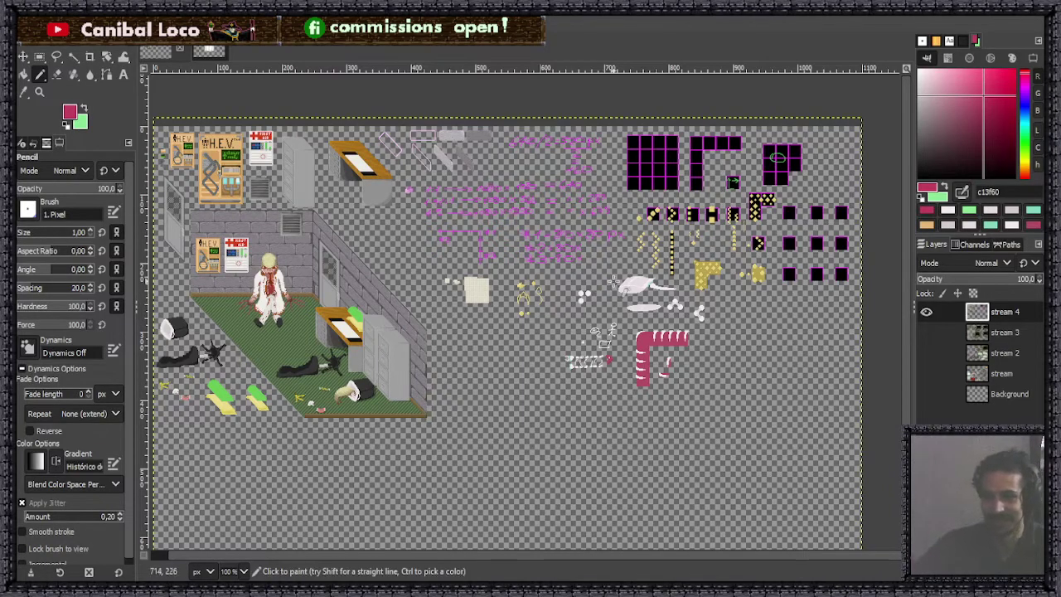
scroll(623, 291, "up", 5)
scroll(718, 305, "down", 5)
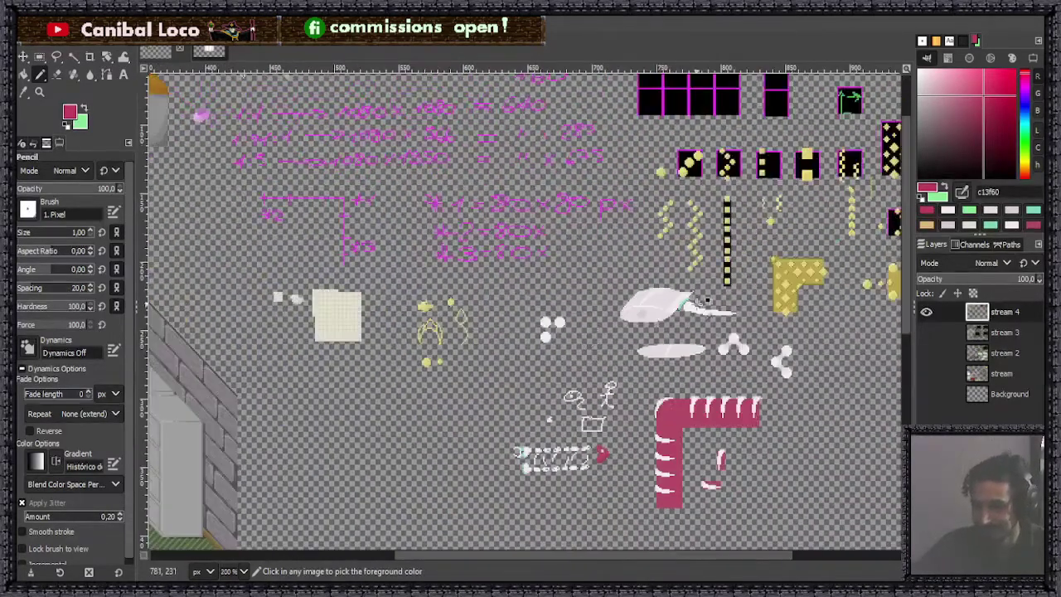
scroll(779, 331, "up", 4)
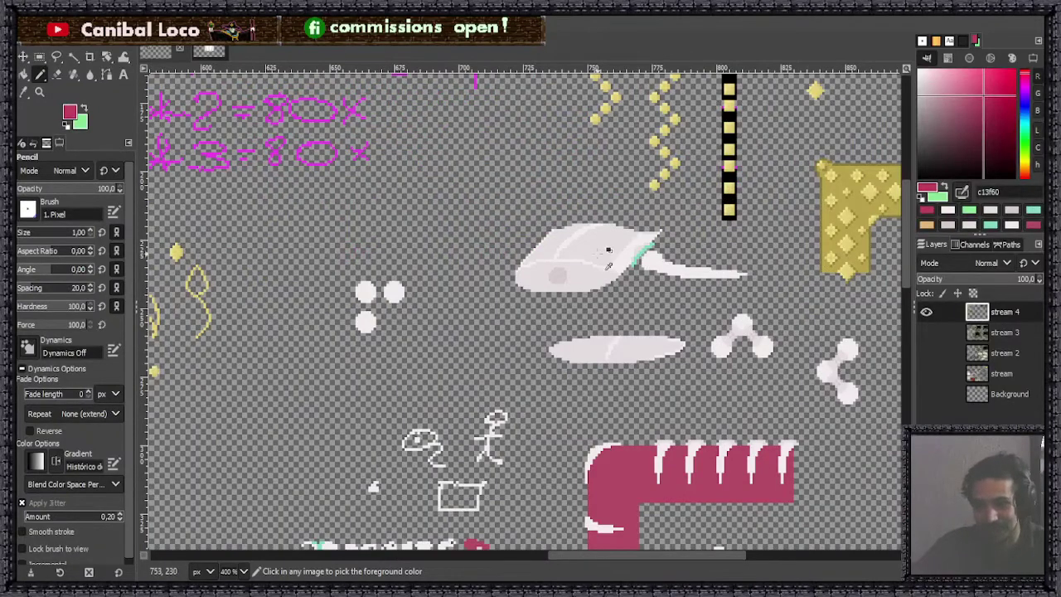
left_click(612, 253, "ctrl")
scroll(311, 302, "up", 1)
scroll(332, 306, "up", 4)
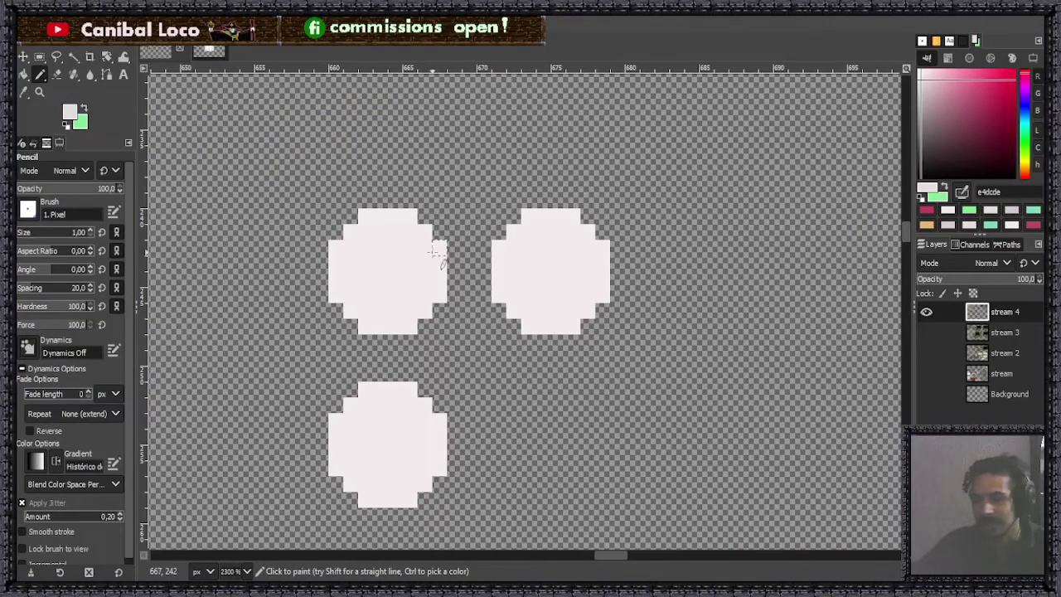
left_click(425, 231)
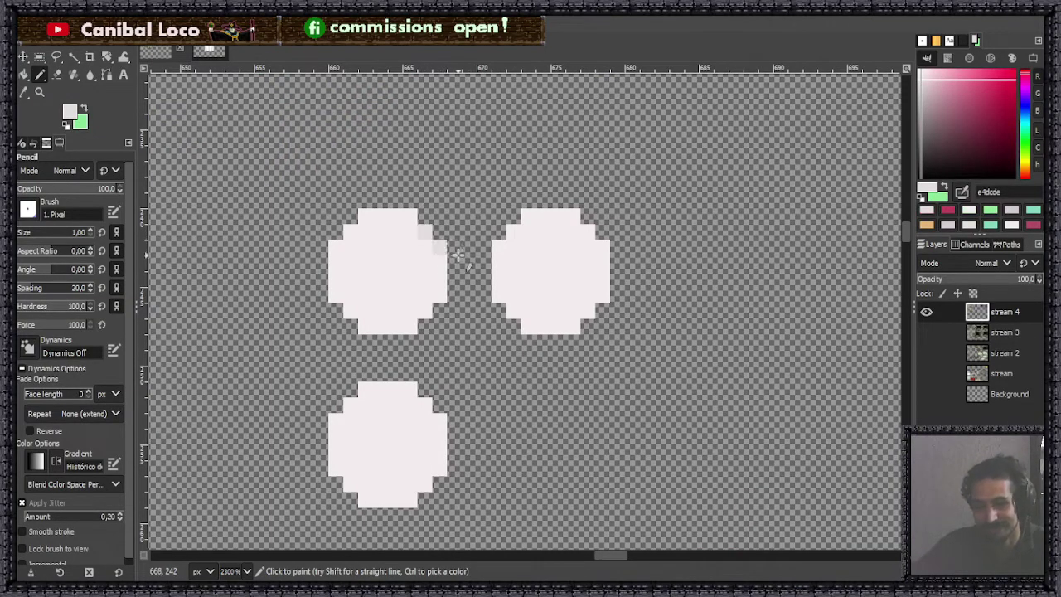
left_click_drag(452, 262, 483, 264)
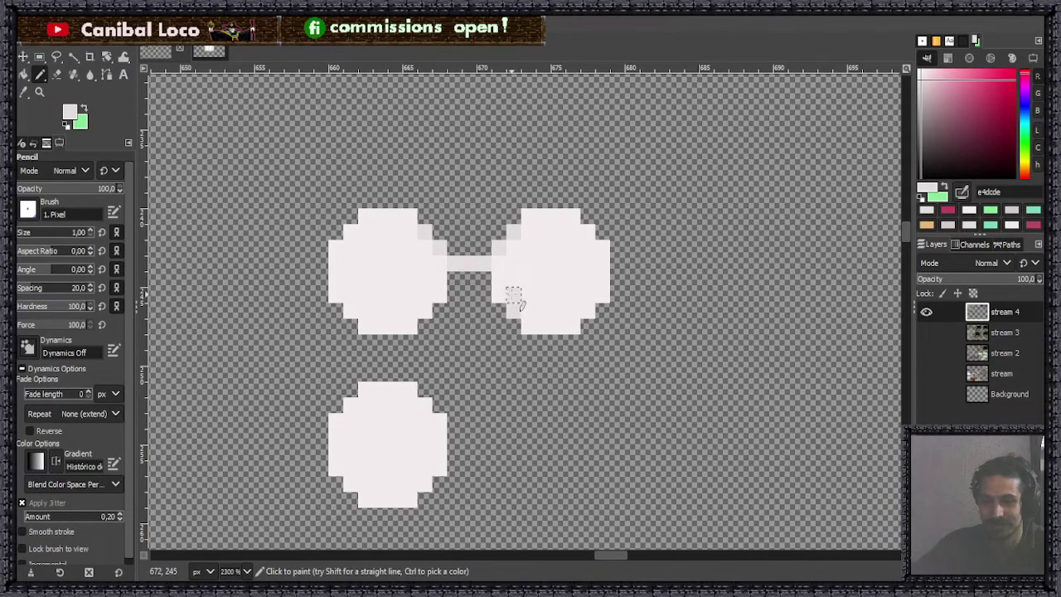
left_click_drag(483, 282, 454, 279)
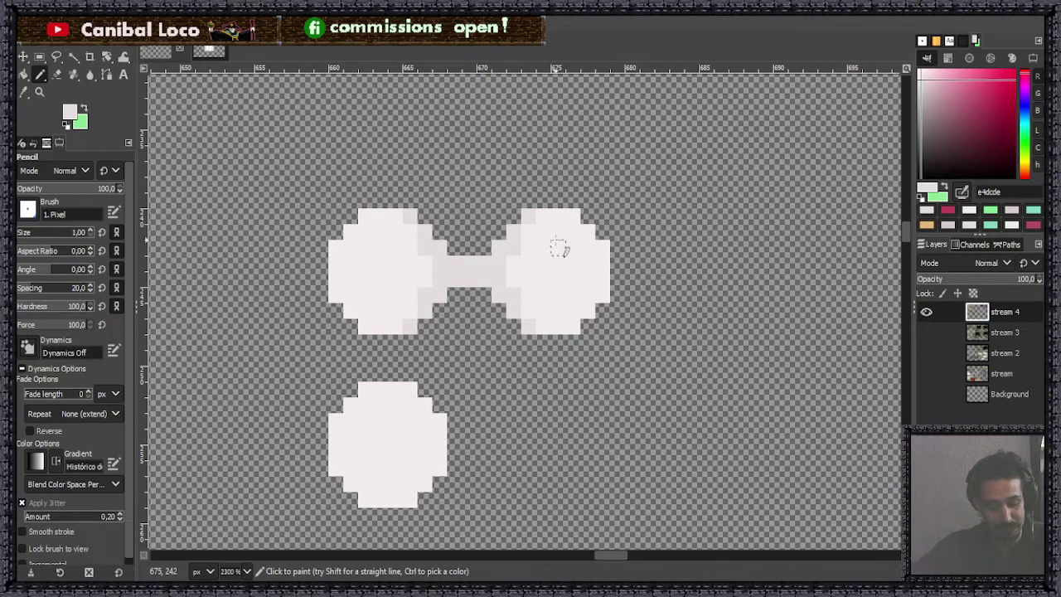
Step: Copy the horizontal connecting bar, rotate the pasted copy 90 degrees and place it between the upper-left and lower circles
key("r")
left_click_drag(405, 205, 537, 338)
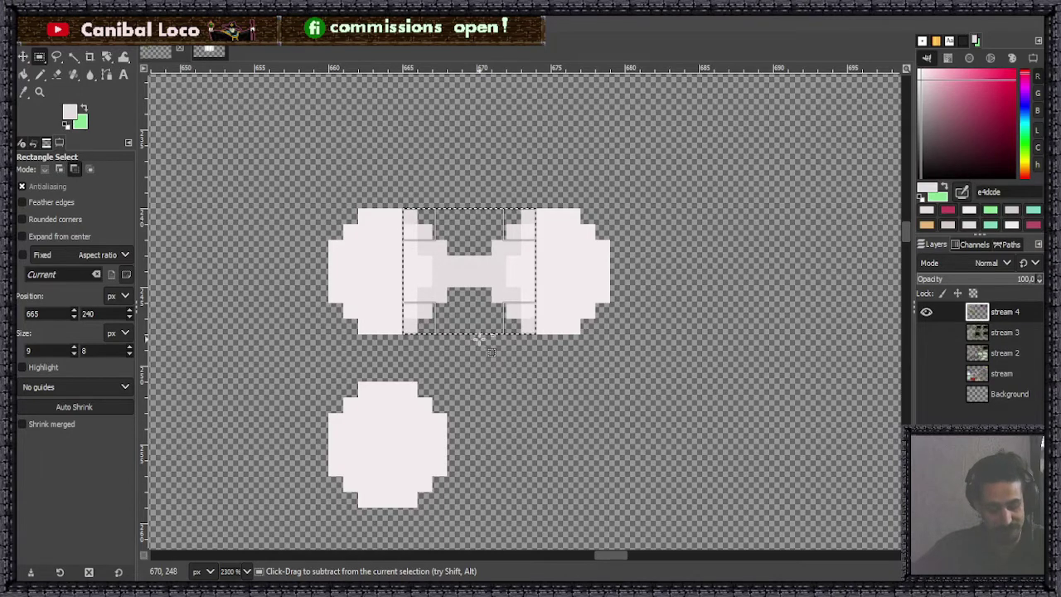
key("ctrl+c")
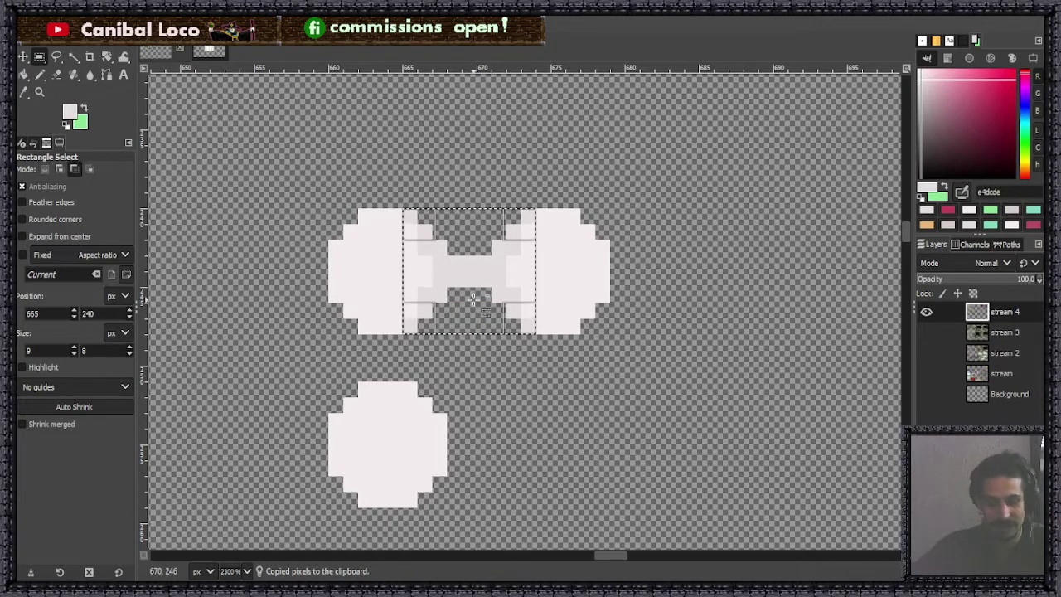
key("ctrl+v")
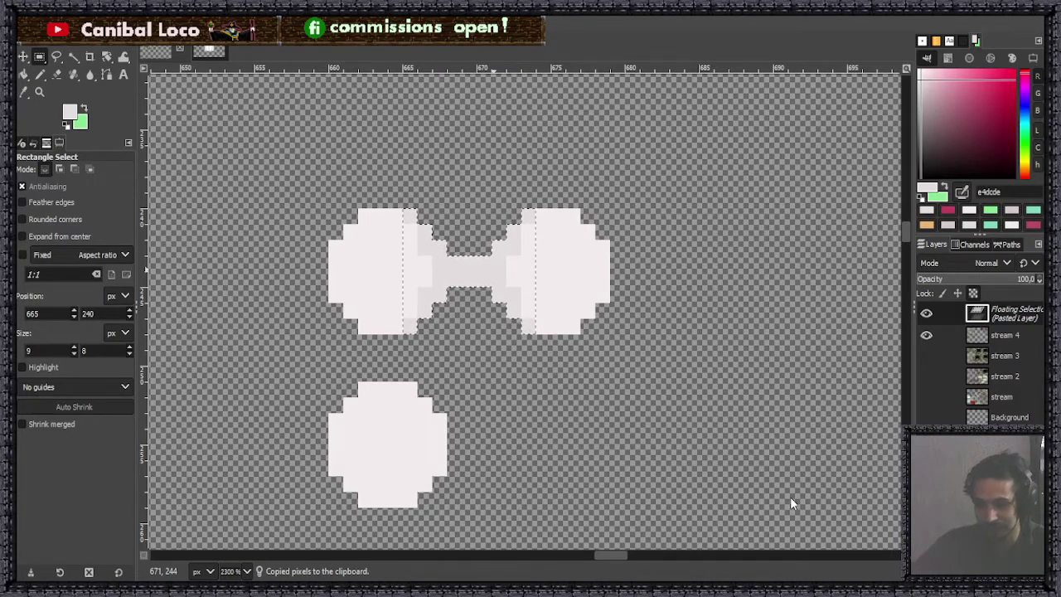
key("shift+h")
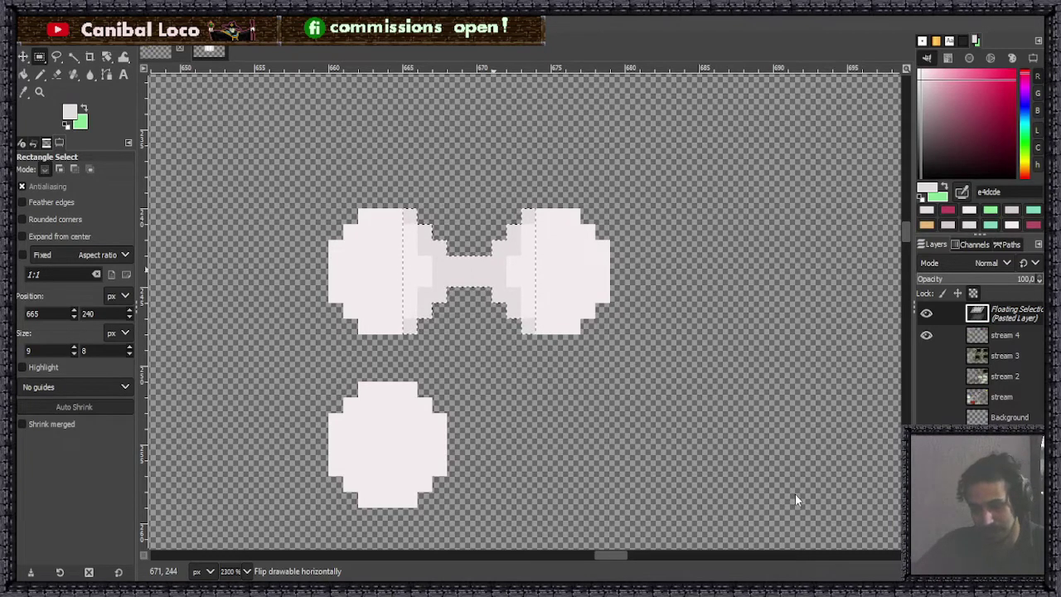
key("shift+r")
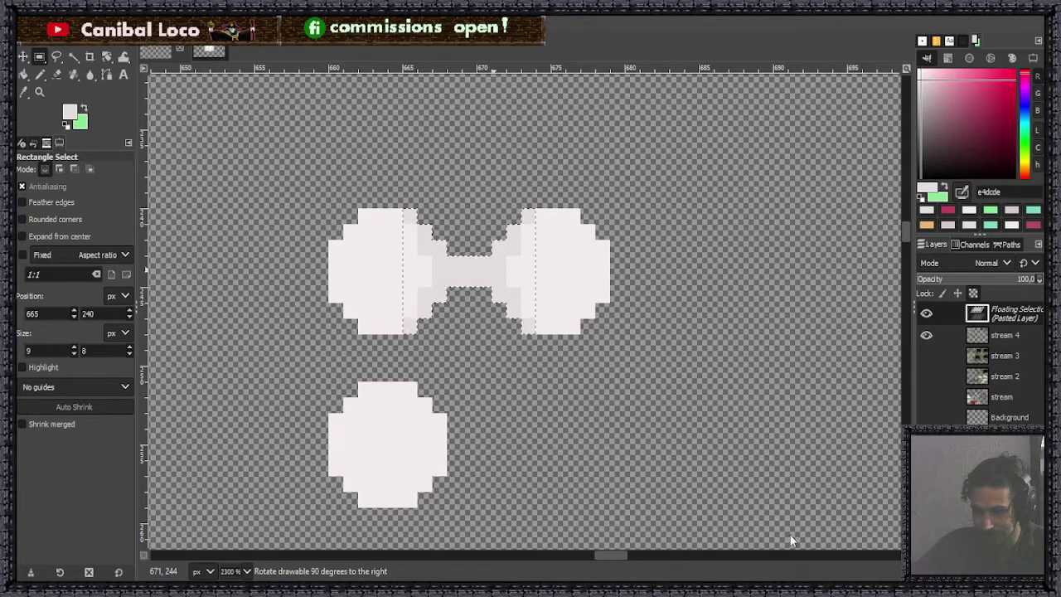
key("shift+r")
left_click_drag(484, 257, 402, 322)
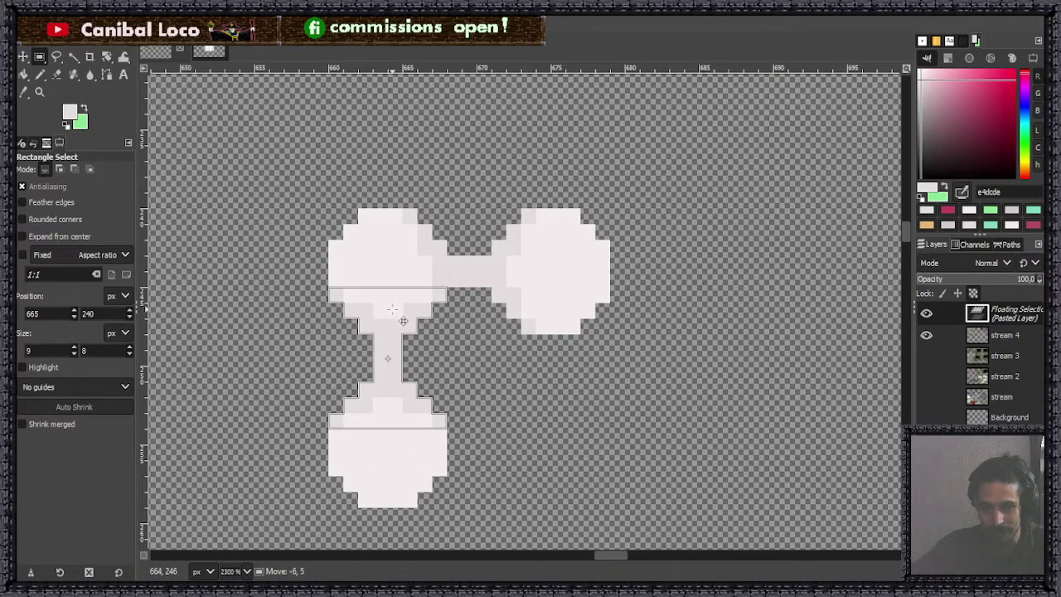
left_click(585, 293)
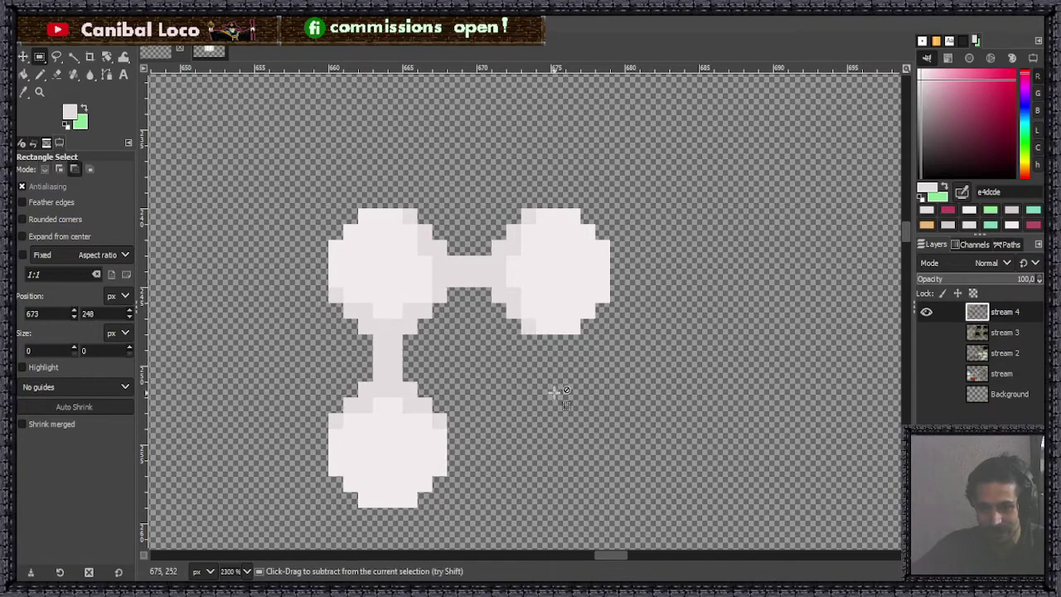
Step: Pick the darker gray d6cacd from the large bone drawing and shade the middle of both connecting bars
key("3")
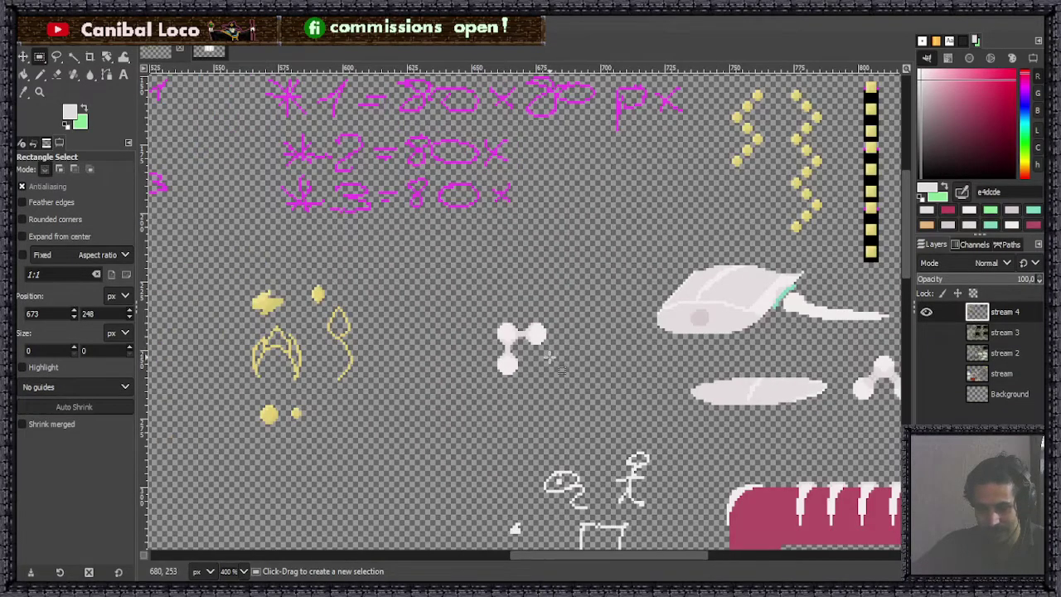
key("n")
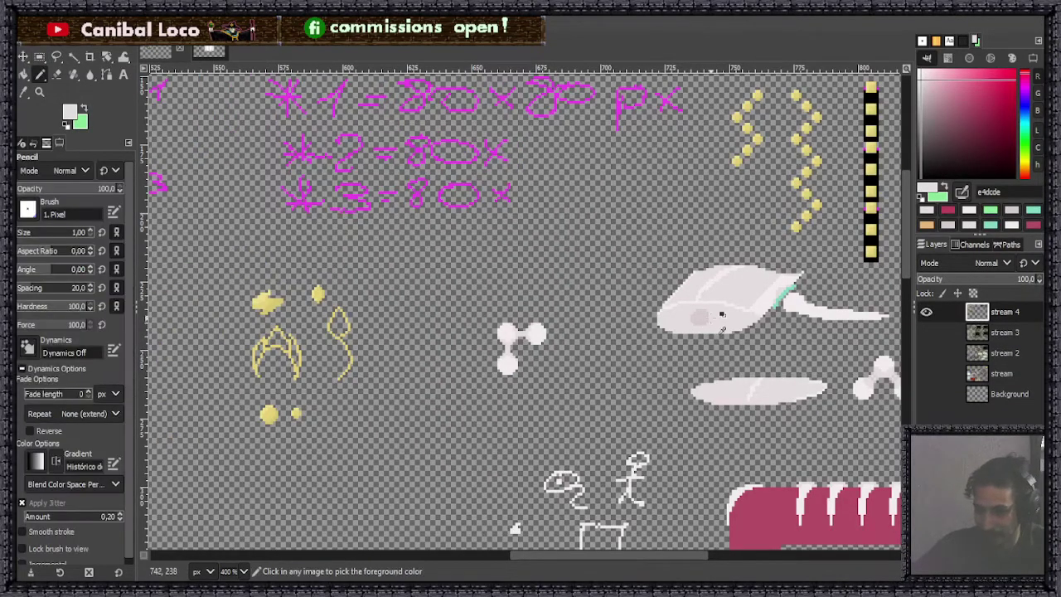
left_click(719, 309, "ctrl")
scroll(523, 336, "up", 7)
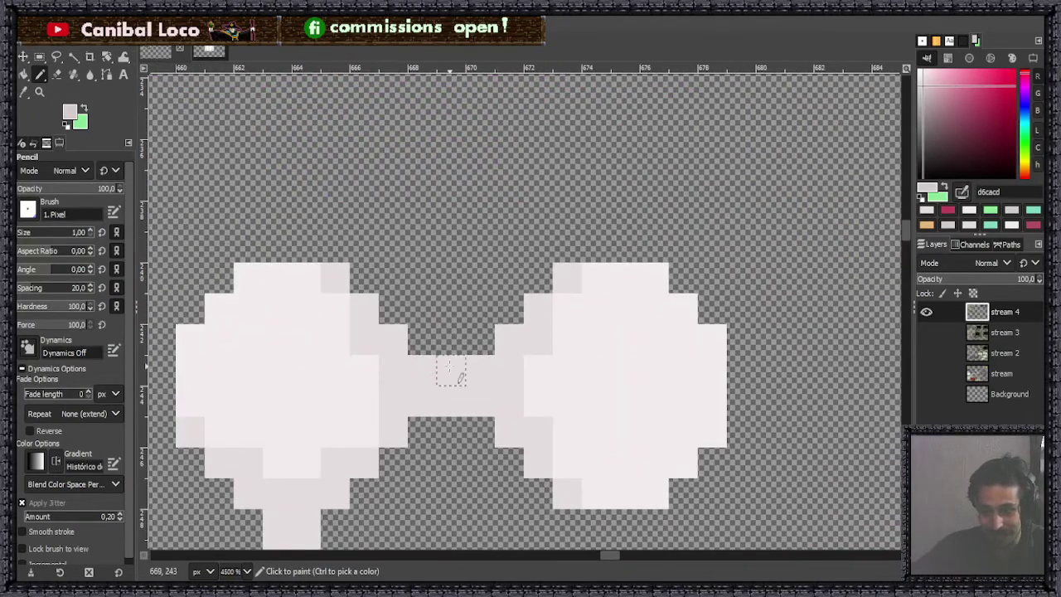
left_click(451, 372)
left_click(423, 398)
left_click(480, 370)
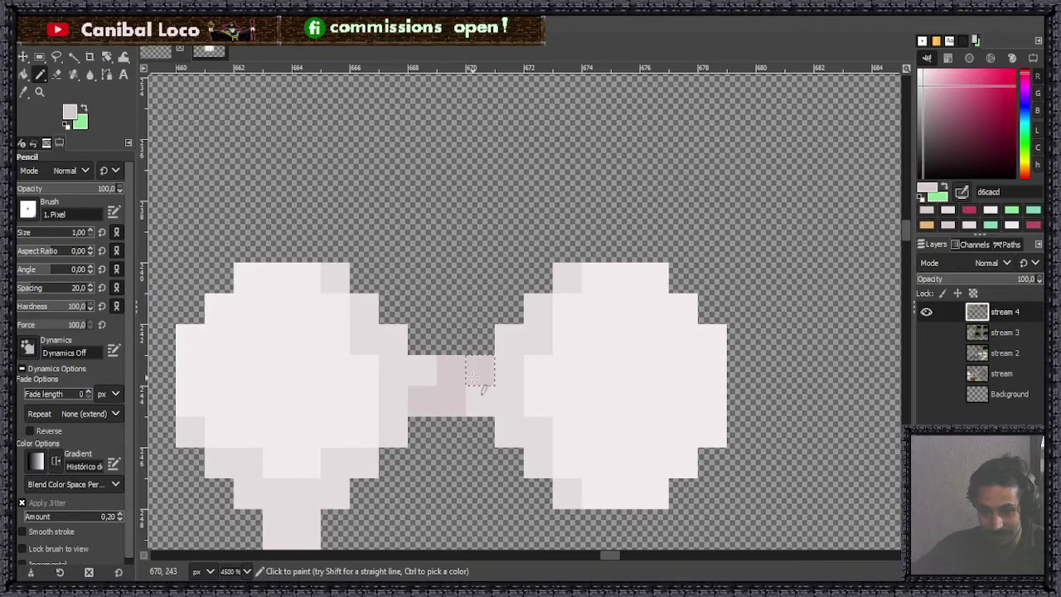
scroll(481, 373, "down", 6)
scroll(434, 440, "up", 6)
mouse_move(419, 344)
left_mouse_down()
mouse_move(413, 371)
mouse_move(455, 377)
mouse_move(448, 411)
left_mouse_up()
scroll(506, 390, "down", 1)
scroll(507, 373, "down", 5)
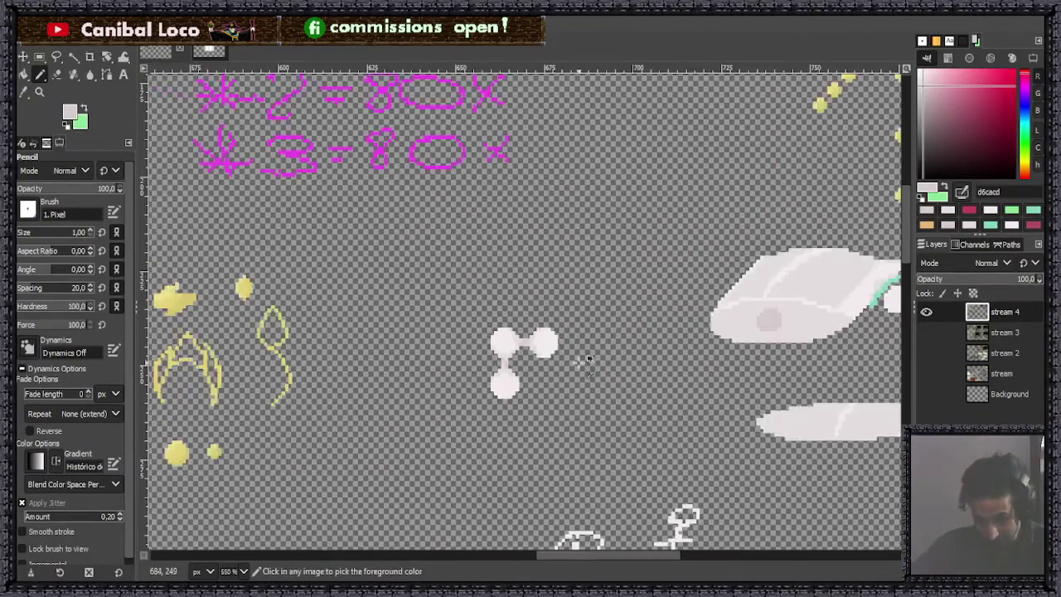
scroll(547, 365, "up", 4)
scroll(547, 315, "down", 2)
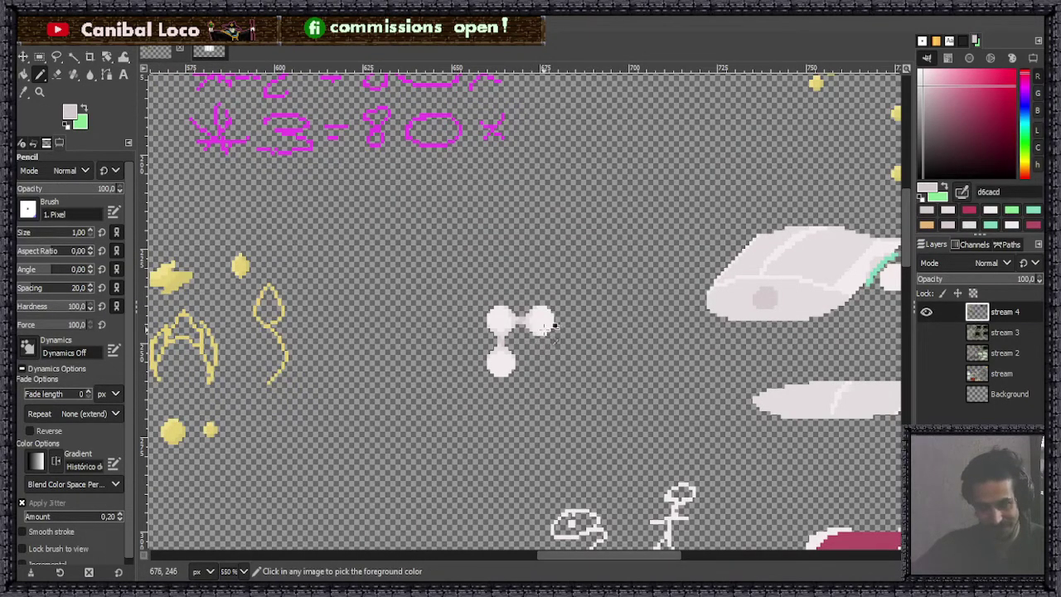
Step: Save the image and copy a 28 × 26 px selection around the corner bone
key("ctrl+s")
key("r")
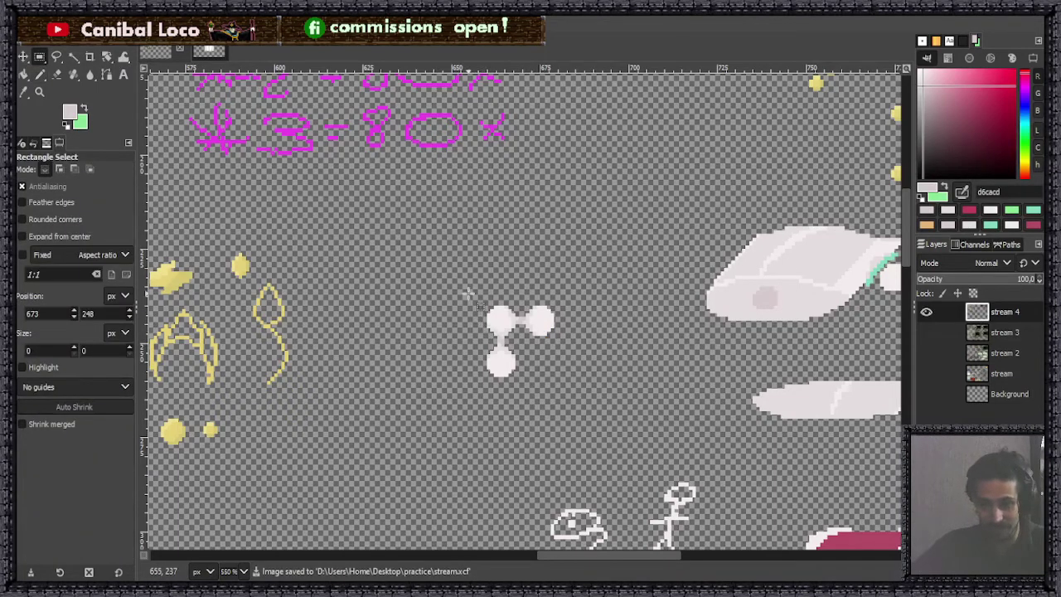
left_click_drag(469, 292, 568, 389)
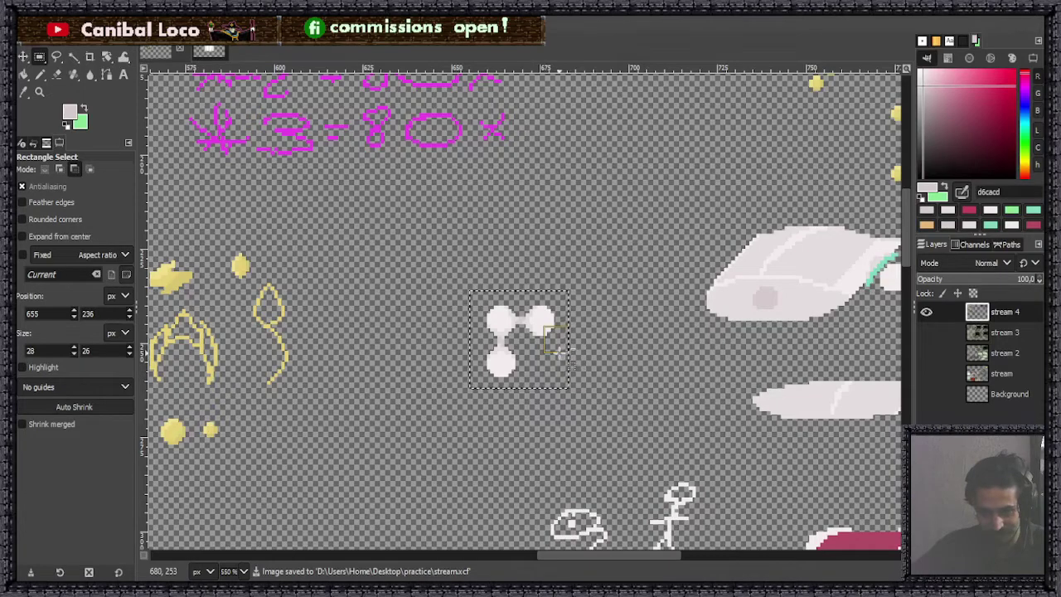
key("2")
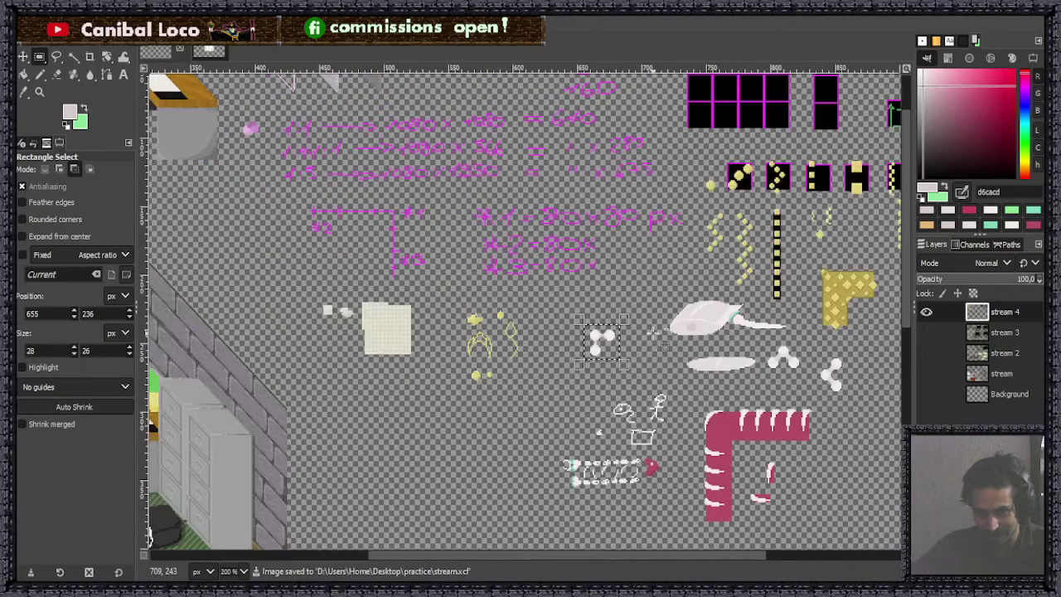
key("ctrl+c")
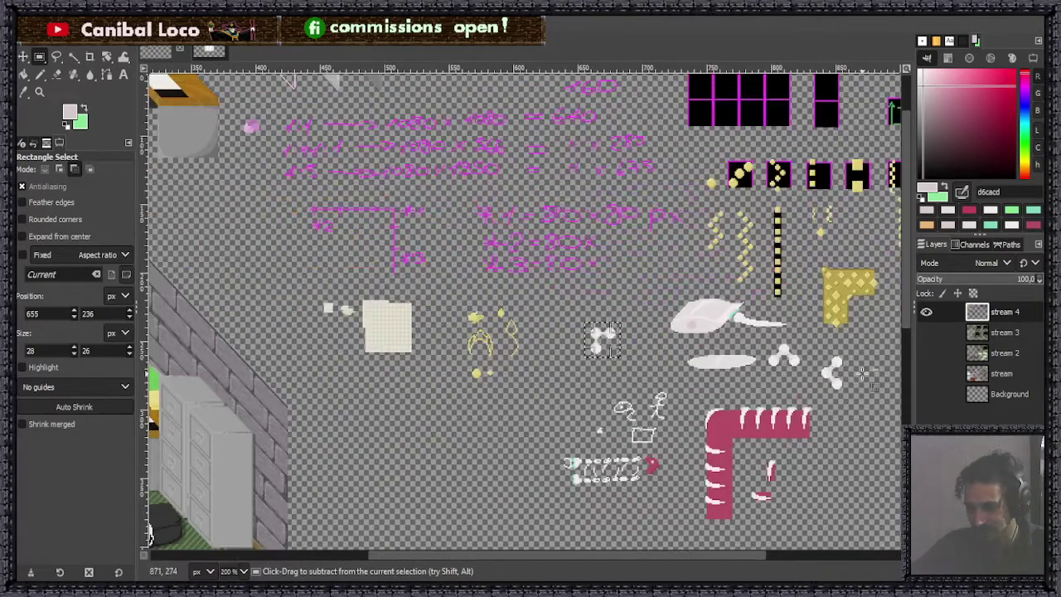
Step: Remove both connecting bars from the corner bone, keeping only the three circles
scroll(864, 375, "up", 1)
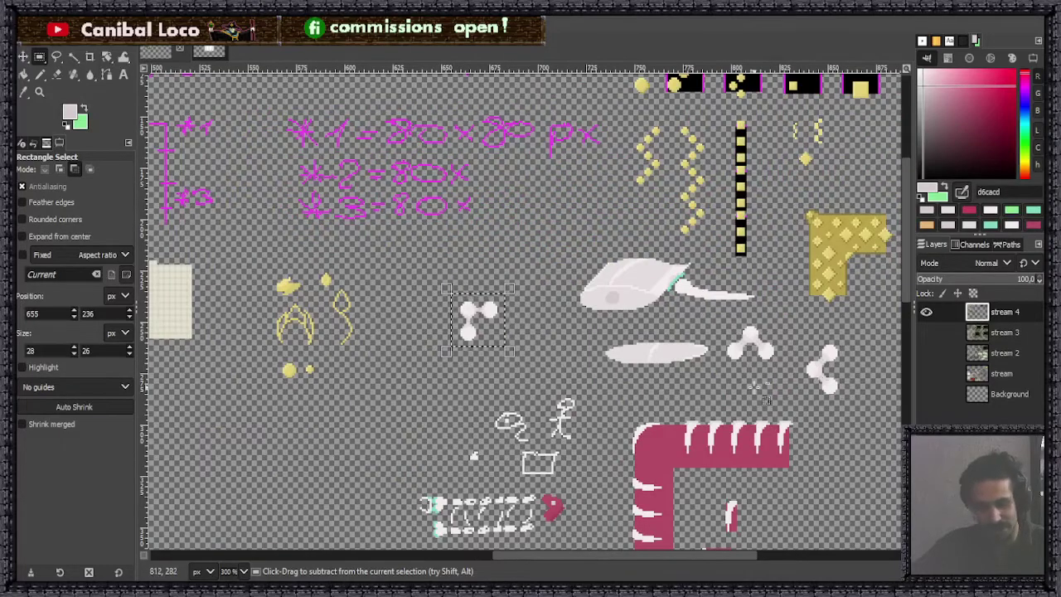
scroll(696, 388, "down", 3)
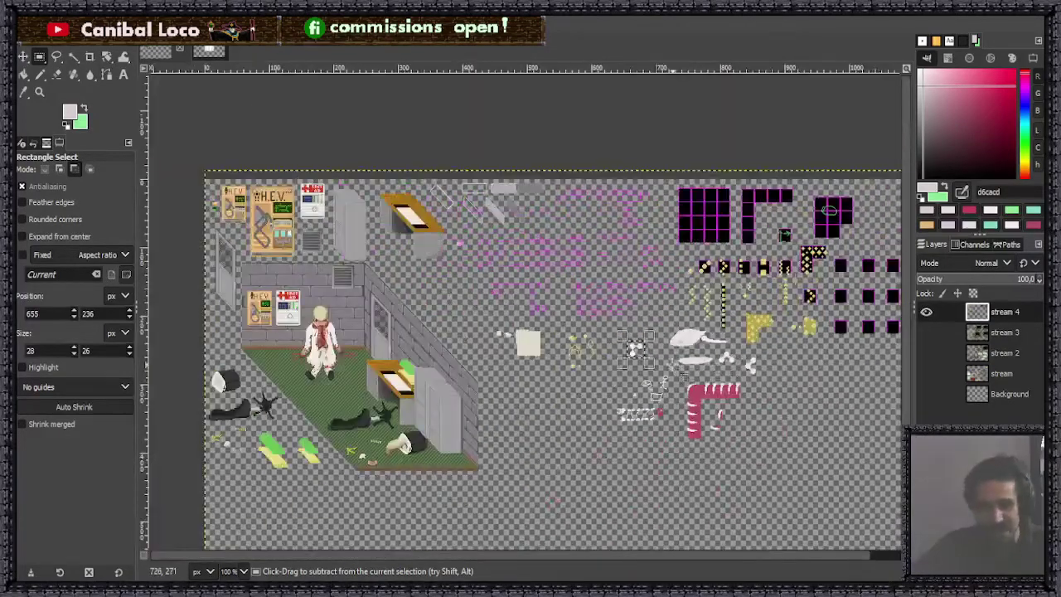
scroll(639, 348, "up", 6)
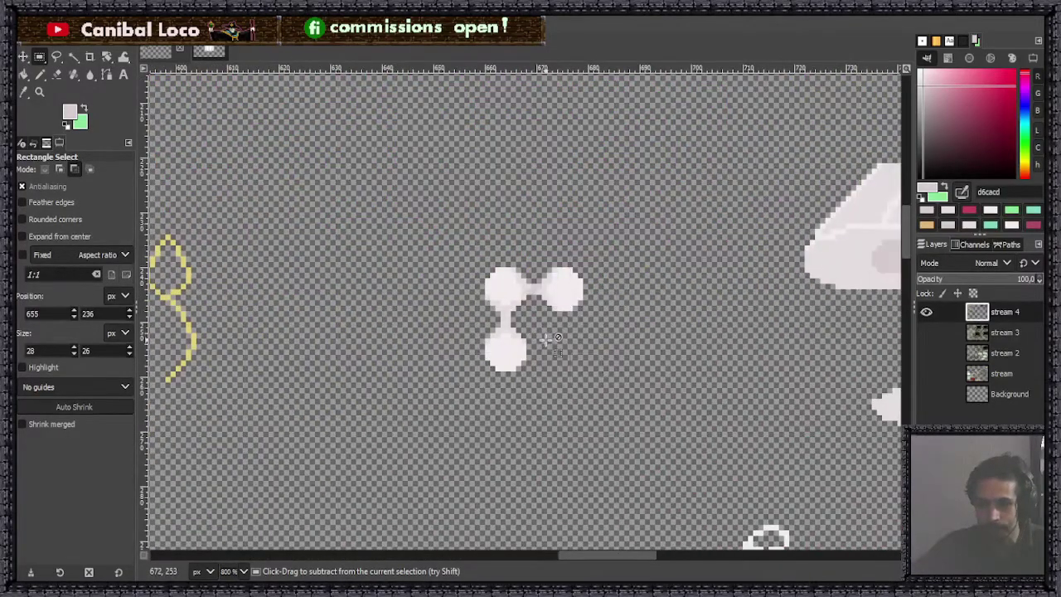
key("Delete")
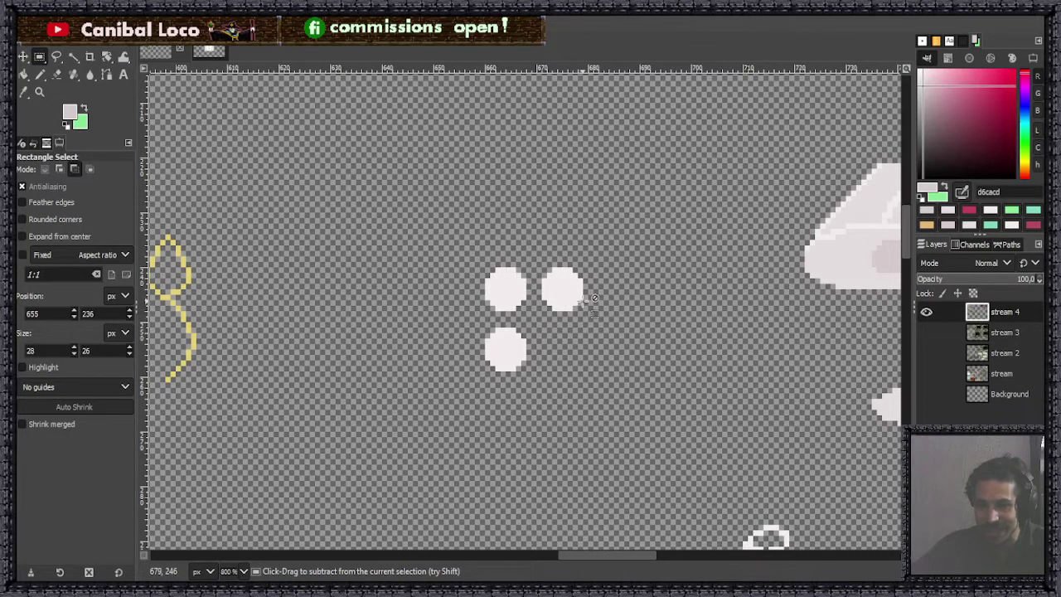
Step: Pick light gray e4dcde from the large bone drawing, save, and draw two parallel diagonal lines between the lower and upper-right circles
key("n")
left_click(794, 287, "ctrl")
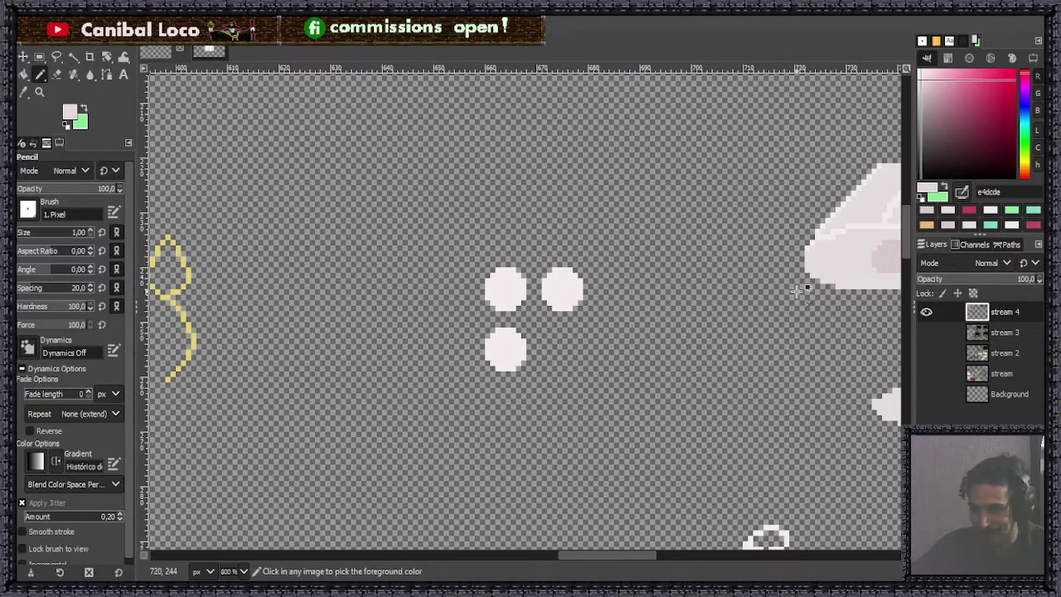
key("ctrl+s")
scroll(509, 321, "down", 3)
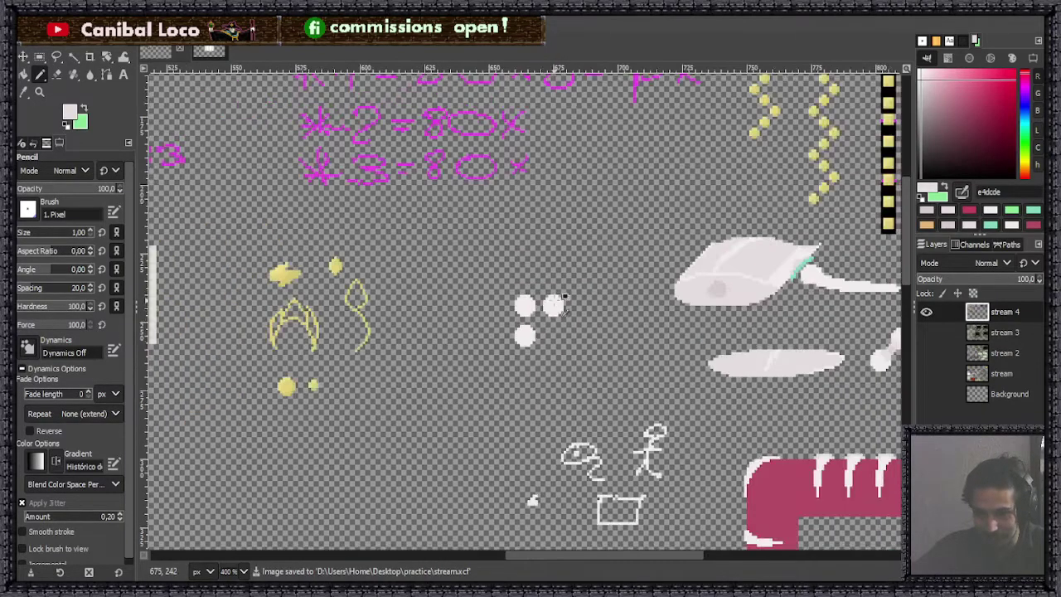
scroll(518, 306, "up", 7)
scroll(521, 303, "up", 1)
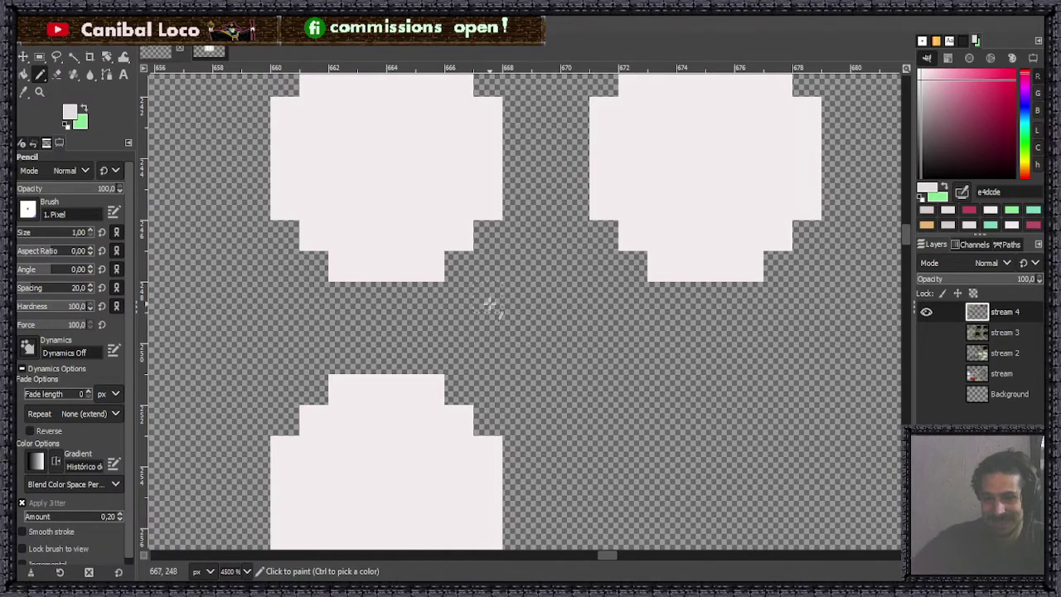
left_click(643, 277)
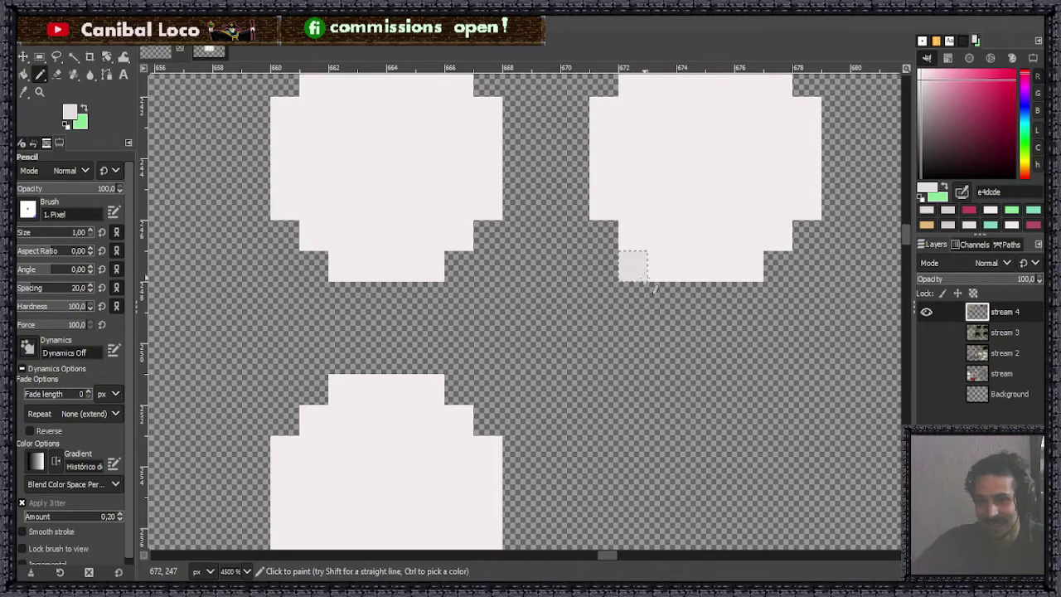
left_click(493, 421, "shift")
left_click(489, 358)
left_click(602, 234, "shift")
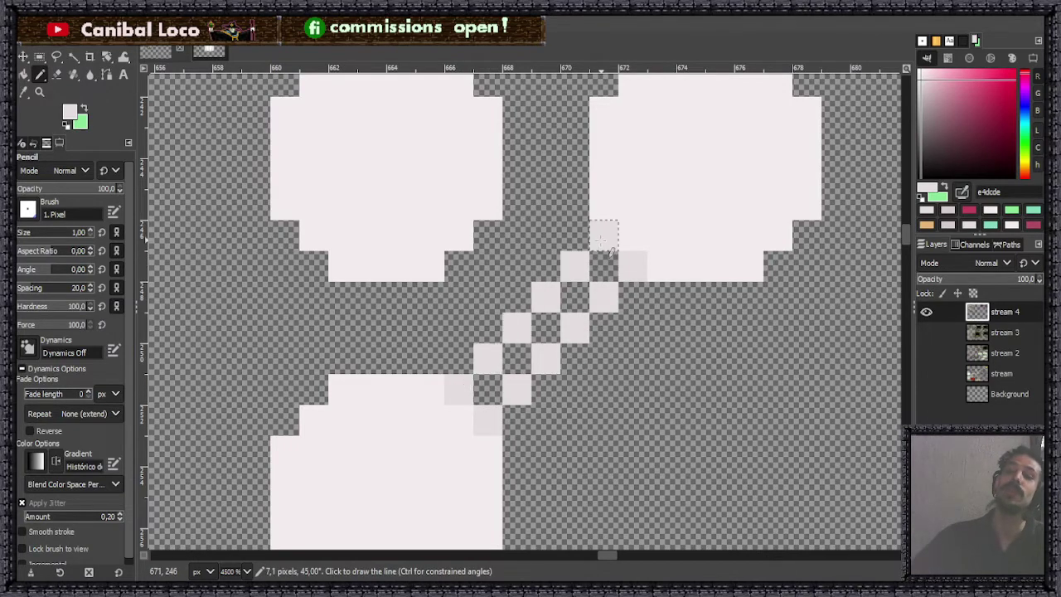
Step: Draw a diagonal branch from the upper-left circle into the diagonal bar and fill the gaps between the parallel lines
left_click(487, 235)
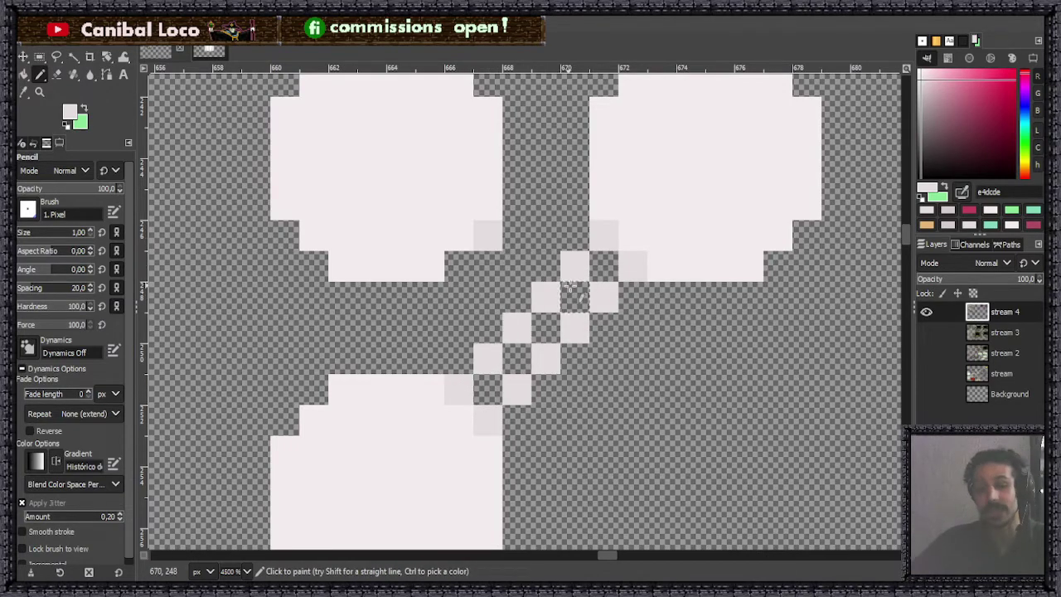
left_click(575, 328, "shift")
left_click(459, 265)
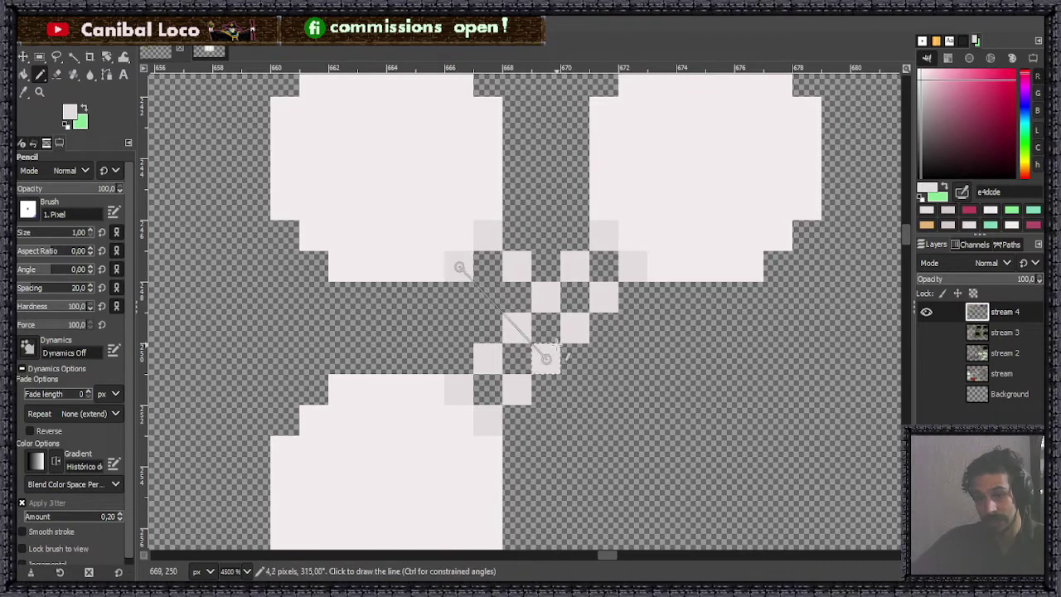
left_click(545, 355, "shift")
left_click_drag(492, 271, 557, 330)
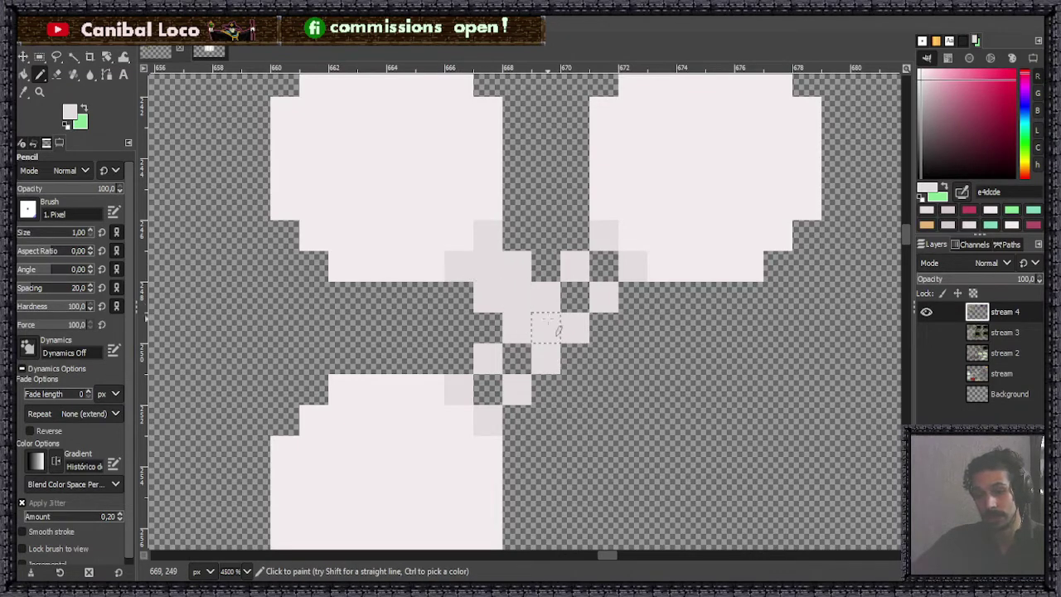
left_click(603, 266)
left_click(489, 383, "shift")
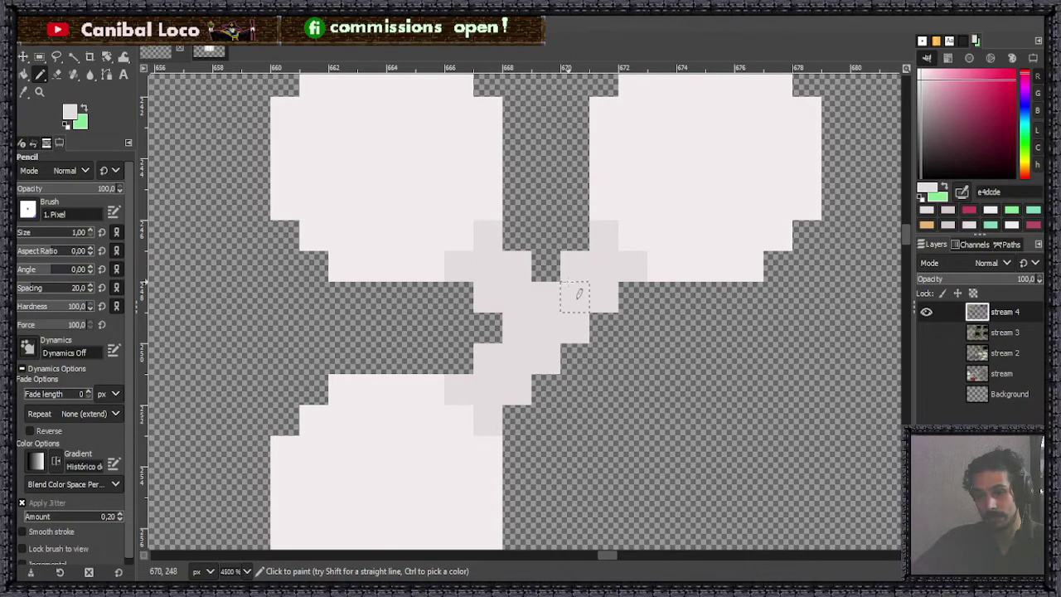
Step: Extend the light gray e4dcde shading one diagonal row deeper into each of the three circles where the bars join
scroll(578, 294, "down", 4)
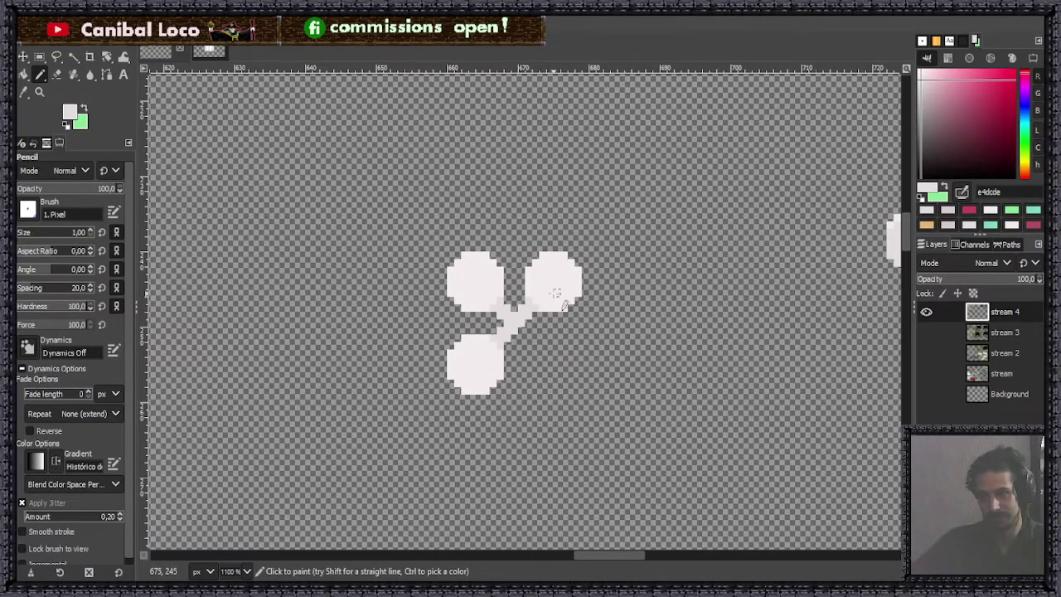
scroll(544, 284, "up", 3)
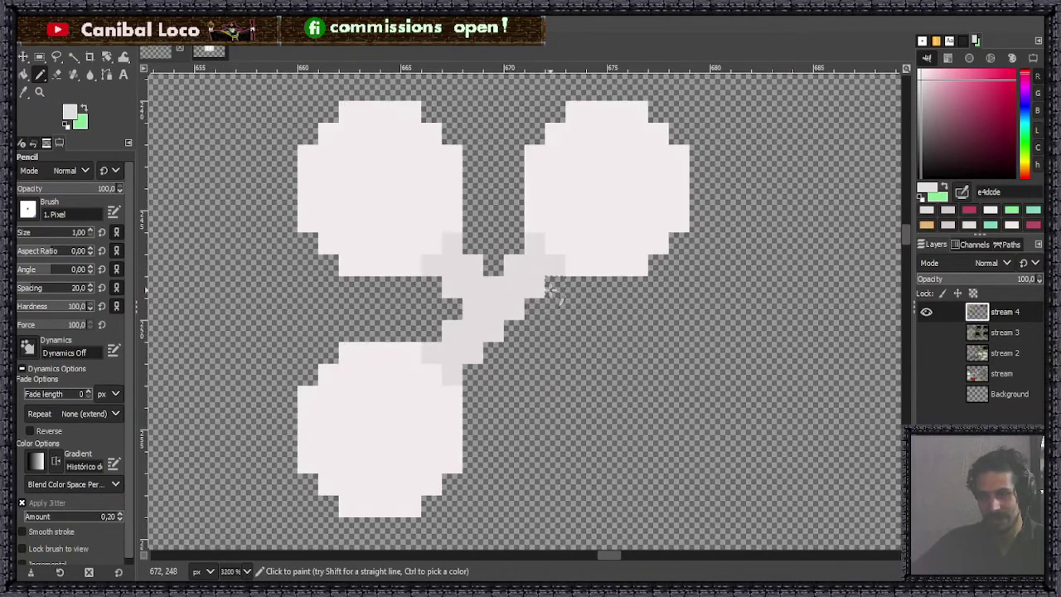
left_click(514, 286)
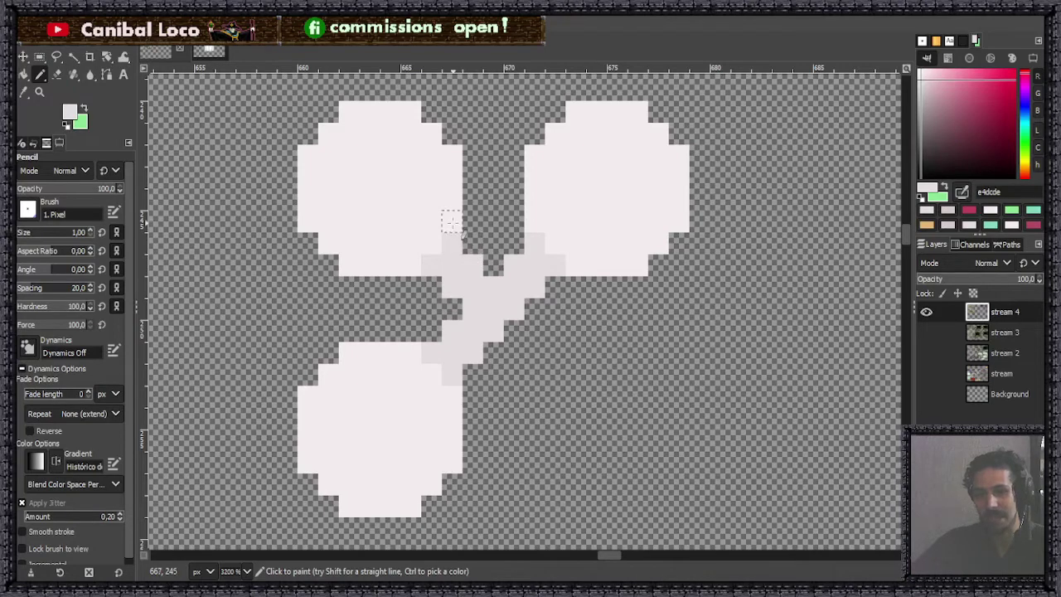
left_click_drag(451, 222, 411, 265)
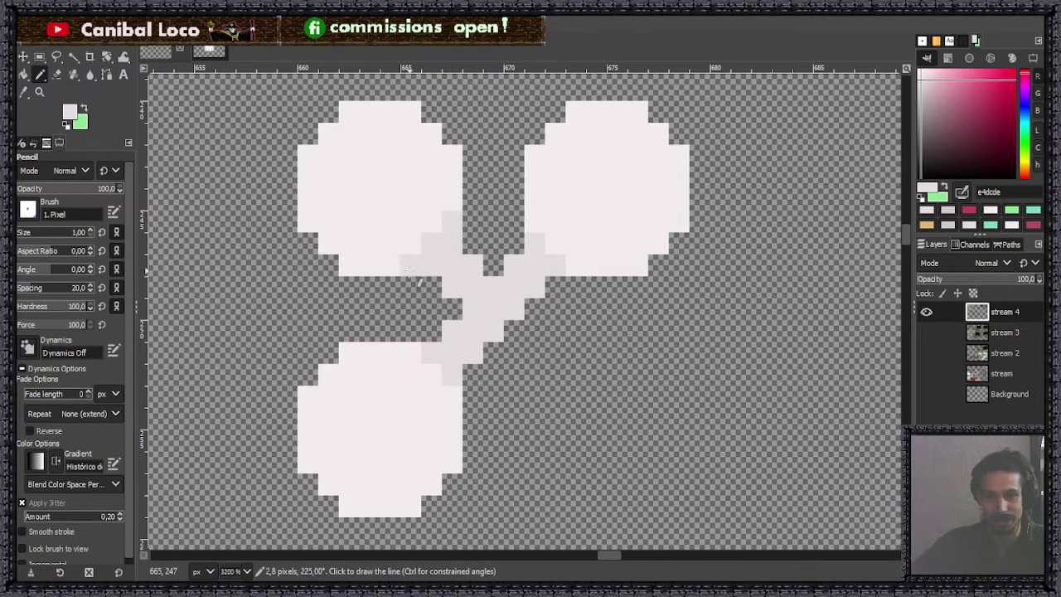
left_click(410, 354)
left_click(431, 396, "shift")
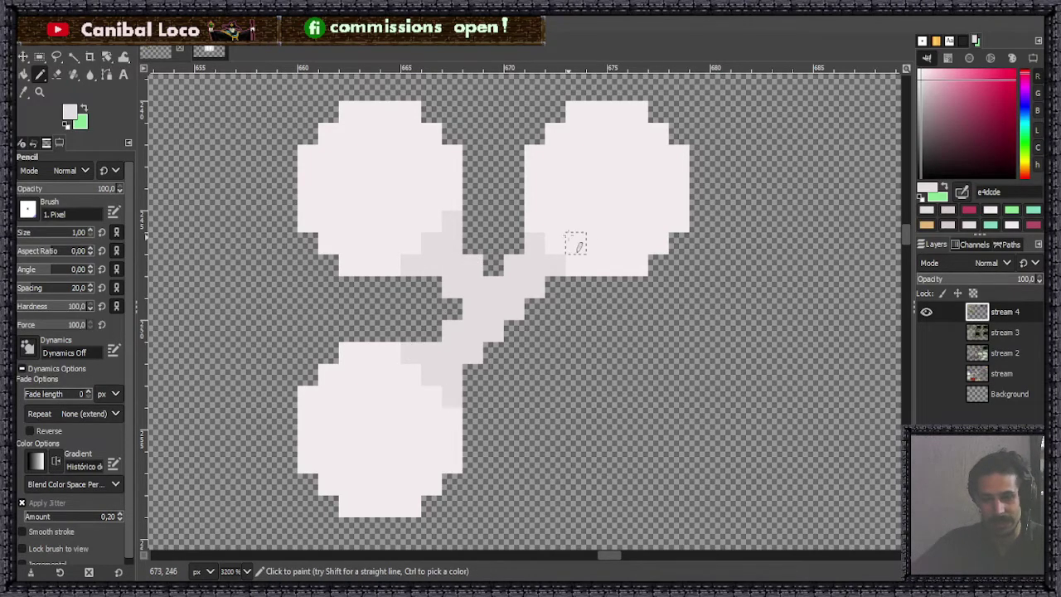
left_click(541, 224)
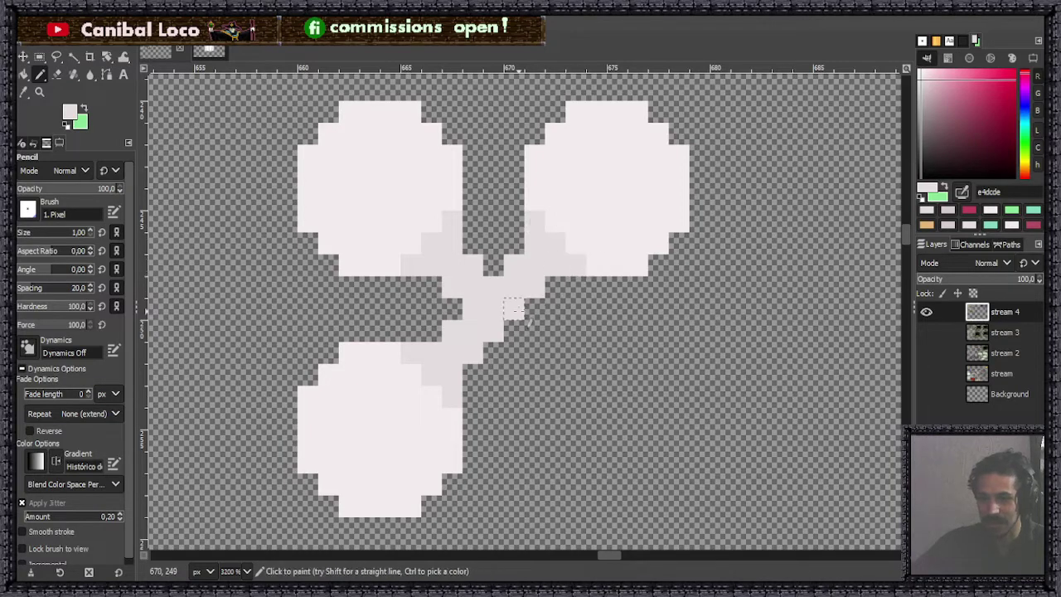
Step: Fill the notches above and beside the bar junction with light gray e4dcde pixels to thicken the connection
scroll(535, 281, "down", 2)
scroll(534, 280, "down", 3)
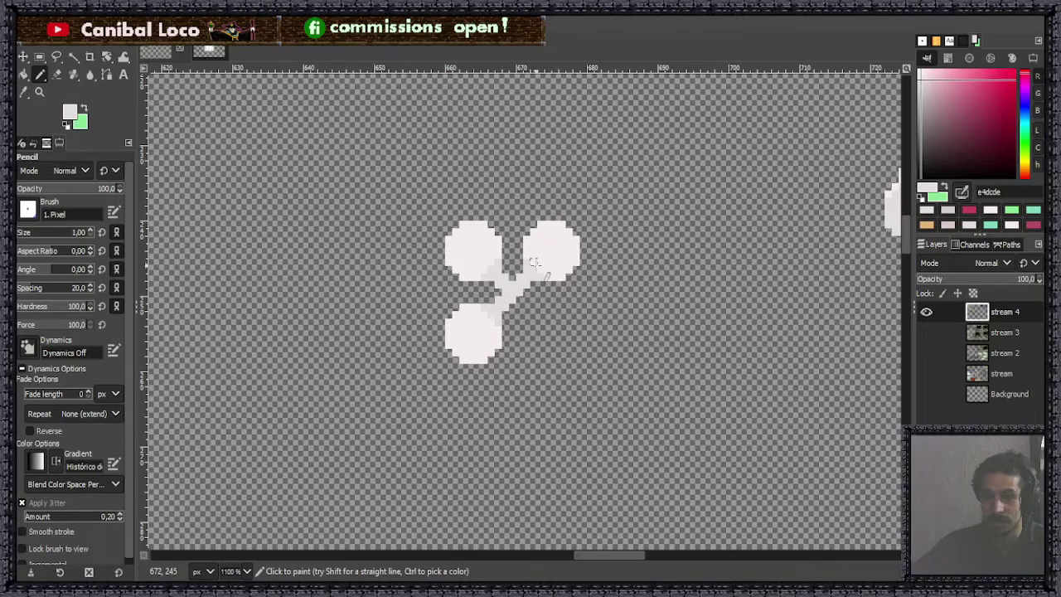
scroll(535, 263, "up", 6)
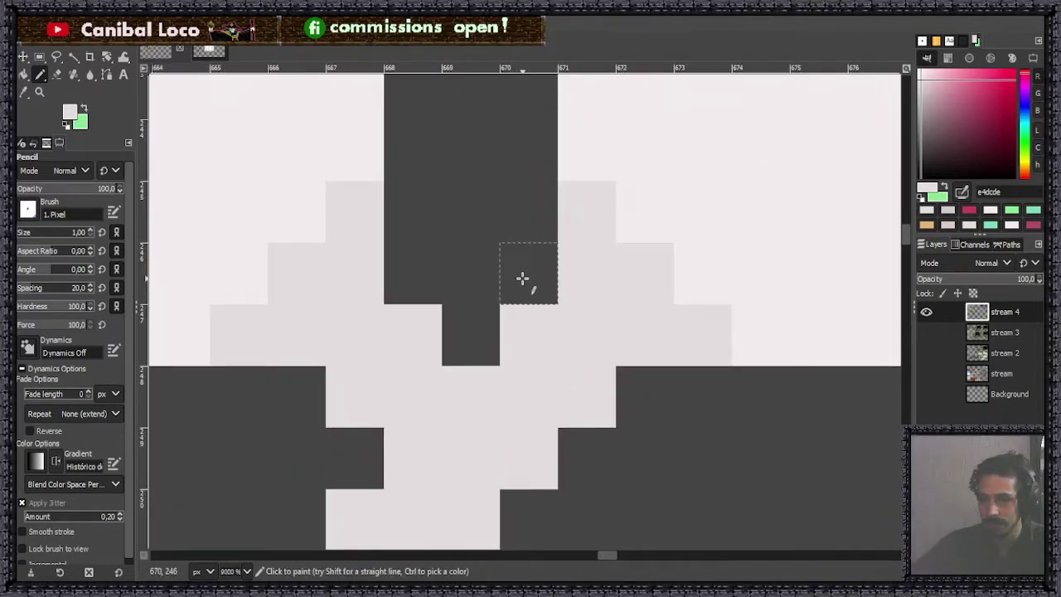
left_click(535, 281)
left_click(481, 351)
left_click(417, 288)
scroll(431, 299, "down", 4)
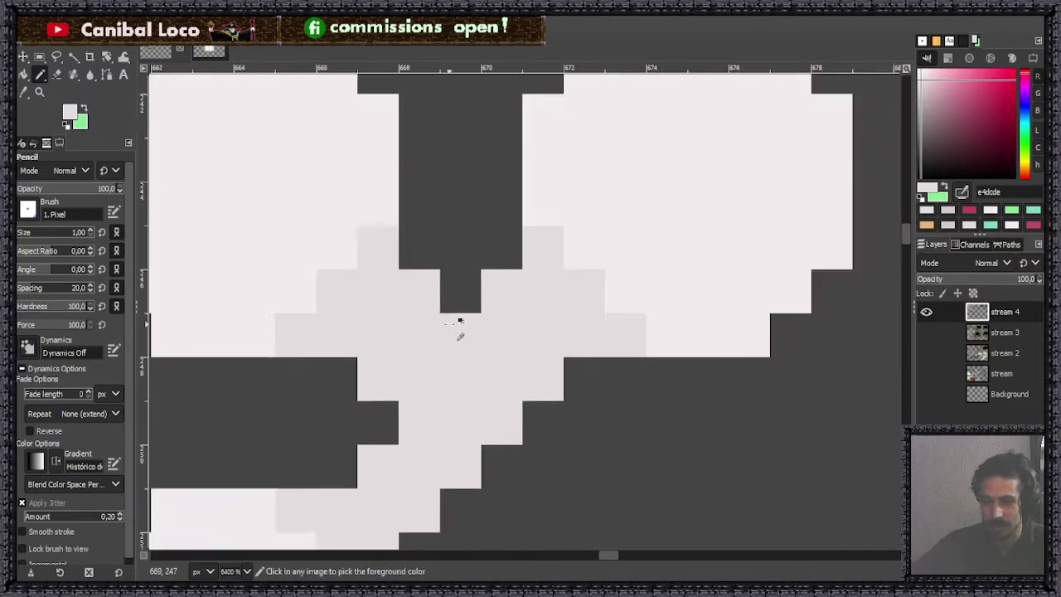
scroll(485, 285, "up", 3)
left_click(484, 365)
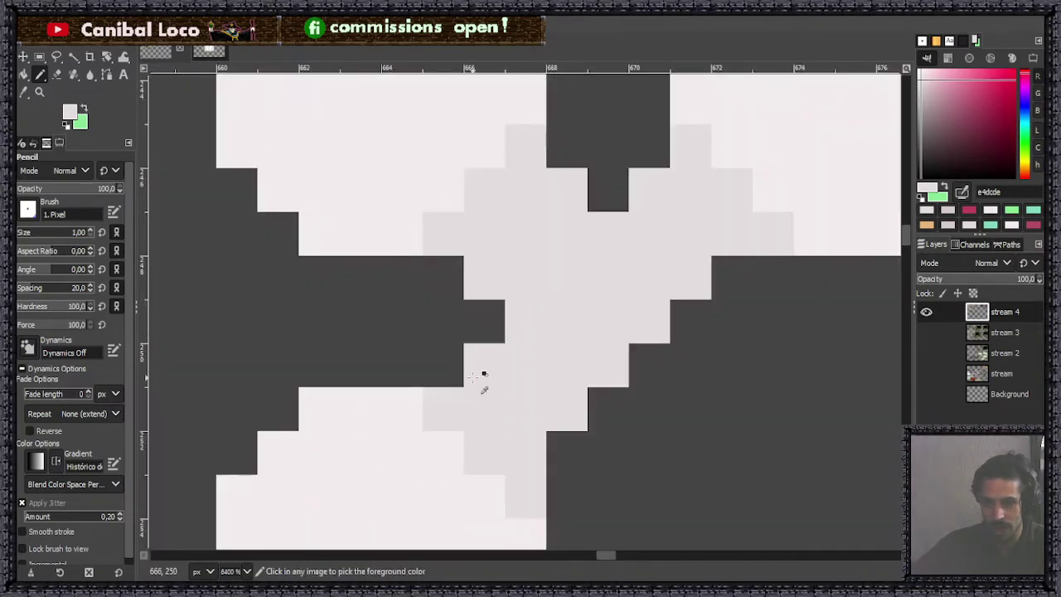
scroll(540, 285, "down", 6)
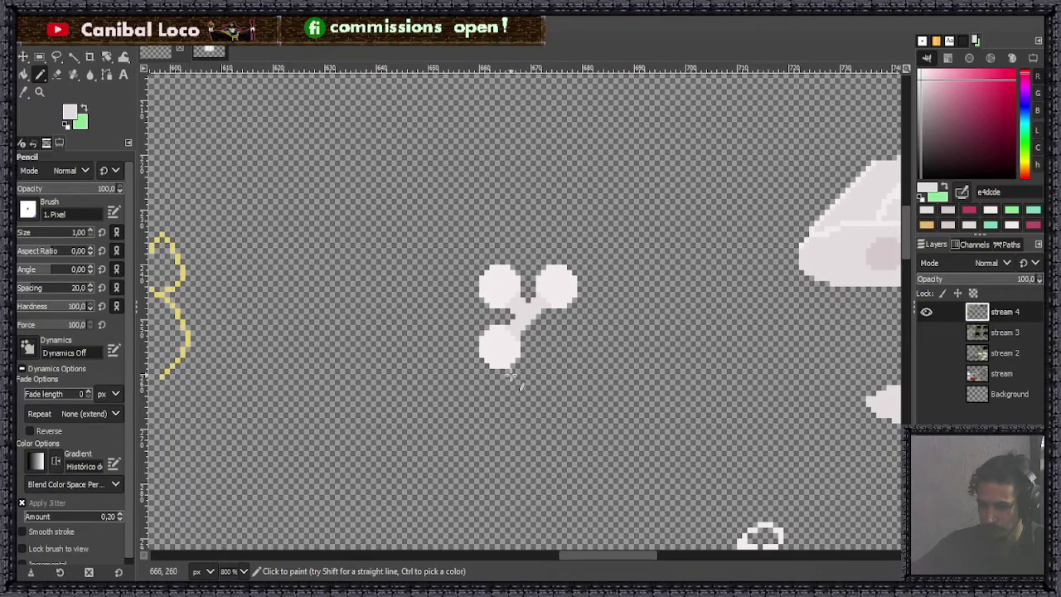
Step: Widen the junction further in light gray, closing the gap between the upper circles and squaring off its left side
scroll(512, 377, "up", 5)
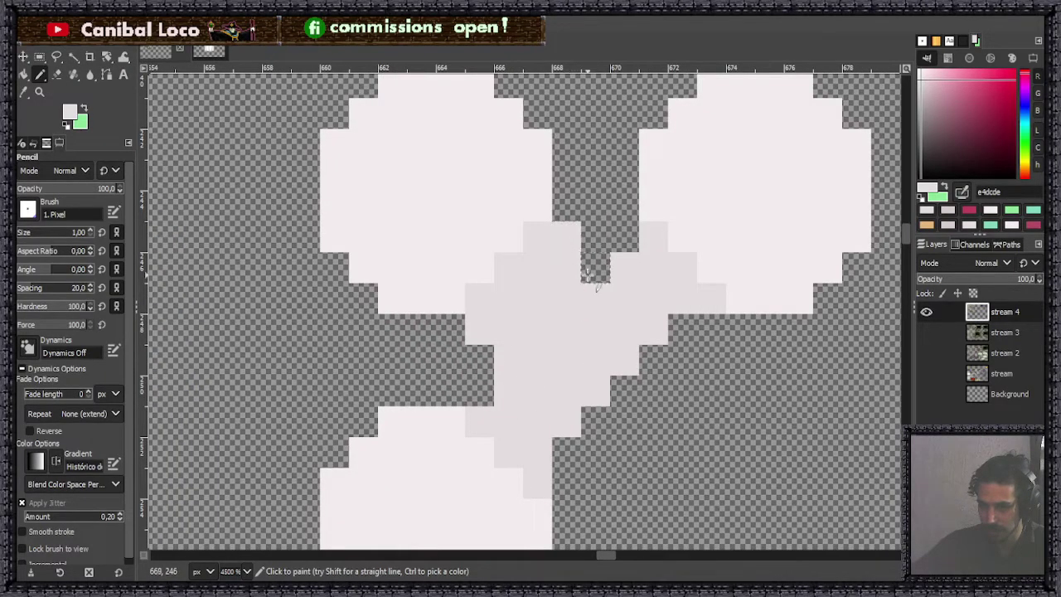
scroll(573, 264, "down", 4)
scroll(573, 264, "down", 2)
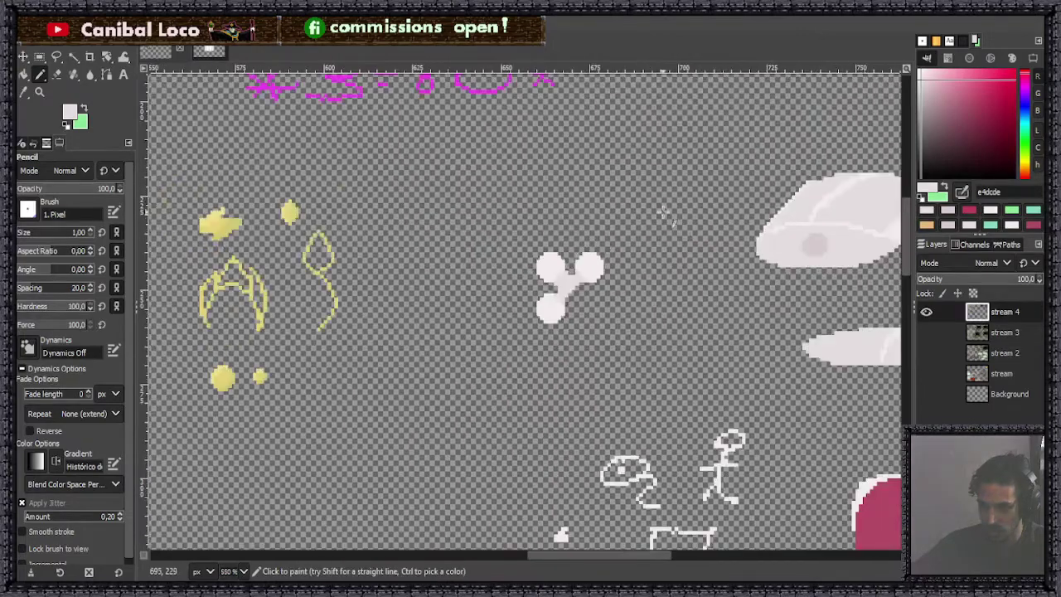
scroll(580, 264, "up", 1)
scroll(581, 263, "up", 5)
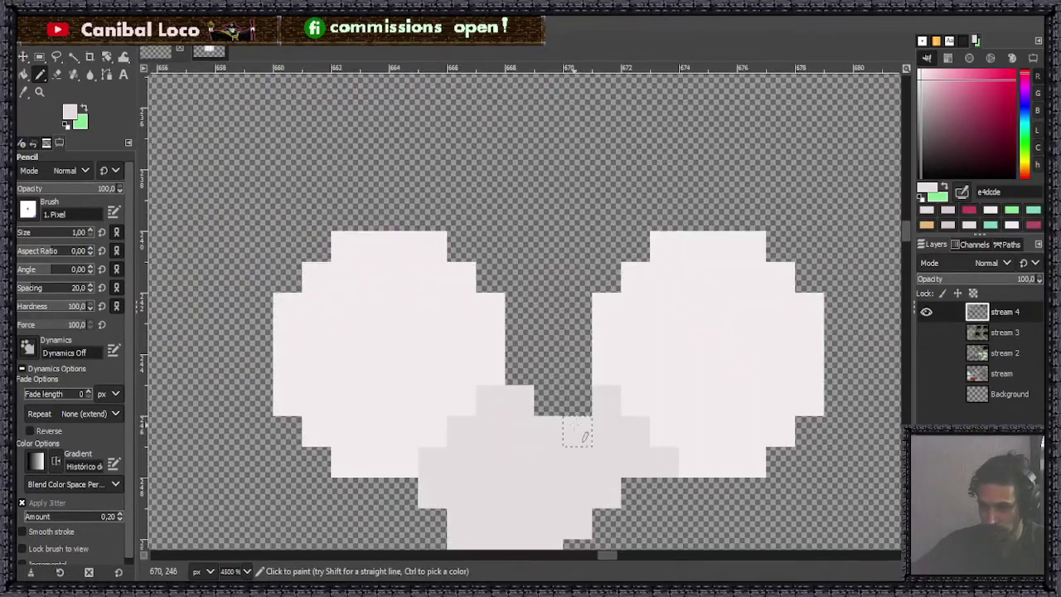
scroll(540, 419, "down", 3)
scroll(539, 315, "up", 3)
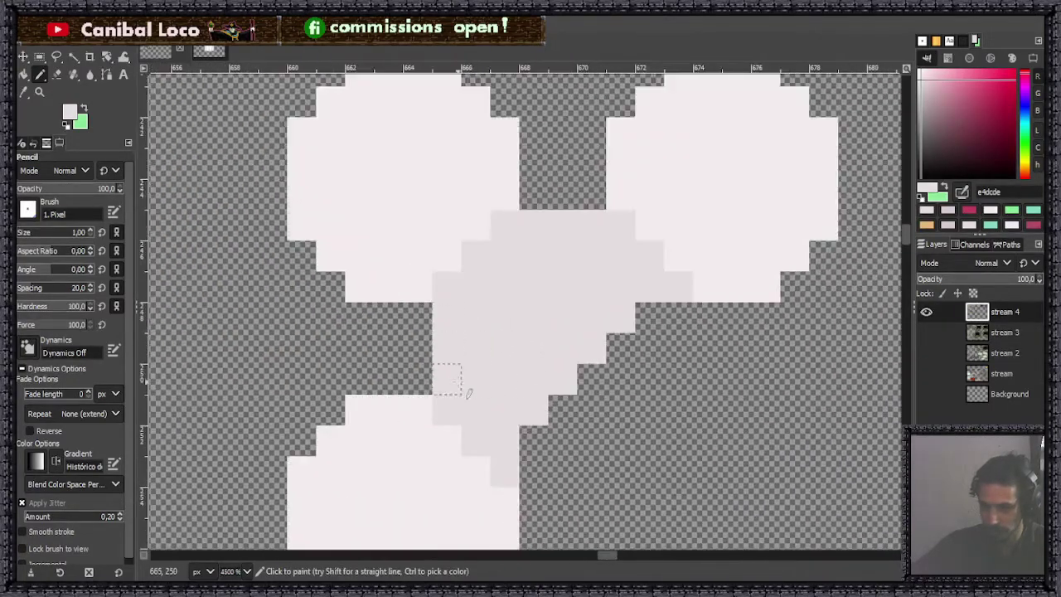
scroll(523, 348, "down", 6)
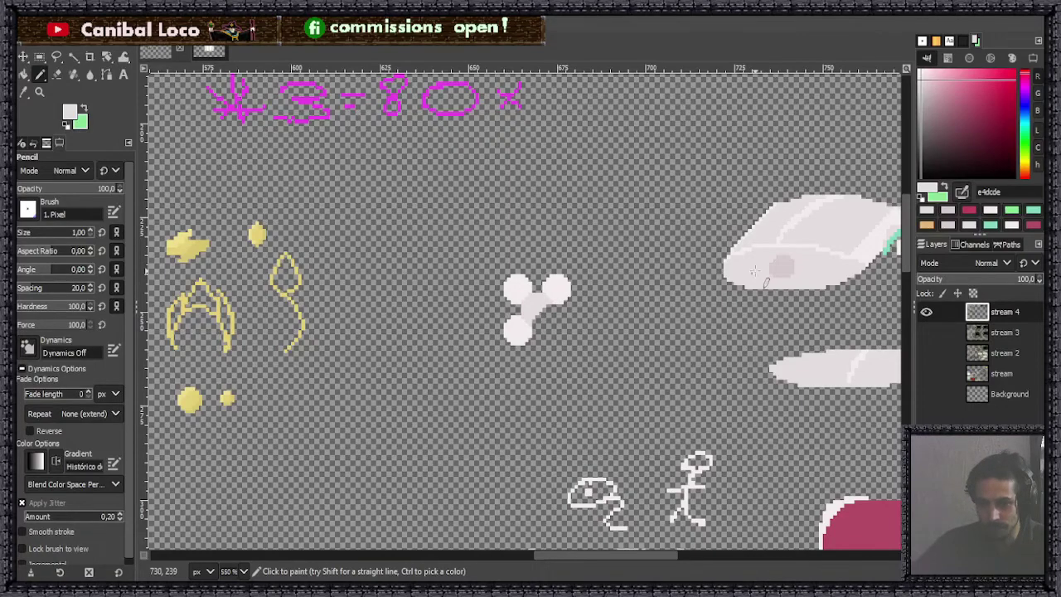
Step: Erase the protruding pixels along the junction's lower-right diagonal edge to curve it inward
scroll(524, 329, "up", 5)
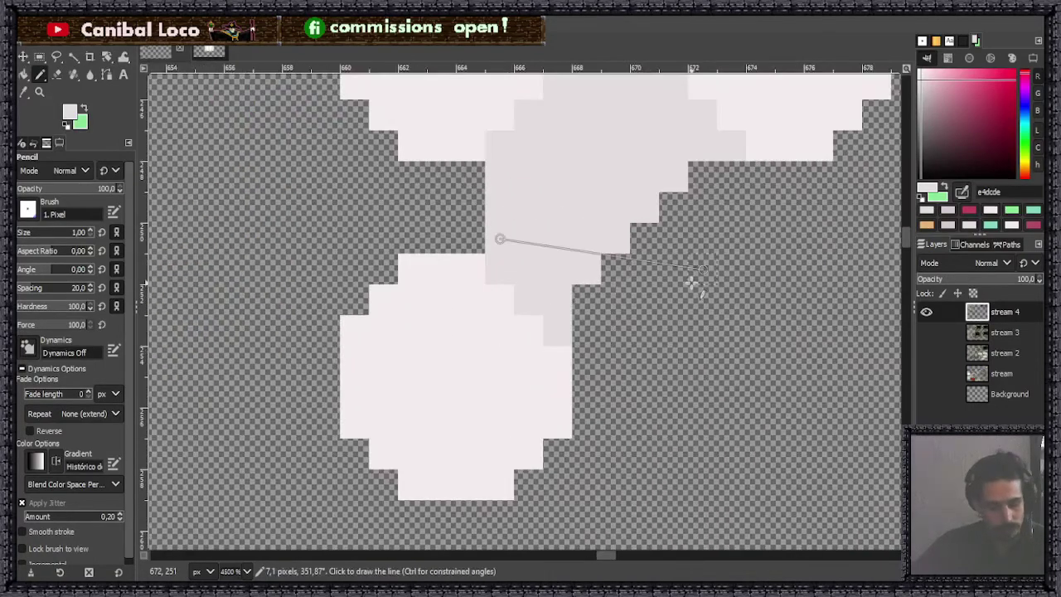
key("shift+e")
left_click_drag(645, 207, 627, 237)
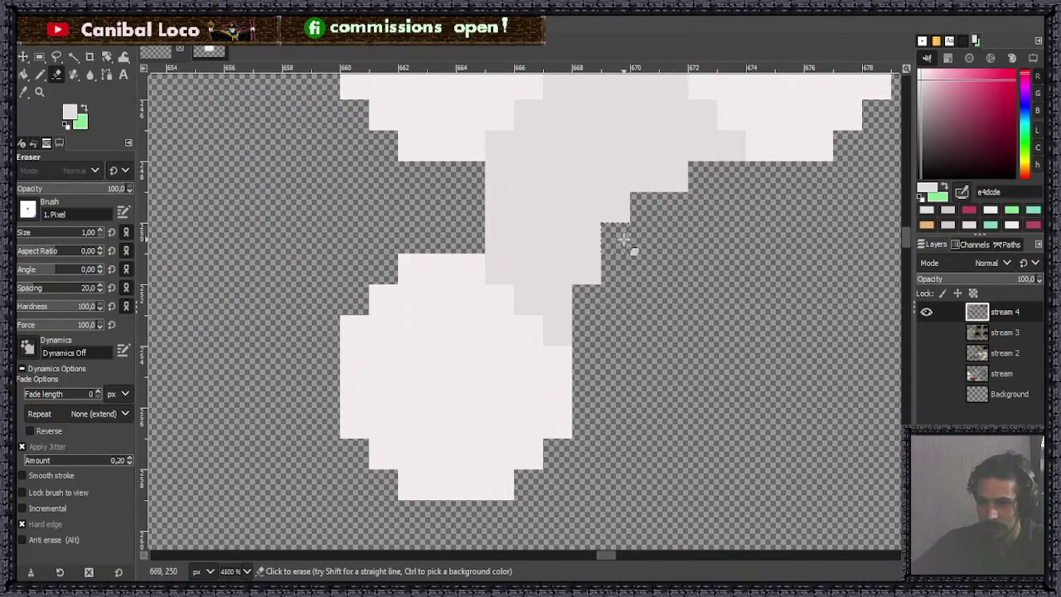
scroll(627, 238, "down", 5)
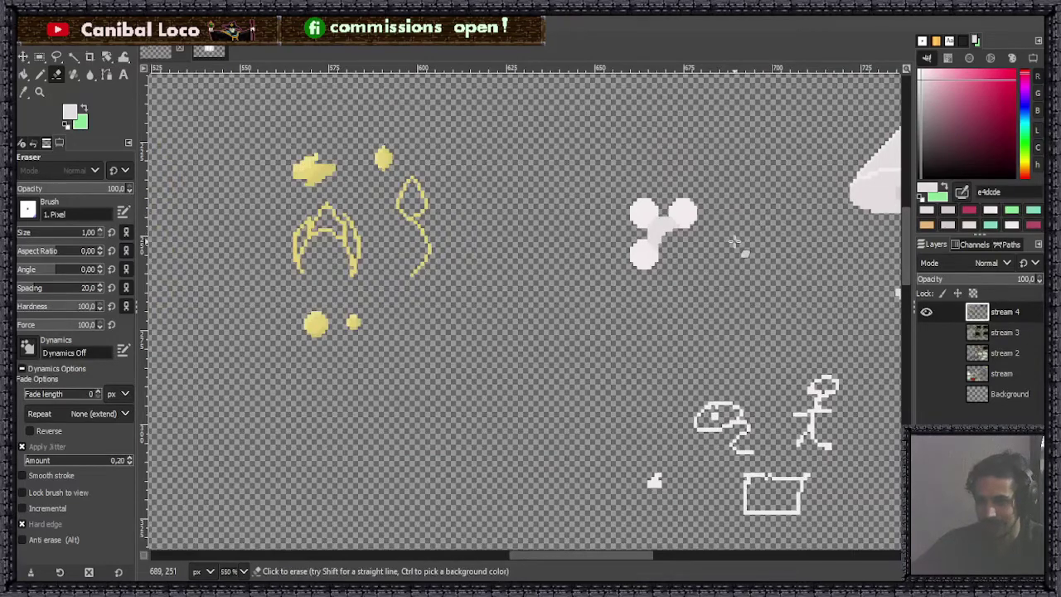
Step: Pick the darker gray d6cacd from the large bone drawing and shade the junction's lower-right inner edge with it
key("n")
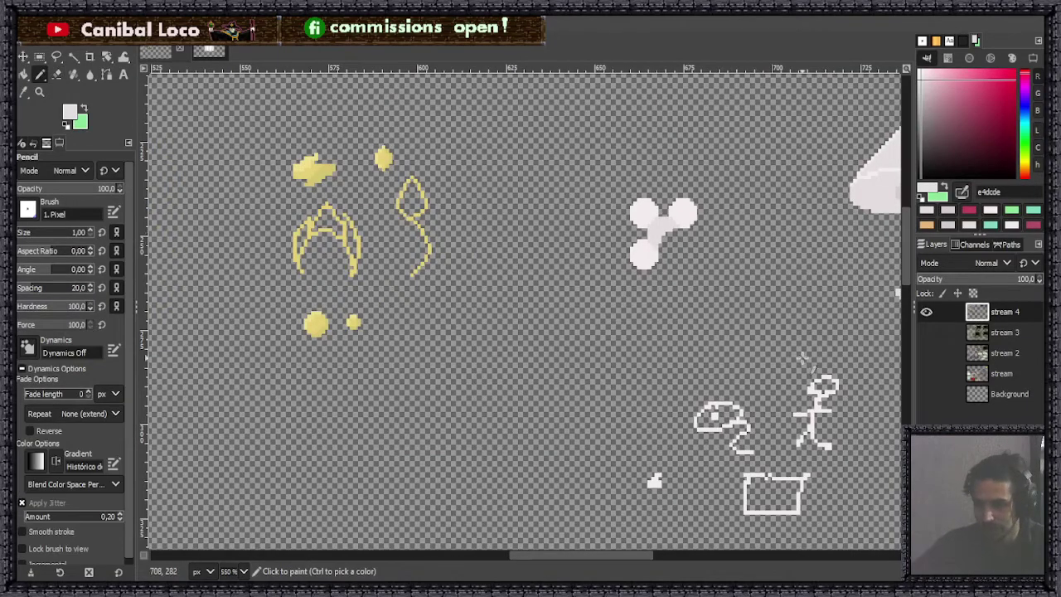
scroll(709, 353, "down", 3)
scroll(779, 300, "up", 5)
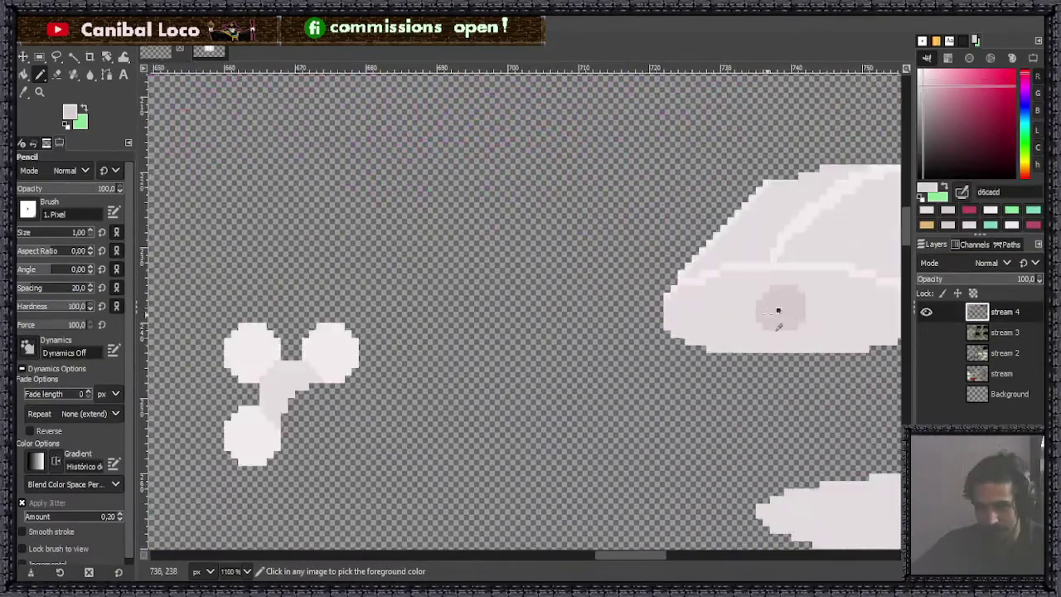
scroll(774, 307, "down", 3)
scroll(597, 319, "up", 7)
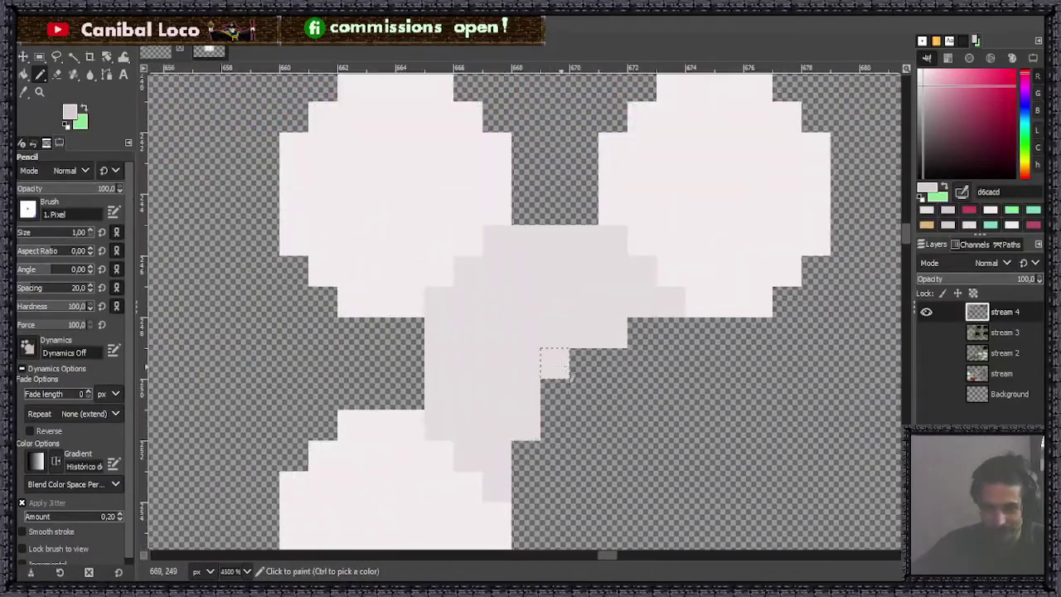
mouse_move(525, 424)
left_mouse_down()
mouse_move(519, 375)
mouse_move(554, 358)
mouse_move(568, 340)
mouse_move(559, 333)
mouse_move(614, 334)
left_mouse_up()
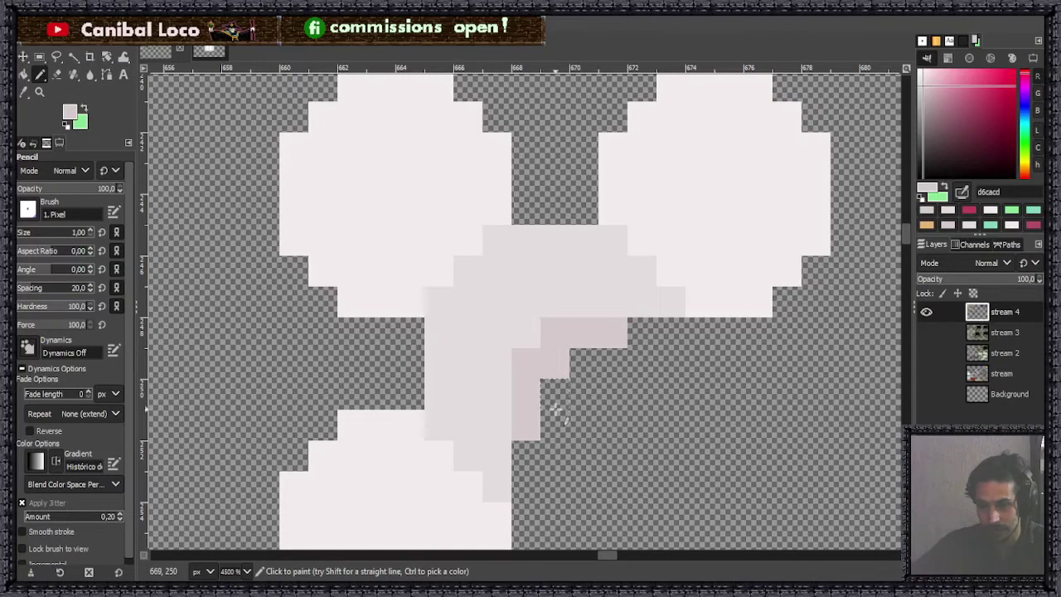
scroll(526, 381, "down", 6)
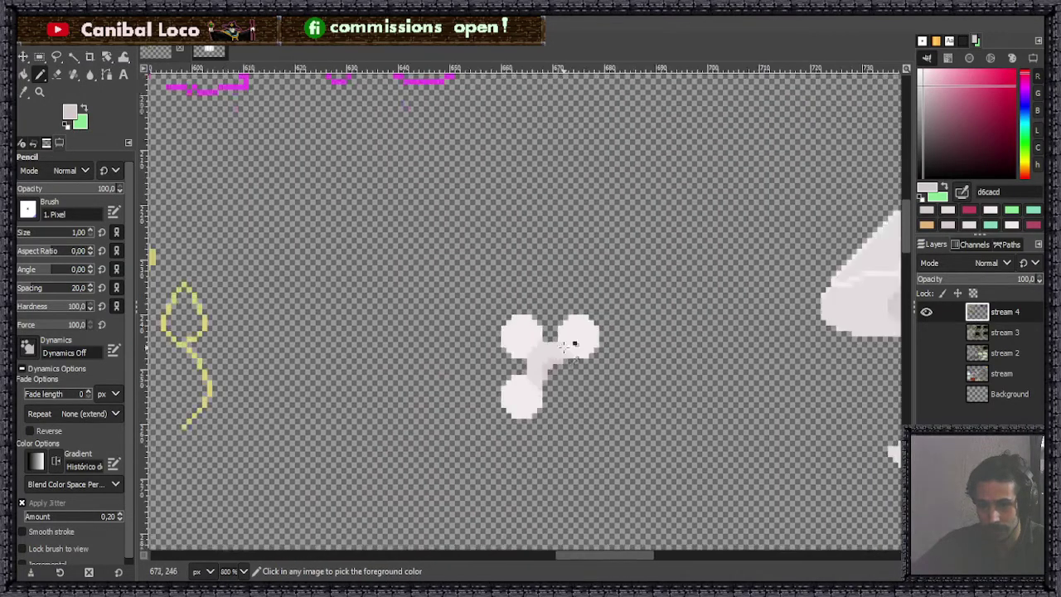
scroll(566, 388, "up", 6)
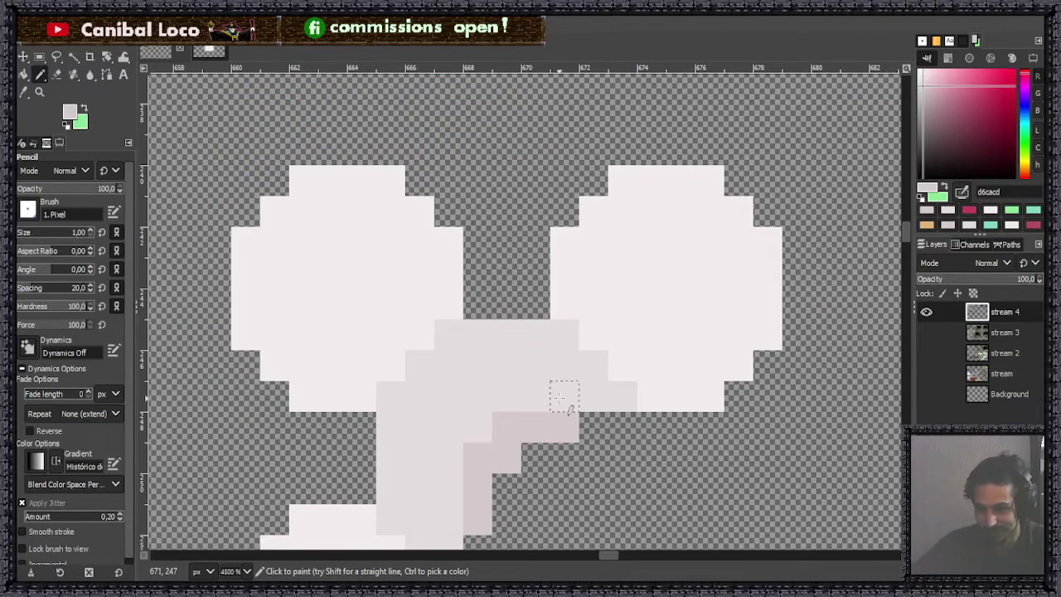
scroll(564, 398, "down", 3)
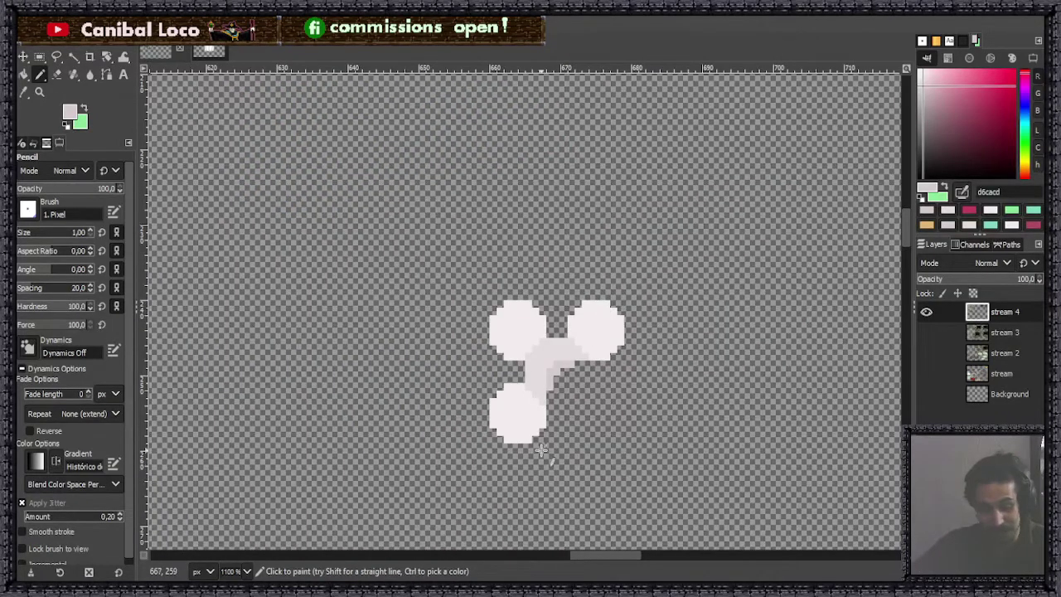
Step: Copy a 24 × 24 px selection around the corner bone and place the copy inside the upper-left corner of the red frame
key("r")
left_click_drag(469, 280, 638, 455)
key("ctrl+c")
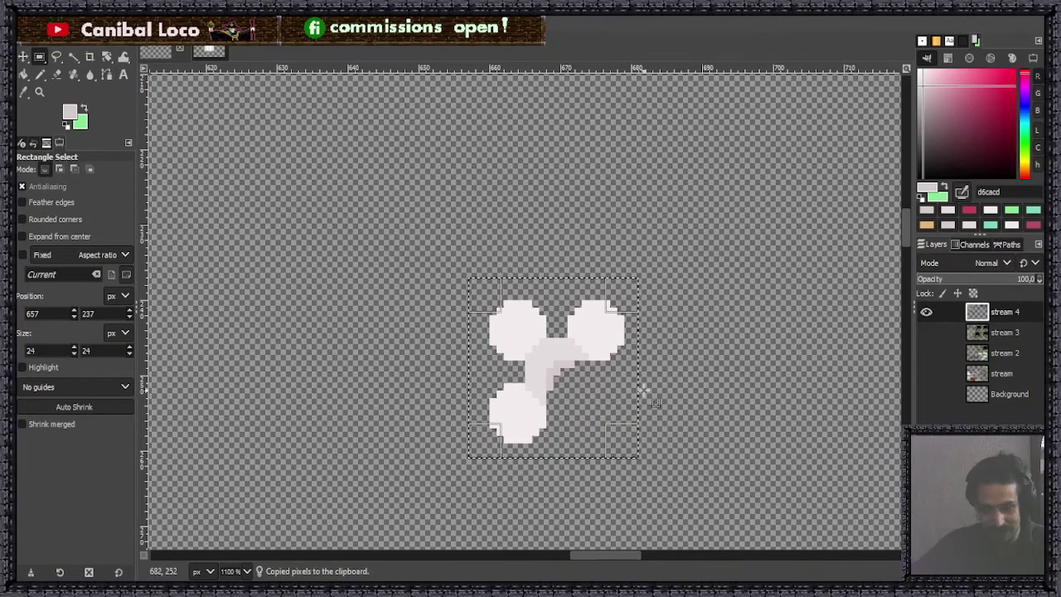
left_click(644, 389)
scroll(635, 397, "down", 6)
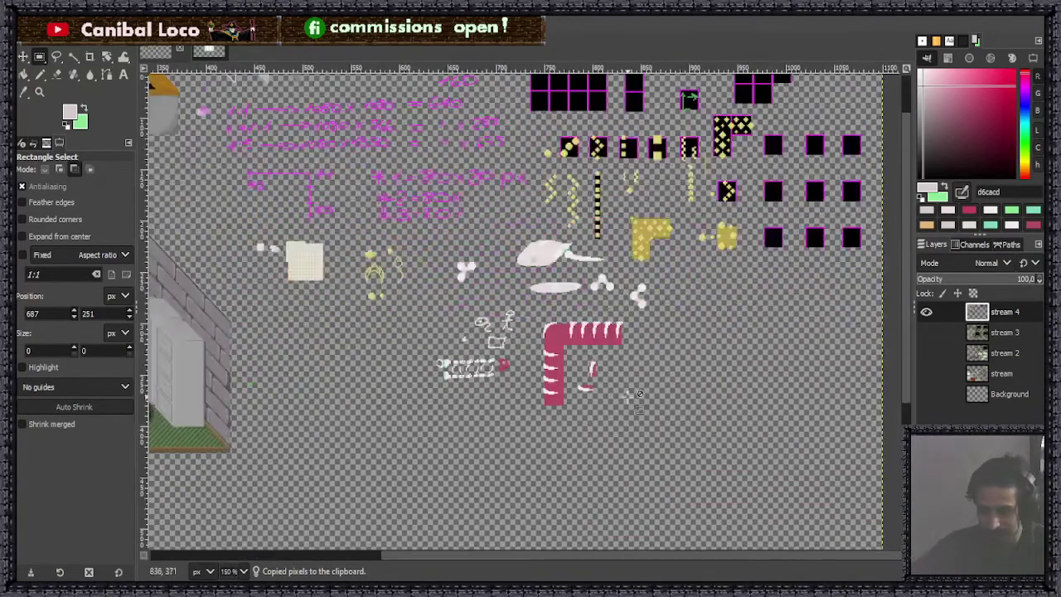
scroll(562, 345, "up", 6)
key("ctrl+v")
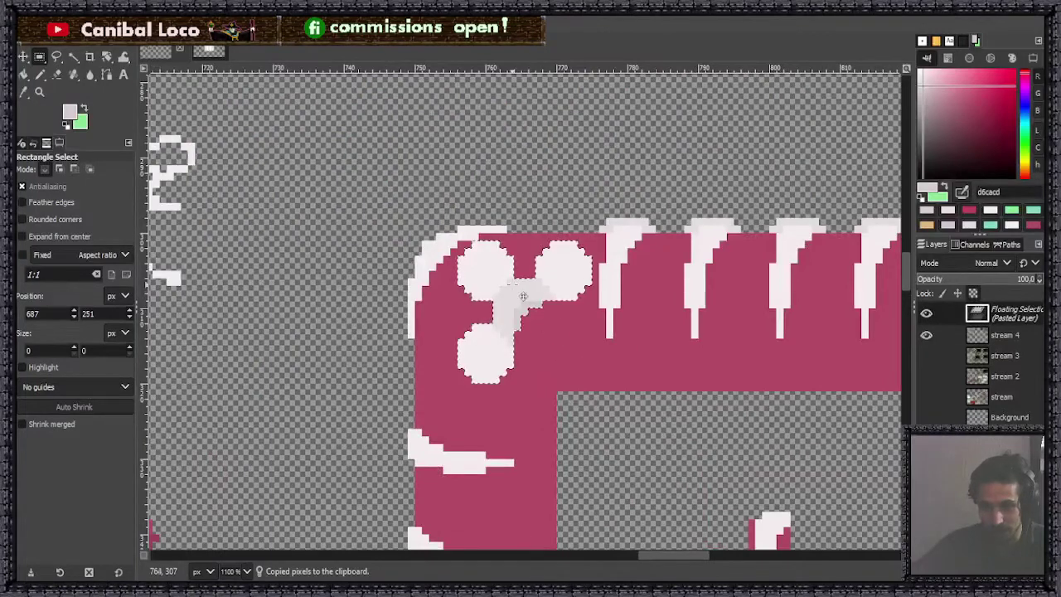
left_click_drag(523, 296, 515, 339)
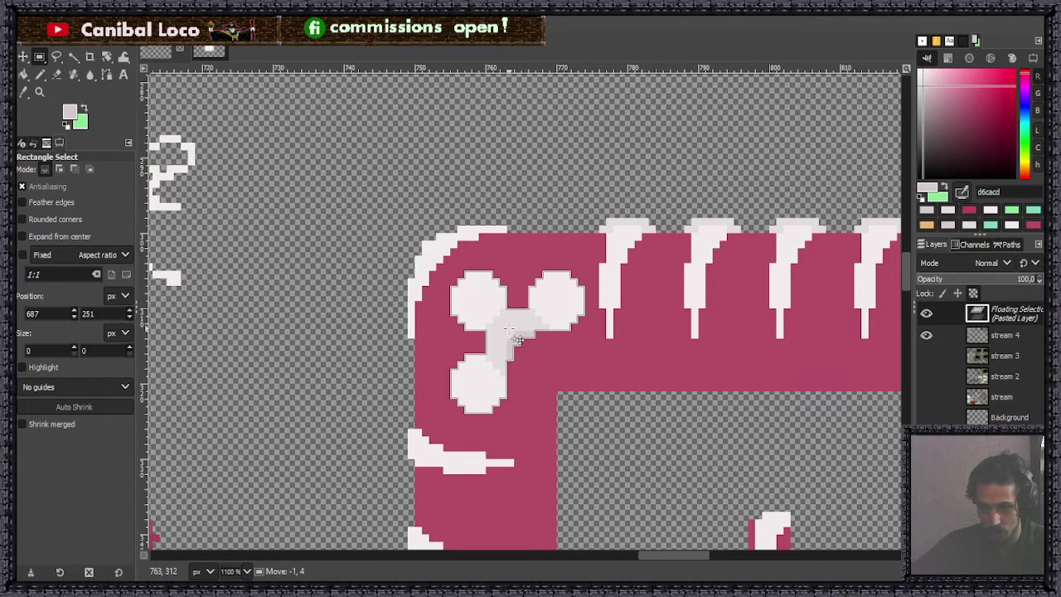
left_click(566, 179)
Step: Examine how the corner bone looks on the red ribbed frame, both from afar and close up
key("minus")
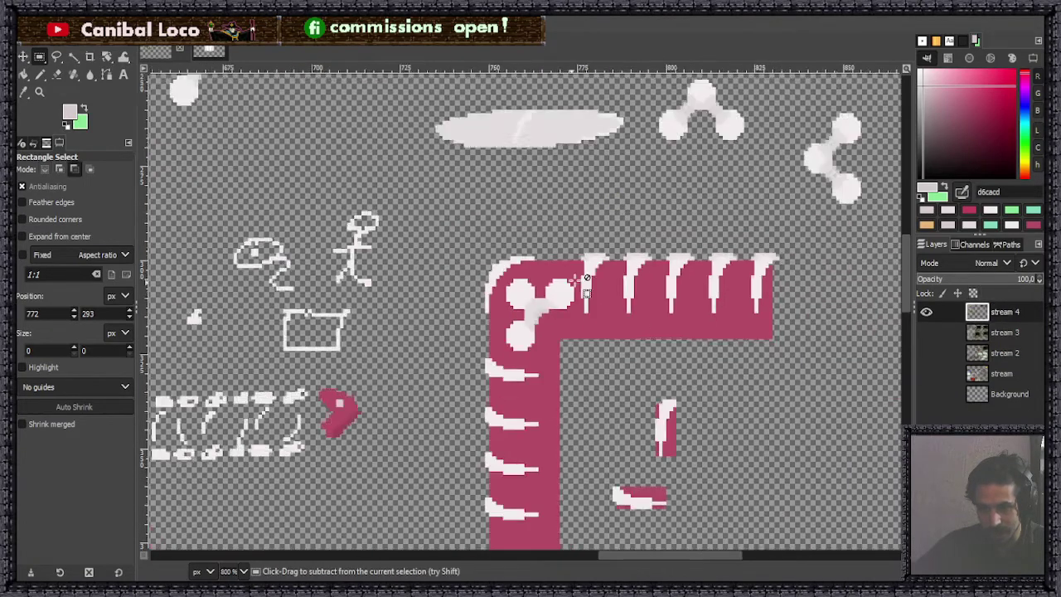
key("minus")
key("minus")
key("minus")
key("minus")
key("minus")
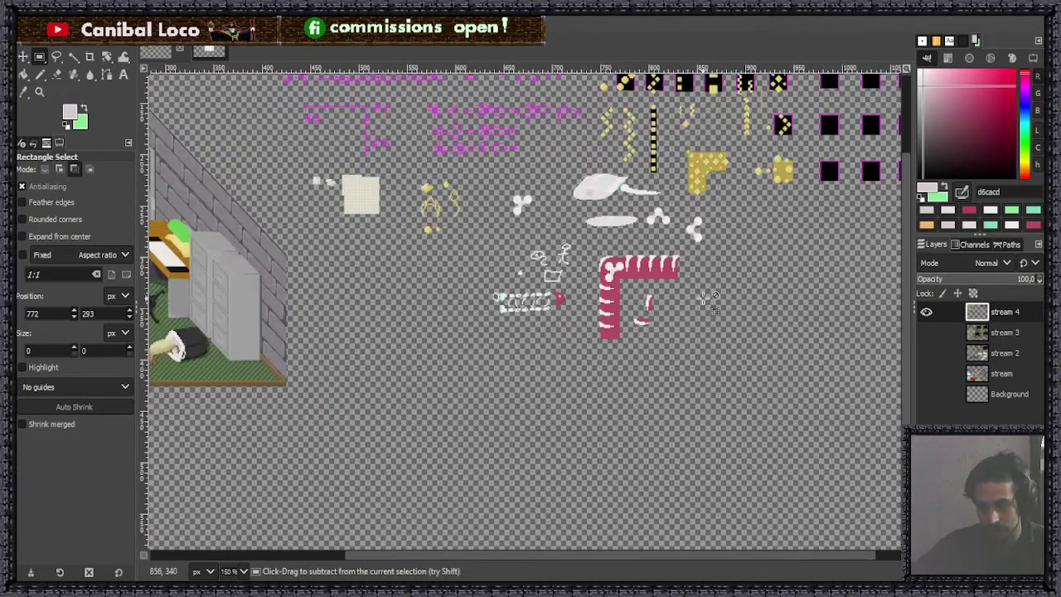
key("plus")
key("plus")
key("plus")
key("plus")
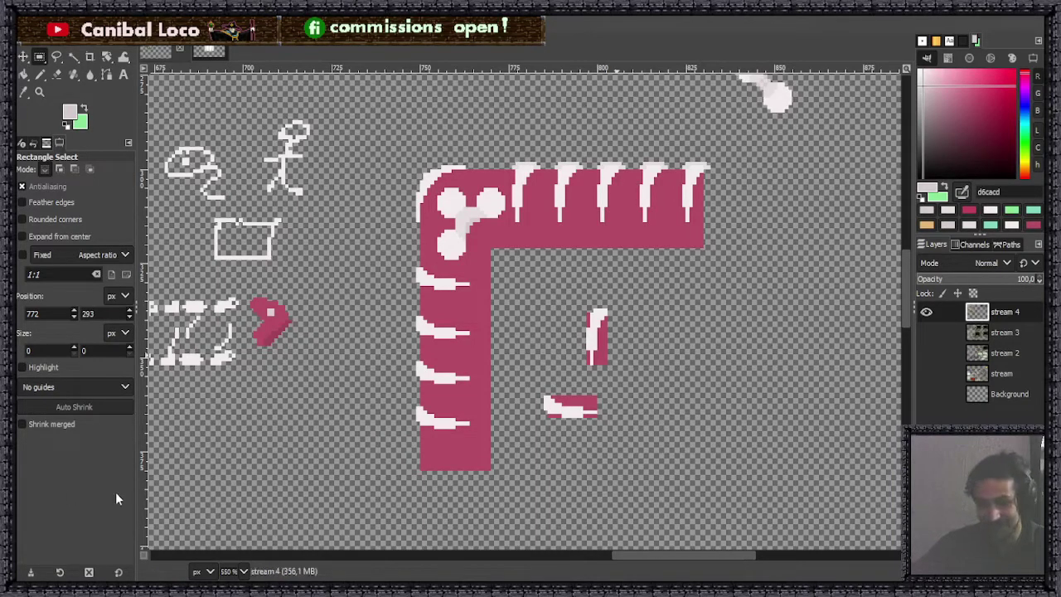
Step: Save the image and switch back to the Pencil tool
key("ctrl+s")
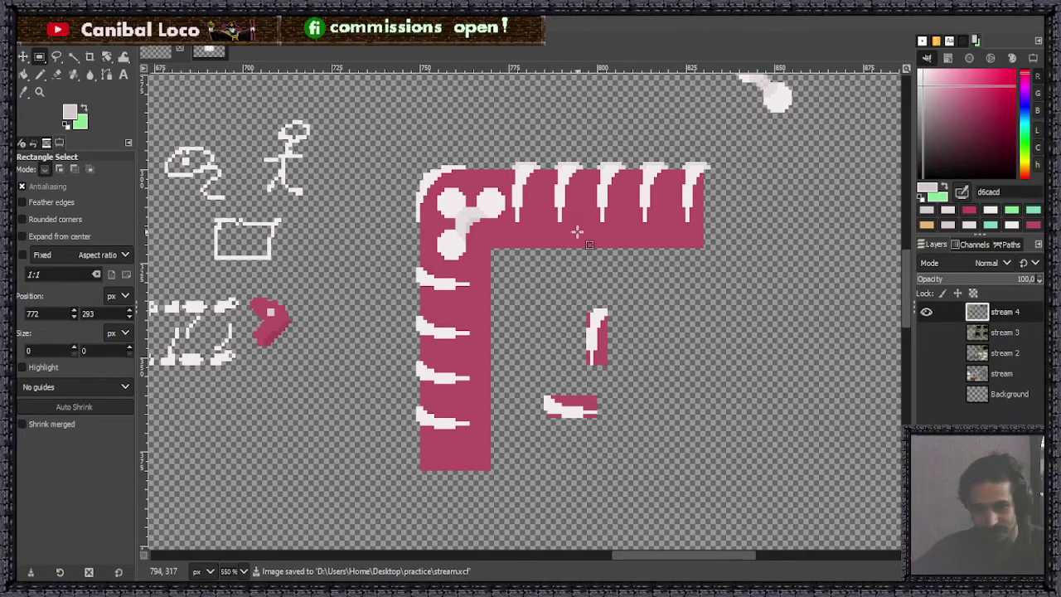
key("n")
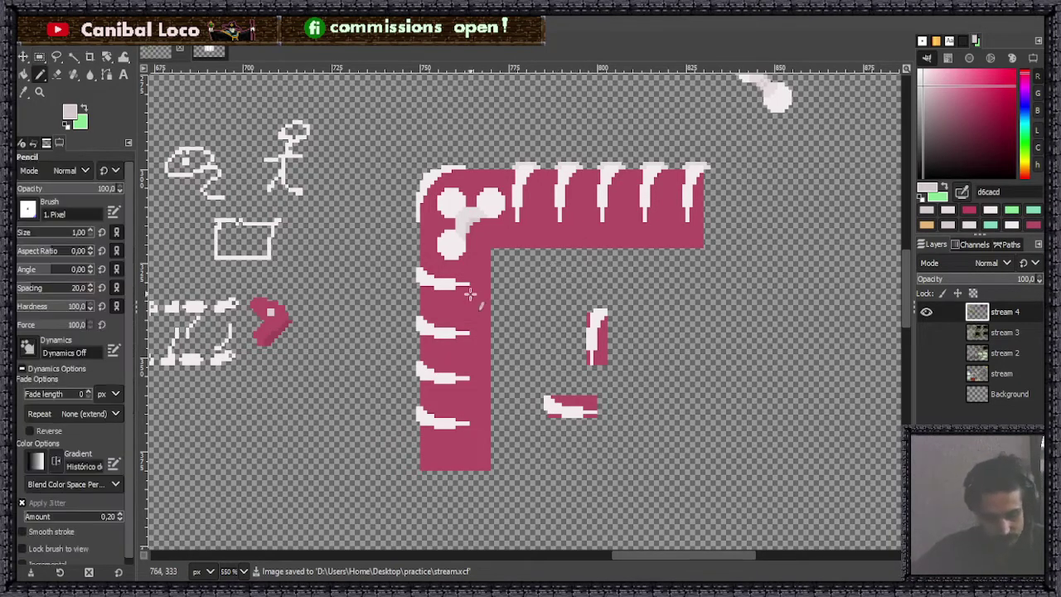
Step: Move the floating corner bone 1 px left and 2 px up inside the red frame's corner, anchor it, and save the image
scroll(572, 241, "down", 3)
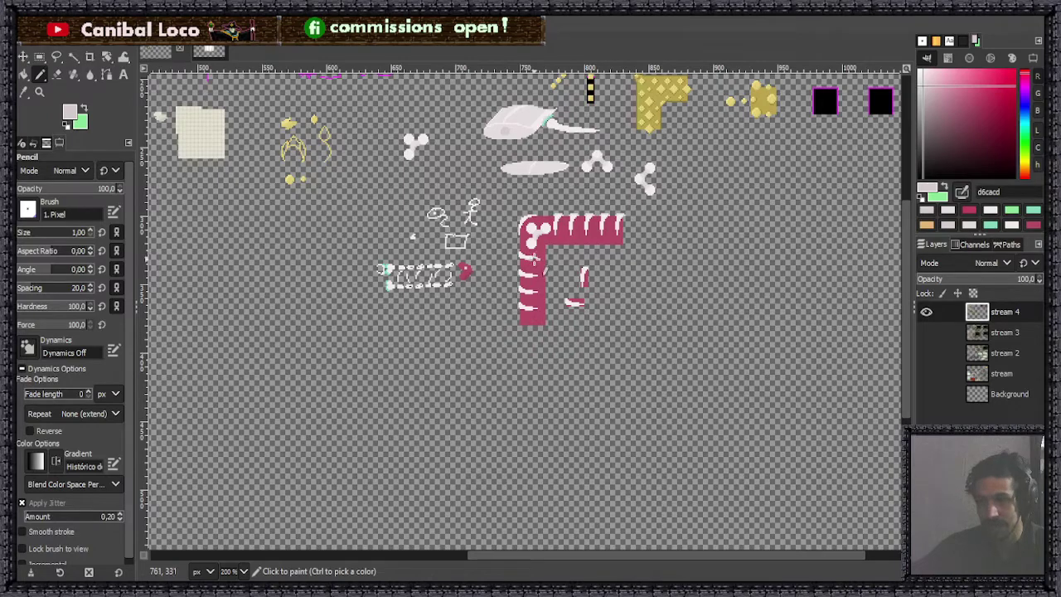
scroll(578, 247, "up", 3, "ctrl")
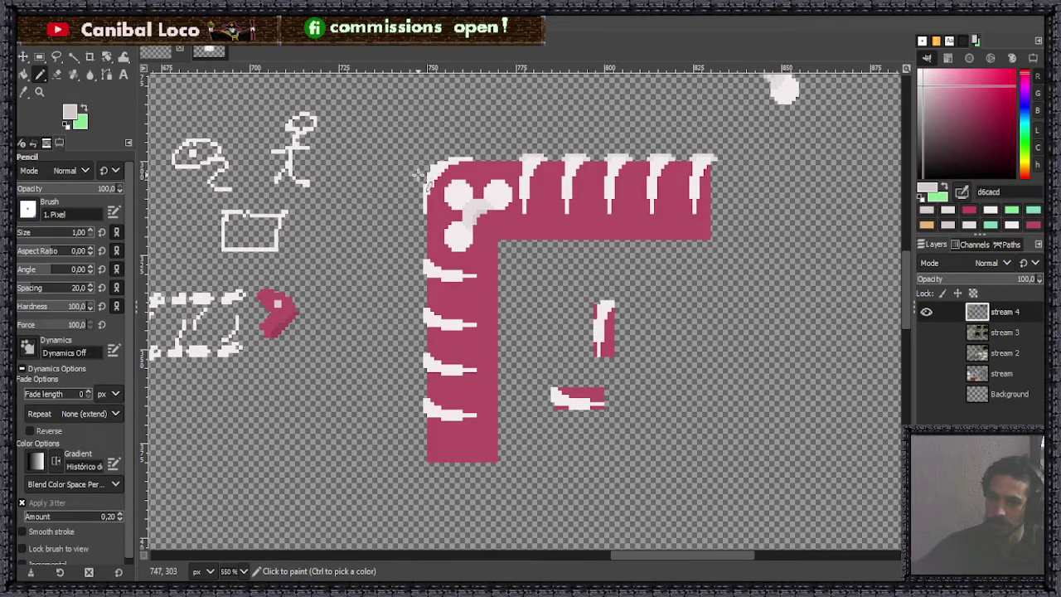
key("ctrl+v")
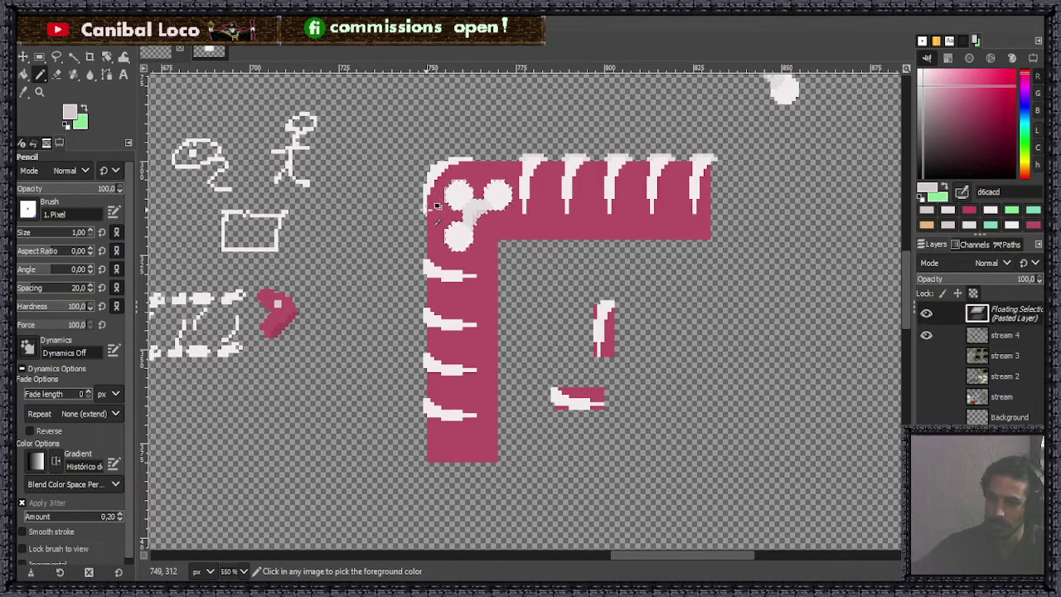
key("r")
scroll(438, 206, "up", 4)
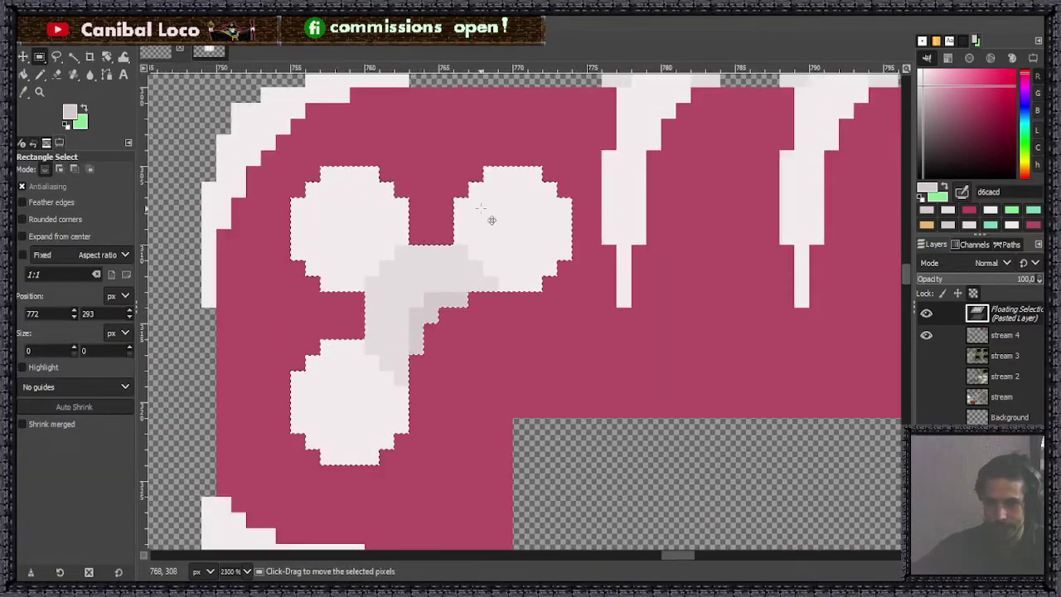
left_click_drag(423, 283, 406, 263)
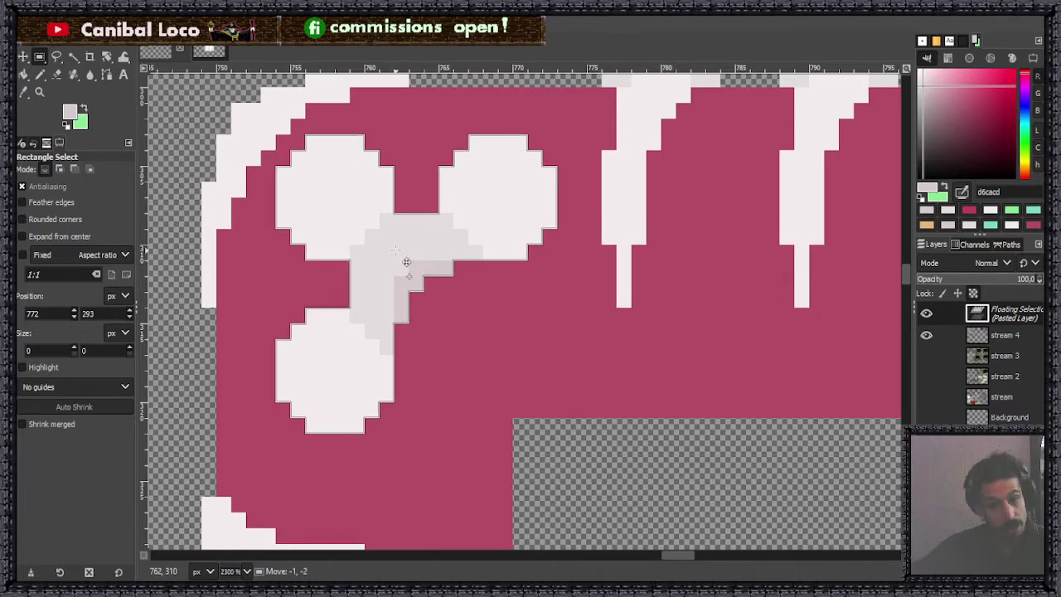
mouse_move(407, 263)
left_mouse_down()
mouse_move(395, 253)
mouse_move(413, 258)
left_mouse_up()
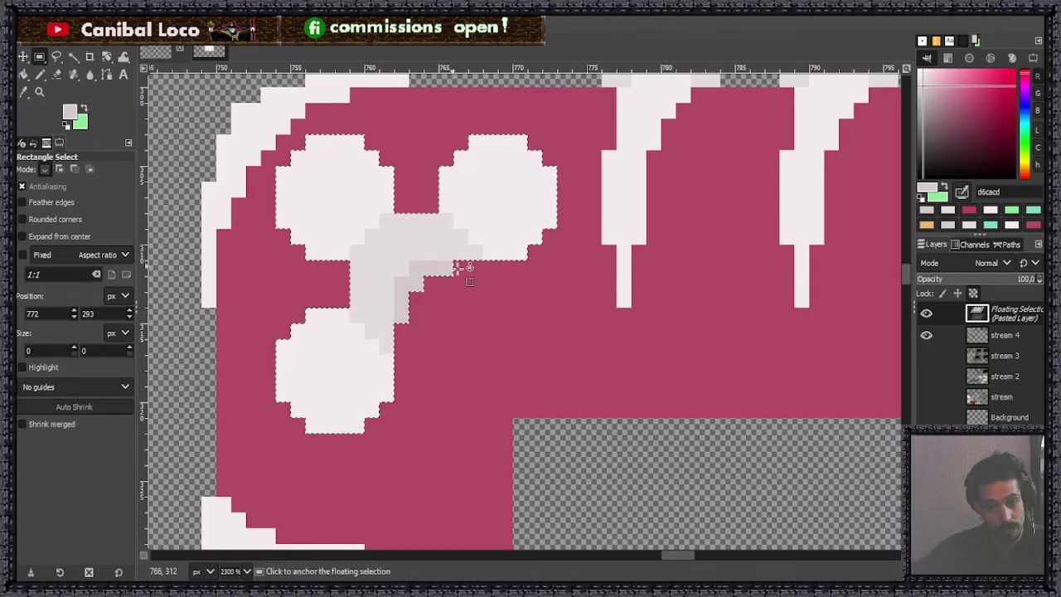
left_click(493, 292)
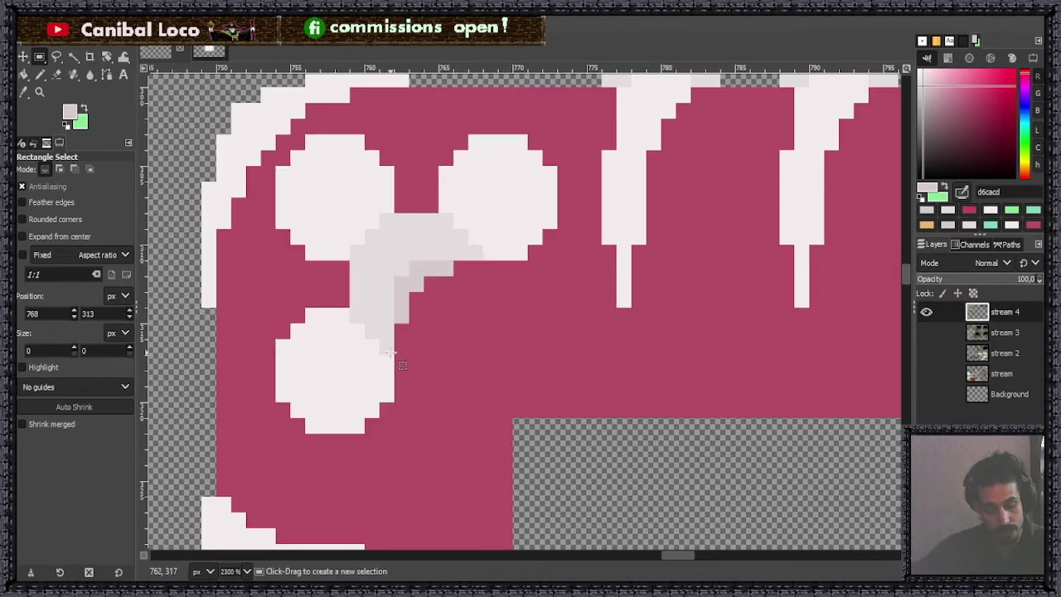
key("n")
key("ctrl+s")
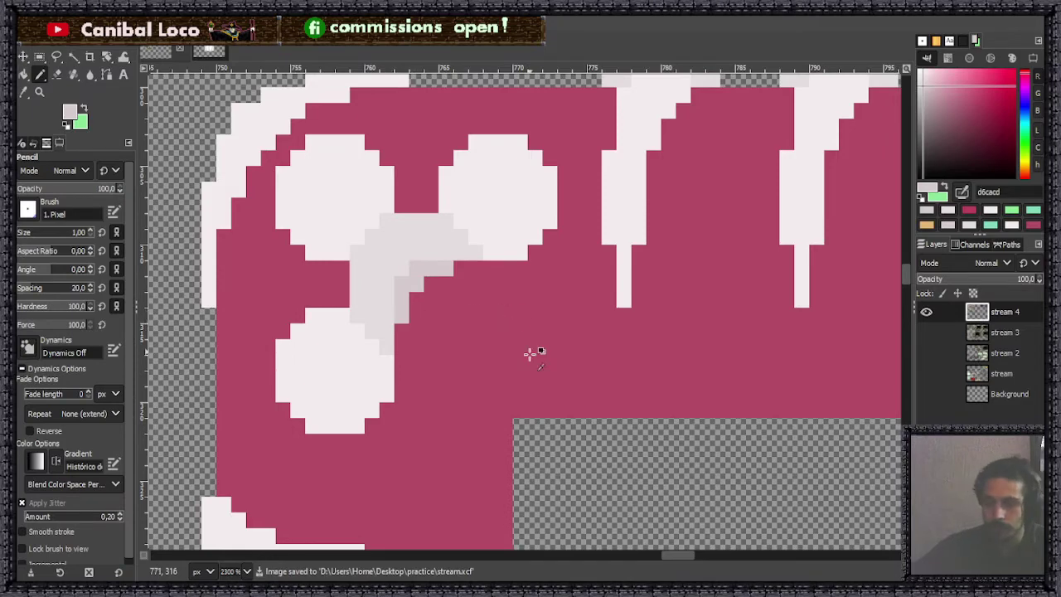
Step: Pick the dark red 9f4358 and shade along the right edge of the first rib on the frame's horizontal arm
scroll(533, 351, "down", 6, "ctrl")
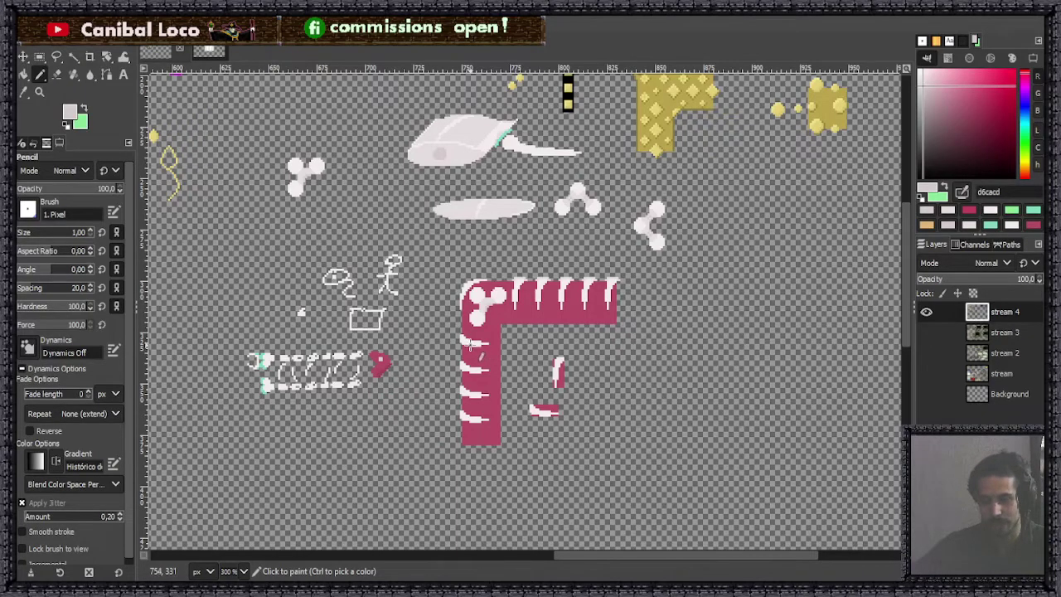
scroll(495, 304, "up", 4)
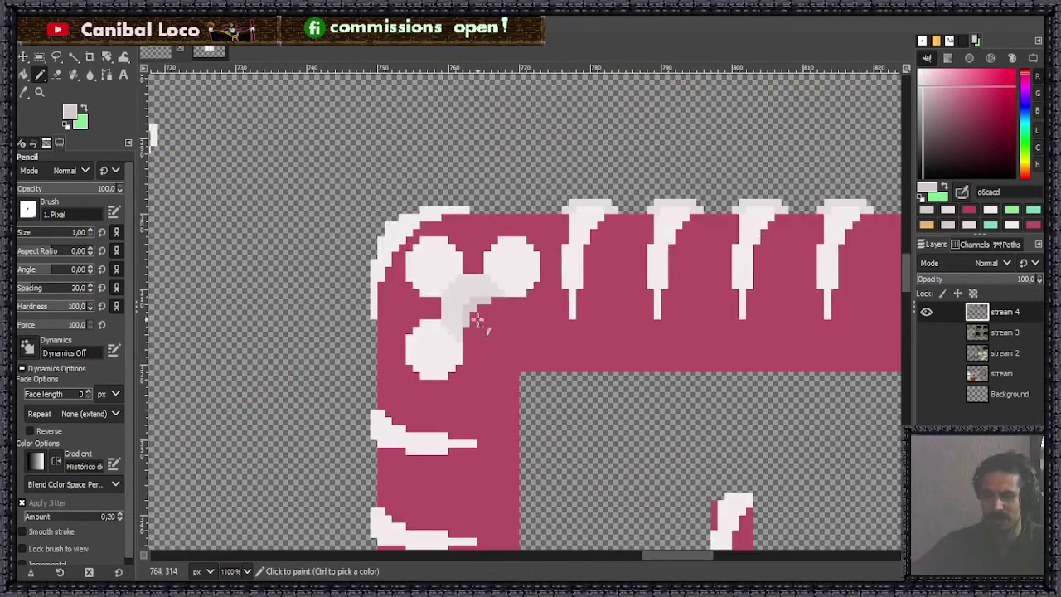
scroll(479, 321, "up", 1)
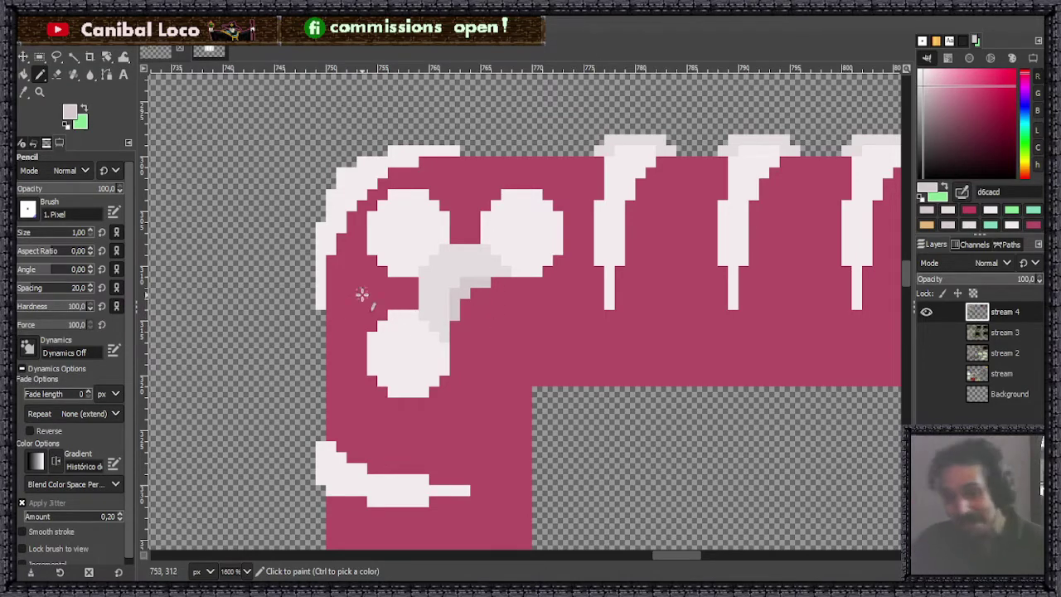
scroll(485, 314, "down", 3)
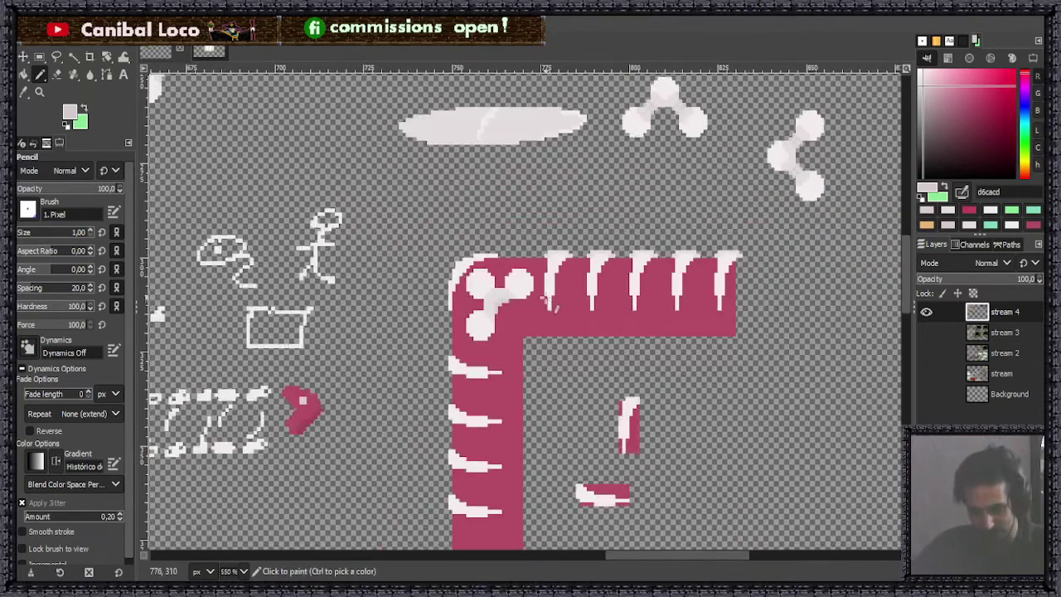
scroll(491, 340, "down", 3)
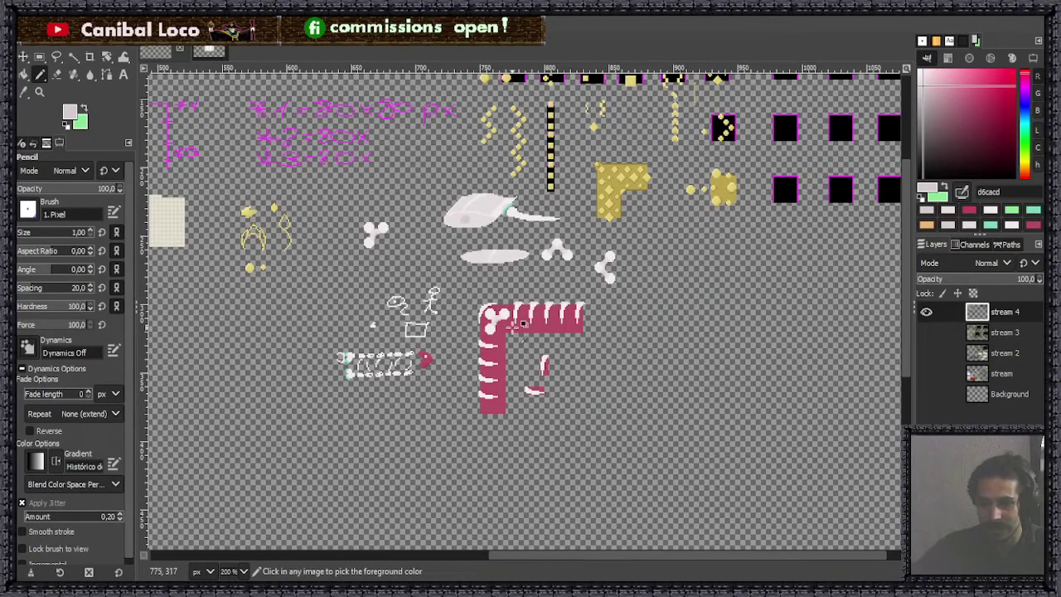
scroll(504, 342, "up", 4)
left_click(176, 441, "ctrl")
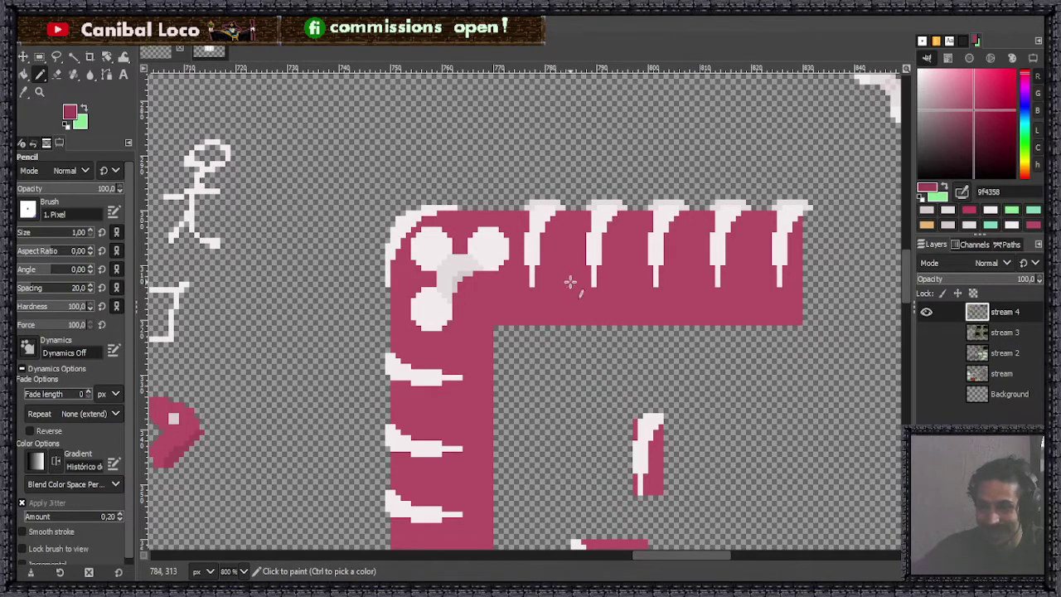
scroll(572, 222, "up", 4, "ctrl")
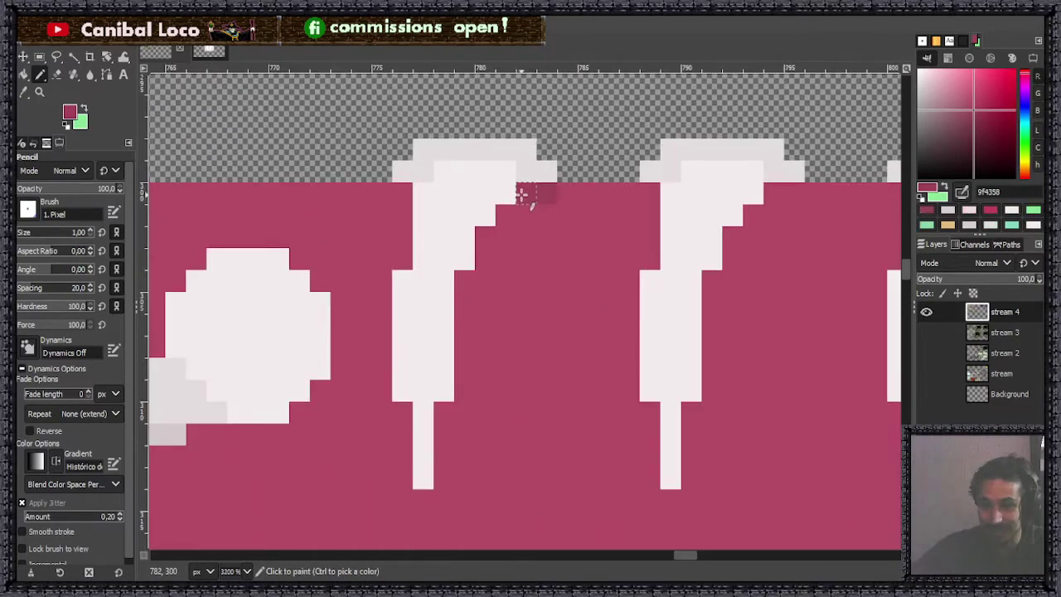
left_click(523, 195)
left_click(488, 236, "shift")
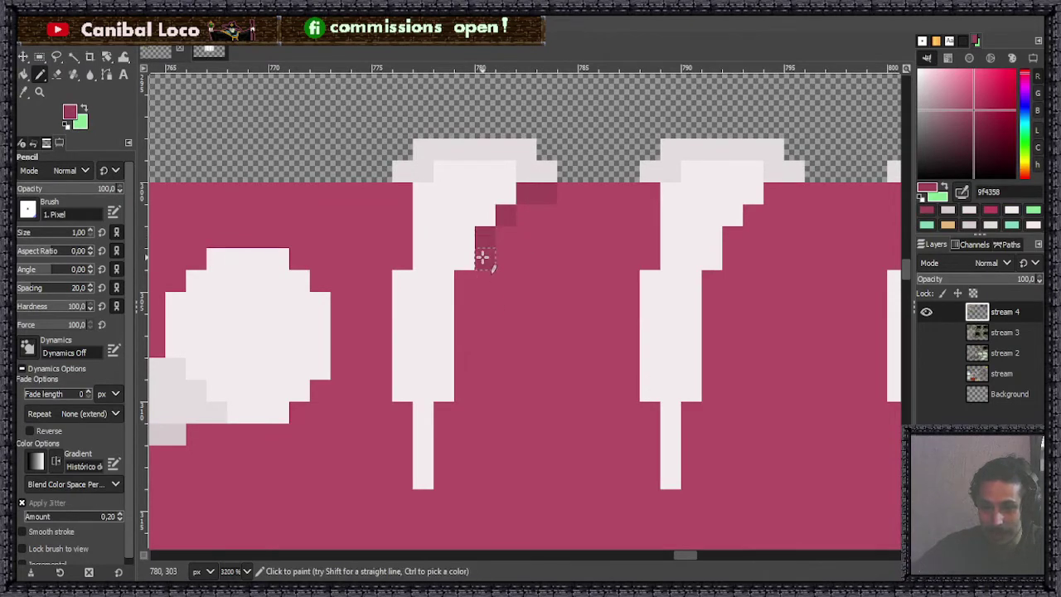
mouse_move(481, 258)
left_mouse_down()
mouse_move(458, 313)
mouse_move(461, 281)
mouse_move(467, 388)
mouse_move(448, 412)
mouse_move(438, 463)
mouse_move(468, 458)
left_mouse_up()
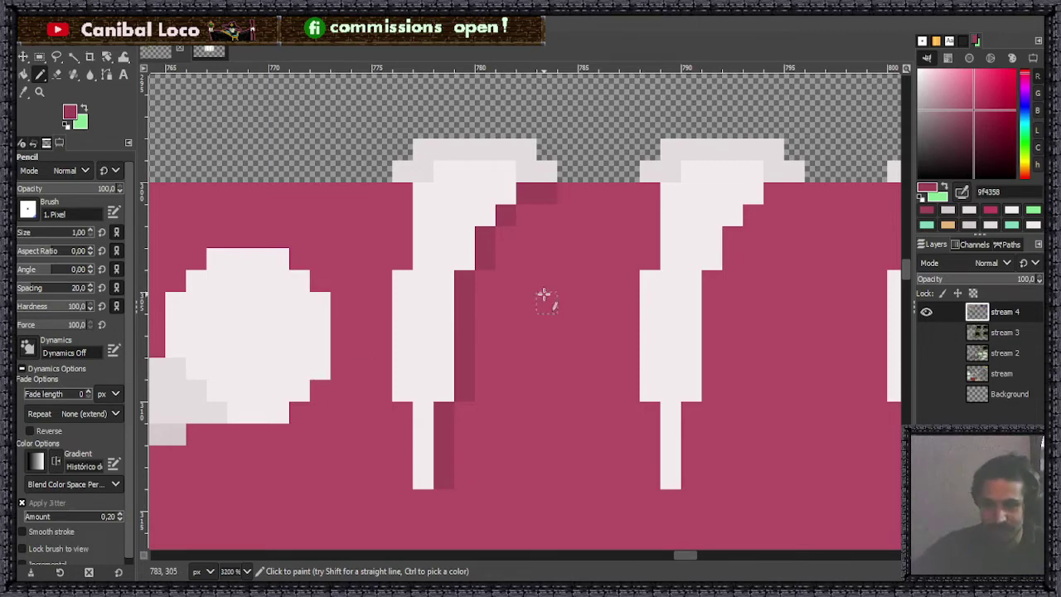
Step: Examine the first rib's new shadow and the corner bone on the red frame, both from afar and close up
scroll(498, 331, "down", 2)
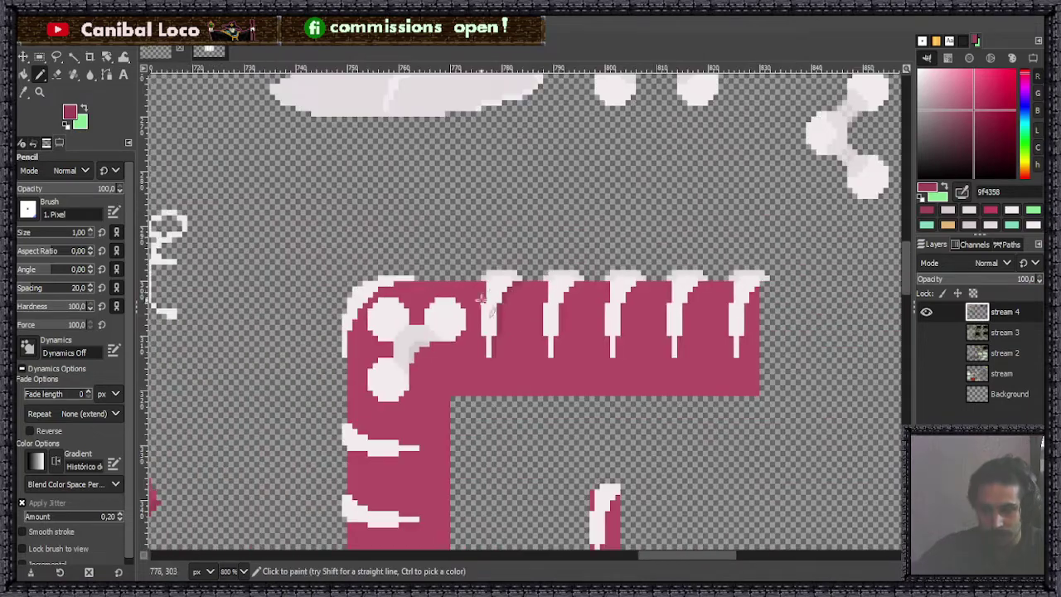
scroll(479, 299, "down", 2)
scroll(457, 339, "up", 2)
scroll(585, 329, "up", 1)
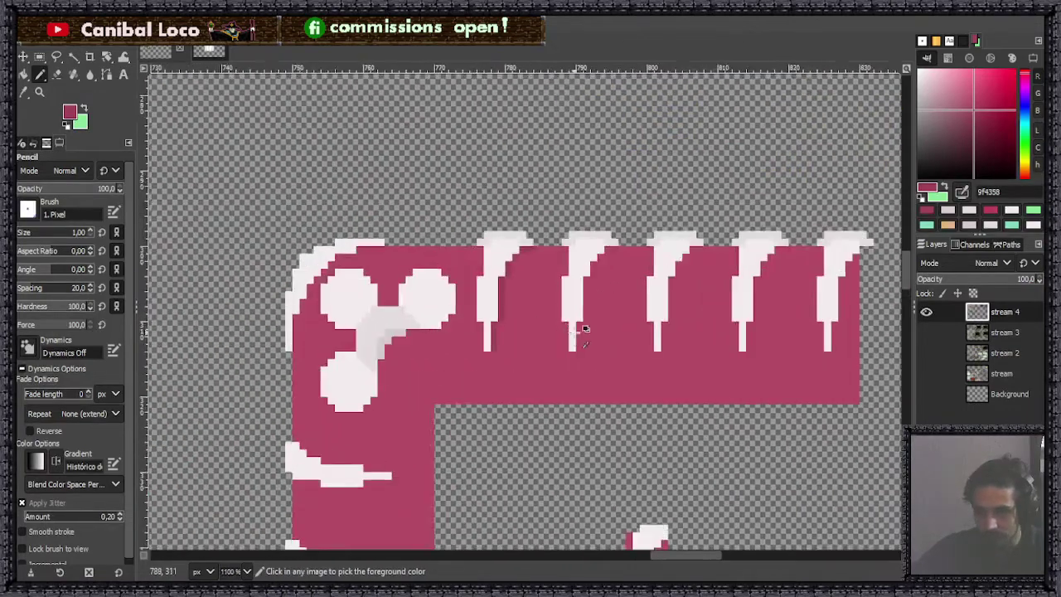
scroll(597, 308, "up", 1)
scroll(584, 311, "down", 4)
scroll(551, 323, "up", 1)
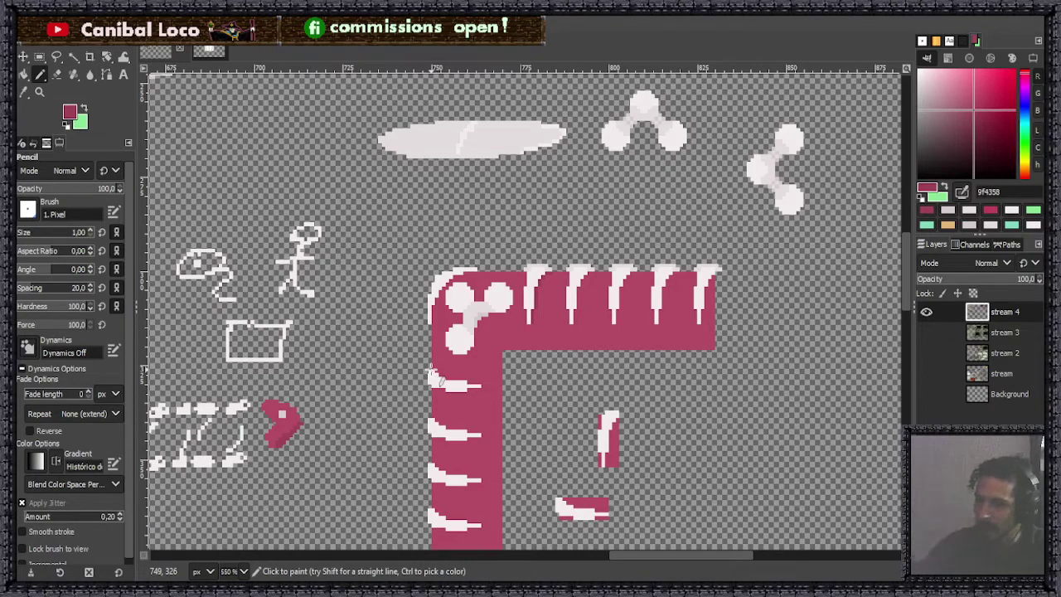
scroll(554, 290, "up", 1)
scroll(554, 288, "down", 3)
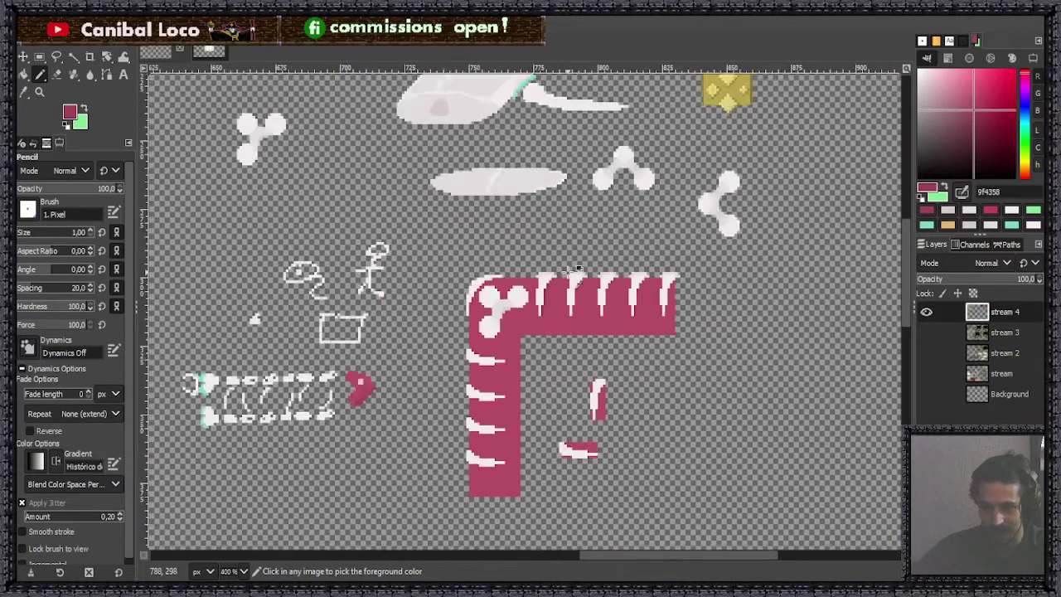
scroll(584, 282, "up", 3)
scroll(521, 307, "down", 4)
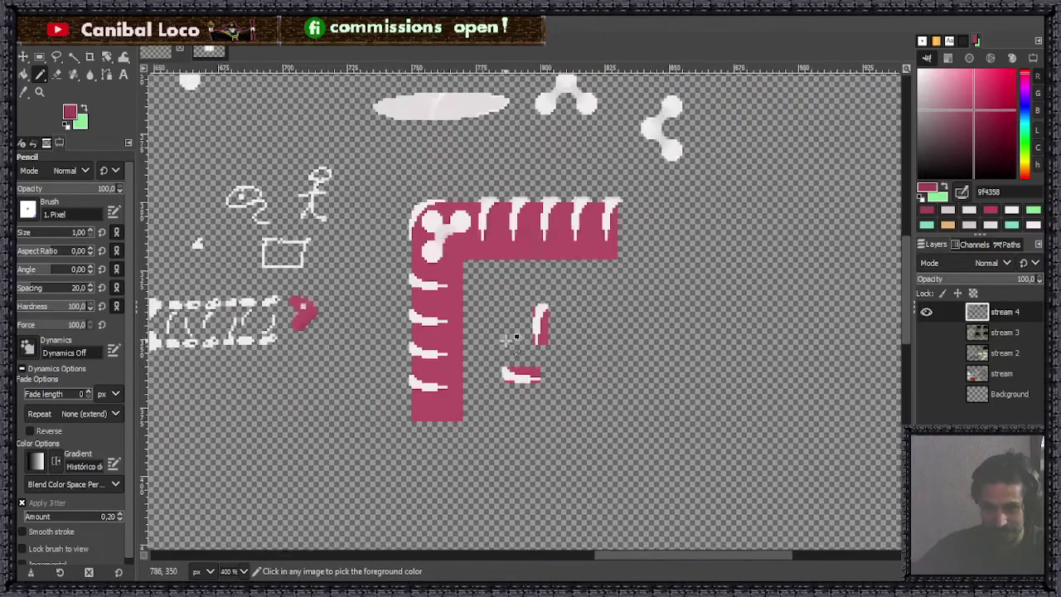
scroll(451, 266, "up", 5)
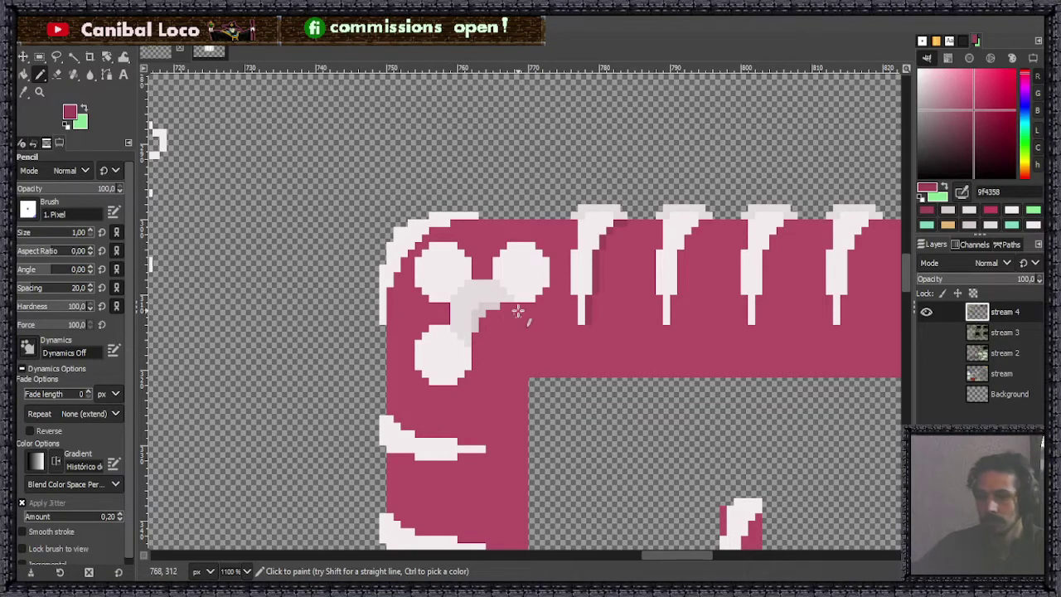
scroll(515, 322, "up", 3)
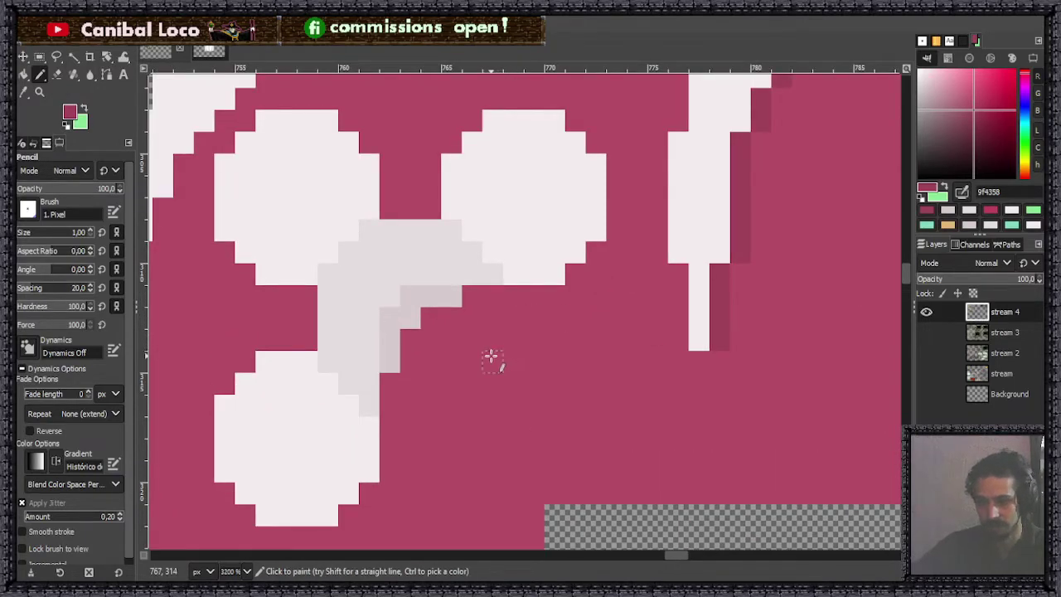
scroll(495, 373, "down", 4)
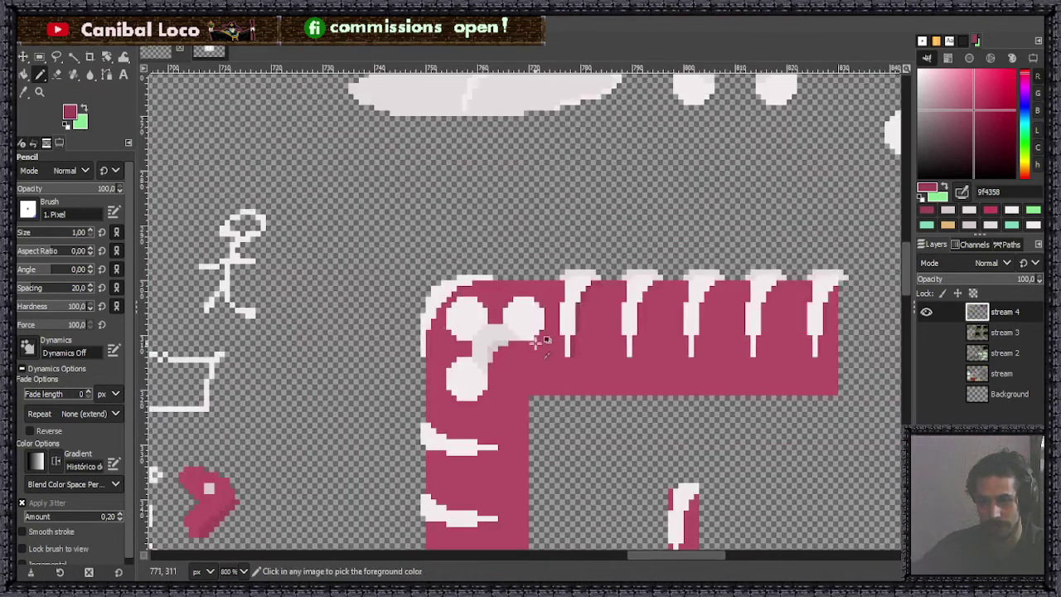
scroll(540, 339, "up", 2)
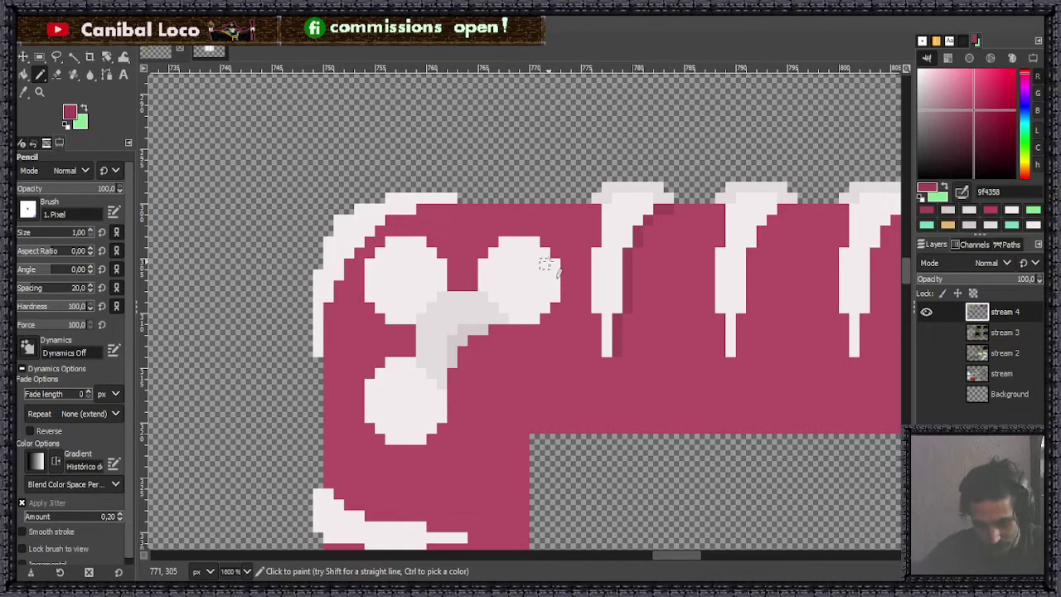
scroll(374, 386, "down", 3)
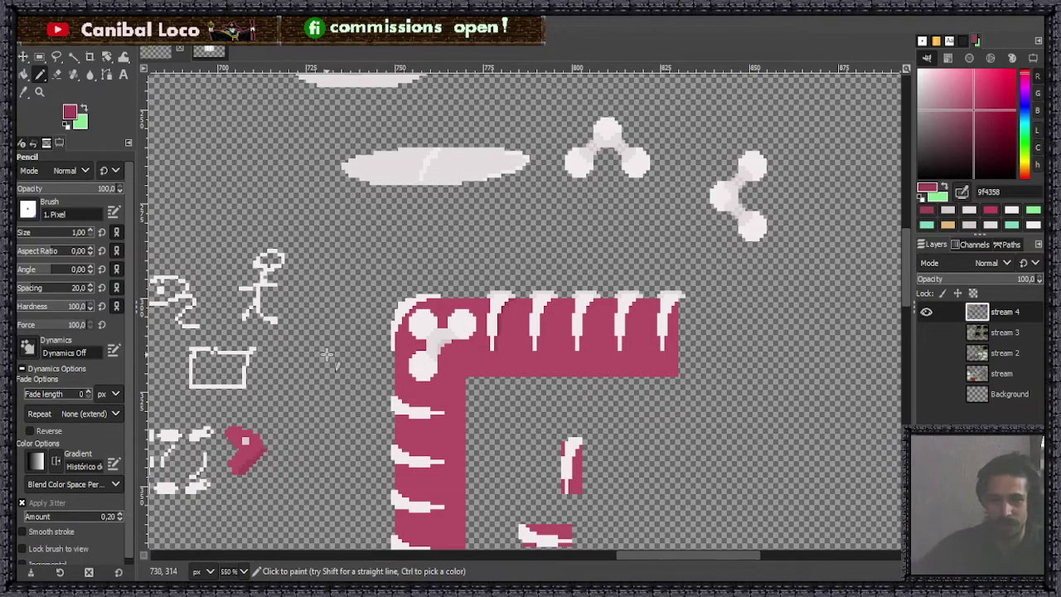
Step: Pick the light bone color from the upper-left circle of the corner bone and inspect the frame corner
scroll(472, 354, "up", 2)
scroll(461, 343, "up", 1)
left_click(339, 310, "ctrl")
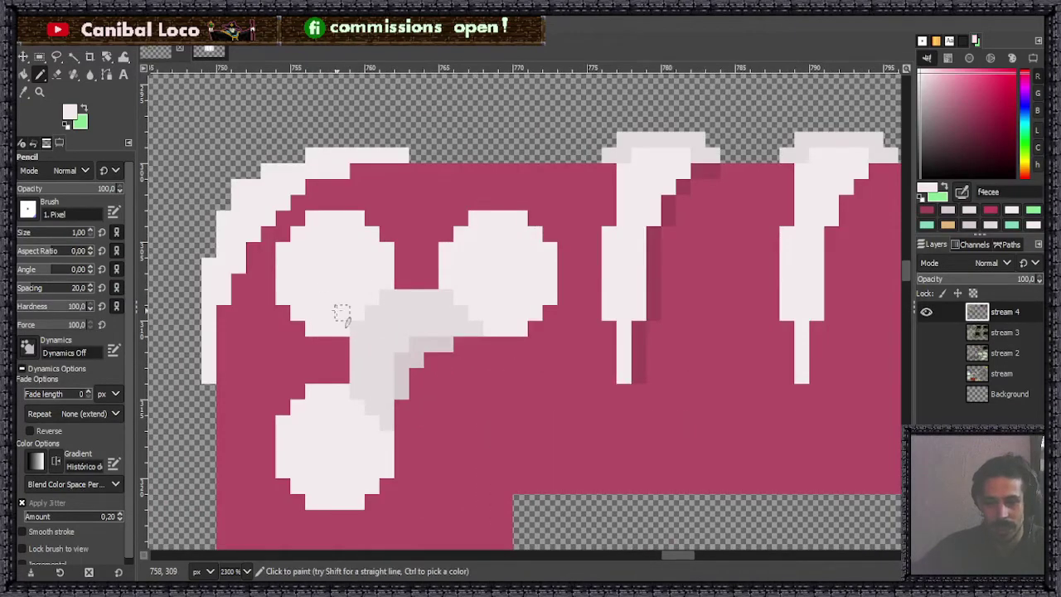
scroll(339, 311, "down", 4)
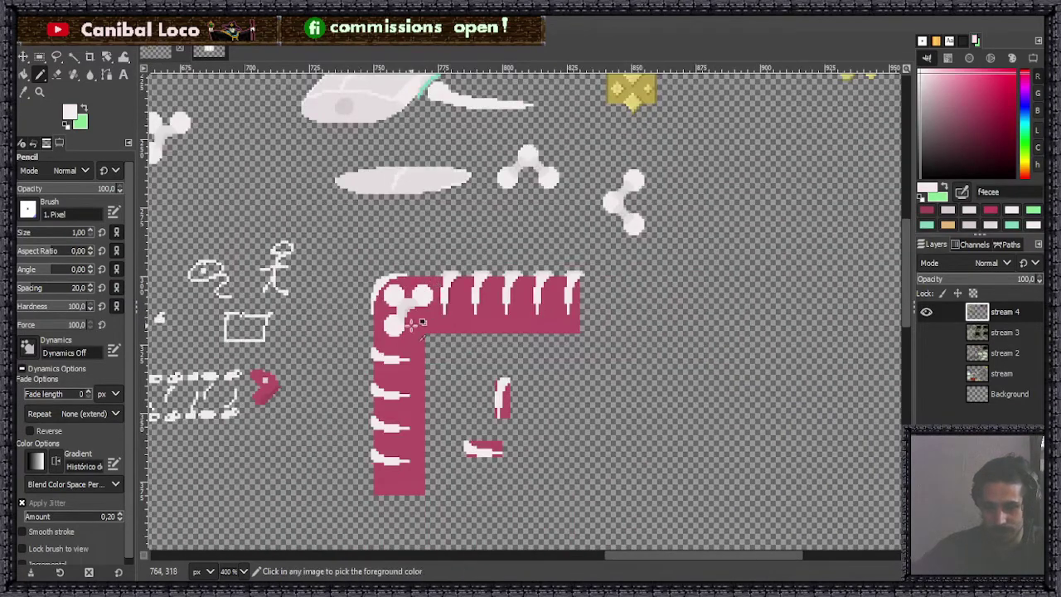
scroll(393, 325, "up", 4)
scroll(382, 315, "up", 3)
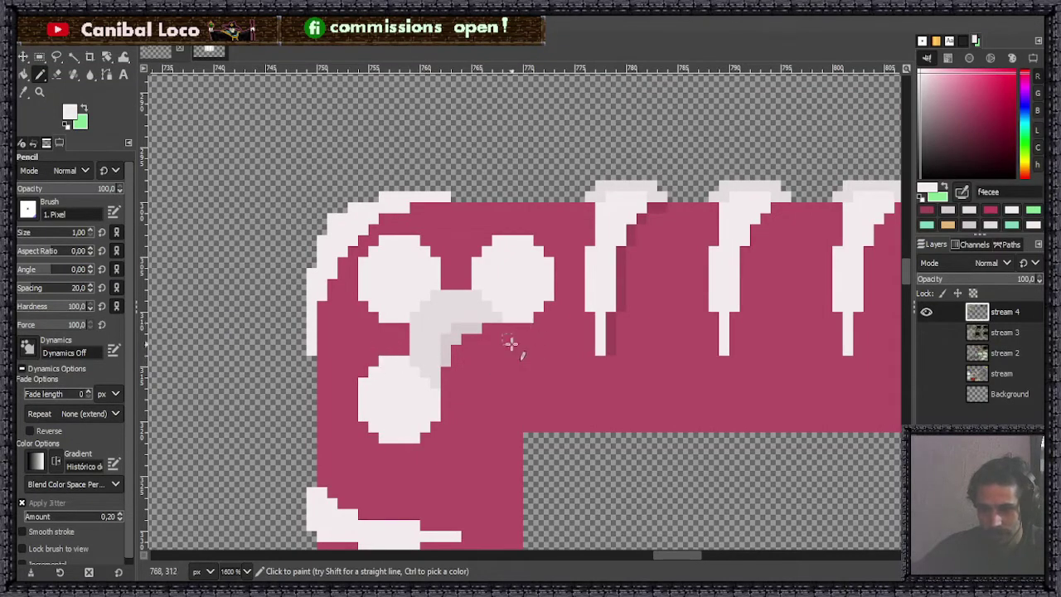
Step: Trim the lowest pixel of the first rib's shadow with the frame red b44c63, and pick the shadow color 9f4358 again
scroll(513, 373, "up", 1)
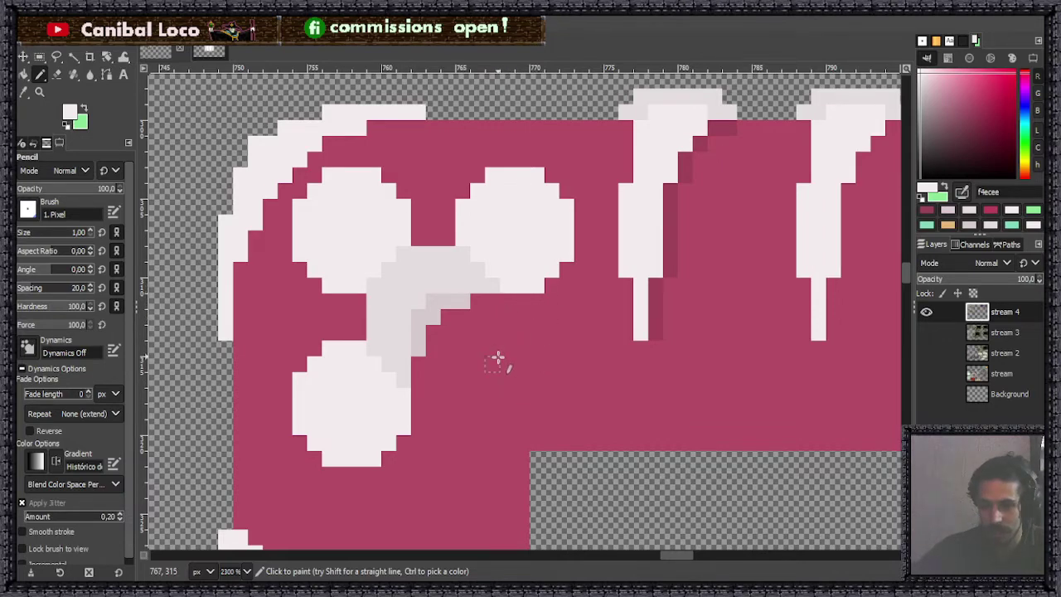
scroll(510, 332, "down", 3)
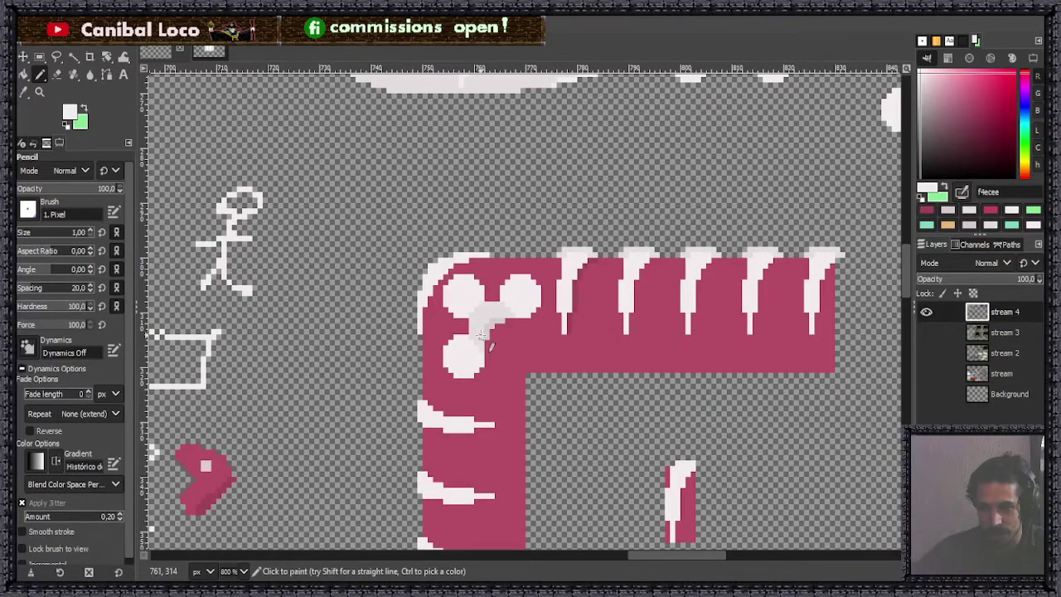
scroll(522, 338, "up", 3)
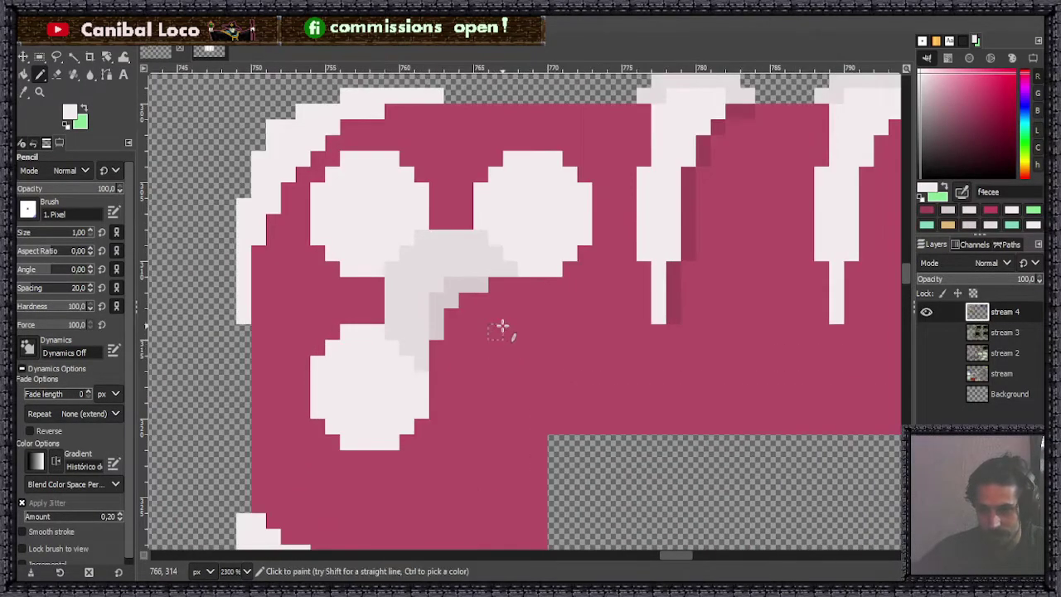
left_click(674, 347, "ctrl")
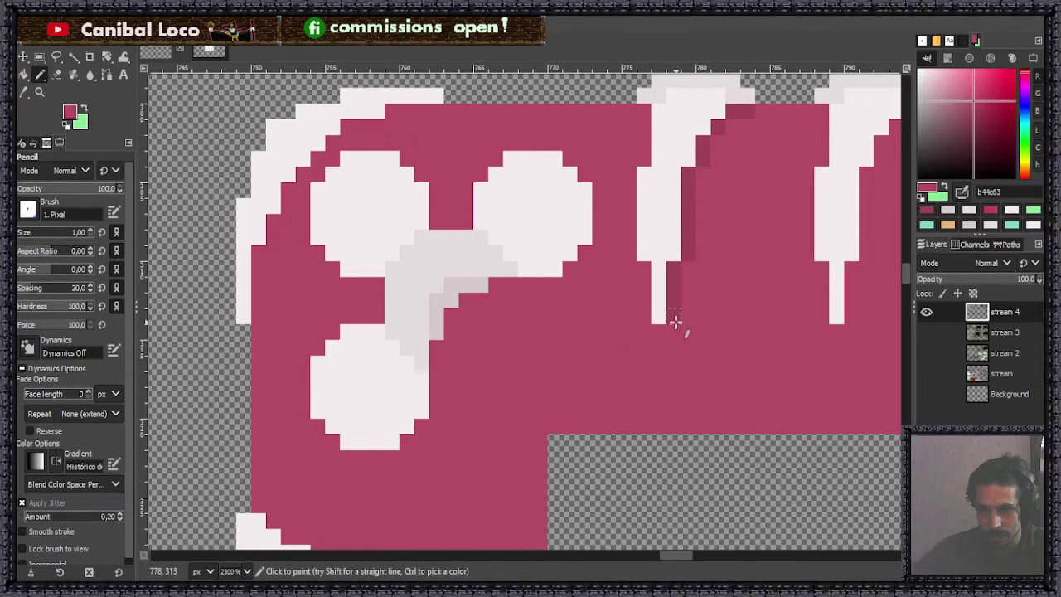
left_click(674, 291, "ctrl")
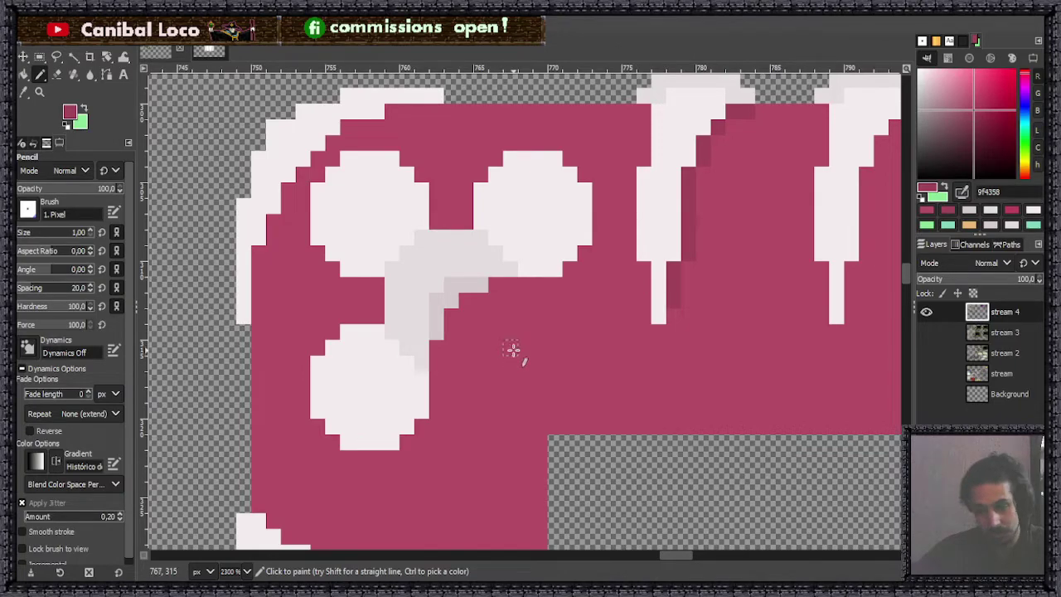
Step: Pick the light bone color from the corner bone's upper-right circle, review the frame corner, and save the image
scroll(510, 351, "down", 3, "ctrl")
scroll(545, 325, "down", 3, "ctrl")
scroll(556, 331, "up", 5, "ctrl")
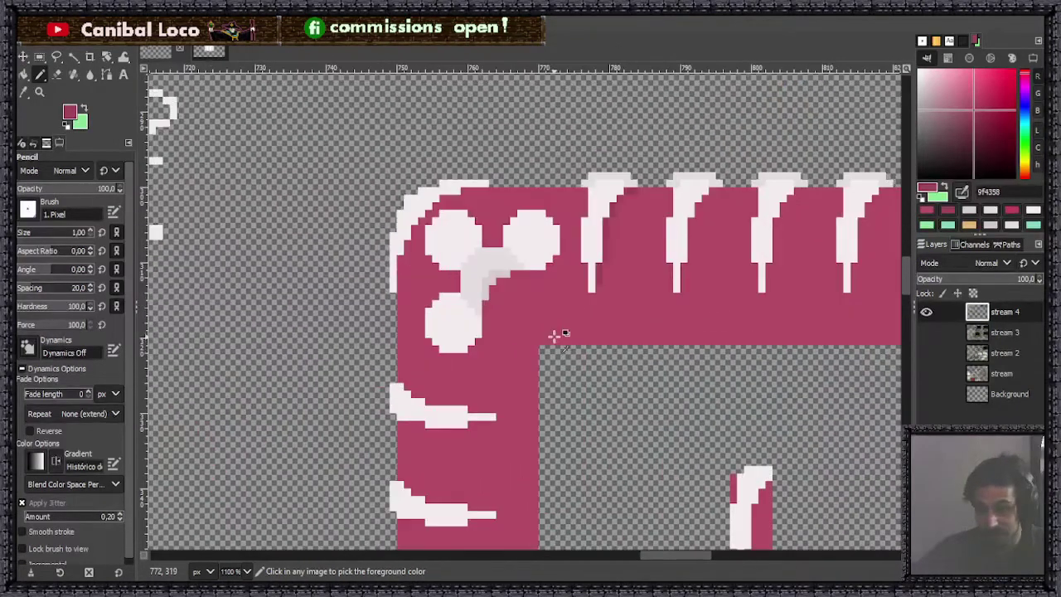
scroll(526, 321, "up", 1, "ctrl")
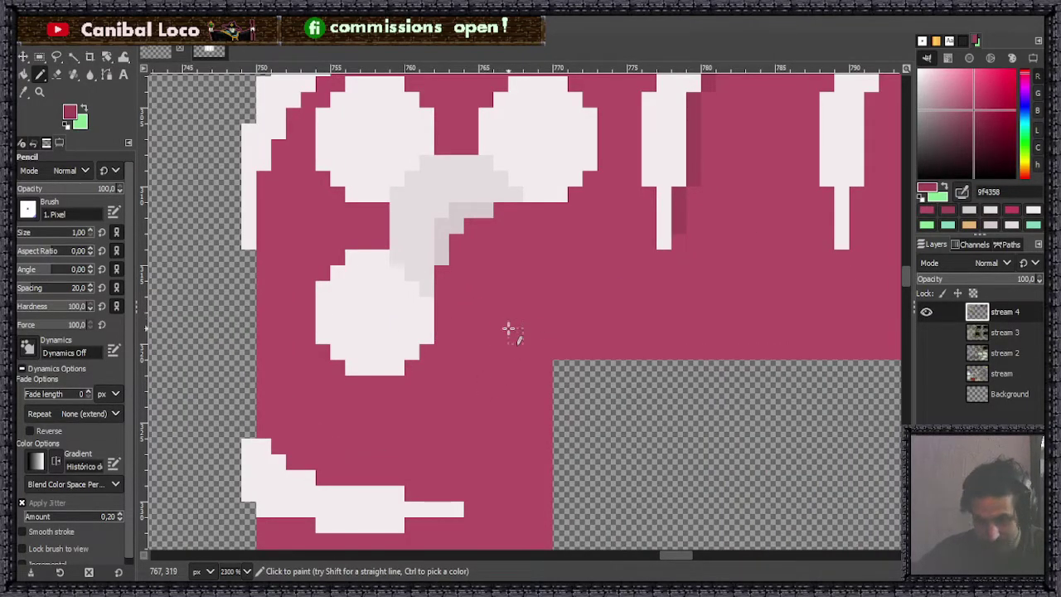
left_click(559, 148, "ctrl")
scroll(572, 224, "down", 2, "ctrl")
scroll(574, 226, "down", 1, "ctrl")
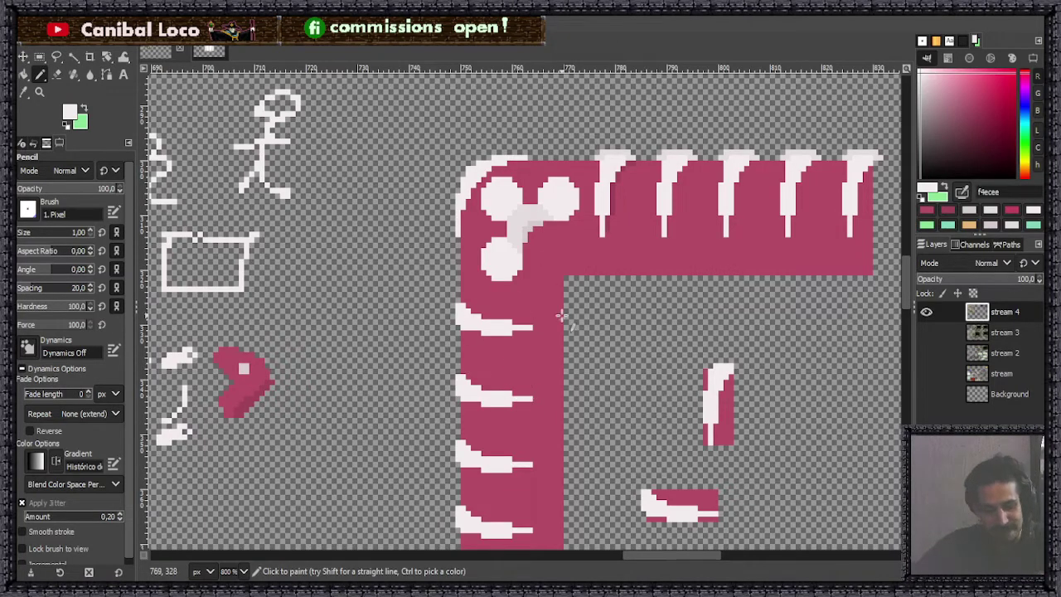
scroll(604, 294, "down", 2)
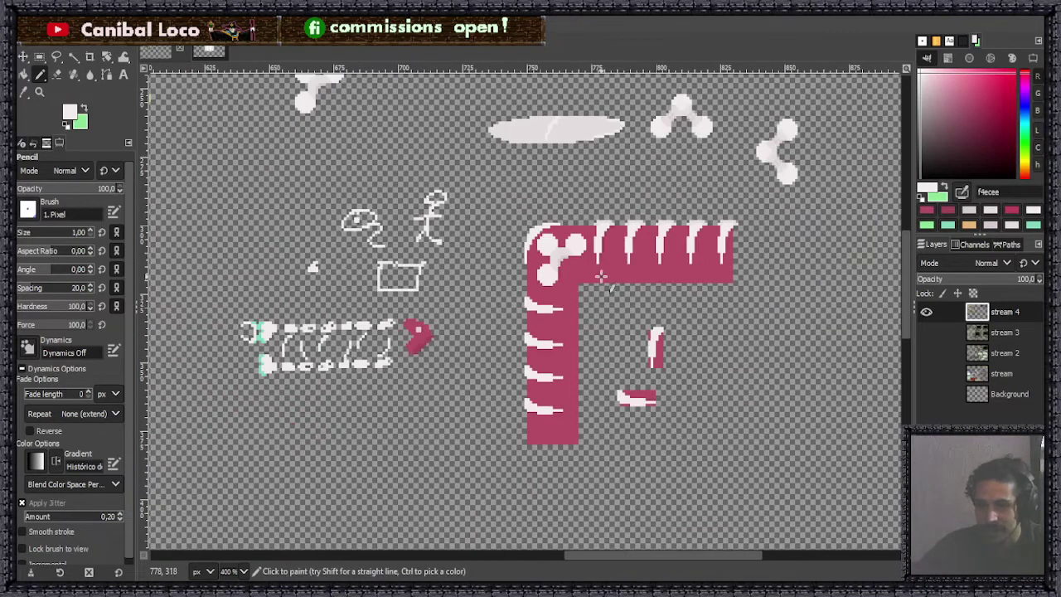
scroll(590, 274, "up", 1)
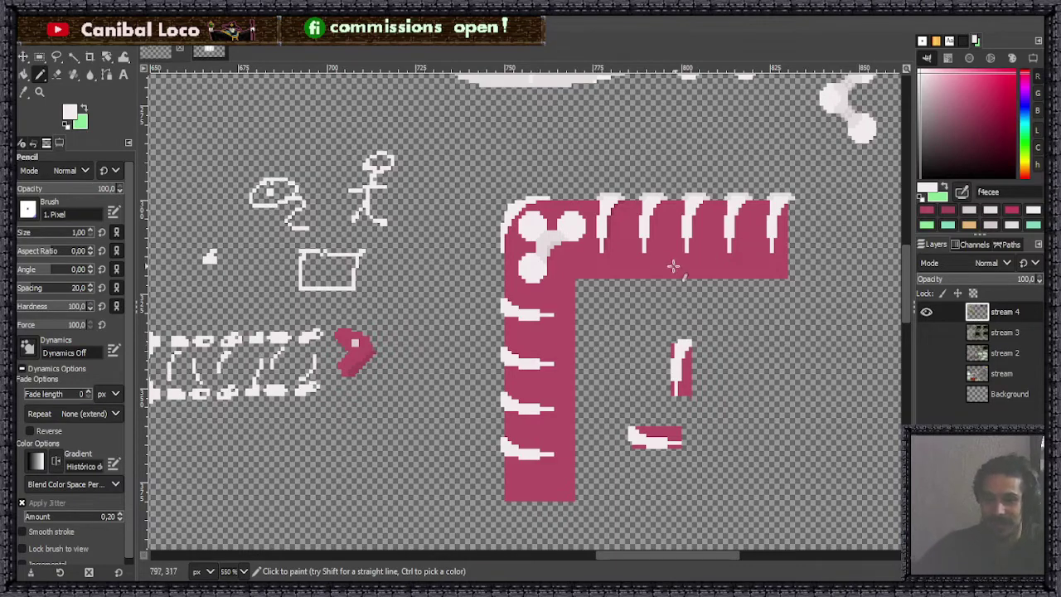
scroll(574, 267, "up", 3)
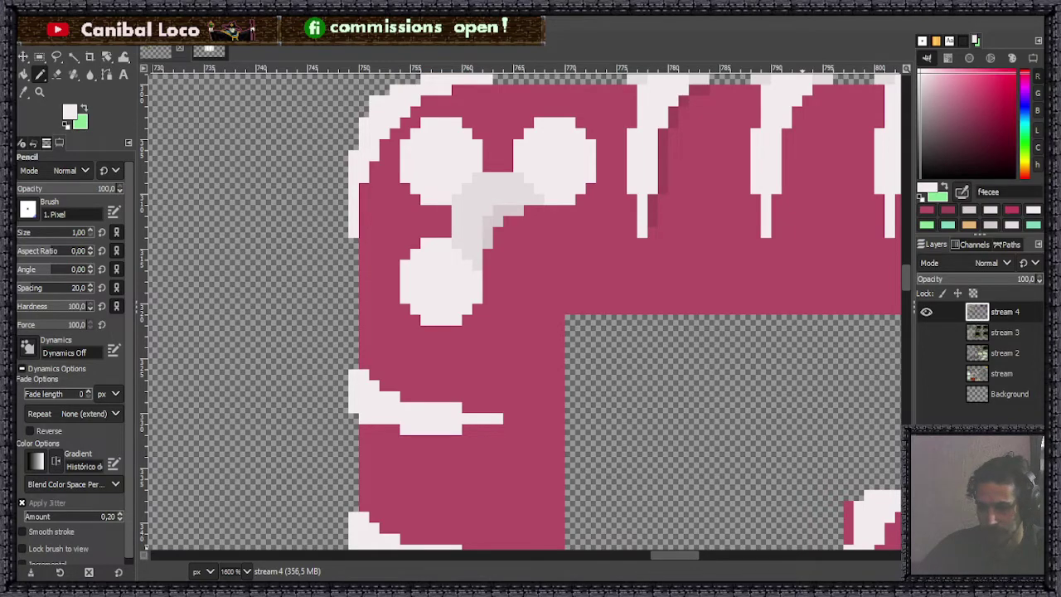
key("3")
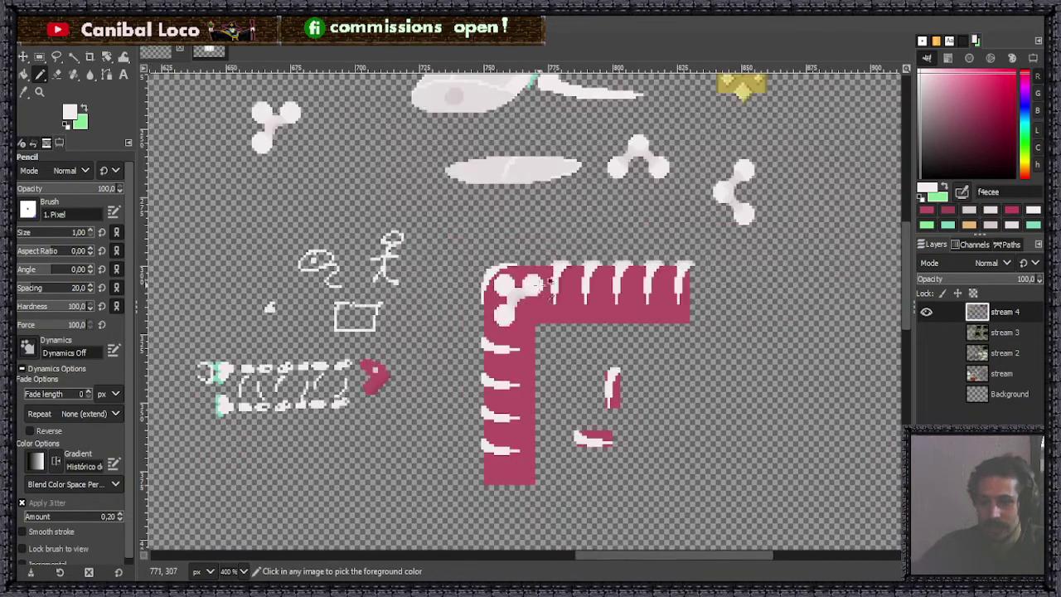
key("ctrl+s")
Step: Shift the foreground color to an orange-red hue and darken it to the brownish red 9b5444
key("4")
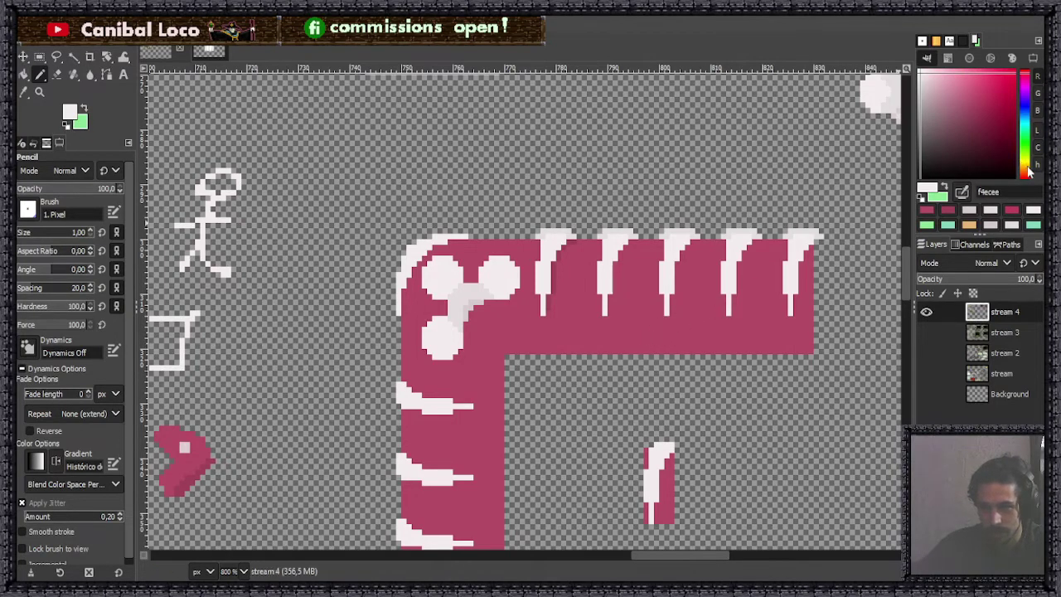
mouse_move(1029, 176)
left_mouse_down()
mouse_move(1029, 166)
mouse_move(1029, 179)
left_mouse_up()
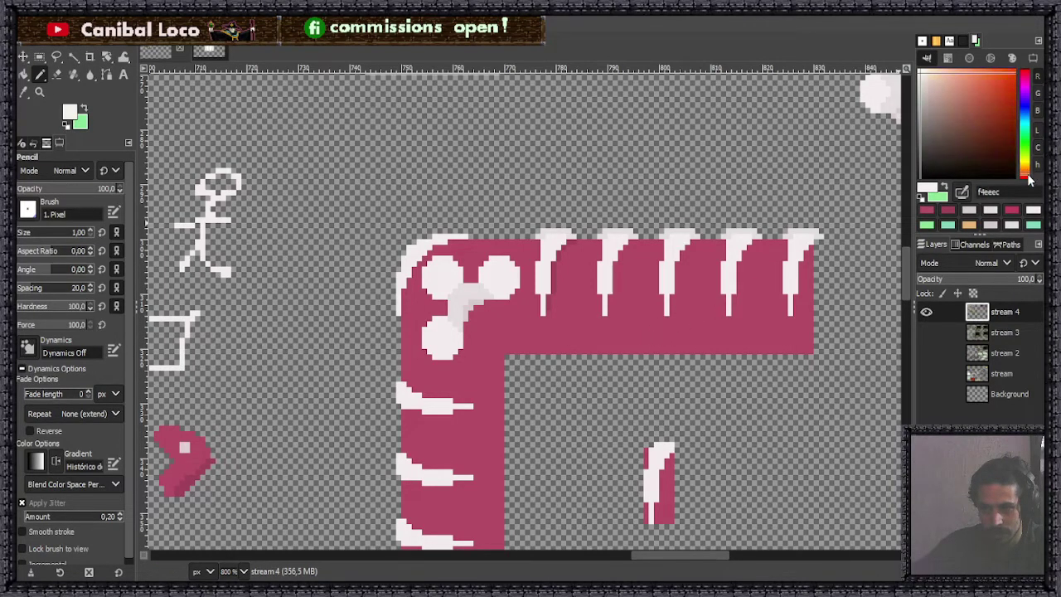
left_click(970, 133)
left_click_drag(970, 133, 978, 123)
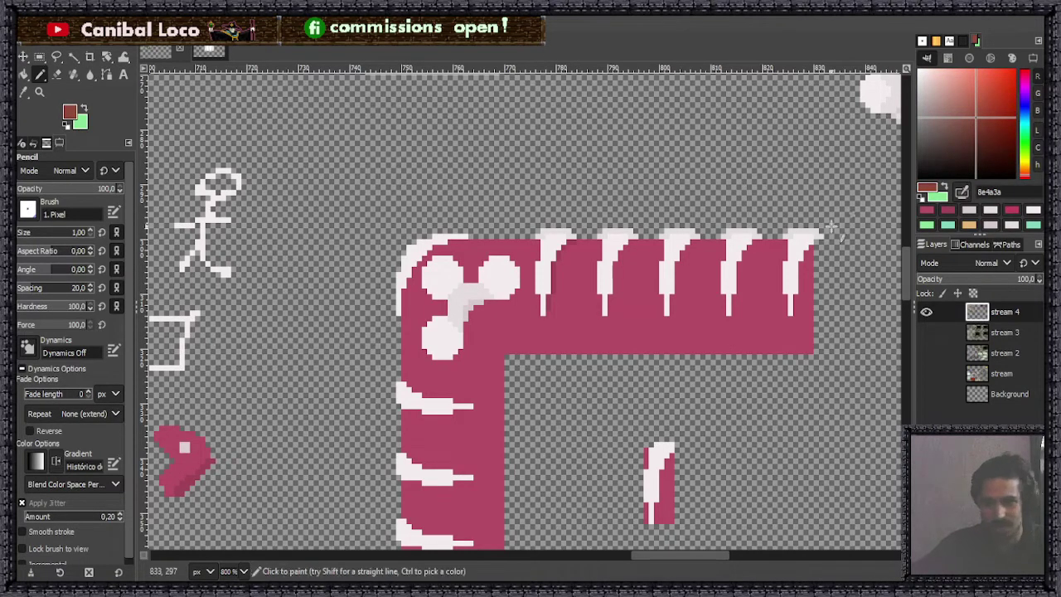
left_click_drag(976, 123, 972, 111)
Step: Try painting a small brownish-red patch below the corner bone on the frame, and undo it
left_click_drag(533, 332, 492, 343)
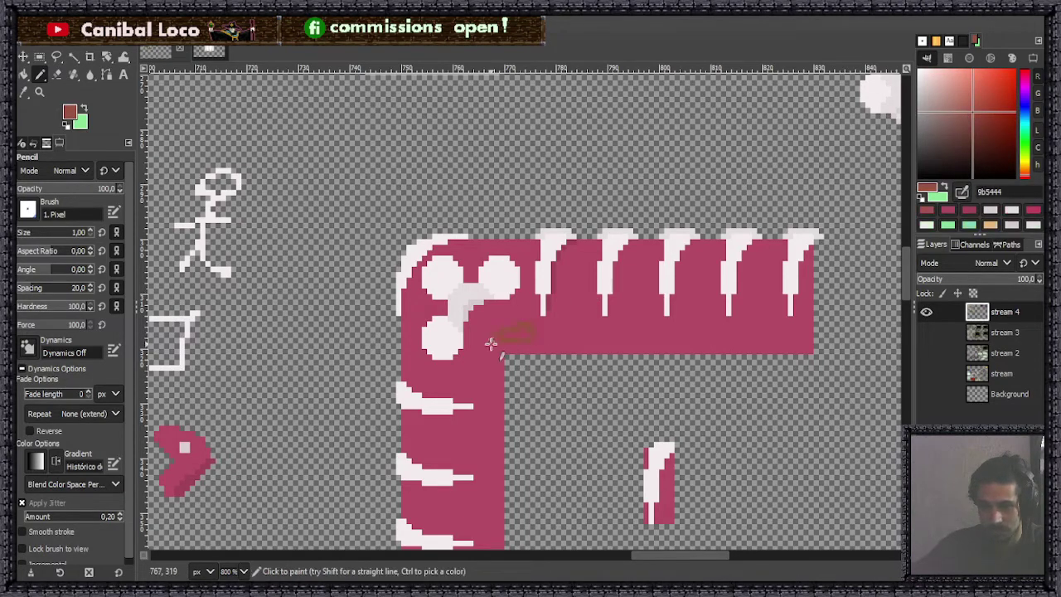
key("ctrl")
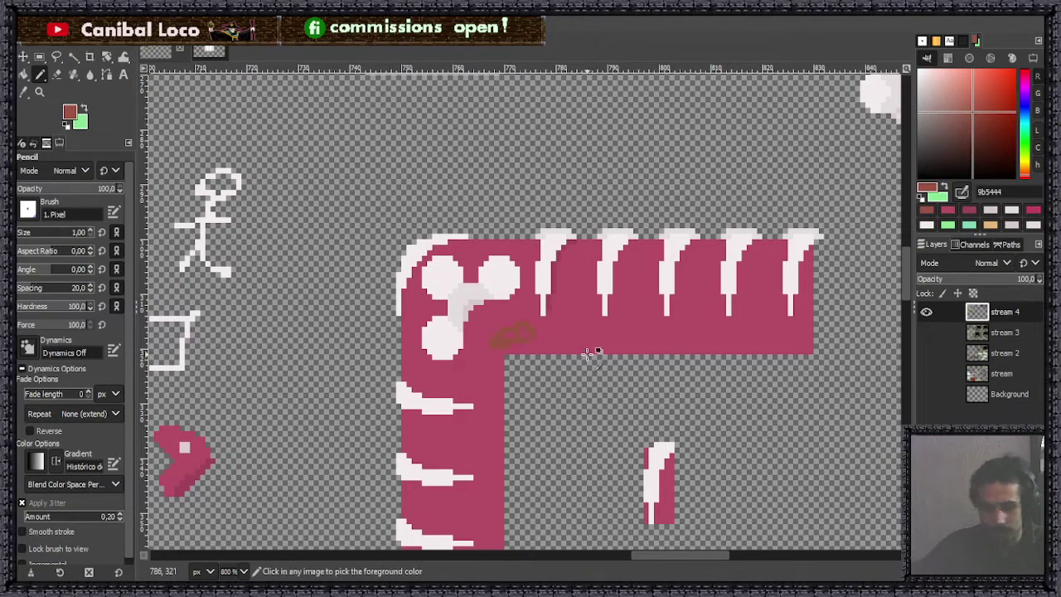
key("ctrl+z")
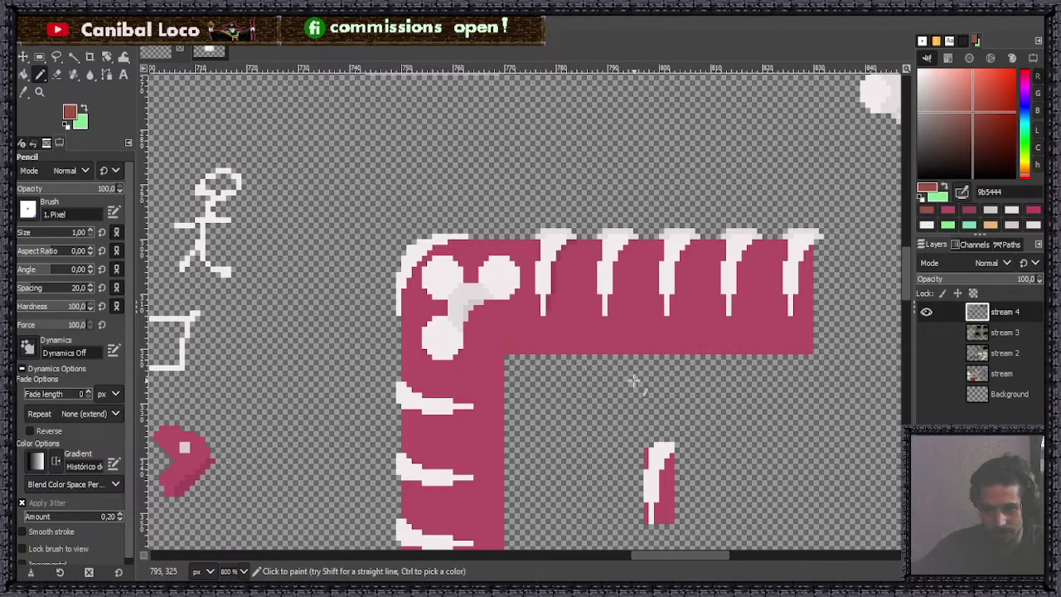
Step: Paint a brownish-red liver-shaped blob on the empty canvas between the heart-like piece and the frame, and letter "liver" beneath it
scroll(635, 379, "down", 5)
scroll(498, 348, "up", 7)
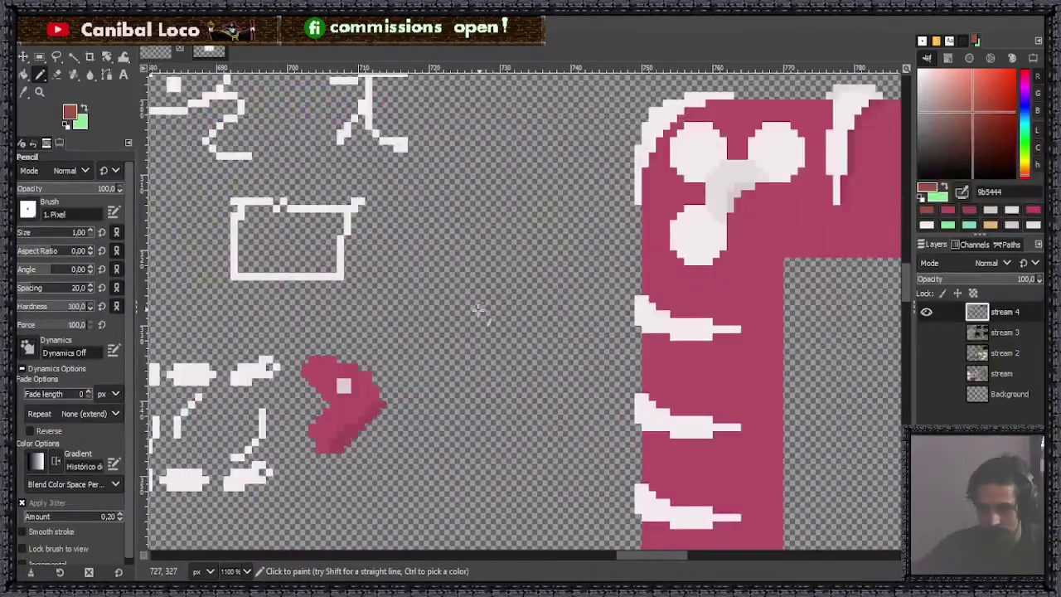
mouse_move(479, 310)
left_mouse_down()
mouse_move(470, 343)
mouse_move(479, 324)
mouse_move(454, 342)
mouse_move(482, 334)
mouse_move(466, 342)
mouse_move(477, 350)
mouse_move(493, 326)
mouse_move(469, 429)
left_mouse_up()
left_click(468, 398)
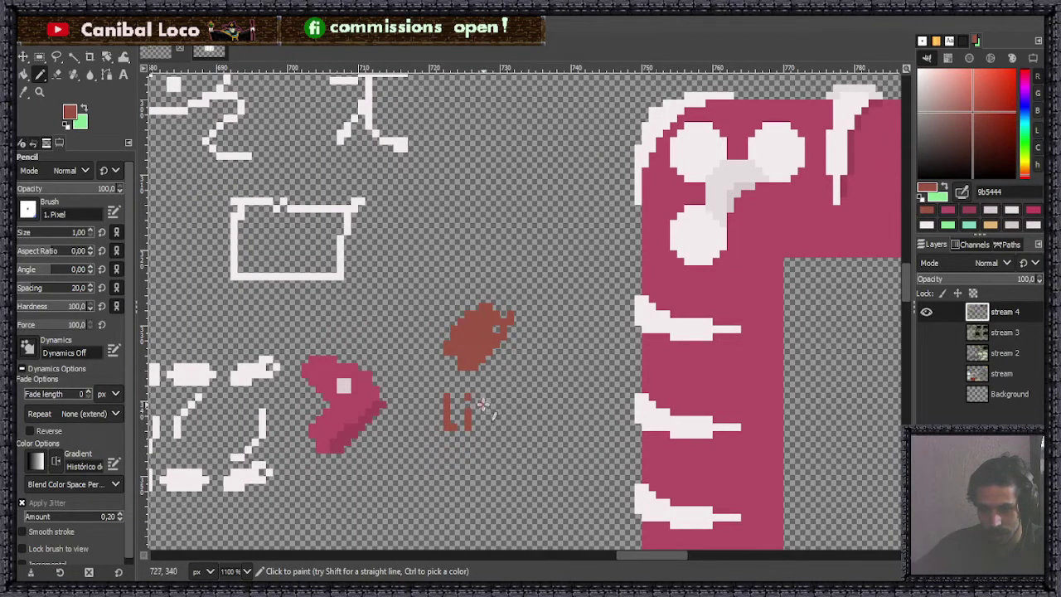
mouse_move(482, 397)
left_mouse_down()
mouse_move(502, 420)
mouse_move(511, 397)
mouse_move(514, 416)
mouse_move(585, 419)
left_mouse_up()
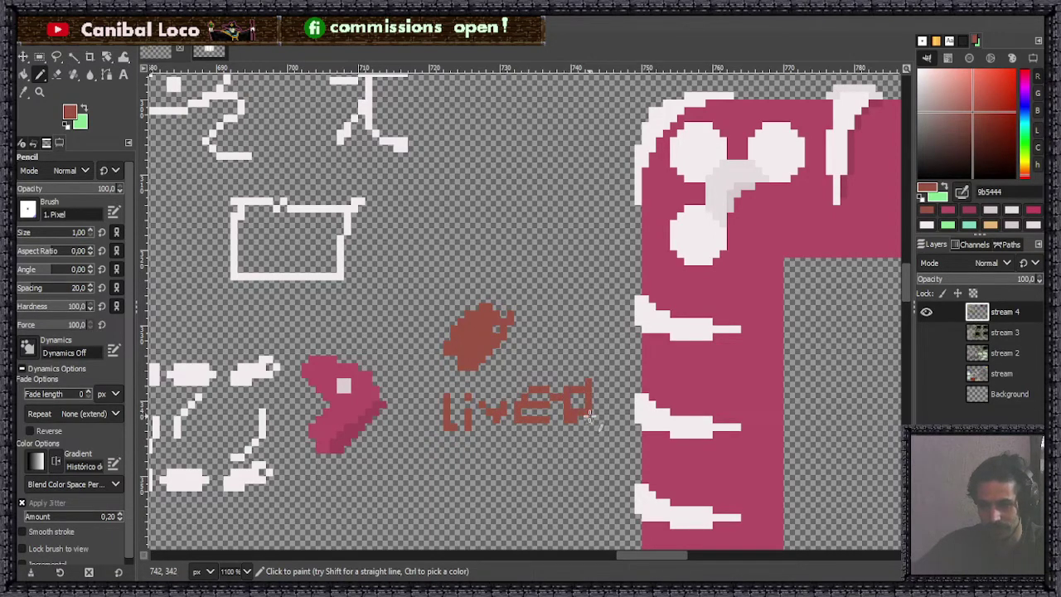
key("ctrl+z")
mouse_move(564, 383)
left_mouse_down()
mouse_move(585, 383)
mouse_move(574, 419)
left_mouse_up()
scroll(622, 344, "down", 4)
scroll(502, 411, "up", 4)
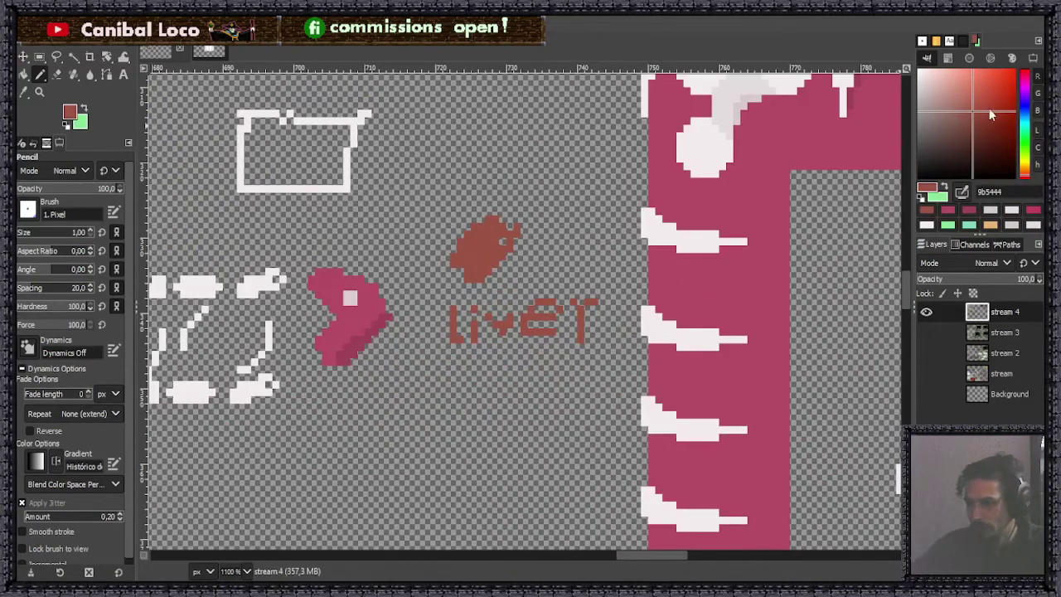
Step: Paint a second oval blob below the lettering in red ab3e26, and repaint it in the darker 89301c
left_click_drag(982, 126, 996, 105)
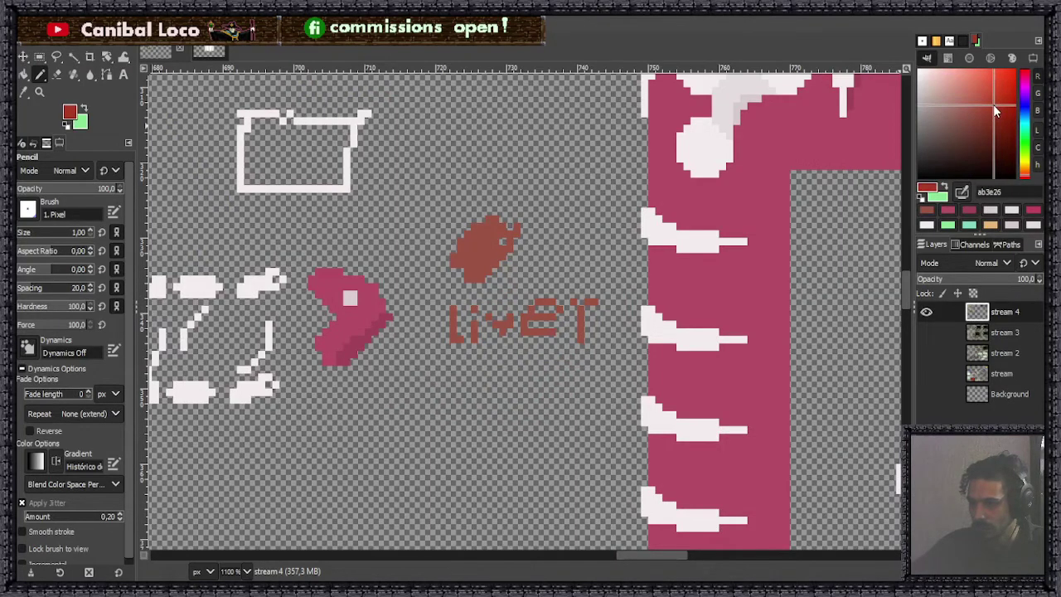
mouse_move(474, 423)
left_mouse_down()
mouse_move(431, 423)
mouse_move(481, 411)
mouse_move(464, 427)
mouse_move(502, 427)
left_mouse_up()
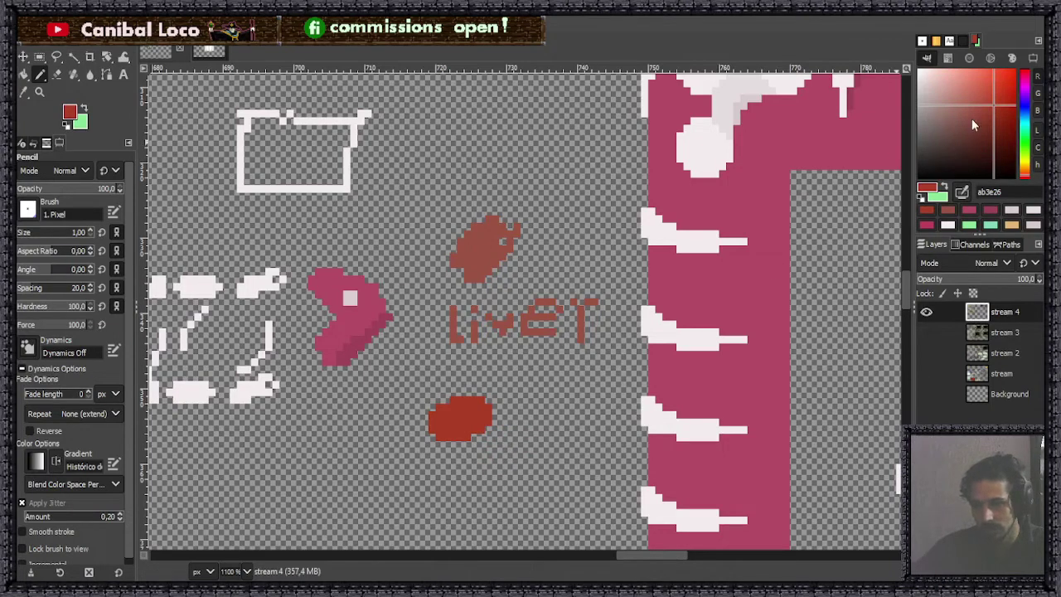
left_click_drag(974, 120, 995, 122)
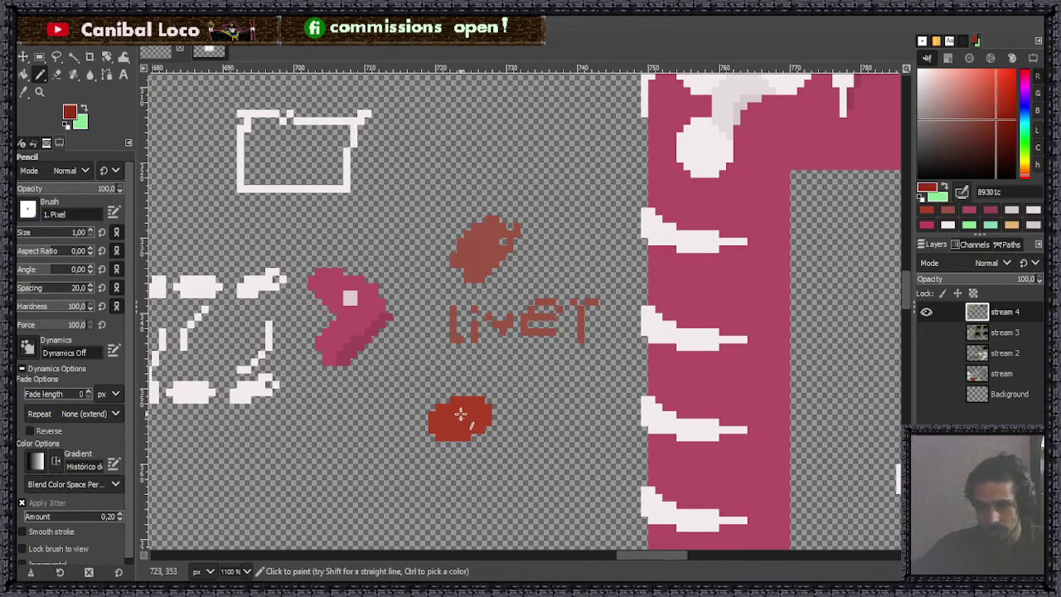
mouse_move(461, 414)
left_mouse_down()
mouse_move(440, 429)
mouse_move(481, 414)
mouse_move(454, 404)
mouse_move(433, 425)
mouse_move(475, 417)
mouse_move(452, 403)
mouse_move(459, 433)
mouse_move(487, 412)
mouse_move(469, 436)
mouse_move(494, 417)
mouse_move(424, 424)
mouse_move(492, 398)
left_mouse_up()
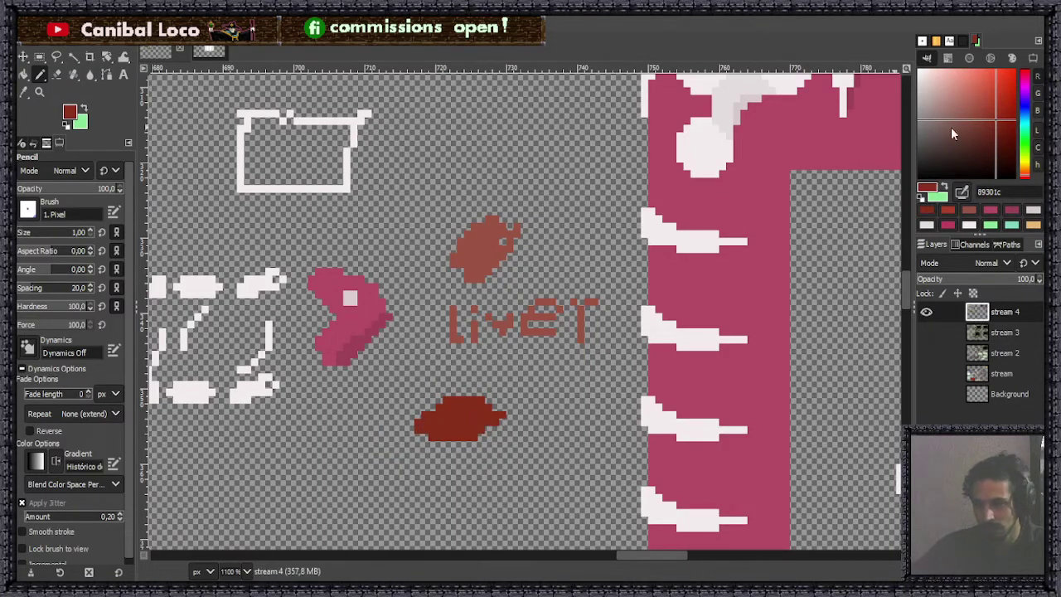
Step: Repaint the lower blob in 895043 and again in the redder 894343, widening it toward the frame
left_click_drag(973, 125, 971, 126)
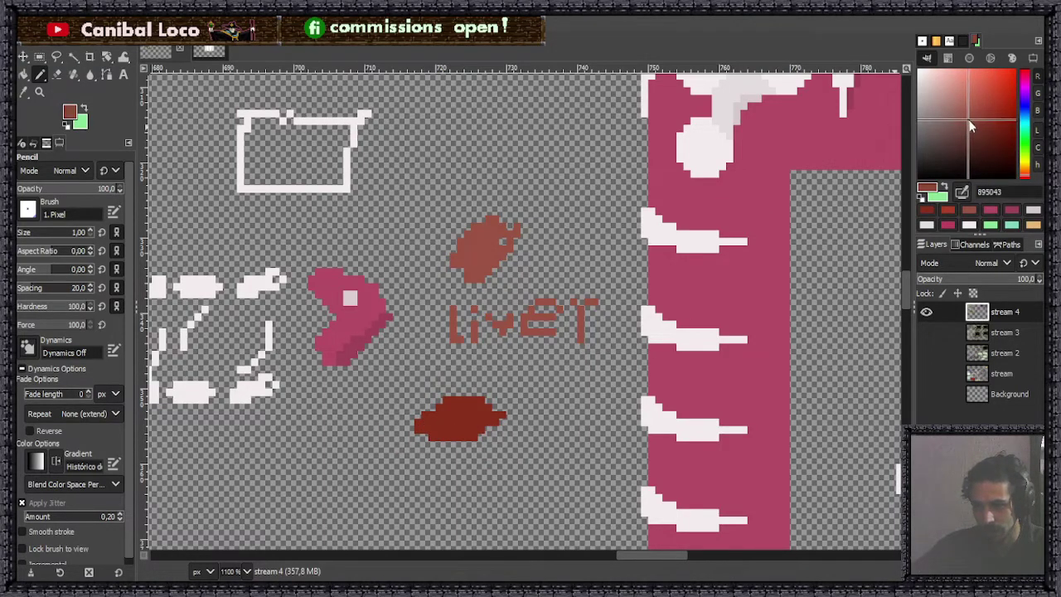
left_click(537, 370)
mouse_move(476, 412)
left_mouse_down()
mouse_move(450, 414)
mouse_move(479, 420)
mouse_move(449, 406)
mouse_move(452, 438)
mouse_move(490, 411)
mouse_move(453, 435)
left_mouse_up()
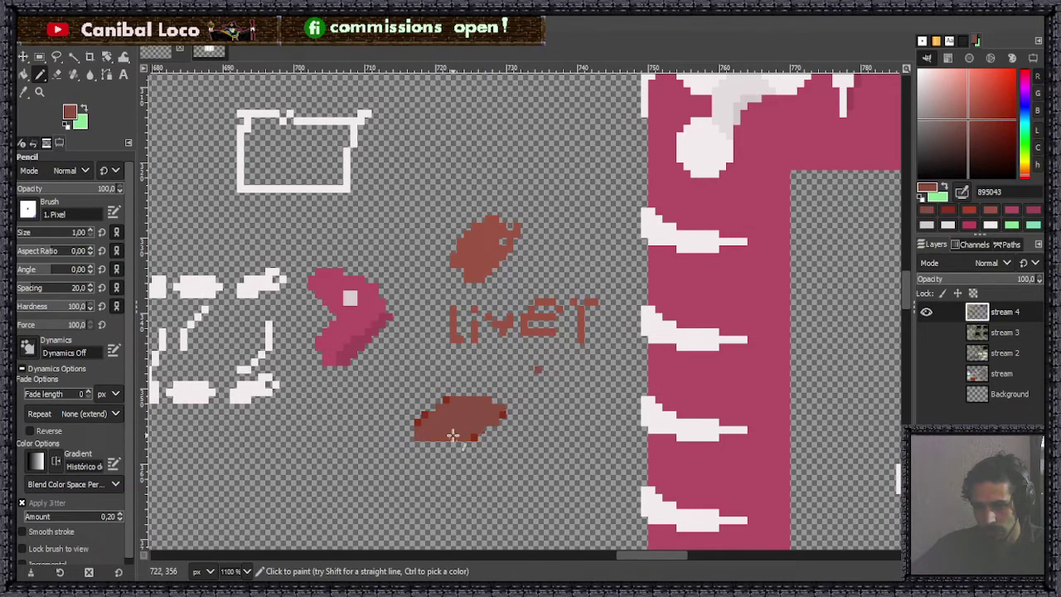
left_click_drag(1033, 180, 1032, 185)
mouse_move(480, 403)
left_mouse_down()
mouse_move(433, 426)
mouse_move(478, 400)
mouse_move(461, 403)
mouse_move(442, 437)
mouse_move(473, 429)
mouse_move(516, 396)
mouse_move(457, 399)
mouse_move(432, 418)
mouse_move(444, 437)
mouse_move(503, 418)
mouse_move(539, 376)
mouse_move(521, 403)
left_mouse_up()
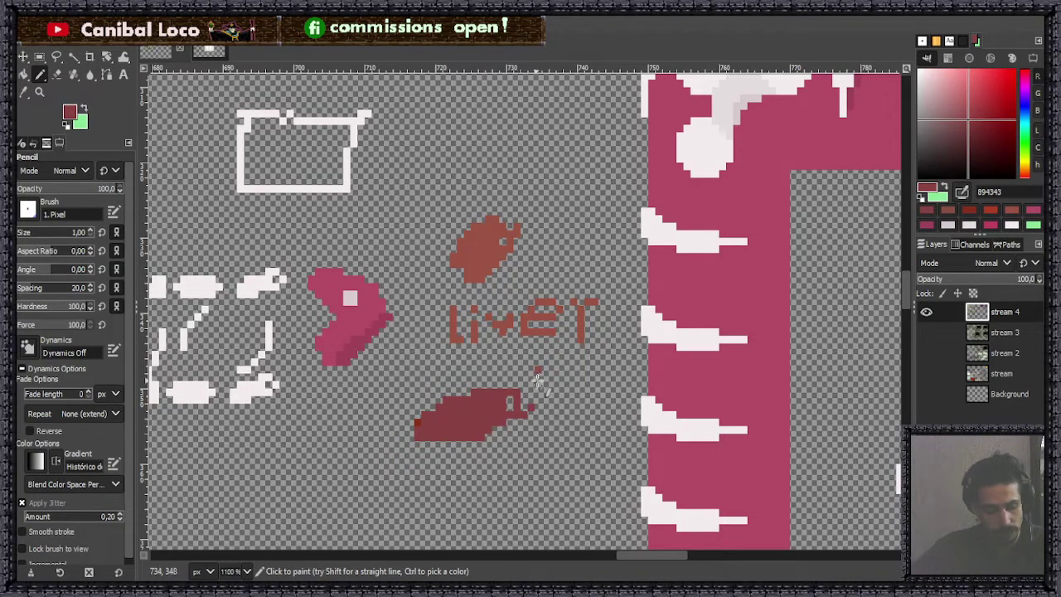
Step: Delete the stray strokes beside the lower blob's frame-facing end using a 7 × 12 px rectangular selection, and clear the selection
key("r")
left_click_drag(507, 358, 557, 446)
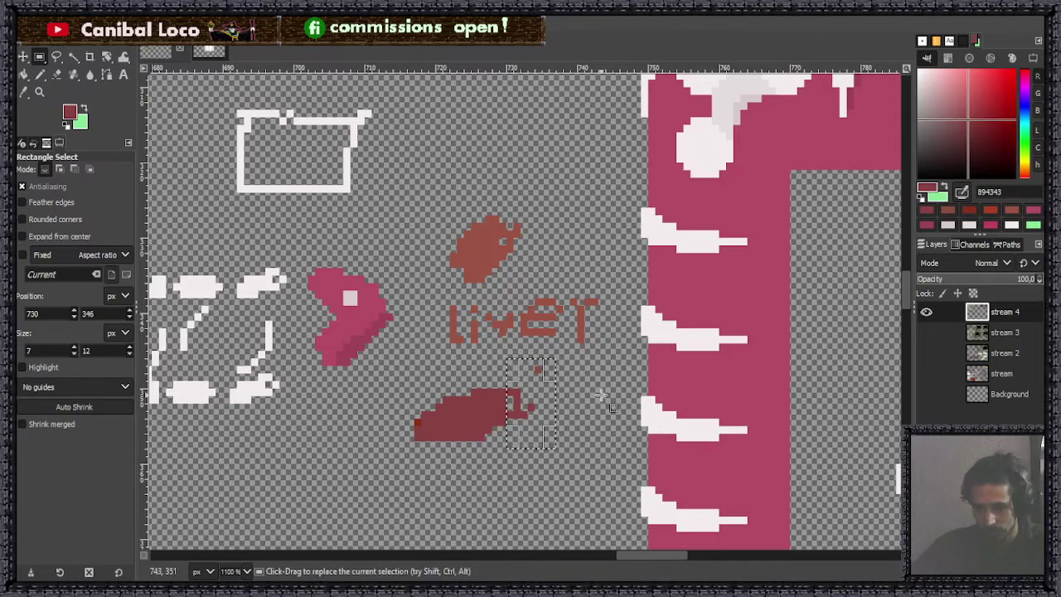
key("Delete")
key("n")
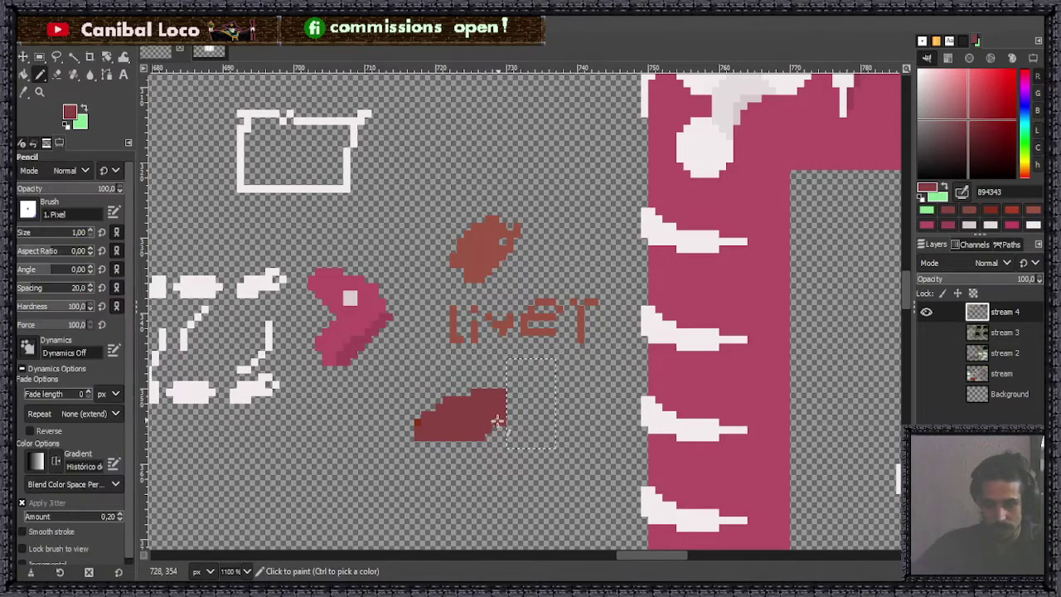
key("r")
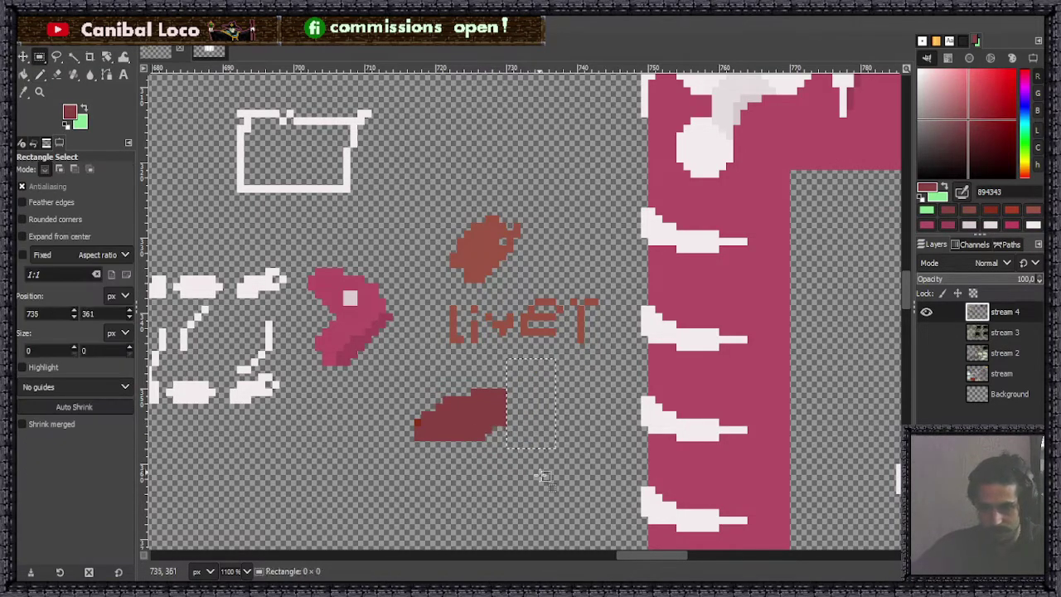
left_click(526, 479)
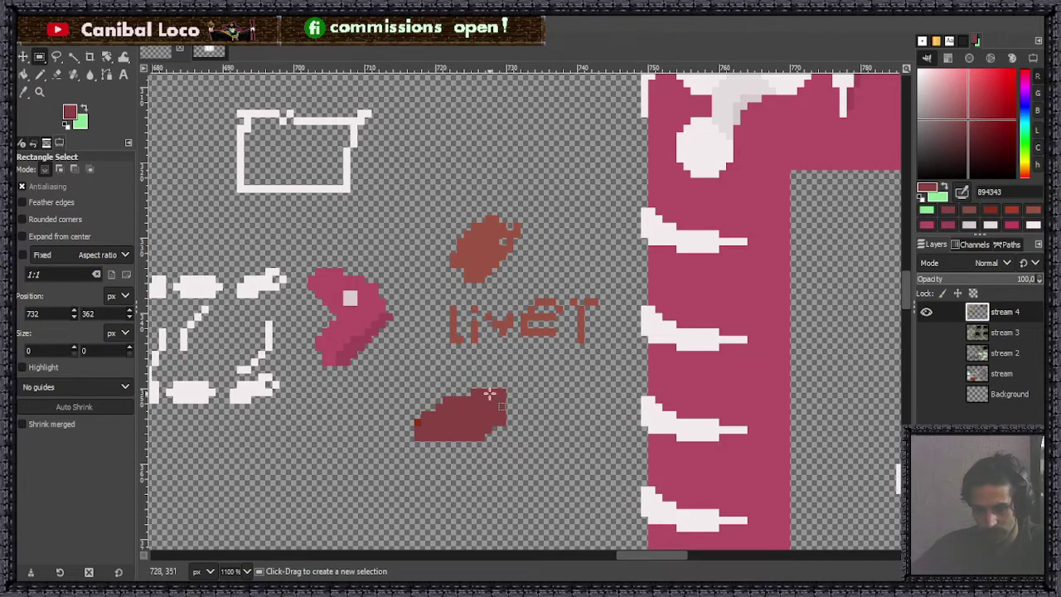
Step: Cover the leftover brighter red pixel at the lower blob's far end with 894343
scroll(436, 439, "up", 4)
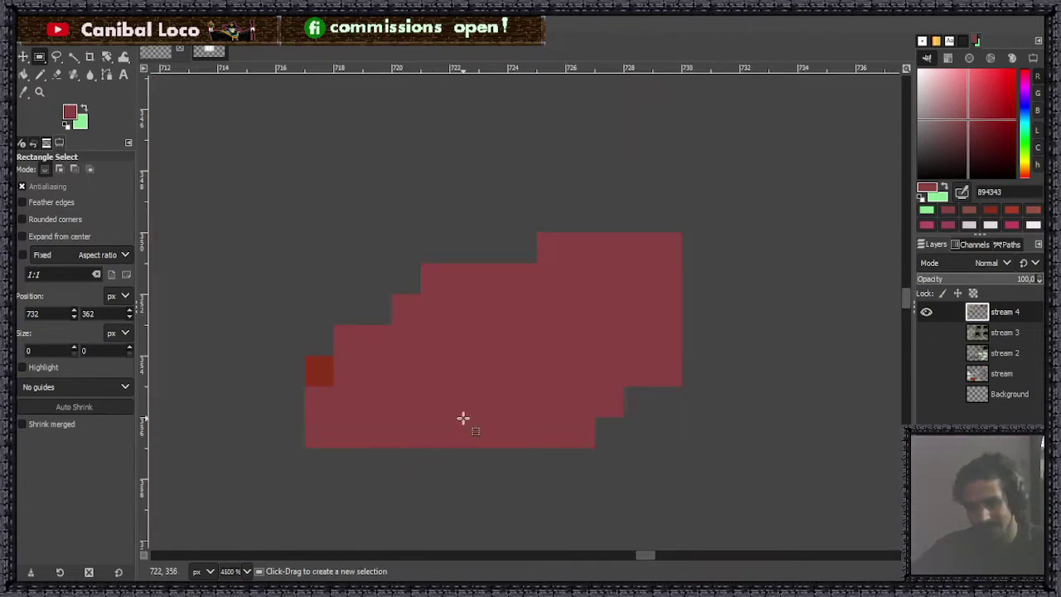
key("n")
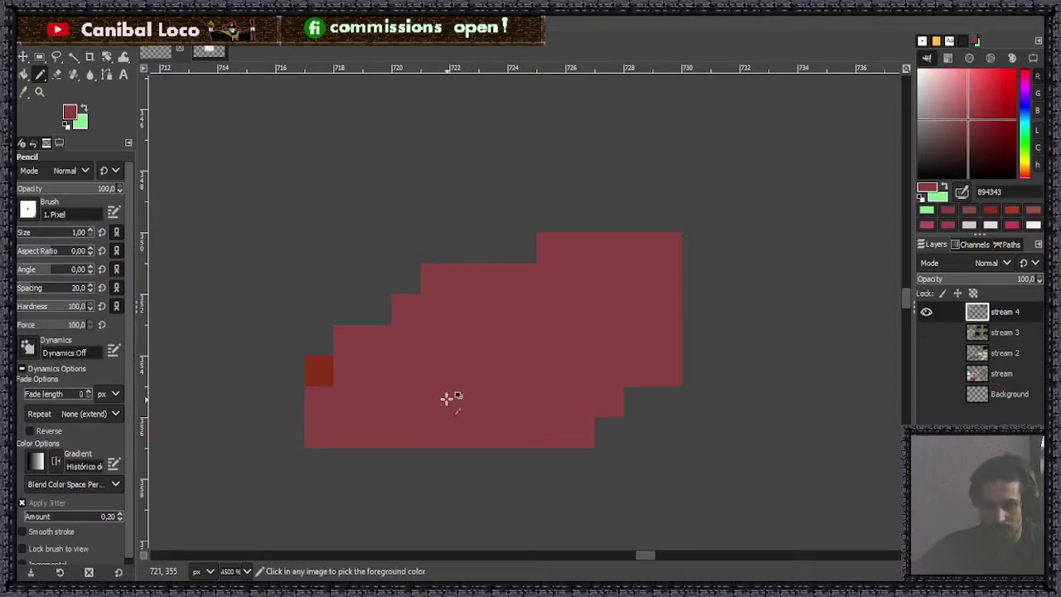
left_click(327, 379)
scroll(326, 379, "down", 8)
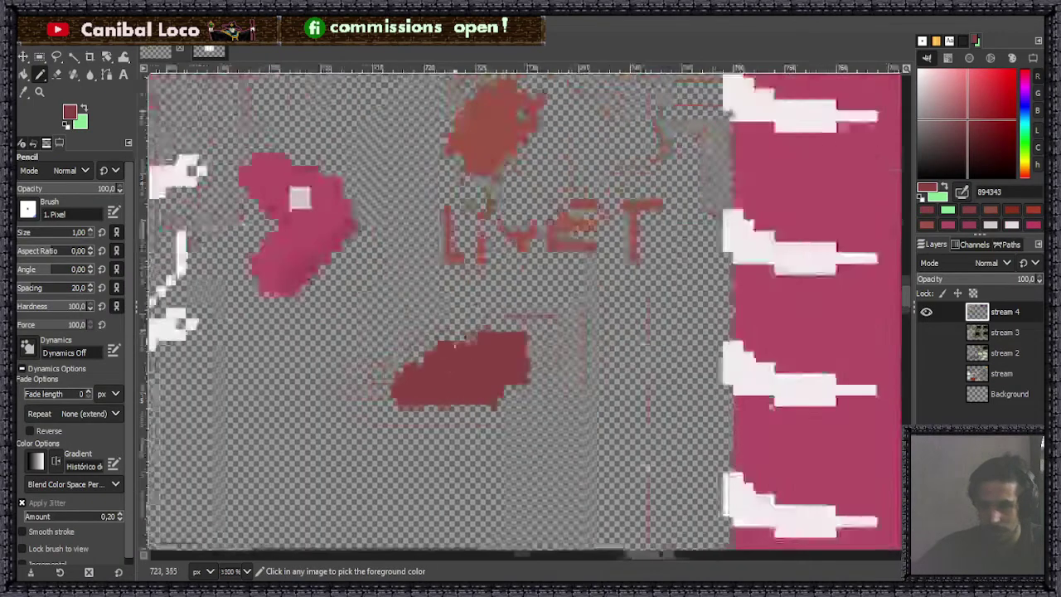
Step: Compare the liver color samples with the bone frame and save the image
scroll(636, 243, "up", 4)
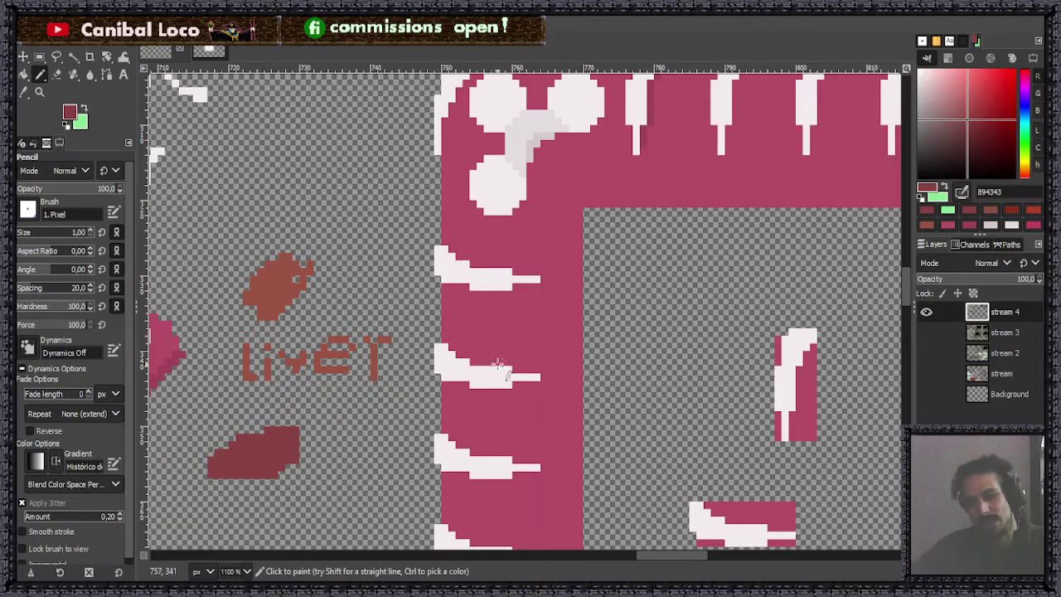
scroll(537, 398, "down", 3)
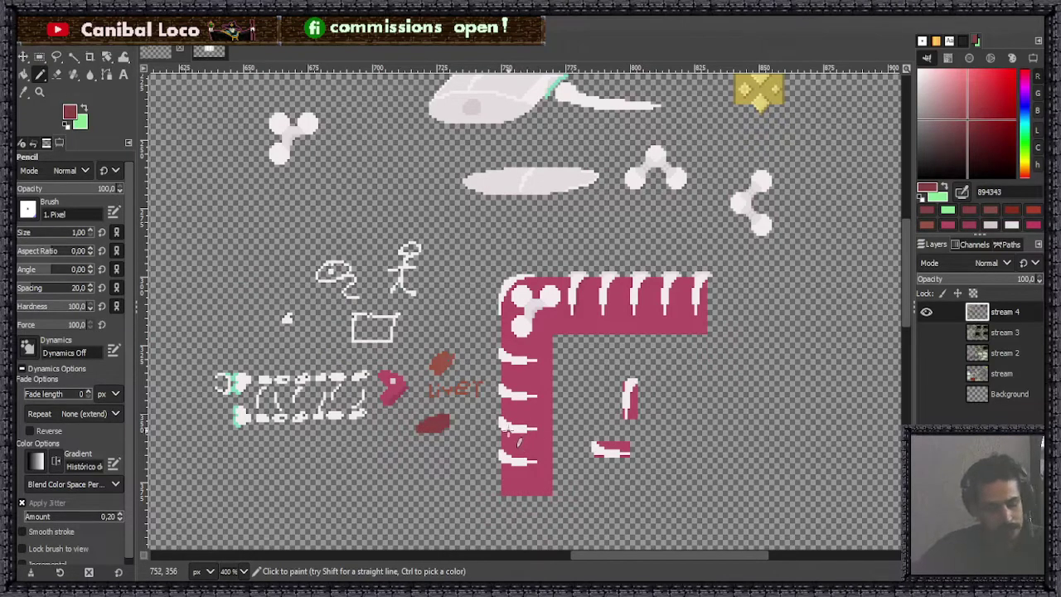
key("ctrl+s")
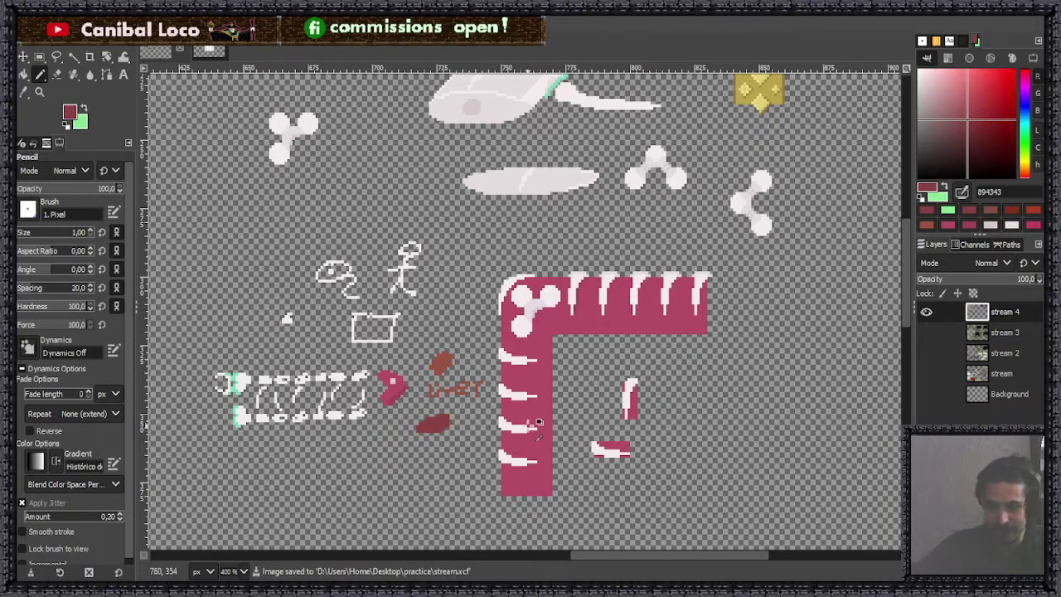
scroll(539, 423, "up", 2)
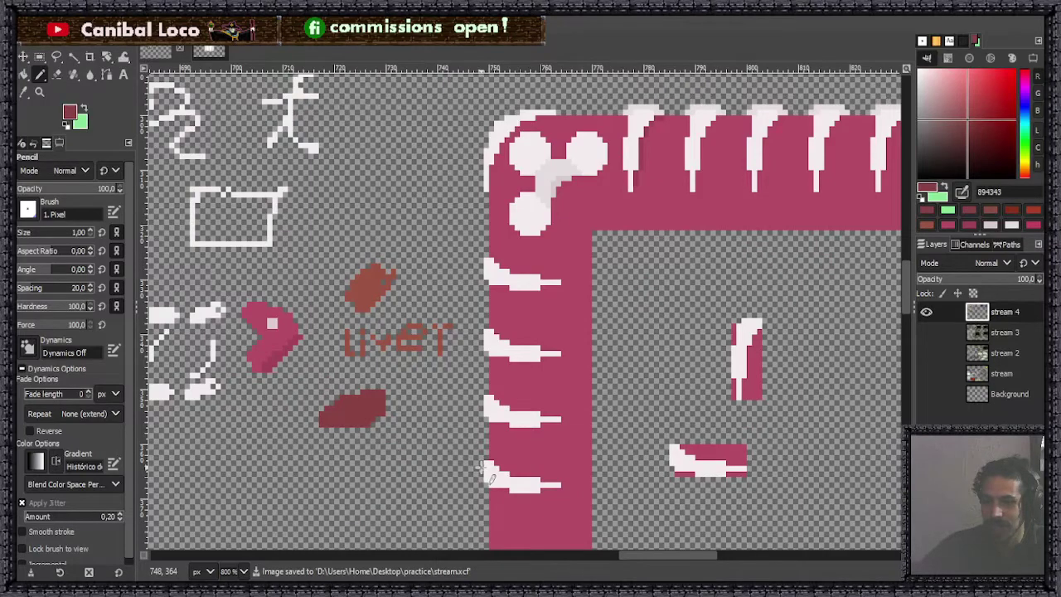
scroll(498, 438, "down", 3)
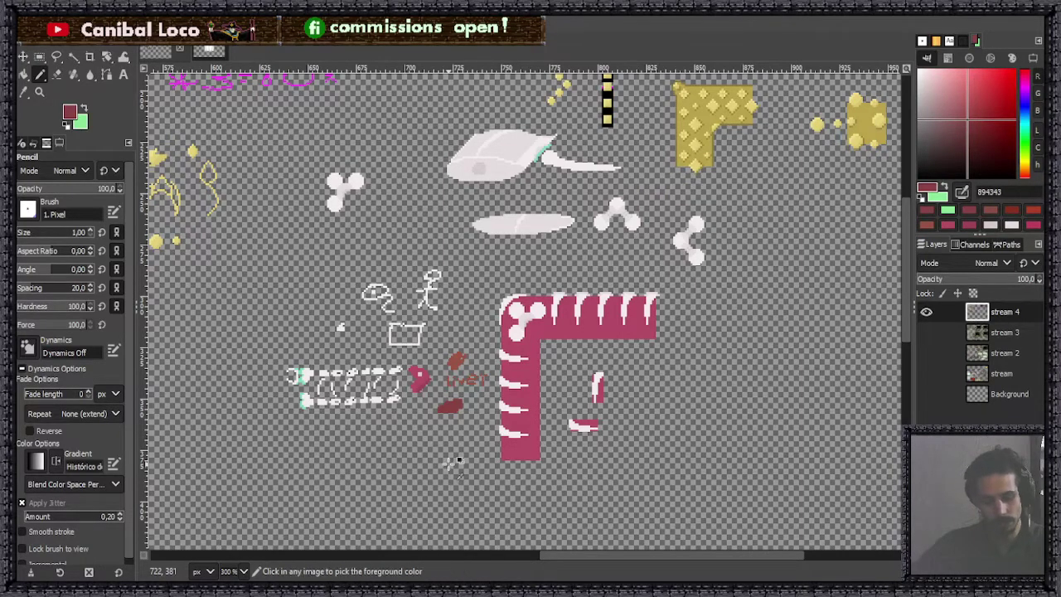
key("ctrl+s")
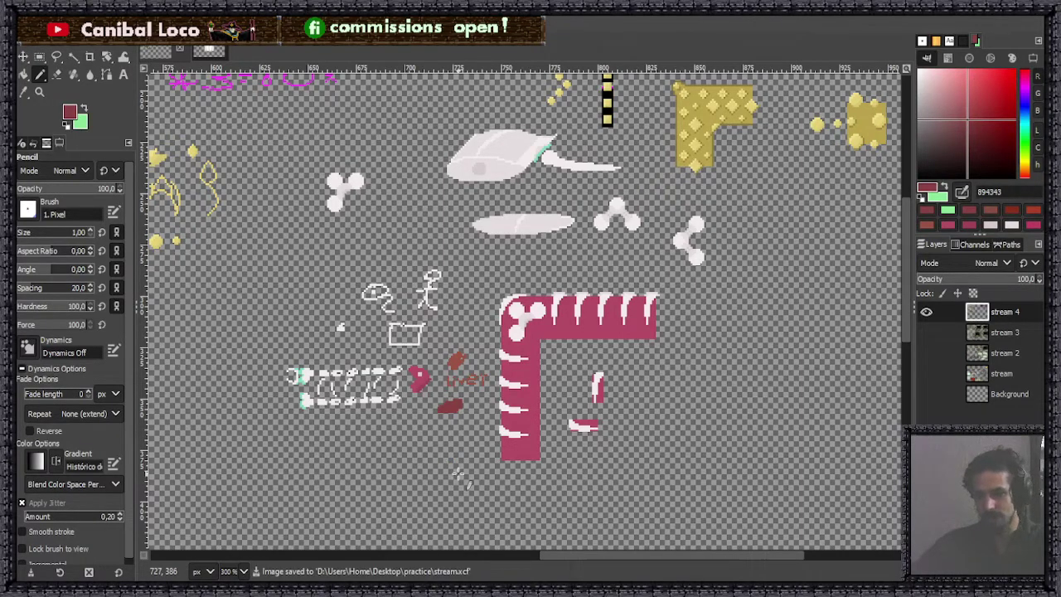